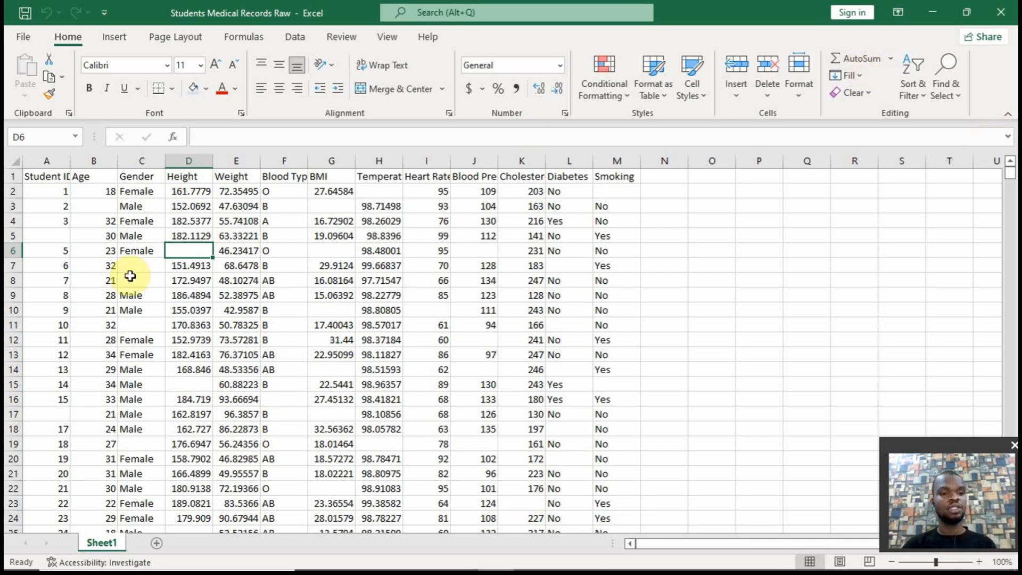
Examine the blank cells in the Age, Gender, Height, BMI and Temperature columns of the first student records
{"action": "left_click", "coordinate": [66, 238]}
{"action": "key", "text": "Delete"}
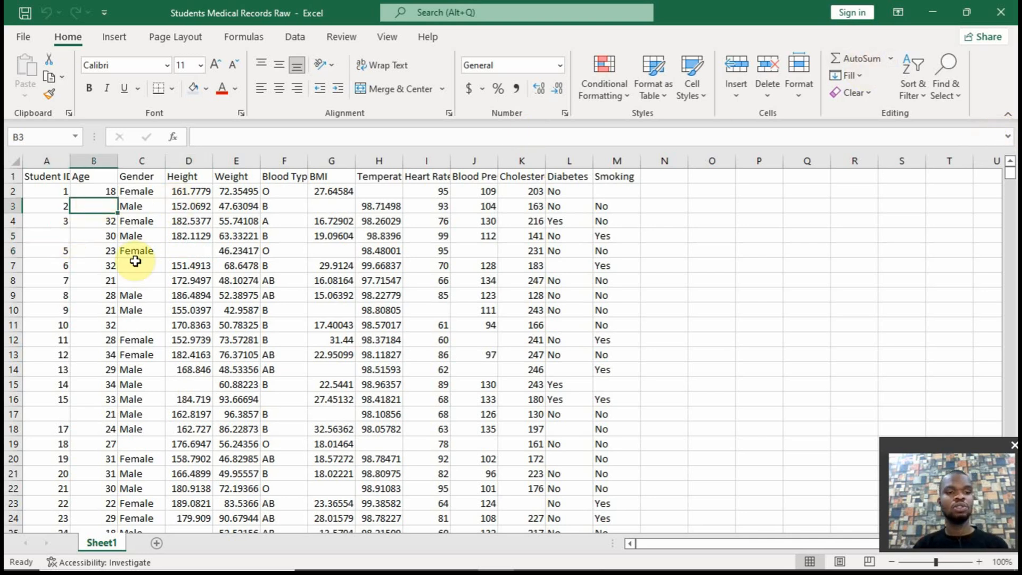
{"action": "left_click", "coordinate": [140, 265]}
{"action": "left_click", "coordinate": [184, 251]}
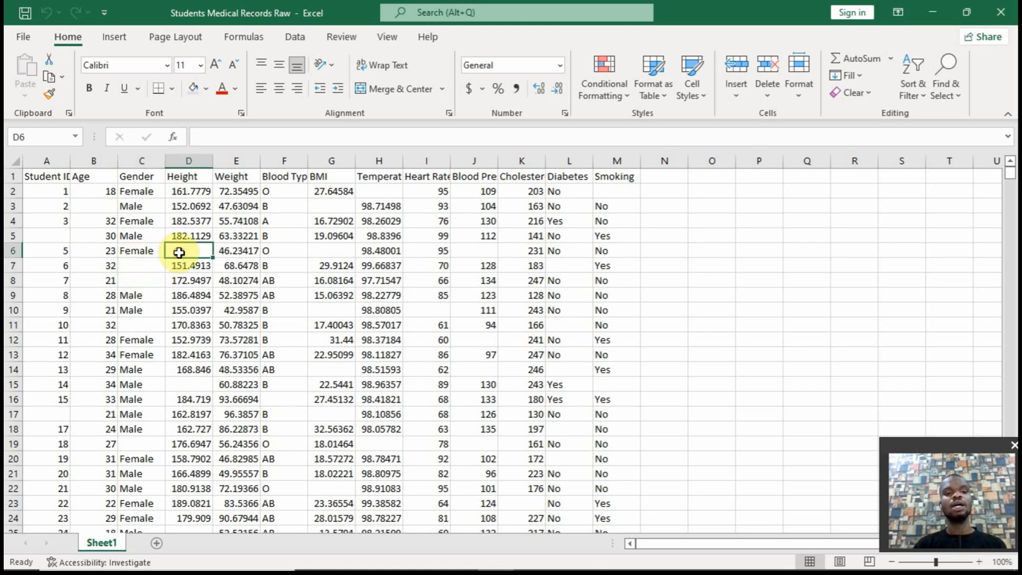
{"action": "left_click", "coordinate": [342, 201]}
{"action": "left_click", "coordinate": [335, 250]}
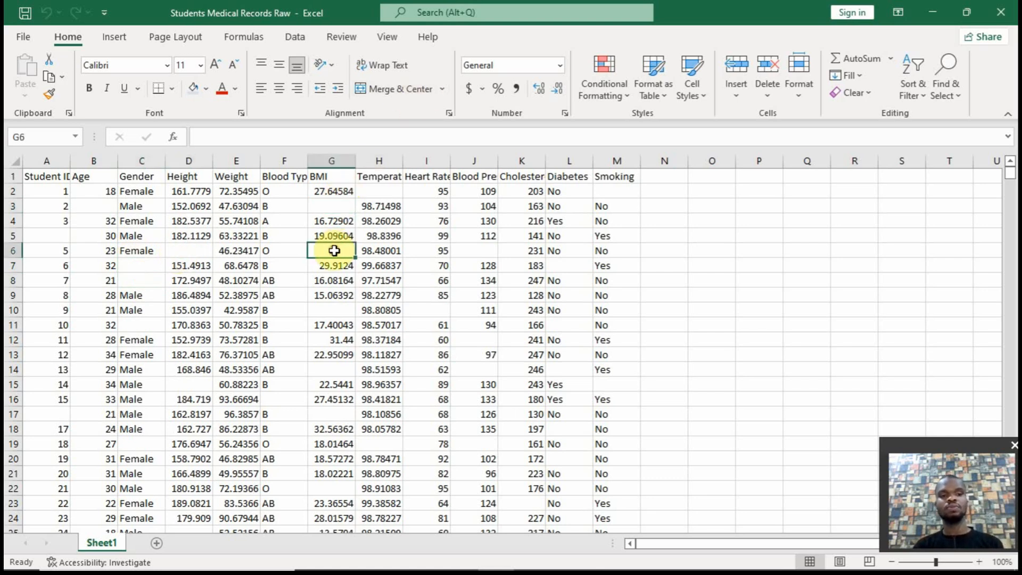
{"action": "left_click", "coordinate": [382, 195]}
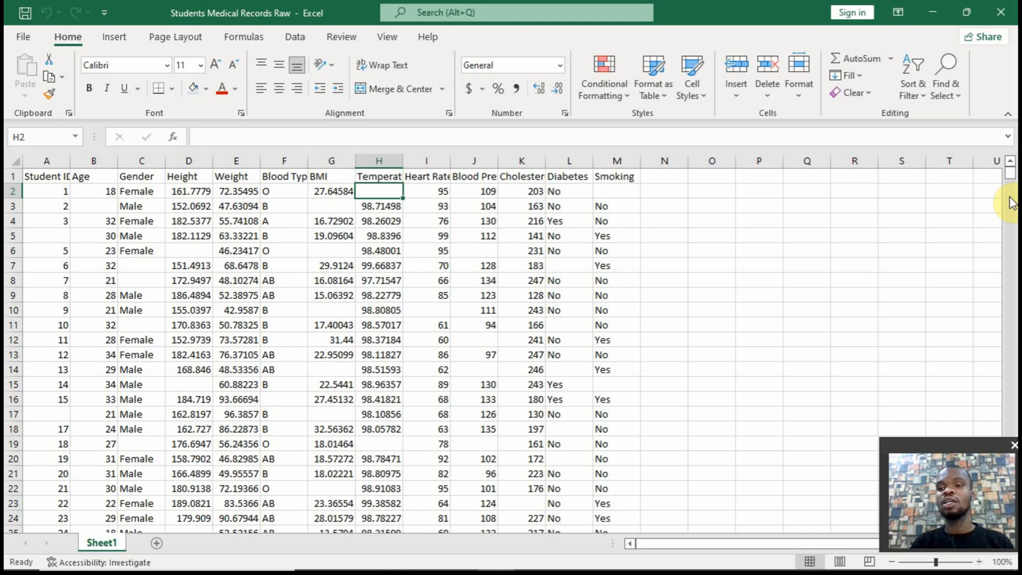
Copy the record in A100002:M100002 and paste it at N2, beside the first student record
{"action": "left_click_drag", "start_coordinate": [1009, 173], "coordinate": [1009, 348]}
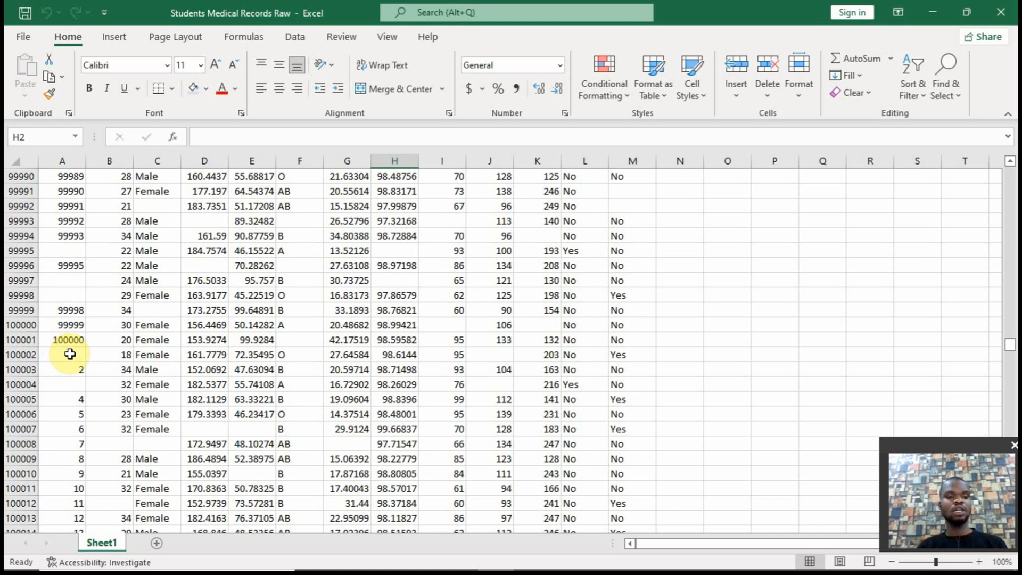
{"action": "left_click_drag", "start_coordinate": [66, 354], "coordinate": [615, 354]}
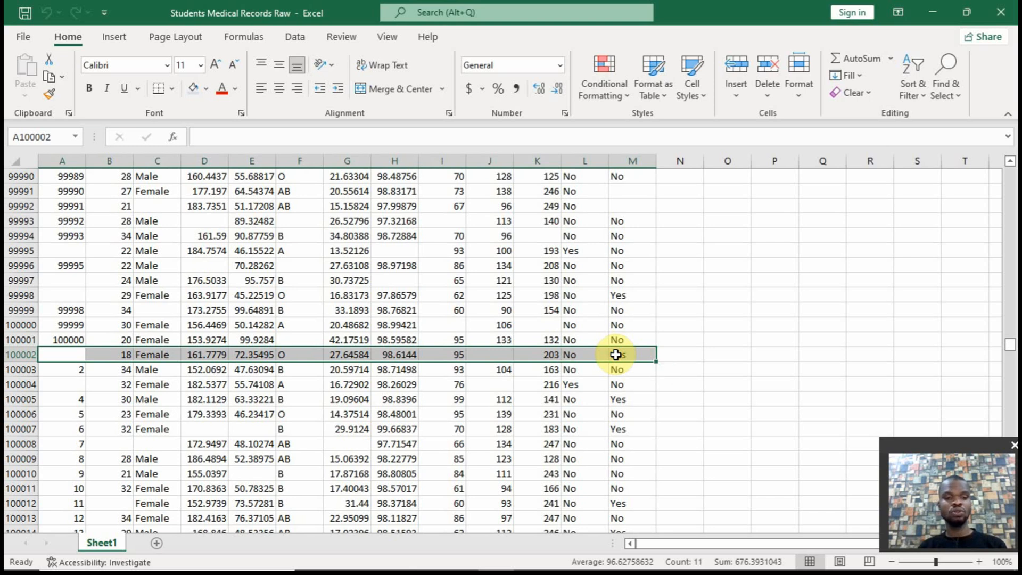
{"action": "key", "text": "ctrl+c"}
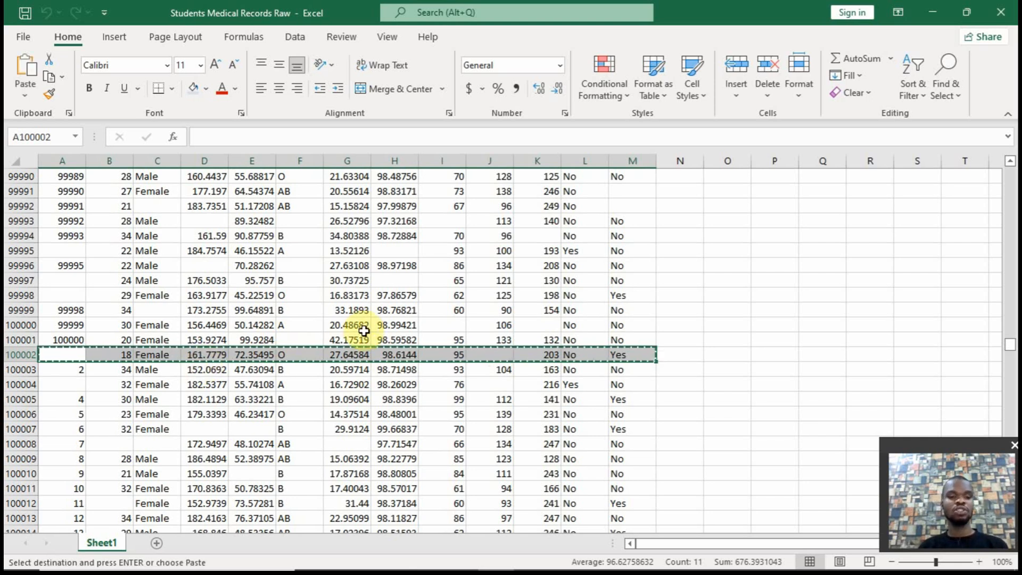
{"action": "left_click_drag", "start_coordinate": [1008, 340], "coordinate": [1005, 160]}
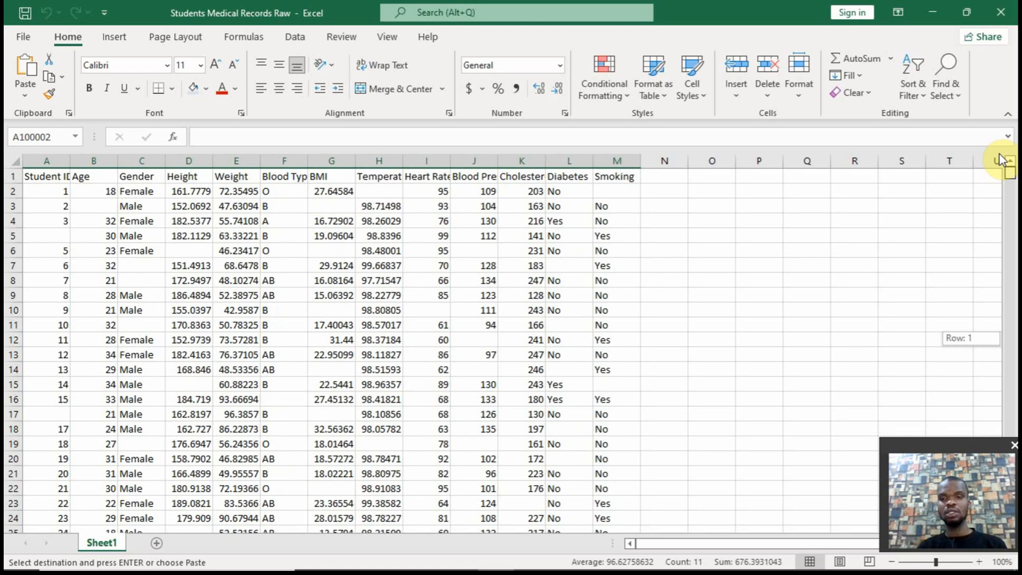
{"action": "left_click", "coordinate": [685, 193]}
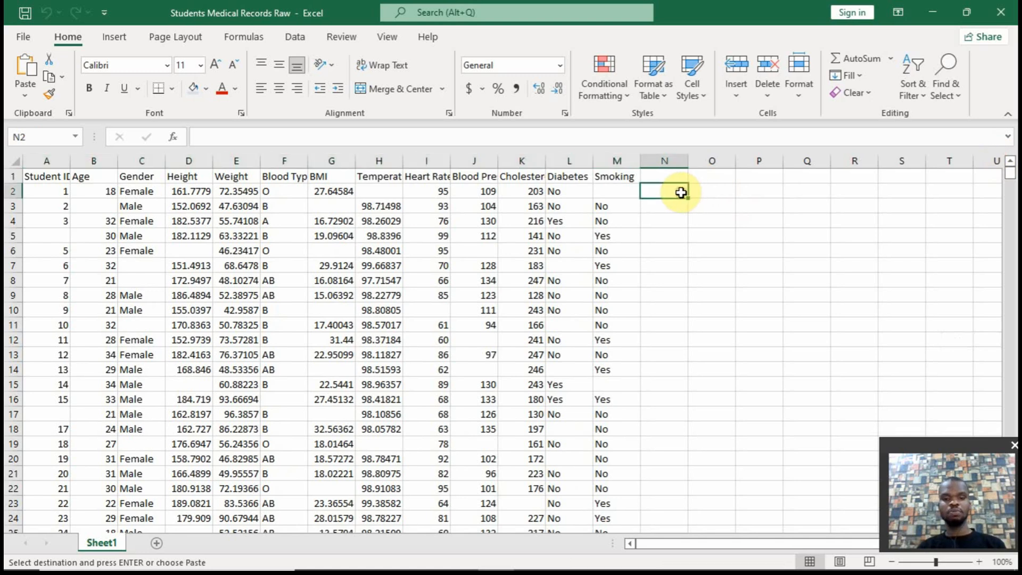
{"action": "key", "text": "ctrl+v"}
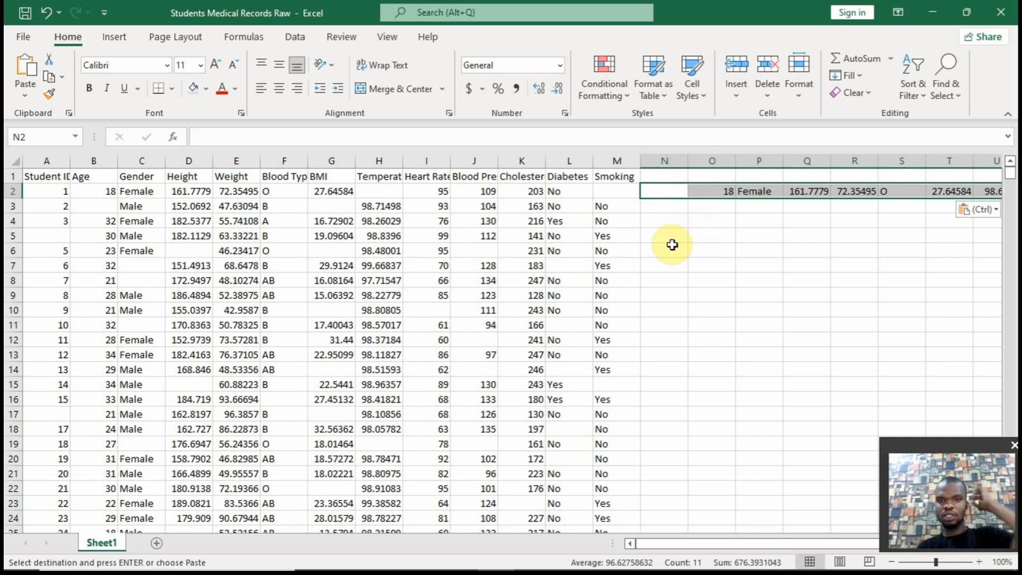
Compare the pasted record with the original record in row 2, column by column from Age to Blood Pressure
{"action": "left_click", "coordinate": [91, 191]}
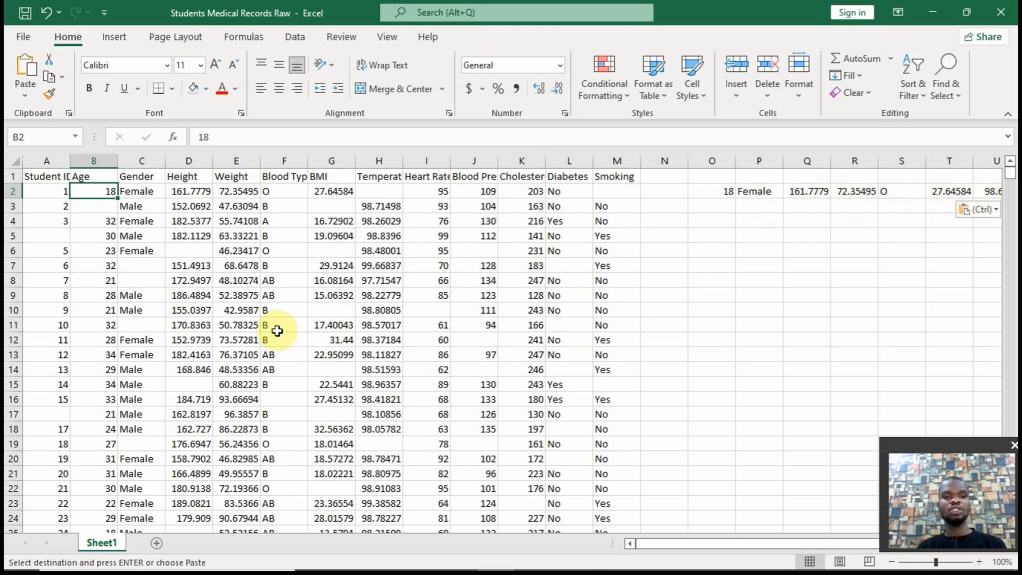
{"action": "mouse_move", "coordinate": [665, 542]}
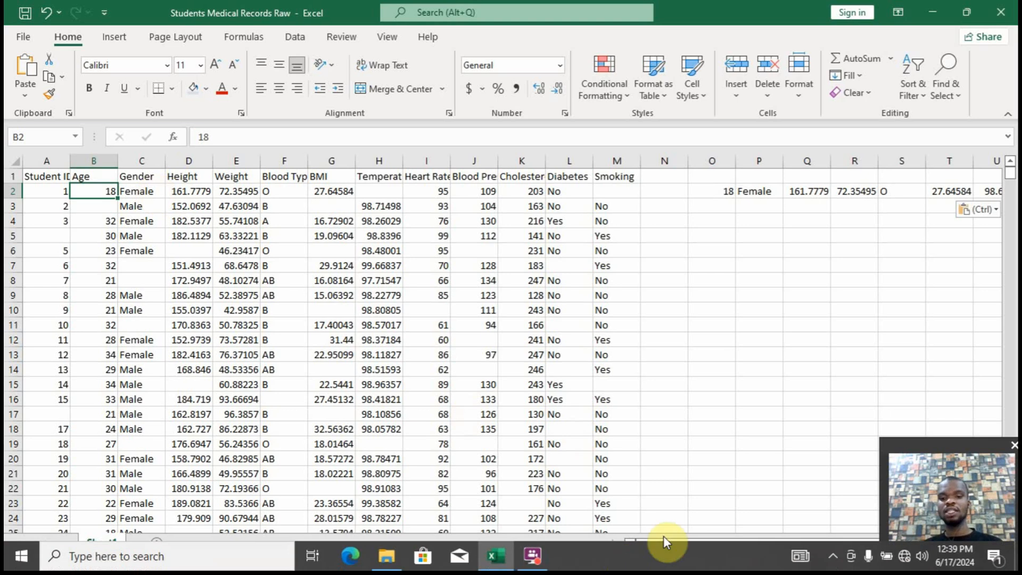
{"action": "left_click_drag", "start_coordinate": [668, 541], "coordinate": [677, 544]}
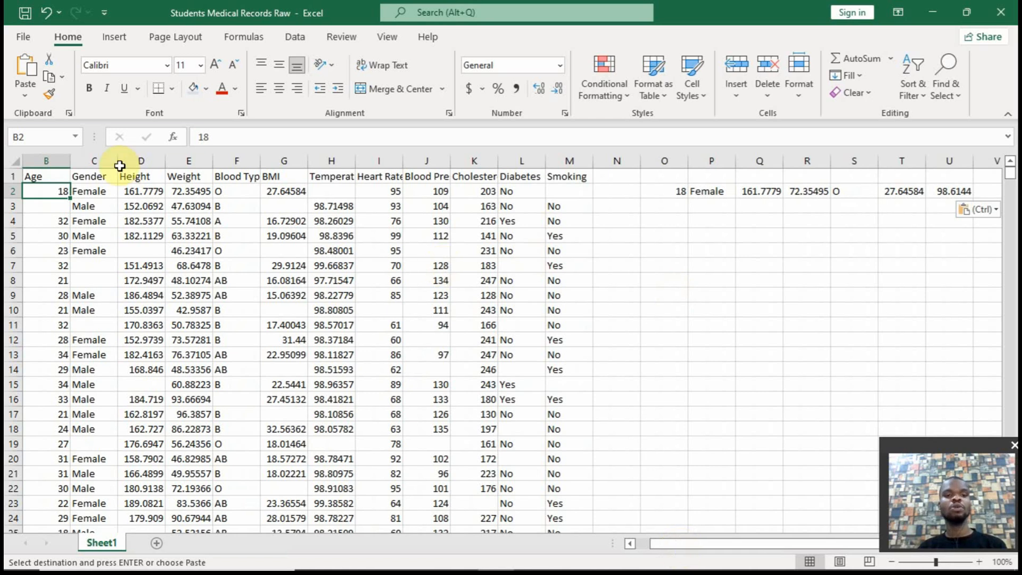
{"action": "left_click_drag", "start_coordinate": [237, 339], "coordinate": [209, 292]}
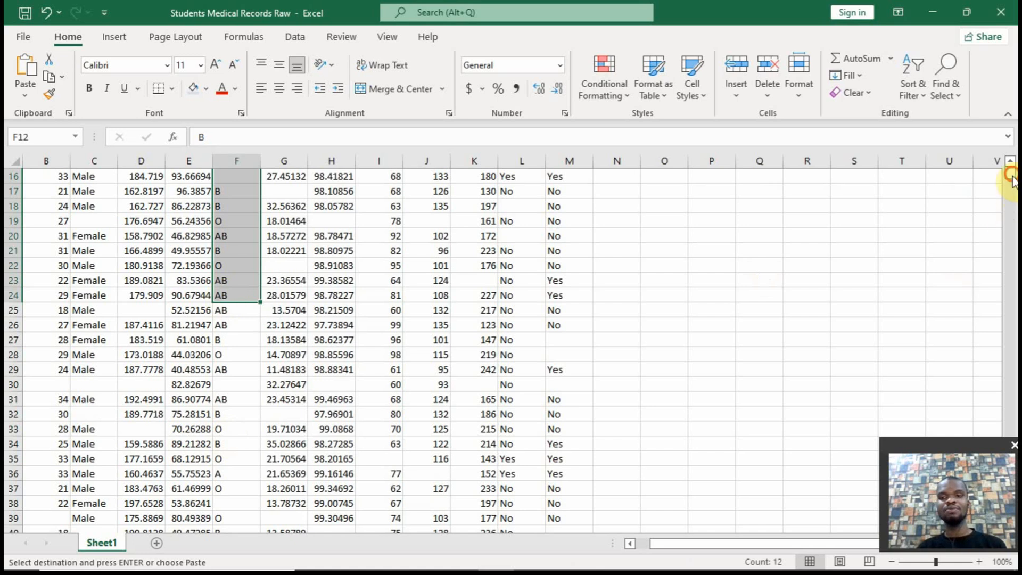
{"action": "left_click_drag", "start_coordinate": [1012, 176], "coordinate": [1009, 165]}
{"action": "left_click", "coordinate": [908, 195]}
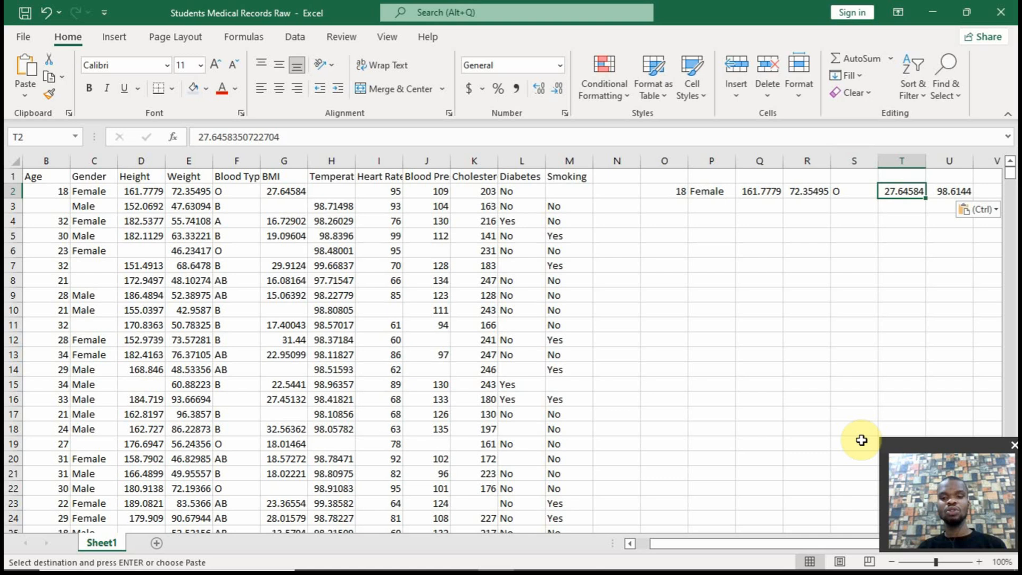
{"action": "left_click_drag", "start_coordinate": [786, 539], "coordinate": [813, 543]}
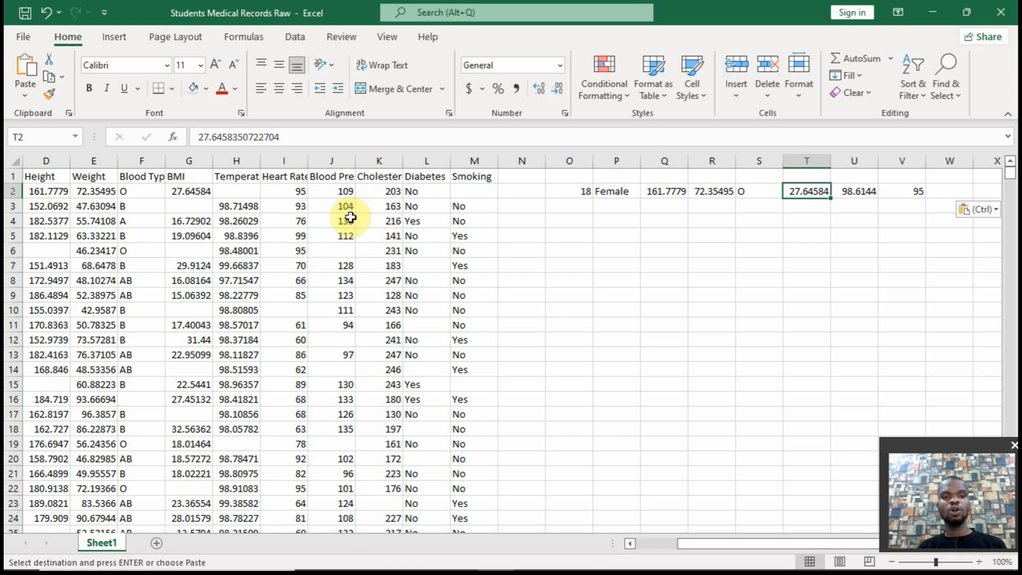
{"action": "left_click", "coordinate": [948, 192]}
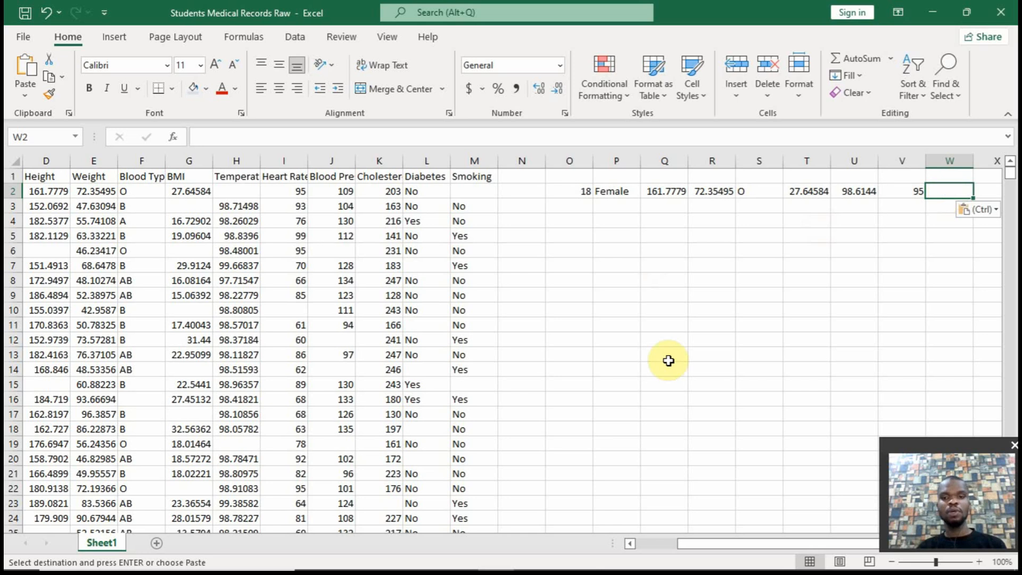
{"action": "left_click_drag", "start_coordinate": [695, 542], "coordinate": [666, 546]}
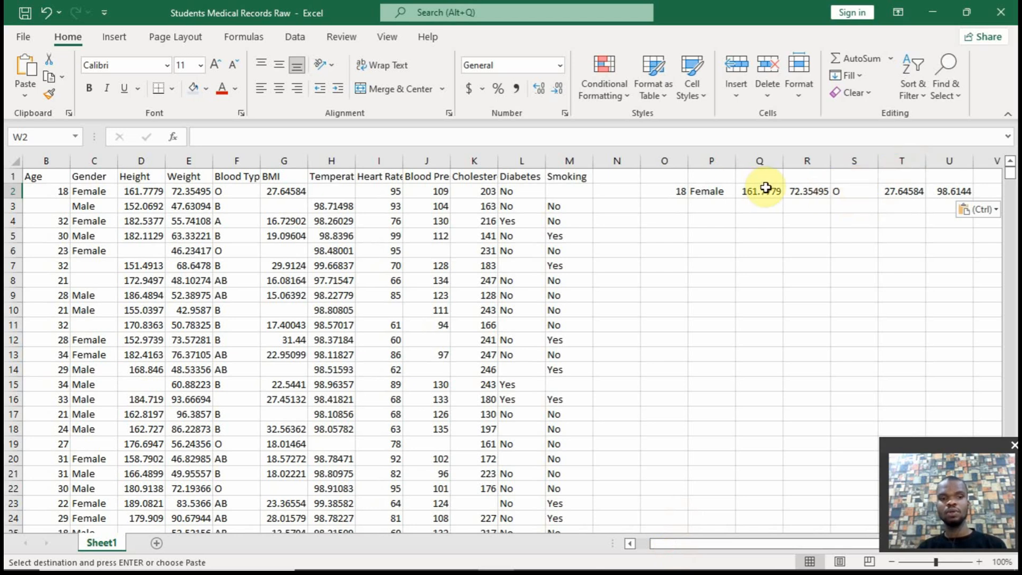
{"action": "left_click", "coordinate": [939, 194]}
{"action": "left_click", "coordinate": [348, 202]}
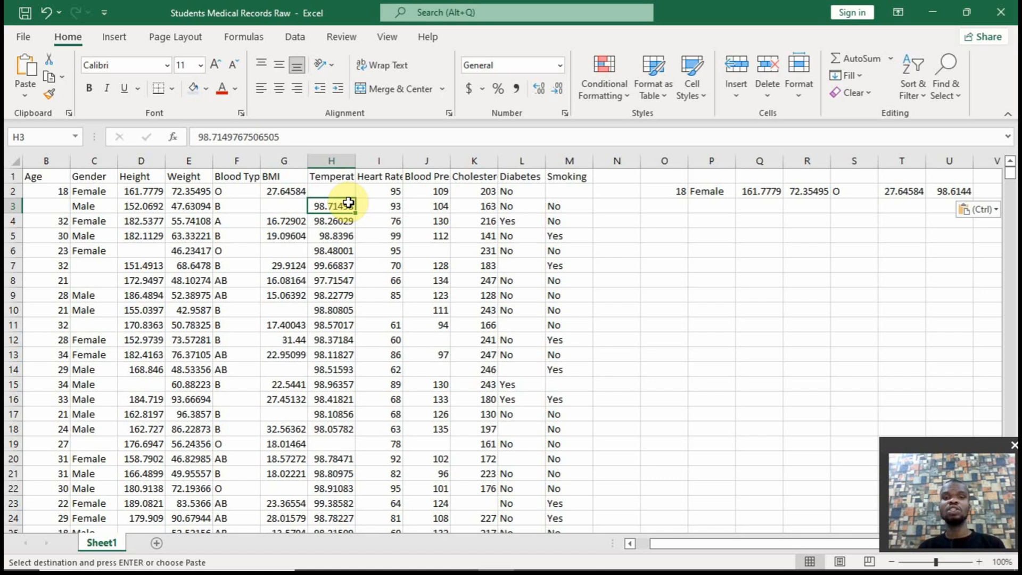
Undo the pasted comparison record and create a duplicate of Sheet1
{"action": "key", "text": "ctrl+z"}
{"action": "left_click", "coordinate": [200, 442]}
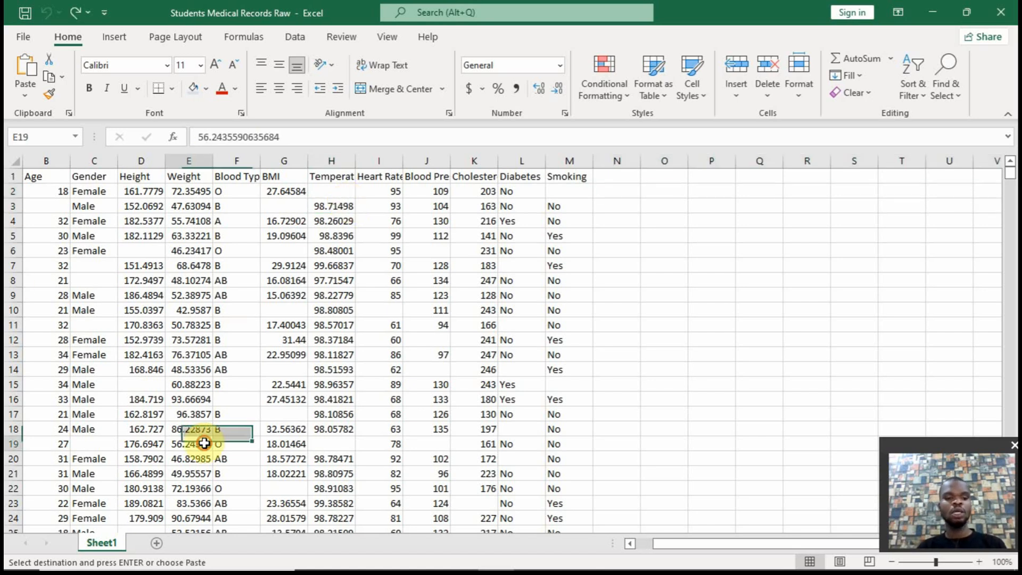
{"action": "left_click_drag", "start_coordinate": [111, 540], "coordinate": [128, 538]}
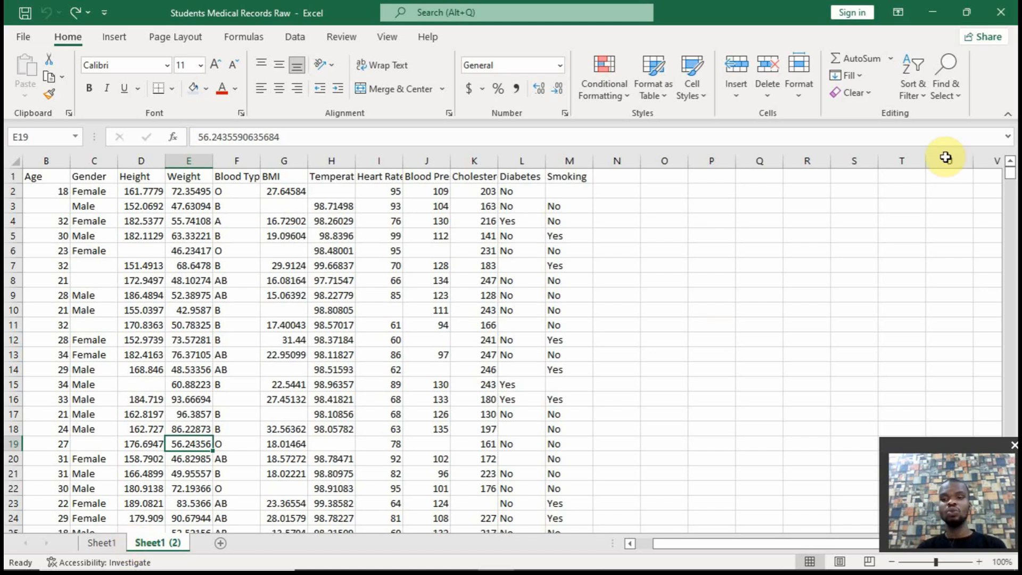
On the duplicated sheet, copy the repeated records without their Student IDs, from B100002 through M200001
{"action": "left_click_drag", "start_coordinate": [1010, 177], "coordinate": [1011, 354]}
{"action": "left_click_drag", "start_coordinate": [1010, 352], "coordinate": [1007, 346]}
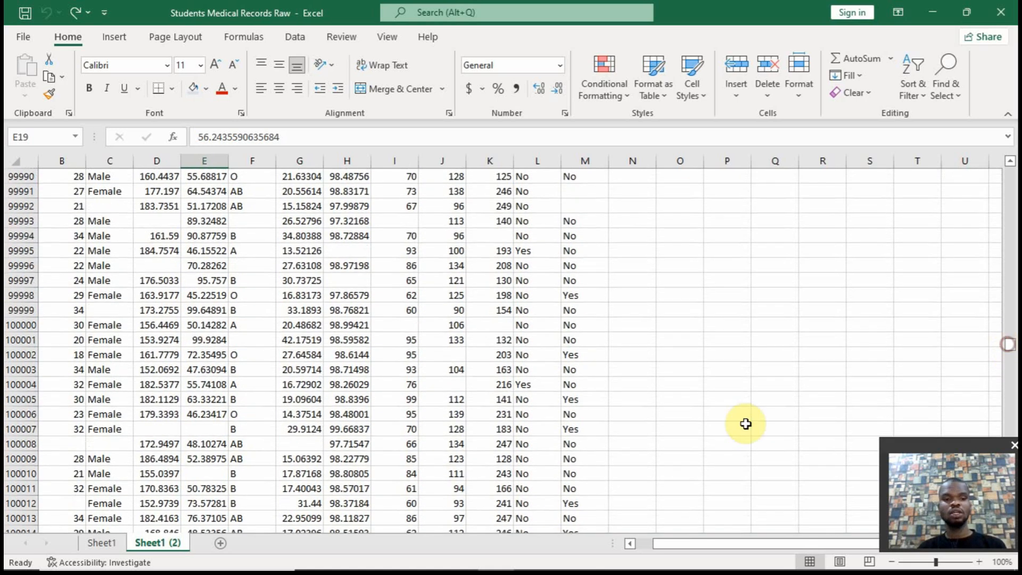
{"action": "left_click", "coordinate": [64, 325]}
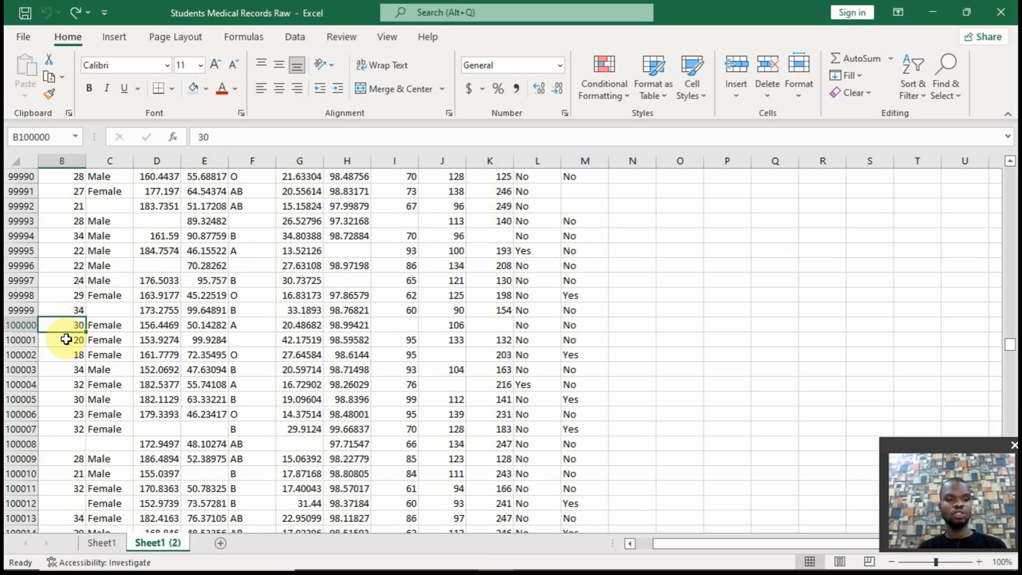
{"action": "left_click_drag", "start_coordinate": [67, 354], "coordinate": [566, 355]}
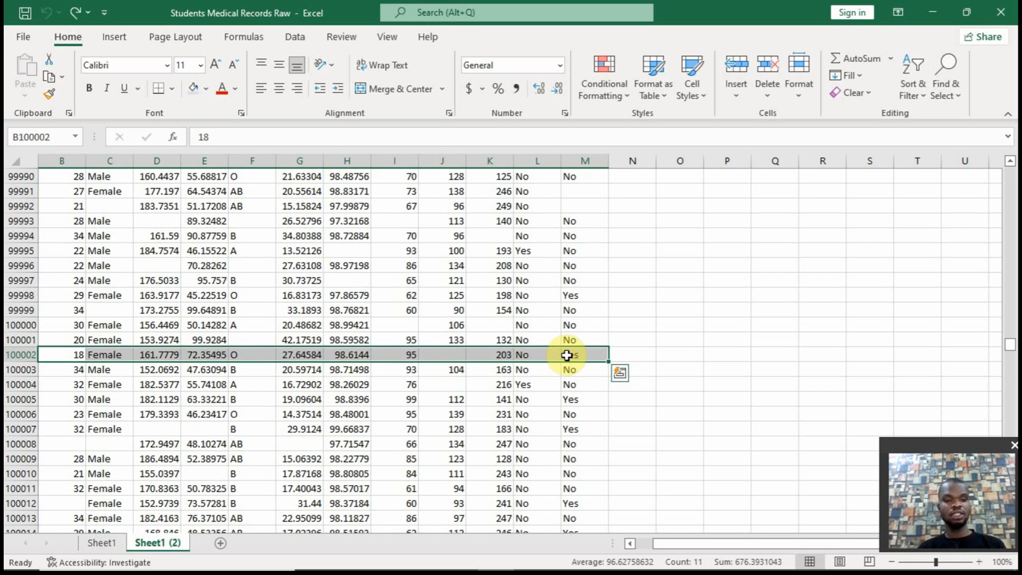
{"action": "left_click", "coordinate": [75, 354]}
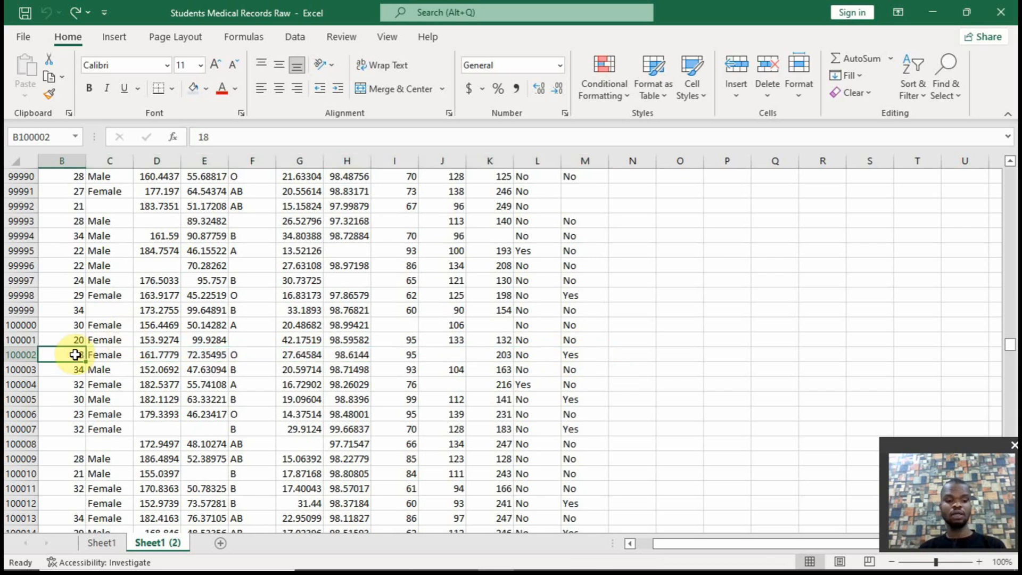
{"action": "key", "text": "ctrl+shift+End"}
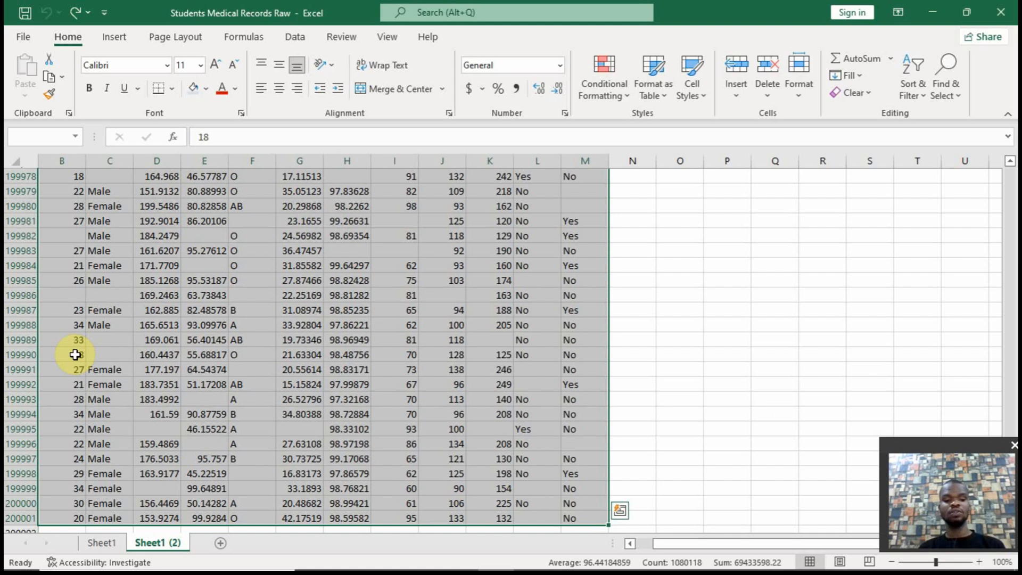
{"action": "key", "text": "ctrl+c"}
{"action": "key", "text": "ctrl+BackSpace"}
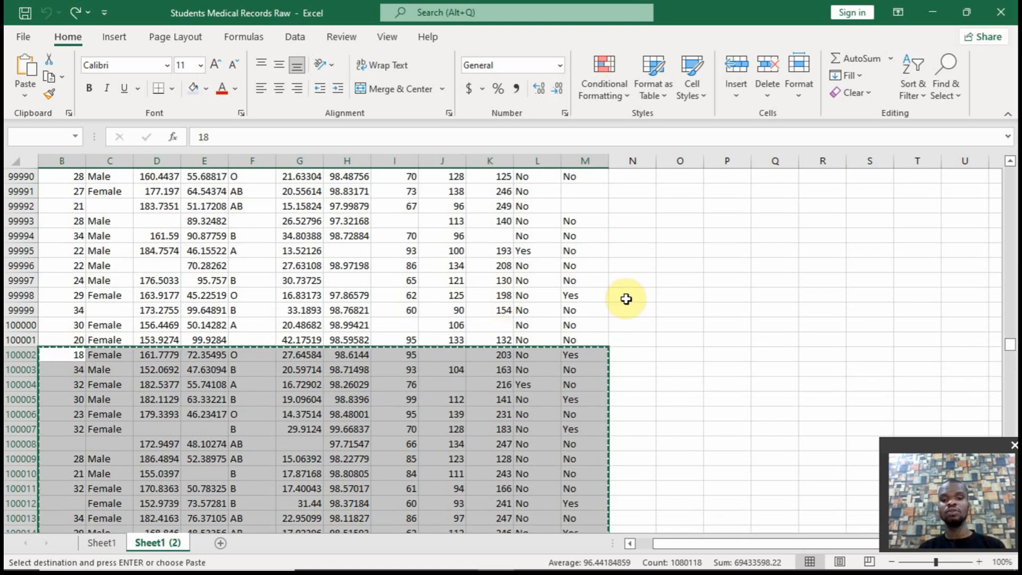
Paste the copied records beside the original data, starting at cell N2
{"action": "left_click", "coordinate": [628, 341]}
{"action": "key", "text": "ctrl+Up"}
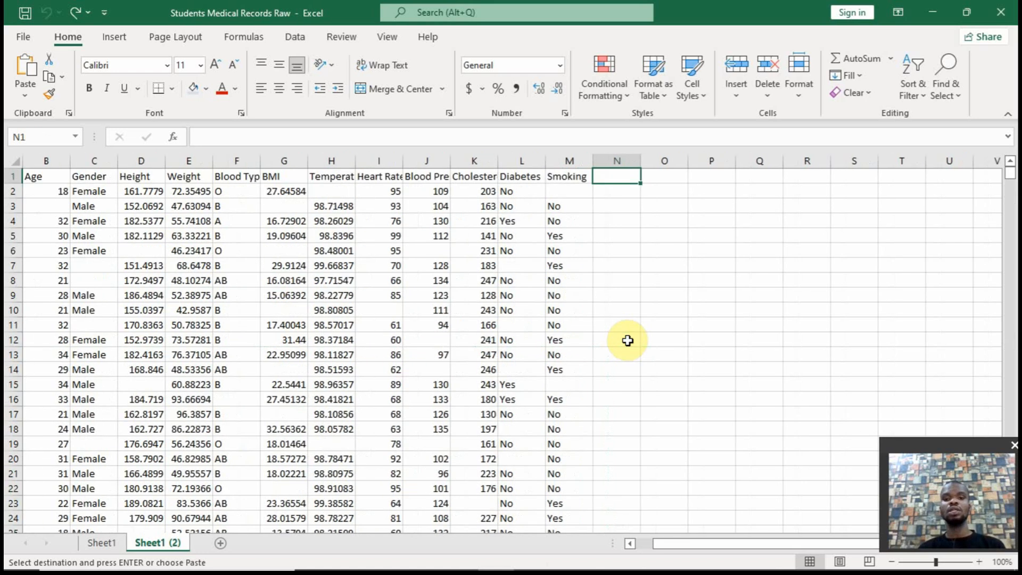
{"action": "left_click", "coordinate": [615, 190]}
{"action": "key", "text": "Return"}
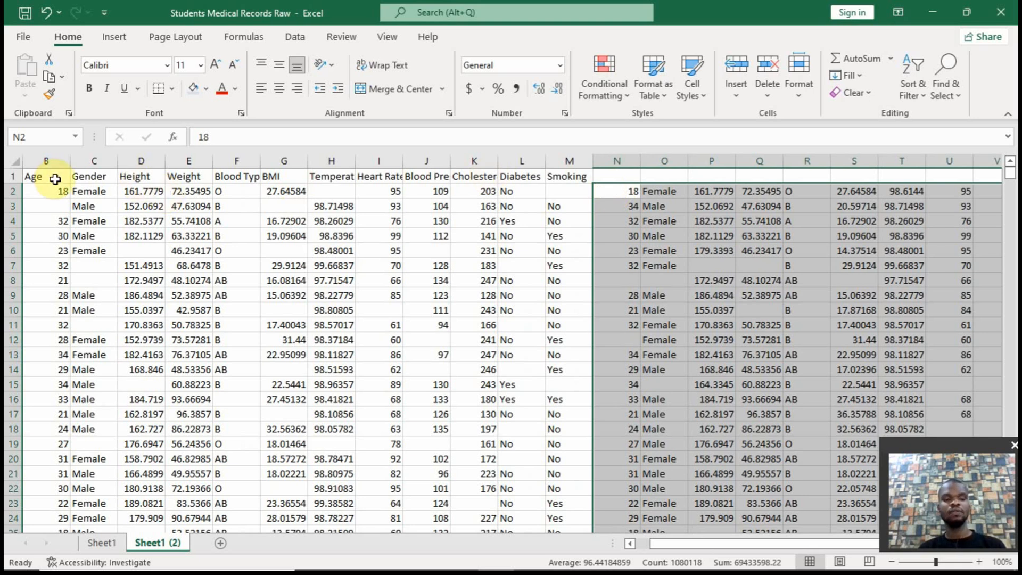
Try to label the pasted records by copying the headers A1:M1, including Student ID, to N1
{"action": "left_click_drag", "start_coordinate": [765, 547], "coordinate": [741, 548]}
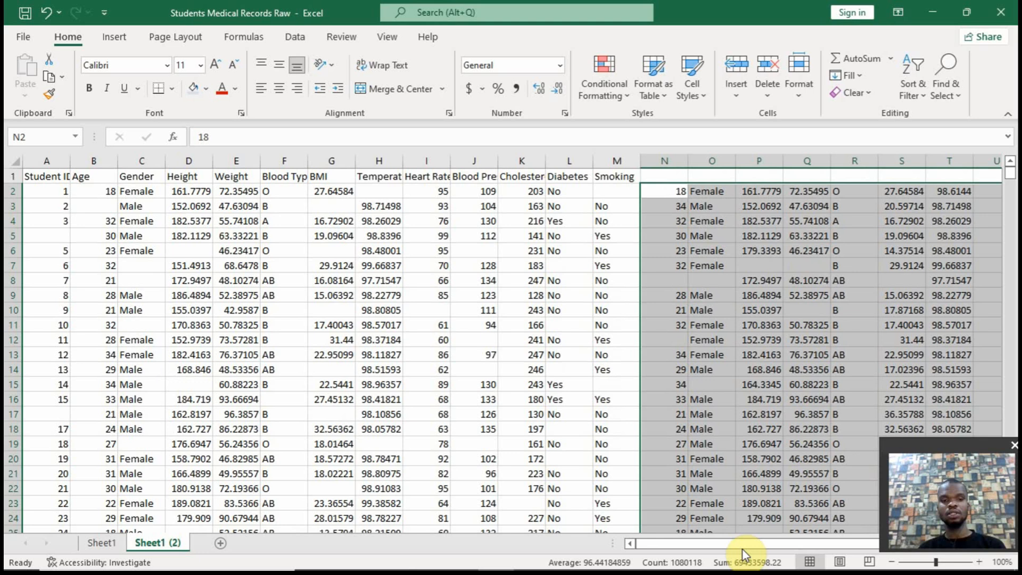
{"action": "left_click_drag", "start_coordinate": [66, 176], "coordinate": [624, 177]}
{"action": "key", "text": "ctrl+c"}
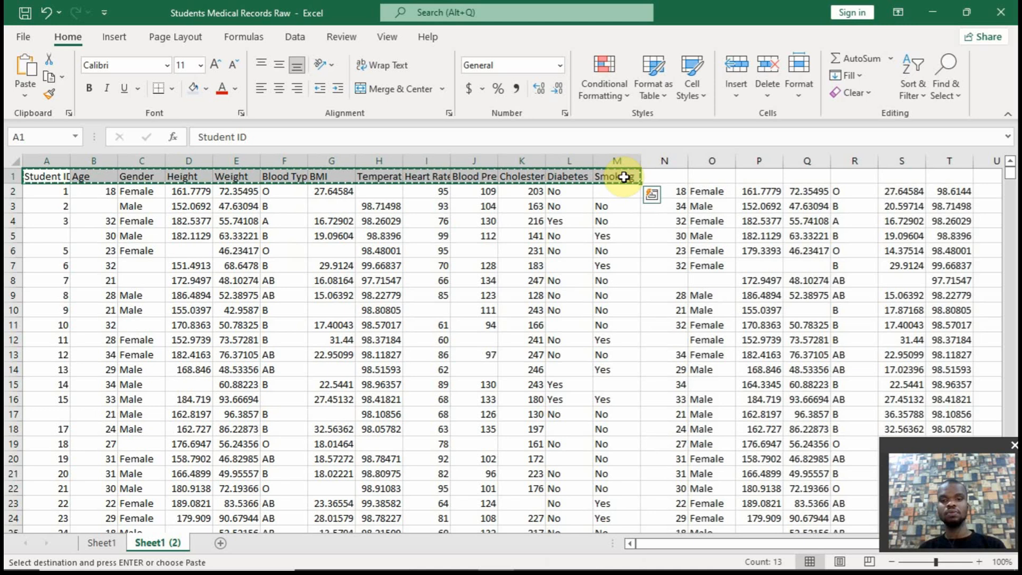
{"action": "left_click_drag", "start_coordinate": [79, 176], "coordinate": [622, 181]}
{"action": "key", "text": "ctrl+q"}
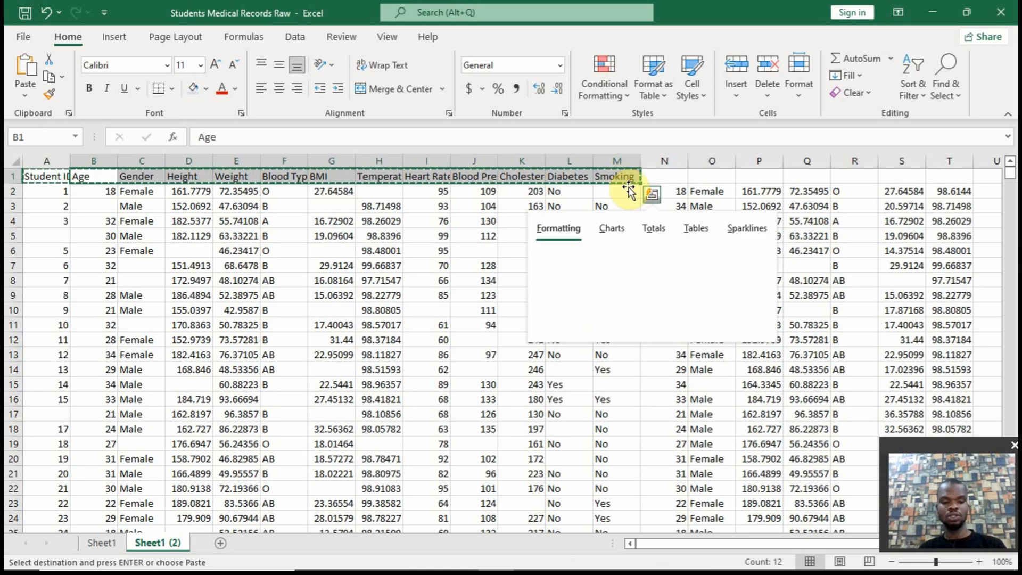
{"action": "left_click", "coordinate": [665, 182]}
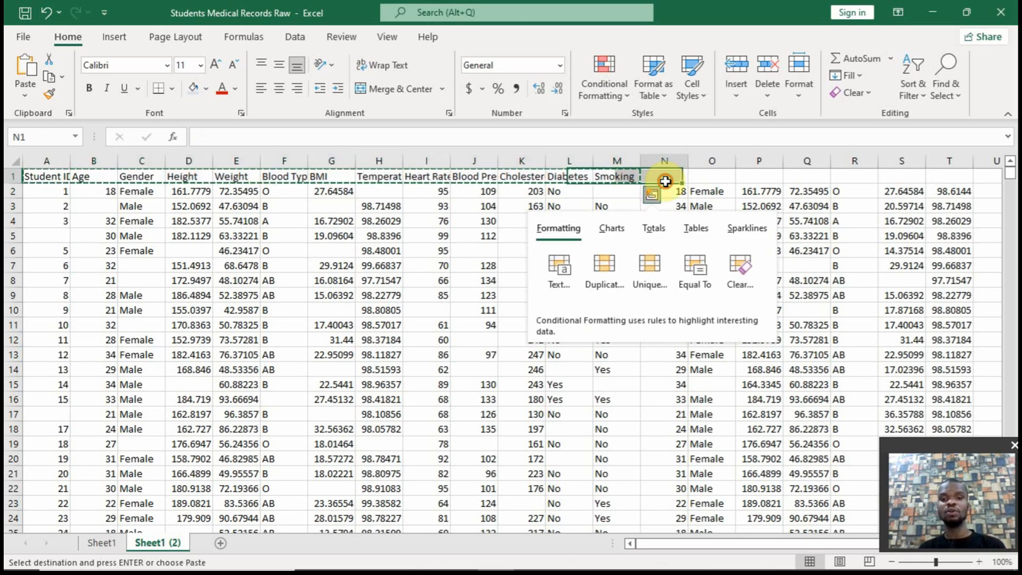
{"action": "key", "text": "ctrl+v"}
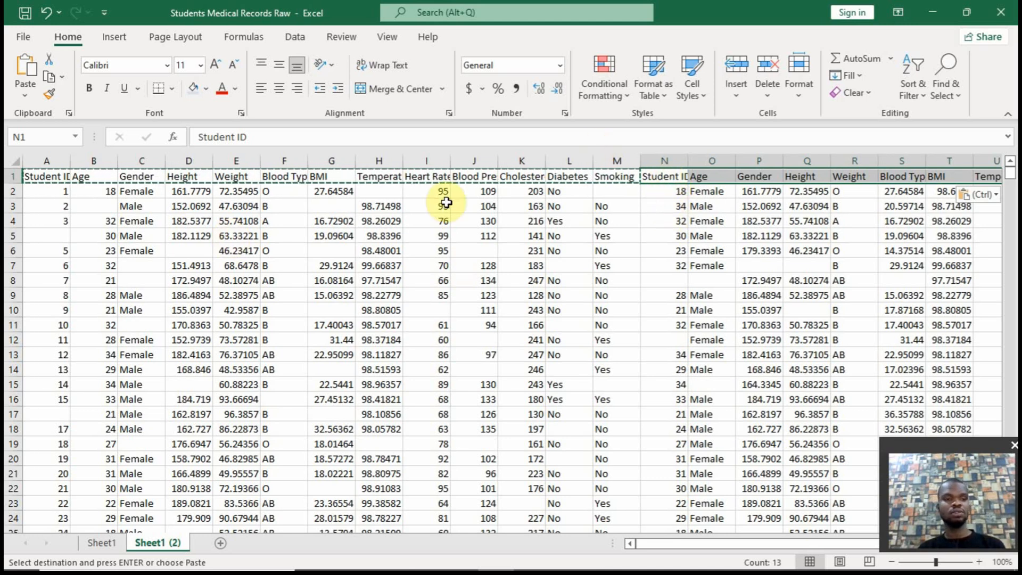
Relabel the pasted records by copying the headers B1:M1, Age through Smoking, to N1, and clear the leftover header in Z1
{"action": "left_click_drag", "start_coordinate": [85, 177], "coordinate": [599, 179]}
{"action": "key", "text": "ctrl+c"}
{"action": "left_click", "coordinate": [678, 176]}
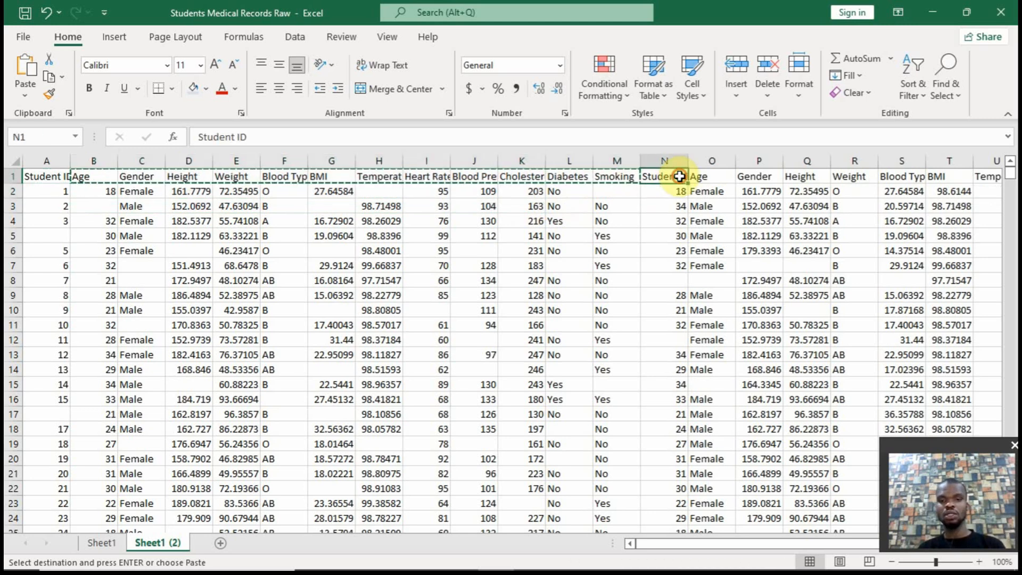
{"action": "key", "text": "ctrl+v"}
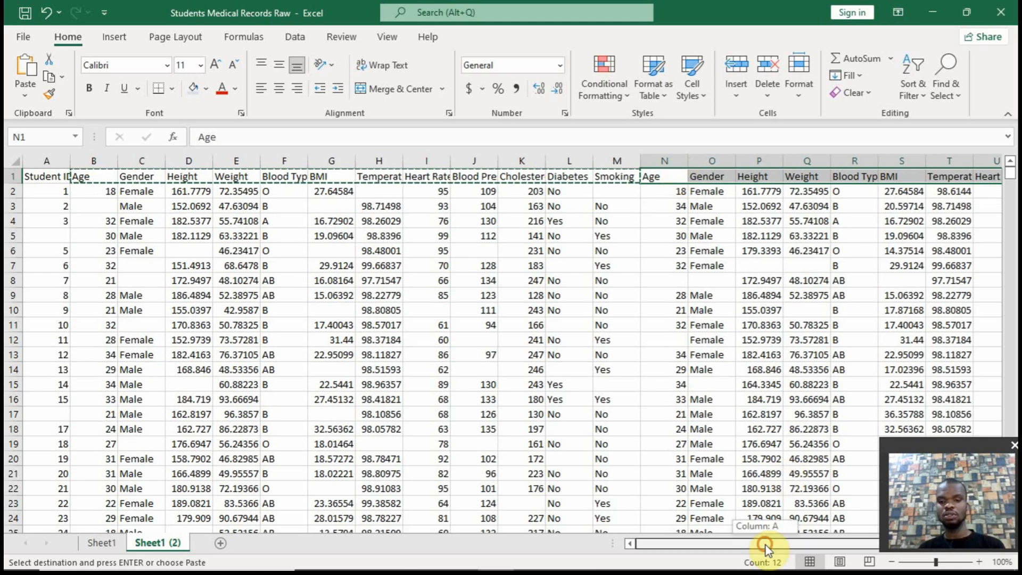
{"action": "left_click_drag", "start_coordinate": [766, 545], "coordinate": [838, 535]}
{"action": "left_click", "coordinate": [981, 181]}
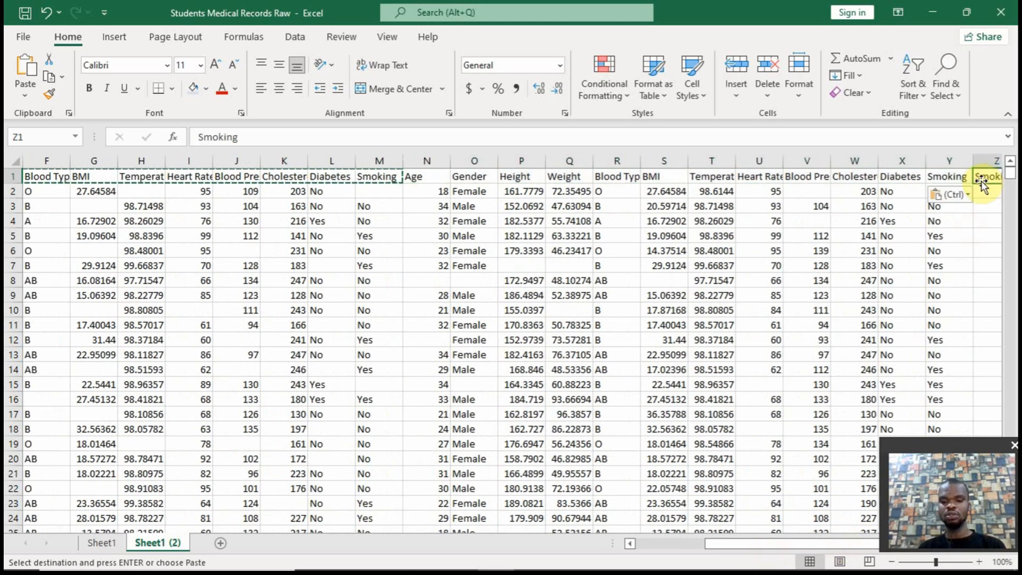
{"action": "key", "text": "Delete"}
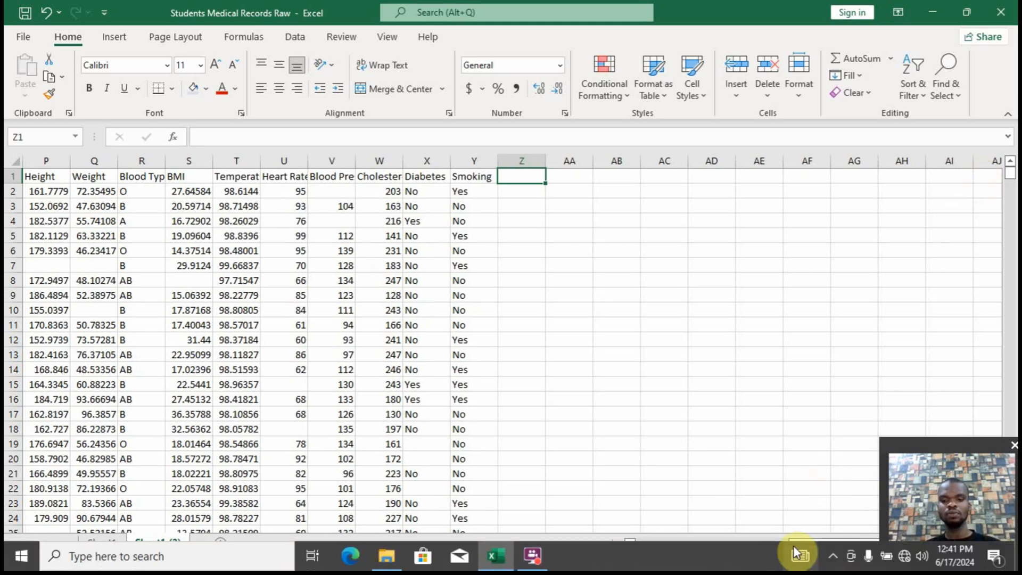
Set the original records in columns B through M apart with a light blue fill and all borders
{"action": "left_click_drag", "start_coordinate": [800, 540], "coordinate": [648, 553]}
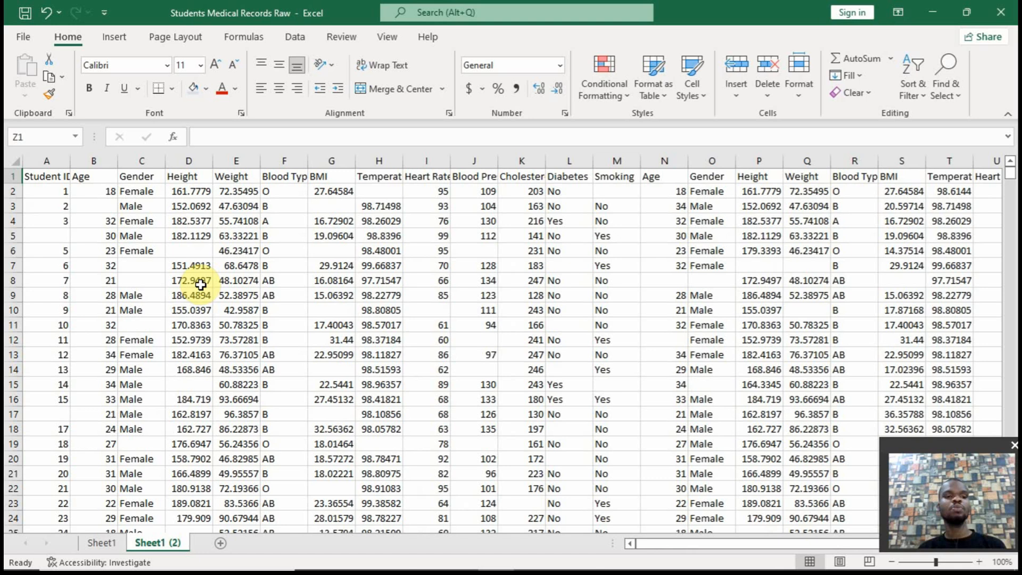
{"action": "left_click", "coordinate": [100, 175]}
{"action": "left_click_drag", "start_coordinate": [96, 164], "coordinate": [628, 163]}
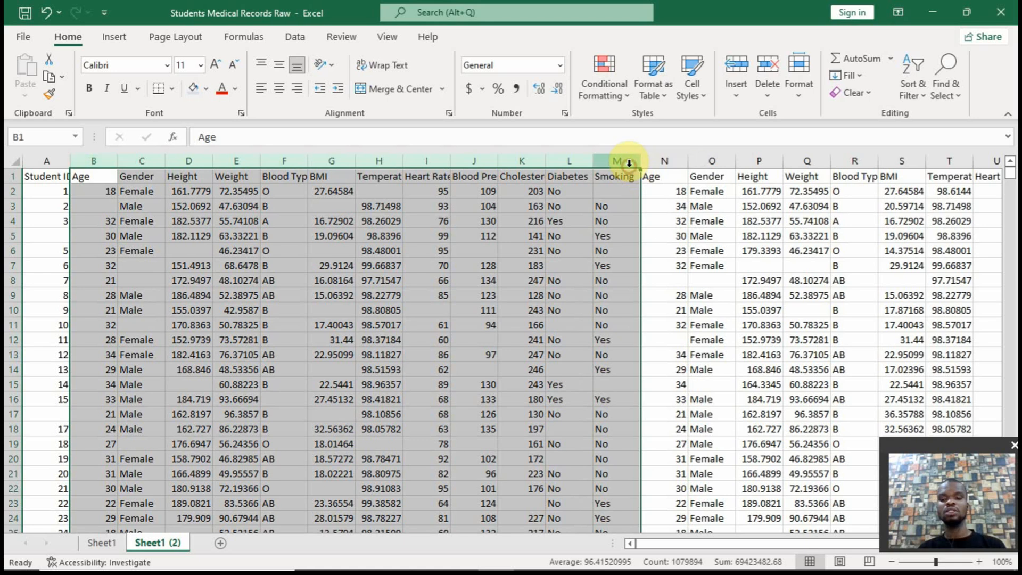
{"action": "left_click", "coordinate": [196, 87]}
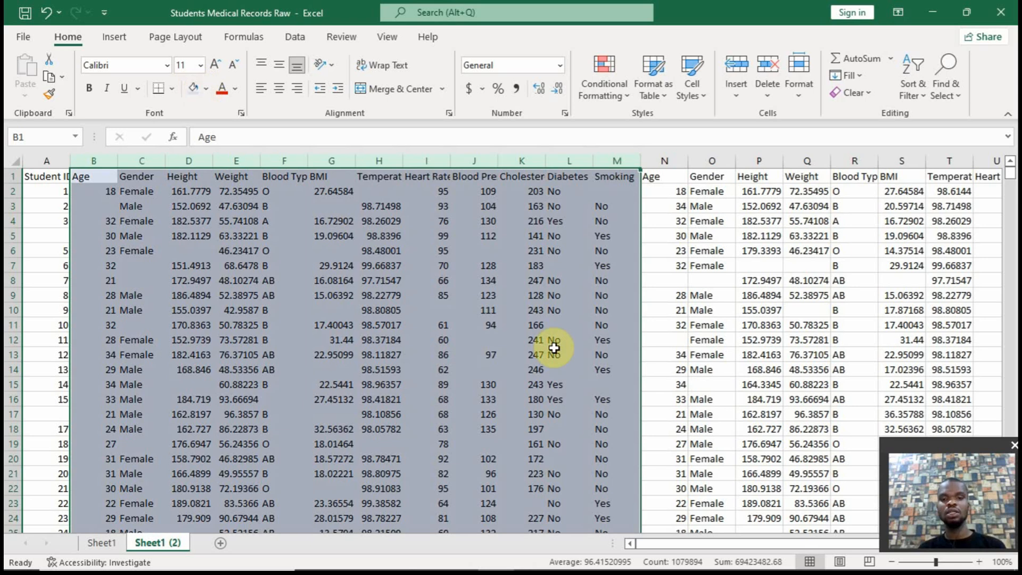
{"action": "left_click", "coordinate": [171, 88]}
{"action": "left_click", "coordinate": [197, 237]}
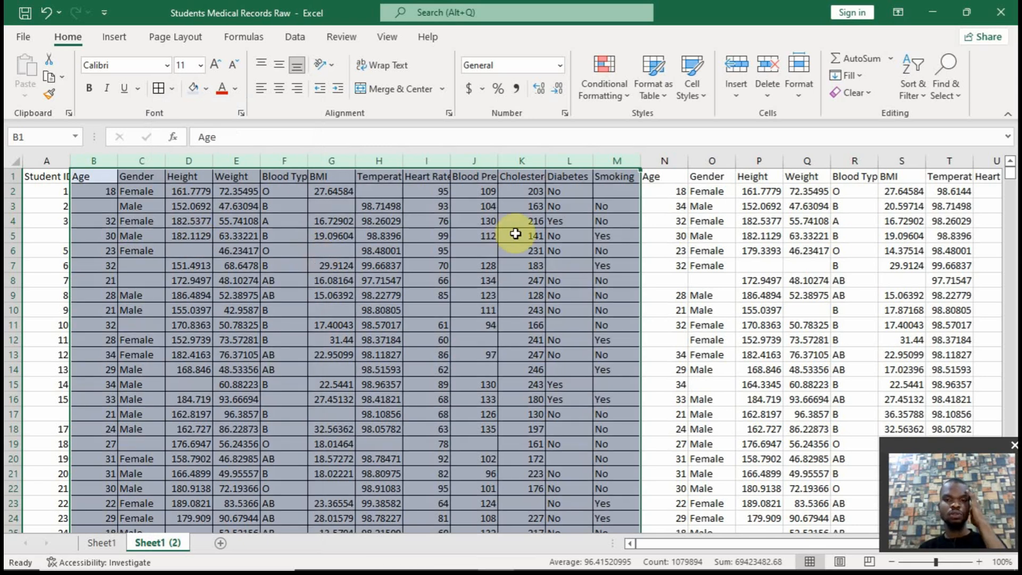
{"action": "left_click", "coordinate": [705, 256]}
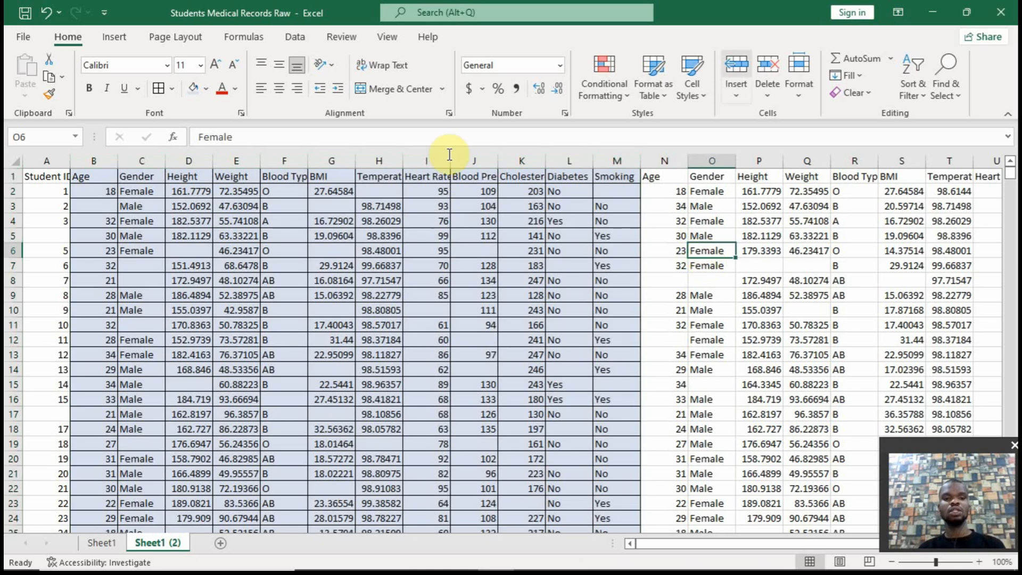
{"action": "mouse_move", "coordinate": [760, 542]}
{"action": "left_mouse_down"}
{"action": "mouse_move", "coordinate": [837, 554]}
{"action": "mouse_move", "coordinate": [755, 556]}
{"action": "left_mouse_up"}
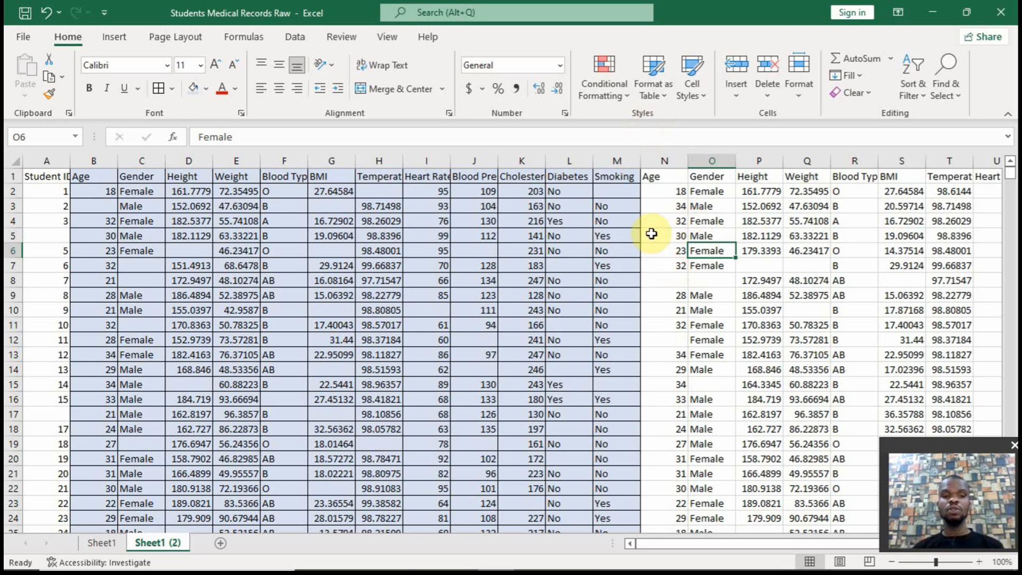
Enter =IF(N2="",B2,N2) in cell Z2 to combine both Age columns, and fill it down for all records
{"action": "left_click", "coordinate": [672, 280]}
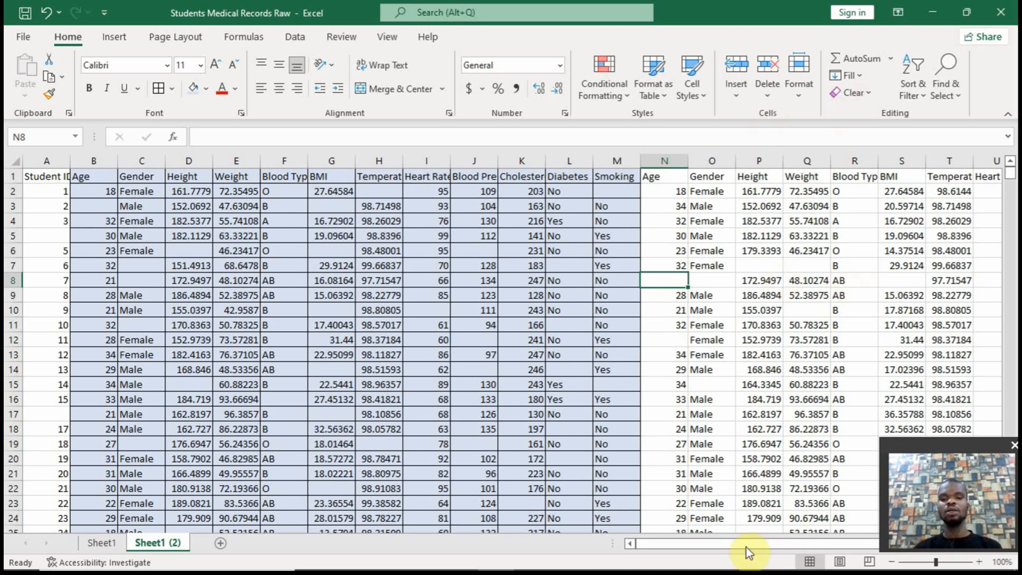
{"action": "left_click_drag", "start_coordinate": [713, 548], "coordinate": [844, 548]}
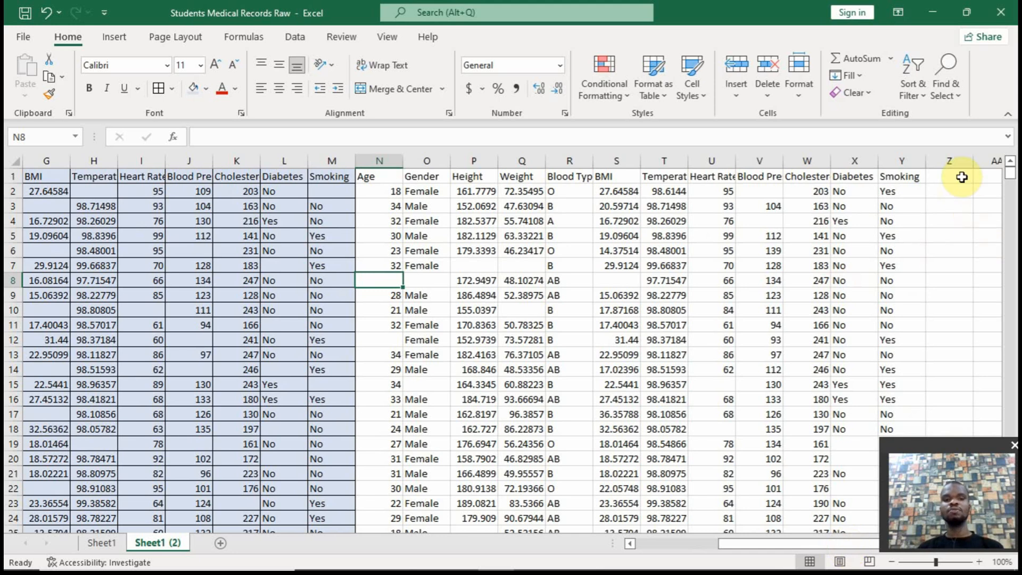
{"action": "left_click", "coordinate": [953, 192]}
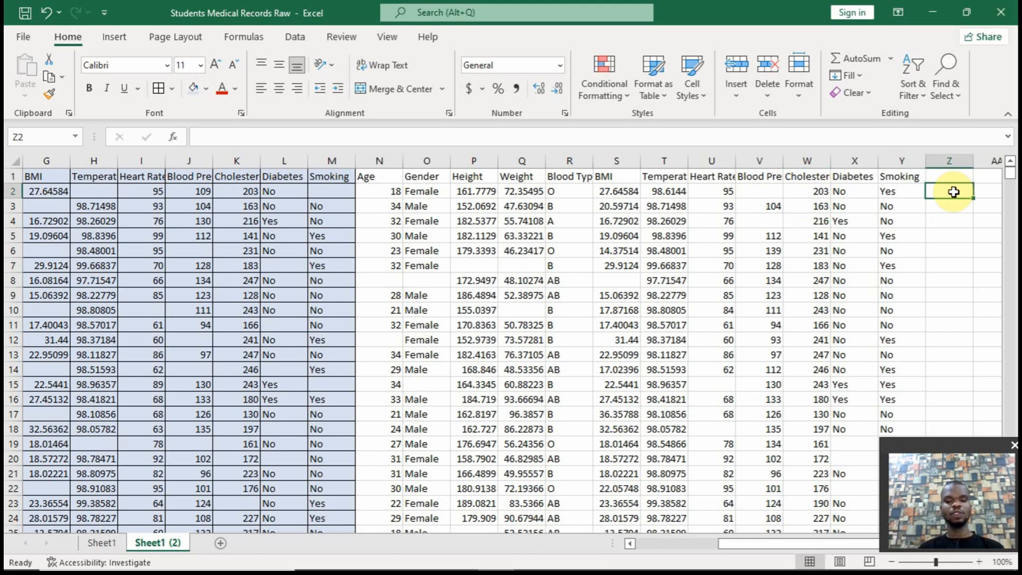
{"action": "type", "text": "=if"}
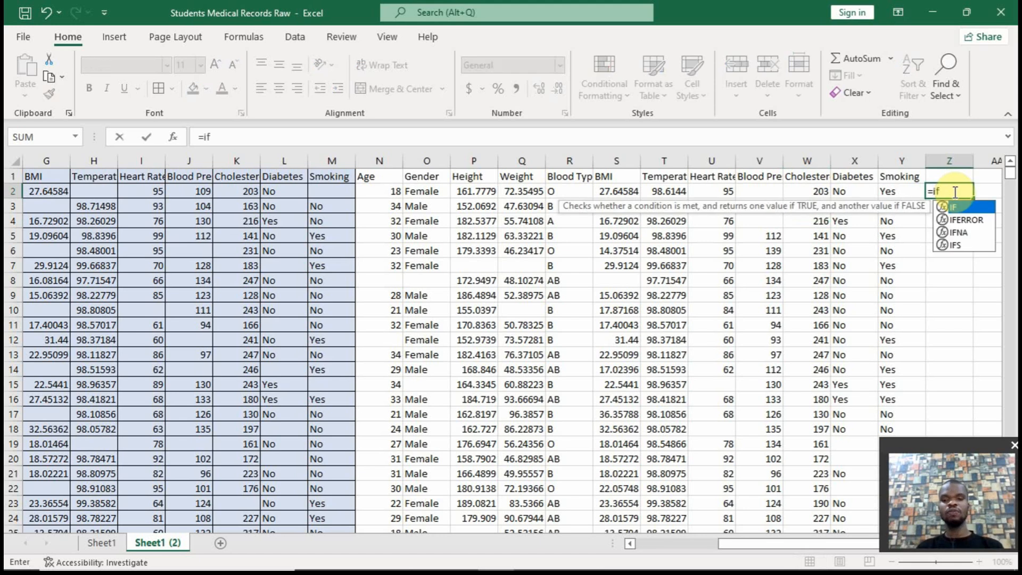
{"action": "type", "text": "("}
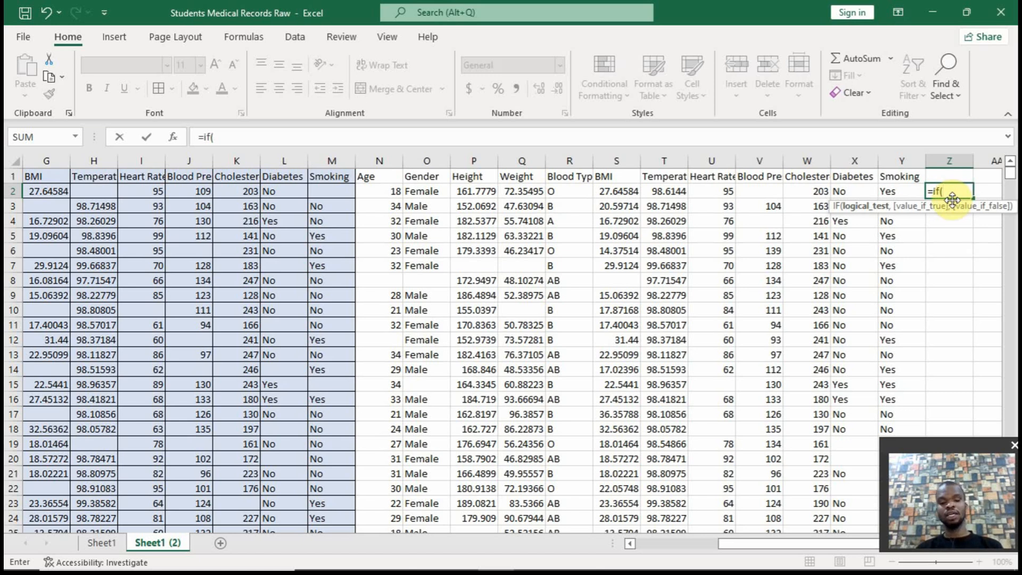
{"action": "type", "text": "n2"}
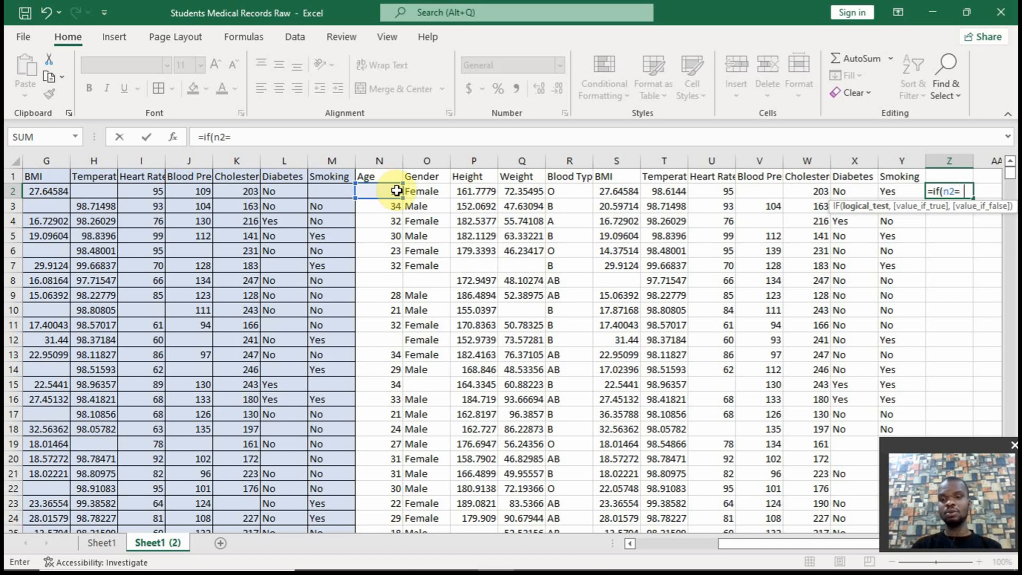
{"action": "type", "text": "=\"\",b2"}
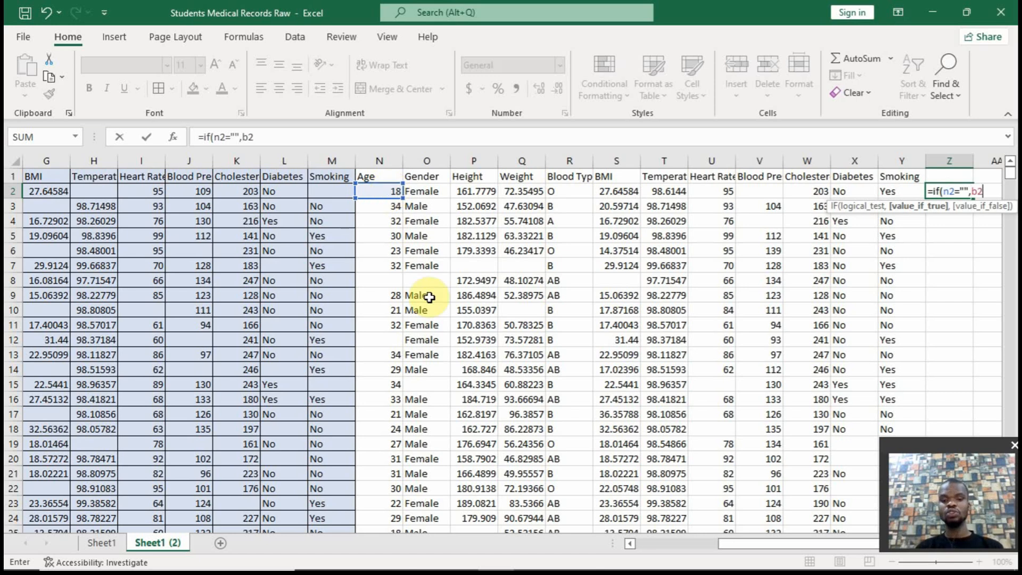
{"action": "left_click_drag", "start_coordinate": [750, 542], "coordinate": [782, 547]}
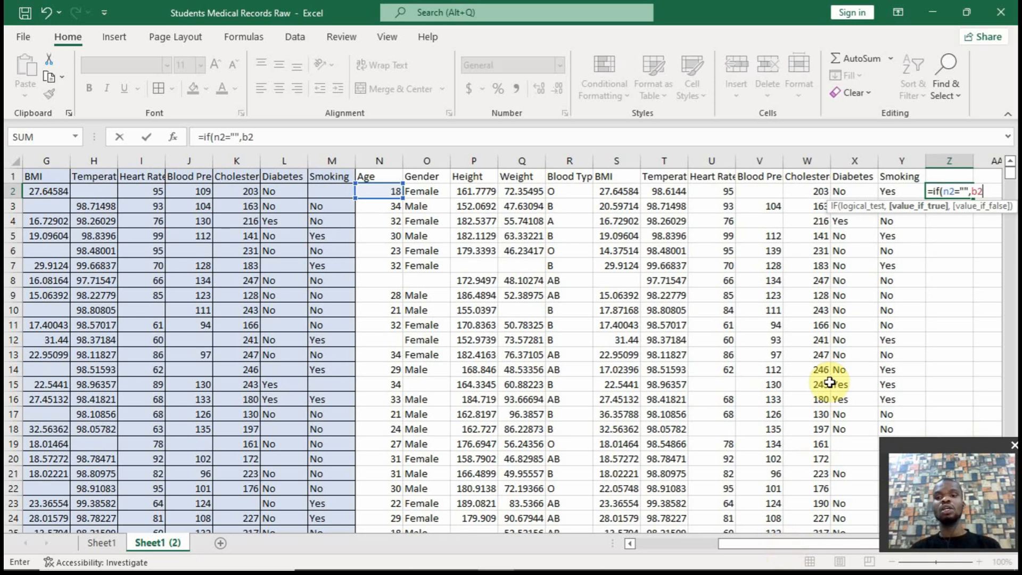
{"action": "type", "text": ",n2"}
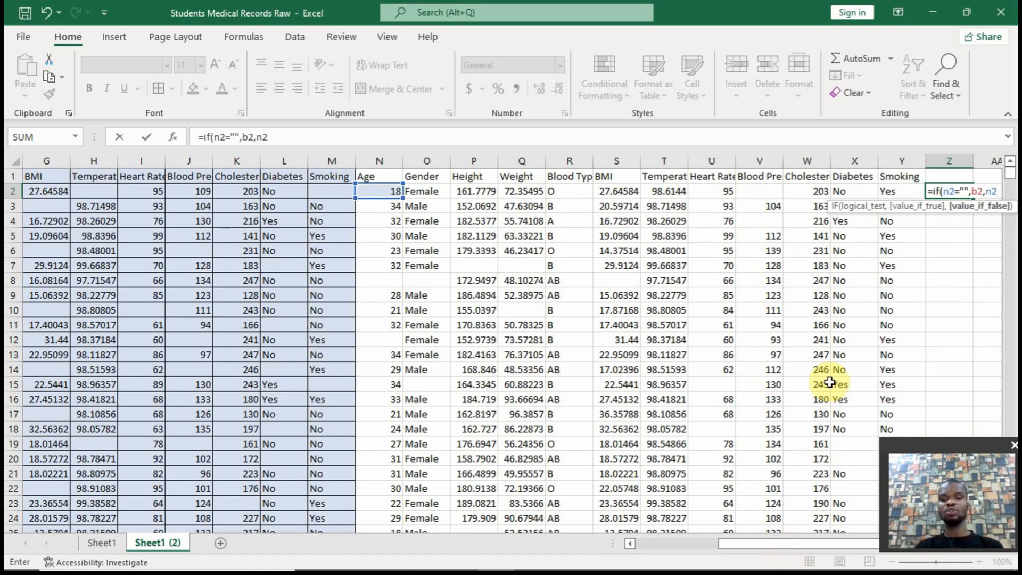
{"action": "type", "text": ")"}
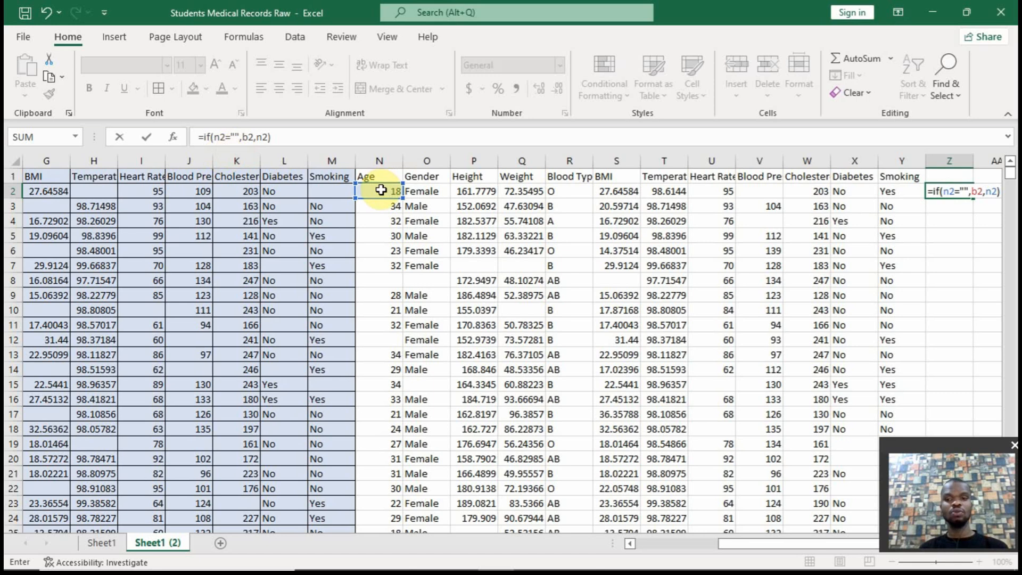
{"action": "key", "text": "Return"}
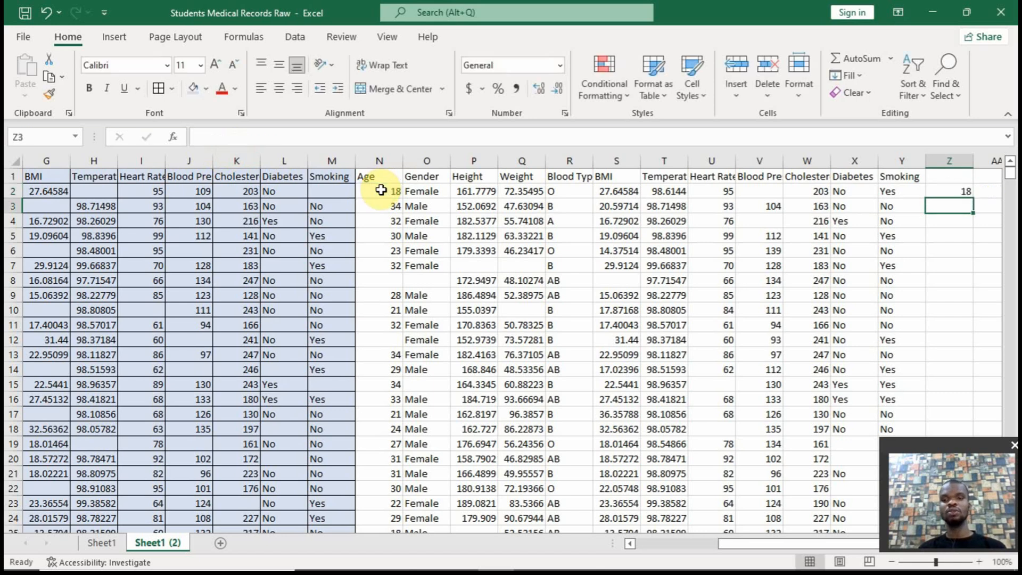
{"action": "left_click", "coordinate": [965, 192]}
{"action": "double_click", "coordinate": [972, 197]}
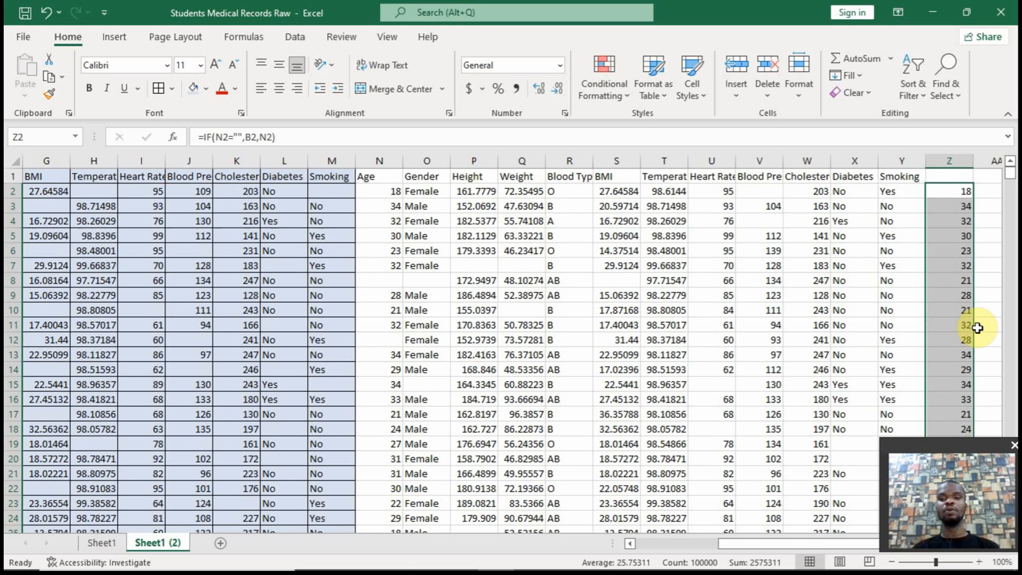
Extend the Z2 formula across to AK2, and fill AA2:AK2 down for all records
{"action": "left_click", "coordinate": [954, 192]}
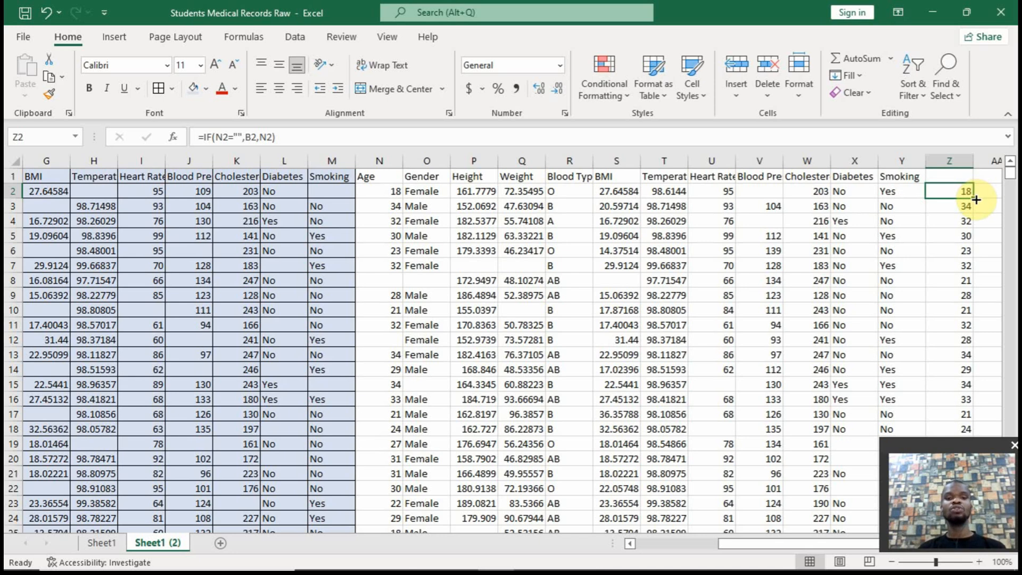
{"action": "left_click_drag", "start_coordinate": [975, 199], "coordinate": [923, 194]}
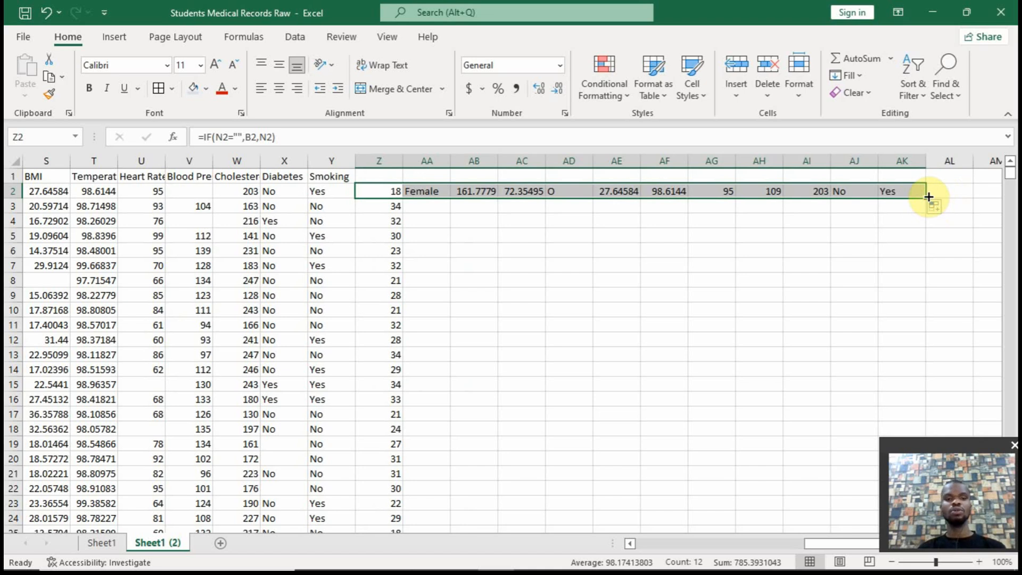
{"action": "left_click", "coordinate": [912, 192]}
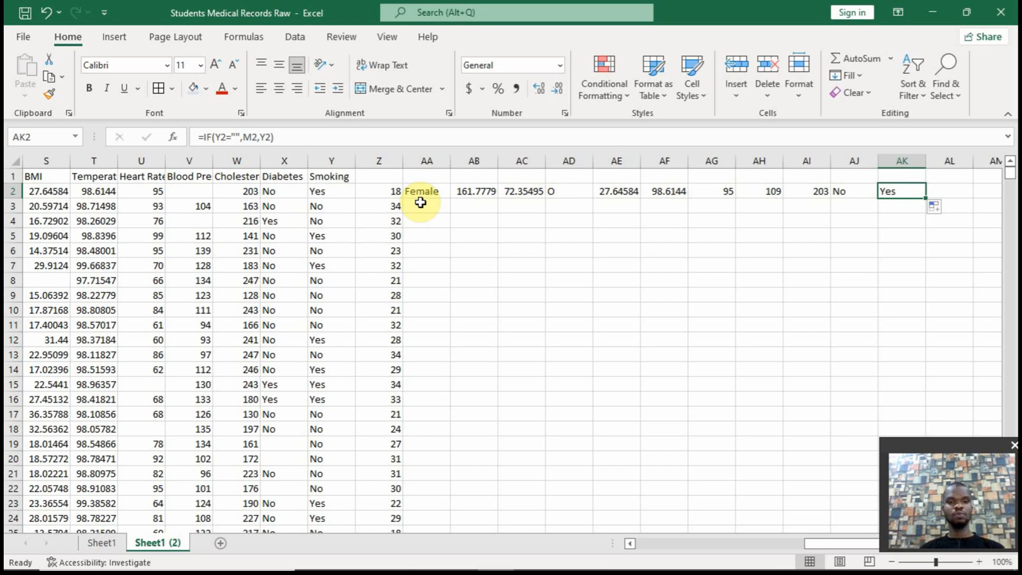
{"action": "left_click_drag", "start_coordinate": [426, 191], "coordinate": [923, 192]}
{"action": "double_click", "coordinate": [925, 198]}
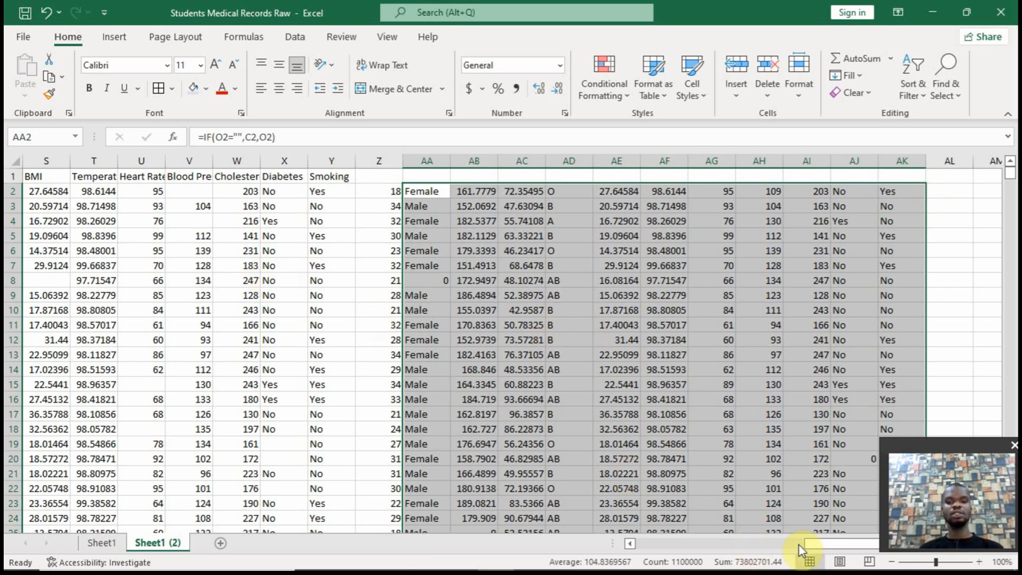
{"action": "left_click_drag", "start_coordinate": [799, 543], "coordinate": [788, 548]}
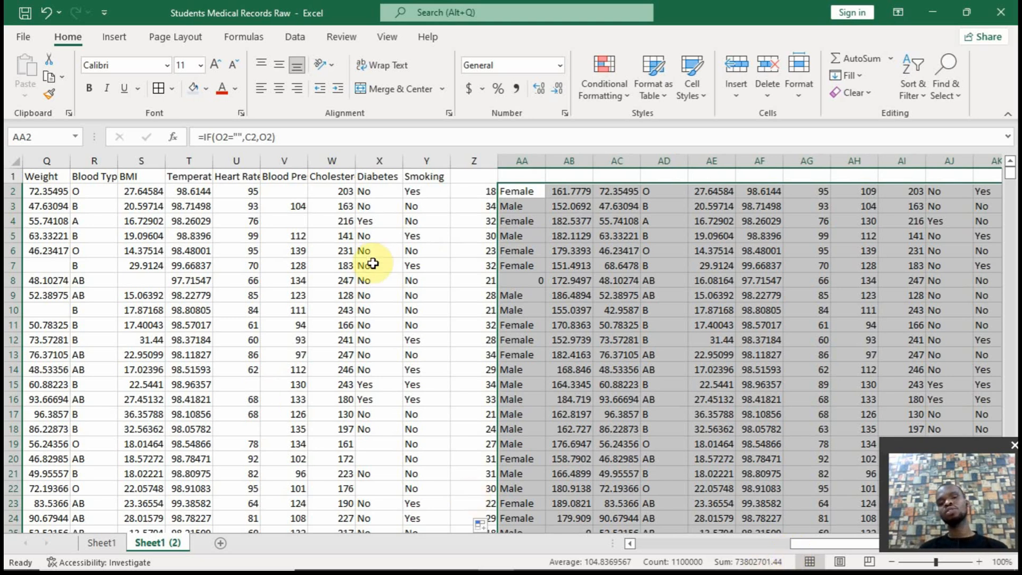
{"action": "left_click", "coordinate": [539, 284]}
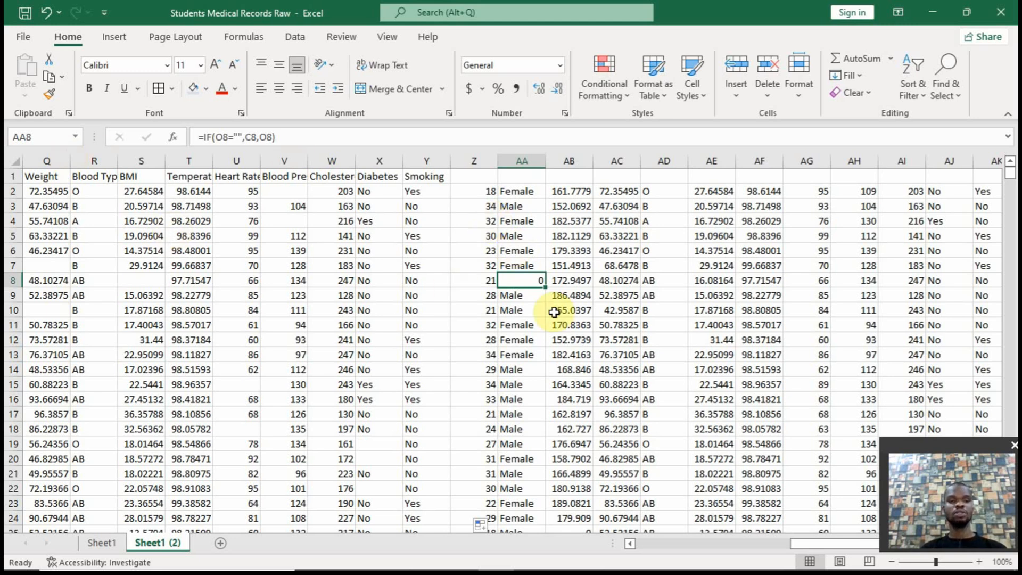
Label the combined columns by copying the headers N1:Y1, Age through Smoking, to Z1
{"action": "left_click_drag", "start_coordinate": [809, 543], "coordinate": [778, 548]}
{"action": "left_click", "coordinate": [89, 176]}
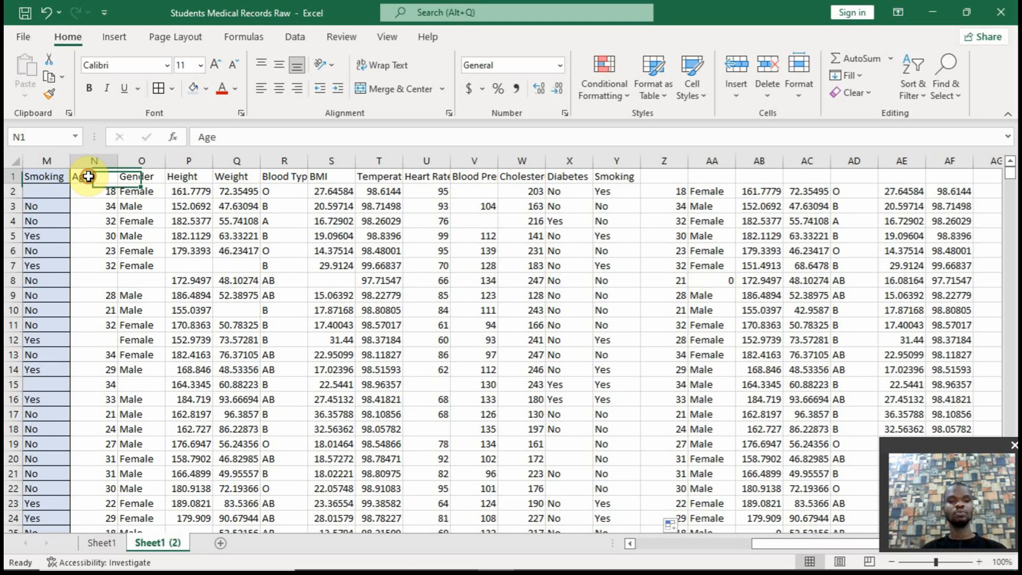
{"action": "left_click_drag", "start_coordinate": [88, 176], "coordinate": [644, 162]}
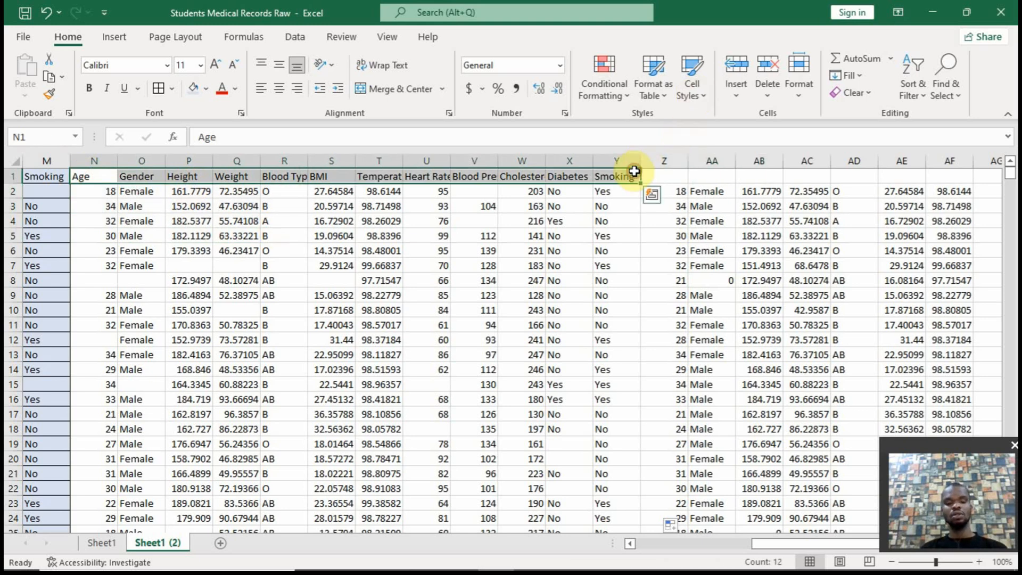
{"action": "key", "text": "ctrl+c"}
{"action": "left_click", "coordinate": [678, 176]}
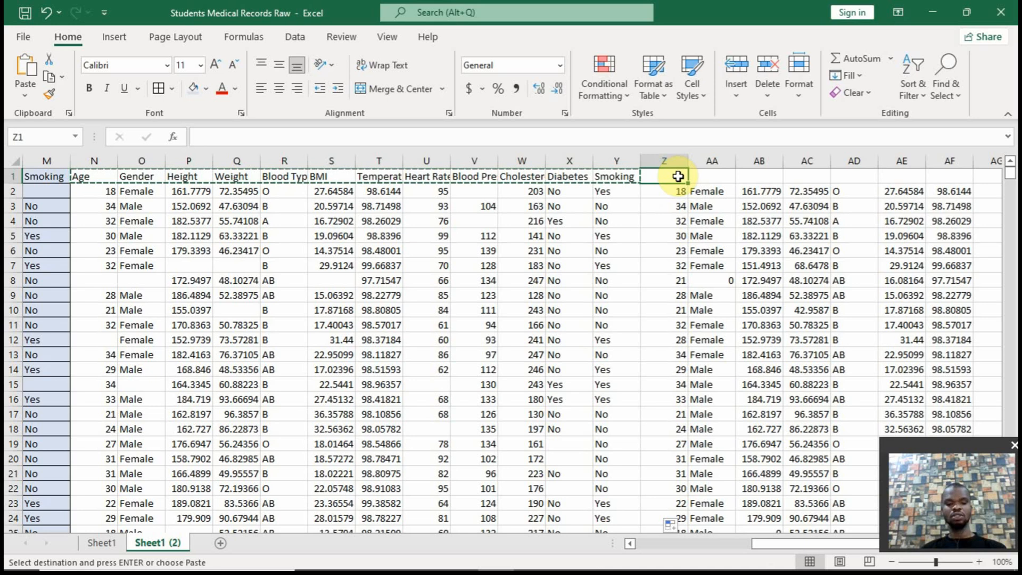
{"action": "key", "text": "ctrl+v"}
Test the combined columns' dependence on the source data by clearing the temperature in T2, and undo the deletion
{"action": "left_click", "coordinate": [679, 191]}
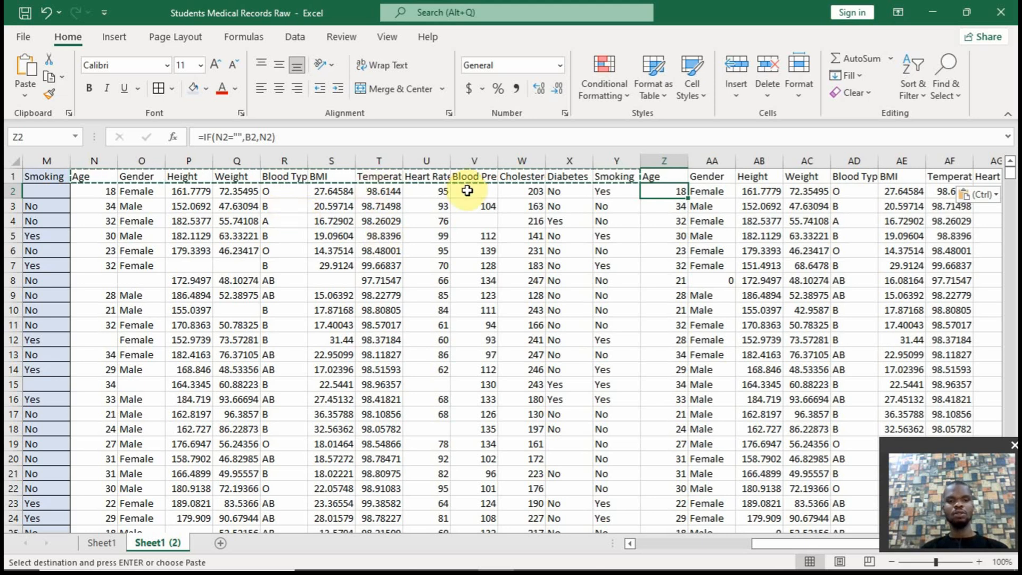
{"action": "left_click", "coordinate": [376, 192]}
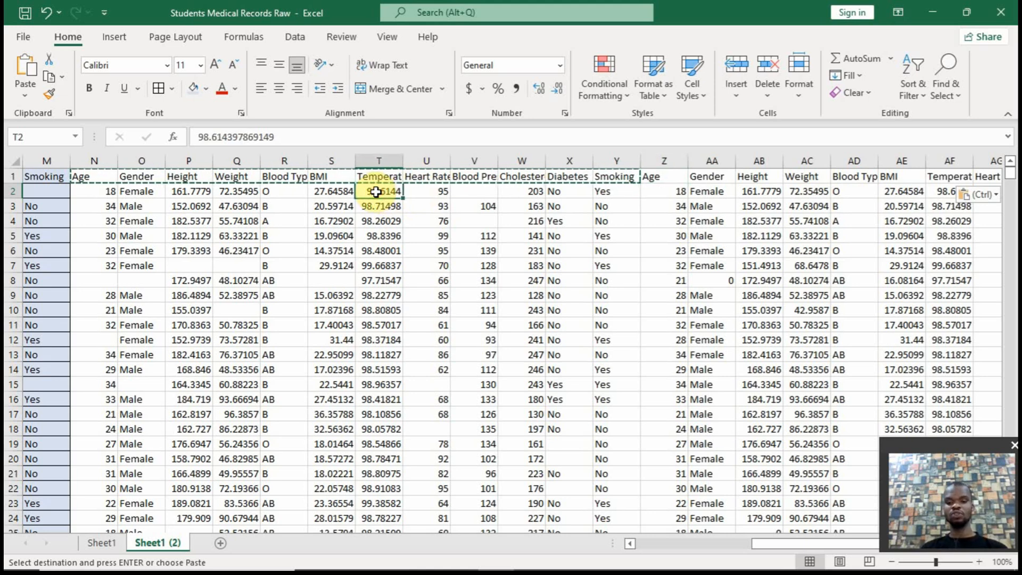
{"action": "key", "text": "BackSpace"}
{"action": "key", "text": "Return"}
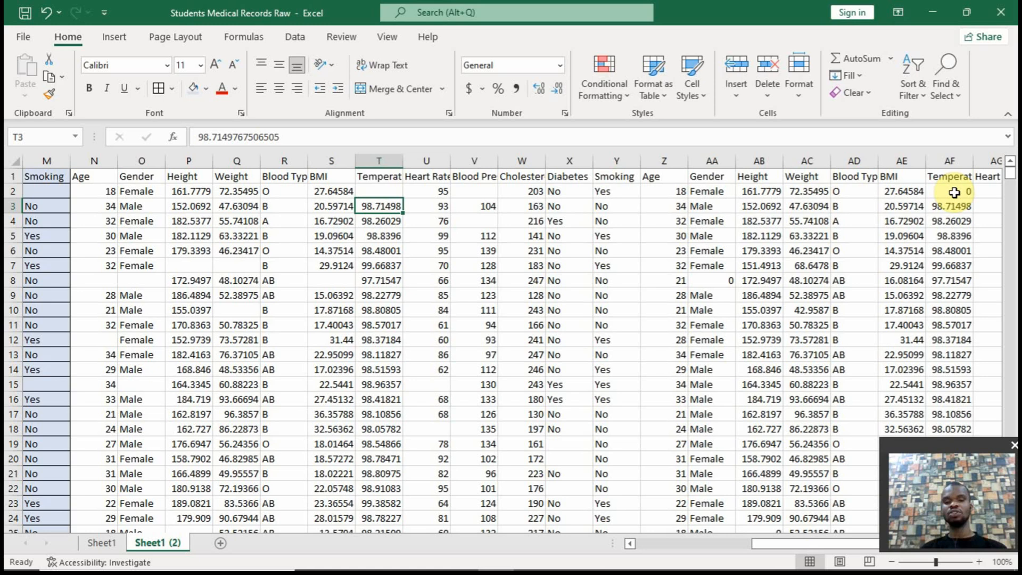
{"action": "key", "text": "ctrl+z"}
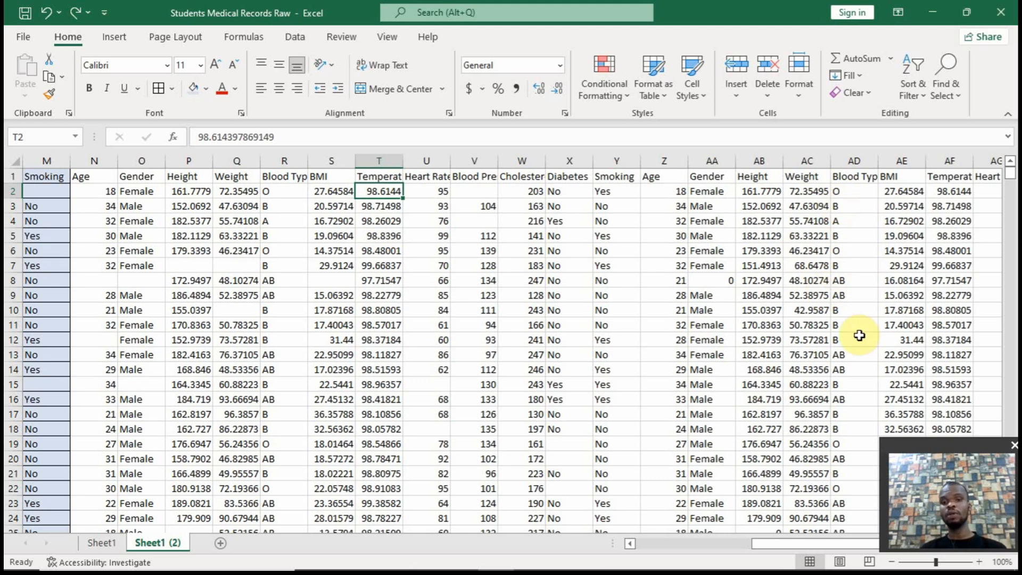
{"action": "left_click", "coordinate": [686, 193]}
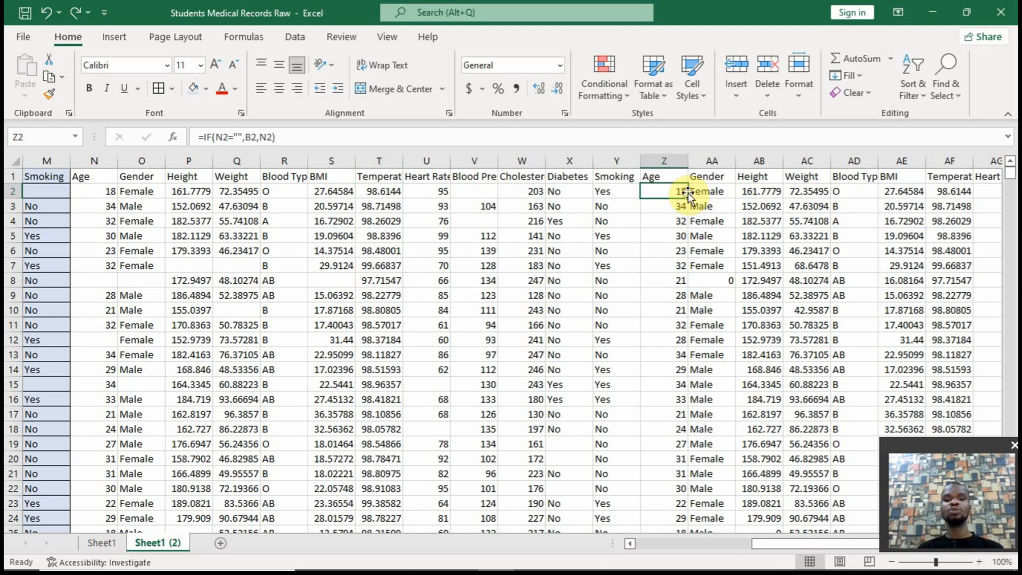
{"action": "key", "text": "ctrl+shift+End"}
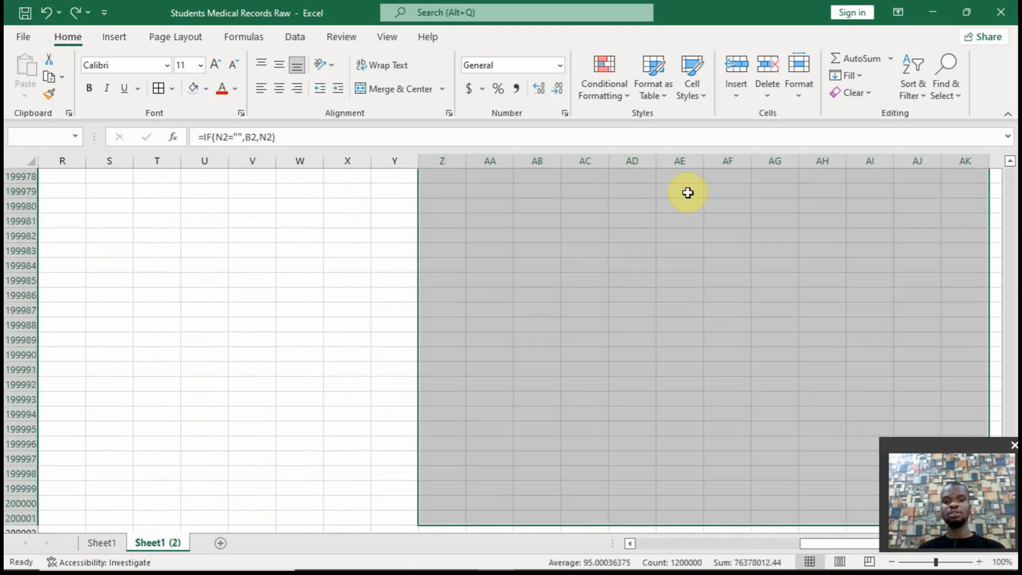
{"action": "key", "text": "Left"}
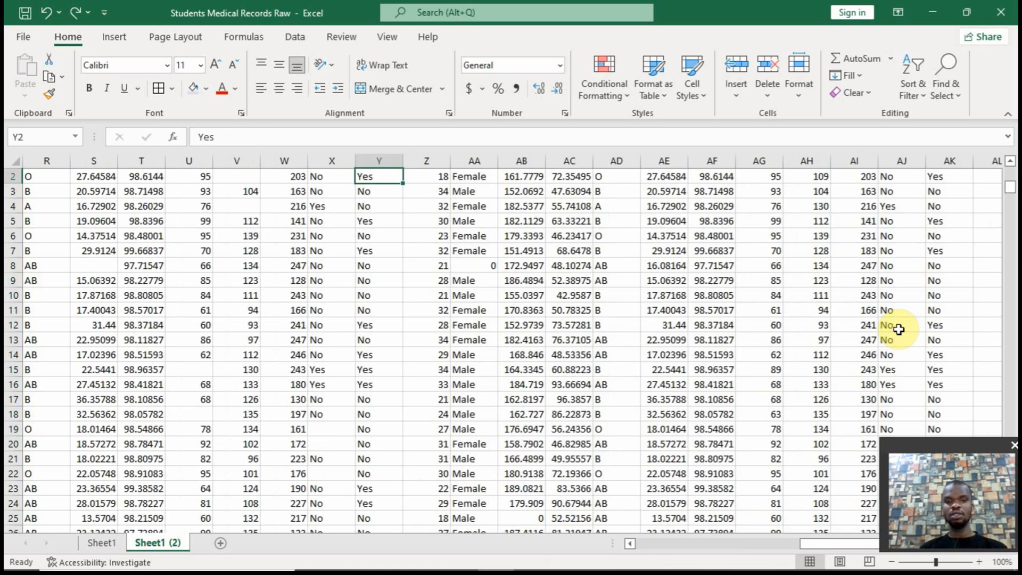
{"action": "left_click", "coordinate": [1010, 161]}
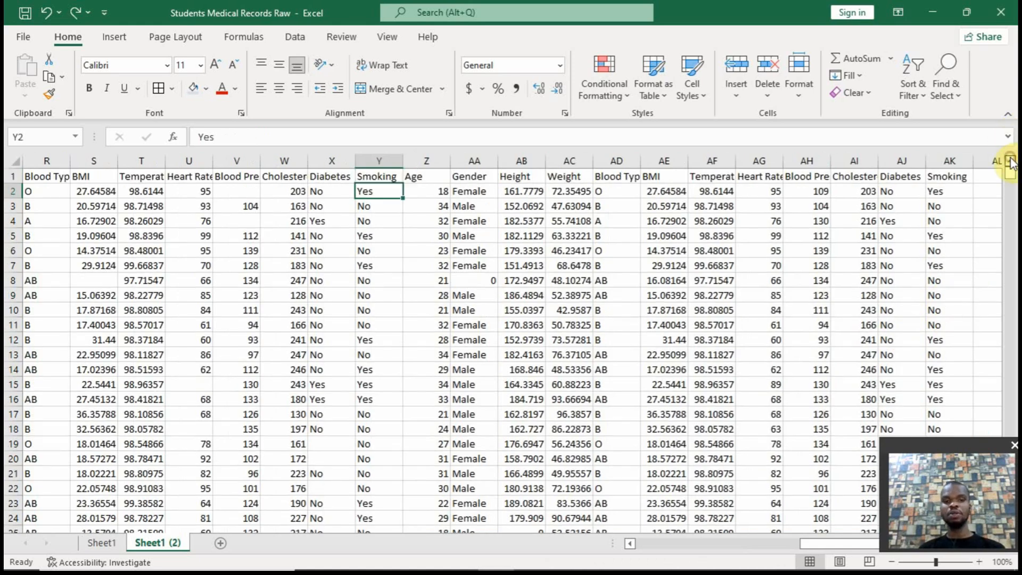
{"action": "left_click", "coordinate": [437, 191]}
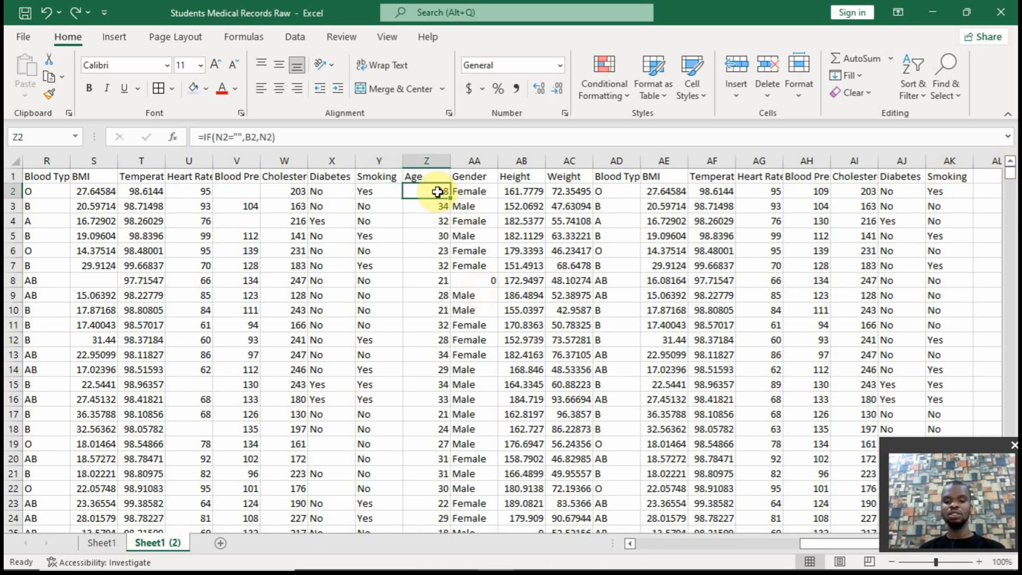
{"action": "key", "text": "ctrl+shift+Down"}
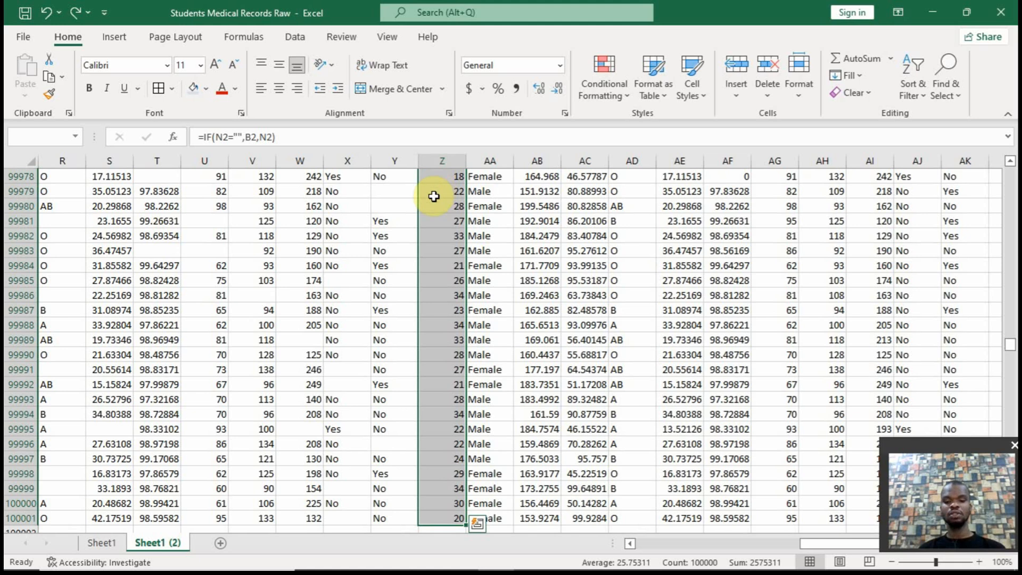
{"action": "left_click", "coordinate": [436, 194]}
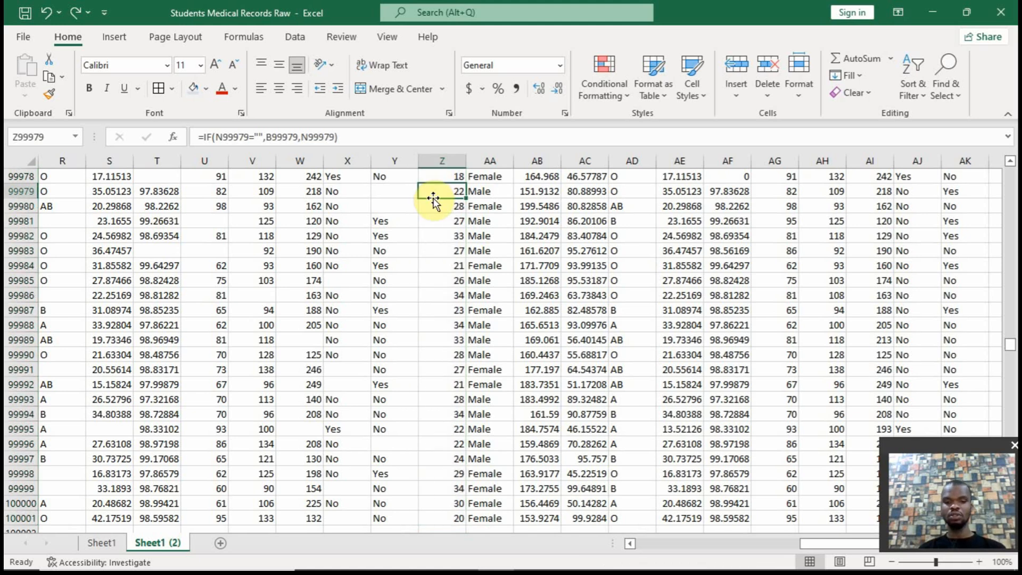
{"action": "key", "text": "Up"}
{"action": "key", "text": "Up"}
{"action": "key", "text": "Up"}
{"action": "key", "text": "Up"}
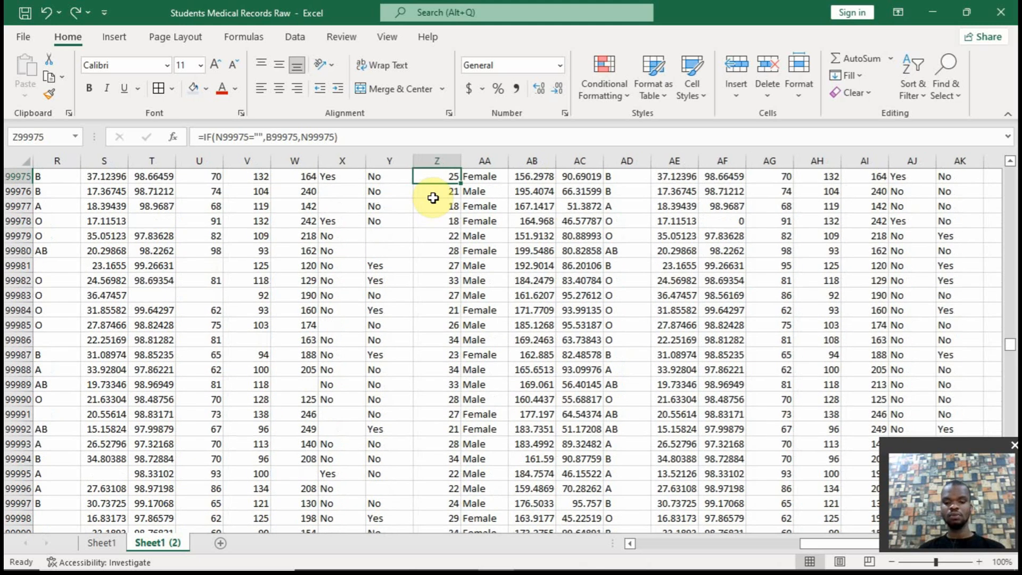
Replace the formulas in the combined columns Z to AK, from row 2 through the last record, with their values in place
{"action": "key", "text": "ctrl+Up"}
{"action": "key", "text": "Down"}
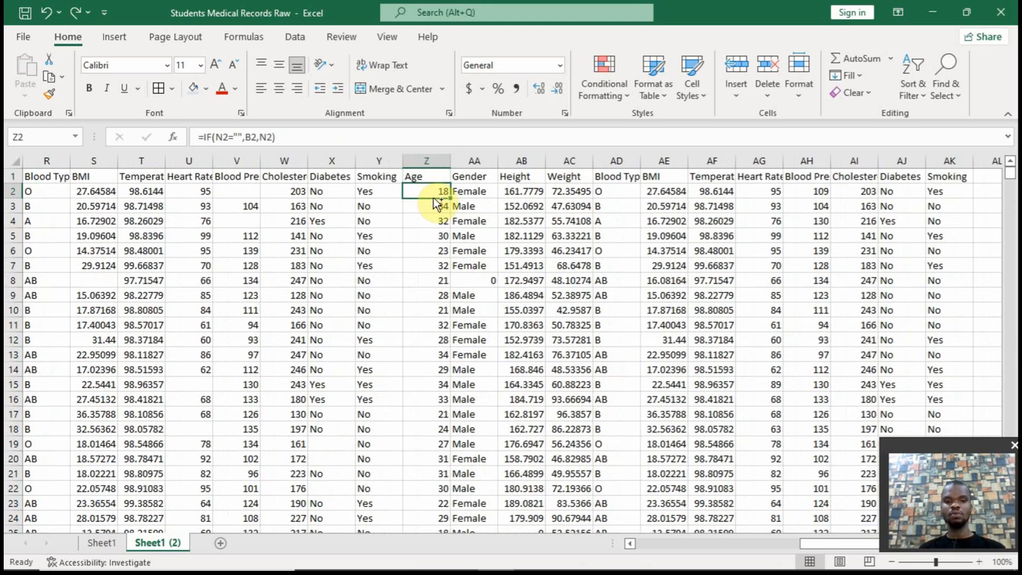
{"action": "key", "text": "ctrl+shift+Down"}
{"action": "key", "text": "ctrl+shift+Right"}
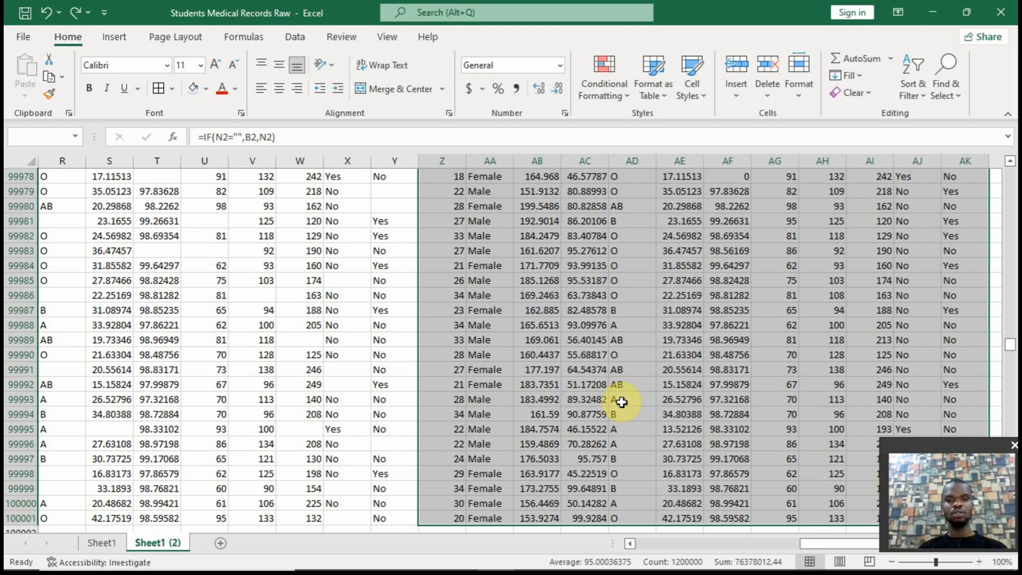
{"action": "key", "text": "ctrl+c"}
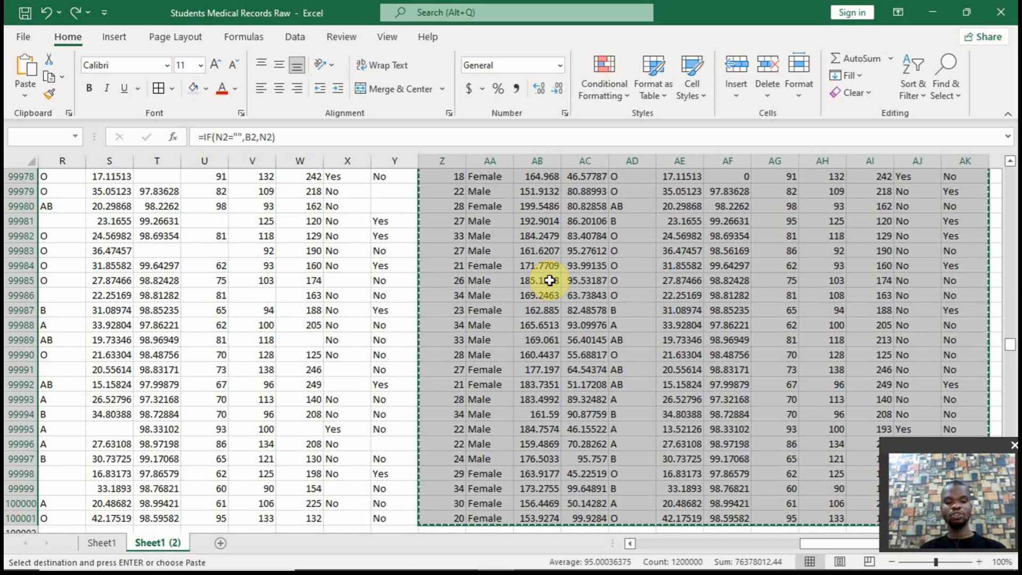
{"action": "key", "text": "ctrl+BackSpace"}
{"action": "key", "text": "ctrl+alt+v"}
{"action": "key", "text": "v"}
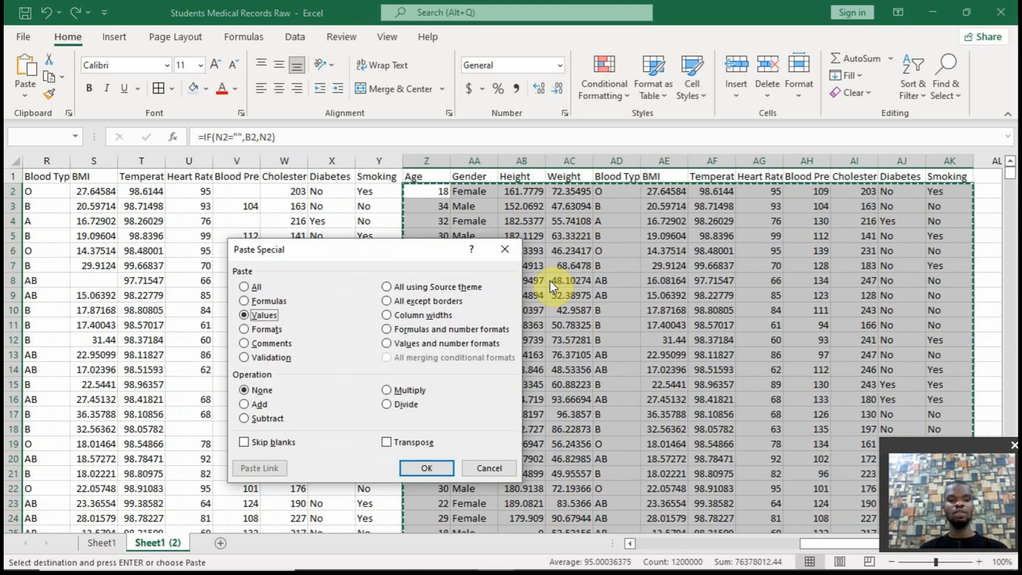
{"action": "key", "text": "Return"}
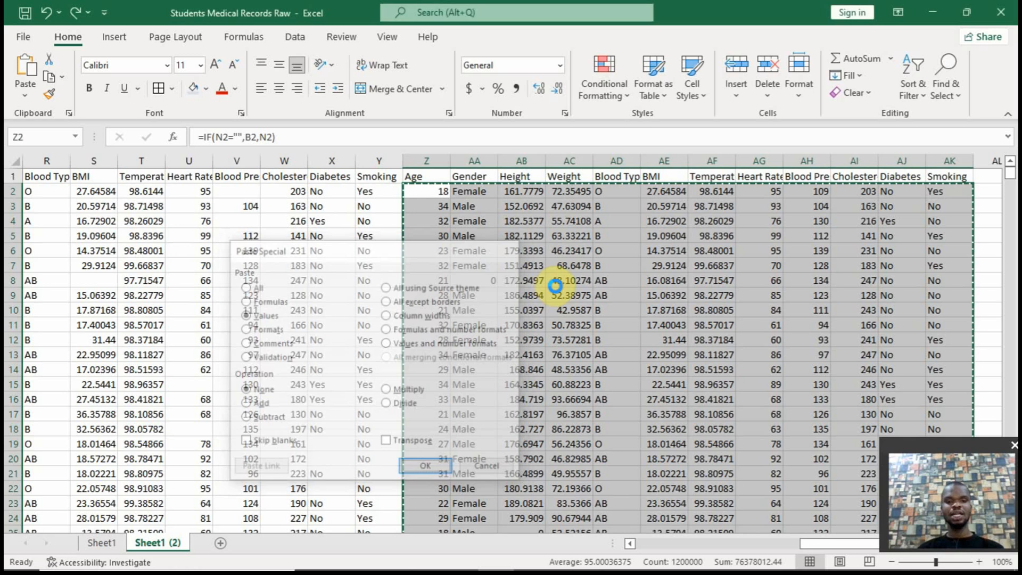
{"action": "left_click", "coordinate": [434, 194]}
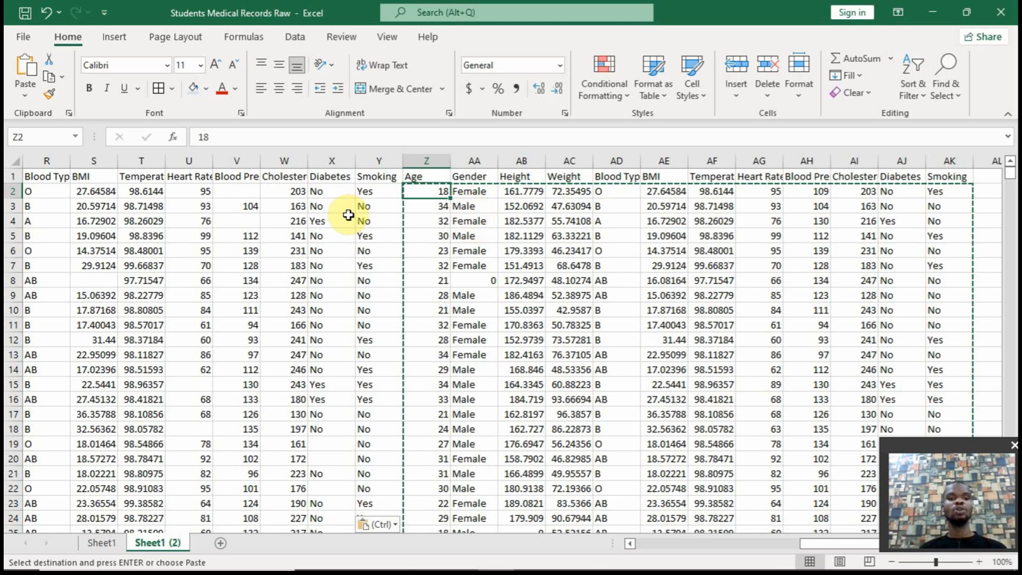
{"action": "left_click", "coordinate": [485, 191]}
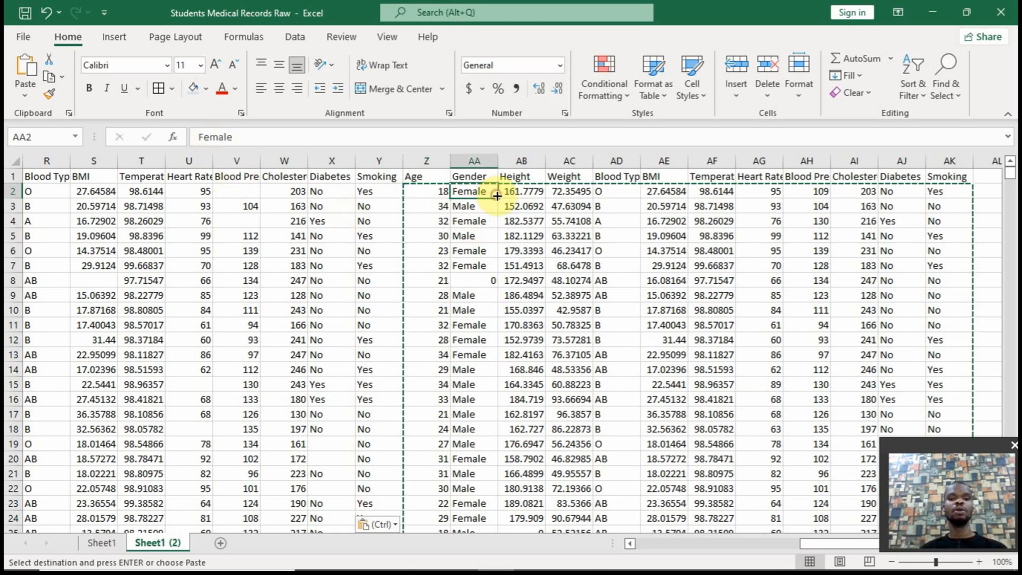
Delete columns N through Y, the unshaded second half of the source data from Age to Smoking
{"action": "left_click_drag", "start_coordinate": [850, 543], "coordinate": [725, 548]}
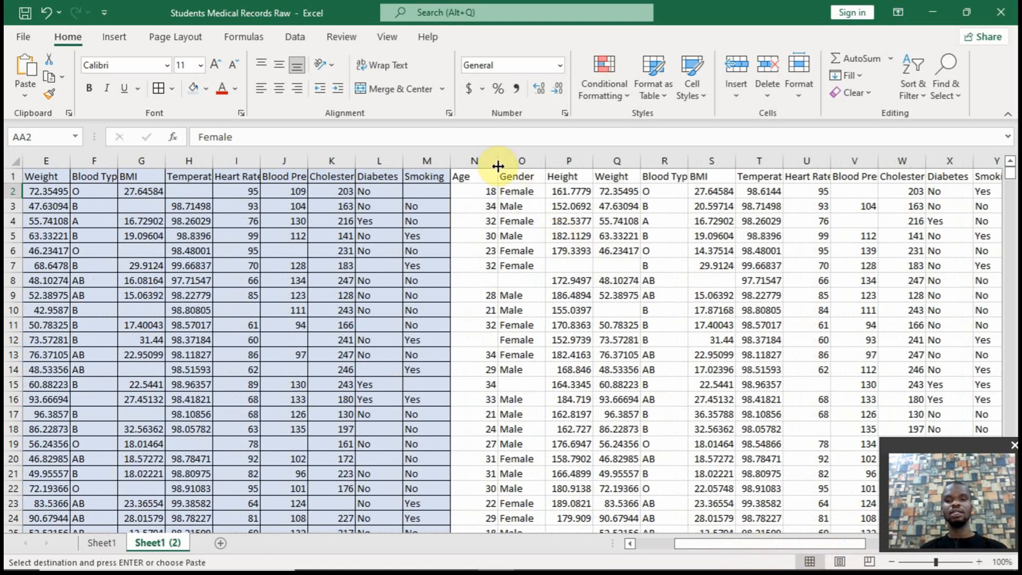
{"action": "left_click_drag", "start_coordinate": [814, 545], "coordinate": [864, 543]}
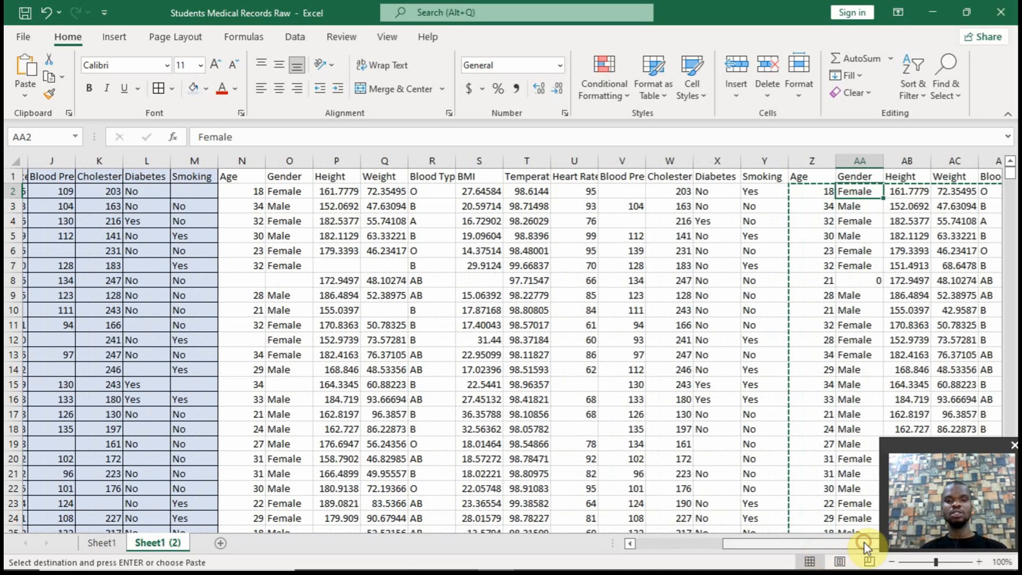
{"action": "left_click_drag", "start_coordinate": [238, 161], "coordinate": [752, 169]}
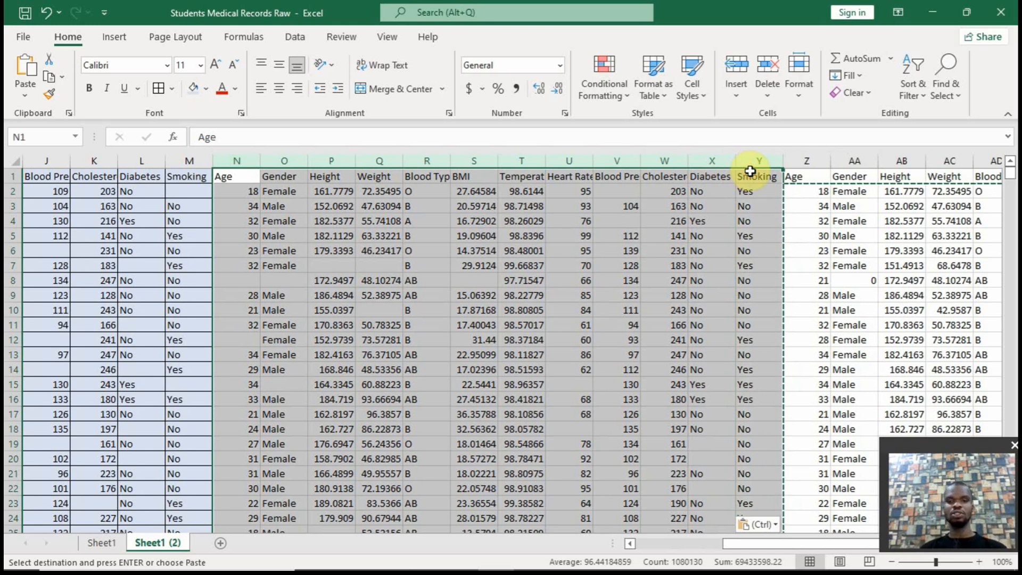
{"action": "right_click", "coordinate": [750, 168]}
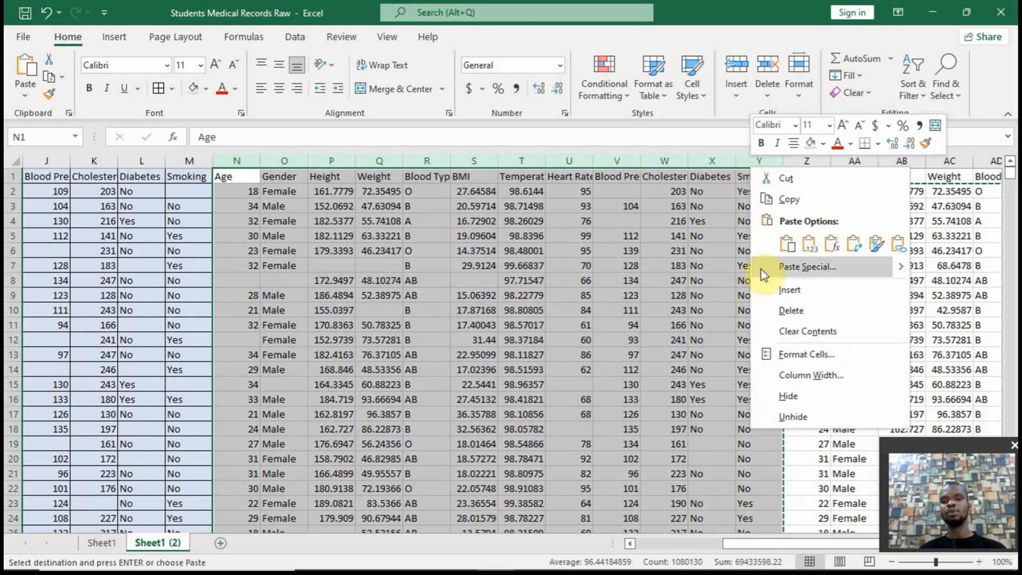
{"action": "left_click", "coordinate": [771, 309]}
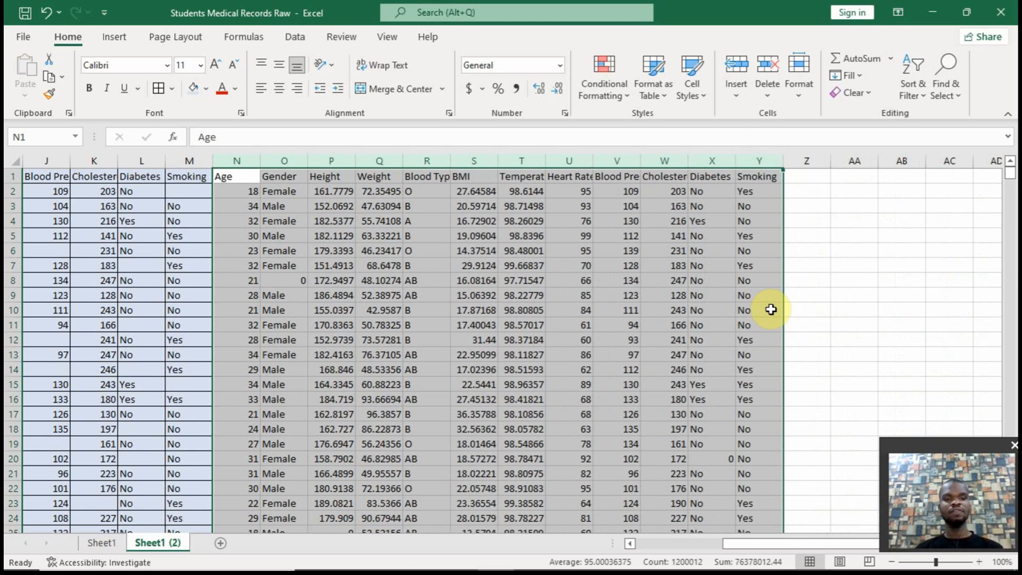
Add filters to the header row and examine the distinct values of the combined Age column
{"action": "left_click", "coordinate": [242, 192]}
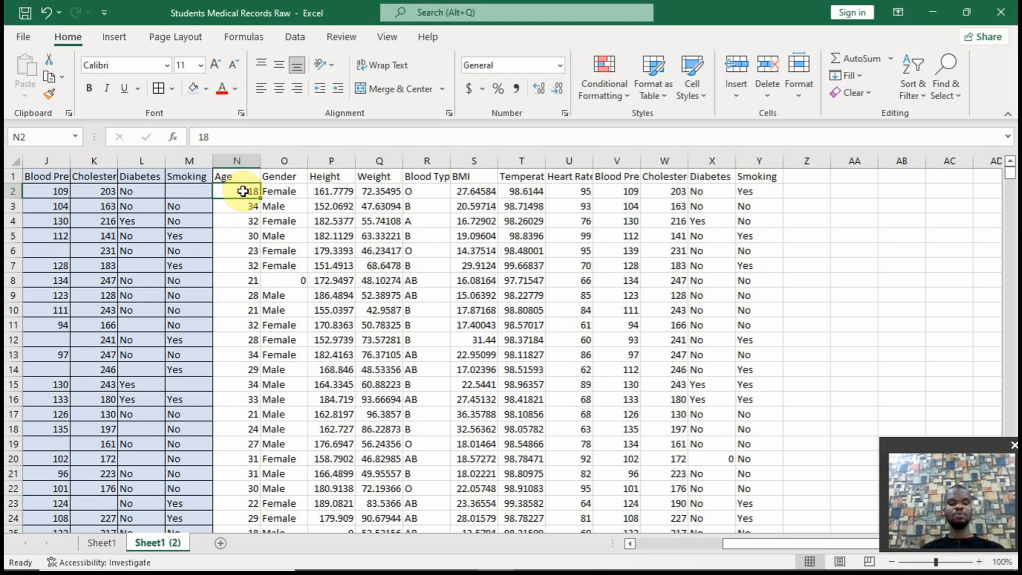
{"action": "key", "text": "ctrl+shift+l"}
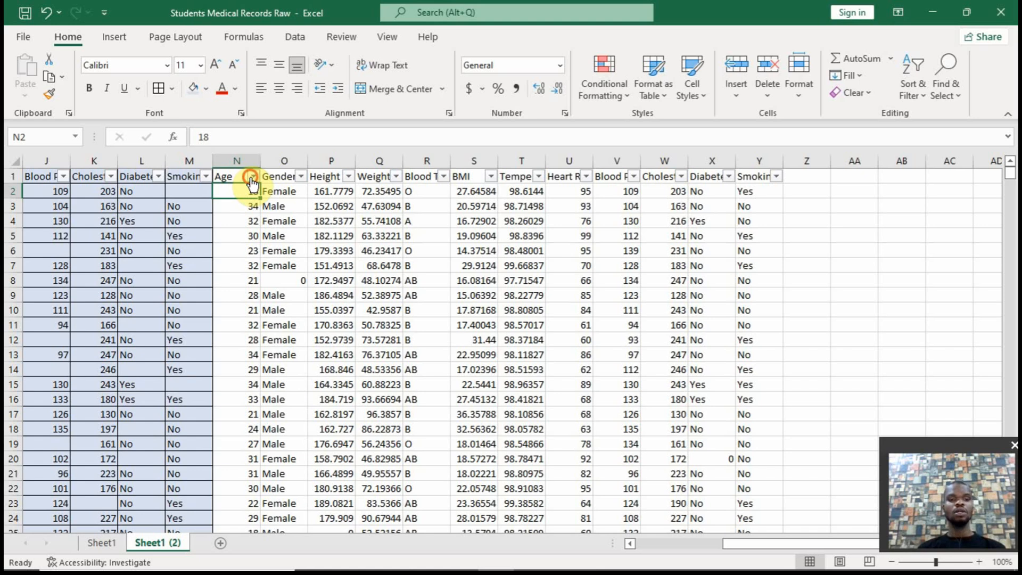
{"action": "left_click", "coordinate": [252, 177]}
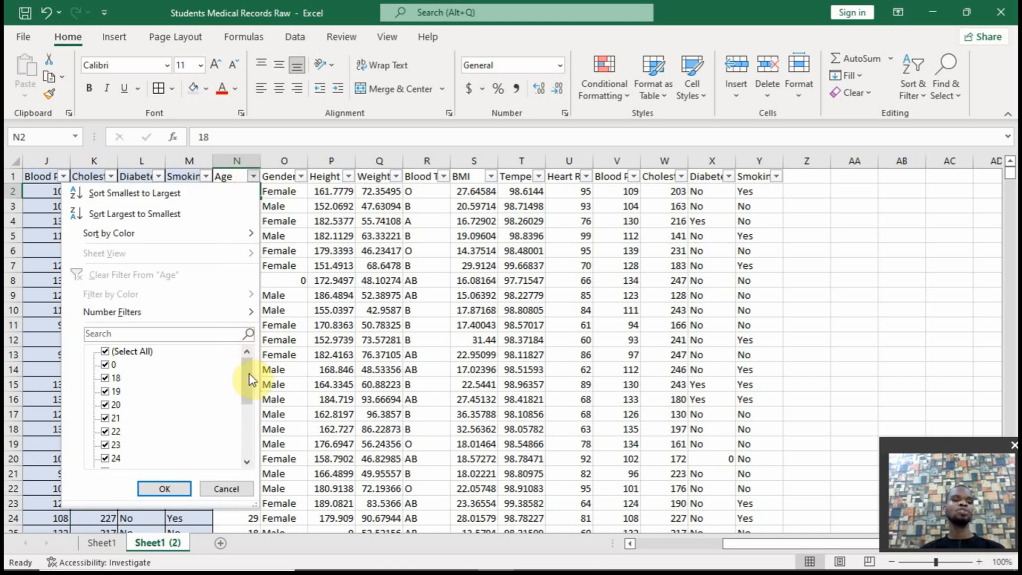
{"action": "left_click_drag", "start_coordinate": [249, 369], "coordinate": [250, 333]}
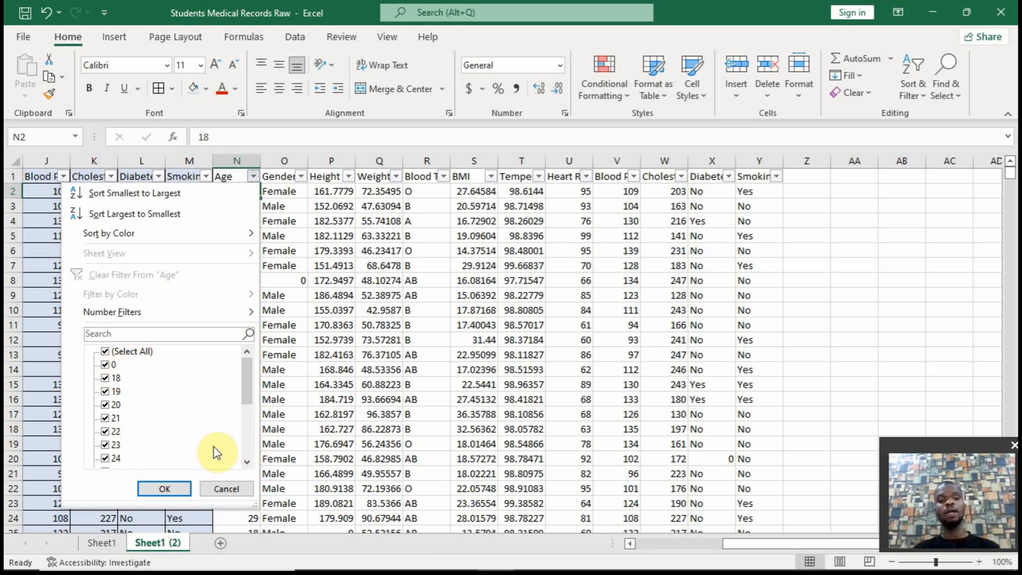
{"action": "left_click", "coordinate": [226, 486]}
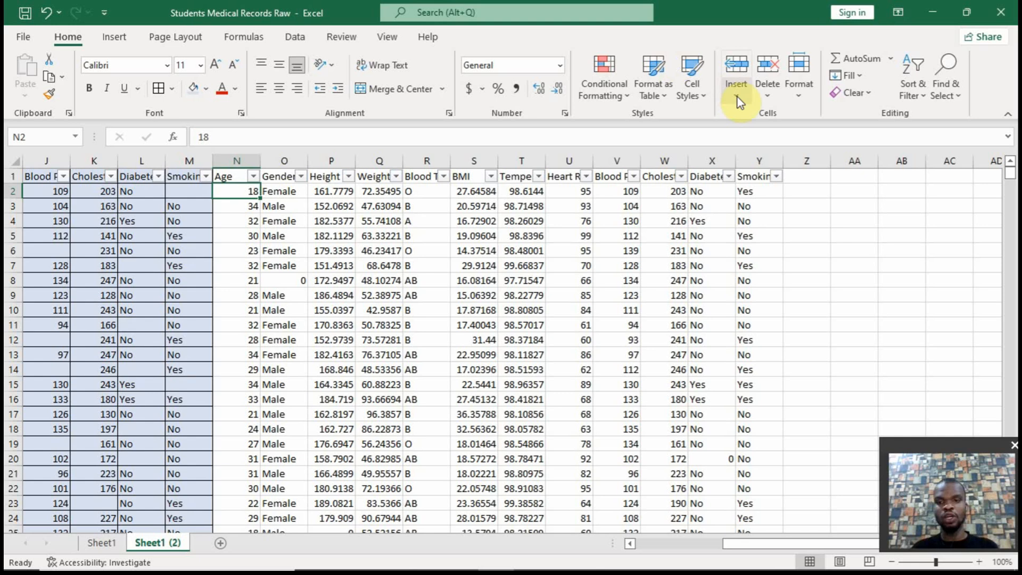
Name the combined Age data, from N2 down to the last record, as the range age
{"action": "left_click", "coordinate": [797, 191]}
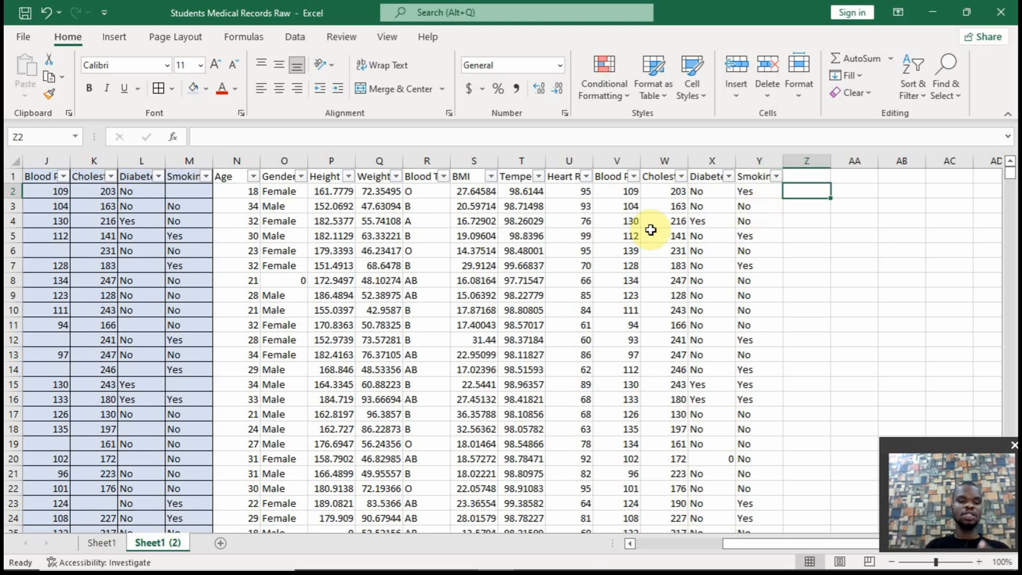
{"action": "left_click", "coordinate": [226, 194]}
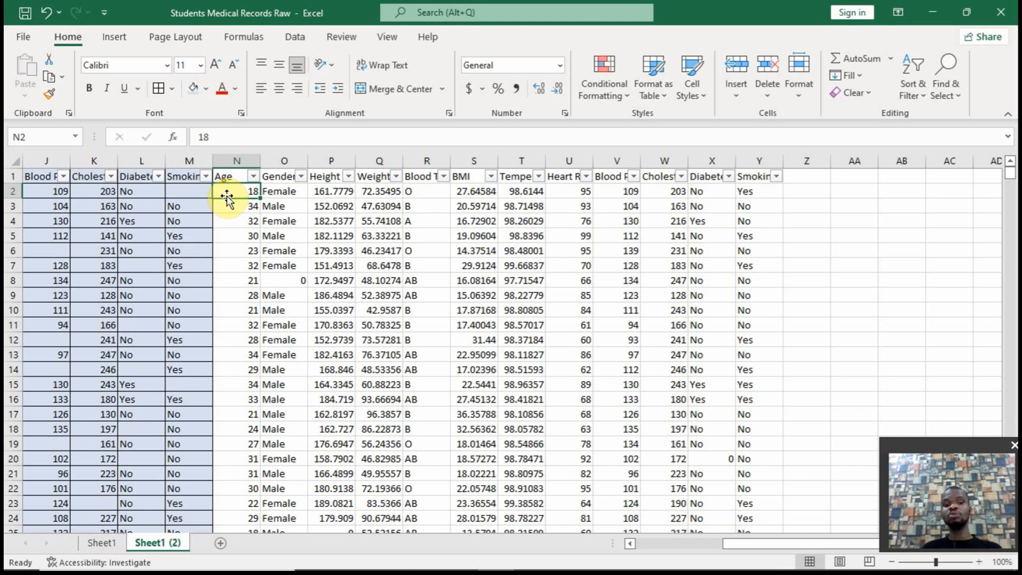
{"action": "key", "text": "ctrl+shift+Down"}
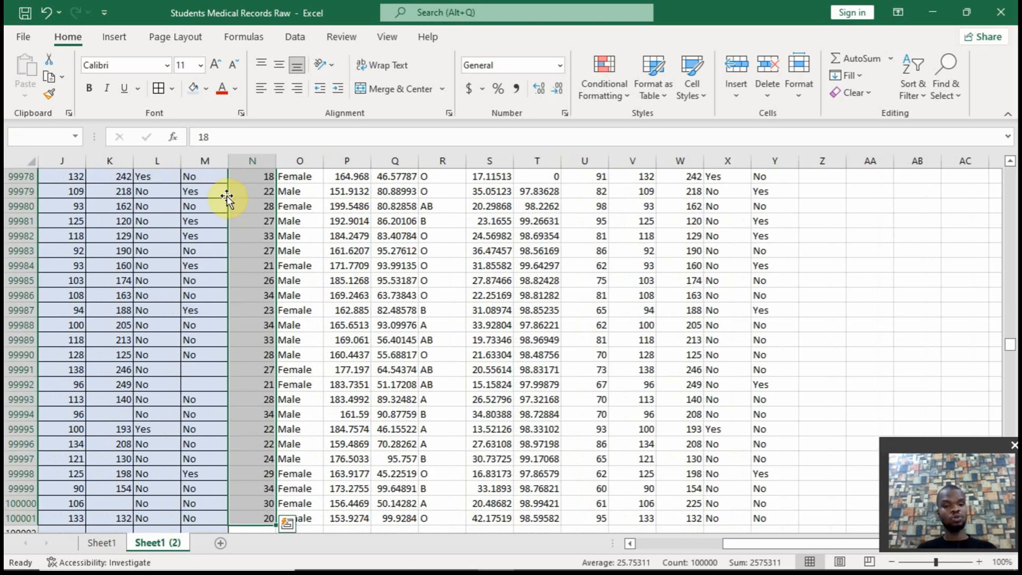
{"action": "left_click", "coordinate": [21, 138]}
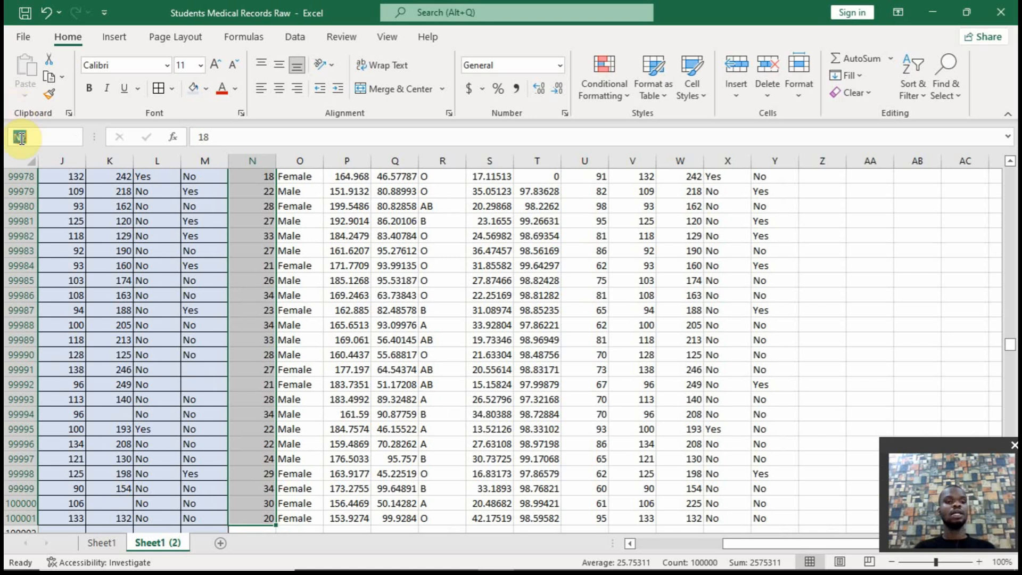
{"action": "type", "text": "age"}
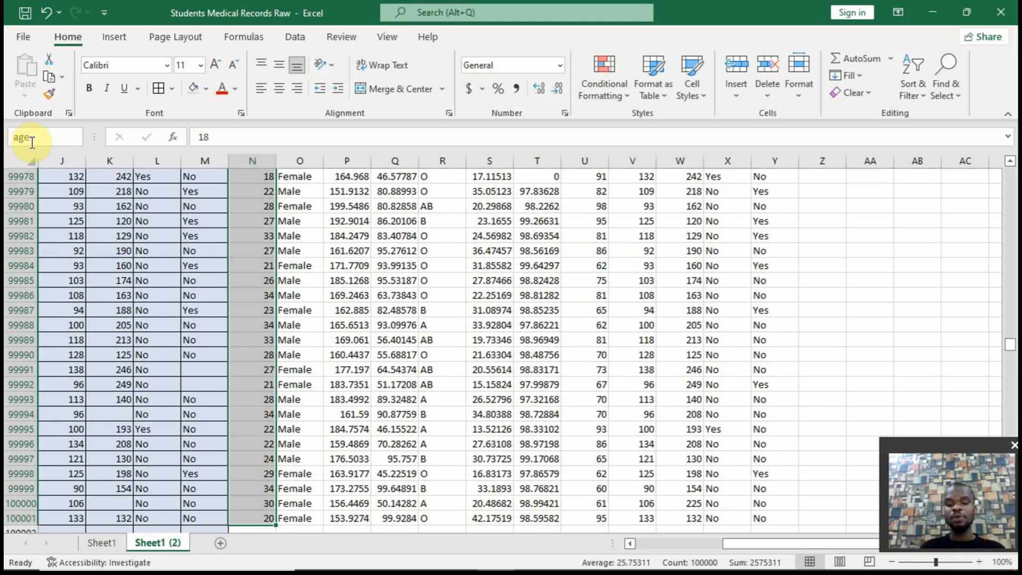
{"action": "key", "text": "Return"}
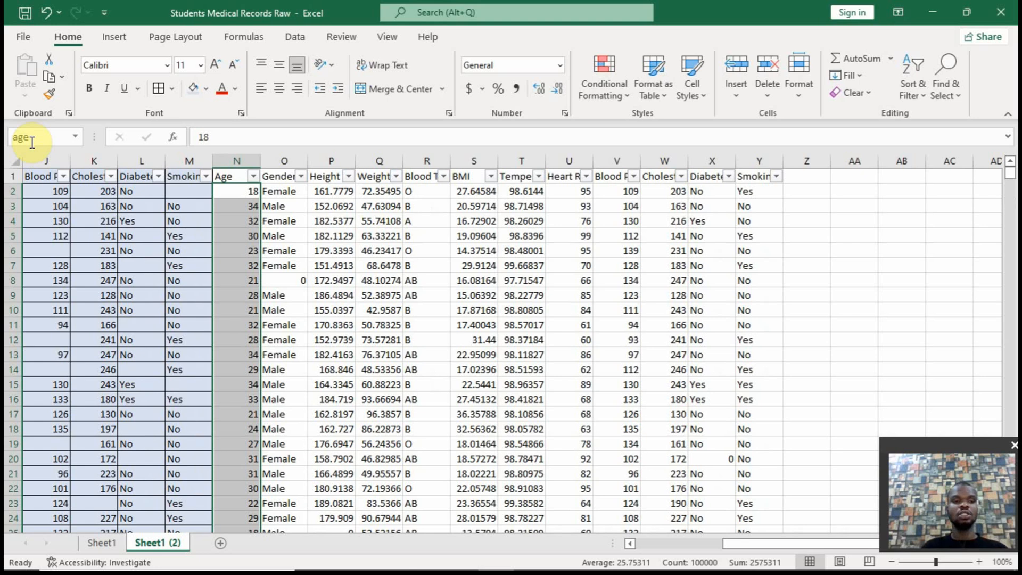
Calculate the average age in cell Z2 with =AVERAGE(age)
{"action": "left_click", "coordinate": [817, 187]}
{"action": "type", "text": "=averag"}
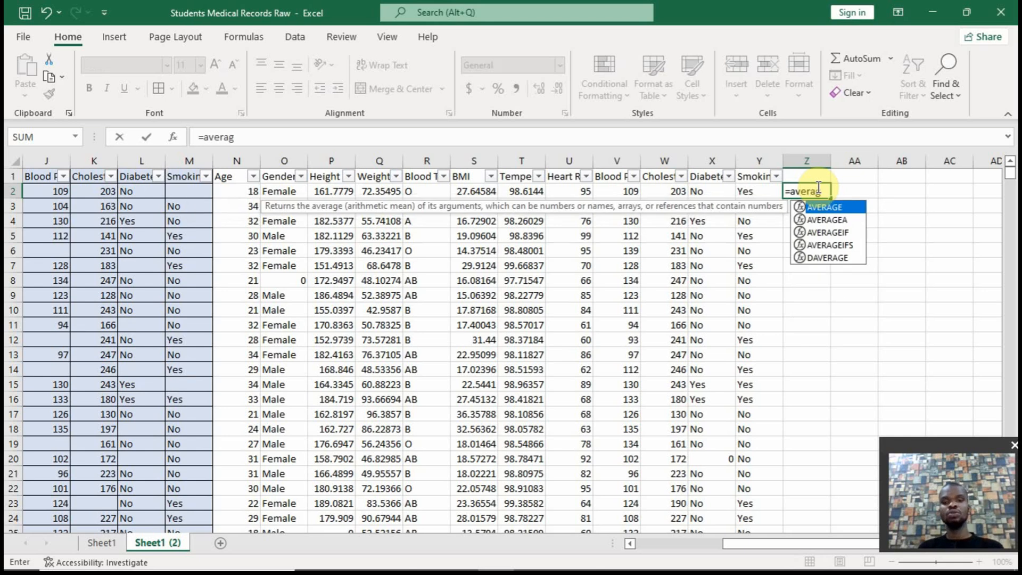
{"action": "key", "text": "Tab"}
{"action": "type", "text": "age"}
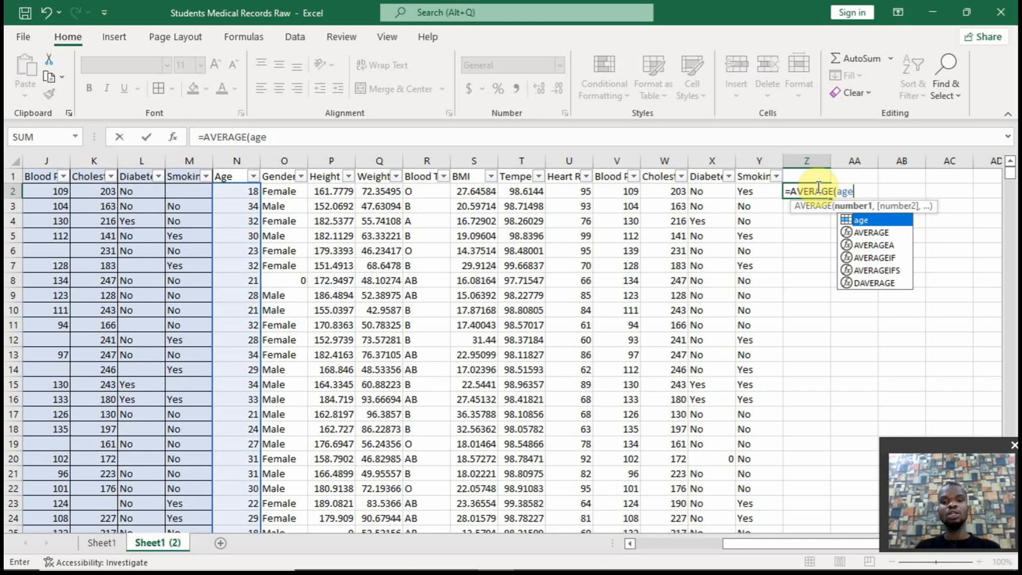
{"action": "type", "text": ")"}
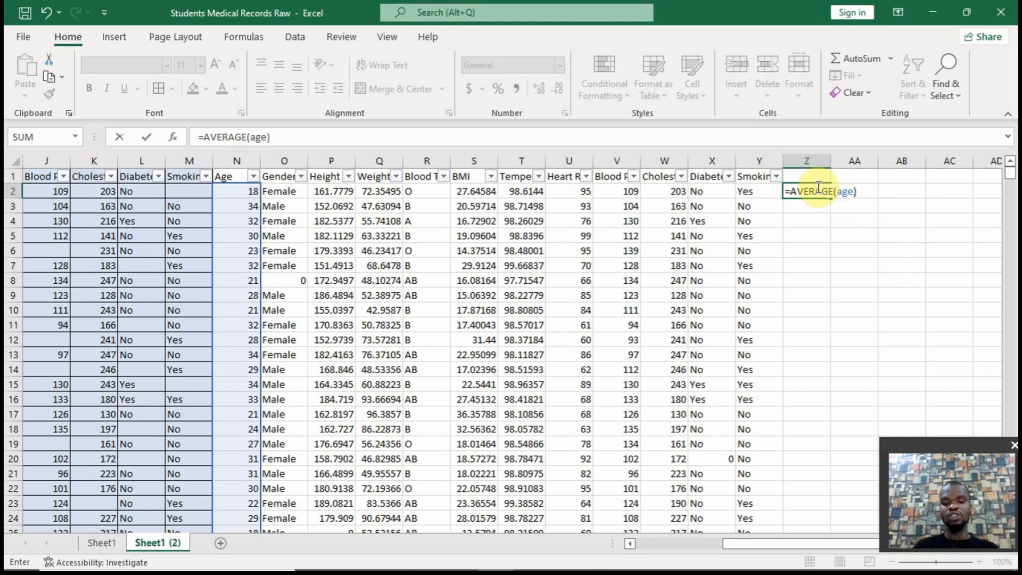
{"action": "key", "text": "Return"}
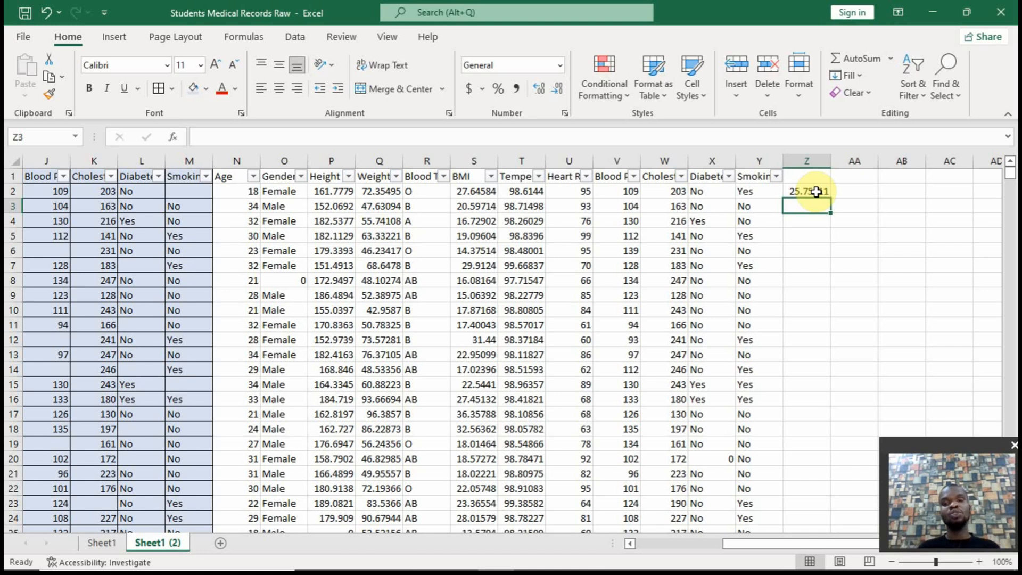
Calculate the average age excluding zeros in cell Z3 with =AVERAGEIF(age,"<>0")
{"action": "left_click", "coordinate": [816, 192]}
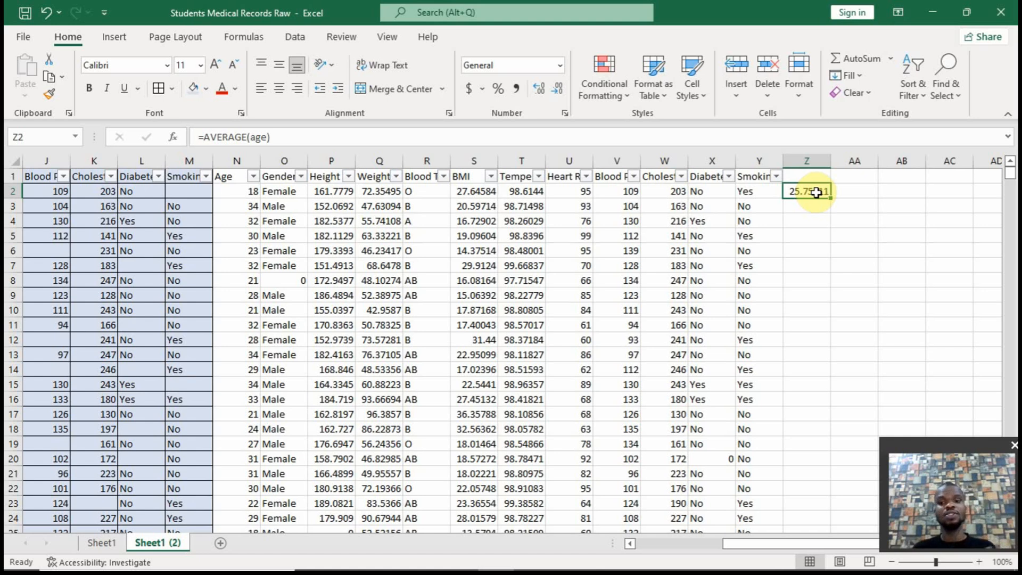
{"action": "left_click", "coordinate": [808, 207]}
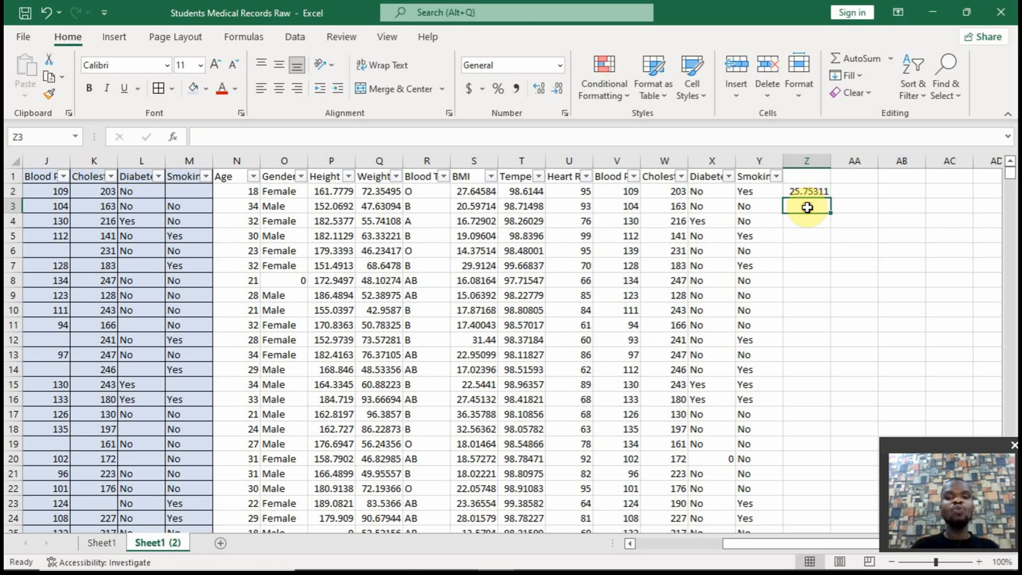
{"action": "type", "text": "=averg"}
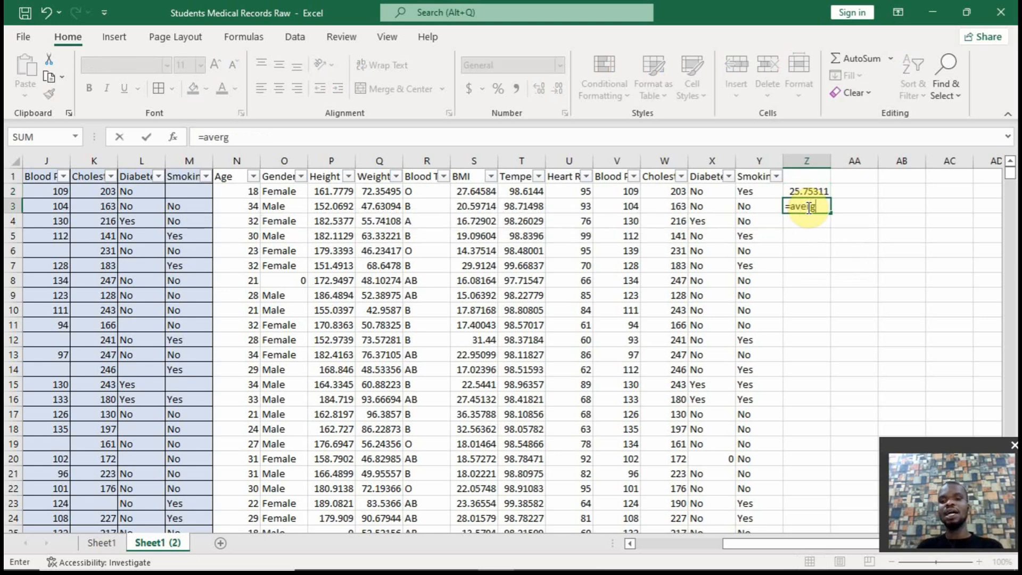
{"action": "key", "text": "BackSpace"}
{"action": "type", "text": "a"}
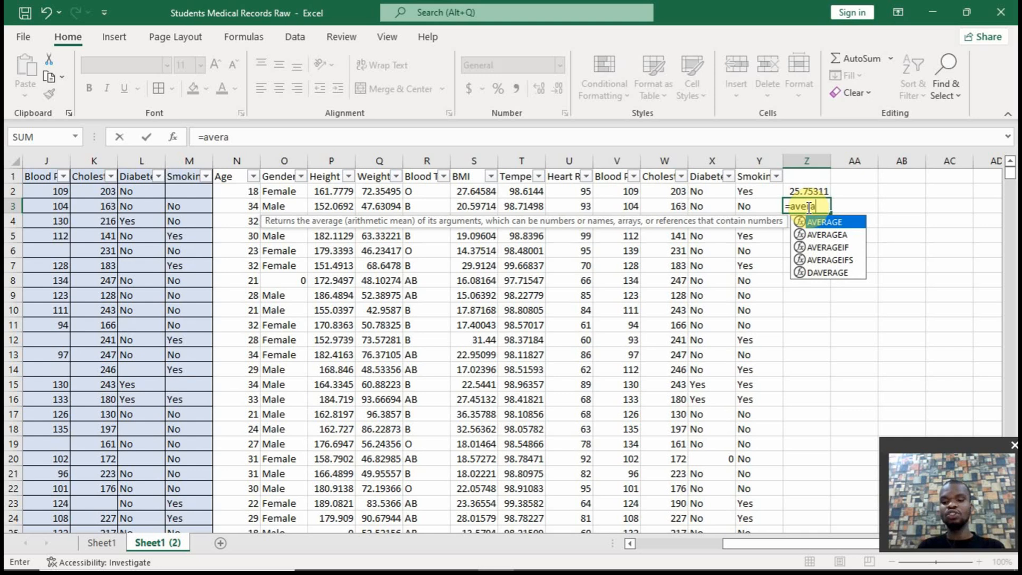
{"action": "key", "text": "Down"}
{"action": "key", "text": "Down"}
{"action": "key", "text": "Tab"}
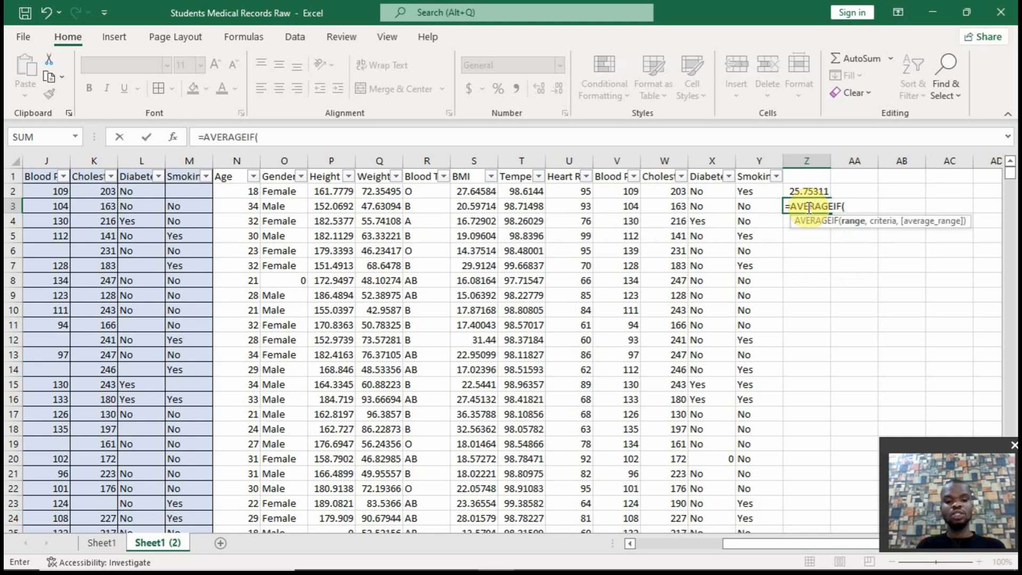
{"action": "type", "text": "age,"}
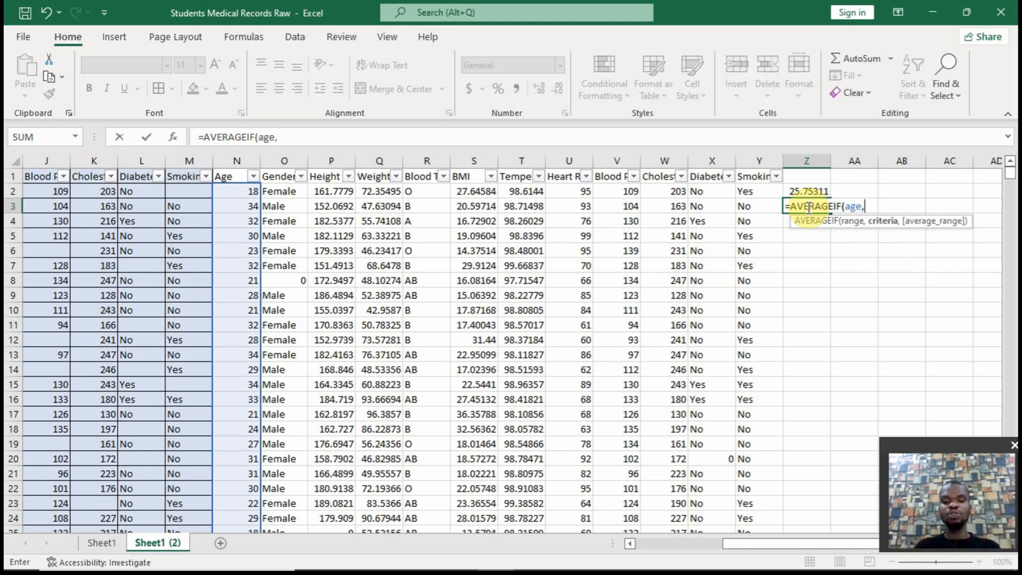
{"action": "type", "text": "\"<>"}
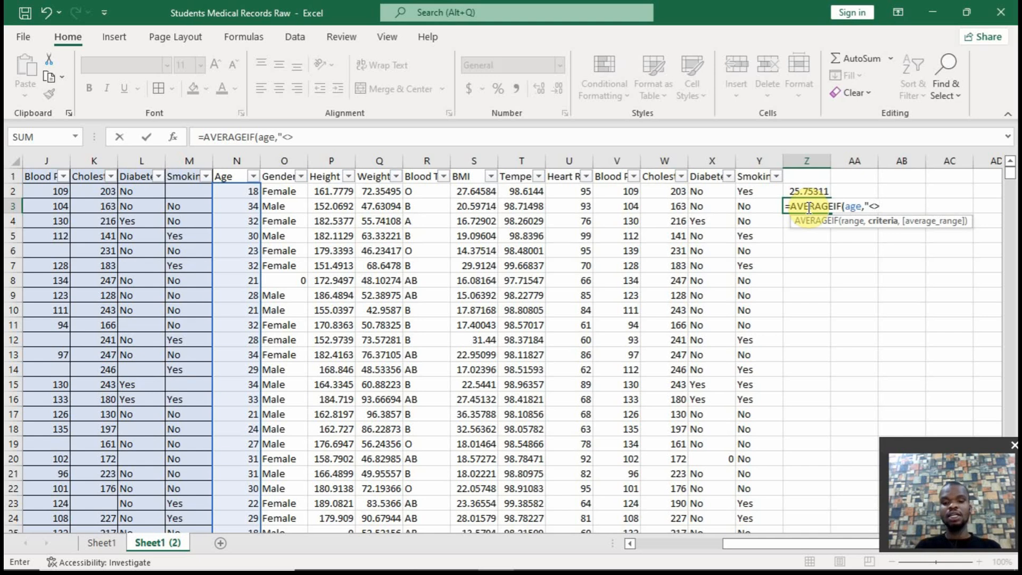
{"action": "type", "text": "0\""}
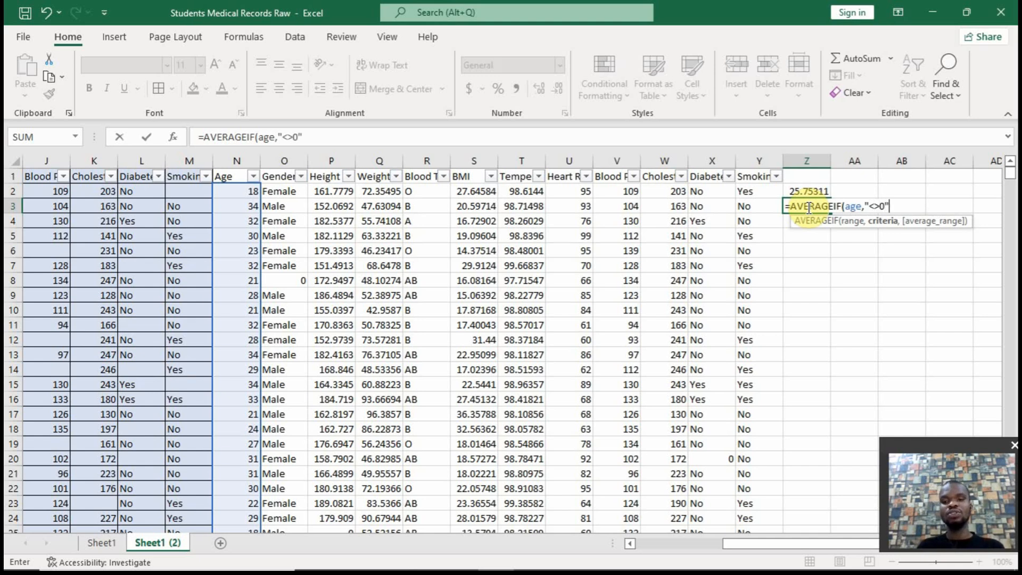
{"action": "type", "text": ")"}
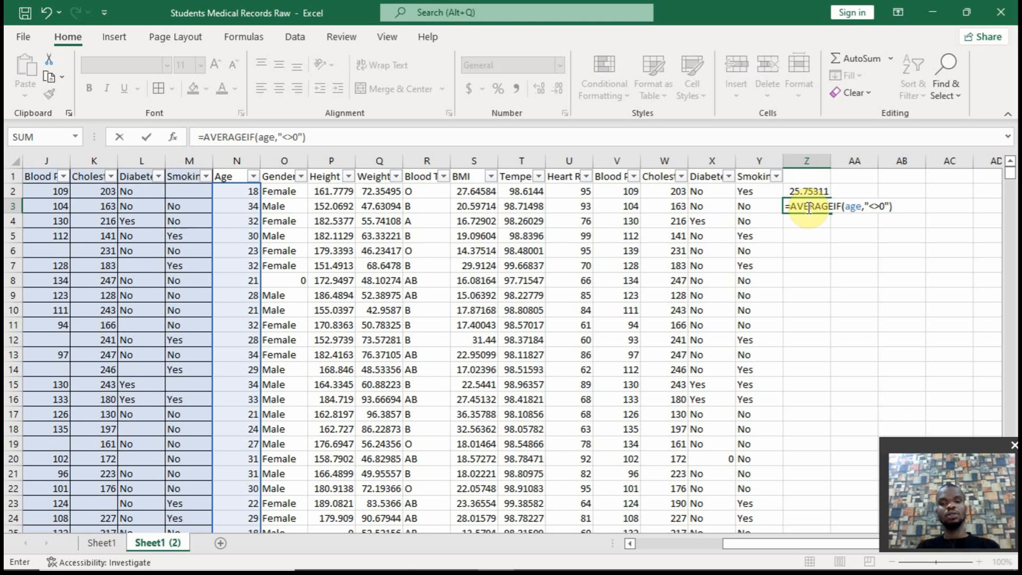
{"action": "key", "text": "Return"}
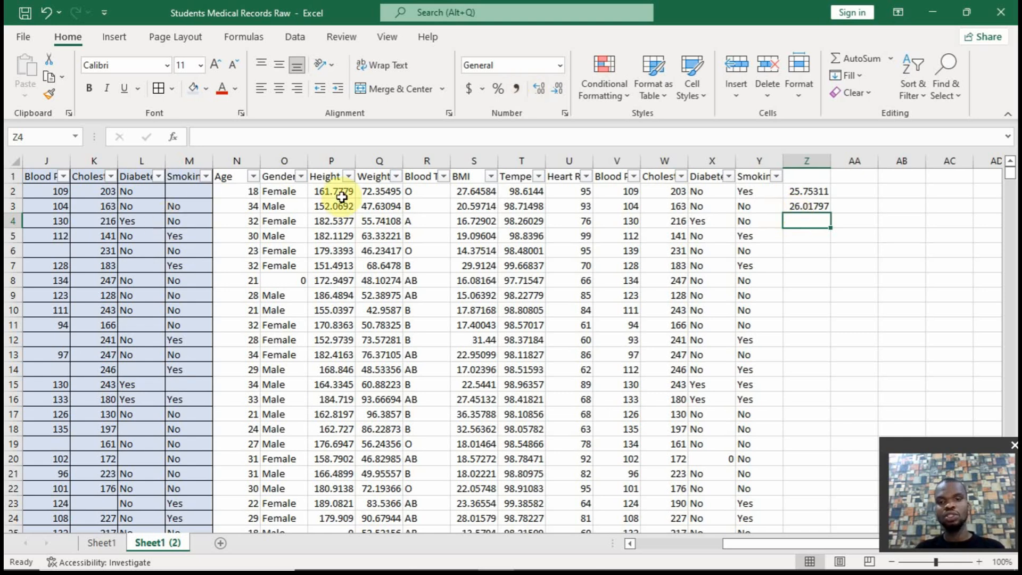
Round the Z3 average to a whole number by changing its formula to =ROUND(AVERAGEIF(age,"<>0"),0)
{"action": "left_click", "coordinate": [814, 207]}
{"action": "left_click", "coordinate": [205, 136]}
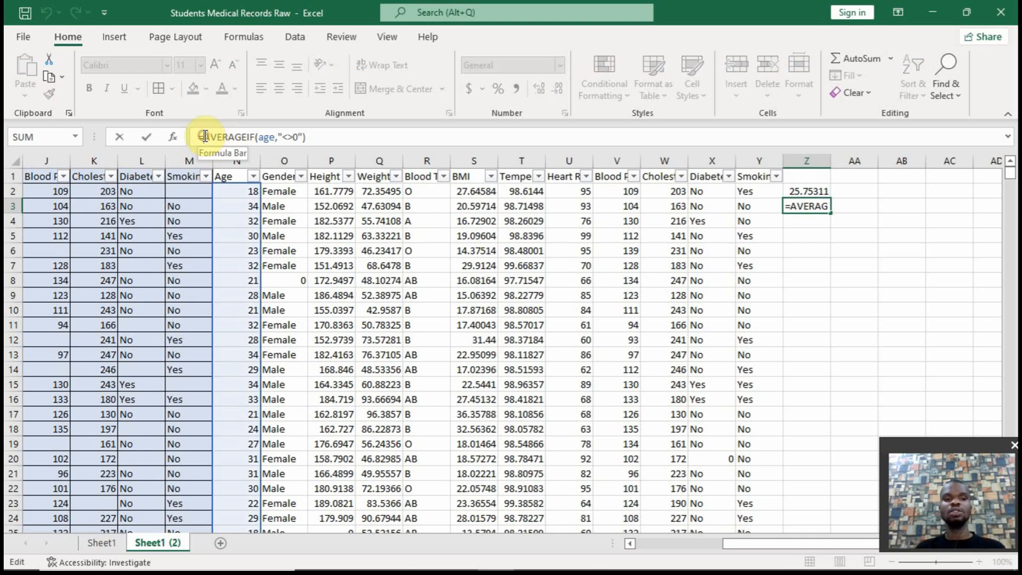
{"action": "type", "text": "round"}
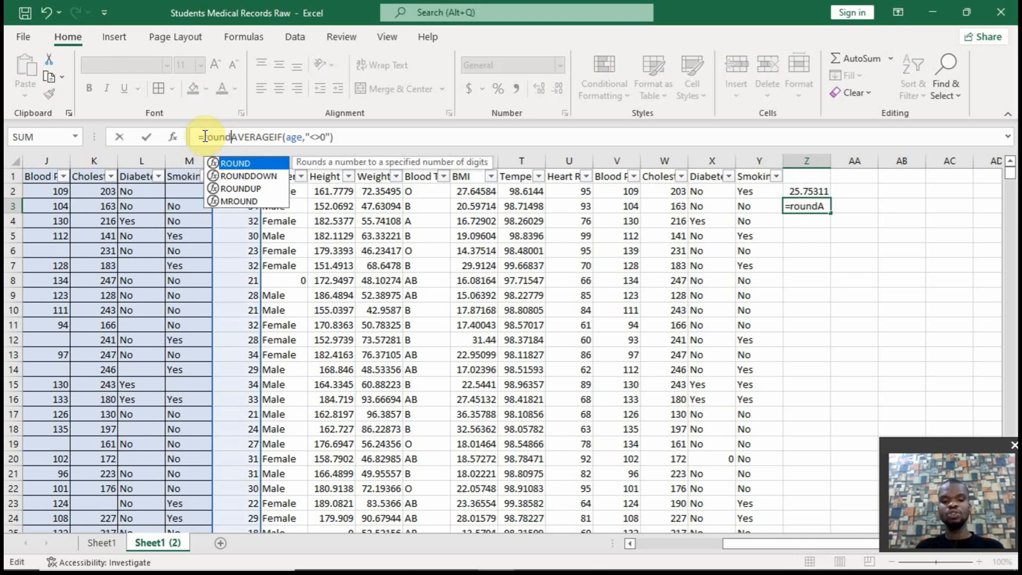
{"action": "type", "text": "("}
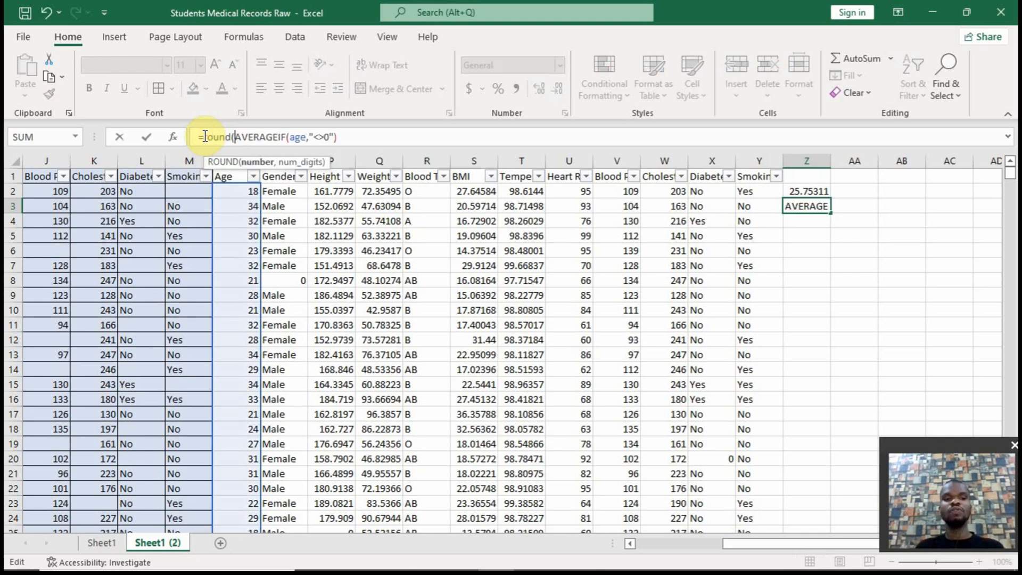
{"action": "left_click", "coordinate": [353, 140]}
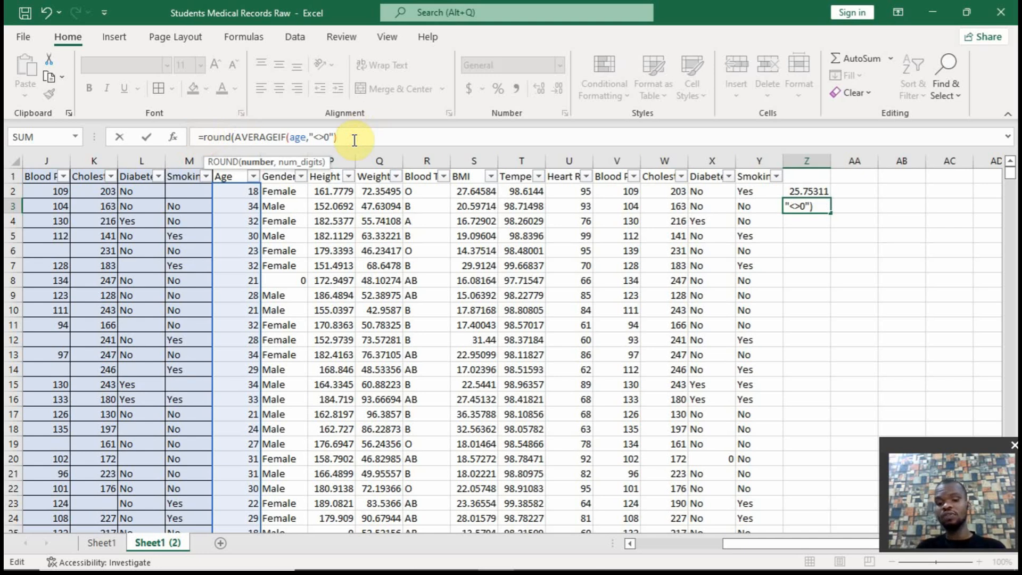
{"action": "type", "text": ","}
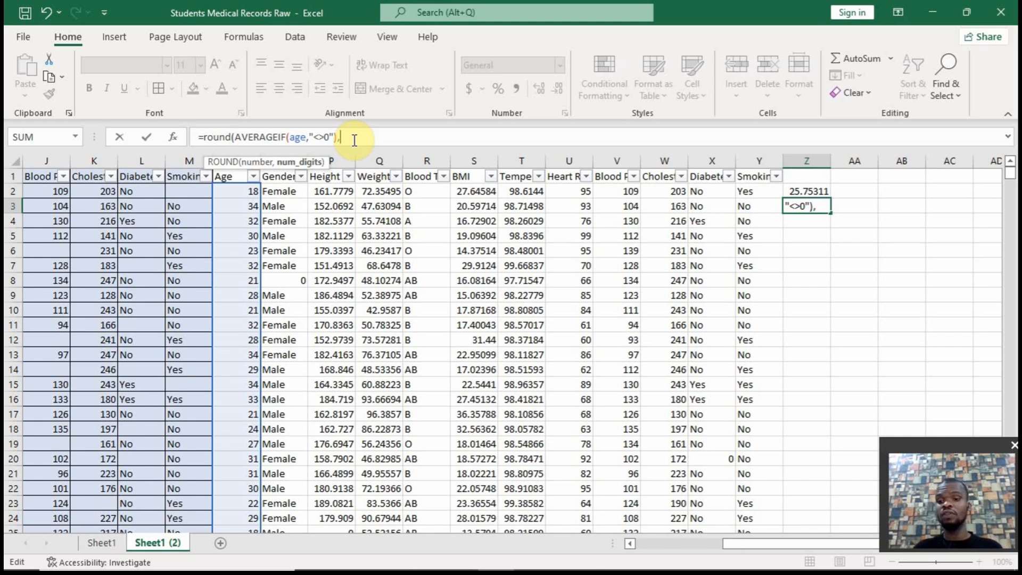
{"action": "type", "text": "0"}
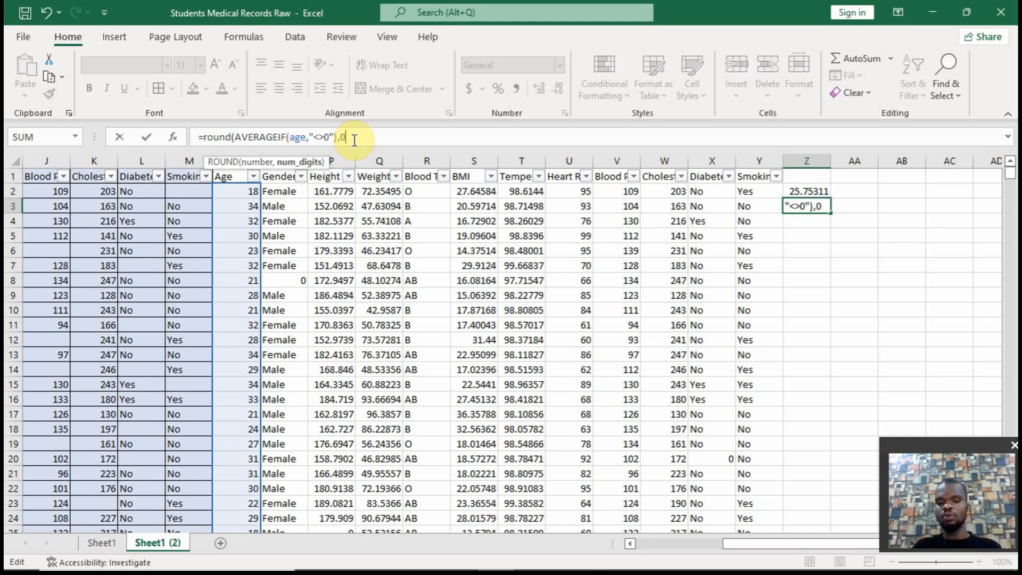
{"action": "type", "text": ")"}
{"action": "key", "text": "Return"}
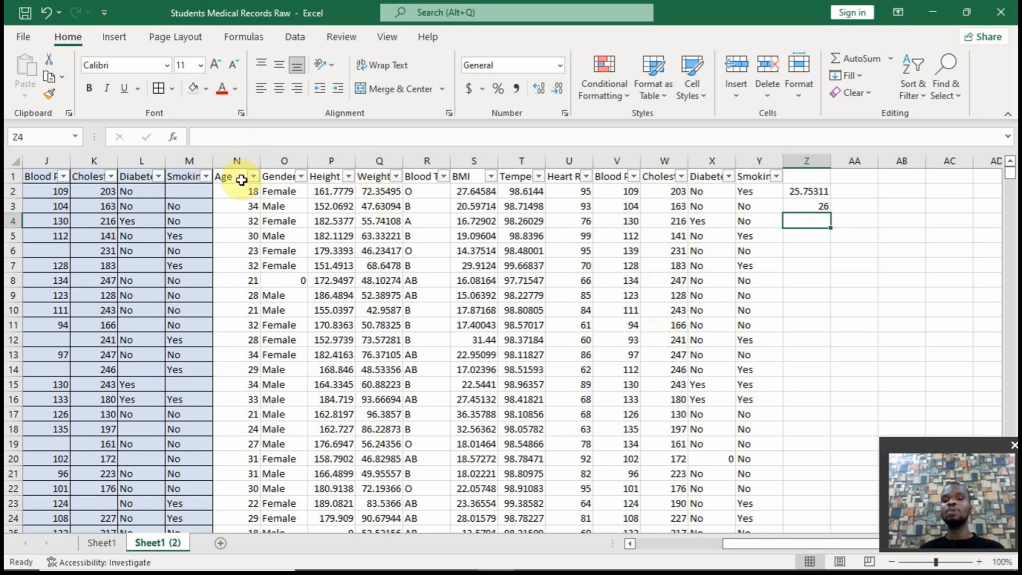
Autofit the widths of the combined Diabetes, Blood Pressure, Heart Rate and Temperature columns
{"action": "left_click_drag", "start_coordinate": [241, 180], "coordinate": [755, 164]}
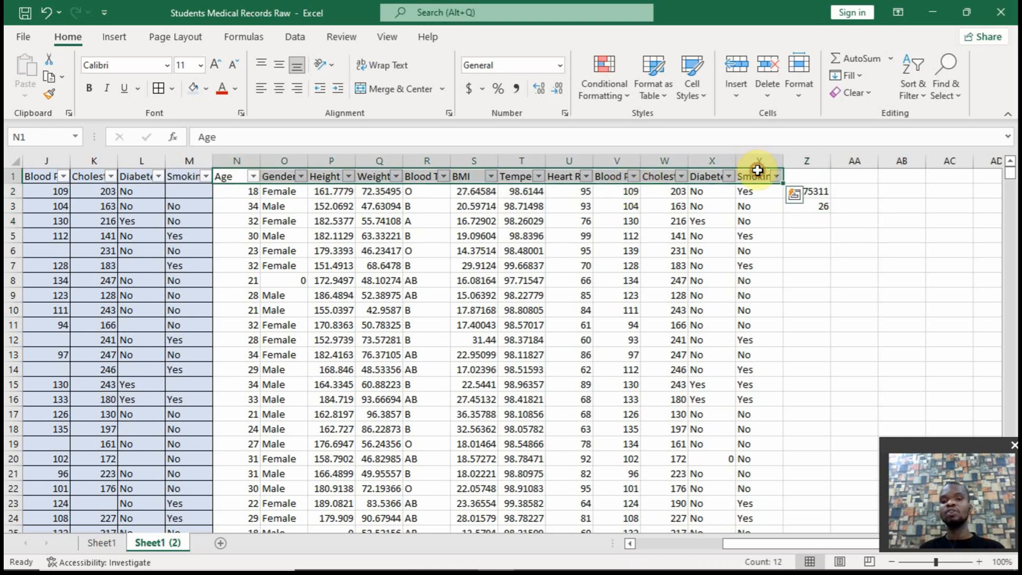
{"action": "double_click", "coordinate": [739, 160]}
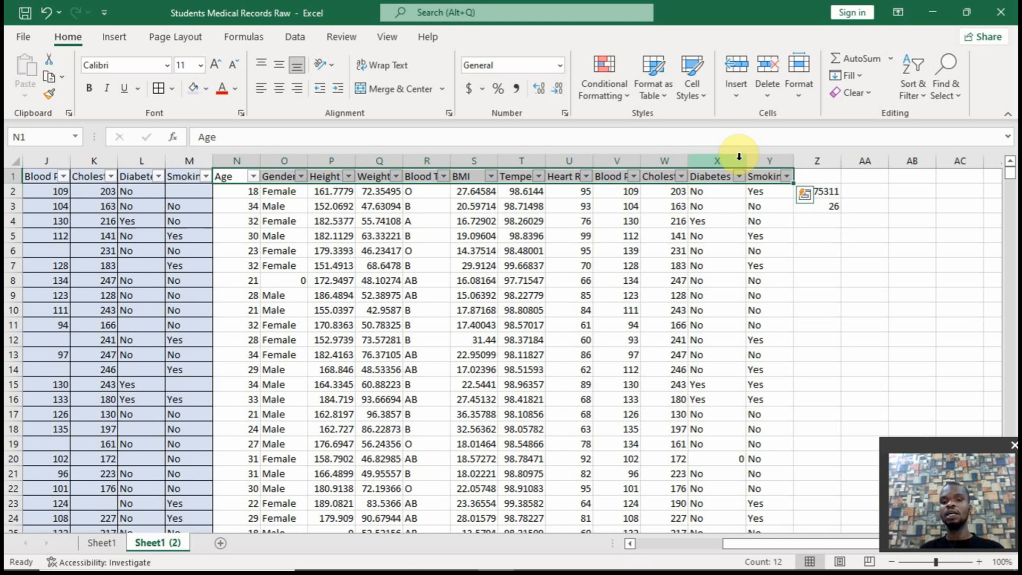
{"action": "double_click", "coordinate": [640, 161]}
{"action": "left_click", "coordinate": [593, 161]}
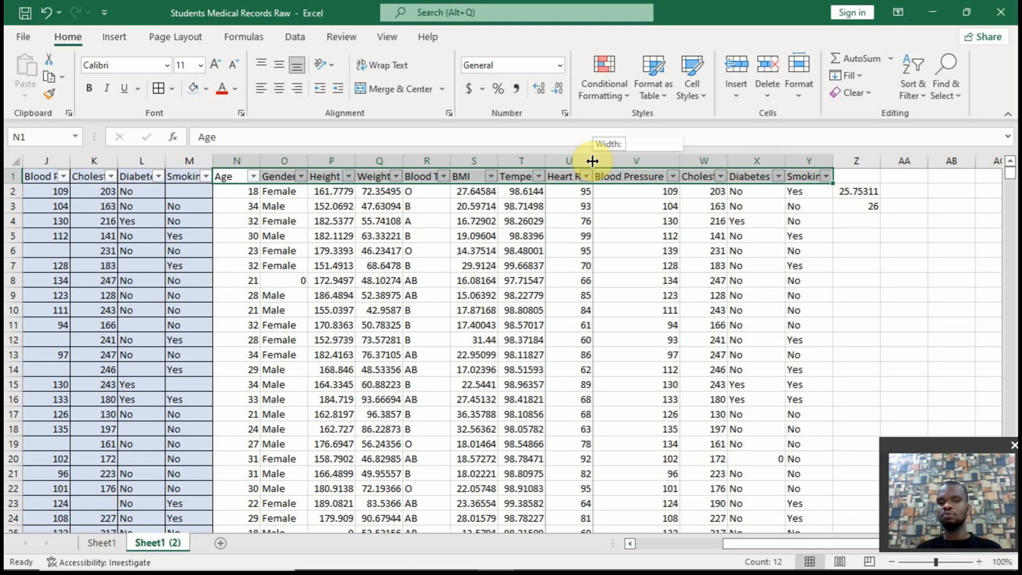
{"action": "double_click", "coordinate": [592, 161]}
{"action": "double_click", "coordinate": [546, 160]}
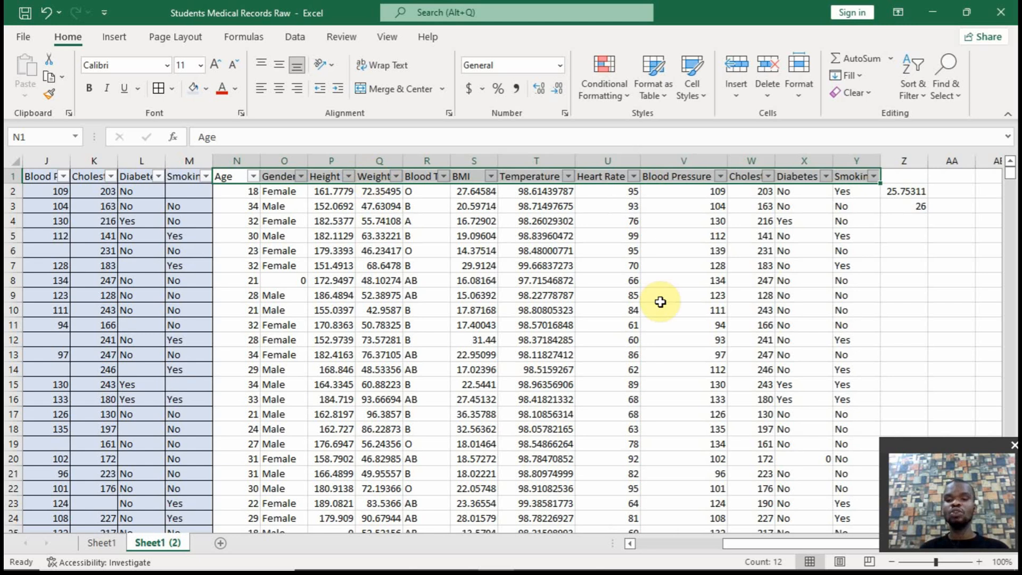
Enter =IF(N2=0,Z3,N2) in cell AA2 to replace a zero age with the rounded average
{"action": "left_click_drag", "start_coordinate": [776, 540], "coordinate": [807, 545]}
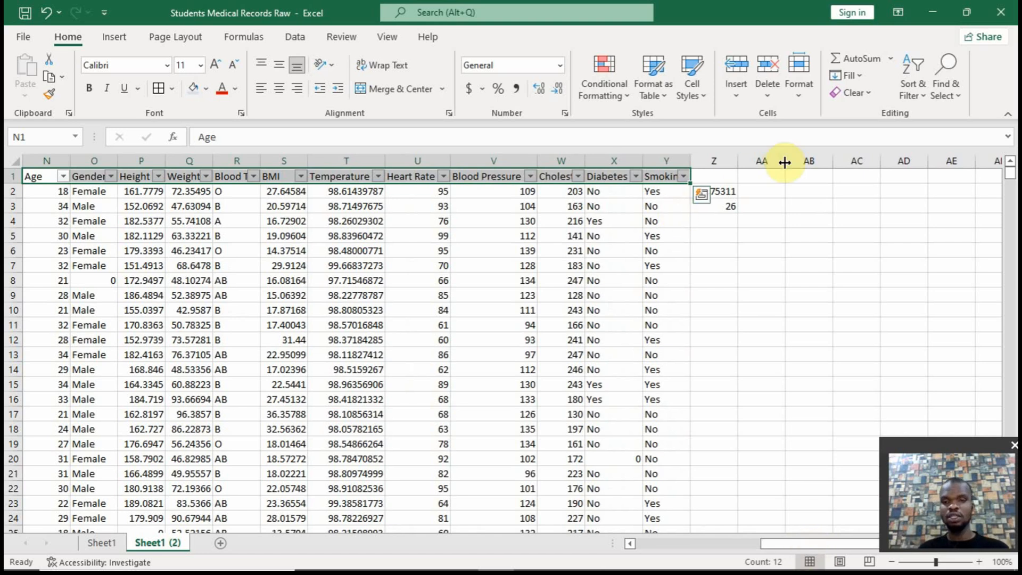
{"action": "left_click", "coordinate": [766, 190]}
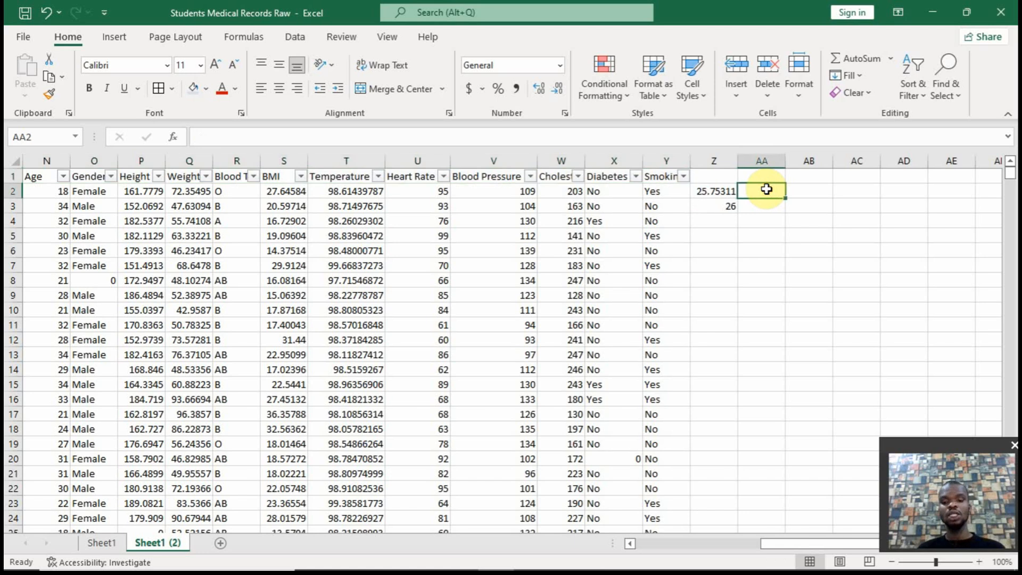
{"action": "type", "text": "="}
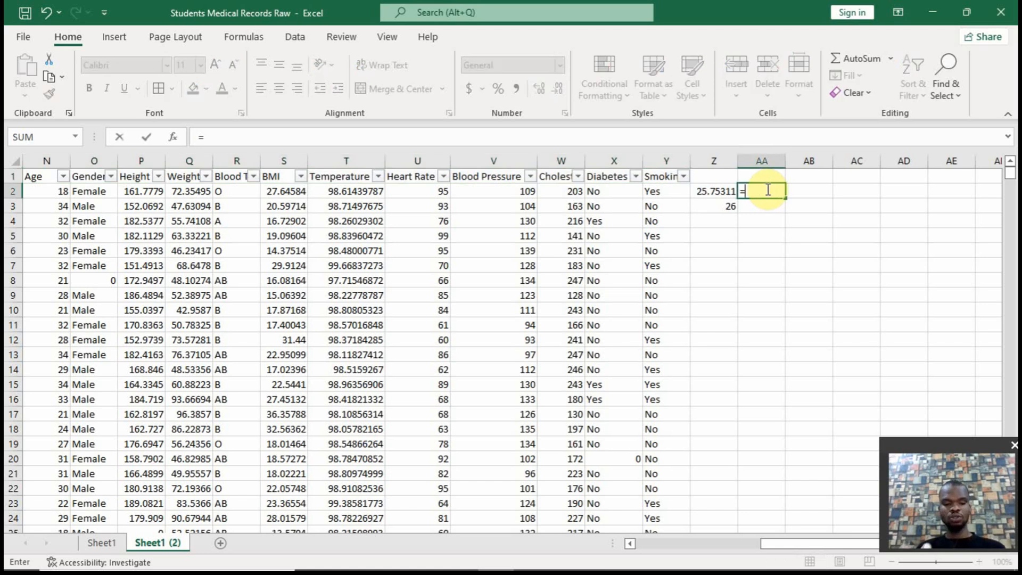
{"action": "type", "text": "if("}
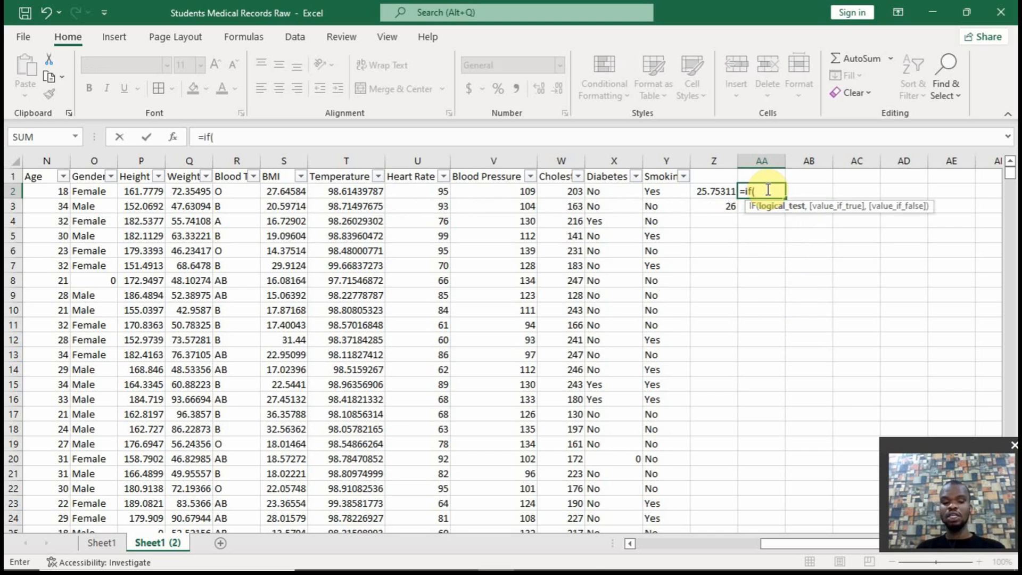
{"action": "type", "text": "n2"}
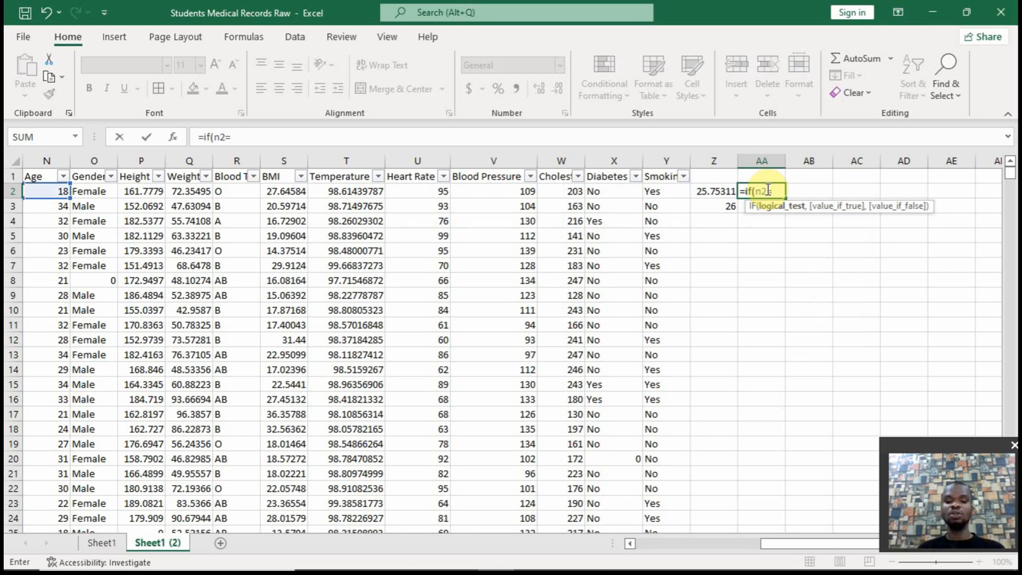
{"action": "type", "text": "=0,"}
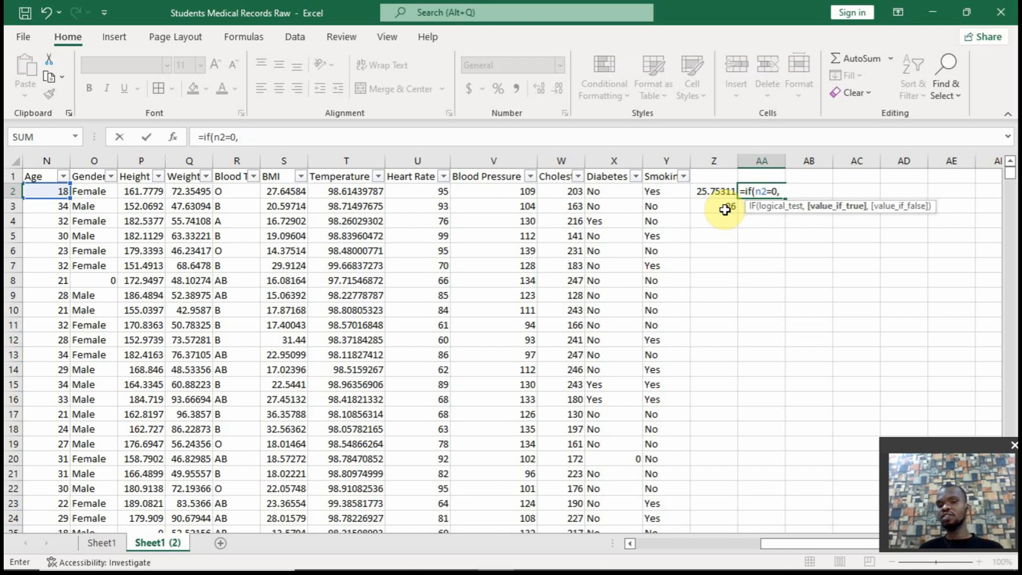
{"action": "left_click", "coordinate": [725, 209]}
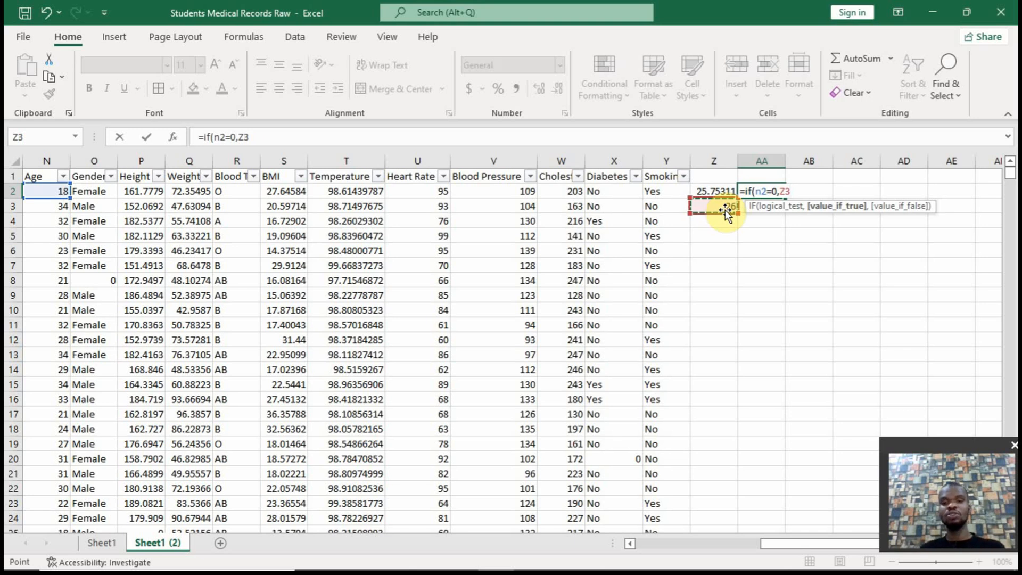
{"action": "key", "text": "F4"}
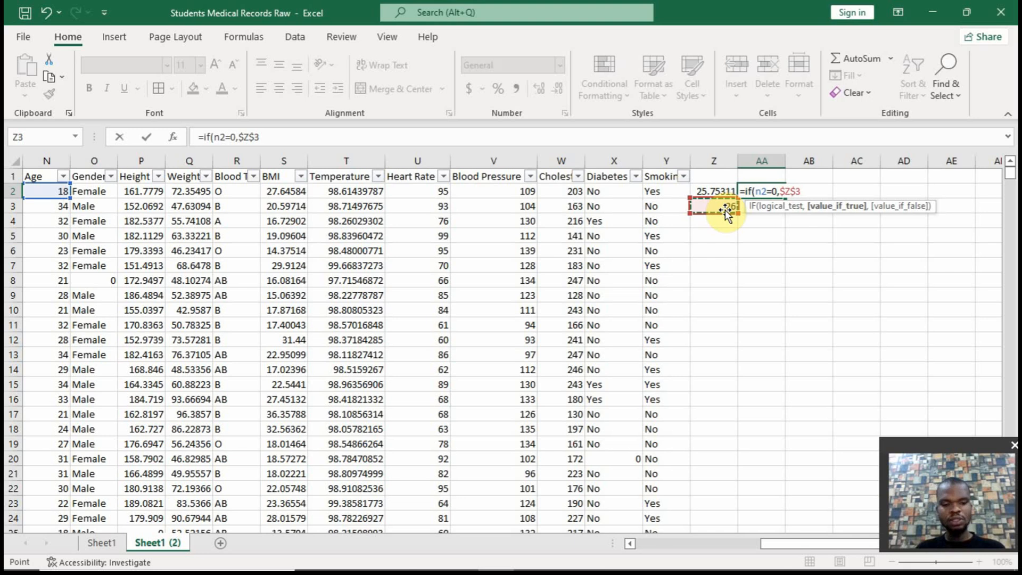
{"action": "key", "text": "F4"}
{"action": "key", "text": "F4"}
{"action": "key", "text": "F4"}
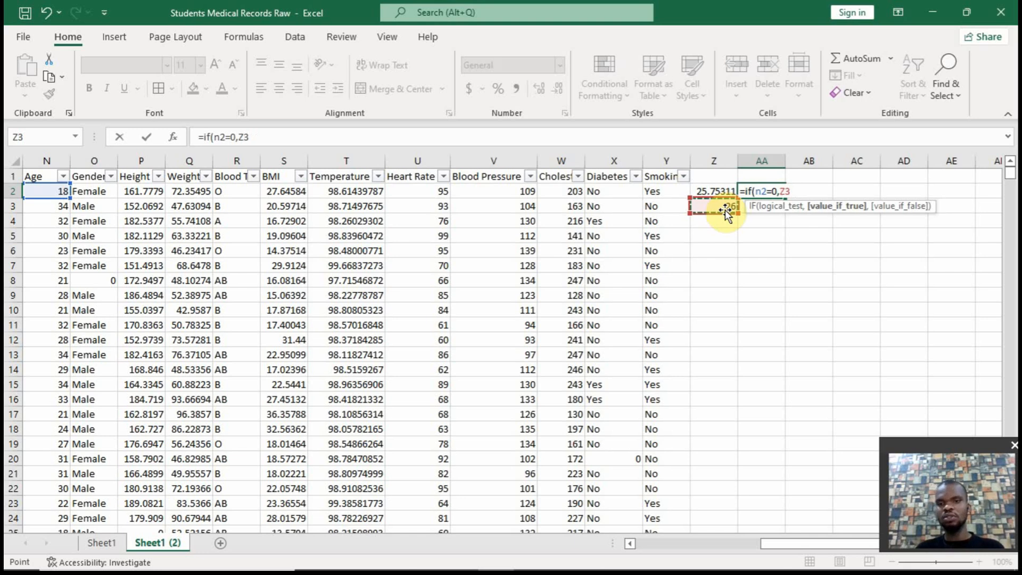
{"action": "type", "text": ","}
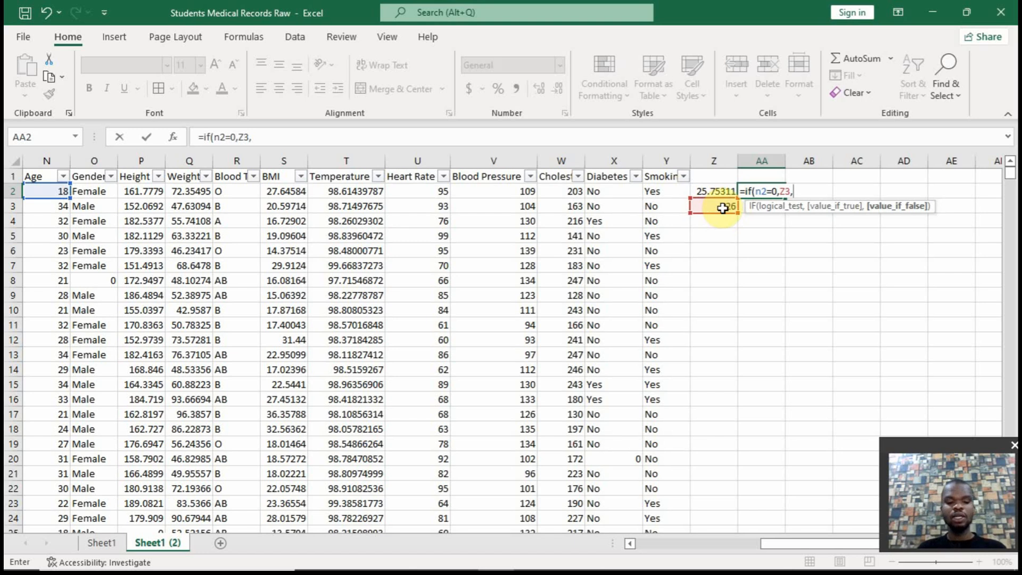
{"action": "type", "text": "n2)"}
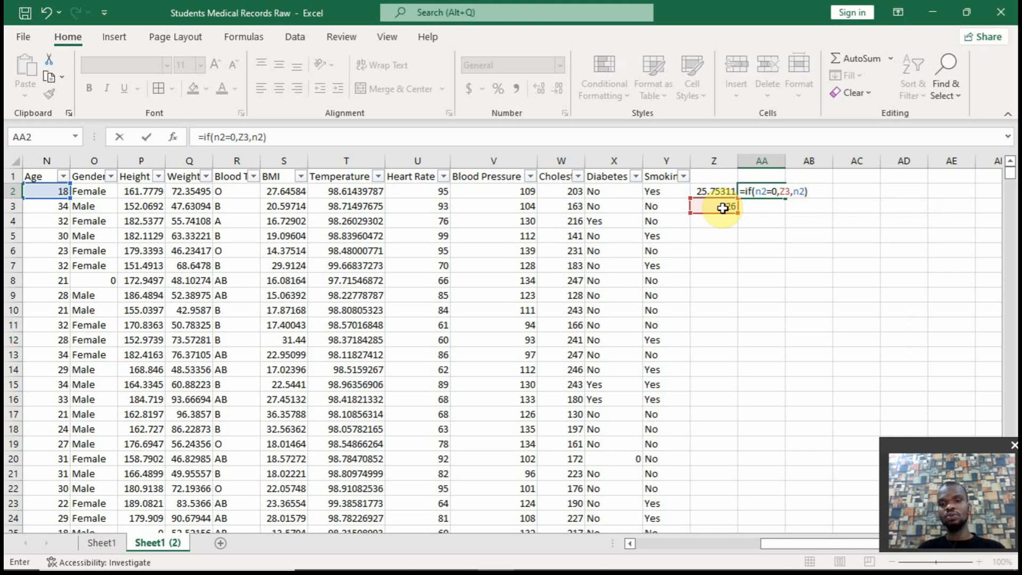
{"action": "key", "text": "Return"}
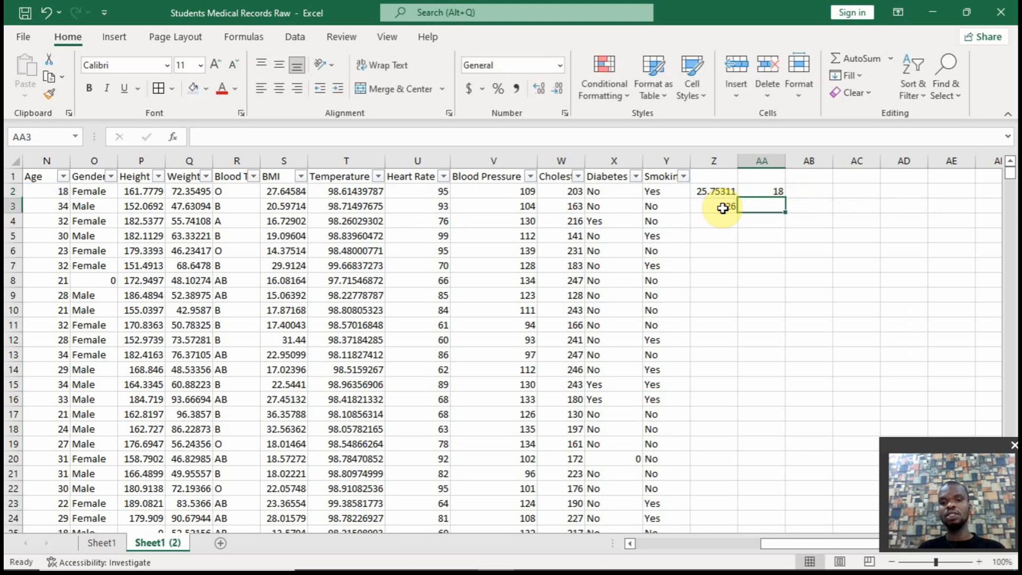
Fill the IF formula from AA2 down to AA4 and reselect AA2
{"action": "left_click", "coordinate": [780, 193]}
{"action": "left_click_drag", "start_coordinate": [784, 194], "coordinate": [784, 232]}
{"action": "key", "text": "ctrl+z"}
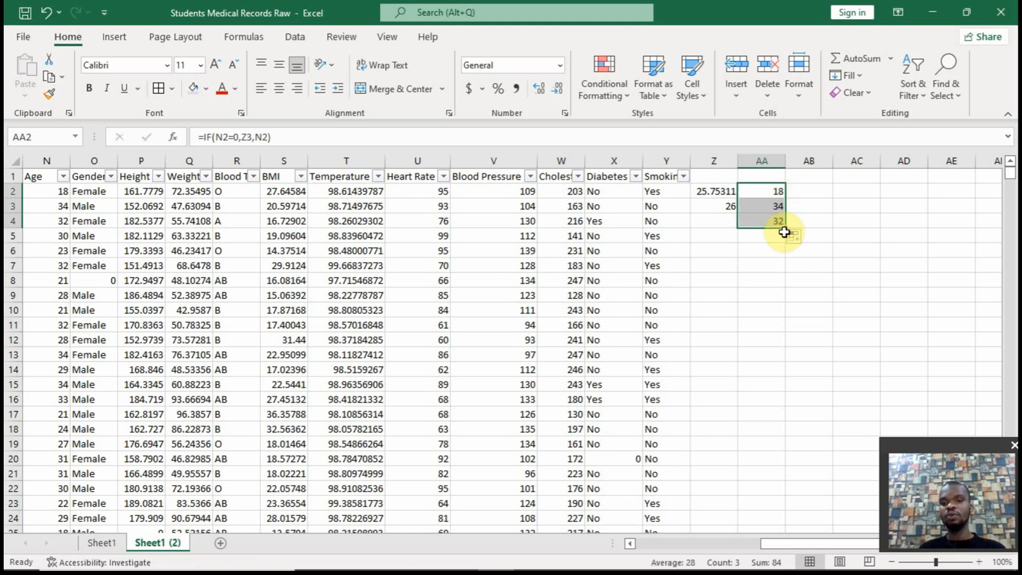
{"action": "left_click", "coordinate": [771, 195]}
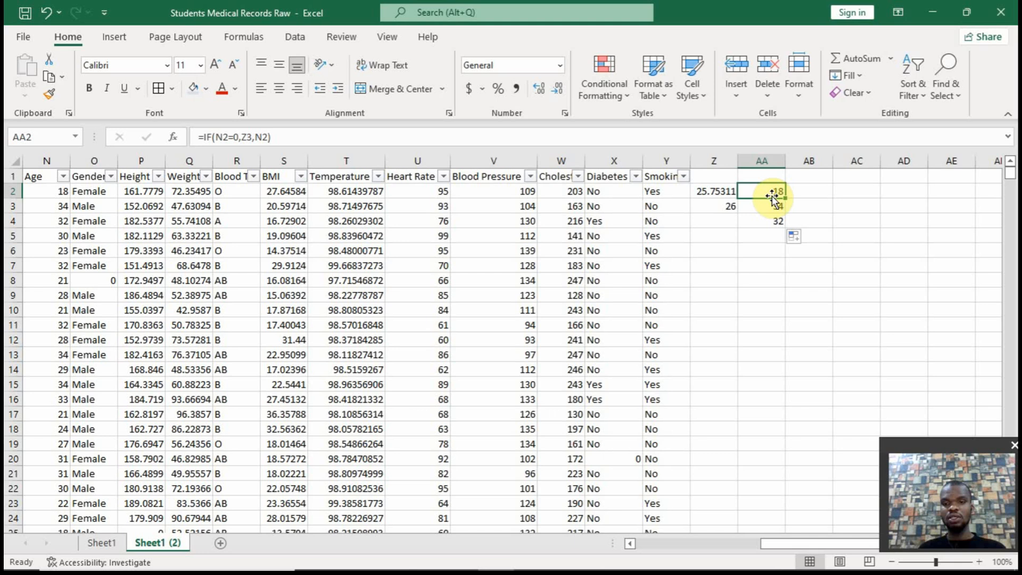
Examine which average cell the IF formulas in AA2, AA3 and AA4 refer to
{"action": "left_click", "coordinate": [250, 138]}
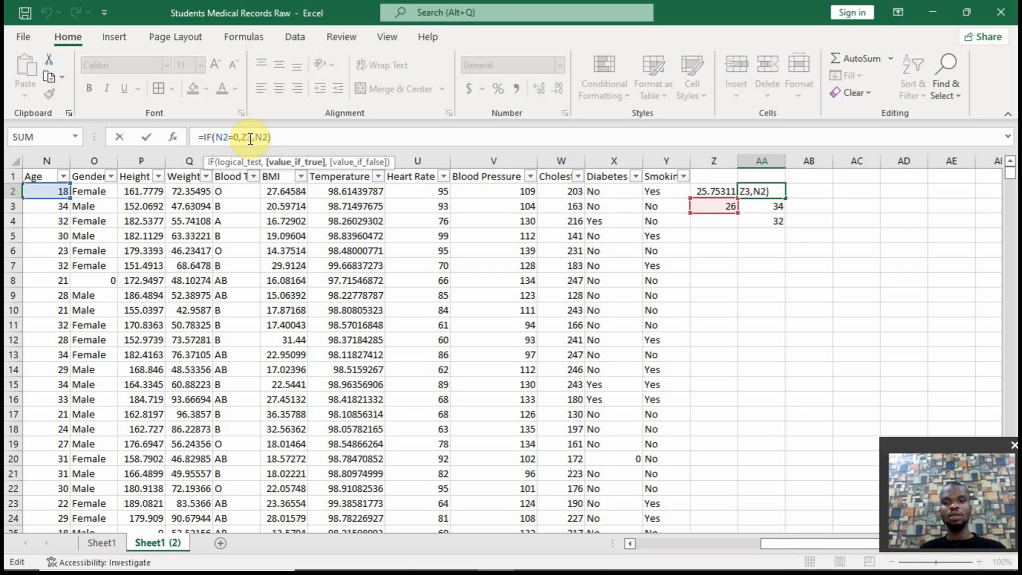
{"action": "key", "text": "ctrl+Return"}
{"action": "left_click", "coordinate": [760, 207]}
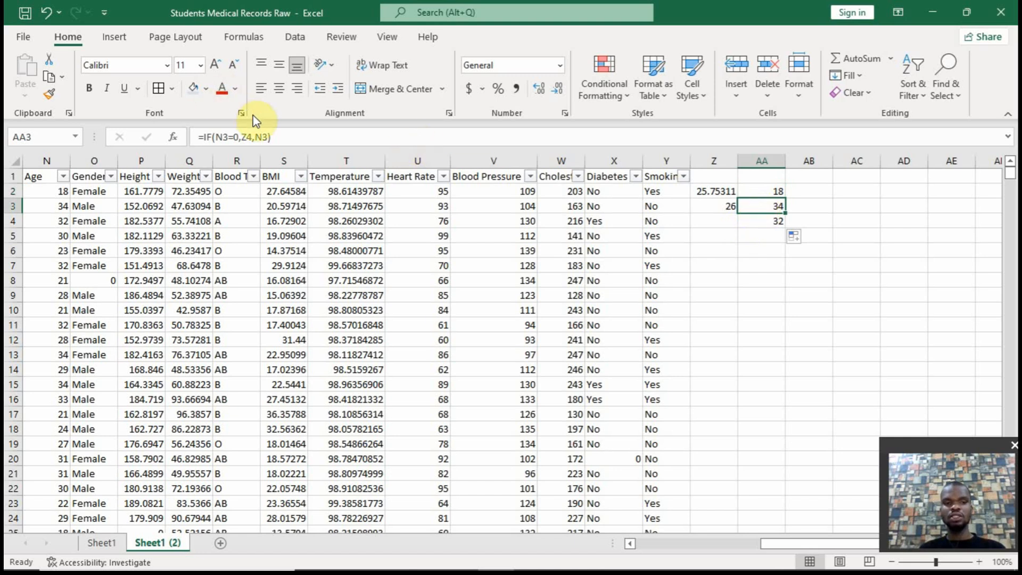
{"action": "left_click", "coordinate": [248, 137]}
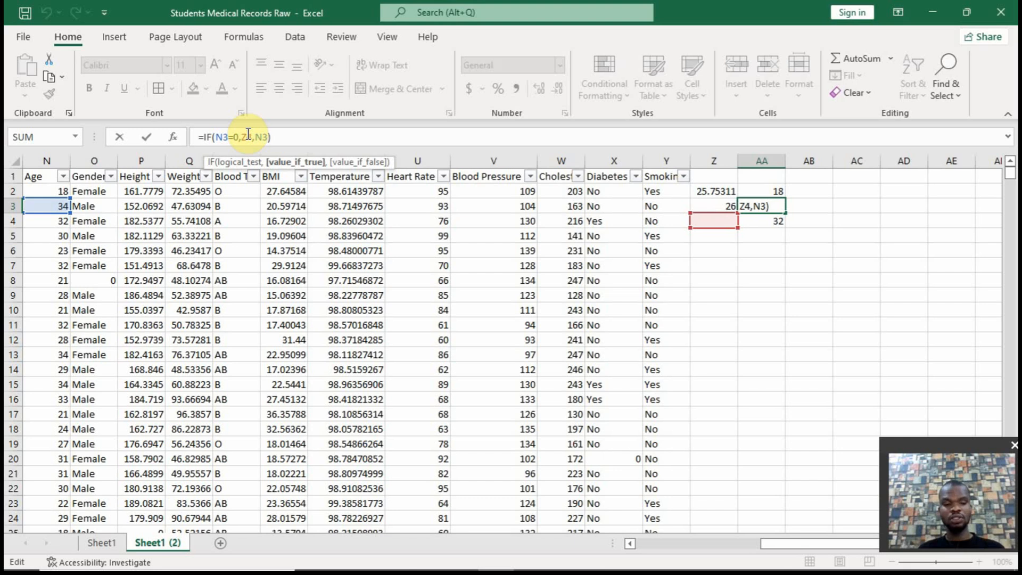
{"action": "key", "text": "Return"}
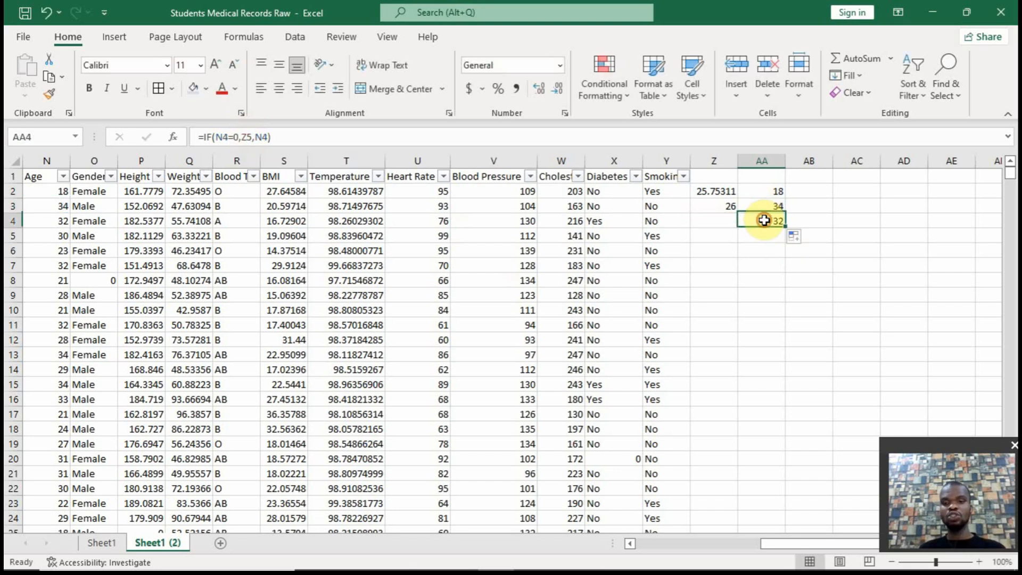
{"action": "left_click", "coordinate": [247, 137]}
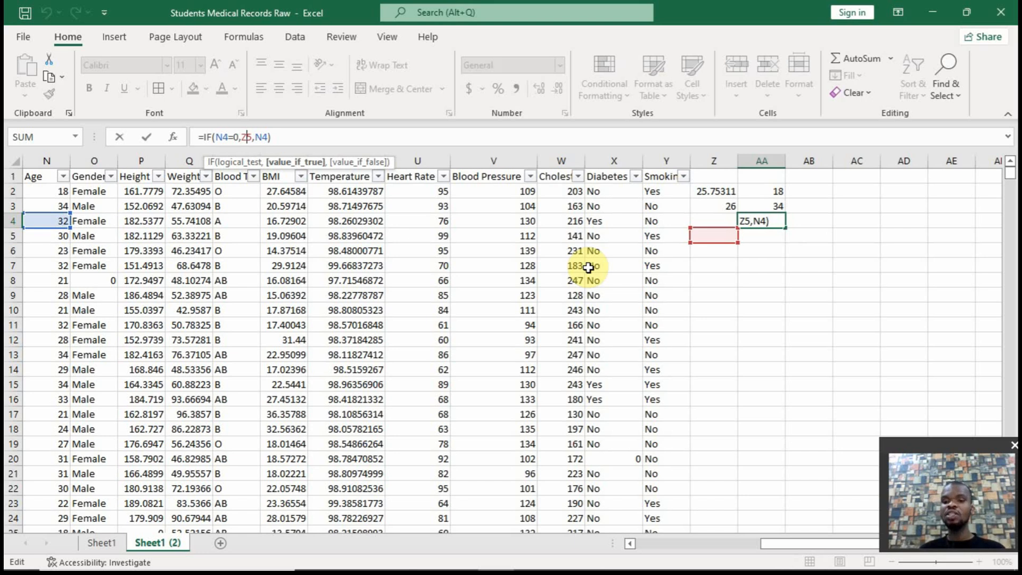
{"action": "key", "text": "Return"}
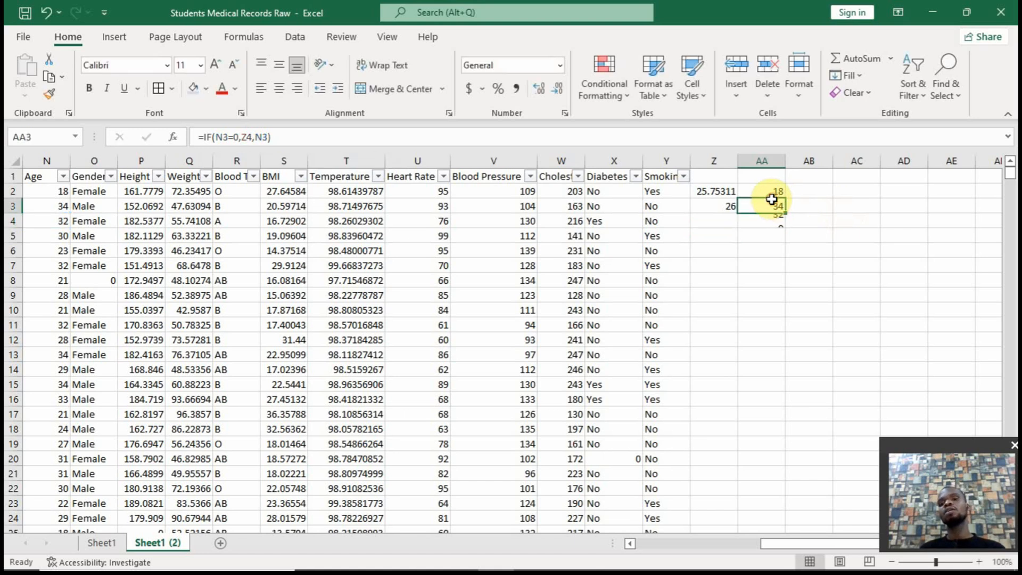
Make the Z3 reference in the AA2 formula absolute so it reads =IF(N2=0,$Z$3,N2)
{"action": "left_click", "coordinate": [770, 191]}
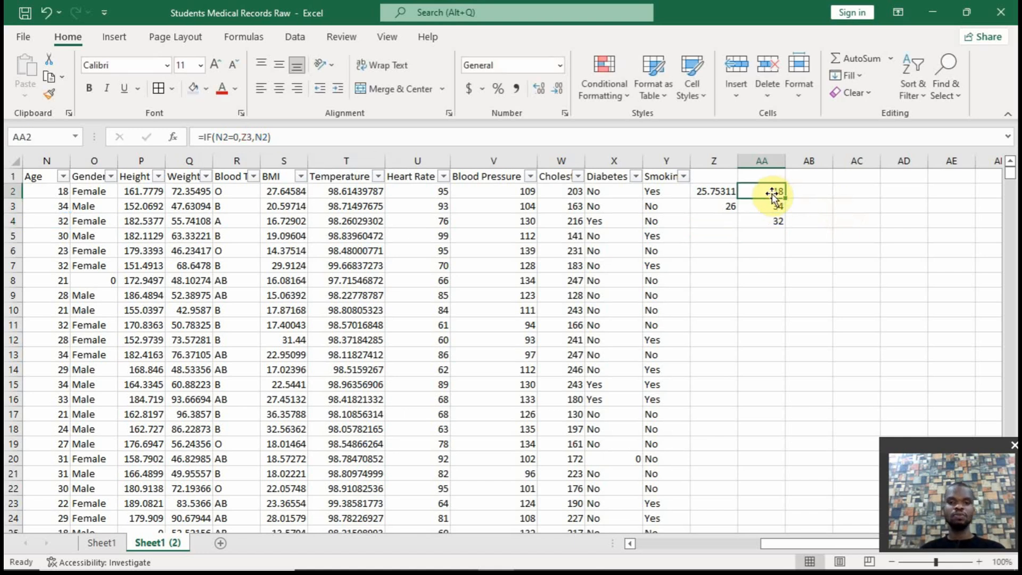
{"action": "left_click", "coordinate": [246, 138]}
{"action": "key", "text": "F4"}
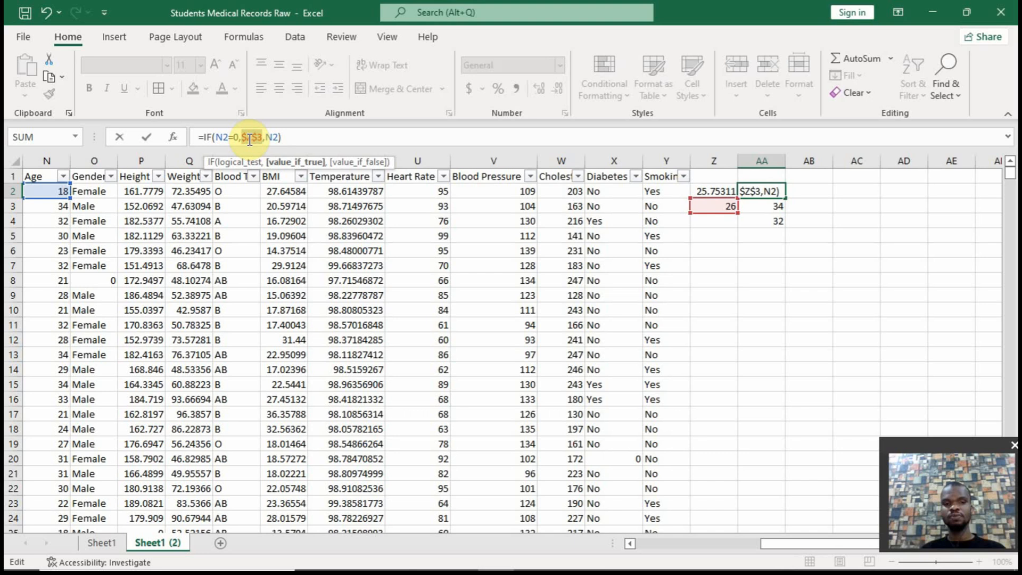
{"action": "key", "text": "Return"}
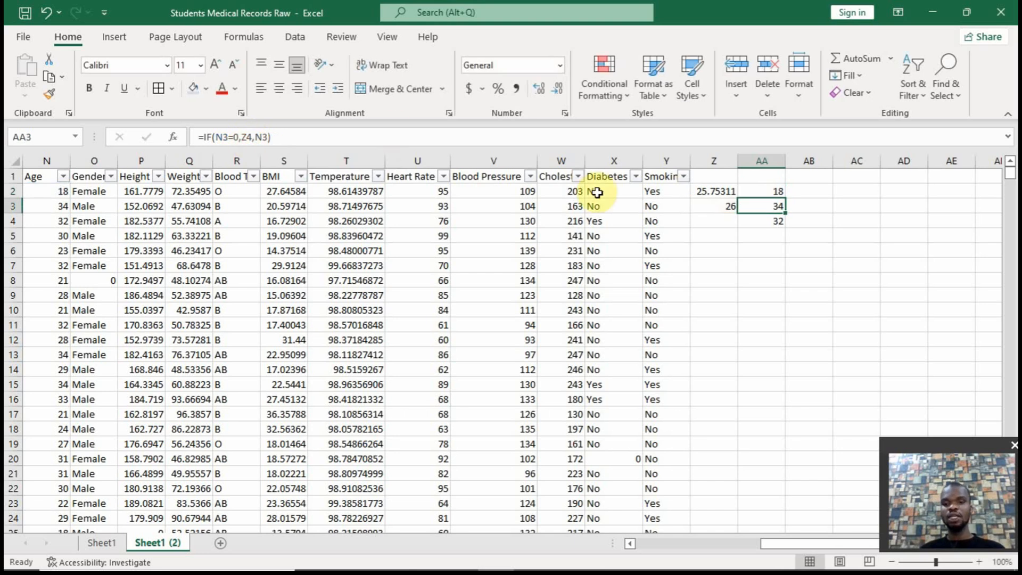
Refill the corrected IF formula from AA2 down to AA4 and check the references in AA3
{"action": "left_click", "coordinate": [774, 193]}
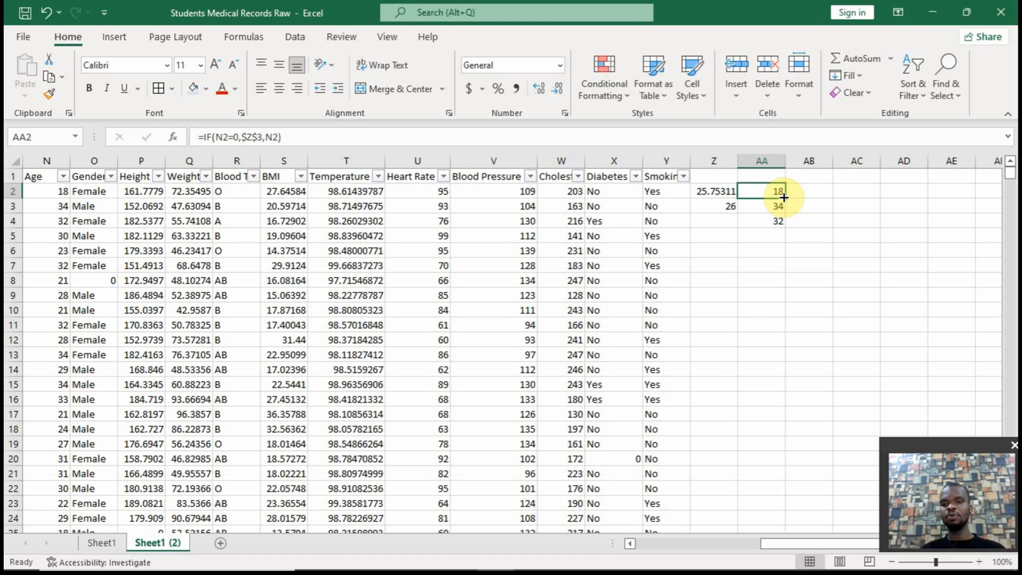
{"action": "left_click_drag", "start_coordinate": [784, 198], "coordinate": [785, 226]}
{"action": "left_click", "coordinate": [774, 206]}
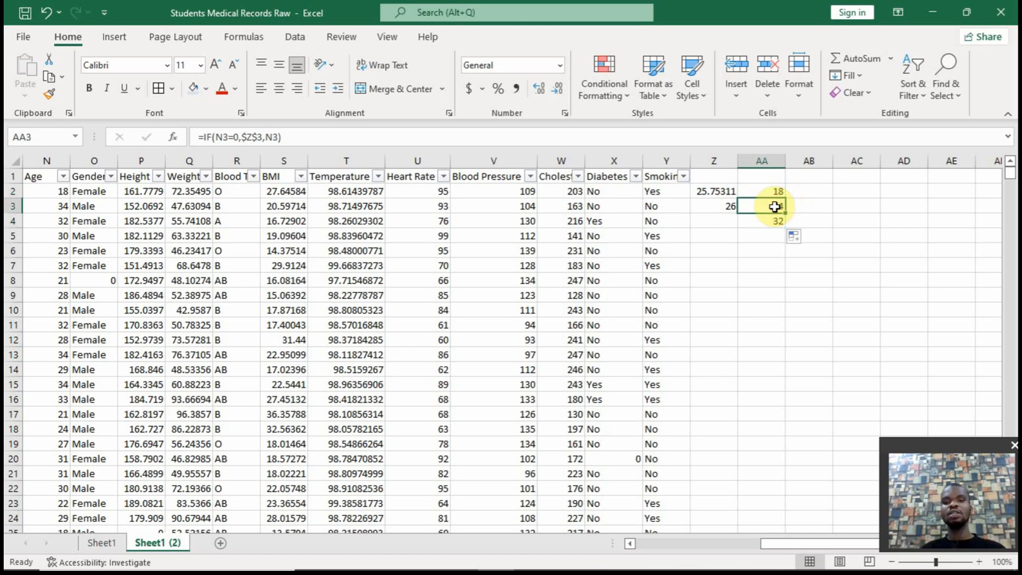
{"action": "double_click", "coordinate": [774, 207]}
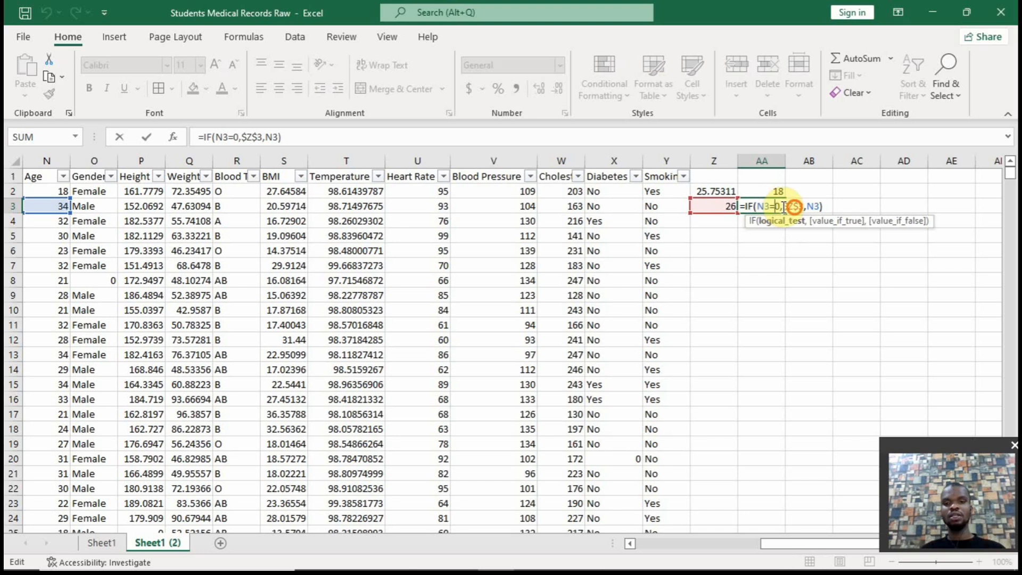
{"action": "key", "text": "Escape"}
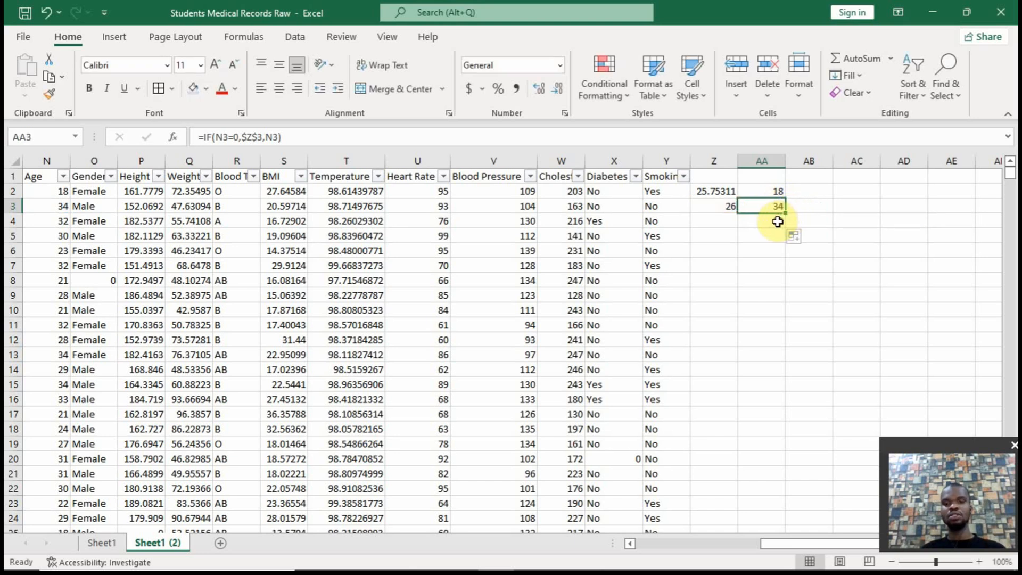
Check the references in AA4 and fill its formula down the rest of column AA to the last record
{"action": "left_click", "coordinate": [782, 220]}
{"action": "double_click", "coordinate": [782, 221]}
{"action": "key", "text": "Escape"}
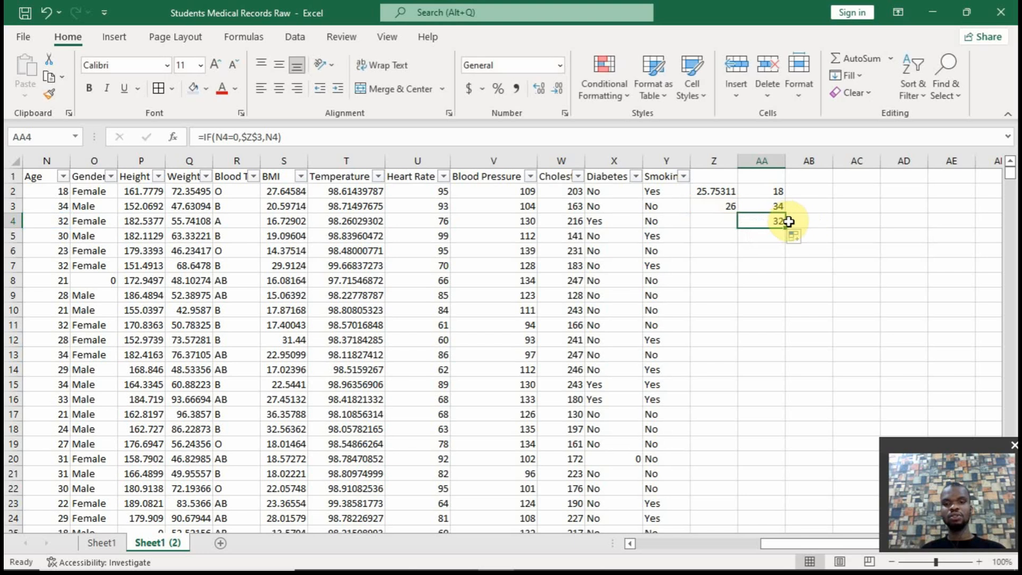
{"action": "double_click", "coordinate": [785, 228]}
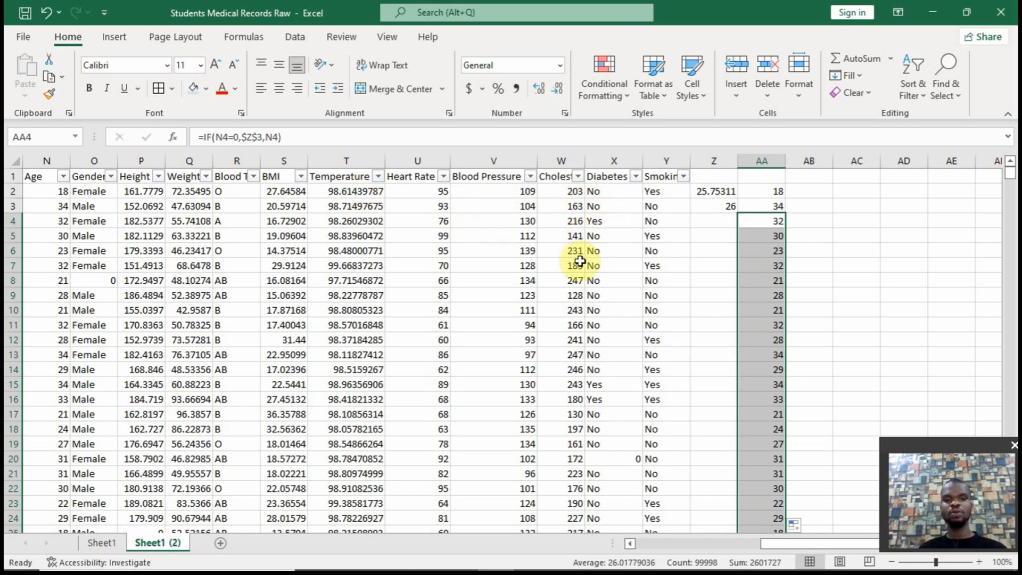
{"action": "mouse_move", "coordinate": [584, 567]}
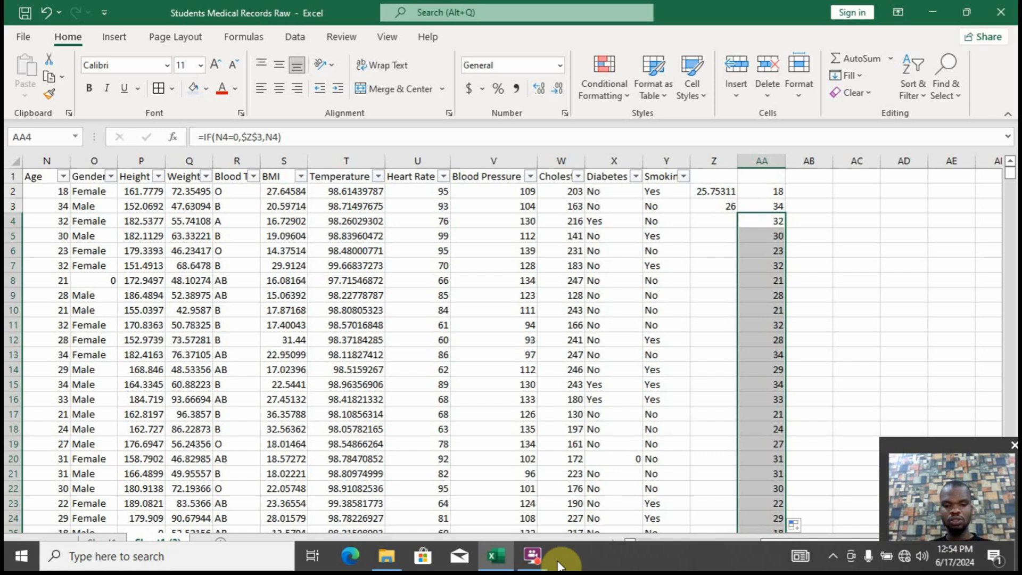
{"action": "mouse_move", "coordinate": [532, 555]}
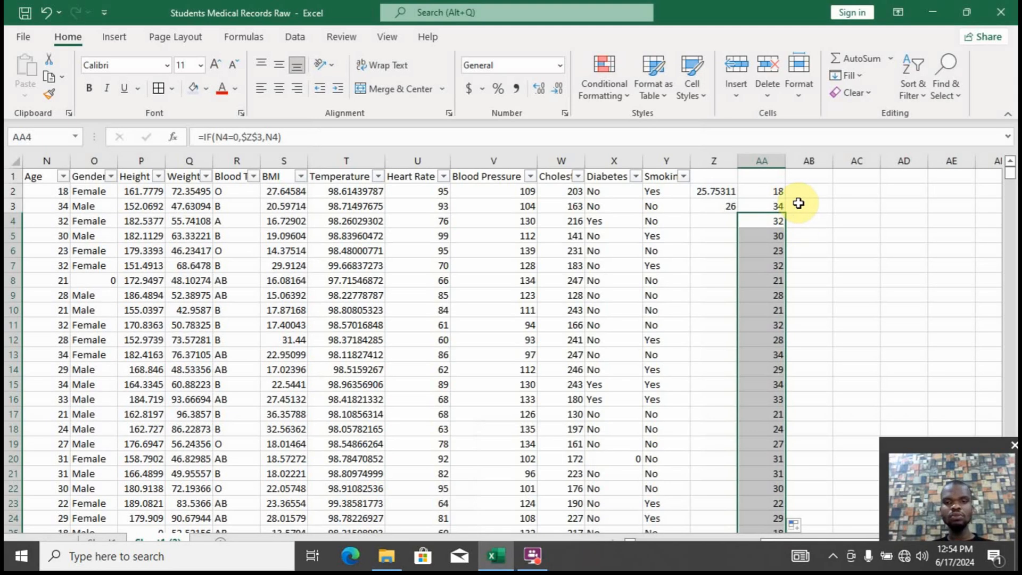
{"action": "left_click", "coordinate": [800, 190]}
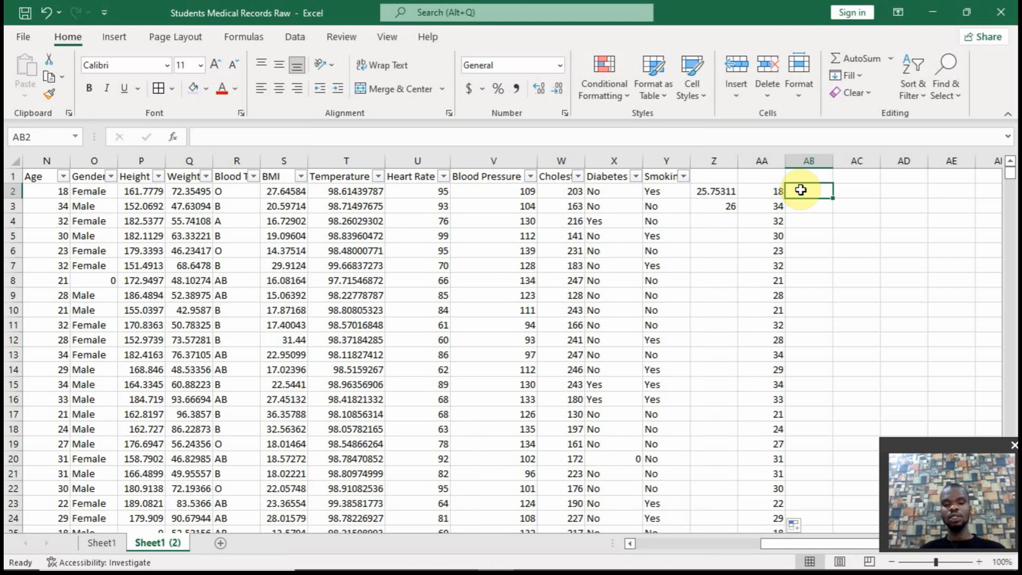
{"action": "left_click", "coordinate": [705, 224]}
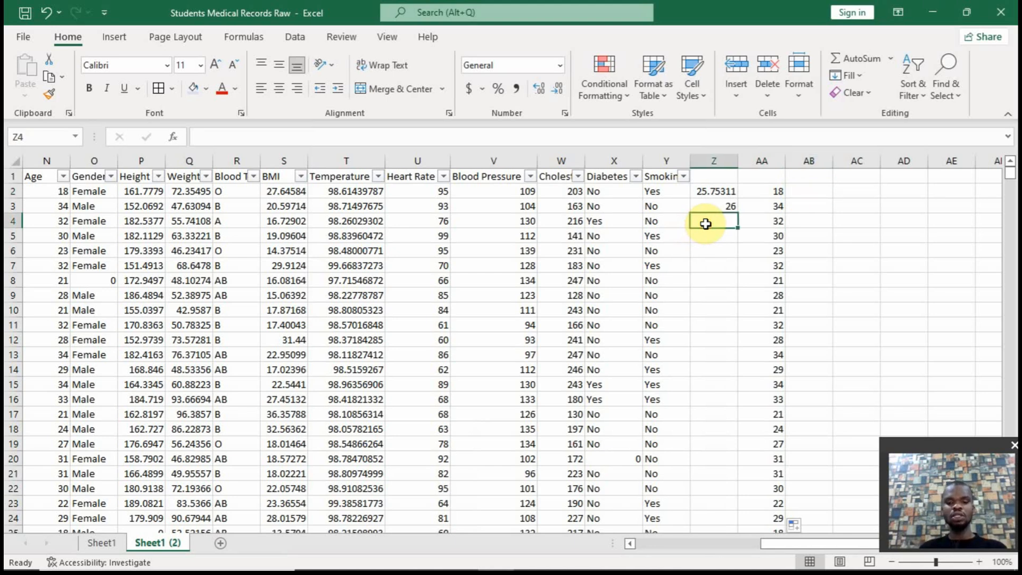
{"action": "type", "text": "="}
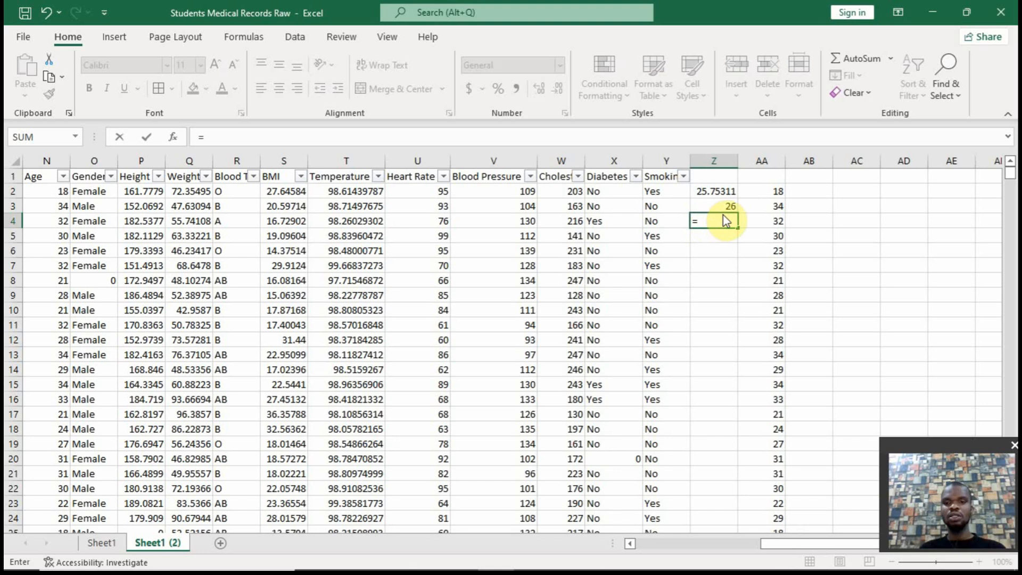
{"action": "key", "text": "BackSpace"}
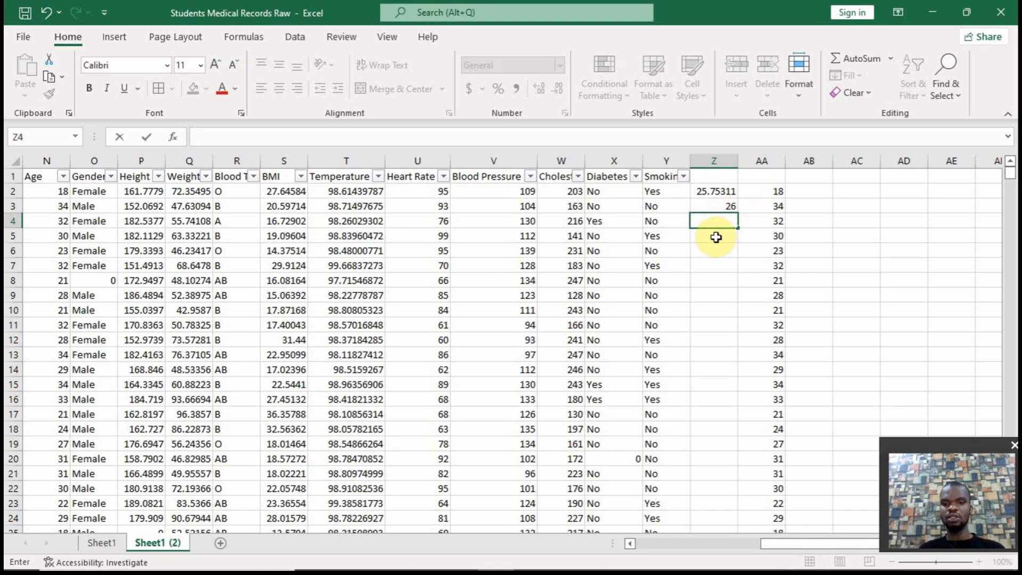
{"action": "key", "text": "Escape"}
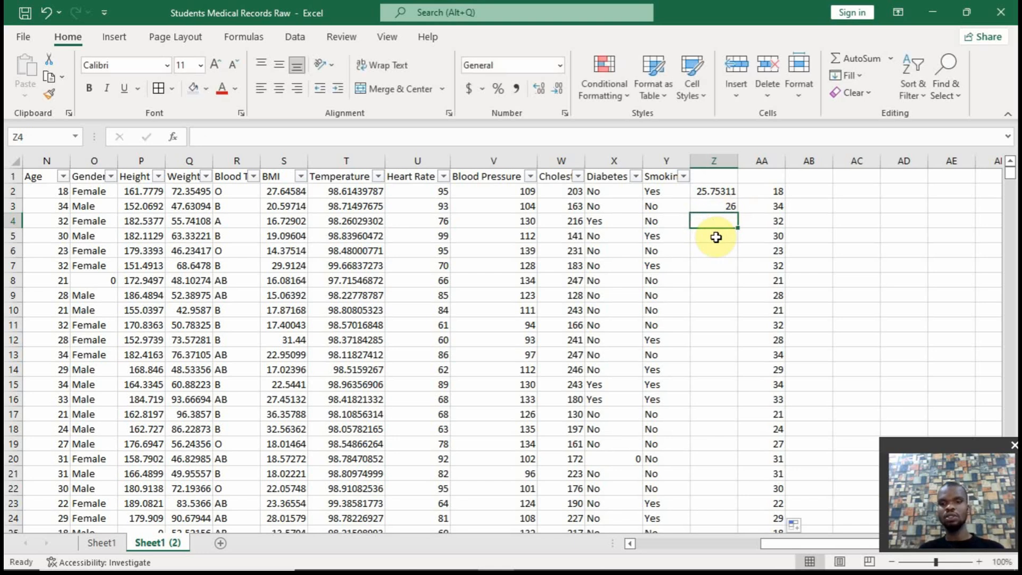
Write an AVERAGEIF formula in AB1 that averages the nonzero Temperature values: =AVERAGEIF(T2:T100001,"<>0")
{"action": "left_click", "coordinate": [826, 175]}
{"action": "type", "text": "="}
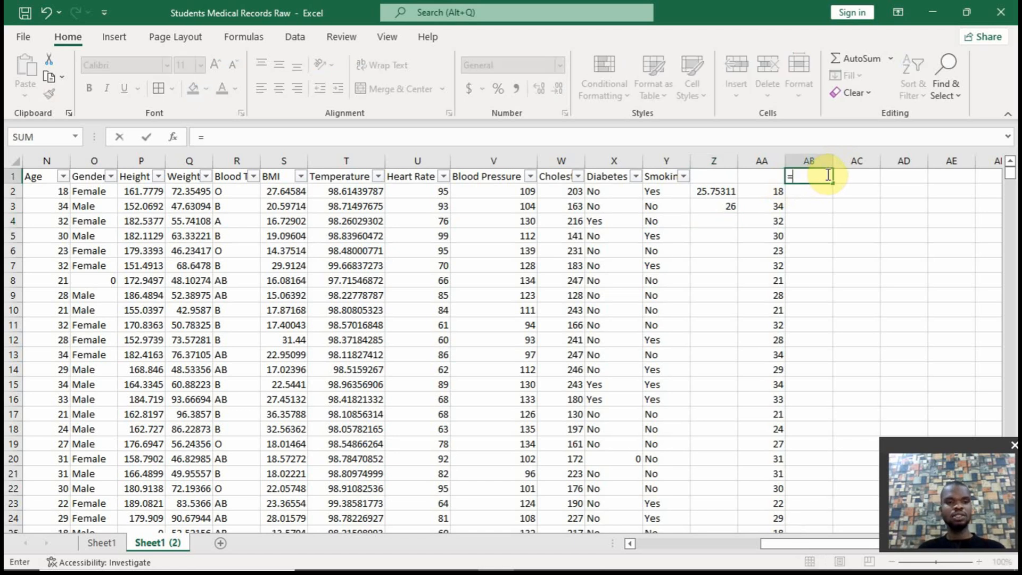
{"action": "type", "text": "avea"}
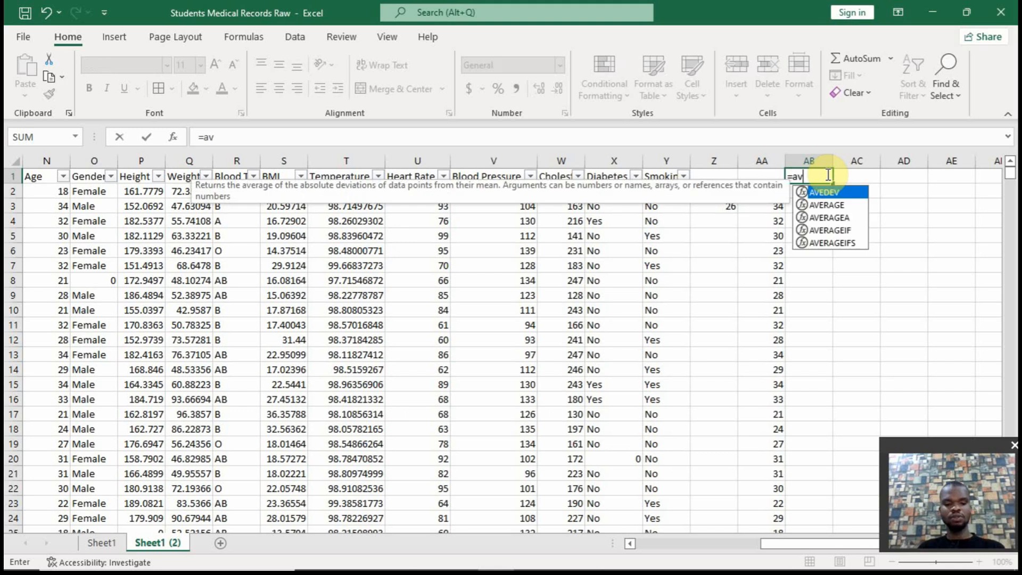
{"action": "type", "text": "age"}
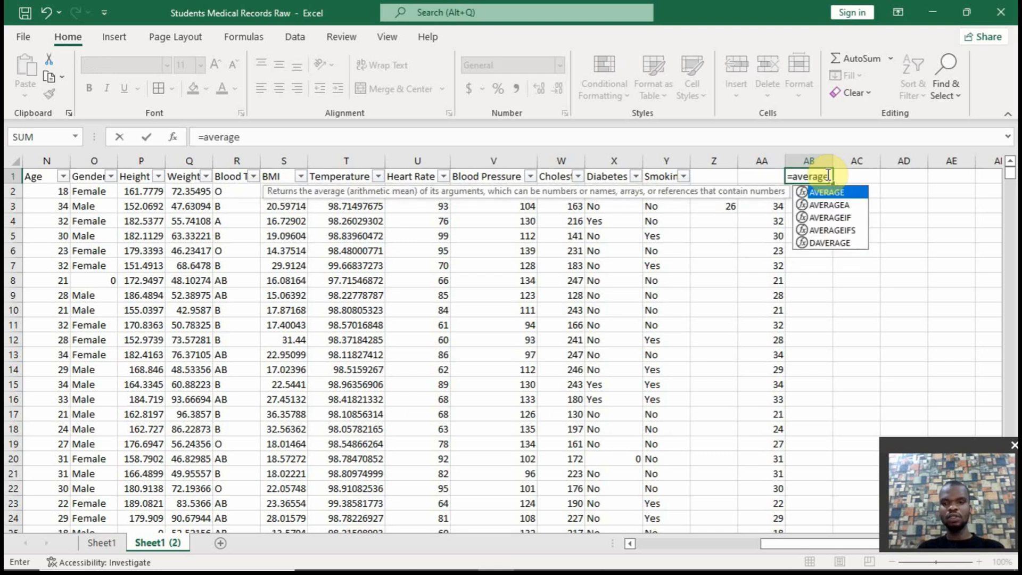
{"action": "type", "text": "("}
{"action": "key", "text": "BackSpace"}
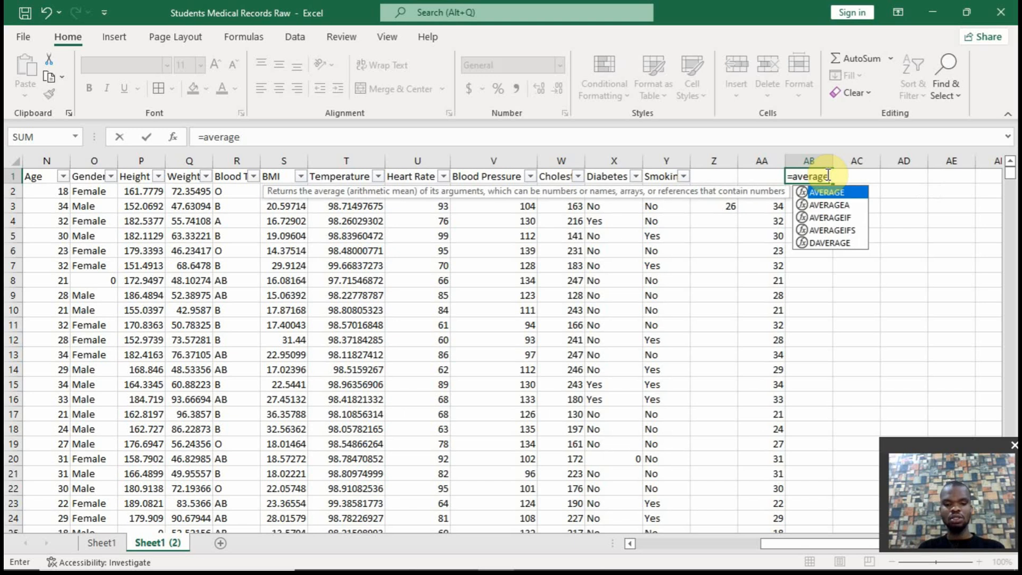
{"action": "type", "text": "if("}
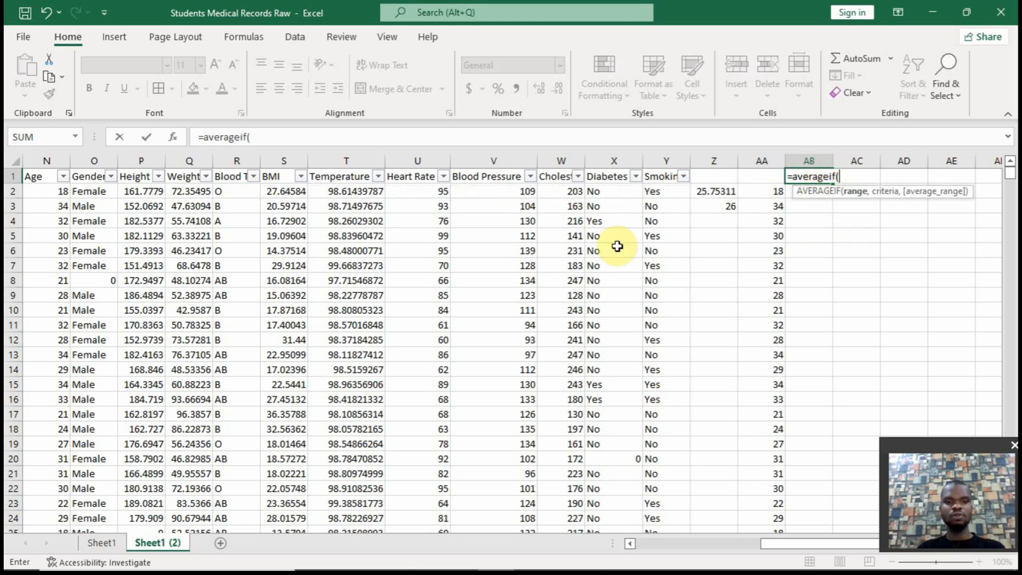
{"action": "left_click", "coordinate": [373, 192]}
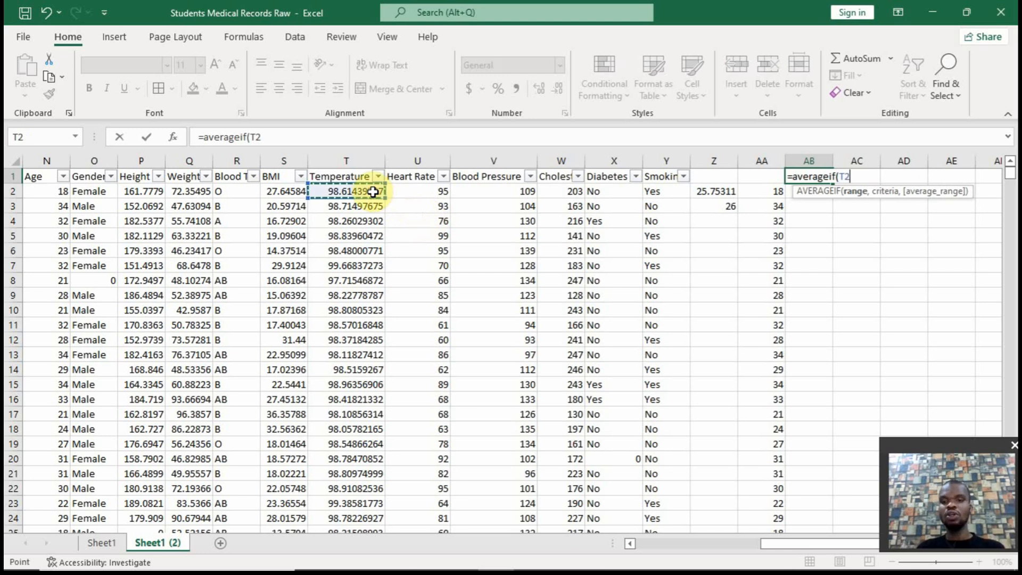
{"action": "type", "text": ","}
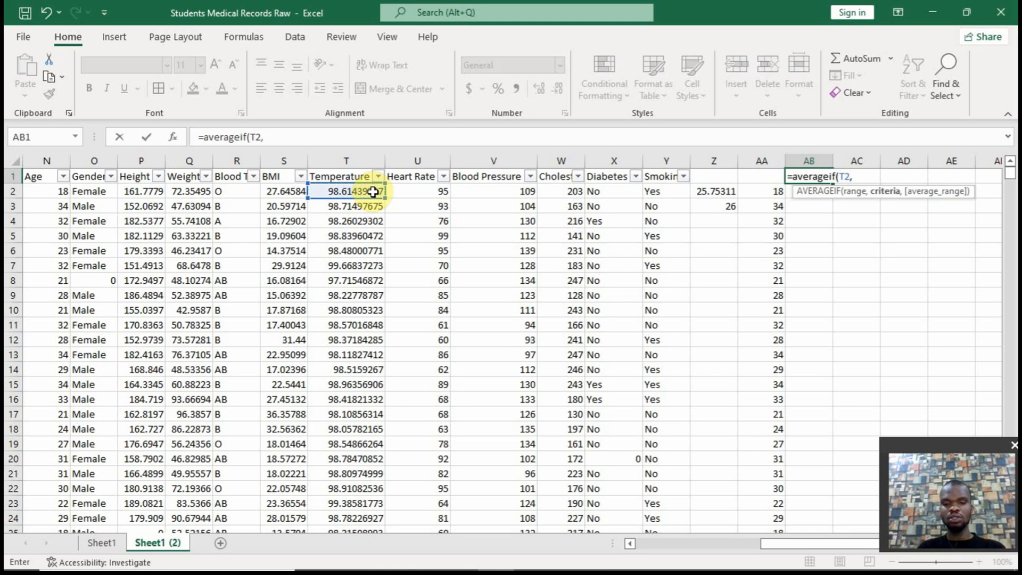
{"action": "key", "text": "BackSpace"}
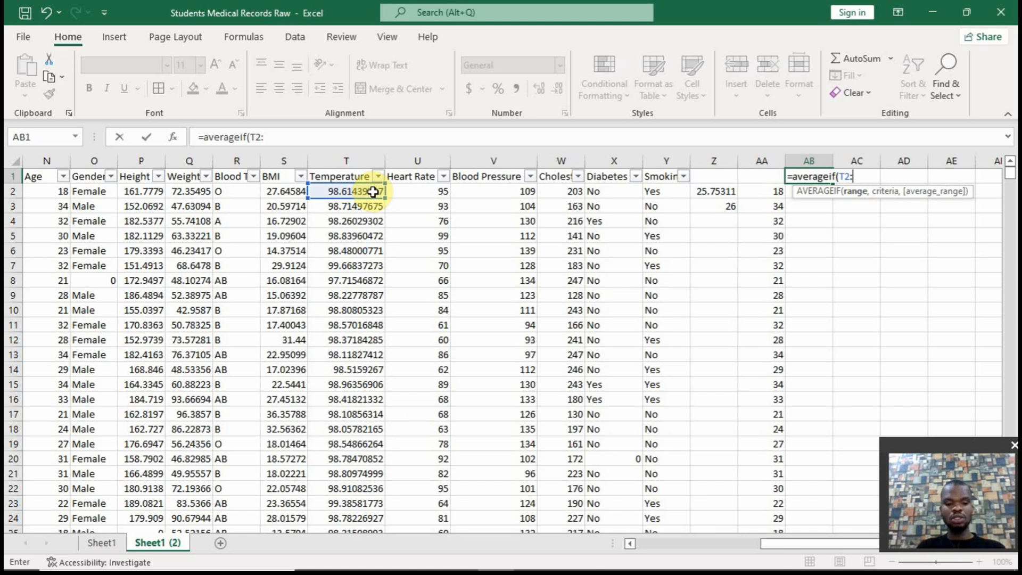
{"action": "type", "text": "t100"}
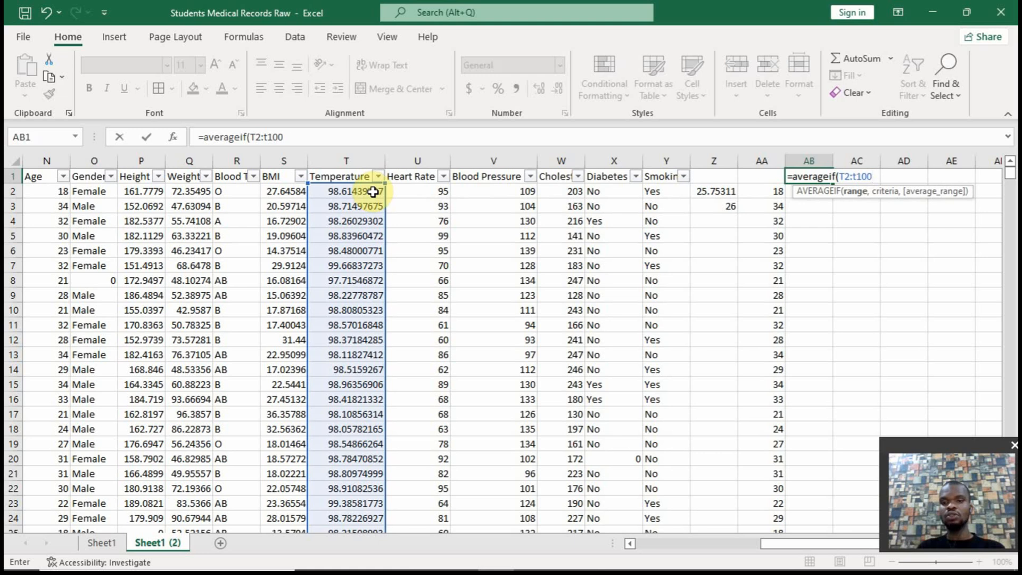
{"action": "type", "text": "001,"}
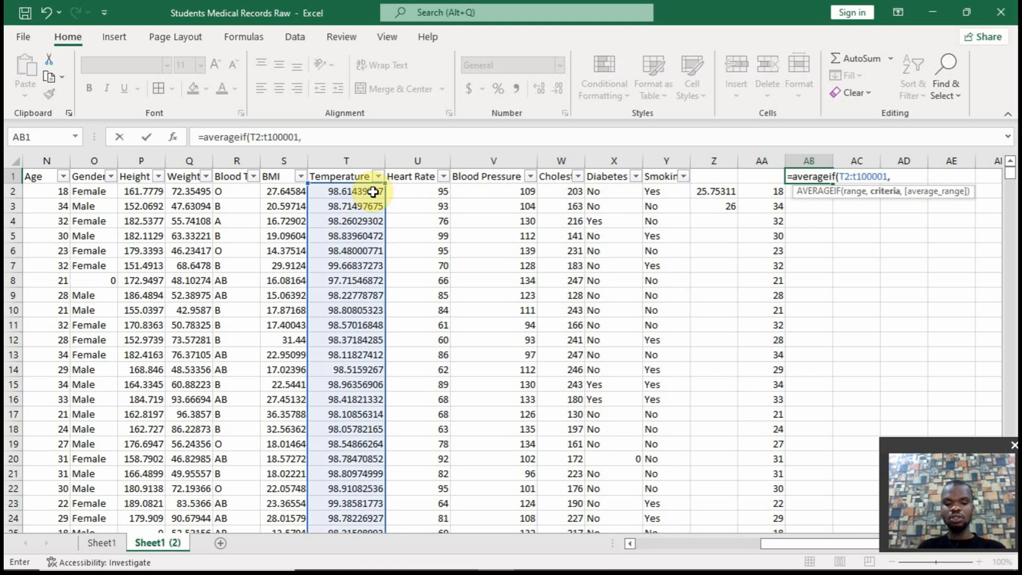
{"action": "type", "text": "\"<>0"}
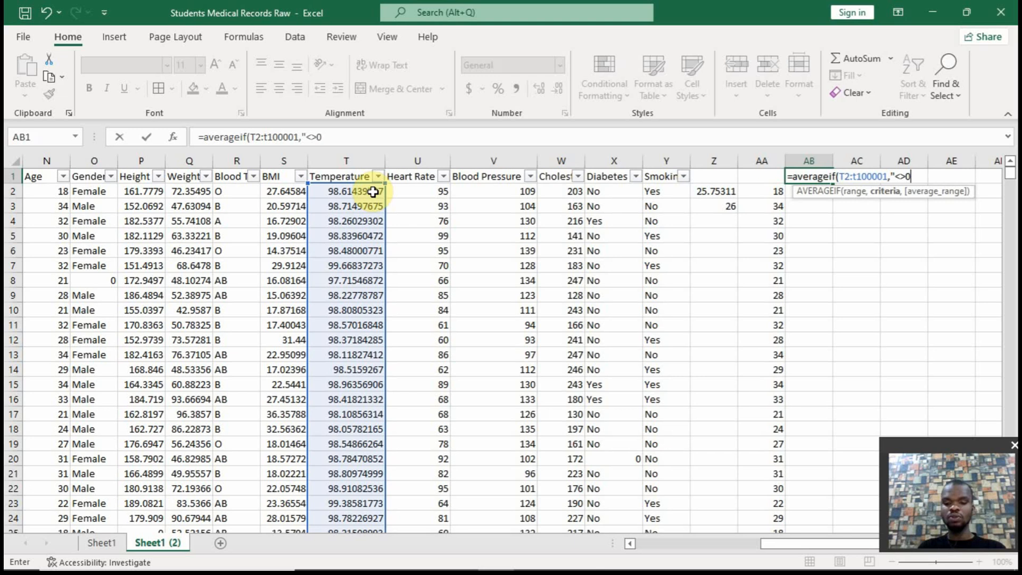
{"action": "type", "text": "\""}
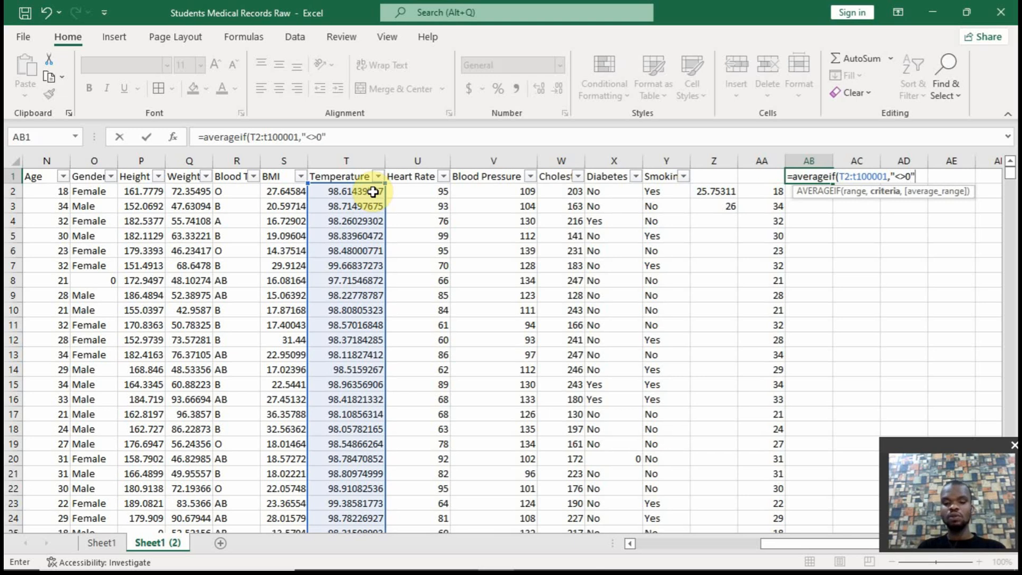
{"action": "type", "text": ")"}
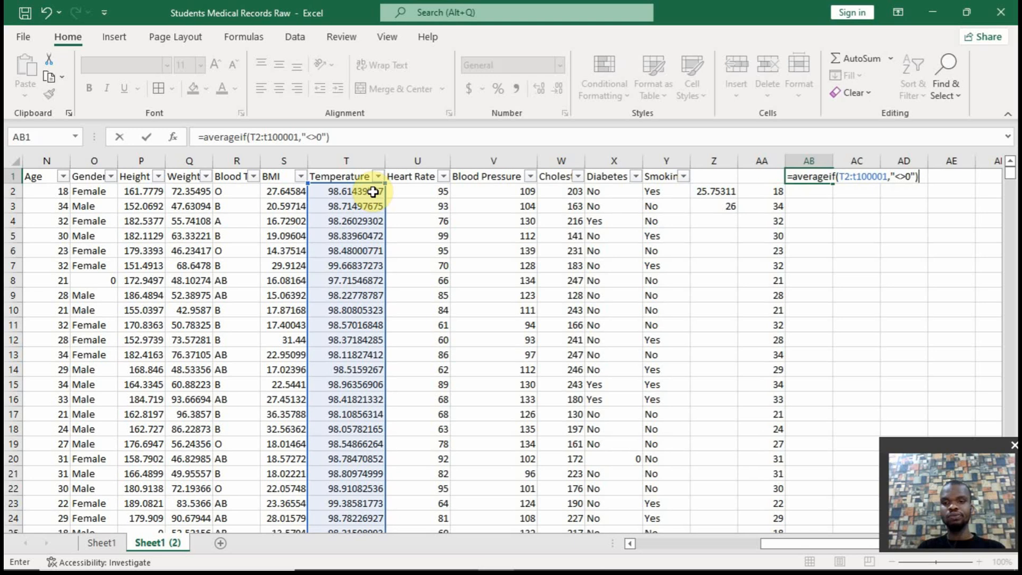
Wrap the AB1 average in ROUND with 0 decimal places, giving =ROUND(AVERAGEIF(T2:T100001,"<>0"),0), and commit it
{"action": "left_click", "coordinate": [203, 137]}
{"action": "type", "text": "round"}
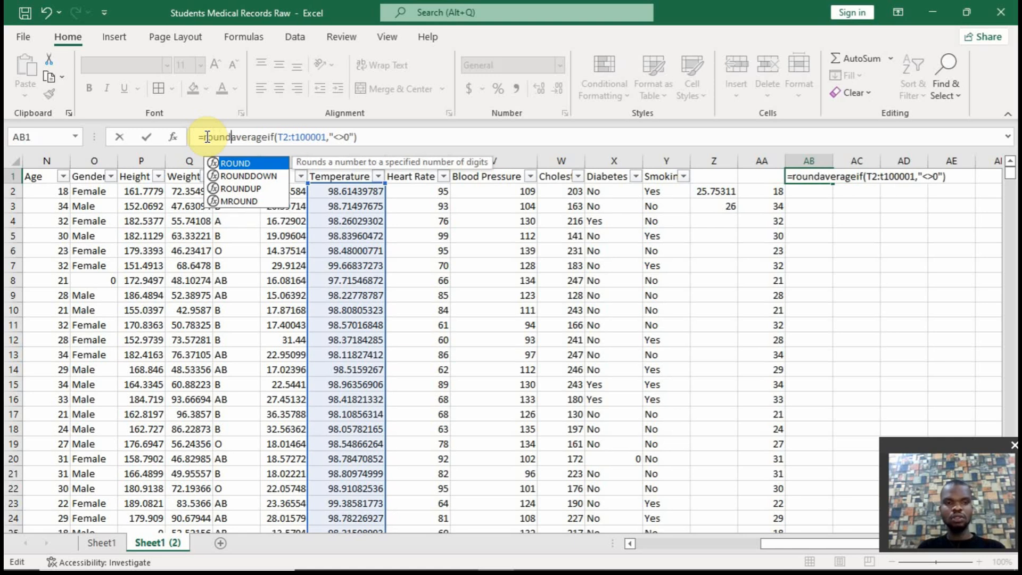
{"action": "type", "text": "("}
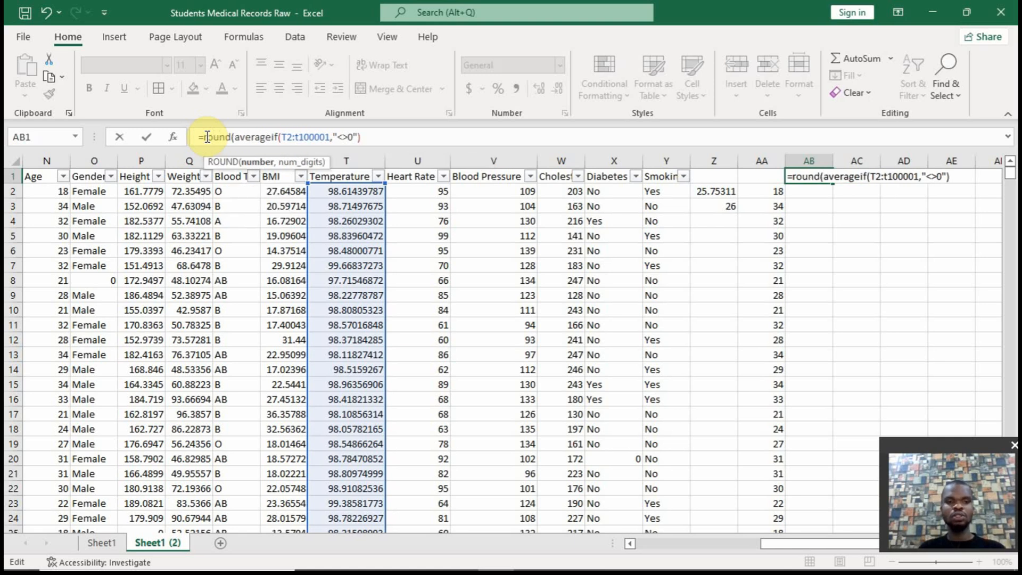
{"action": "left_click", "coordinate": [397, 140]}
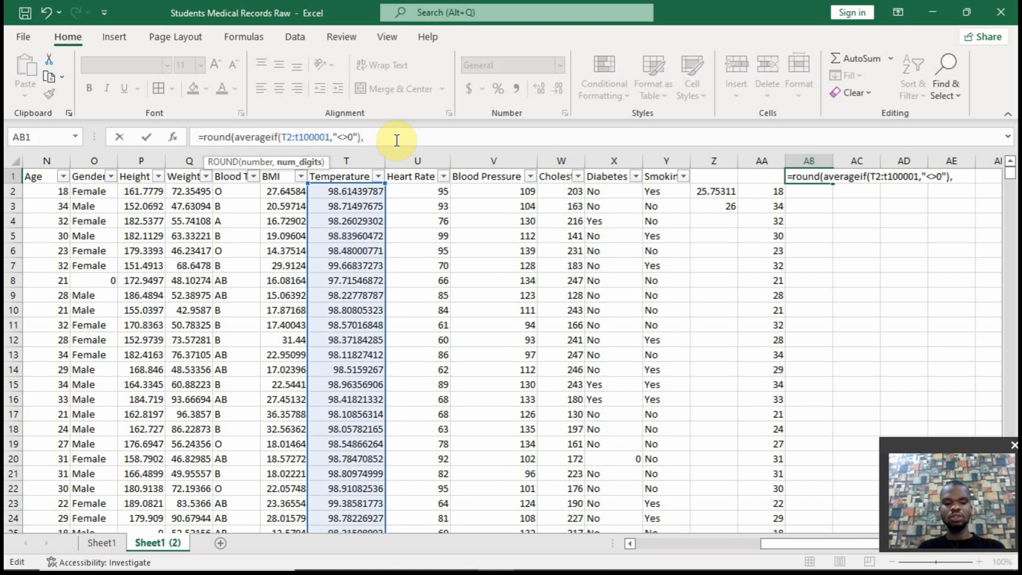
{"action": "type", "text": ","}
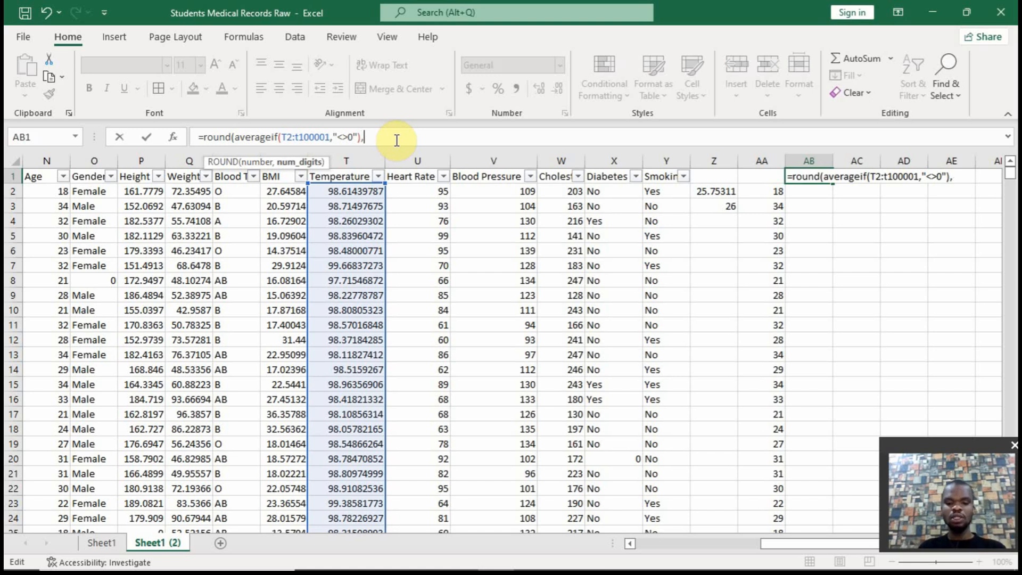
{"action": "type", "text": "0)"}
{"action": "key", "text": "Return"}
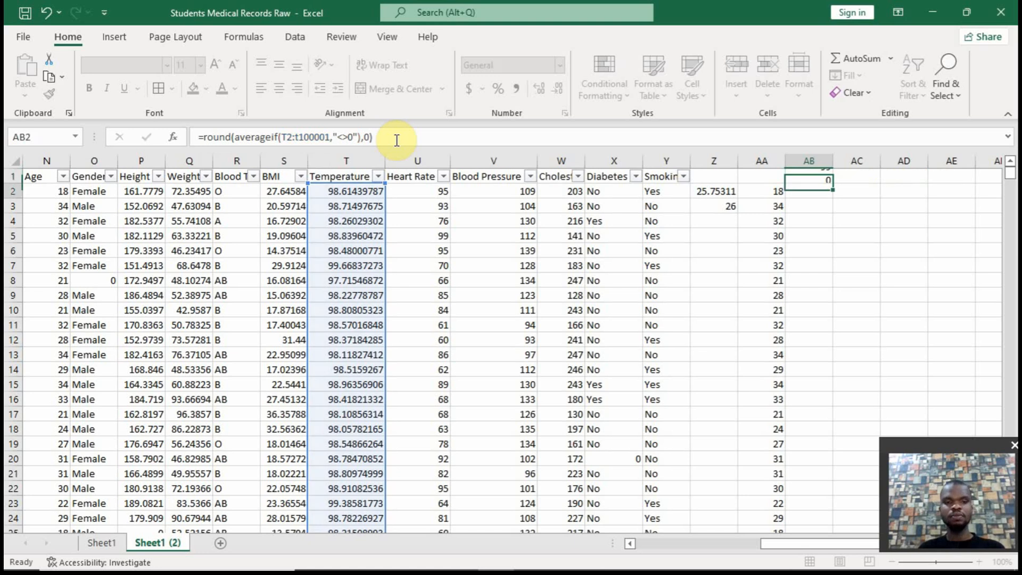
Fill the rounded average formula from AB1 across to AE1 and check the column ranges the copies refer to
{"action": "left_click", "coordinate": [815, 177]}
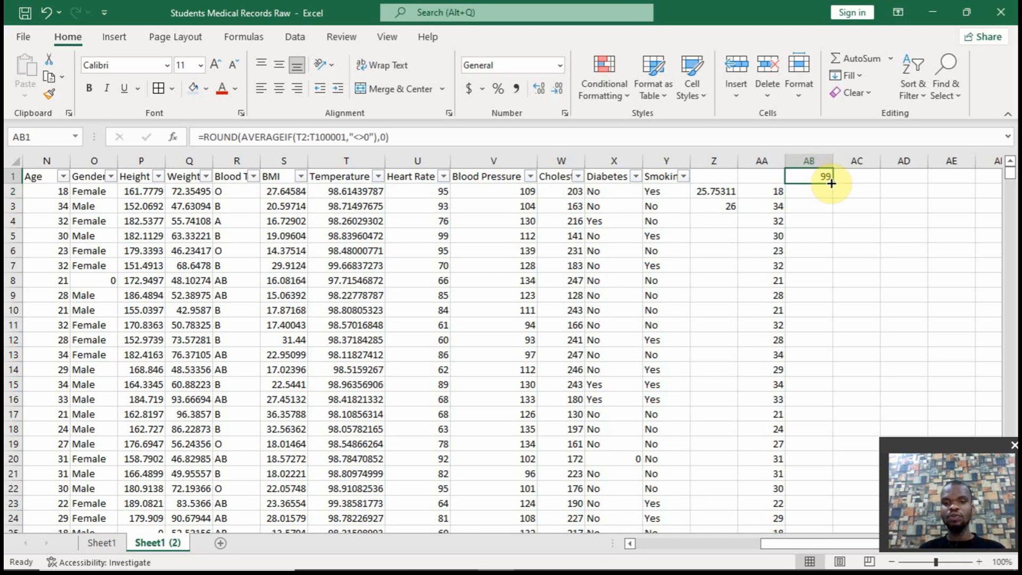
{"action": "left_click_drag", "start_coordinate": [832, 182], "coordinate": [964, 174]}
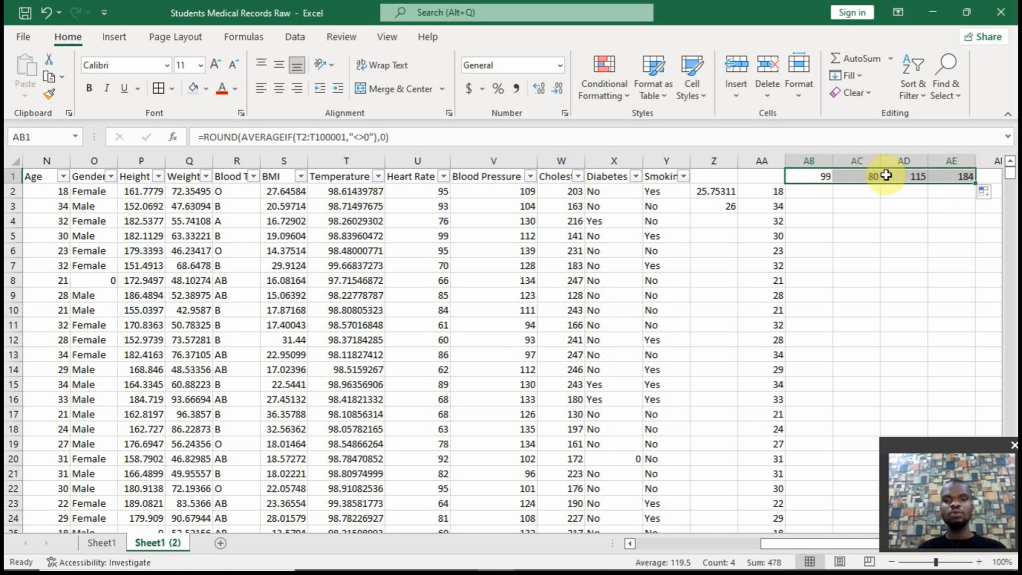
{"action": "left_click", "coordinate": [914, 175]}
{"action": "left_click", "coordinate": [871, 177]}
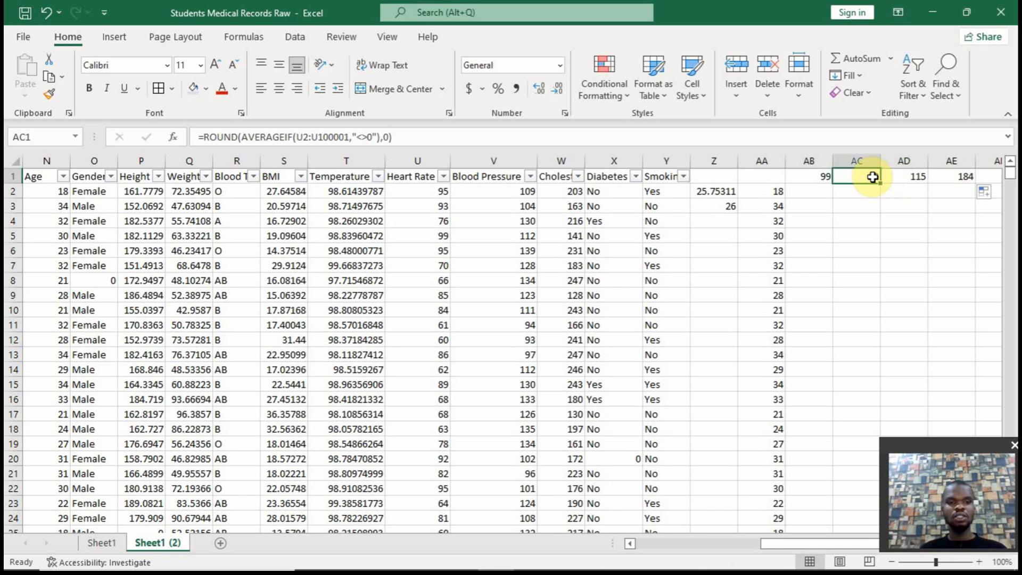
{"action": "left_click", "coordinate": [956, 175]}
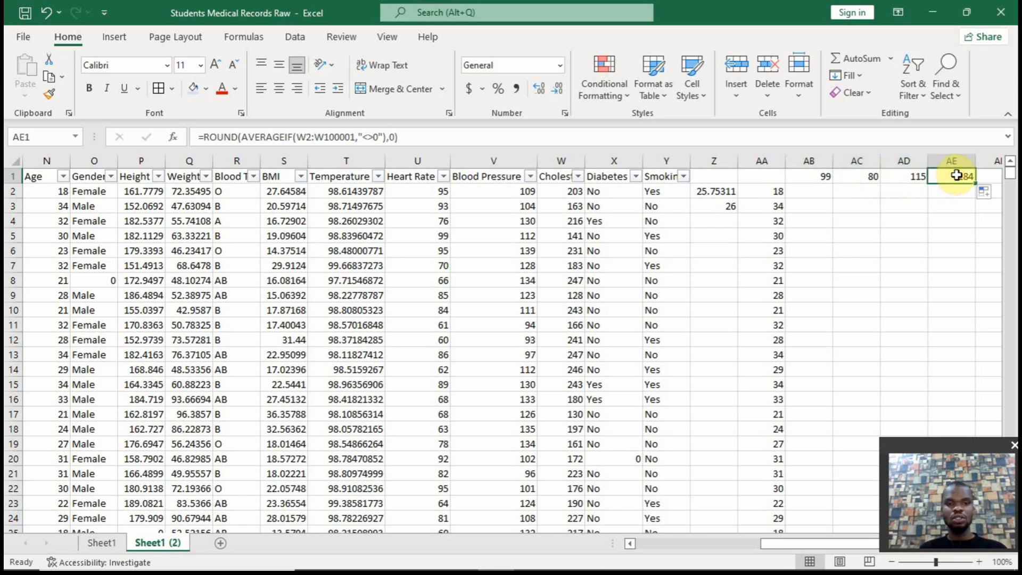
Change the ROUND digits in AB1 so that the Temperature average keeps four decimal places
{"action": "left_click", "coordinate": [818, 174]}
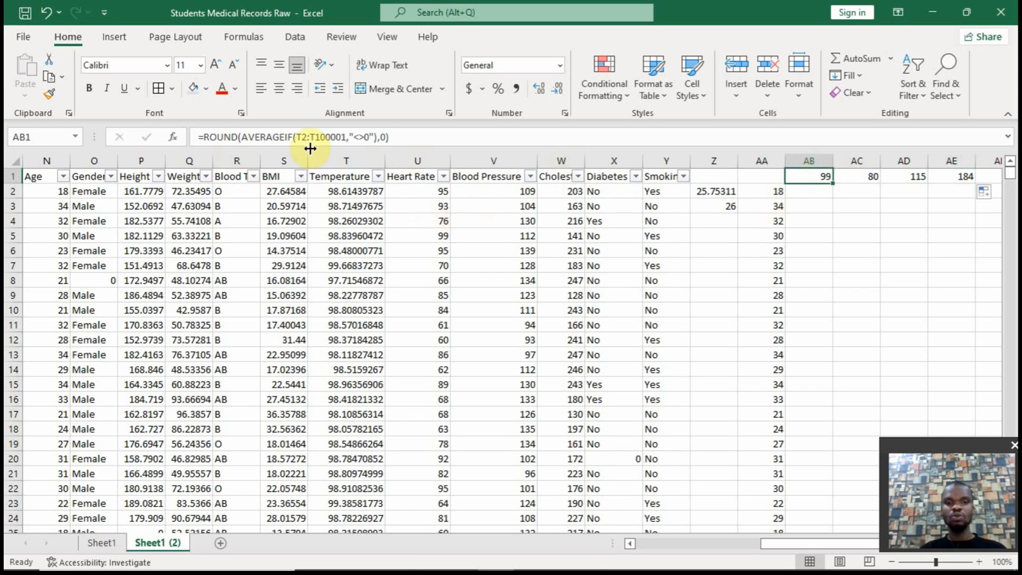
{"action": "left_click", "coordinate": [382, 138]}
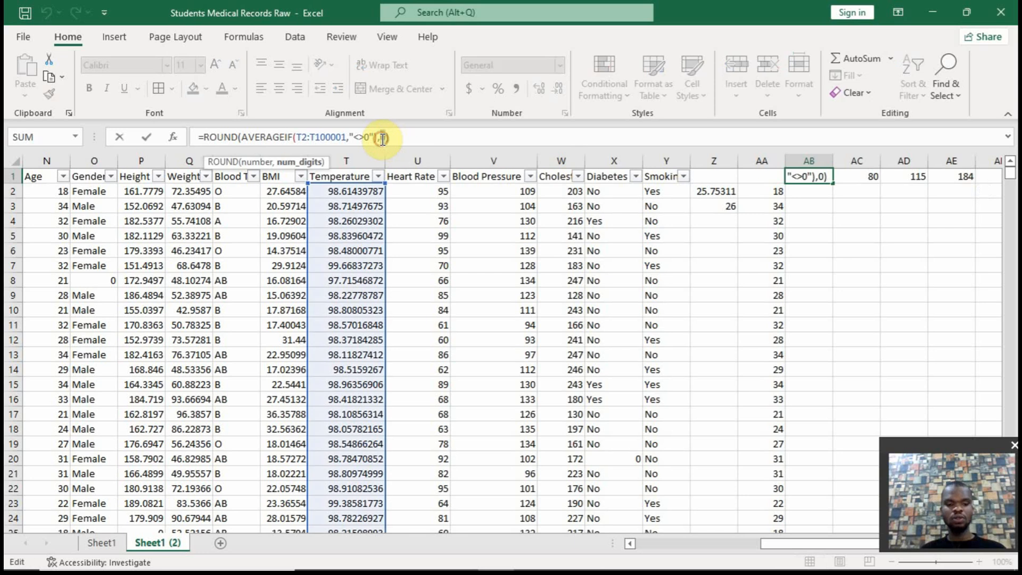
{"action": "key", "text": "Return"}
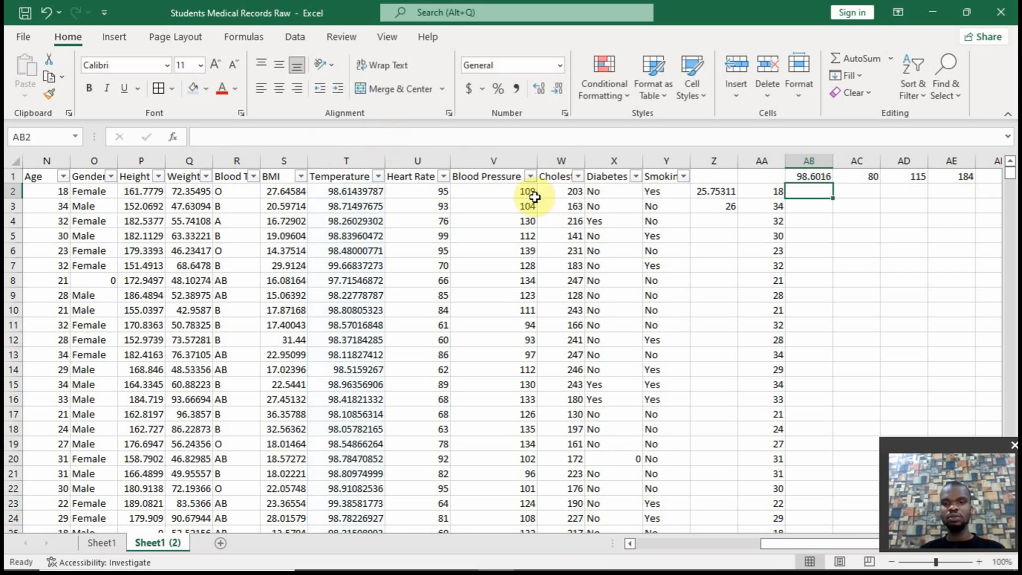
Write a formula in AB2 that replaces a zero Temperature with the average above it: =IF(T2=0,AB1,T2)
{"action": "left_click", "coordinate": [821, 191]}
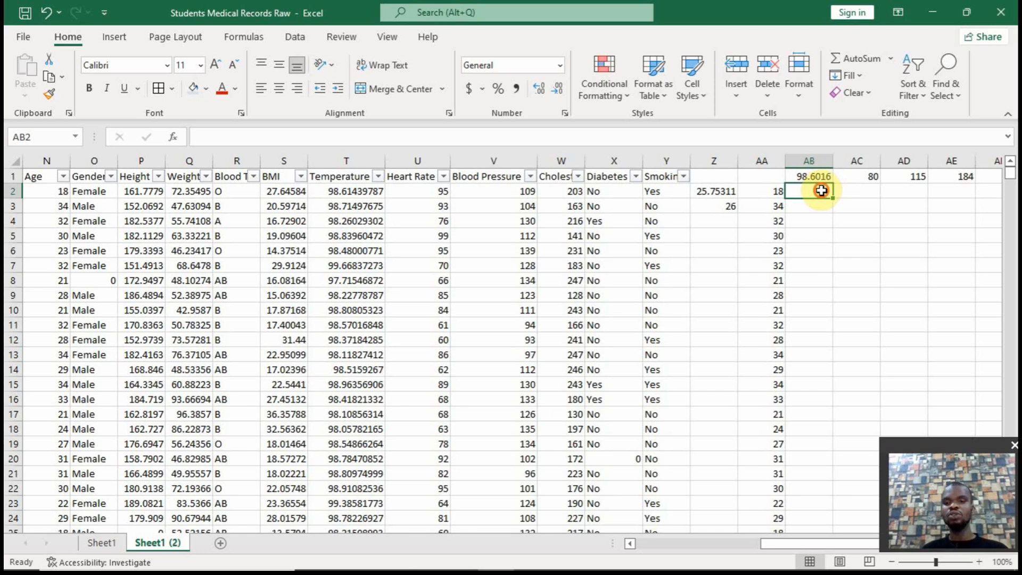
{"action": "type", "text": "=if("}
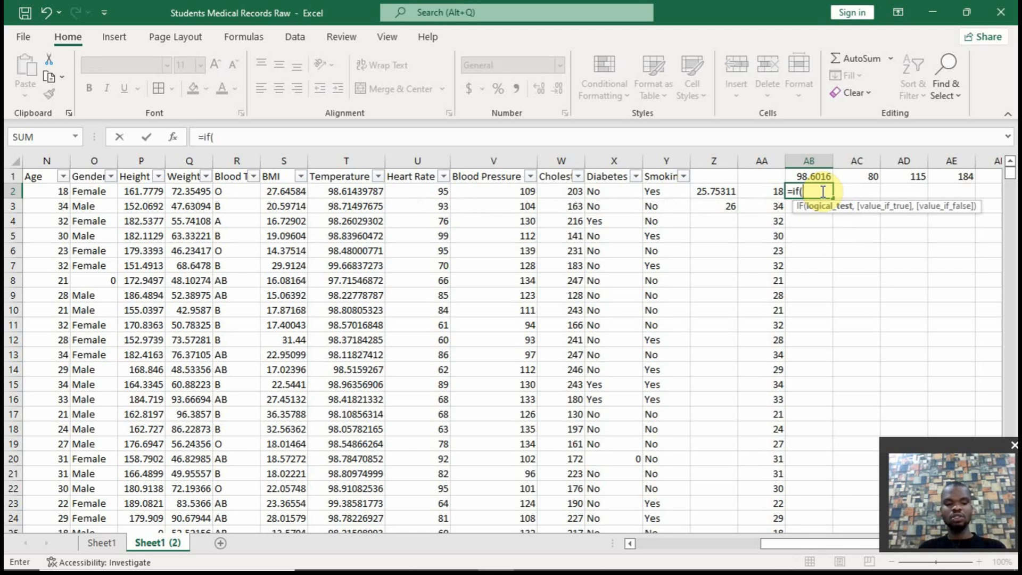
{"action": "type", "text": "t2"}
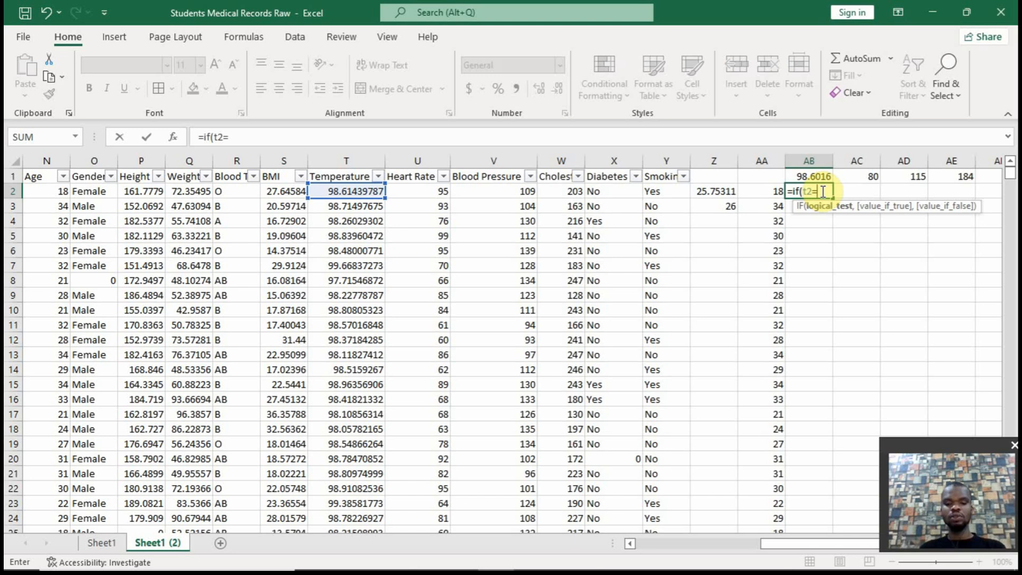
{"action": "type", "text": "=0,"}
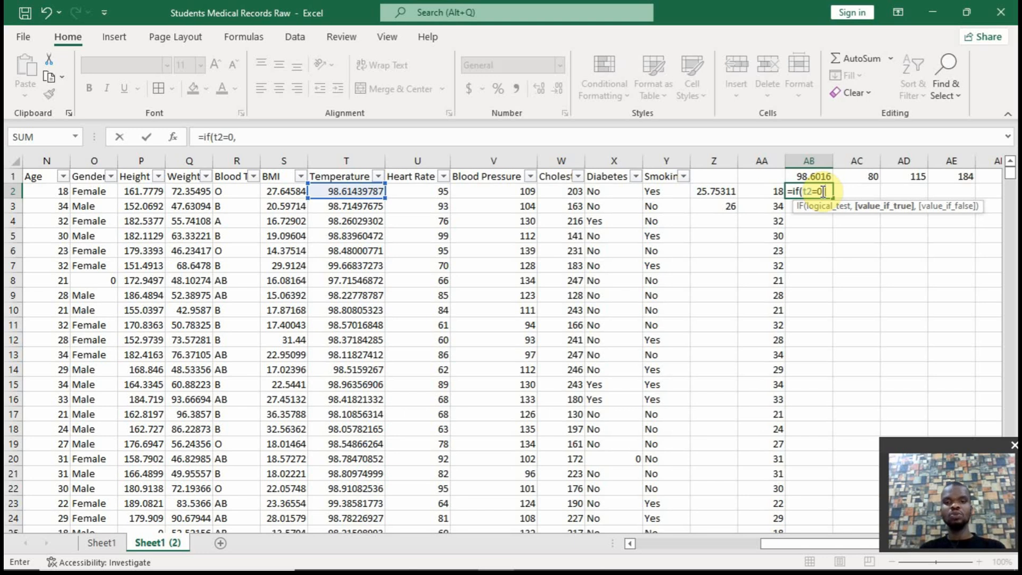
{"action": "left_click", "coordinate": [813, 177]}
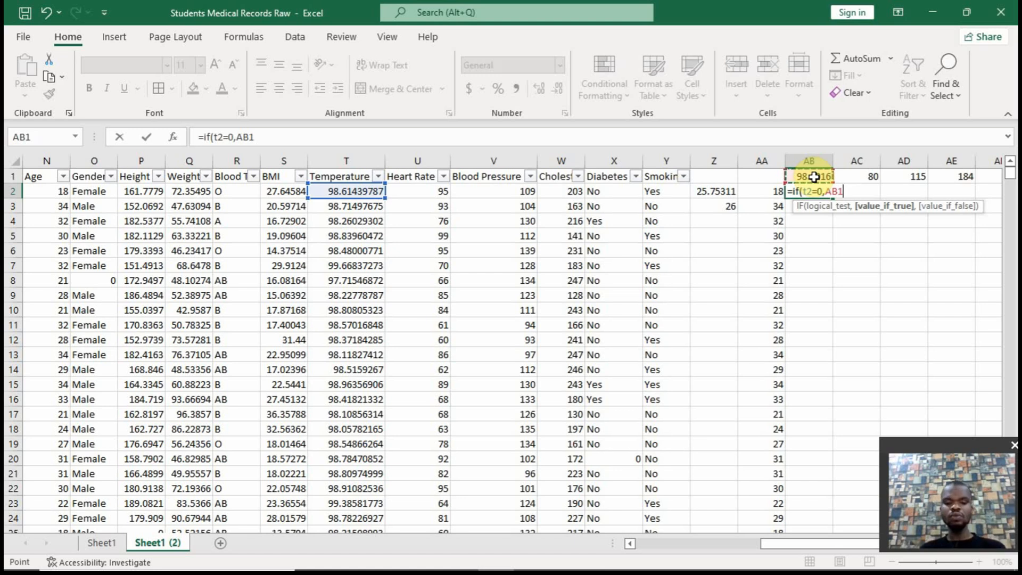
{"action": "type", "text": ")"}
{"action": "key", "text": "BackSpace"}
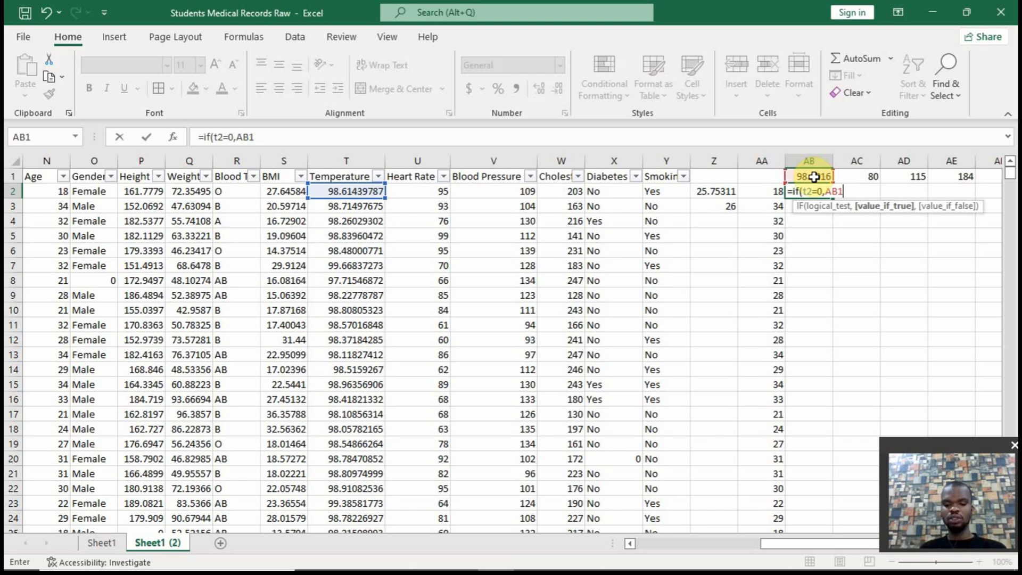
{"action": "type", "text": ",t2"}
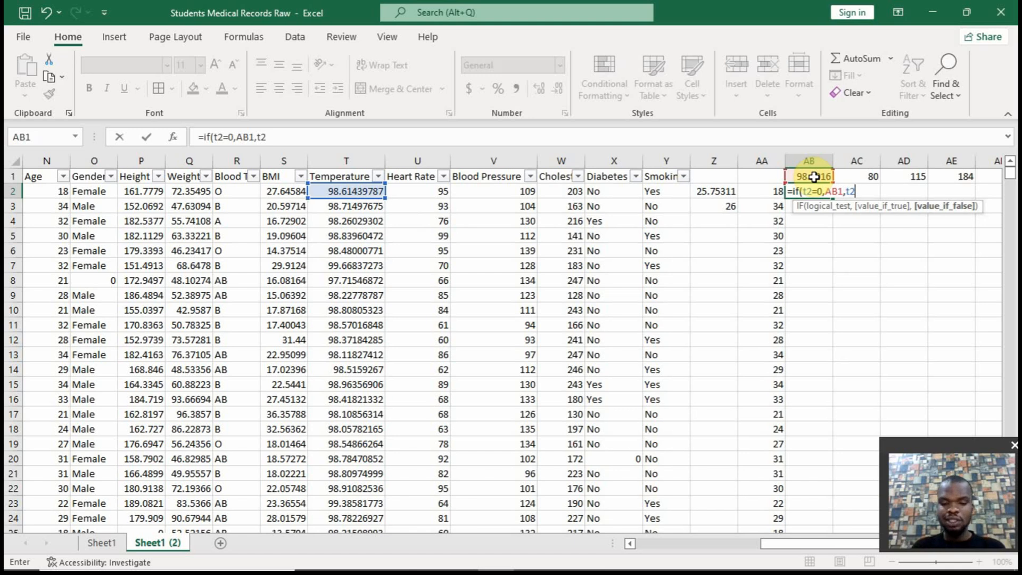
{"action": "type", "text": ")"}
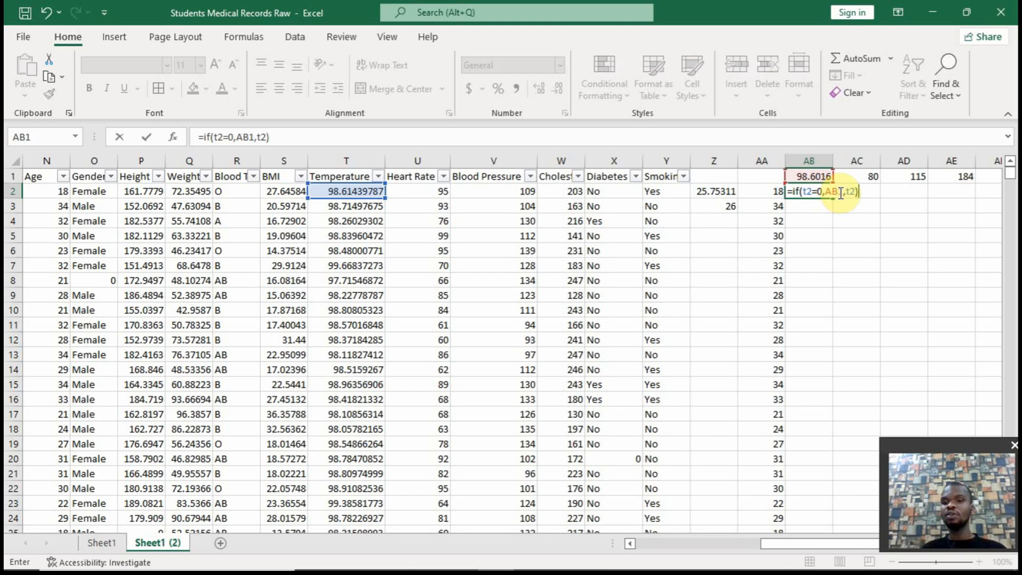
Lock the row of the average reference in the AB2 formula as AB$1 and commit it
{"action": "left_click", "coordinate": [839, 191]}
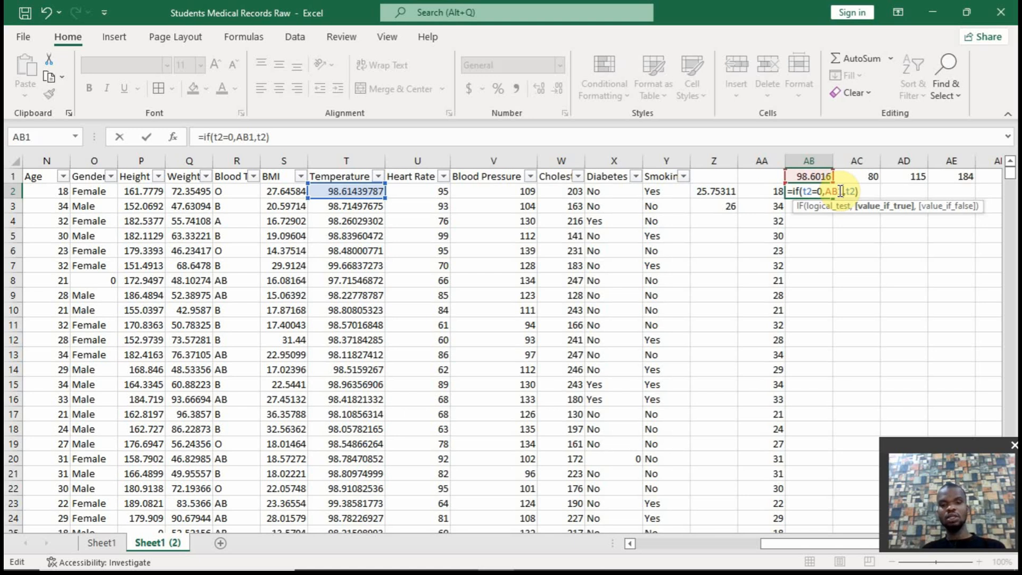
{"action": "type", "text": "$"}
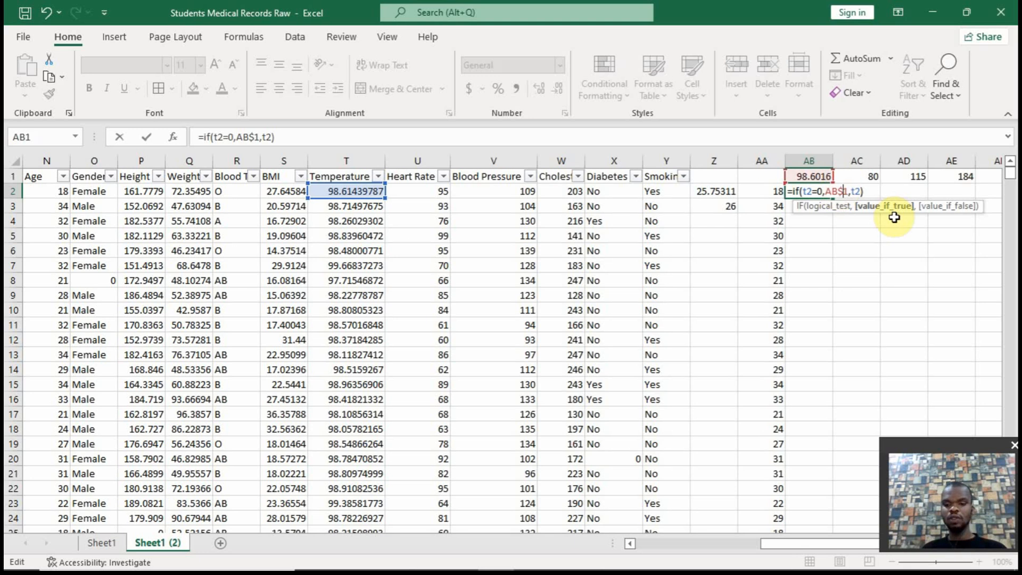
{"action": "key", "text": "Return"}
Fill the AB2 formula across to AE2 and check the cell references in the AE2 and AD2 copies
{"action": "left_click", "coordinate": [823, 193]}
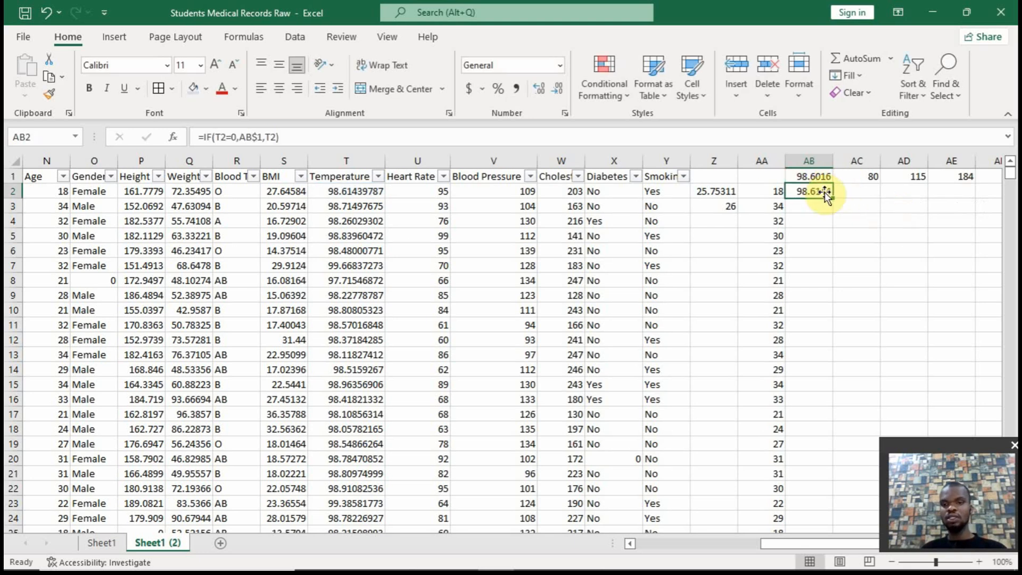
{"action": "left_click_drag", "start_coordinate": [832, 197], "coordinate": [968, 189]}
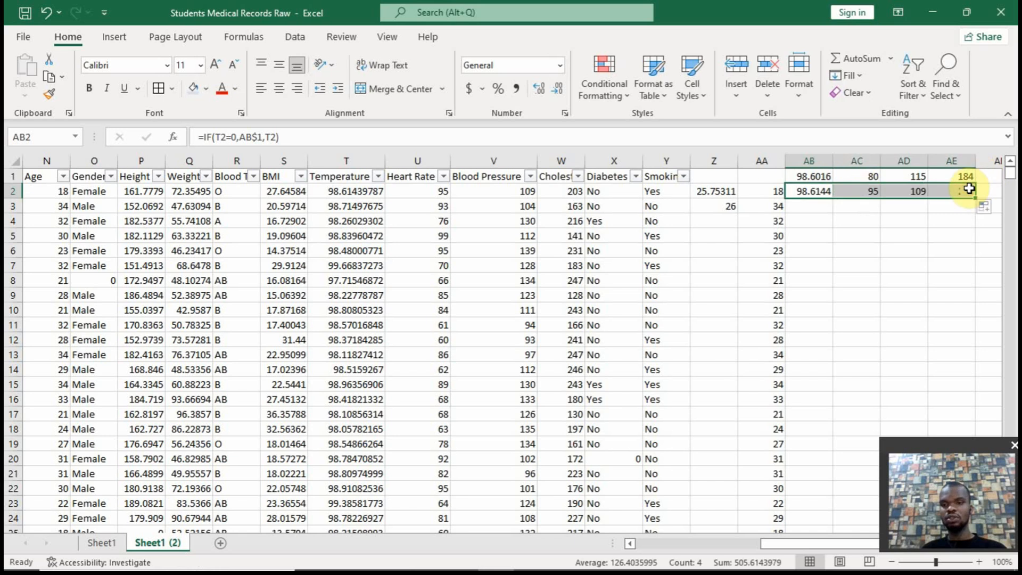
{"action": "left_click", "coordinate": [967, 189]}
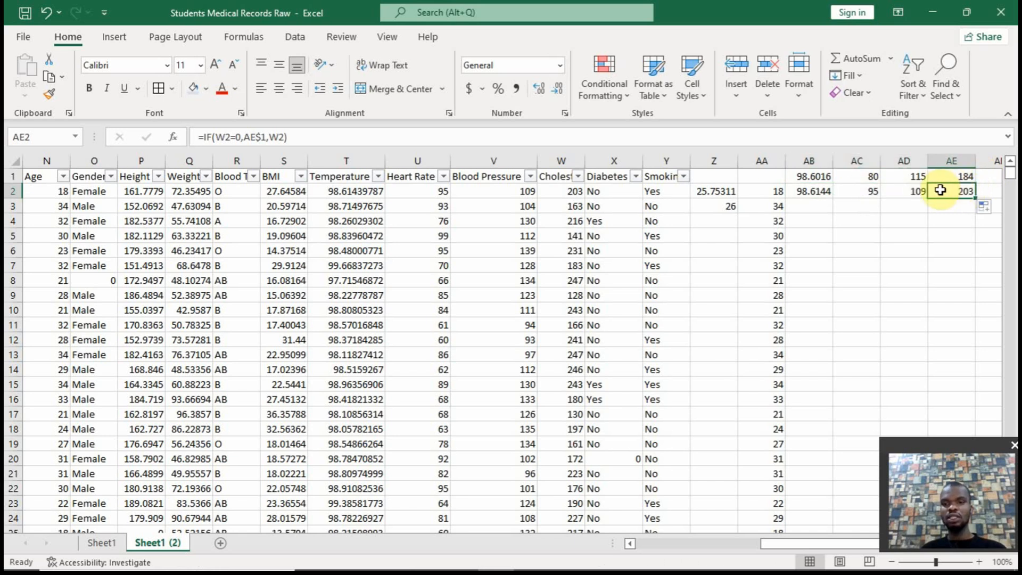
{"action": "double_click", "coordinate": [953, 192]}
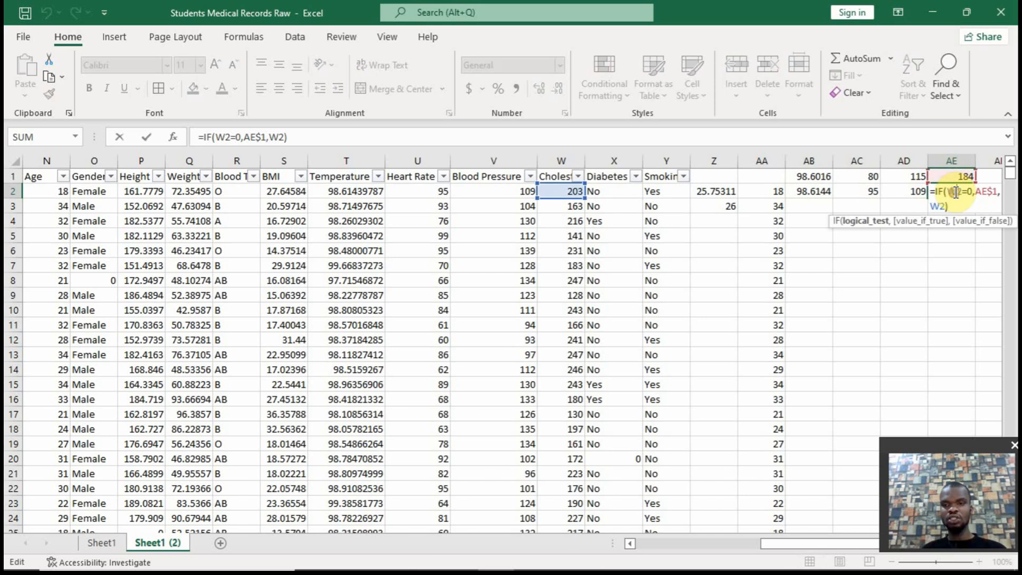
{"action": "left_click", "coordinate": [913, 192]}
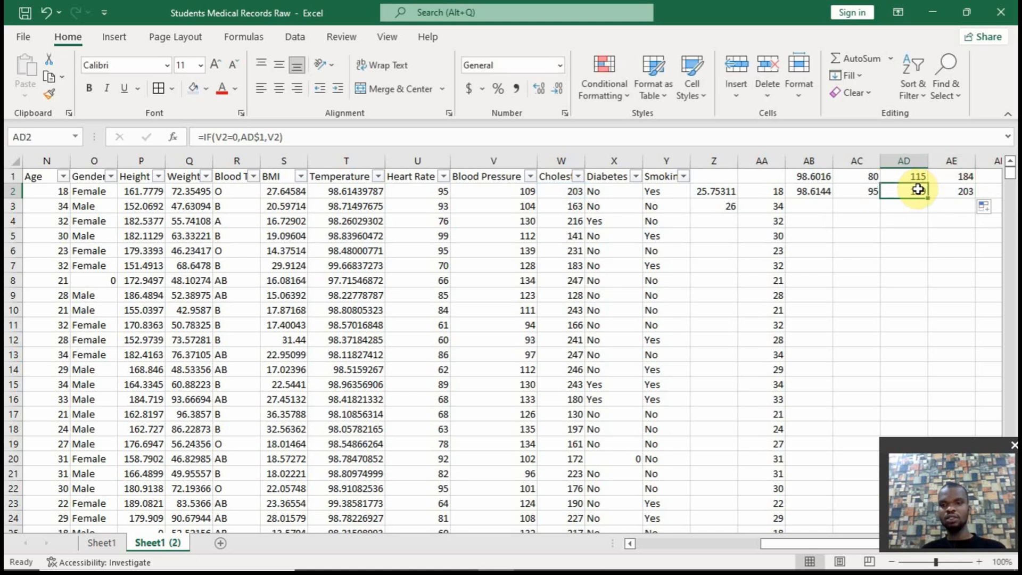
{"action": "double_click", "coordinate": [919, 190]}
{"action": "key", "text": "Escape"}
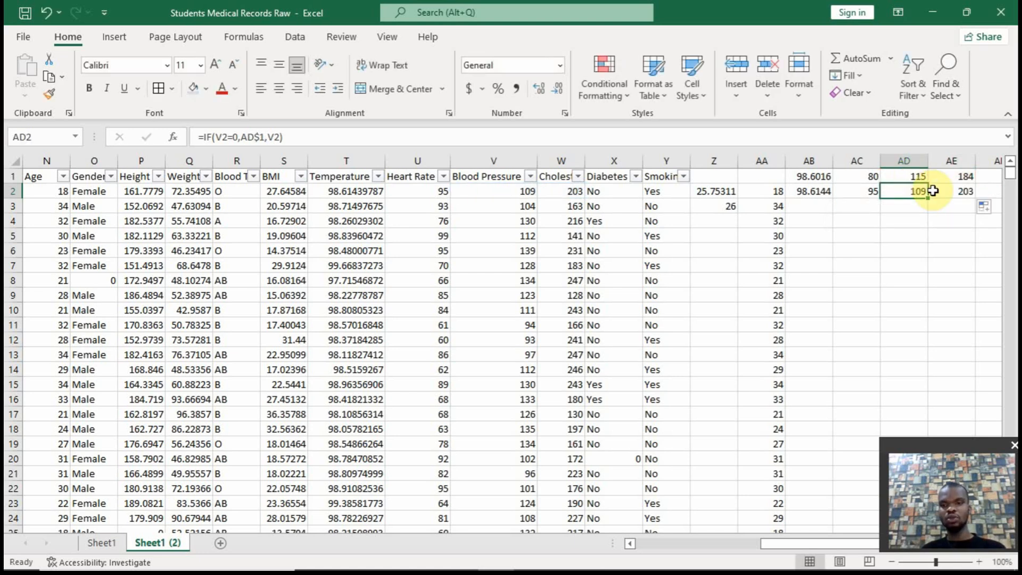
Fill the Cholesterol formula from AE2 down to AE4 and check which cells the AE3 copy refers to
{"action": "left_click", "coordinate": [951, 190]}
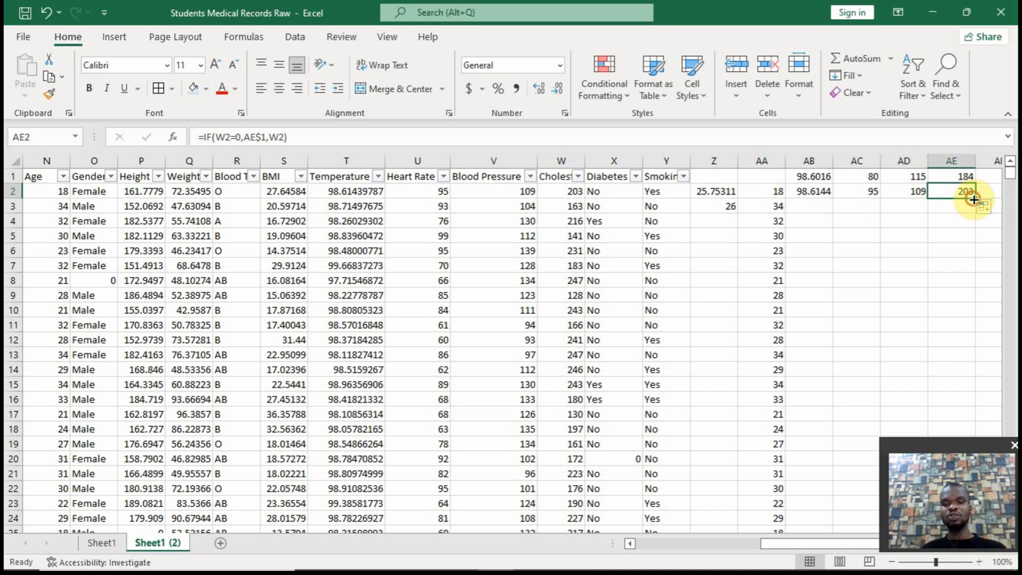
{"action": "left_click_drag", "start_coordinate": [973, 197], "coordinate": [971, 224]}
{"action": "left_click", "coordinate": [967, 207]}
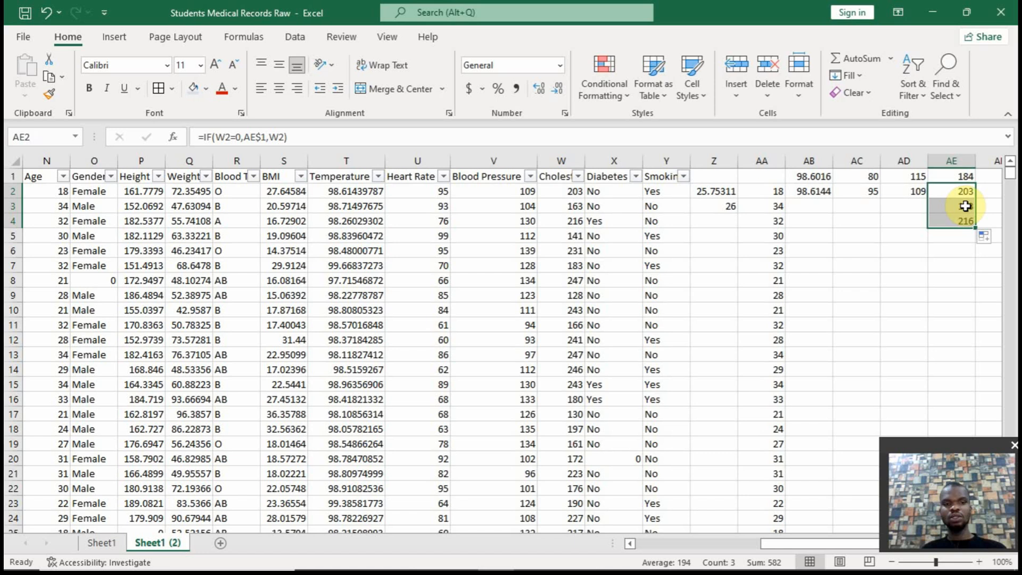
{"action": "double_click", "coordinate": [967, 207]}
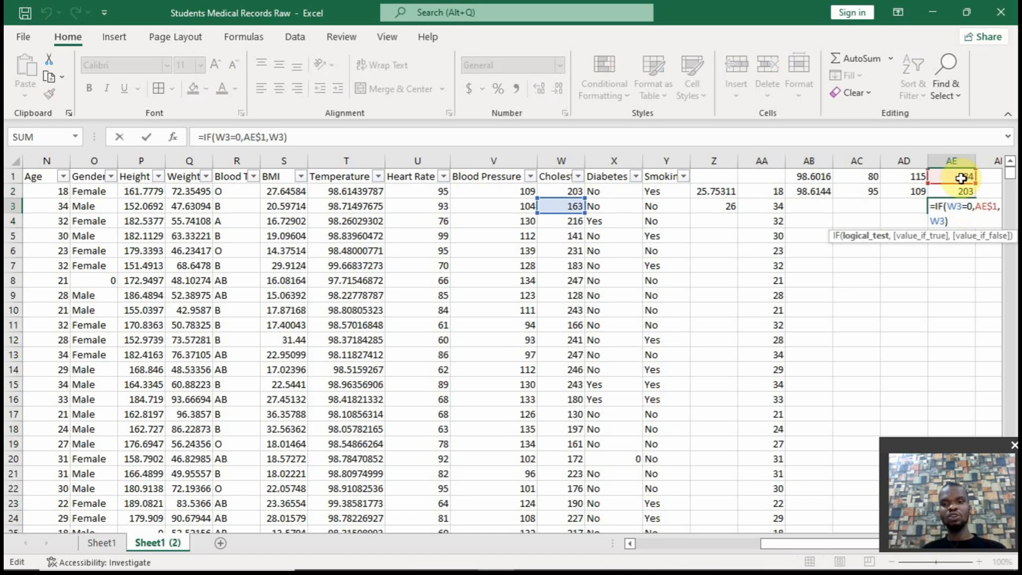
{"action": "key", "text": "Escape"}
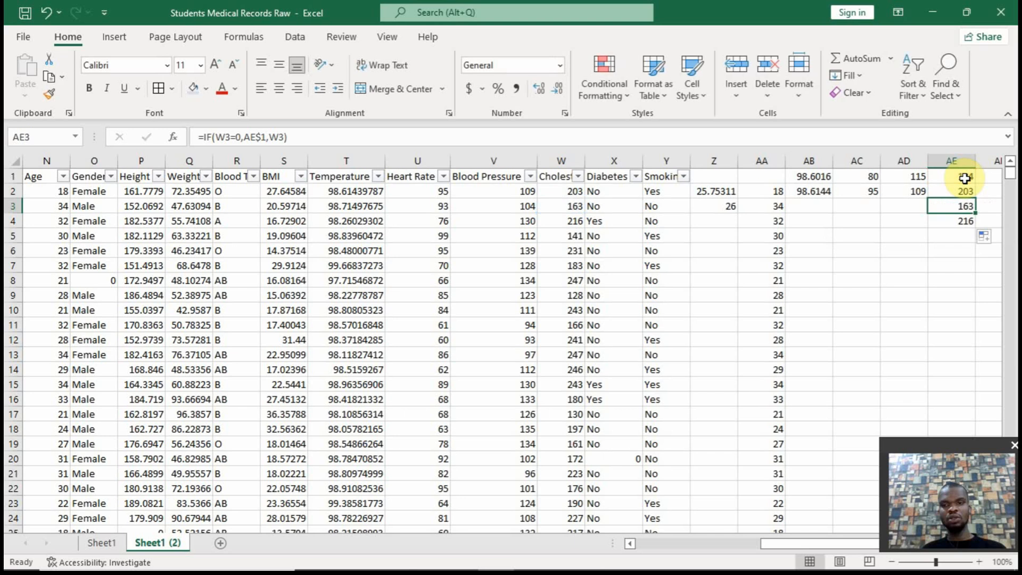
Fill the Blood Pressure formula from AD2 down to AD5 and check the references in AD1 and AD4
{"action": "left_click", "coordinate": [914, 194]}
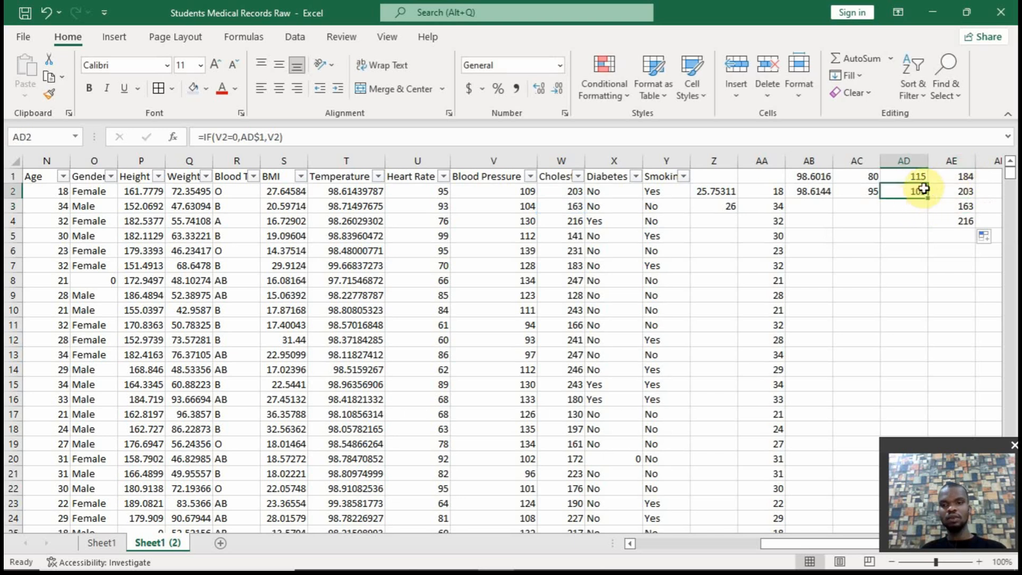
{"action": "left_click_drag", "start_coordinate": [941, 202], "coordinate": [926, 239]}
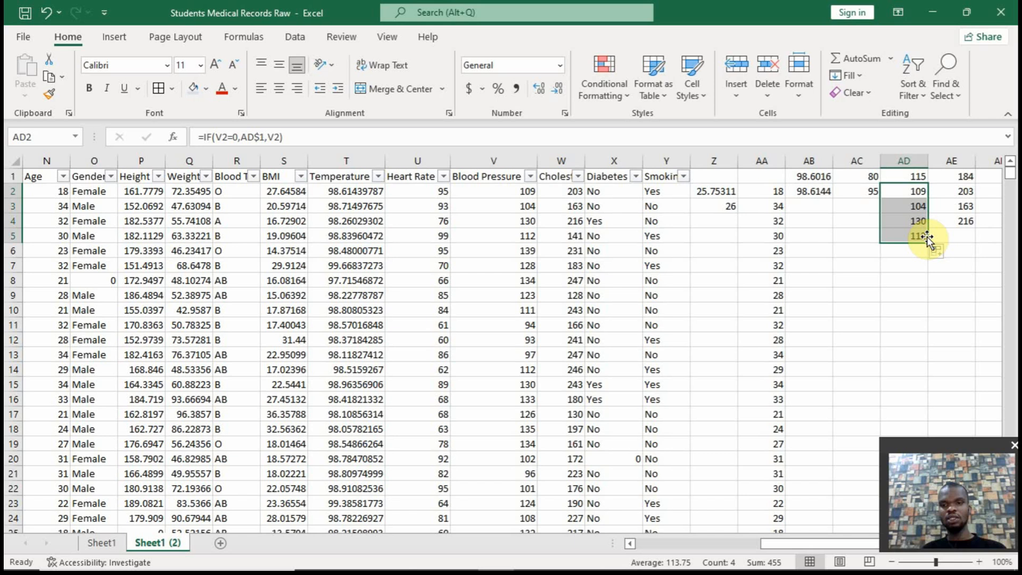
{"action": "double_click", "coordinate": [914, 176]}
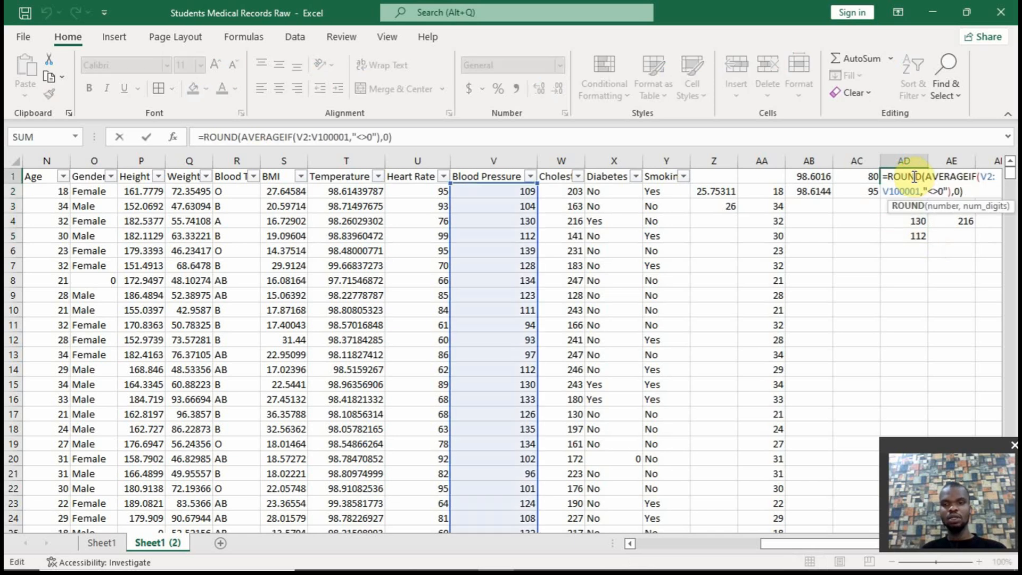
{"action": "key", "text": "Escape"}
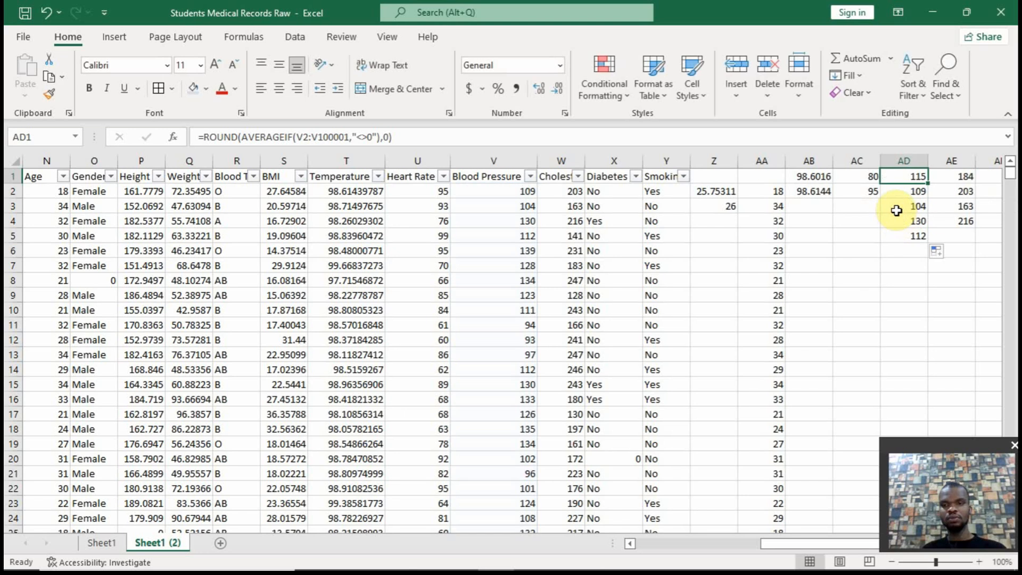
{"action": "left_click", "coordinate": [904, 220]}
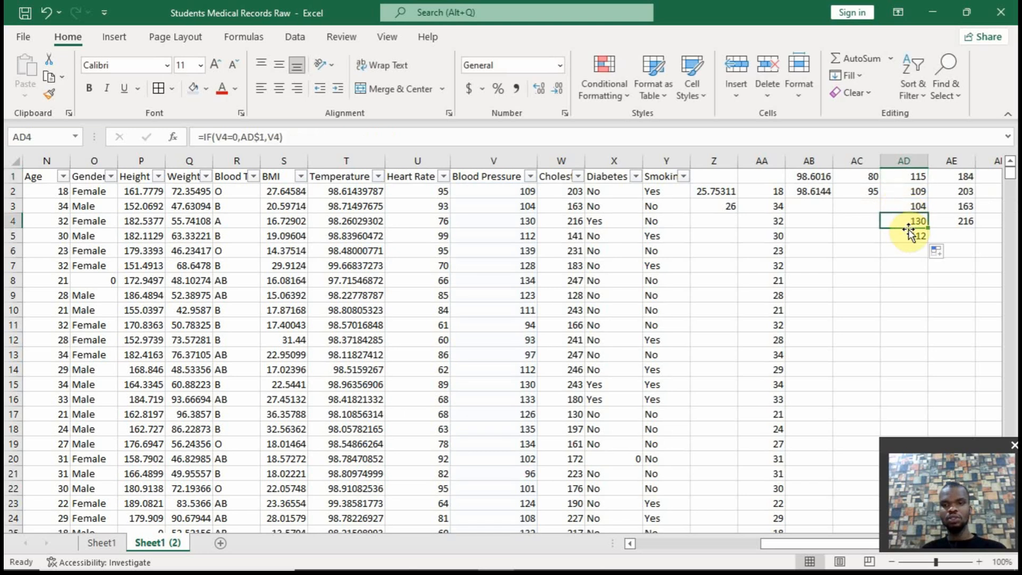
{"action": "double_click", "coordinate": [910, 222]}
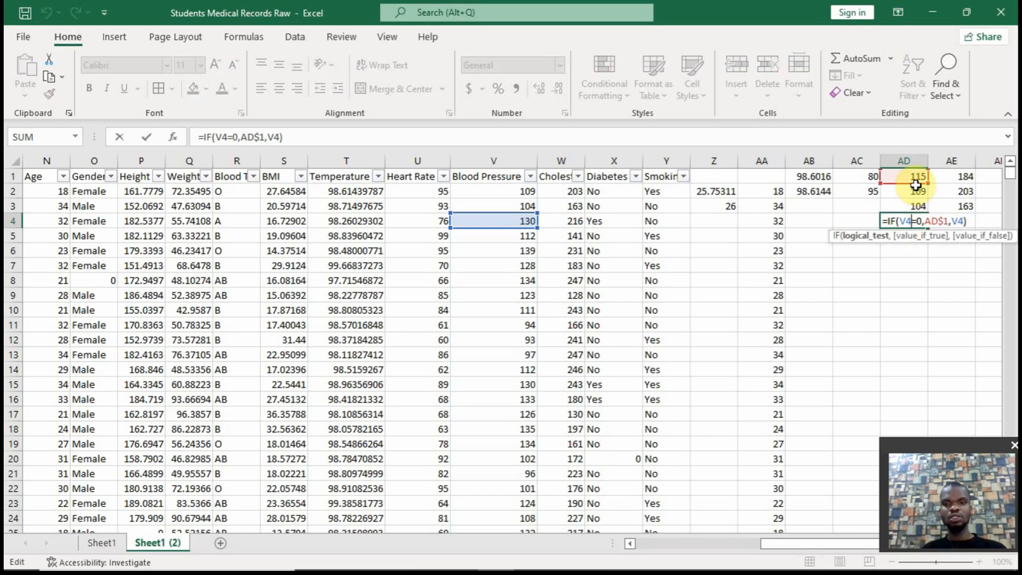
{"action": "key", "text": "ctrl+Return"}
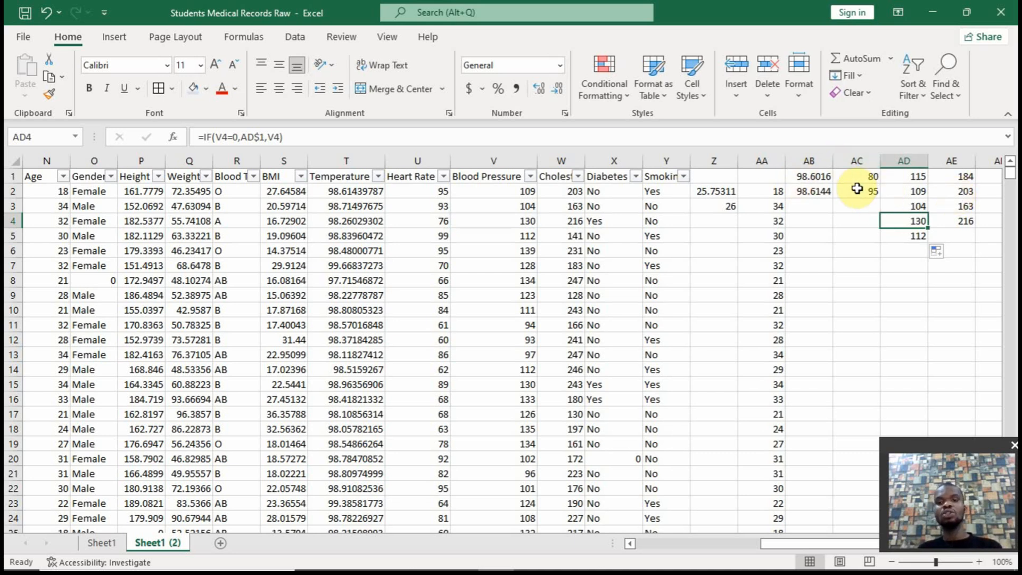
Fill the zero-replacement formulas in columns AB, AC, AD and AE down to the last data row
{"action": "left_click", "coordinate": [824, 193]}
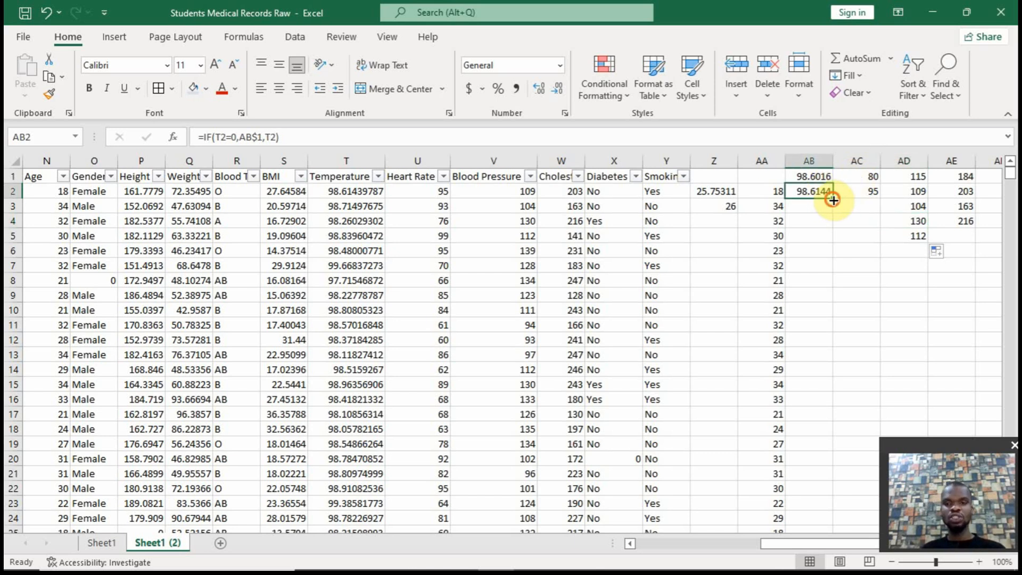
{"action": "double_click", "coordinate": [834, 200]}
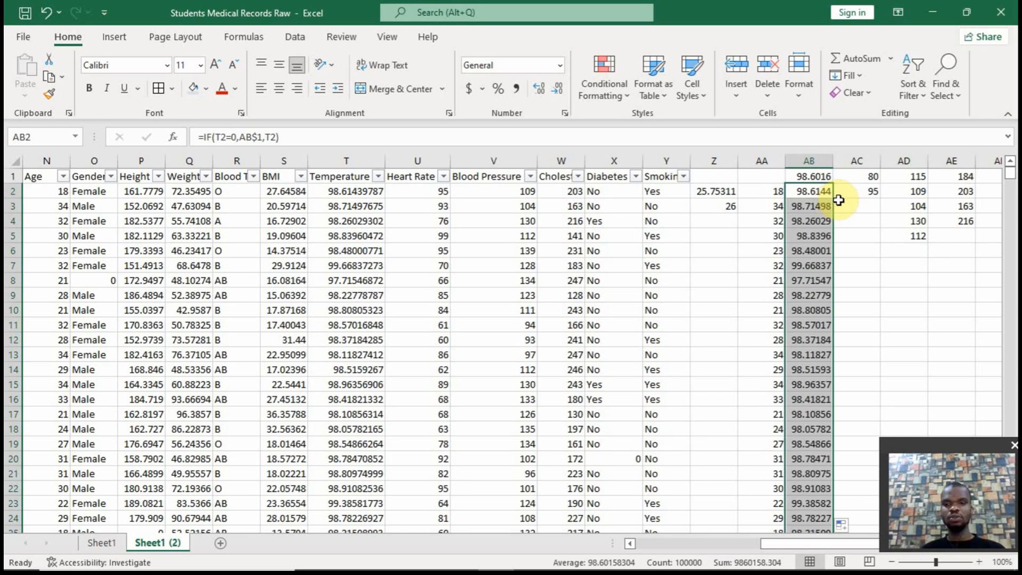
{"action": "left_click", "coordinate": [865, 192]}
{"action": "double_click", "coordinate": [882, 198]}
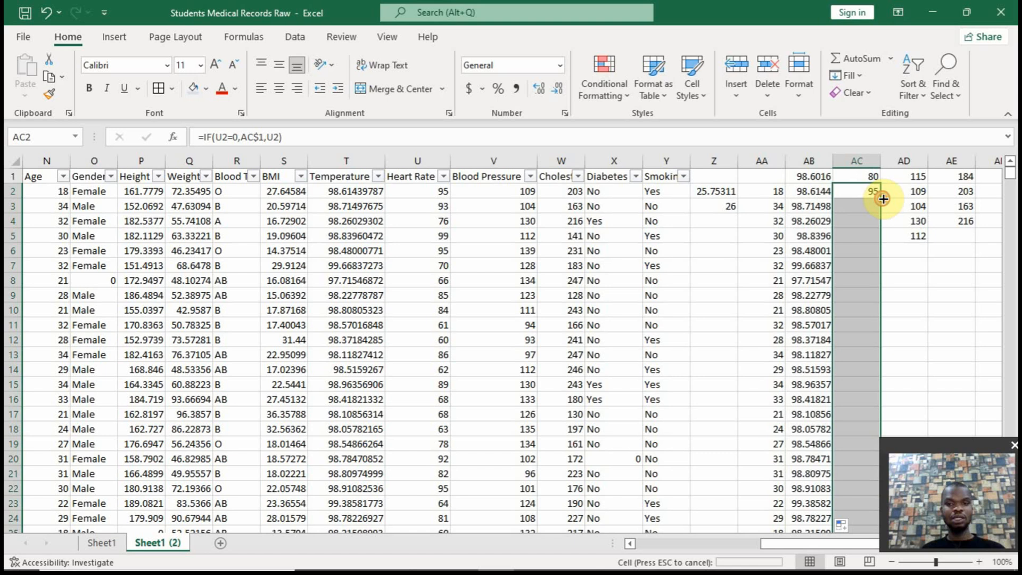
{"action": "left_click", "coordinate": [918, 235]}
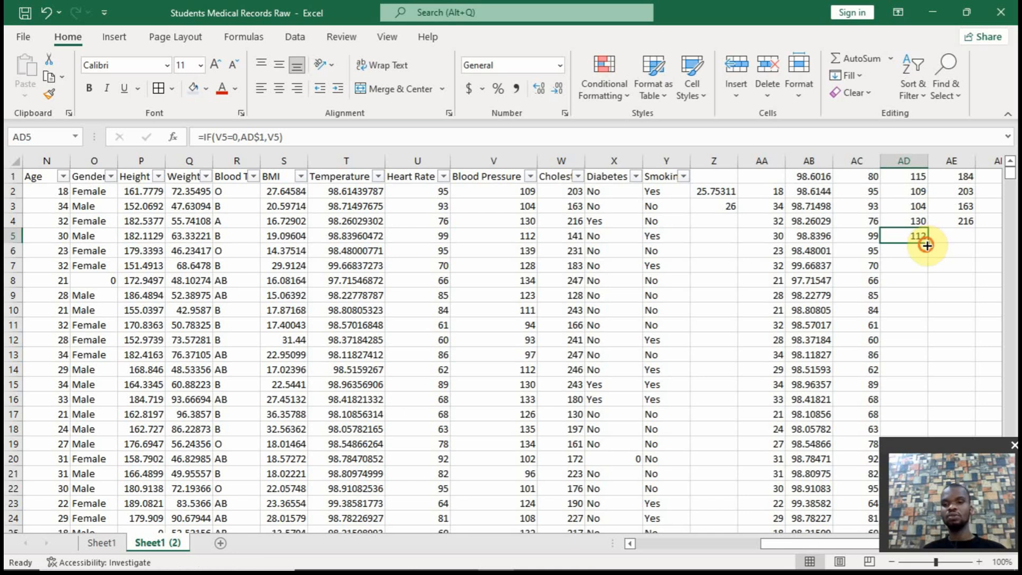
{"action": "double_click", "coordinate": [927, 244]}
{"action": "left_click", "coordinate": [966, 221]}
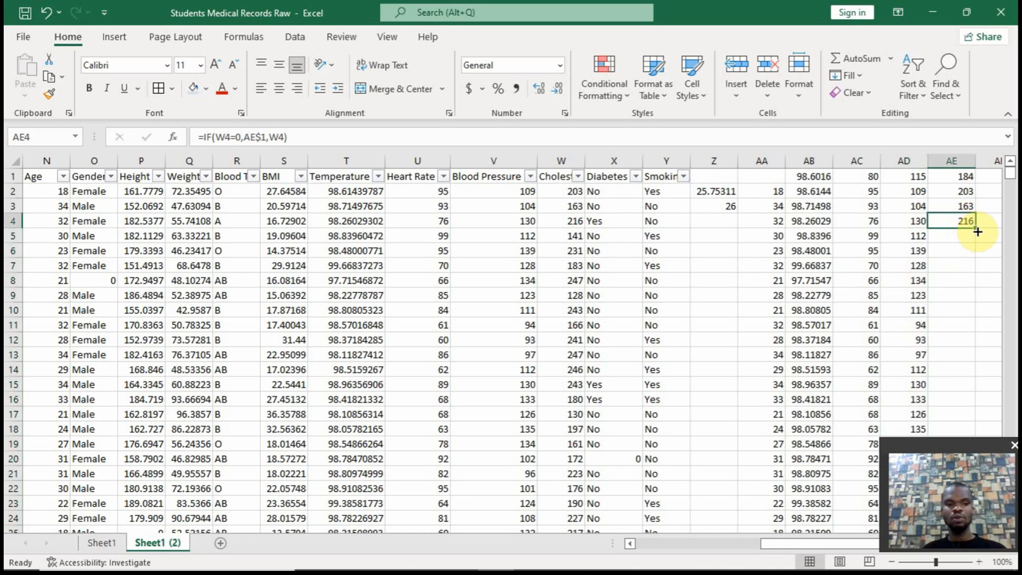
{"action": "double_click", "coordinate": [977, 232]}
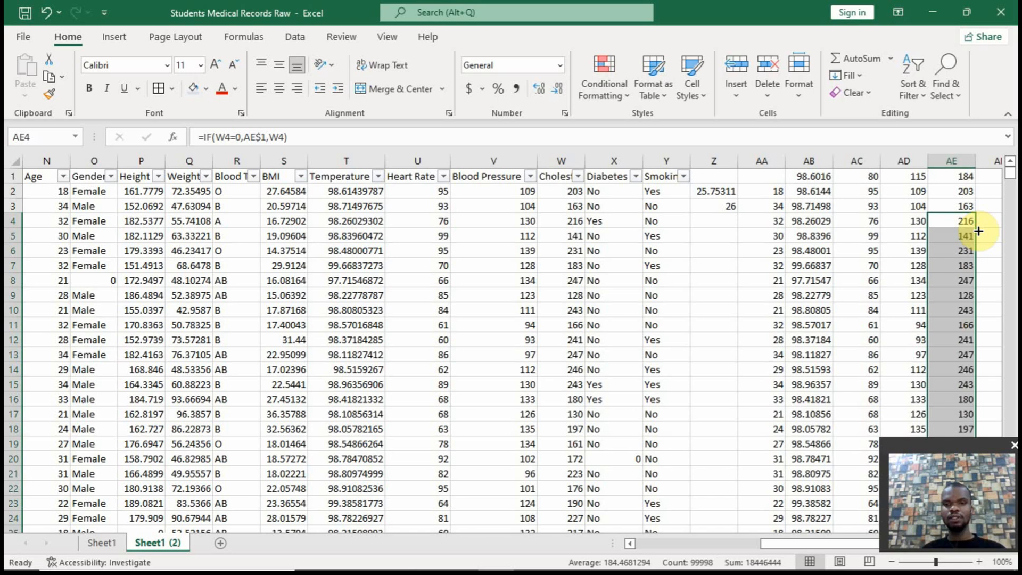
{"action": "left_click", "coordinate": [775, 191]}
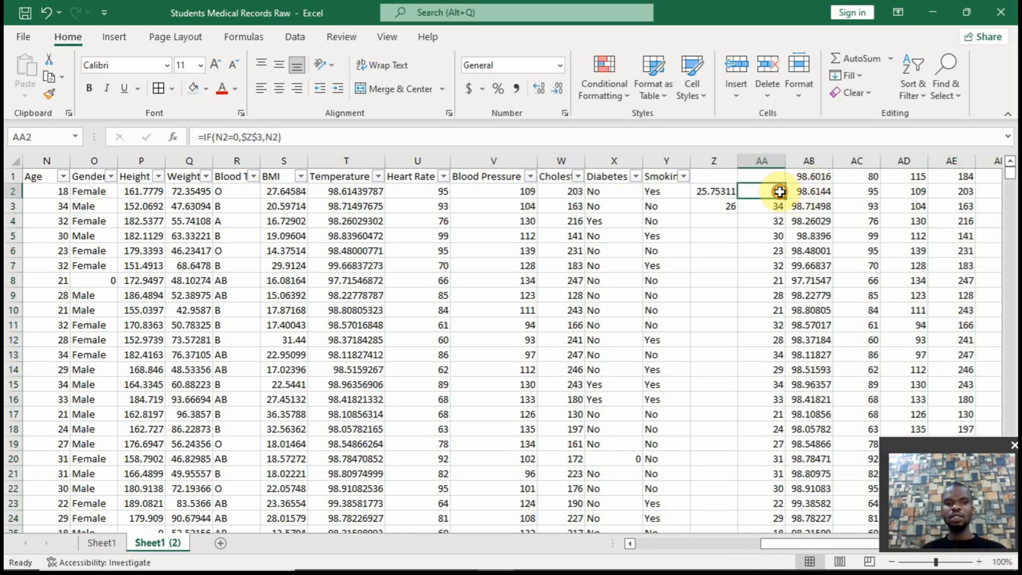
{"action": "left_click_drag", "start_coordinate": [782, 191], "coordinate": [945, 191]}
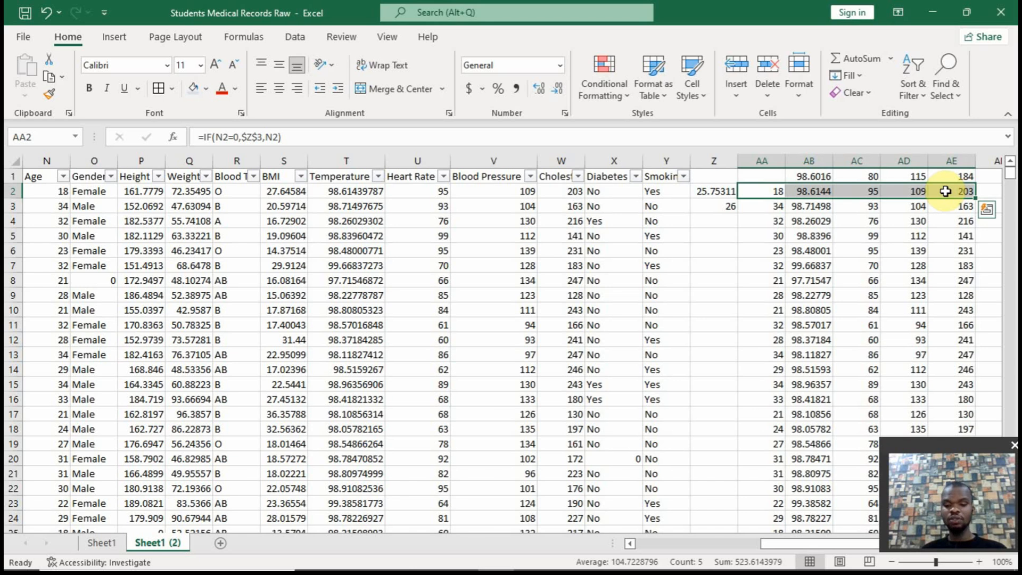
{"action": "key", "text": "ctrl+shift+Down"}
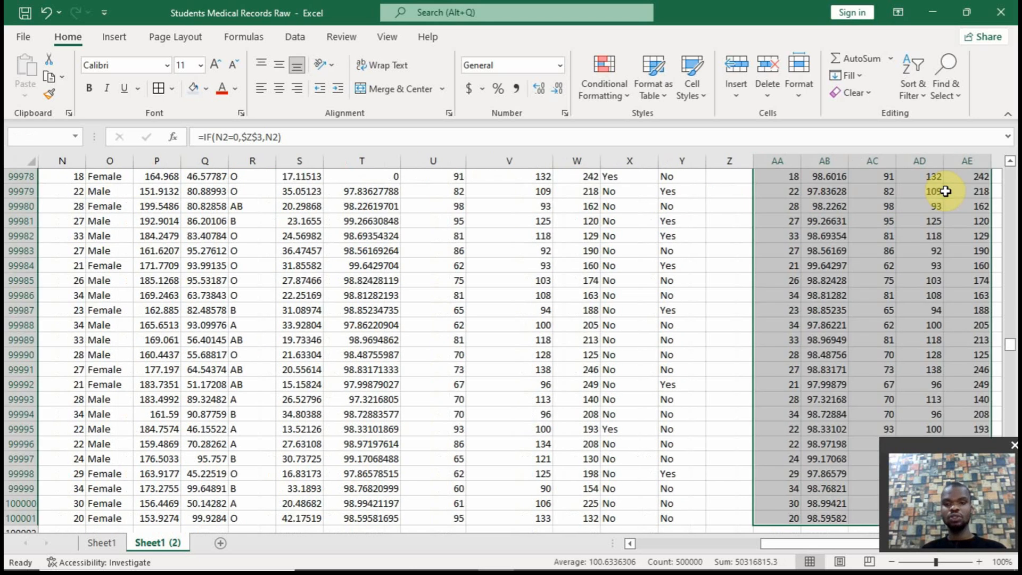
{"action": "key", "text": "ctrl+q"}
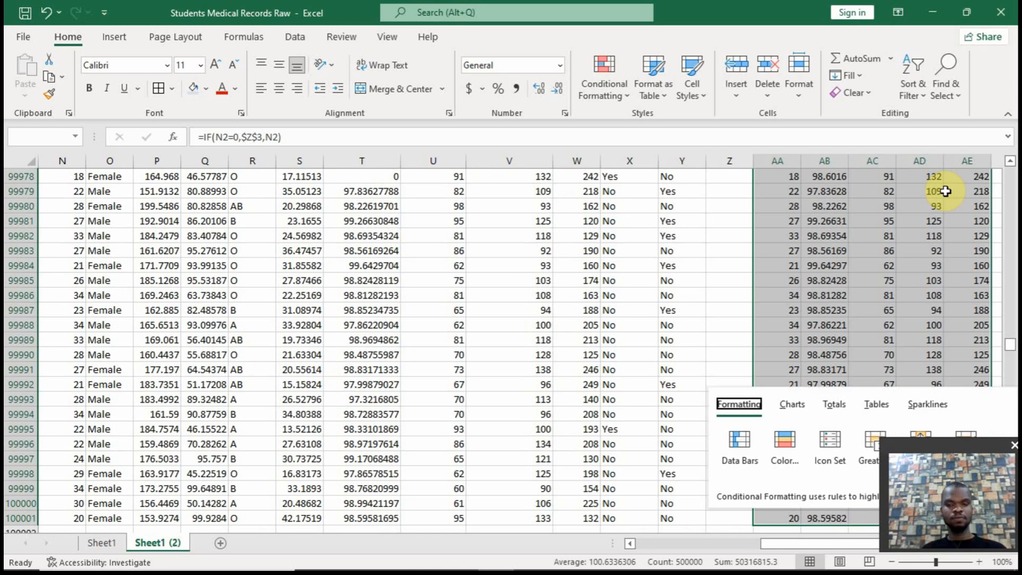
{"action": "left_click", "coordinate": [904, 233]}
{"action": "key", "text": "ctrl+Up"}
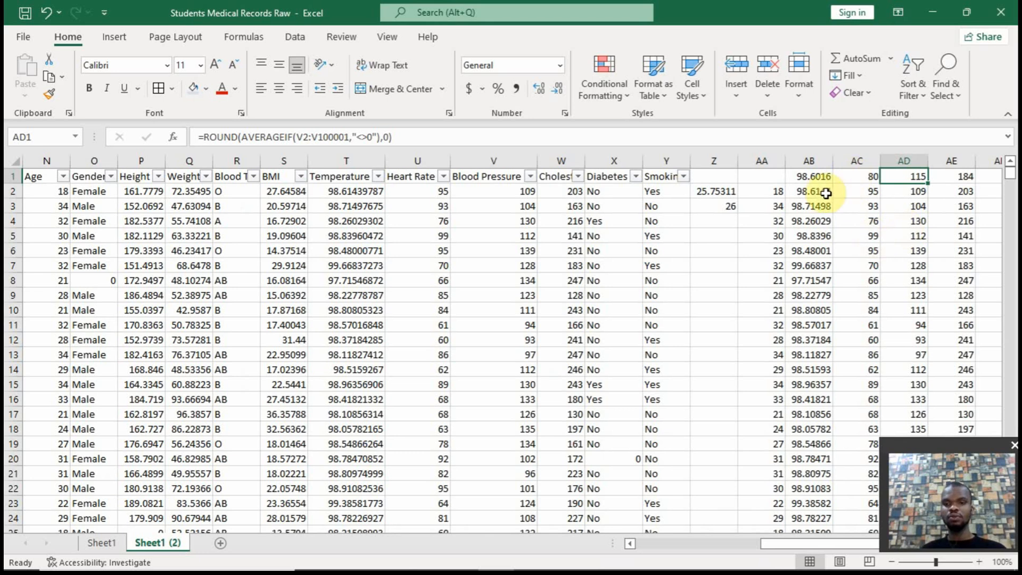
Try to copy AB2:AE100001 as values only onto S2:V100001, and undo the copy
{"action": "left_click_drag", "start_coordinate": [808, 191], "coordinate": [947, 192]}
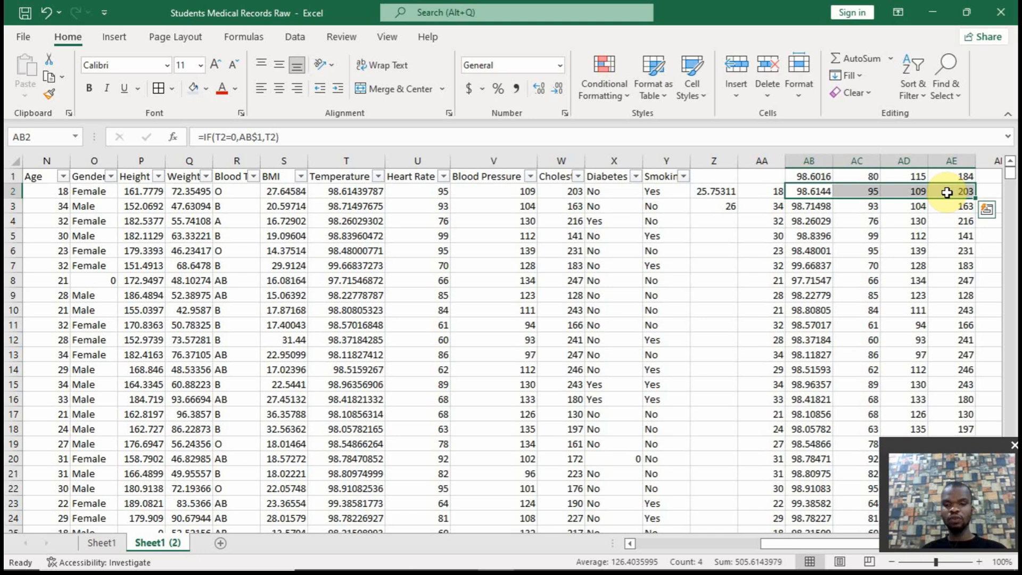
{"action": "key", "text": "ctrl+shift+Down"}
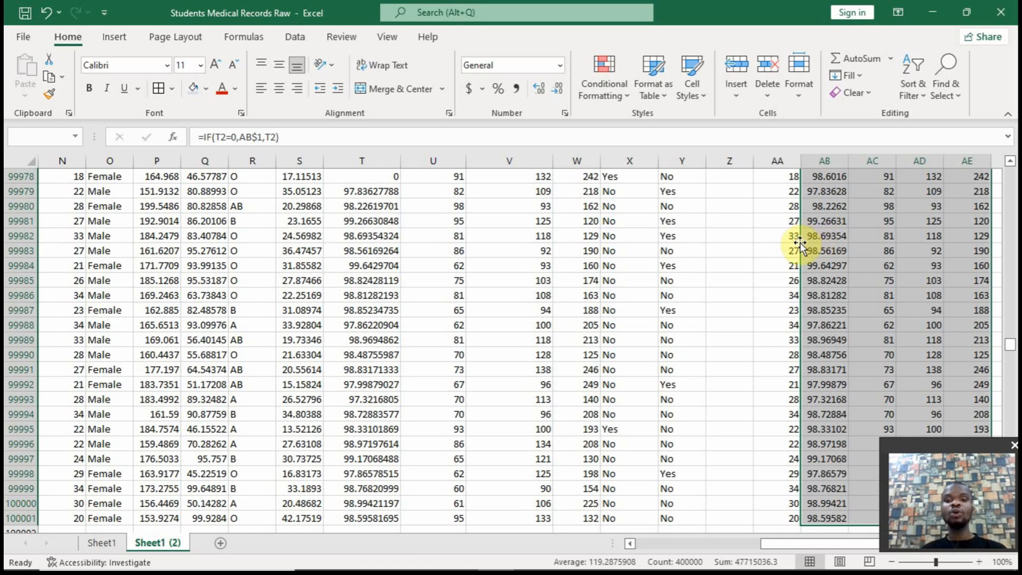
{"action": "left_click_drag", "start_coordinate": [800, 245], "coordinate": [304, 260]}
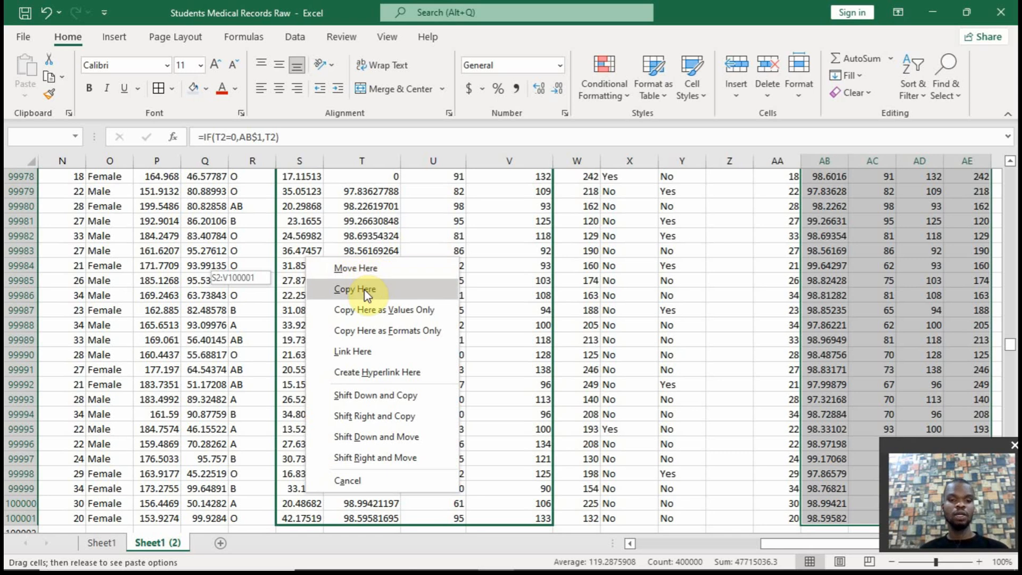
{"action": "left_click", "coordinate": [405, 313]}
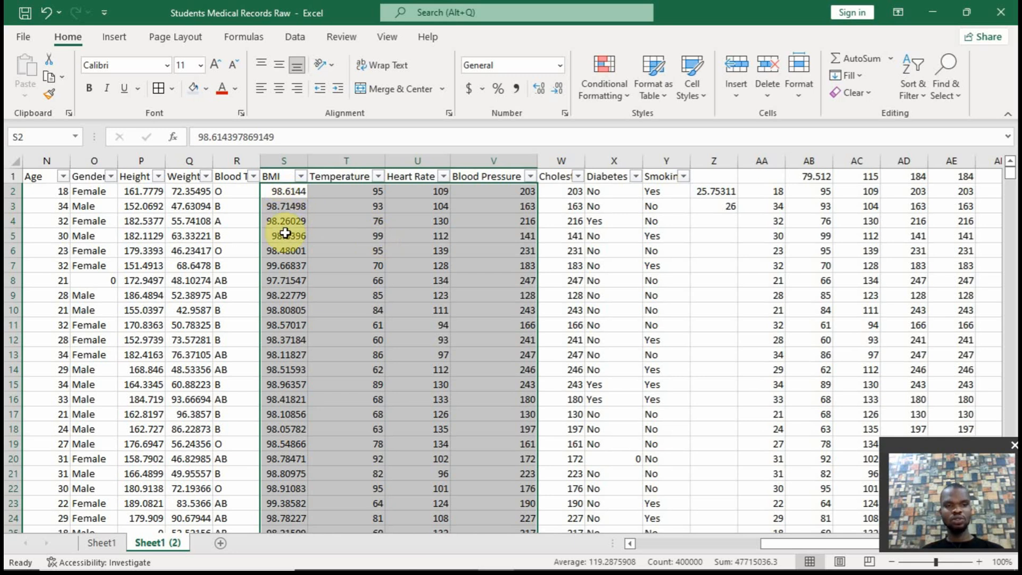
{"action": "key", "text": "ctrl+z"}
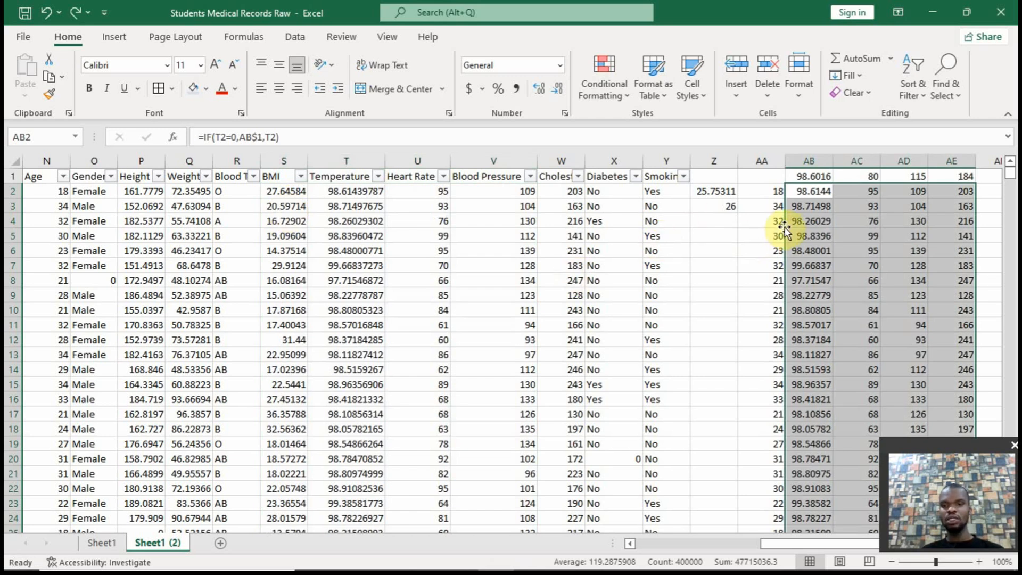
Copy the zero-replacement results in AB2:AE100001 as values only onto the Temperature through Cholesterol columns, T2:W100001
{"action": "left_click_drag", "start_coordinate": [786, 228], "coordinate": [358, 215]}
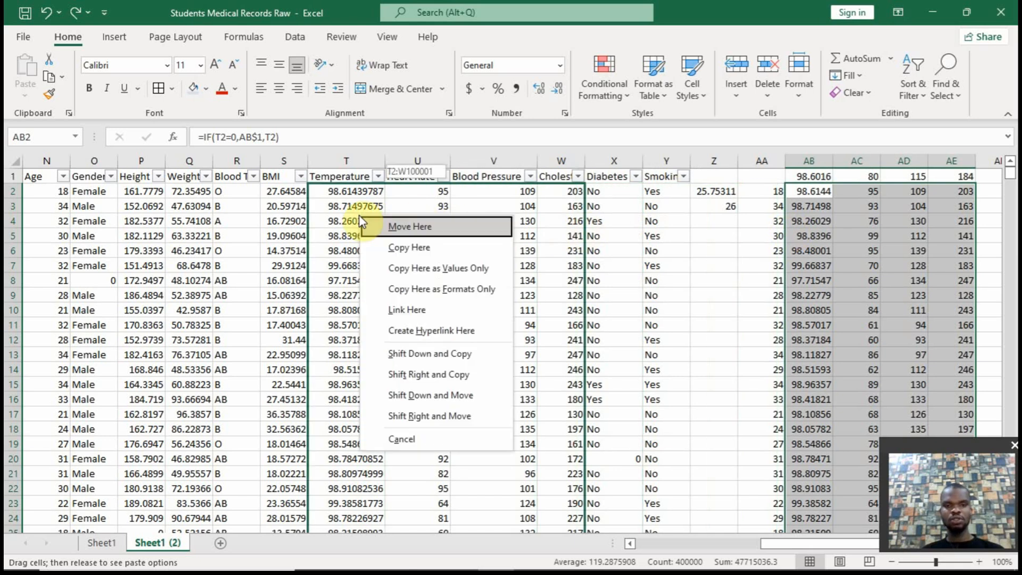
{"action": "left_click", "coordinate": [397, 264]}
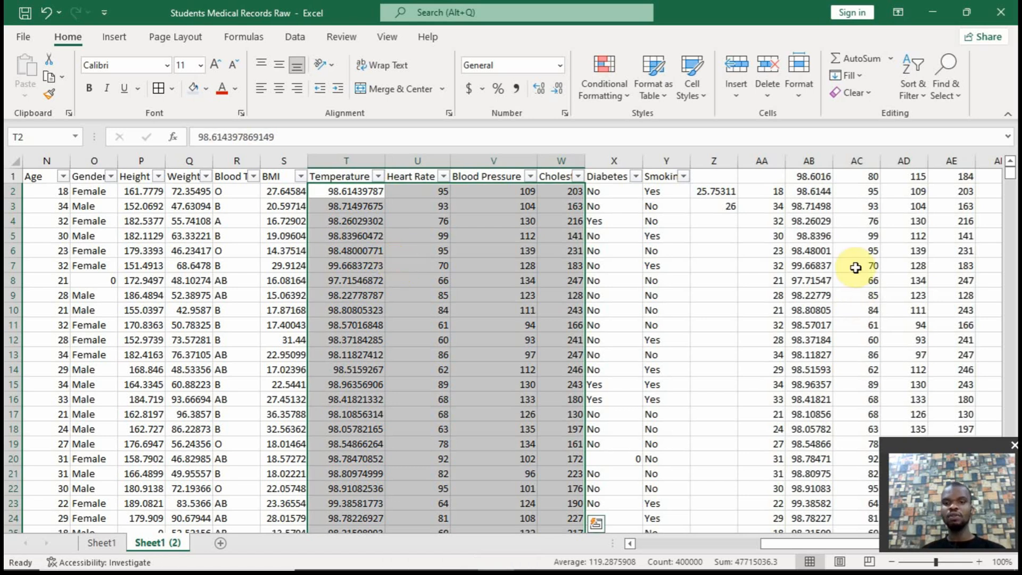
Check the filter value lists of the Temperature, Heart Rate and Cholesterol columns for remaining zeros
{"action": "left_click", "coordinate": [423, 242]}
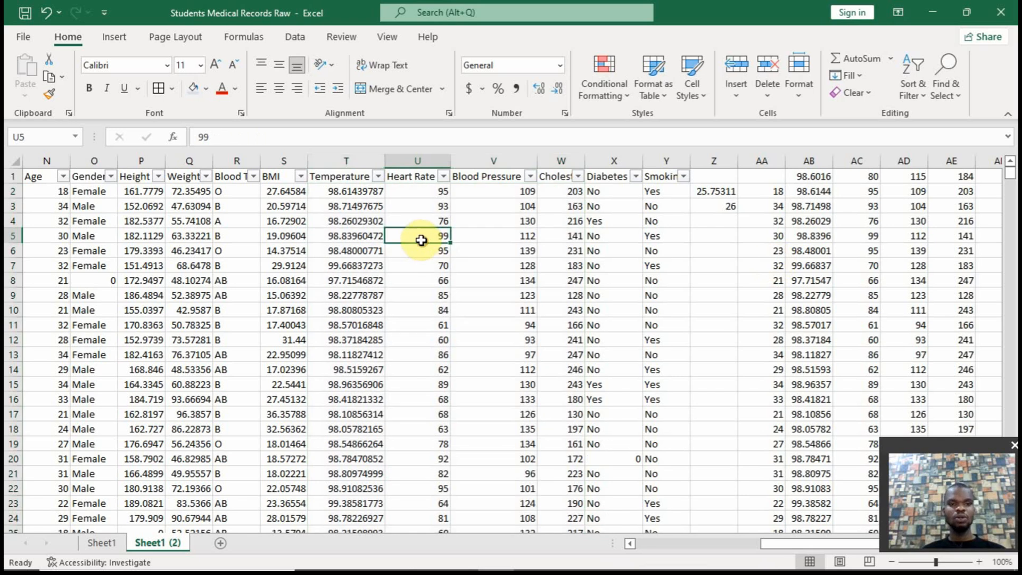
{"action": "left_click", "coordinate": [377, 176]}
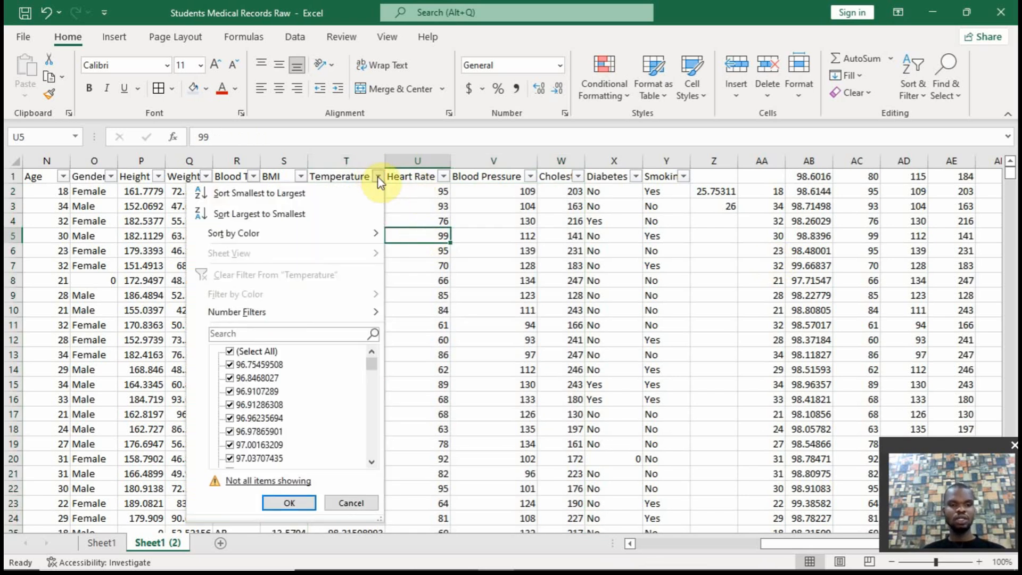
{"action": "left_click", "coordinate": [445, 177]}
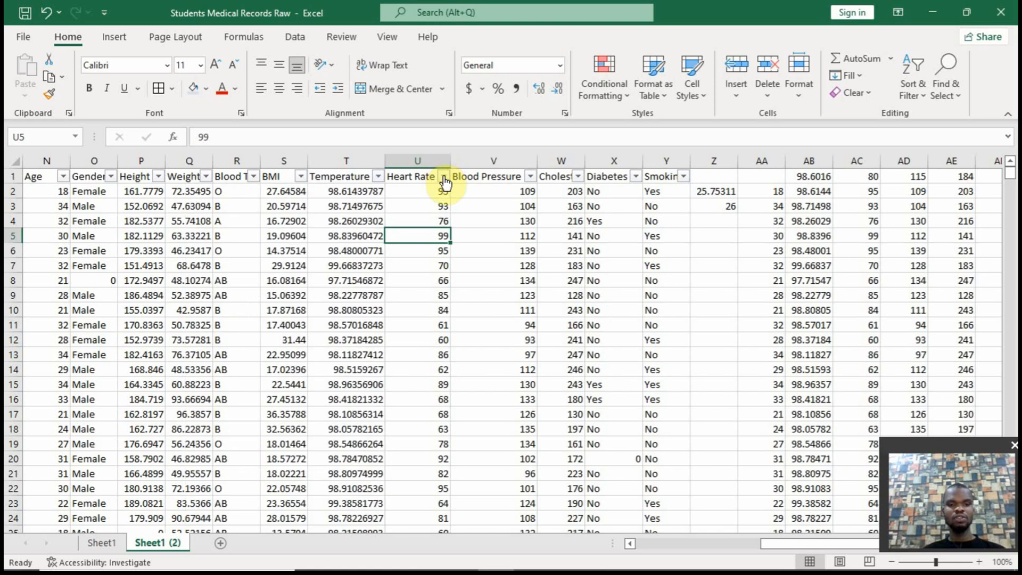
{"action": "left_click", "coordinate": [445, 176]}
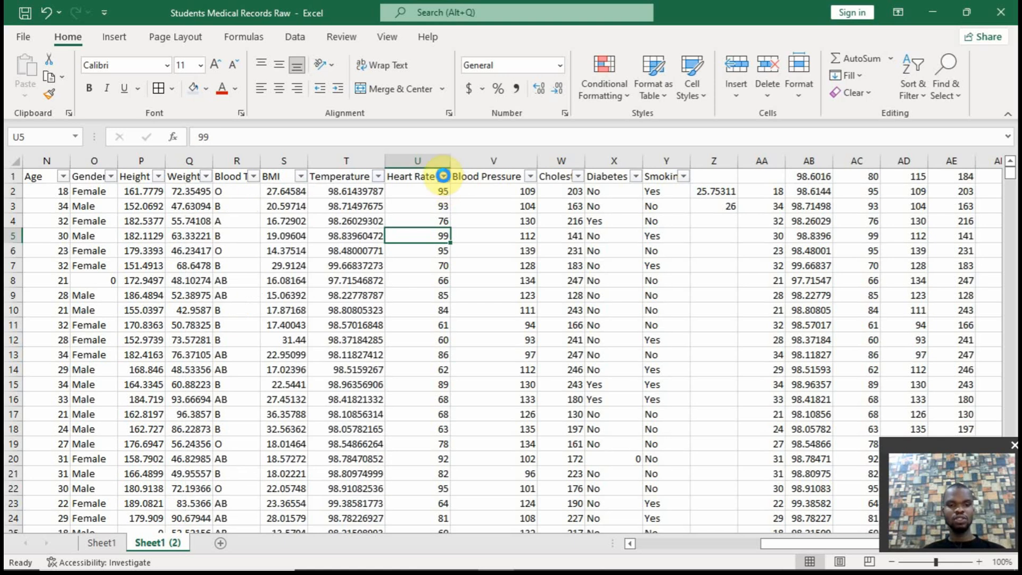
{"action": "left_click", "coordinate": [576, 177]}
{"action": "left_click", "coordinate": [577, 177]}
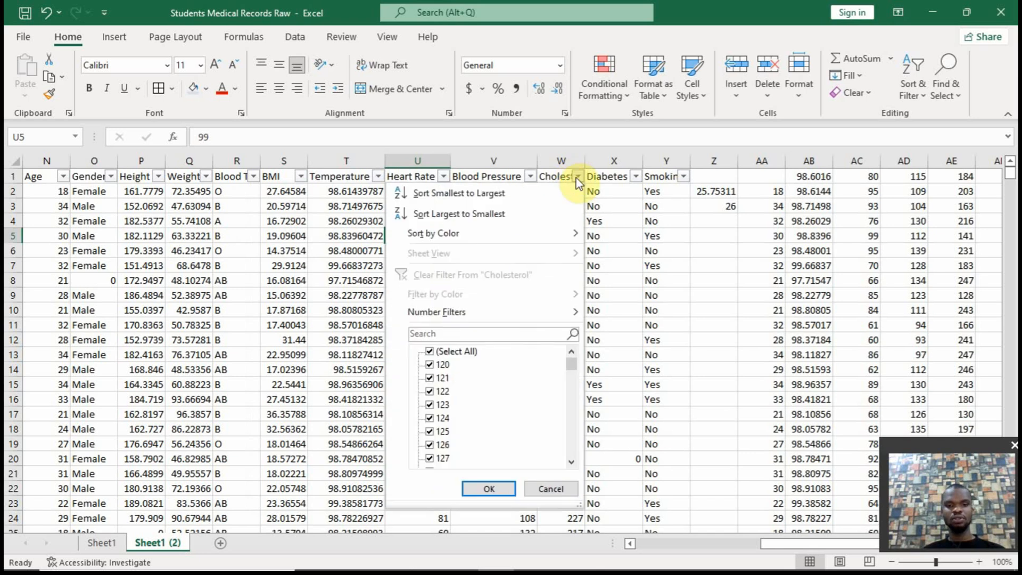
{"action": "left_click", "coordinate": [577, 178]}
Clear the contents of the helper columns Z through AG beside the cleaned data
{"action": "left_click_drag", "start_coordinate": [713, 160], "coordinate": [889, 191]}
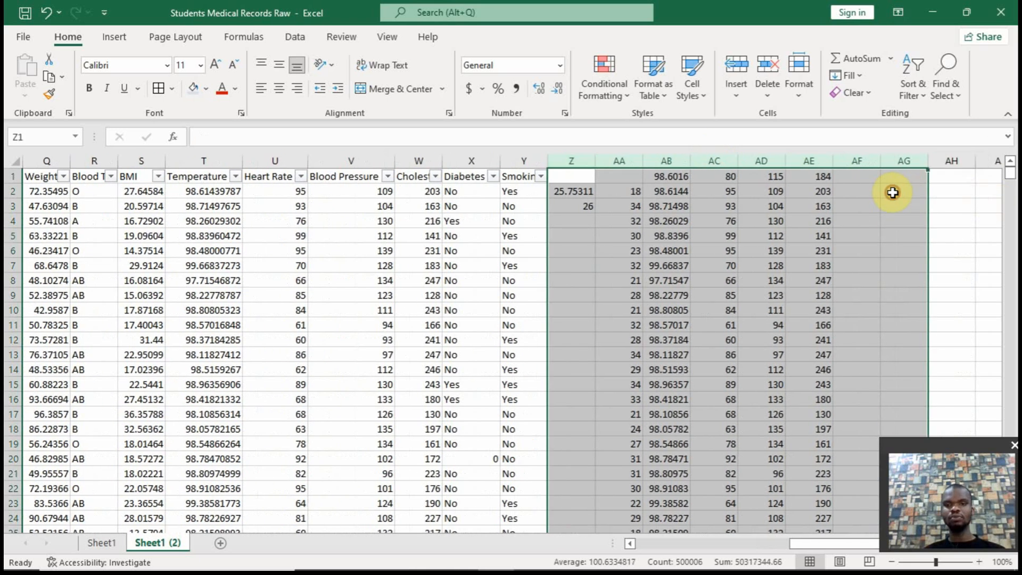
{"action": "right_click", "coordinate": [826, 159]}
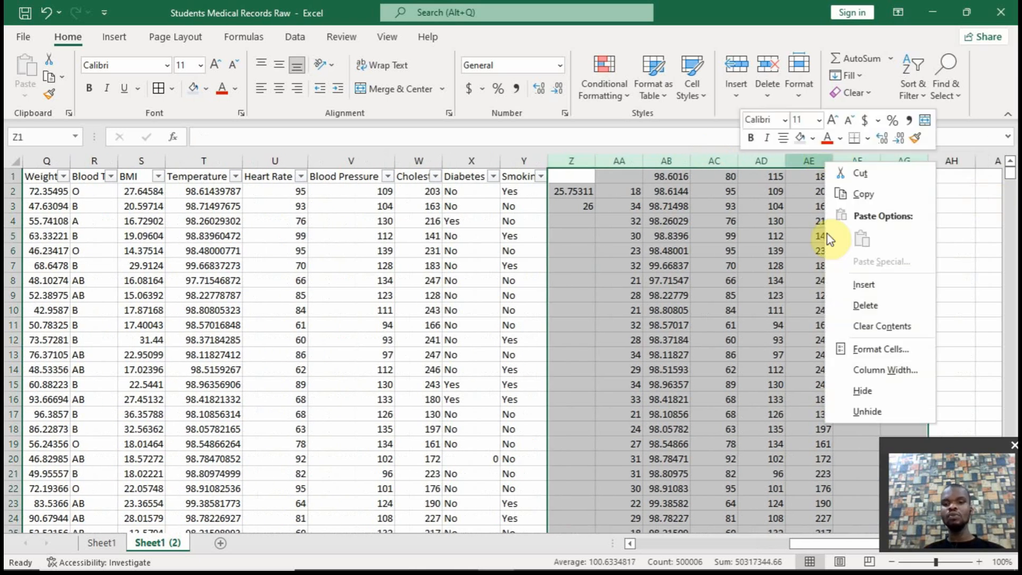
{"action": "left_click", "coordinate": [858, 328]}
{"action": "left_click_drag", "start_coordinate": [829, 544], "coordinate": [781, 543]}
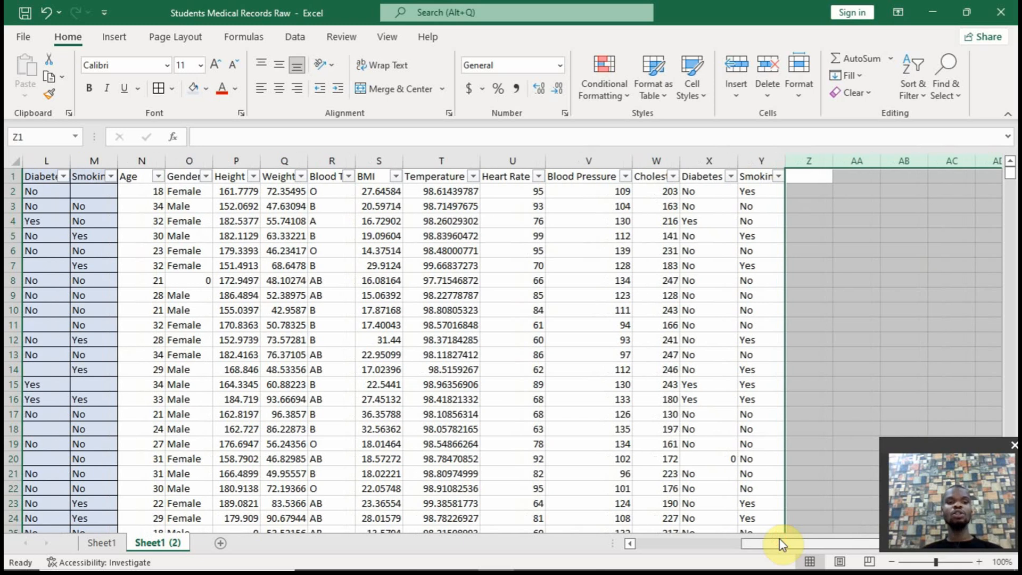
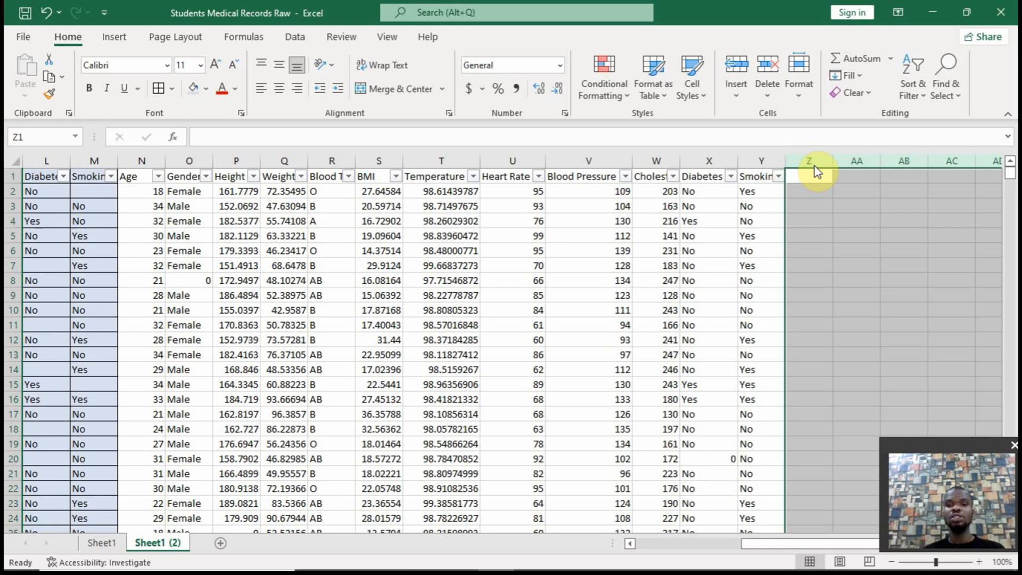
Enter the formula =IF(O2=0,"Unspecified",O2) in Z2 to replace zeros in the Gender column
{"action": "left_click", "coordinate": [825, 192]}
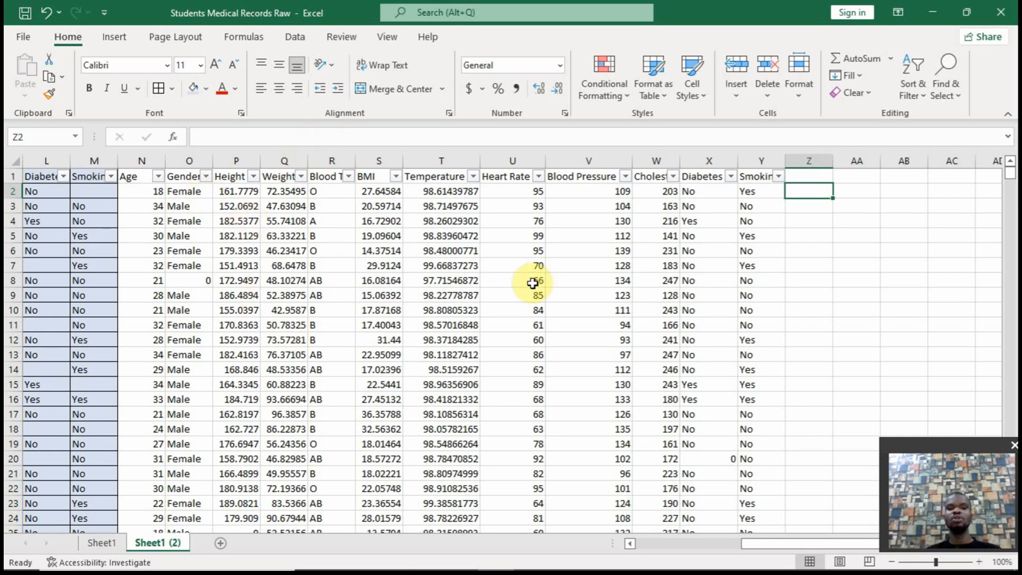
{"action": "left_click", "coordinate": [471, 250]}
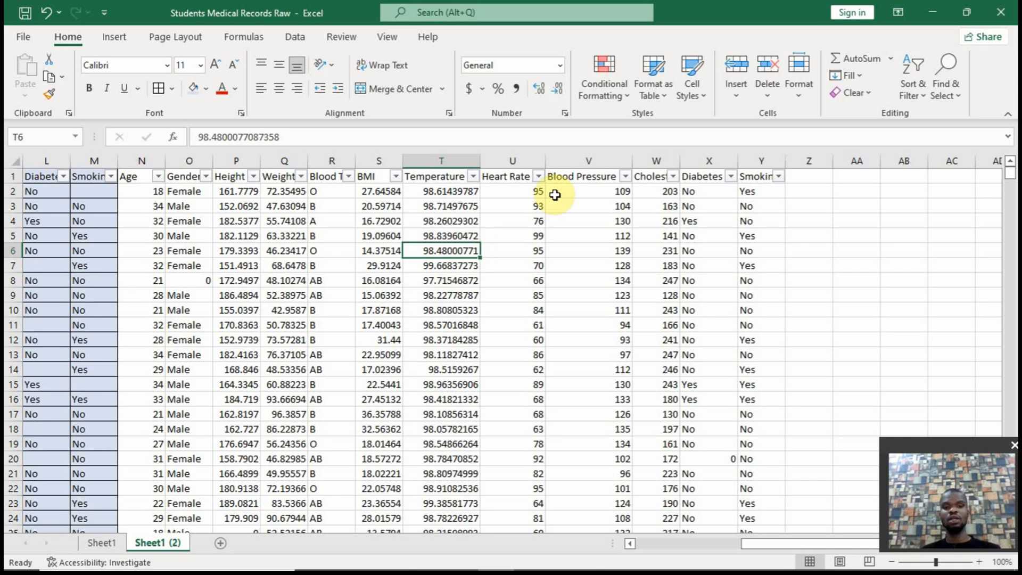
{"action": "left_click", "coordinate": [819, 187]}
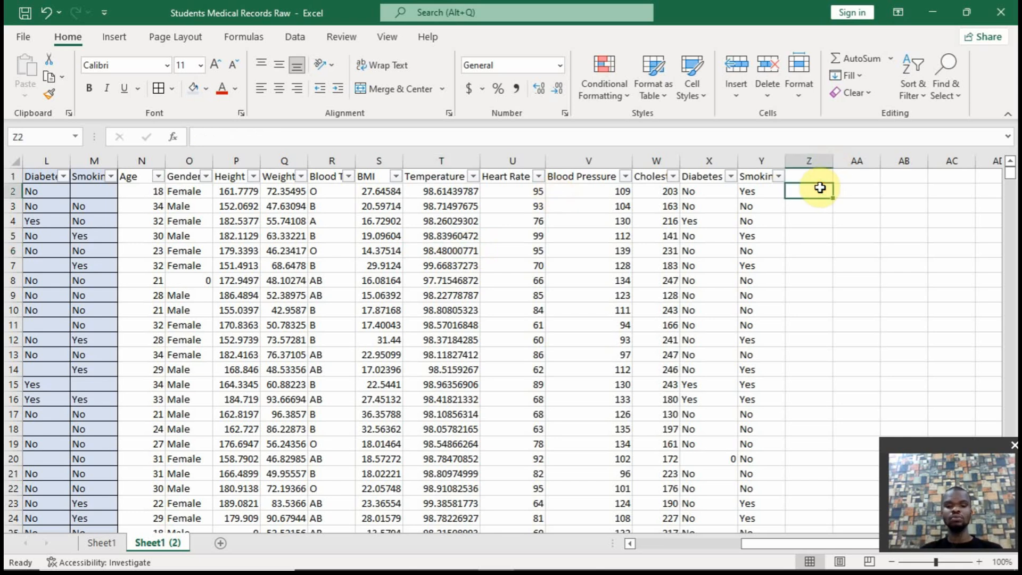
{"action": "type", "text": "=if("}
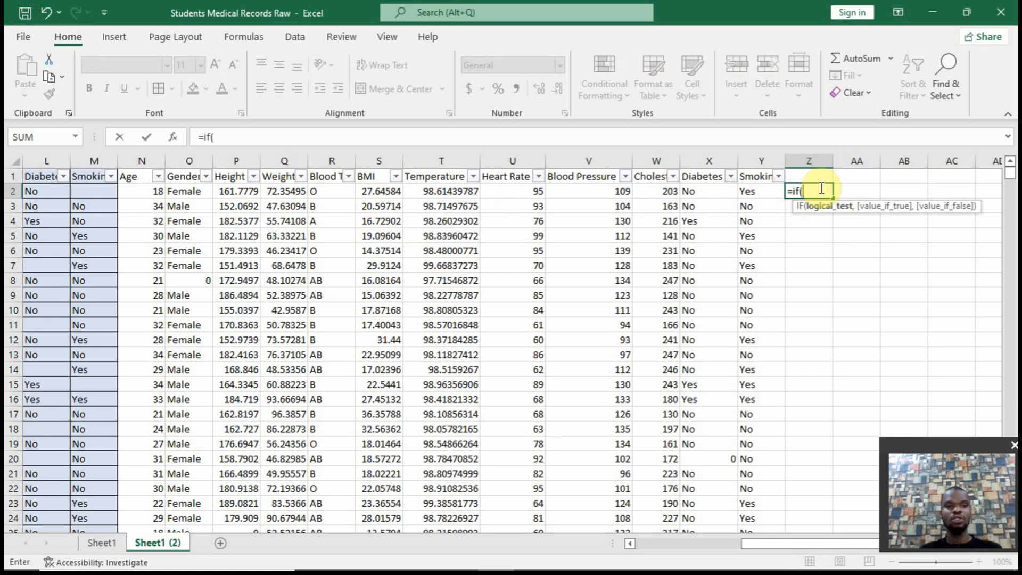
{"action": "type", "text": "02"}
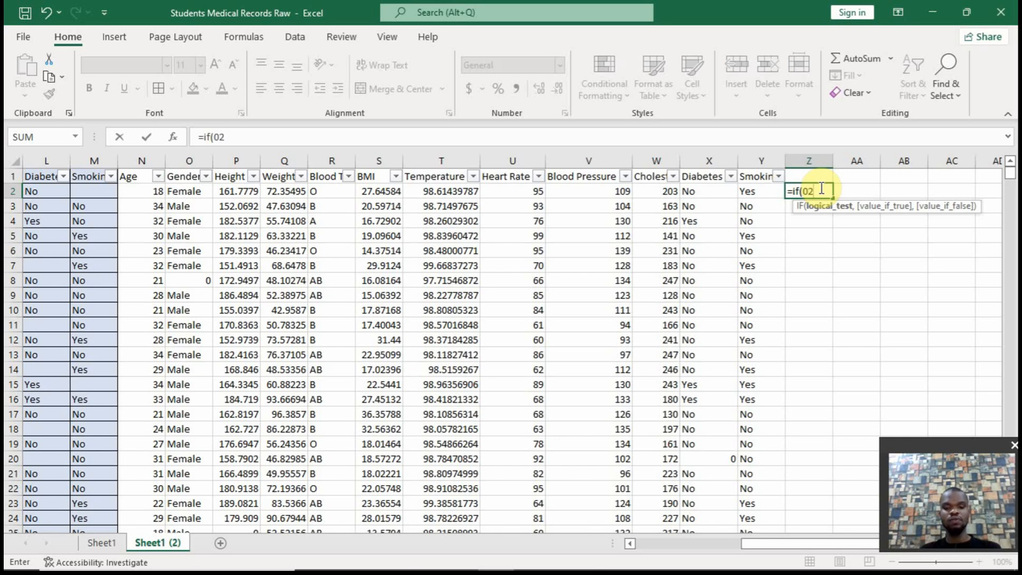
{"action": "key", "text": "BackSpace"}
{"action": "type", "text": "o2"}
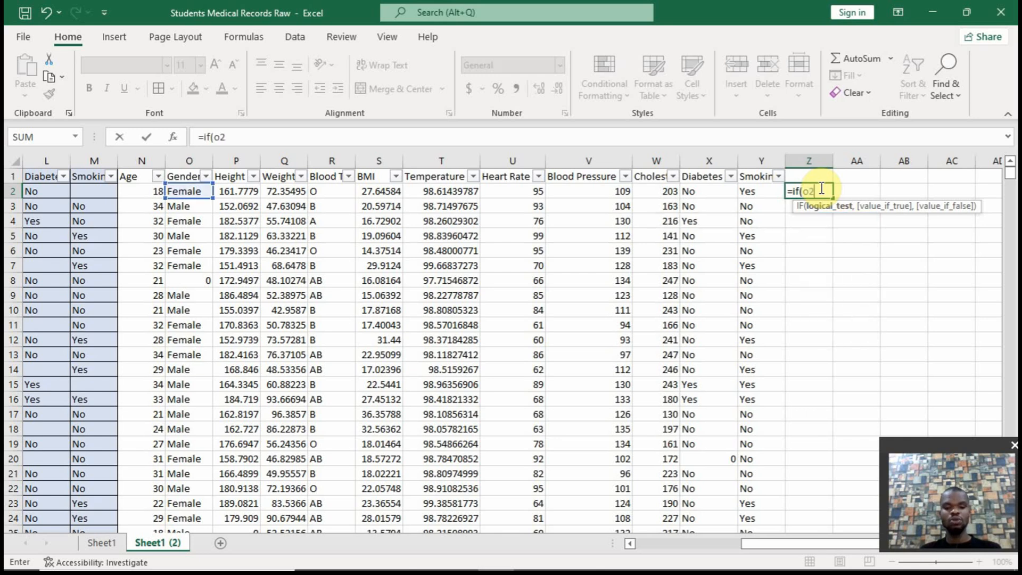
{"action": "type", "text": ":"}
{"action": "key", "text": "BackSpace"}
{"action": "type", "text": "=0,"}
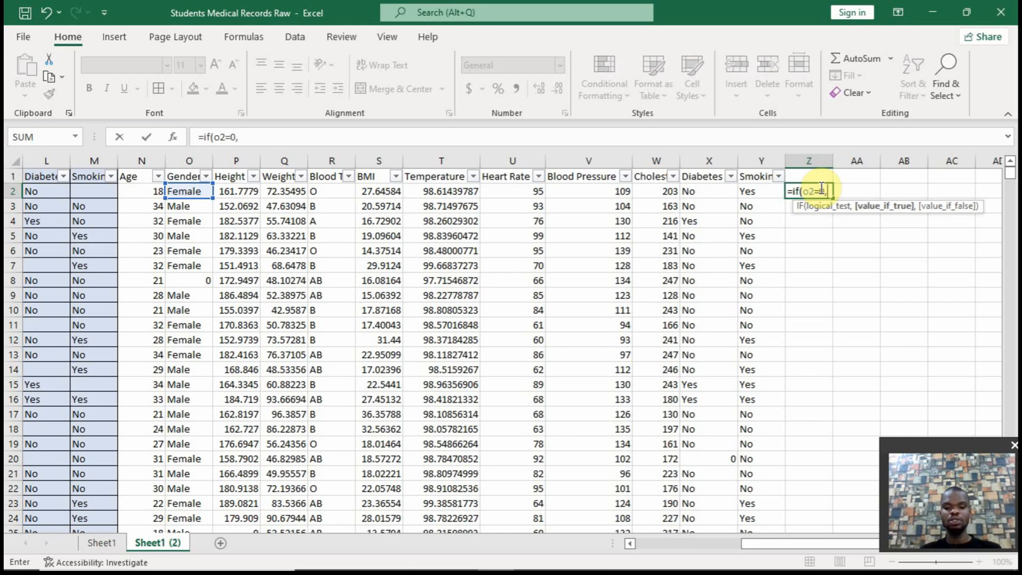
{"action": "type", "text": "\"un"}
{"action": "key", "text": "BackSpace"}
{"action": "key", "text": "BackSpace"}
{"action": "type", "text": "Unspecifi"}
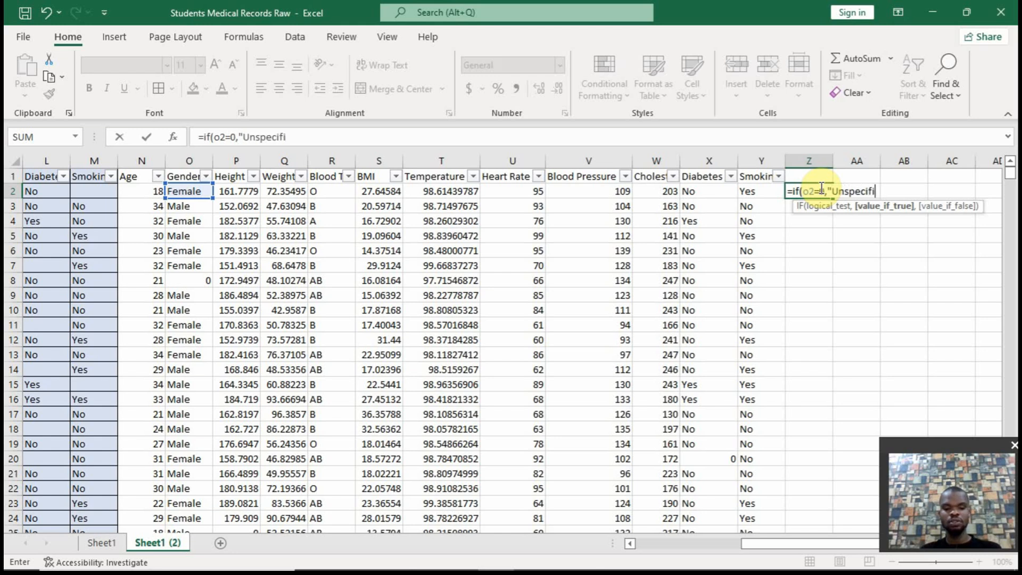
{"action": "type", "text": "ed\",o2"}
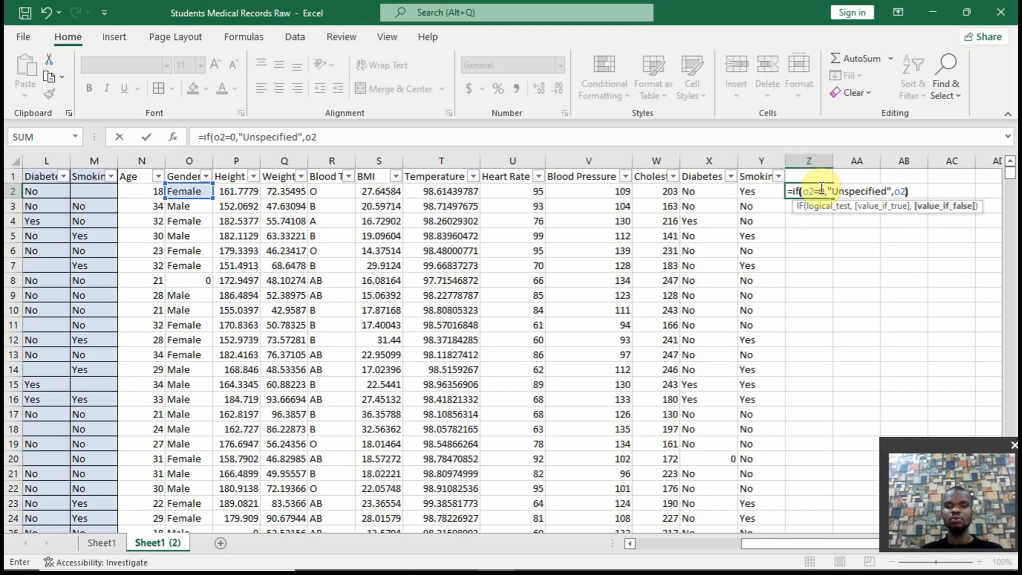
{"action": "type", "text": ")"}
{"action": "key", "text": "Return"}
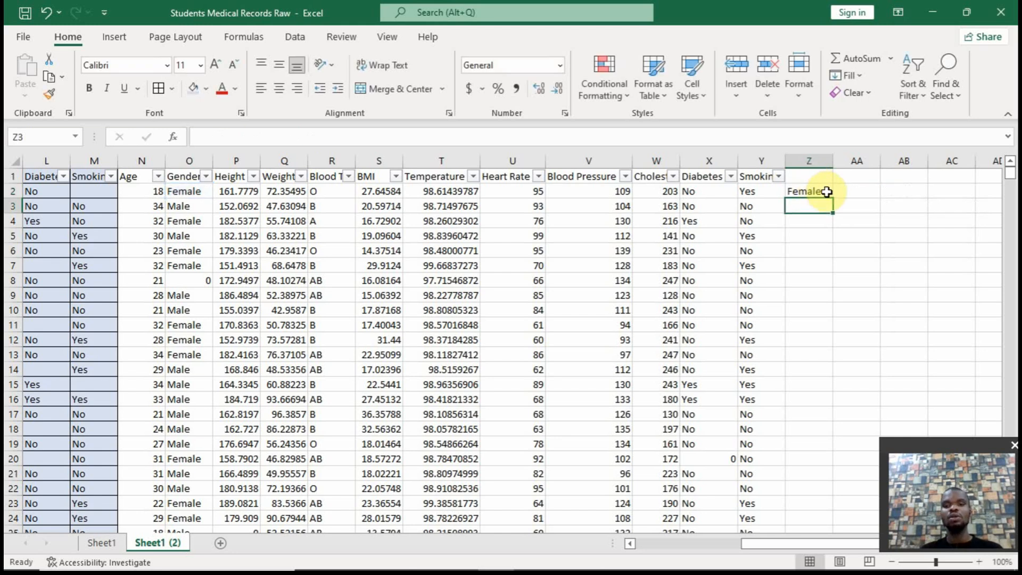
Fill the Gender formula from Z2 down to the last data row and compare Z8 with the zero in O8
{"action": "left_click", "coordinate": [828, 191]}
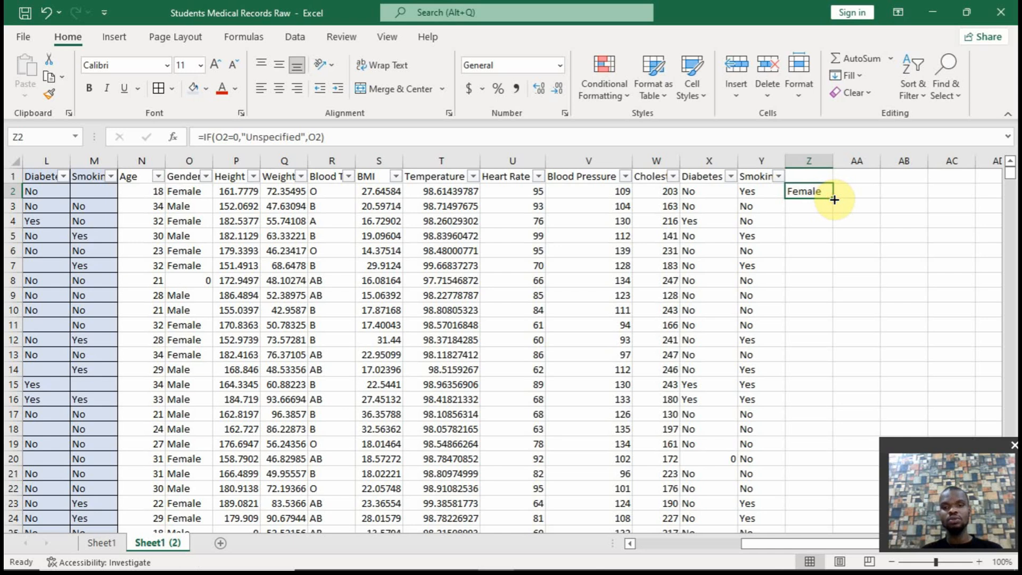
{"action": "double_click", "coordinate": [833, 198]}
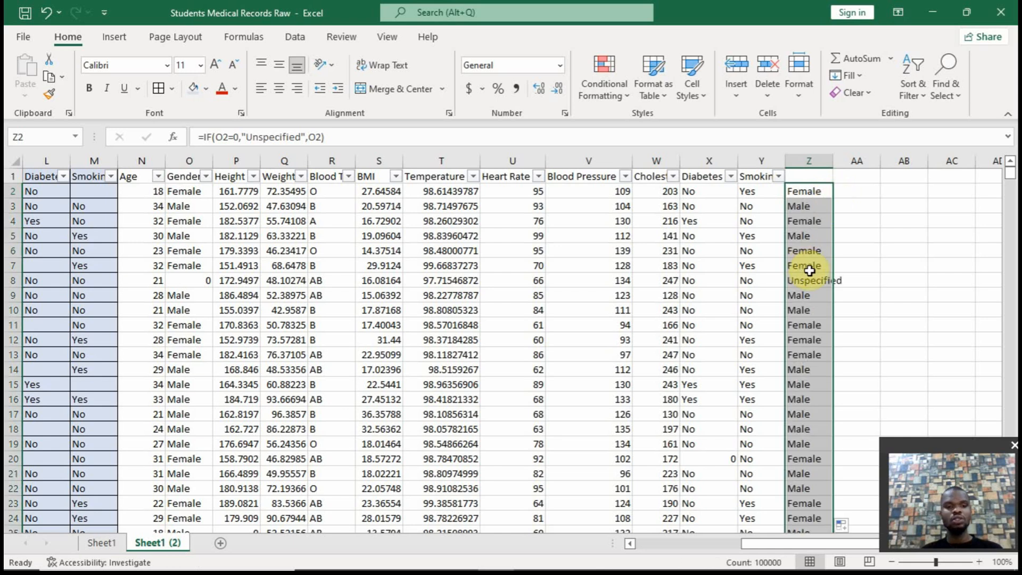
{"action": "left_click", "coordinate": [202, 280]}
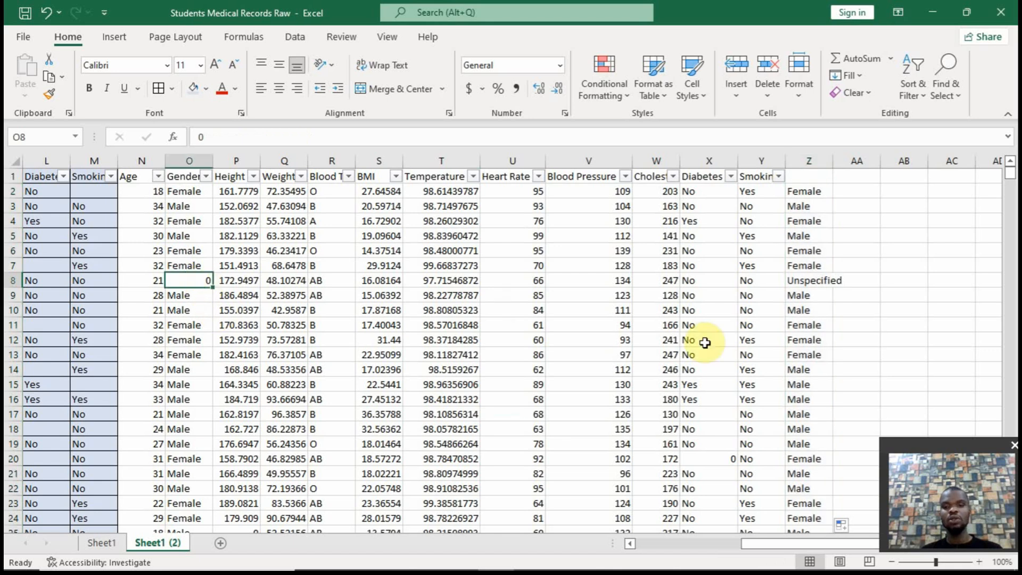
{"action": "left_click", "coordinate": [820, 286]}
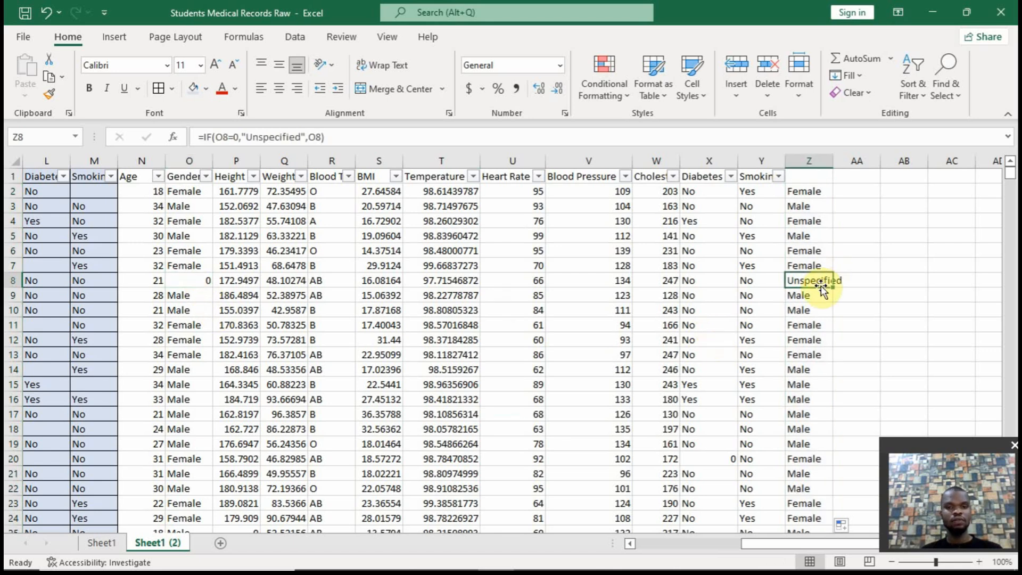
Extend the Z2 formula across row 2 to AC2
{"action": "left_click", "coordinate": [847, 191]}
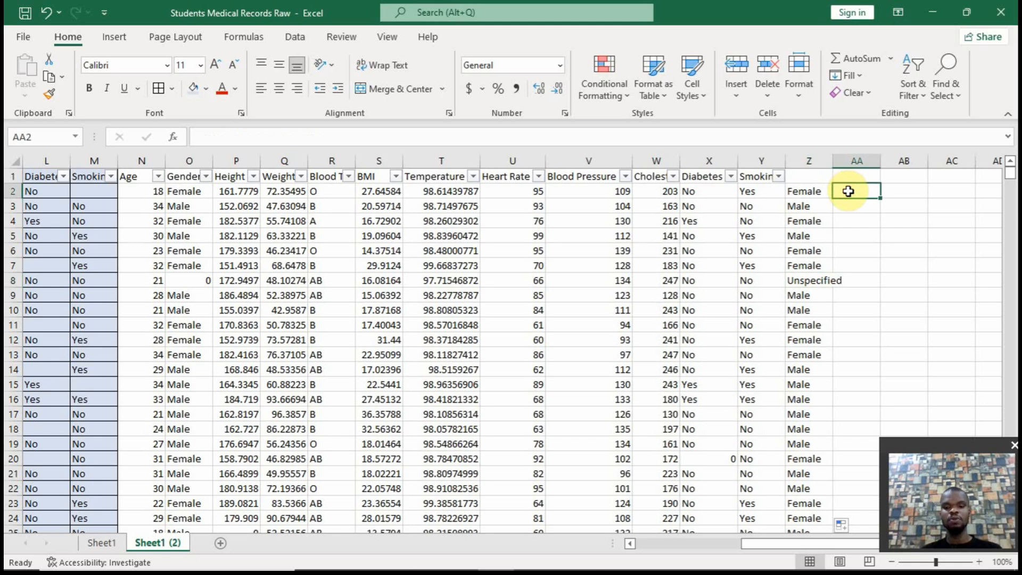
{"action": "left_click", "coordinate": [819, 192]}
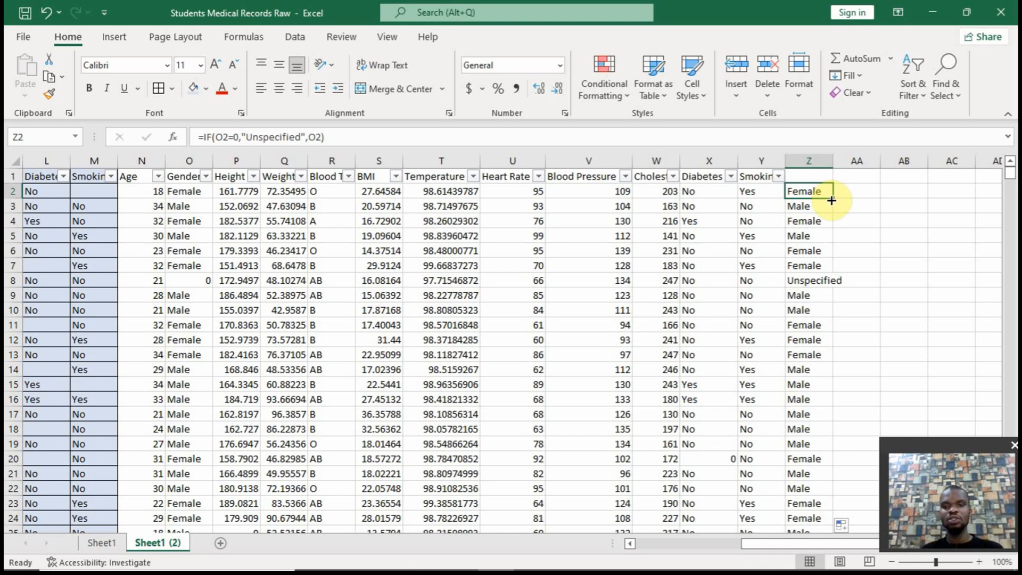
{"action": "left_click_drag", "start_coordinate": [831, 200], "coordinate": [955, 189]}
Change the AA2 formula to =IF(R2=0,"Unspecified",R2) for Blood Type and fill it down to the last data row
{"action": "left_click", "coordinate": [871, 190]}
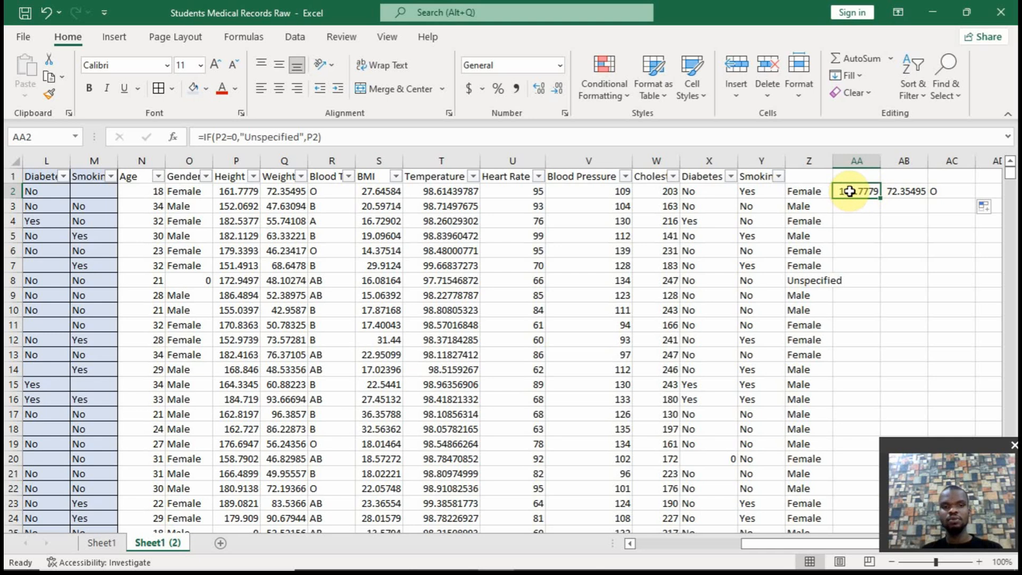
{"action": "left_click", "coordinate": [213, 137]}
{"action": "key", "text": "Delete"}
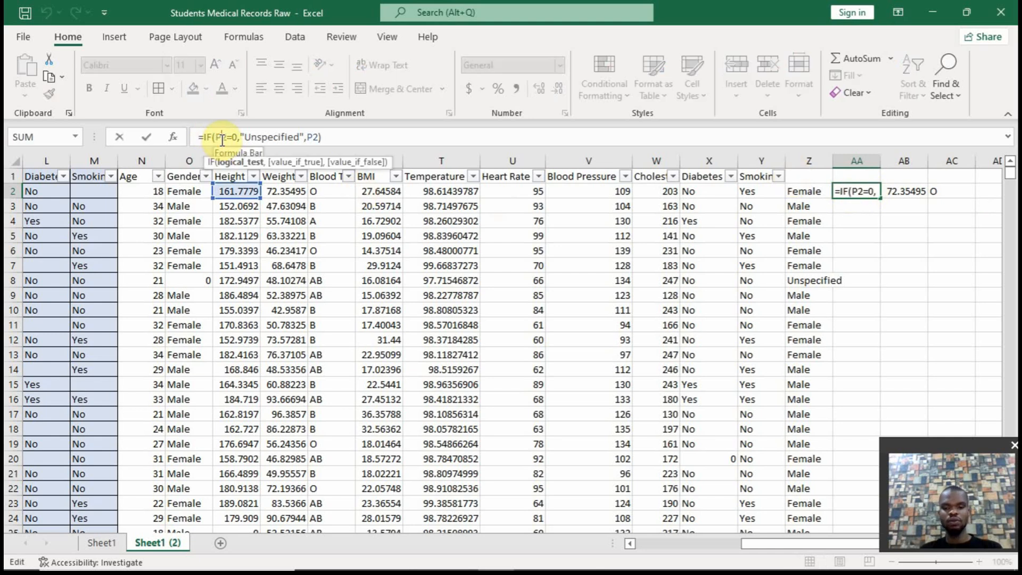
{"action": "type", "text": "r"}
{"action": "key", "text": "Right"}
{"action": "key", "text": "Right"}
{"action": "key", "text": "Right"}
{"action": "key", "text": "Right"}
{"action": "key", "text": "Right"}
{"action": "key", "text": "Right"}
{"action": "key", "text": "Right"}
{"action": "key", "text": "Right"}
{"action": "key", "text": "Right"}
{"action": "key", "text": "Right"}
{"action": "key", "text": "Right"}
{"action": "key", "text": "Right"}
{"action": "key", "text": "Right"}
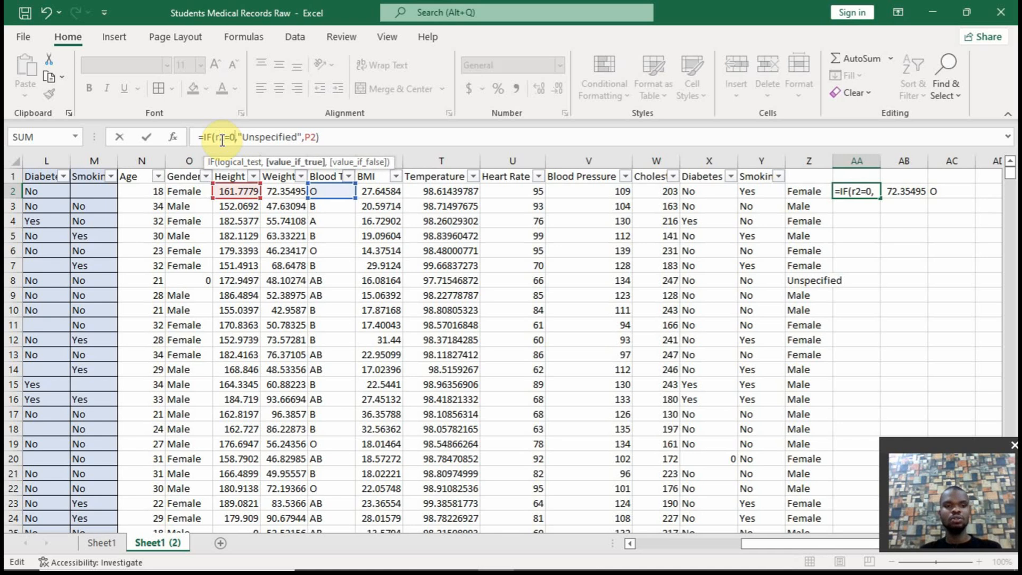
{"action": "key", "text": "Right"}
{"action": "key", "text": "Right"}
{"action": "key", "text": "Right"}
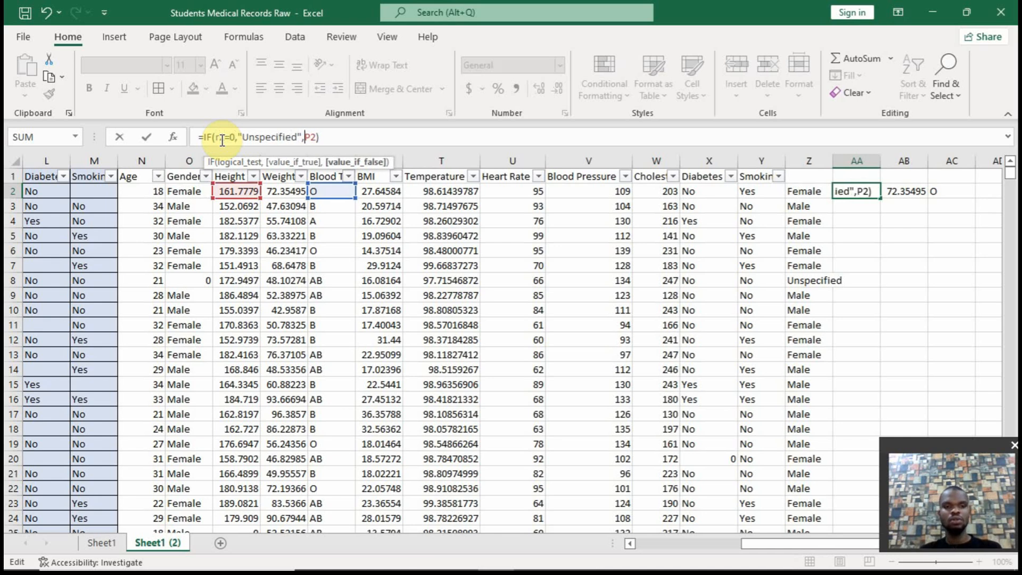
{"action": "key", "text": "Delete"}
{"action": "type", "text": "r"}
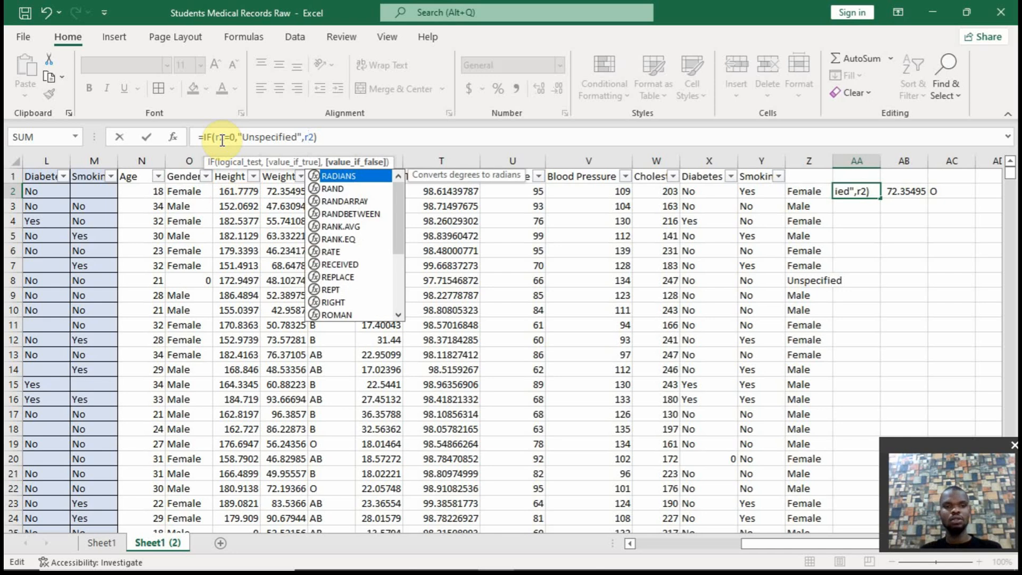
{"action": "key", "text": "Escape"}
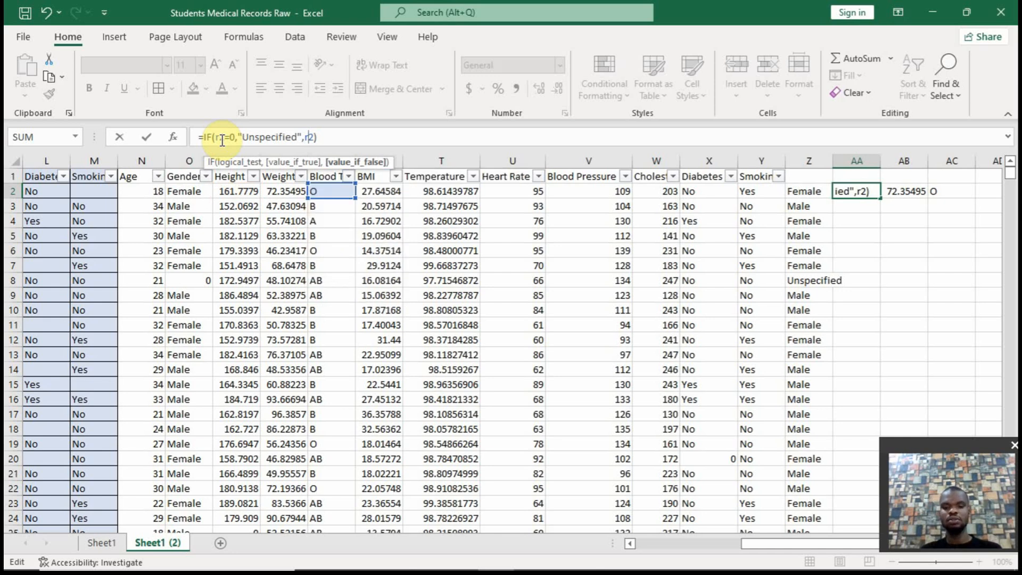
{"action": "key", "text": "Return"}
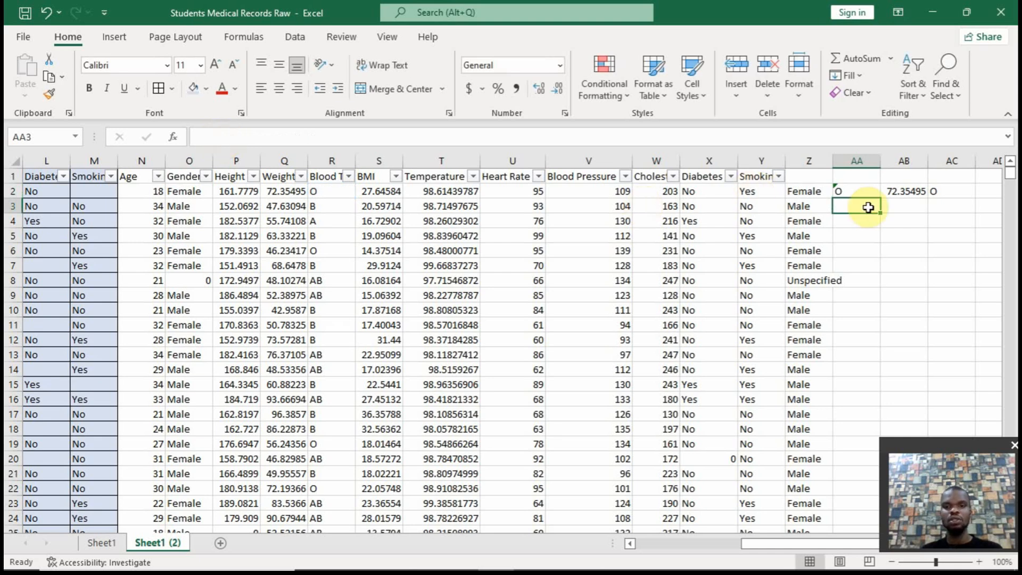
{"action": "left_click", "coordinate": [874, 193]}
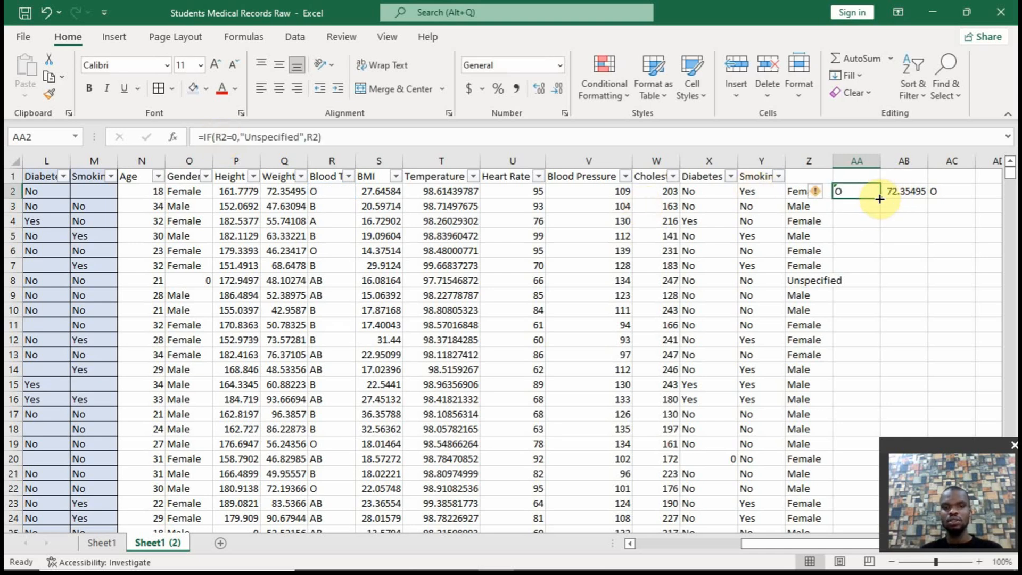
{"action": "double_click", "coordinate": [879, 198]}
Change the AB2 formula to =IF(X2=0,"Unspecified",X2) for Diabetes and fill it down to the last data row
{"action": "left_click", "coordinate": [904, 191]}
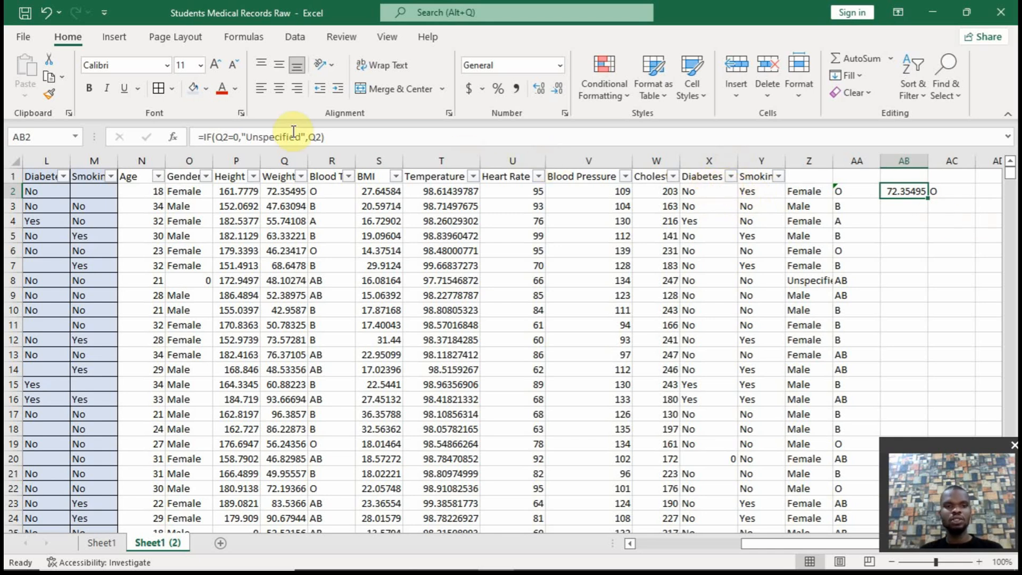
{"action": "left_click", "coordinate": [226, 136]}
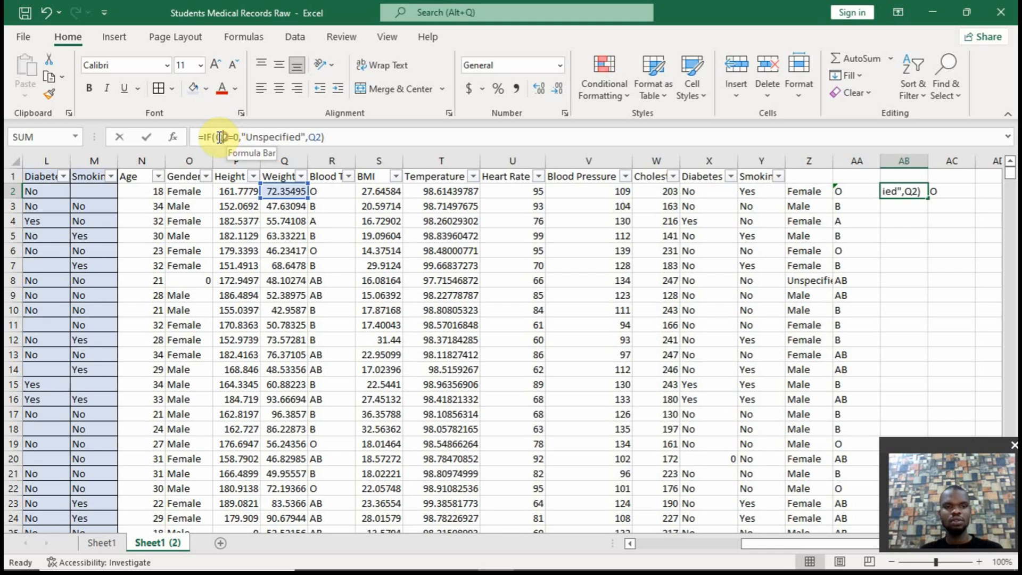
{"action": "key", "text": "BackSpace"}
{"action": "type", "text": "X"}
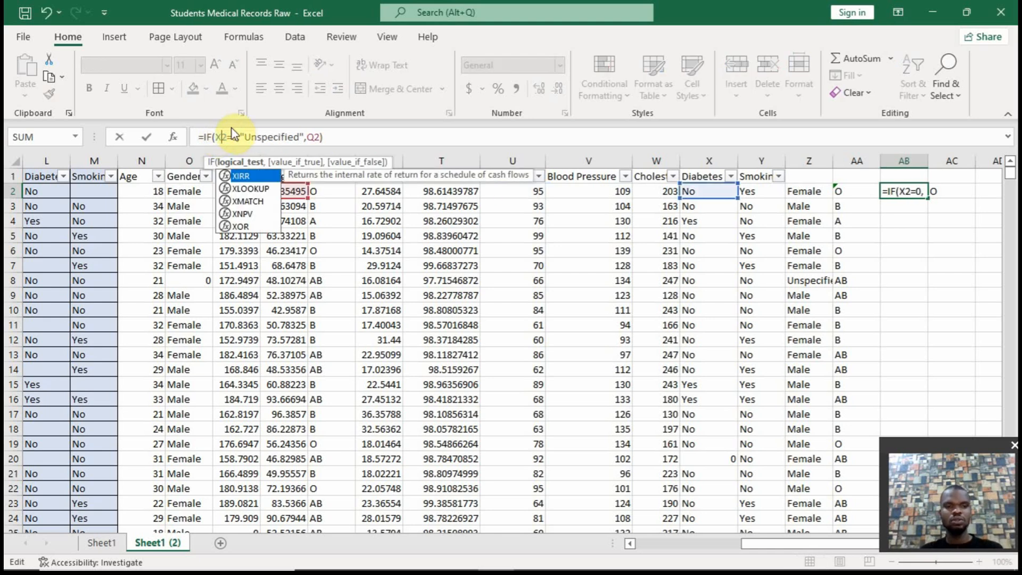
{"action": "left_click", "coordinate": [308, 137]}
{"action": "type", "text": "X"}
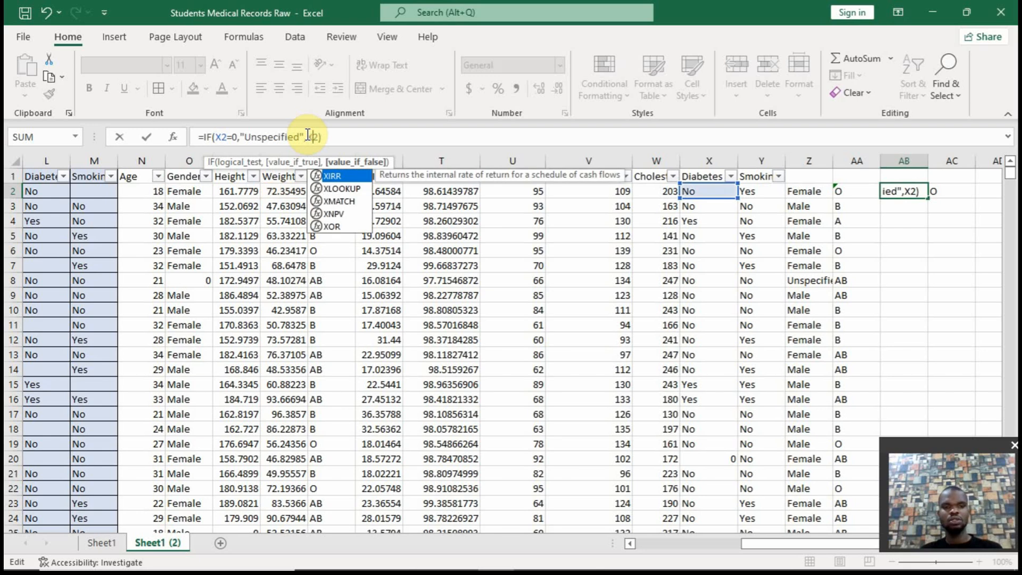
{"action": "key", "text": "Return"}
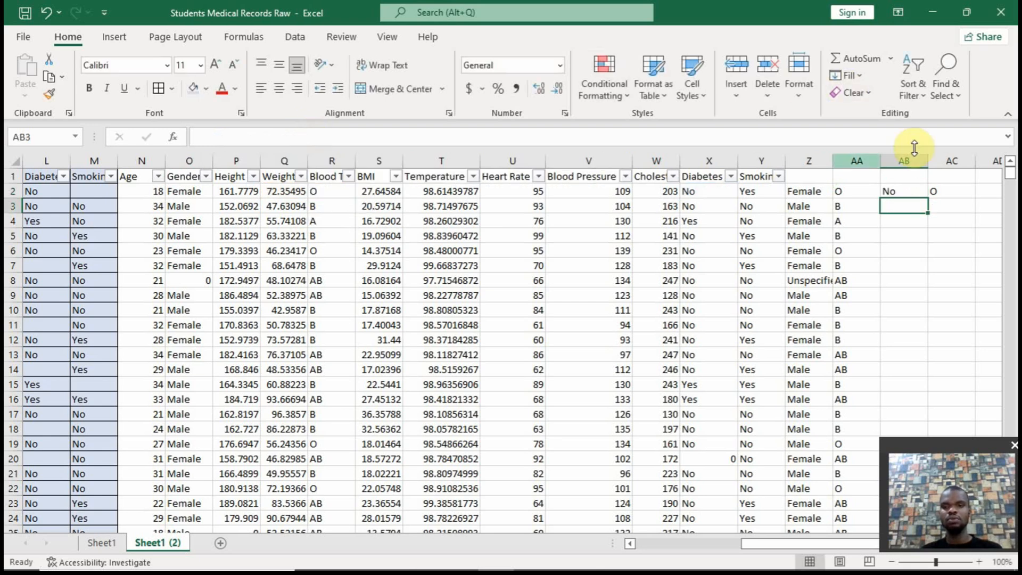
{"action": "left_click", "coordinate": [888, 190]}
{"action": "double_click", "coordinate": [927, 198]}
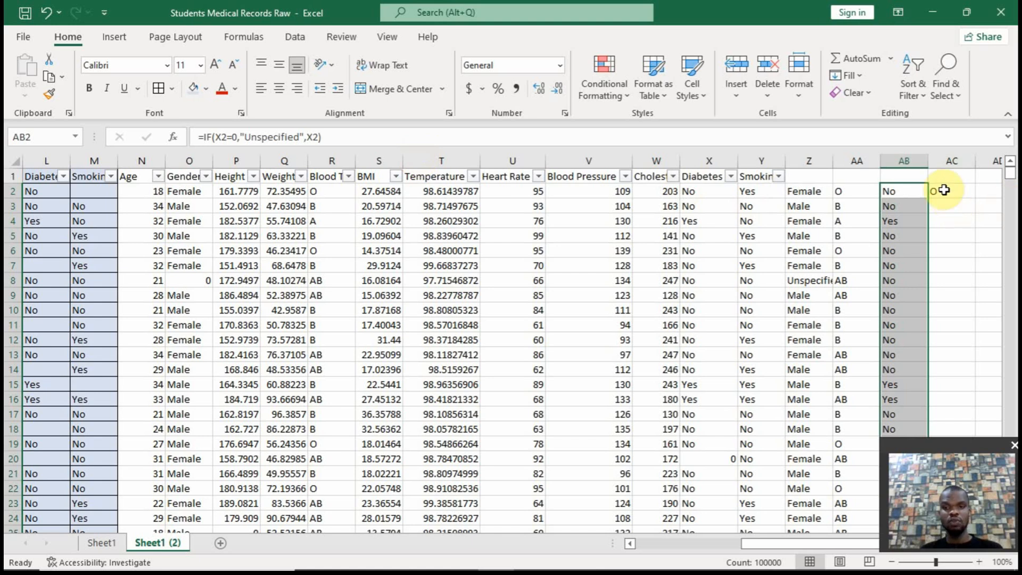
Change the AC2 formula to =IF(Y2=0,"Unspecified",Y2) for Smoking and fill it down to the last data row
{"action": "left_click", "coordinate": [942, 190]}
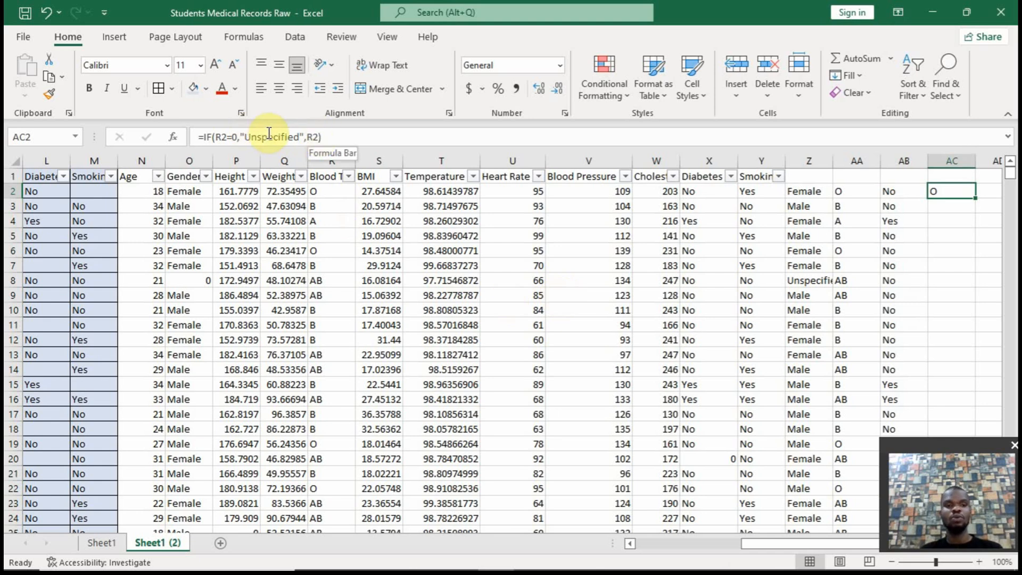
{"action": "left_click", "coordinate": [224, 137]}
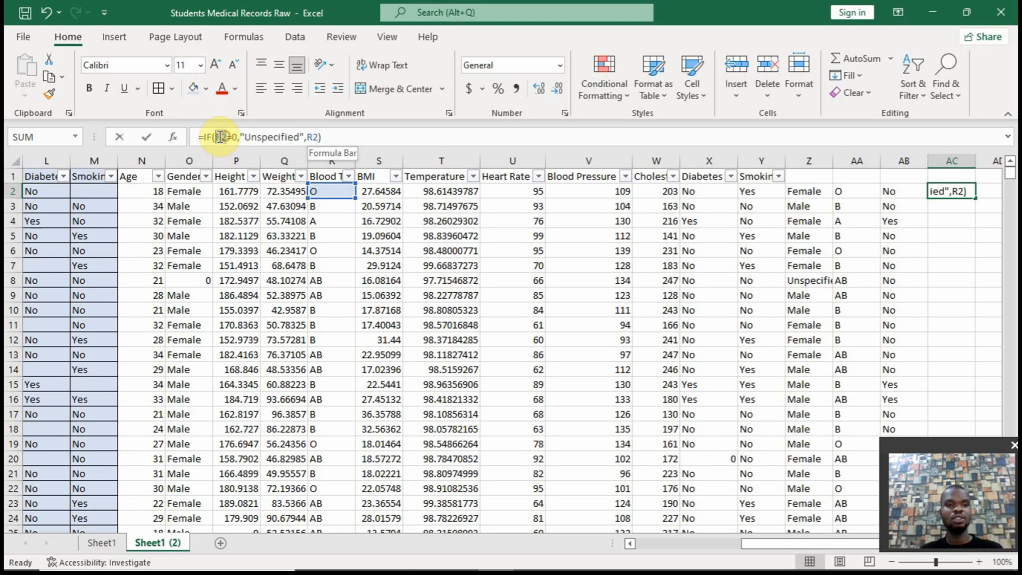
{"action": "key", "text": "BackSpace"}
{"action": "type", "text": "Y"}
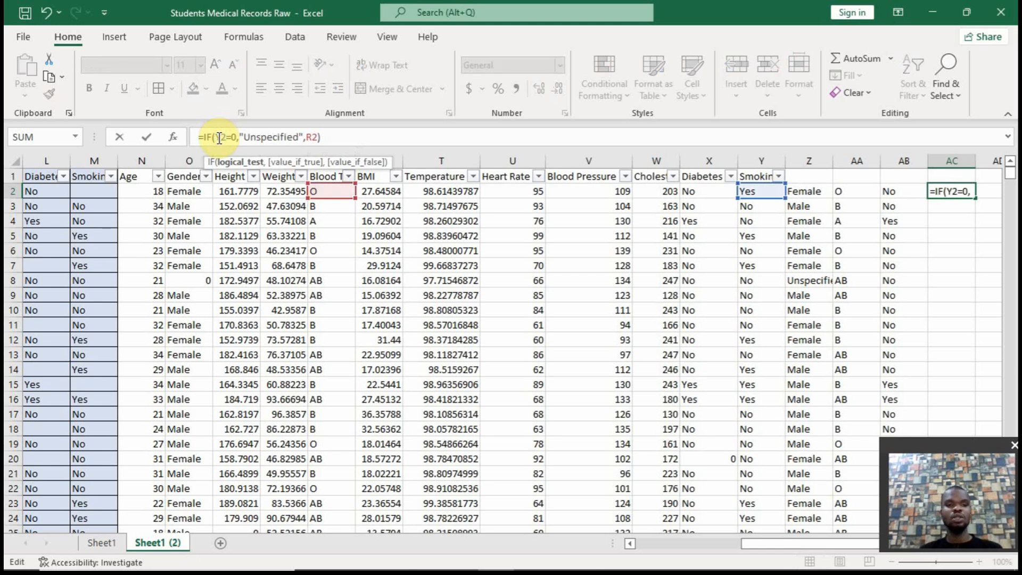
{"action": "double_click", "coordinate": [314, 136]}
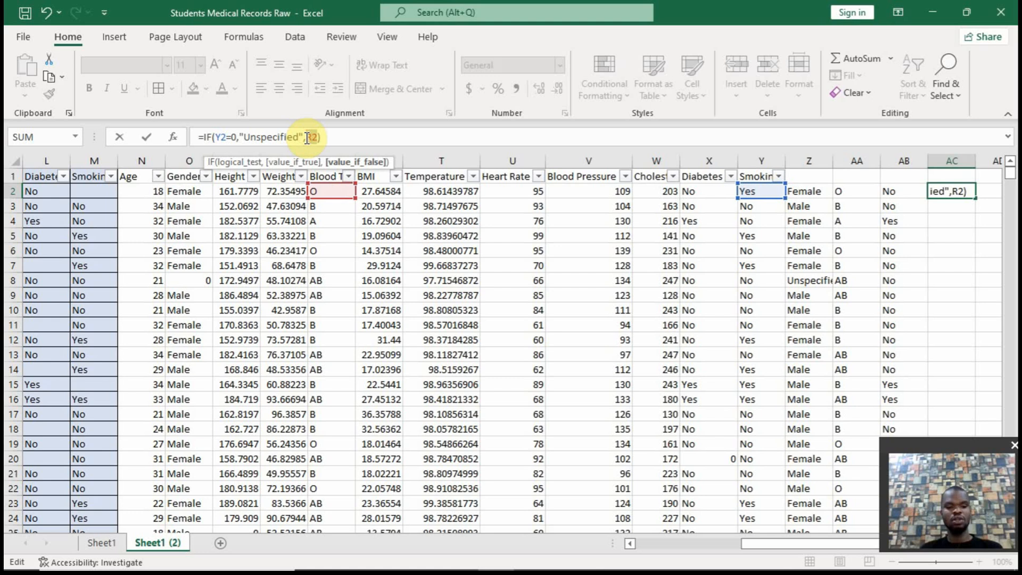
{"action": "type", "text": "Y2"}
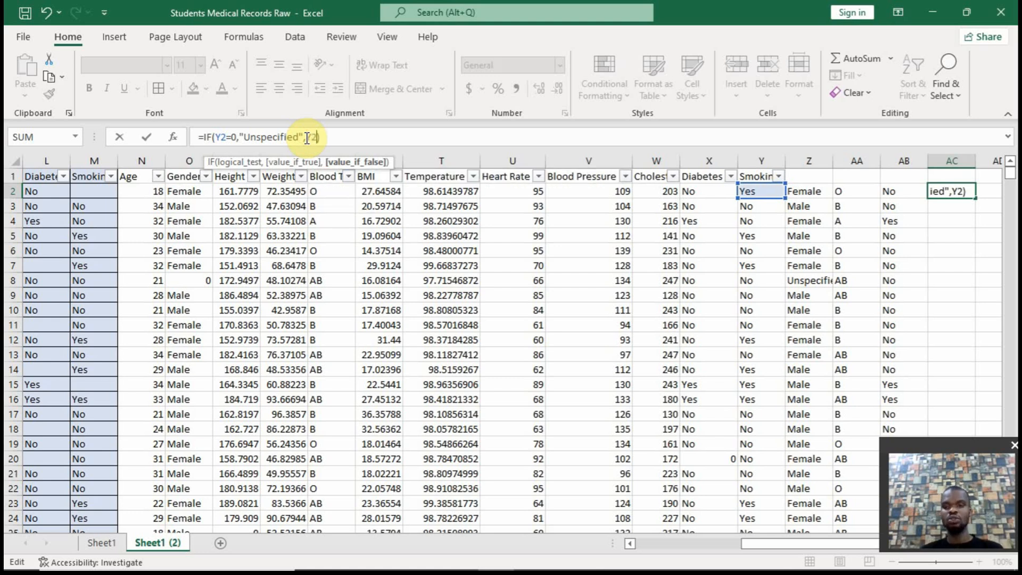
{"action": "key", "text": "Return"}
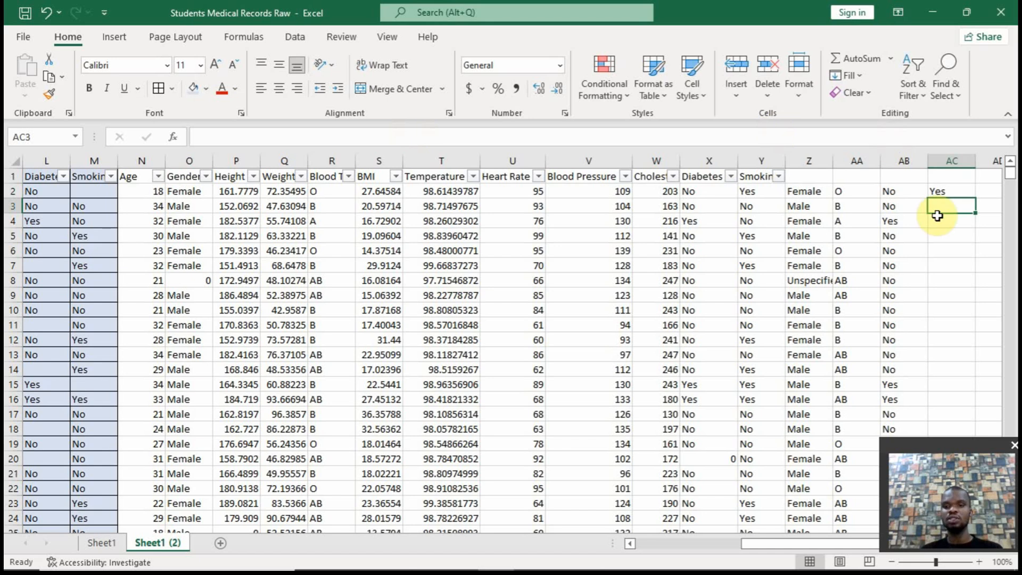
{"action": "left_click", "coordinate": [944, 191]}
{"action": "double_click", "coordinate": [975, 200]}
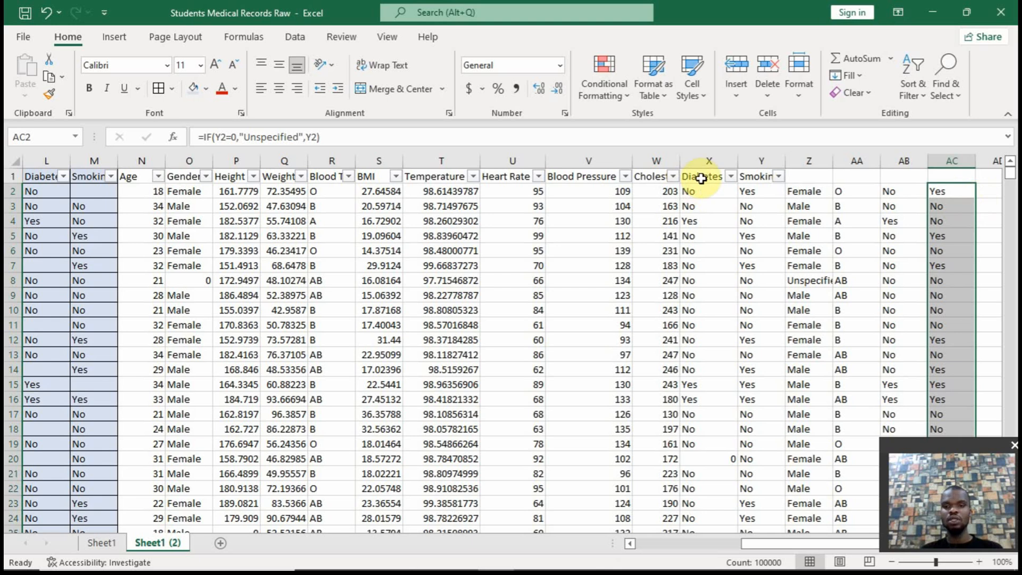
{"action": "left_click", "coordinate": [799, 190]}
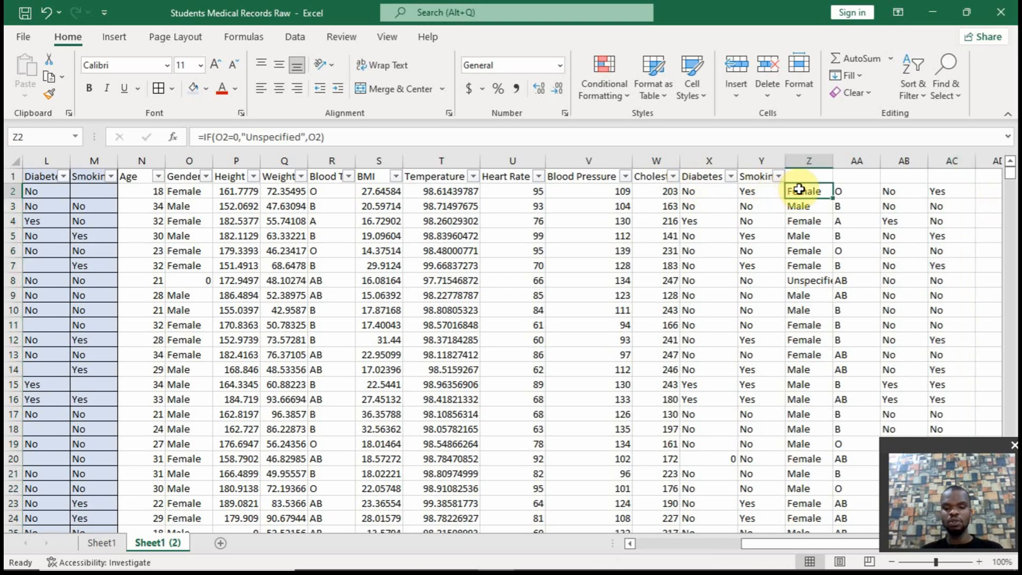
{"action": "key", "text": "ctrl+shift+Down"}
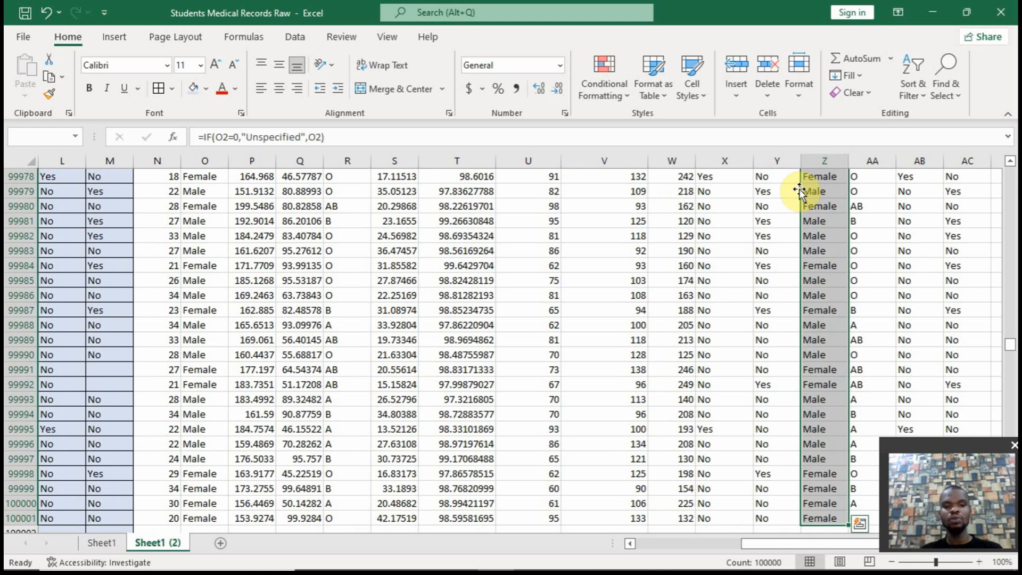
{"action": "key", "text": "ctrl+c"}
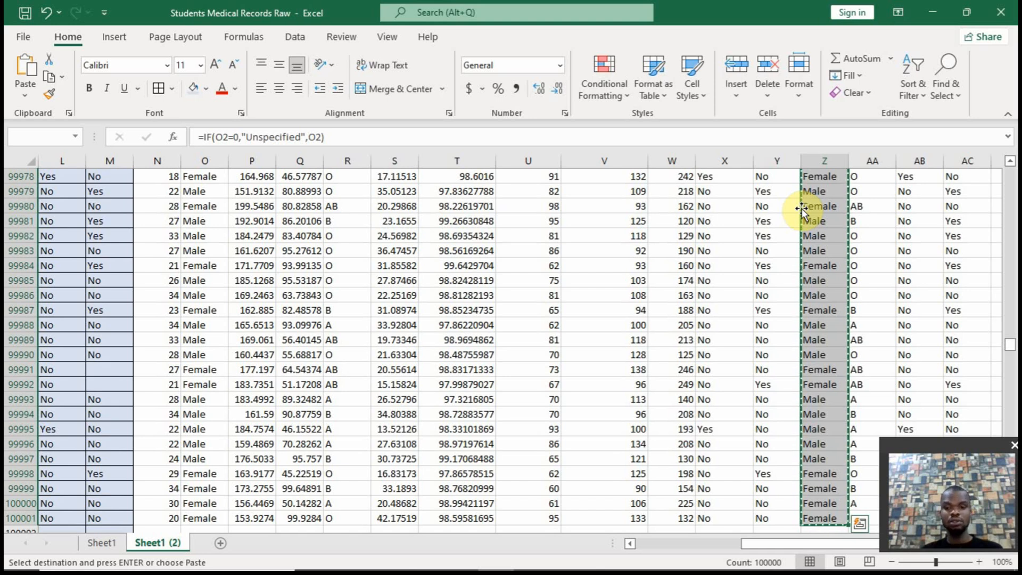
{"action": "left_click_drag", "start_coordinate": [802, 210], "coordinate": [199, 212]}
{"action": "right_click", "coordinate": [199, 212]}
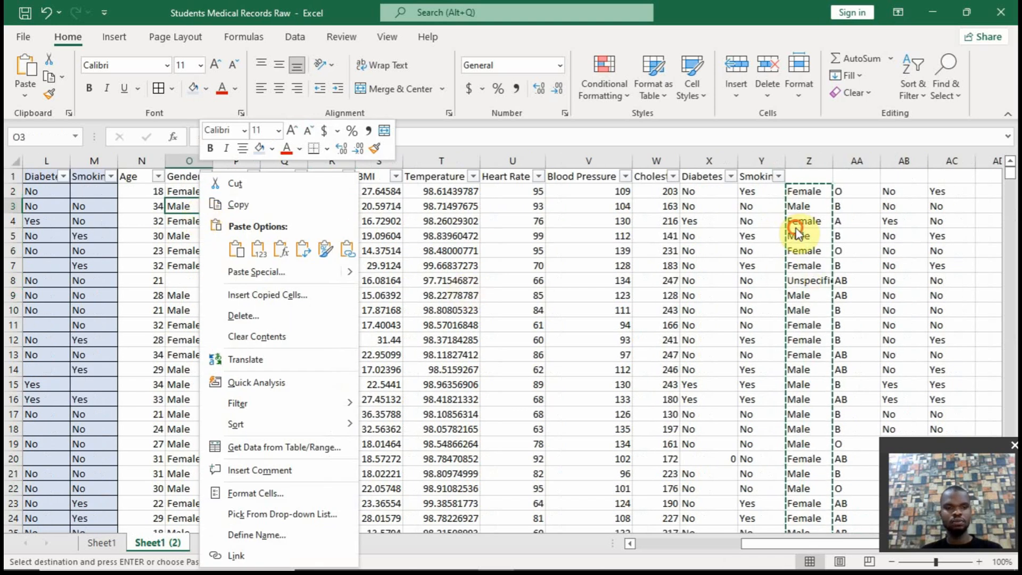
{"action": "key", "text": "Escape"}
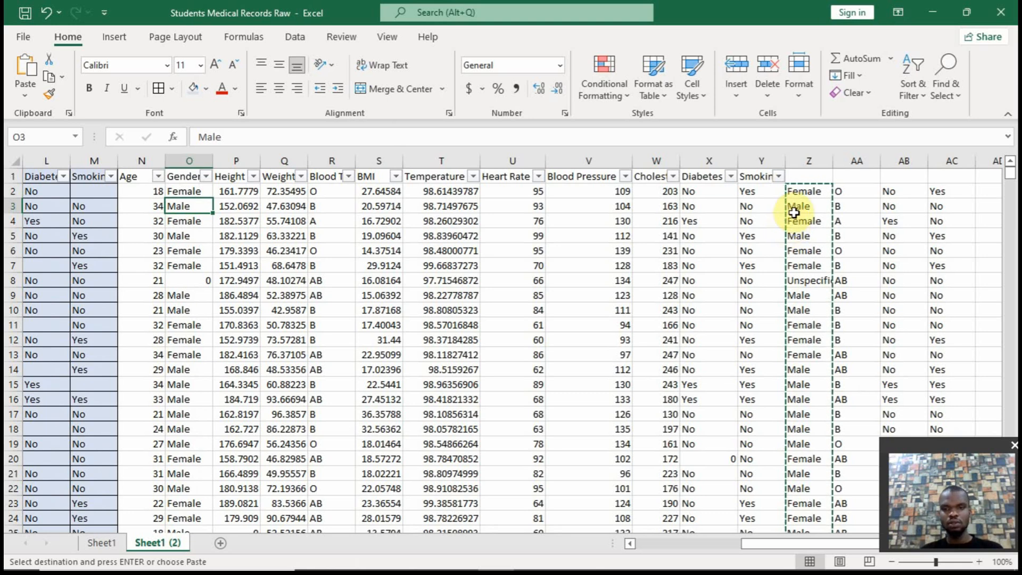
Copy the Gender formula results from Z2 down to the last data row onto column O, starting at O2, as values only
{"action": "left_click", "coordinate": [798, 194]}
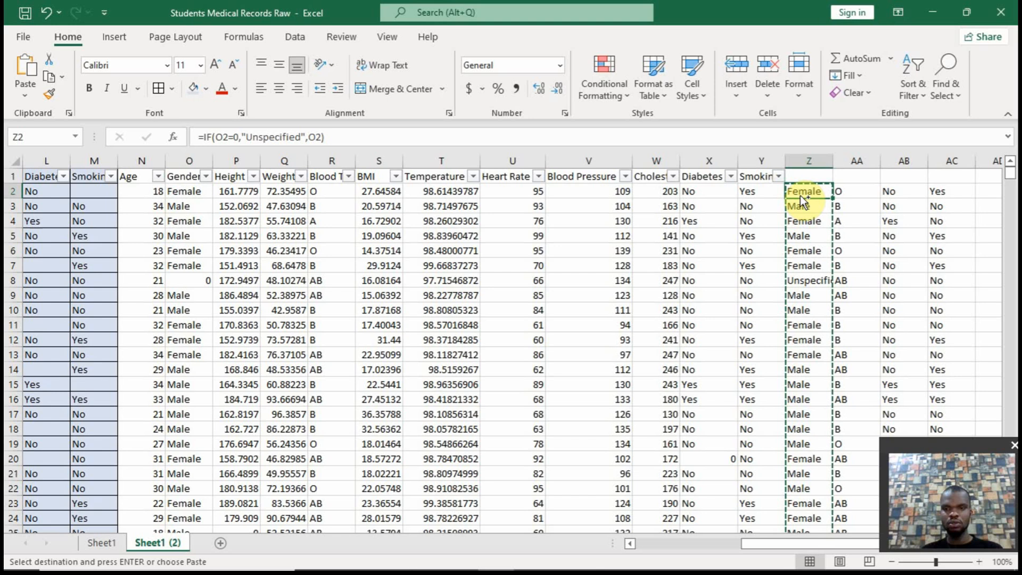
{"action": "key", "text": "ctrl+shift+Down"}
{"action": "left_click_drag", "start_coordinate": [800, 202], "coordinate": [219, 211]}
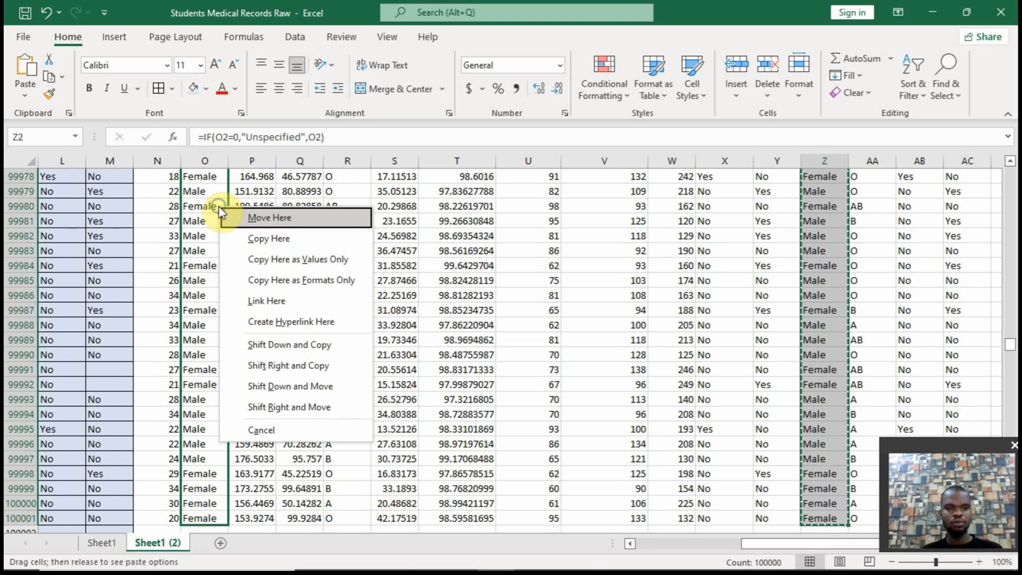
{"action": "left_click", "coordinate": [266, 259]}
{"action": "key", "text": "ctrl+BackSpace"}
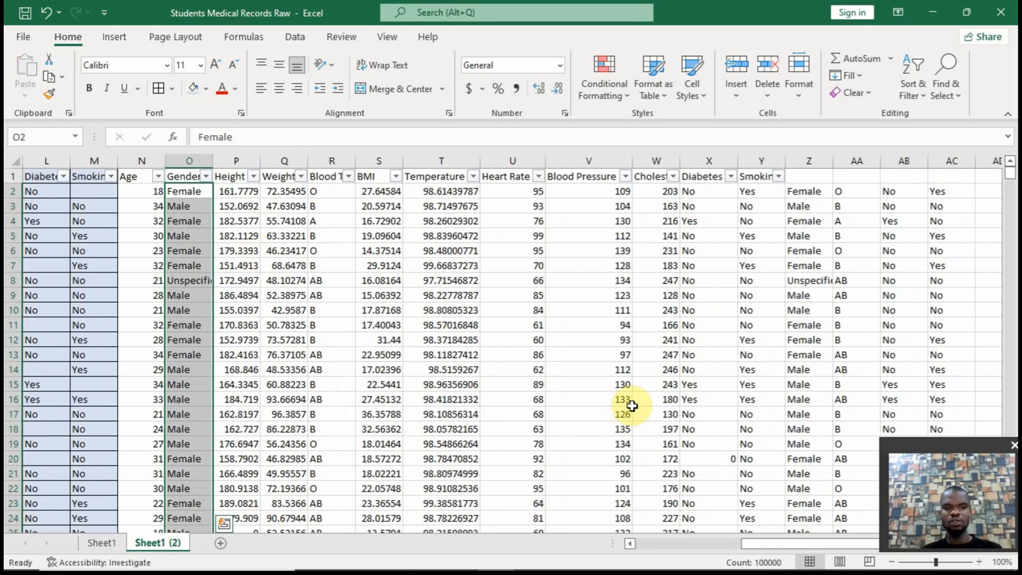
Copy the Blood Type formula results from AA2 down to the last data row onto column R, starting at R2, as values only
{"action": "left_click", "coordinate": [841, 195]}
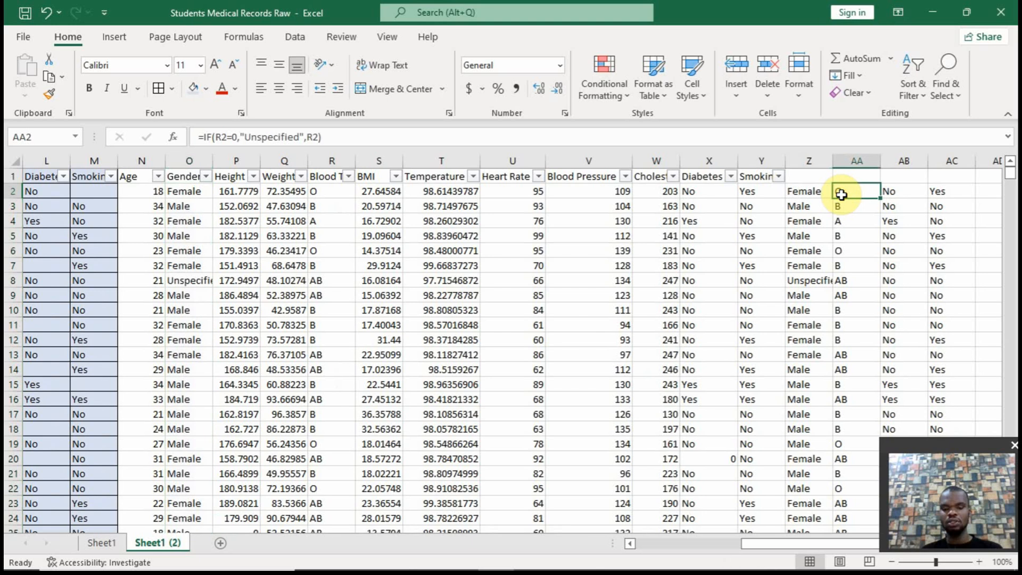
{"action": "key", "text": "ctrl+shift+Down"}
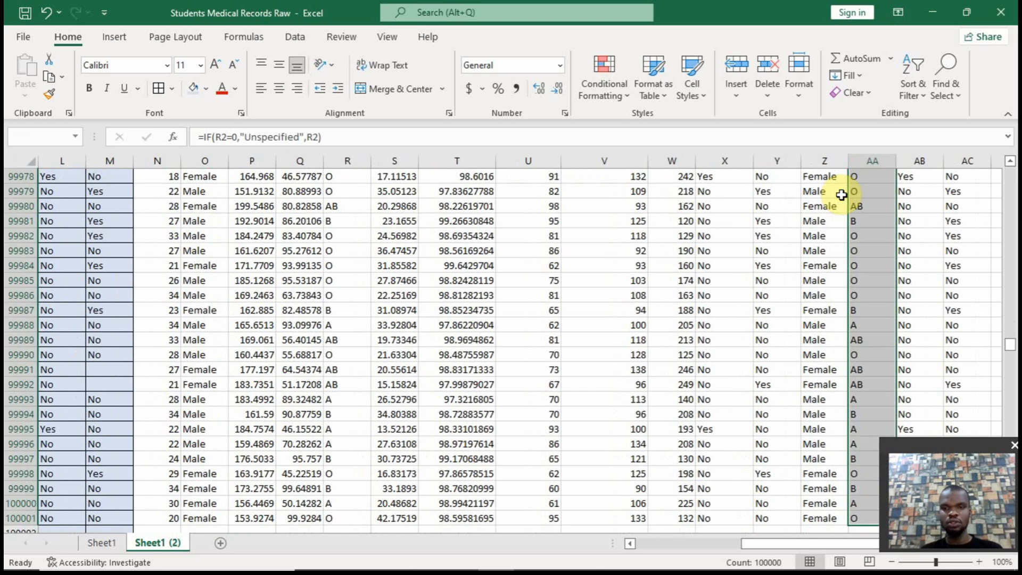
{"action": "left_click_drag", "start_coordinate": [845, 197], "coordinate": [327, 473]}
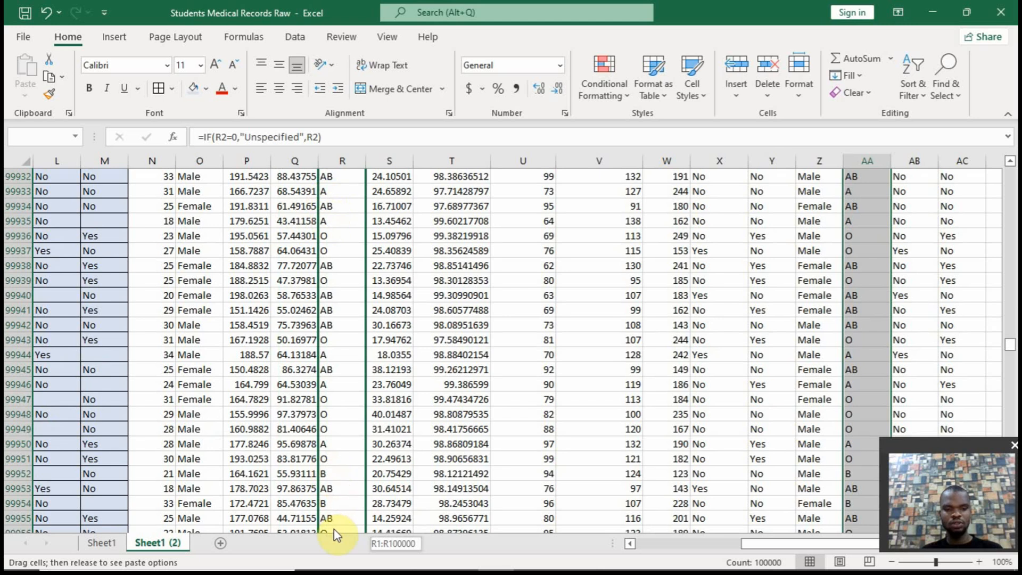
{"action": "left_click_drag", "start_coordinate": [334, 528], "coordinate": [333, 179]}
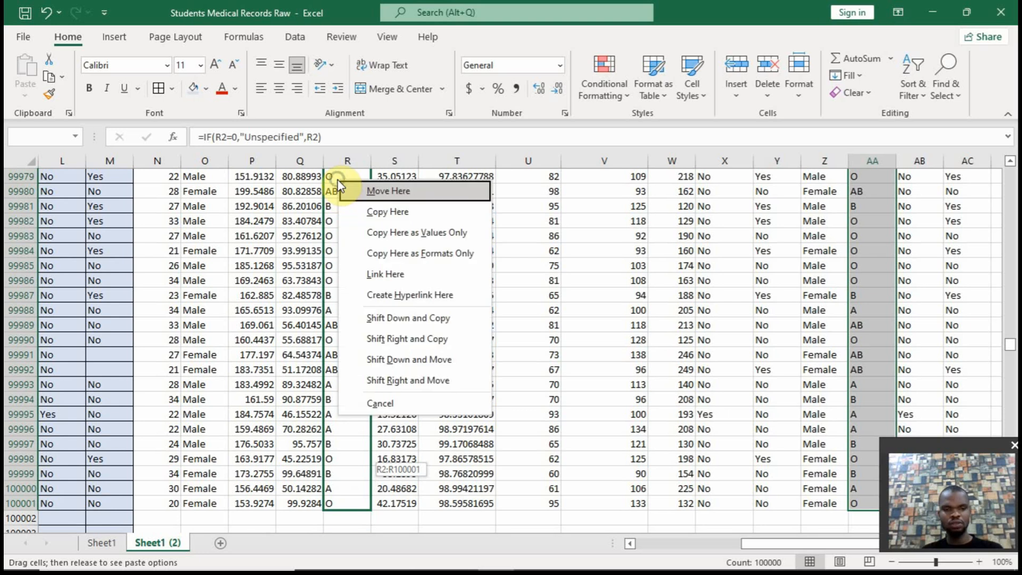
{"action": "left_click", "coordinate": [396, 231]}
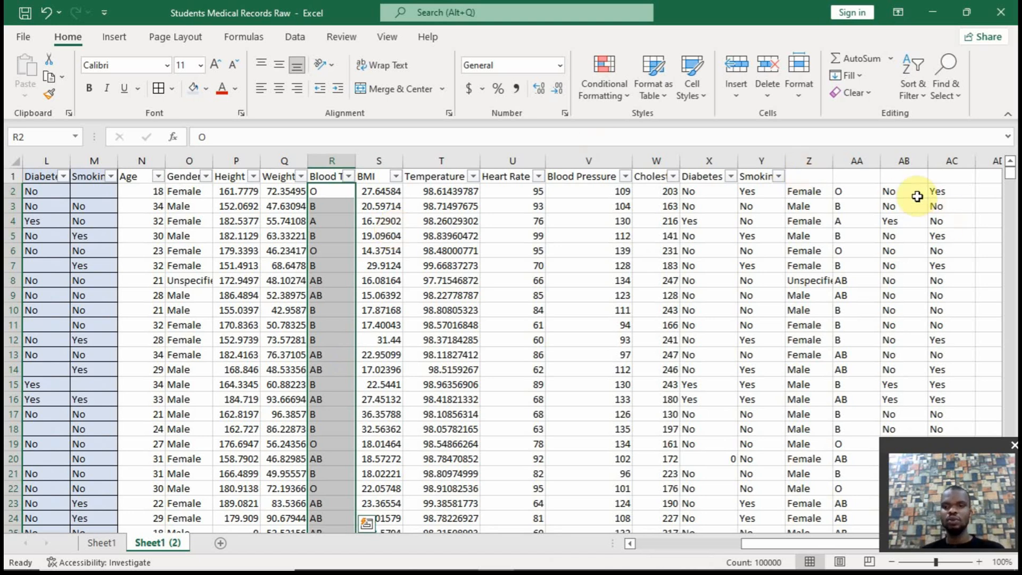
Copy the Diabetes and Smoking formula results in columns AB and AC and paste them as values over columns X and Y from X2
{"action": "left_click_drag", "start_coordinate": [912, 192], "coordinate": [931, 191]}
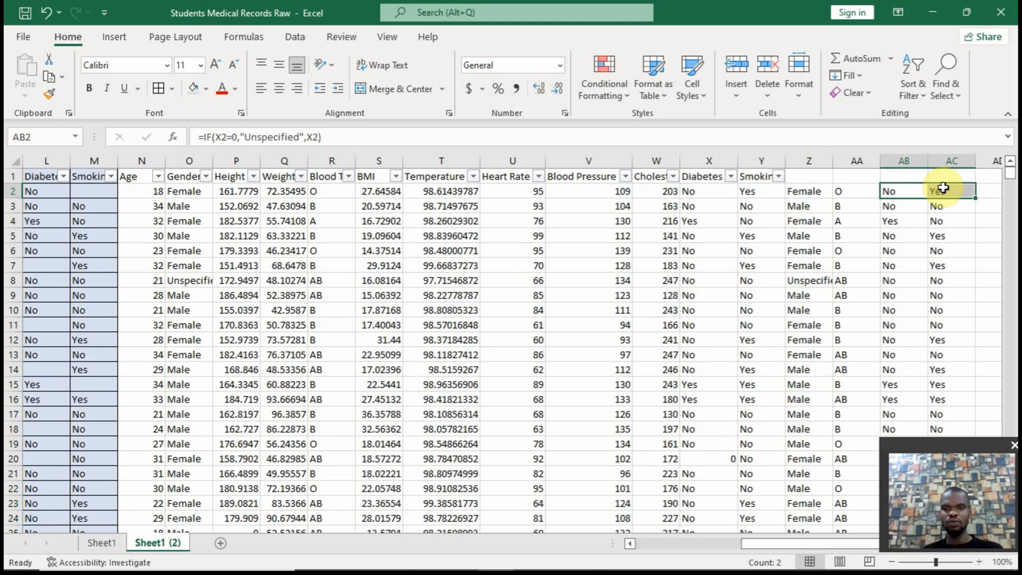
{"action": "key", "text": "ctrl+shift+Down"}
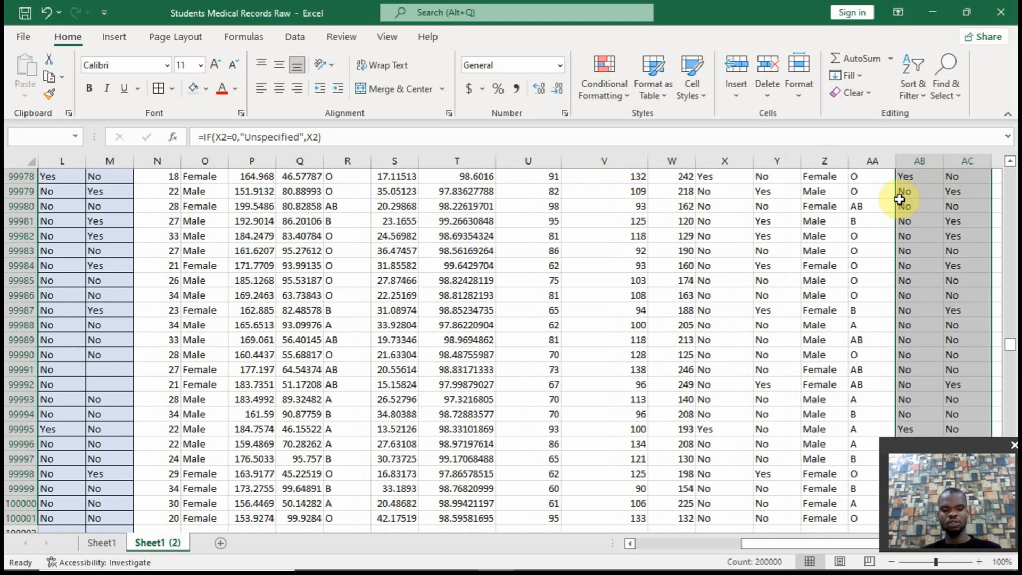
{"action": "key", "text": "ctrl+c"}
{"action": "left_click", "coordinate": [787, 219]}
{"action": "key", "text": "ctrl+Up"}
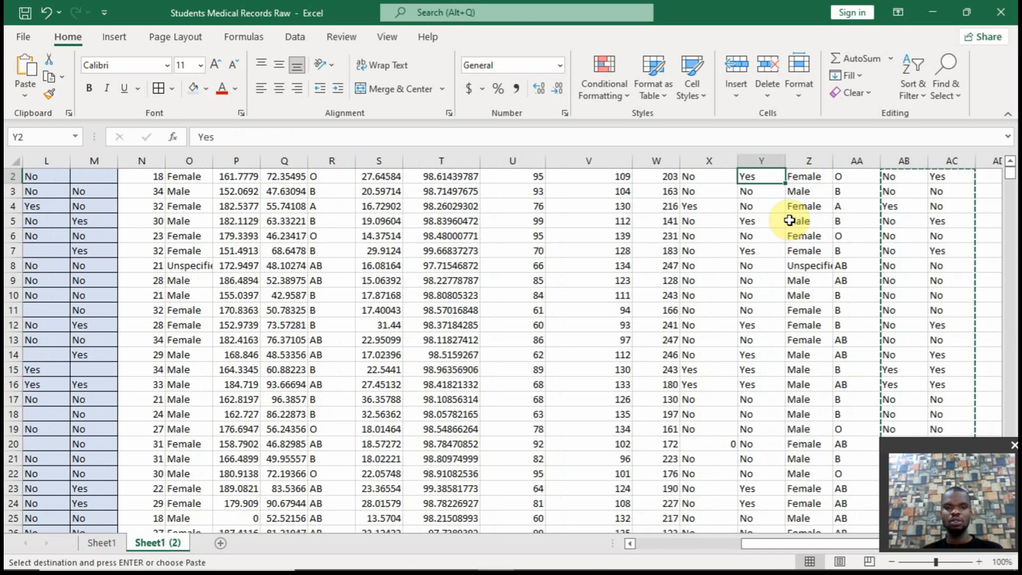
{"action": "key", "text": "Left"}
{"action": "key", "text": "Left"}
{"action": "key", "text": "Right"}
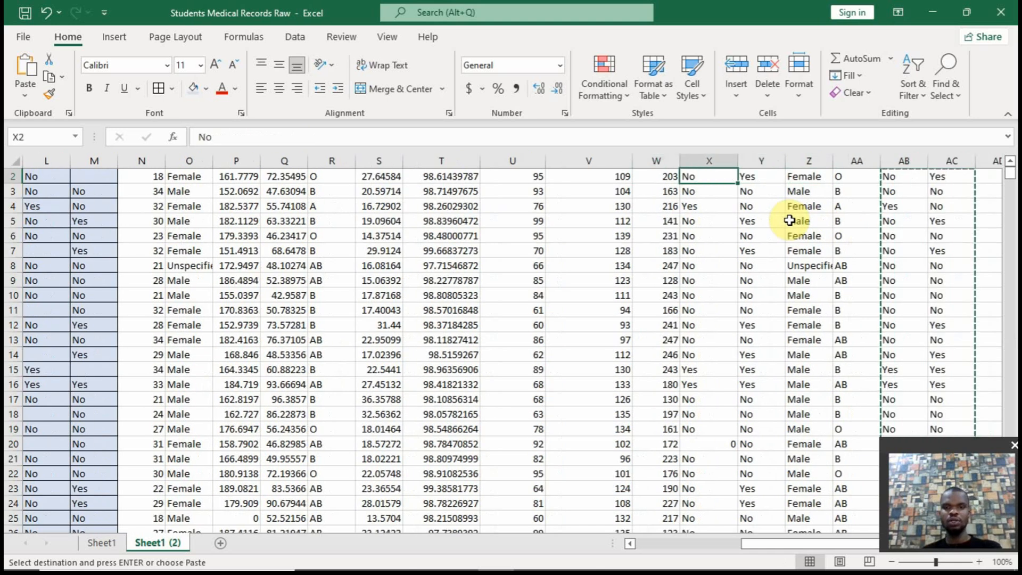
{"action": "right_click", "coordinate": [713, 174]}
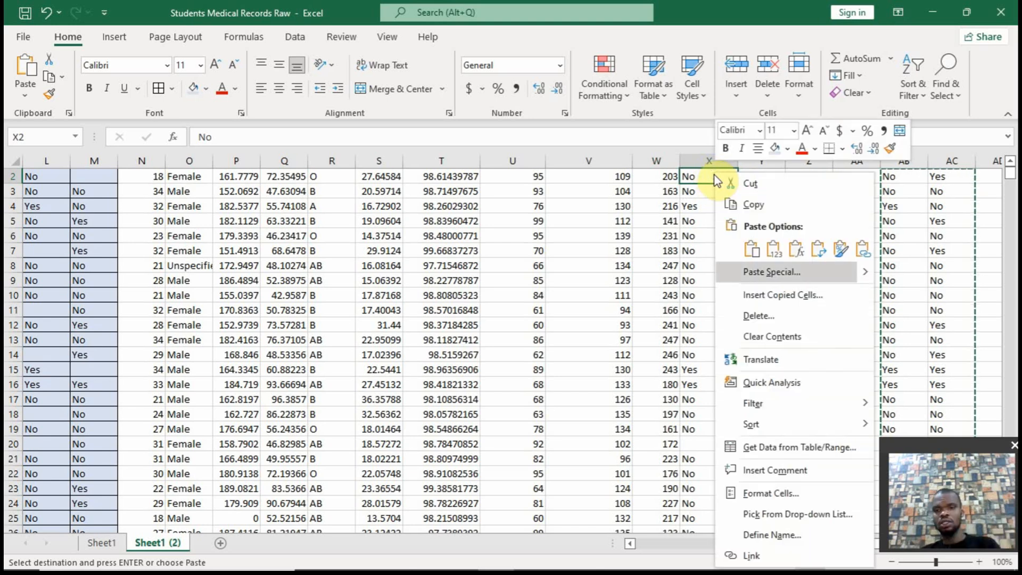
{"action": "left_click", "coordinate": [774, 254]}
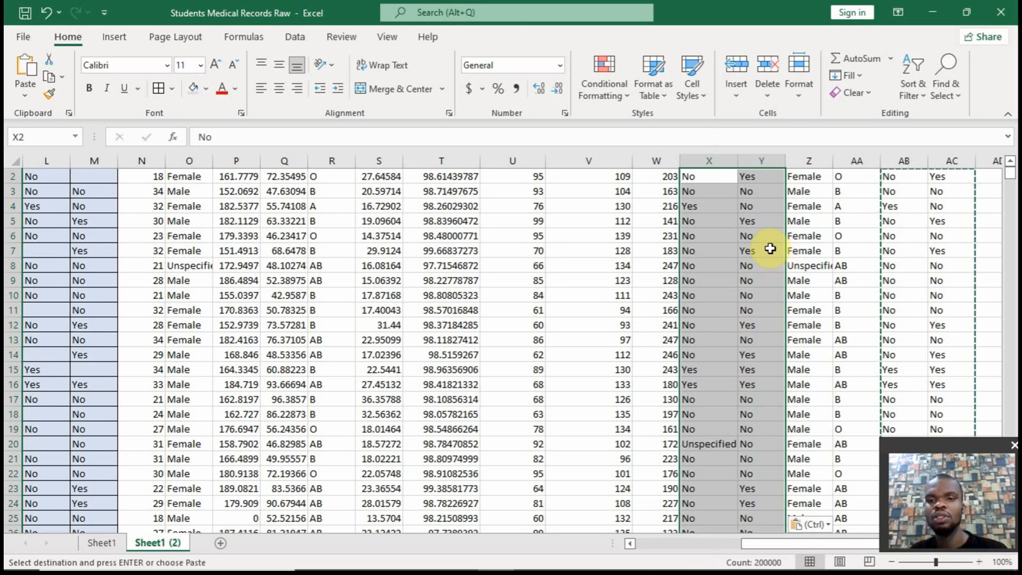
Clear the contents of the helper columns Z to AC
{"action": "left_click", "coordinate": [1009, 160]}
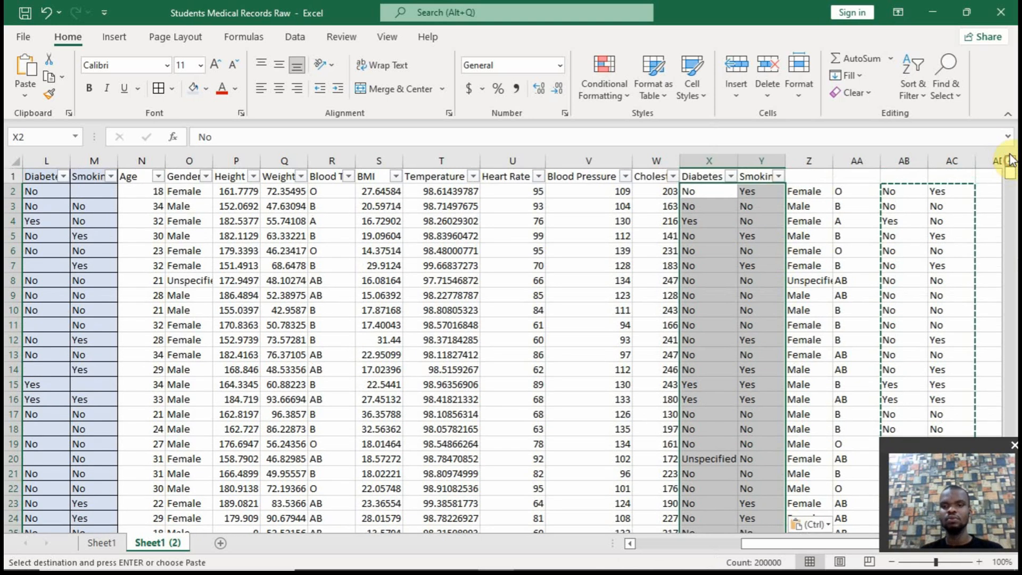
{"action": "left_click_drag", "start_coordinate": [811, 161], "coordinate": [960, 162]}
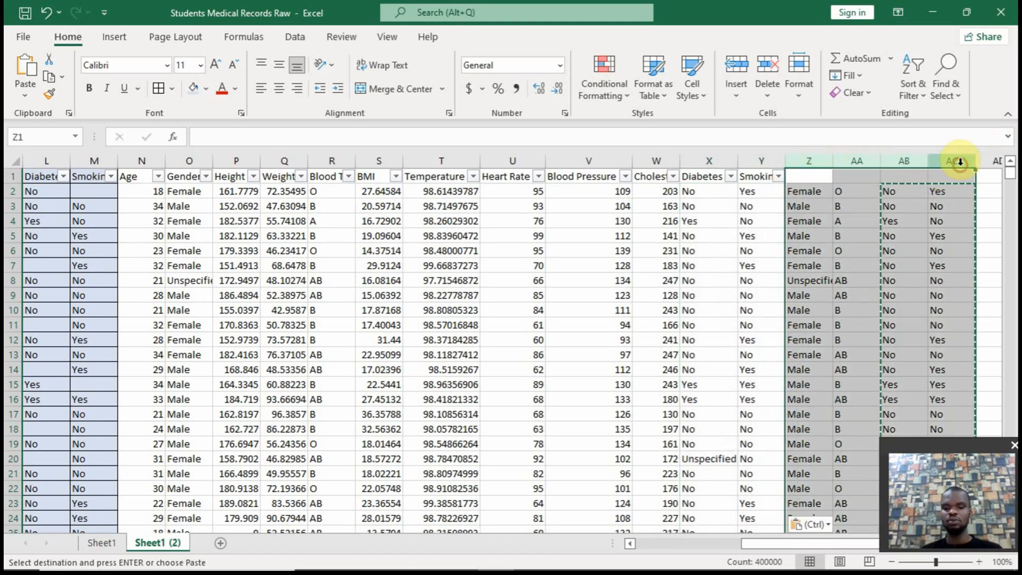
{"action": "key", "text": "Delete"}
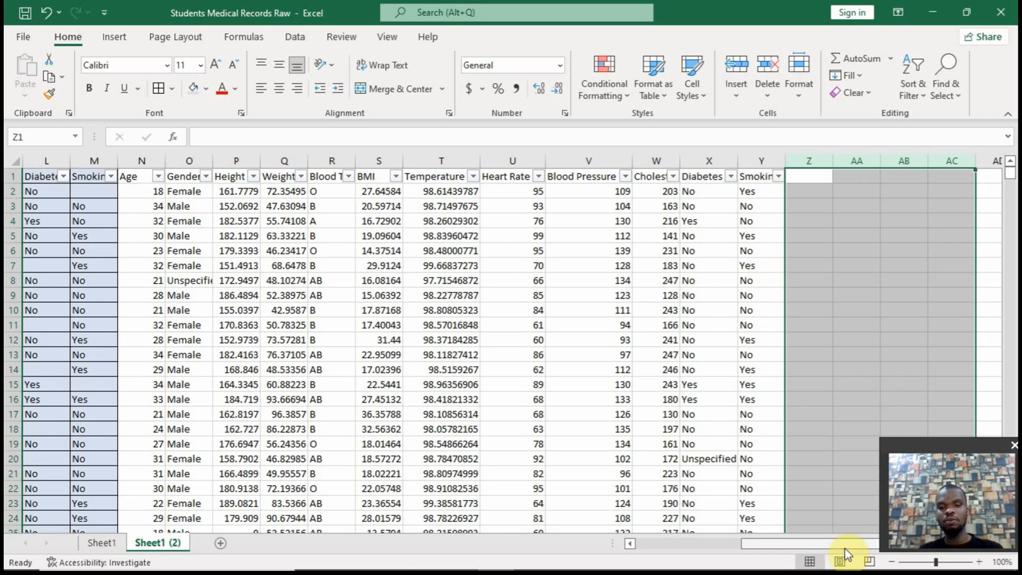
Filter the Age column in N to show only the 0 values, and undo the filter
{"action": "left_click_drag", "start_coordinate": [845, 544], "coordinate": [867, 543]}
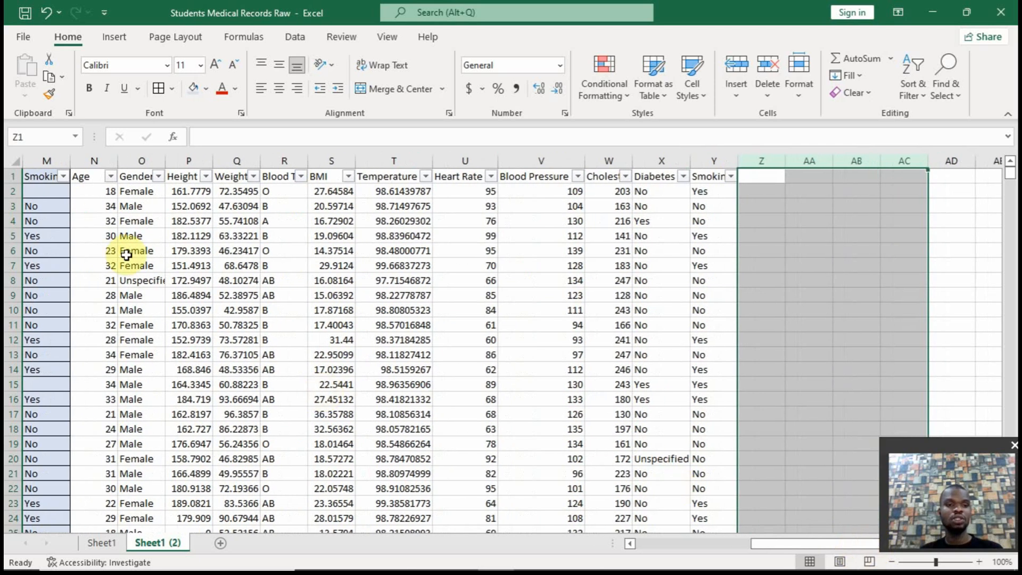
{"action": "left_click", "coordinate": [111, 177]}
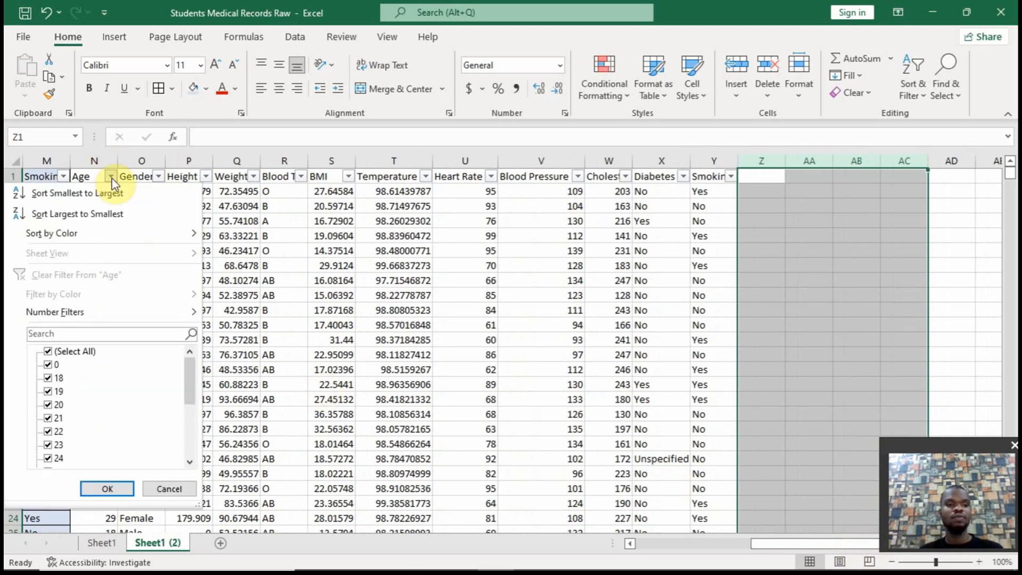
{"action": "left_click", "coordinate": [111, 178]}
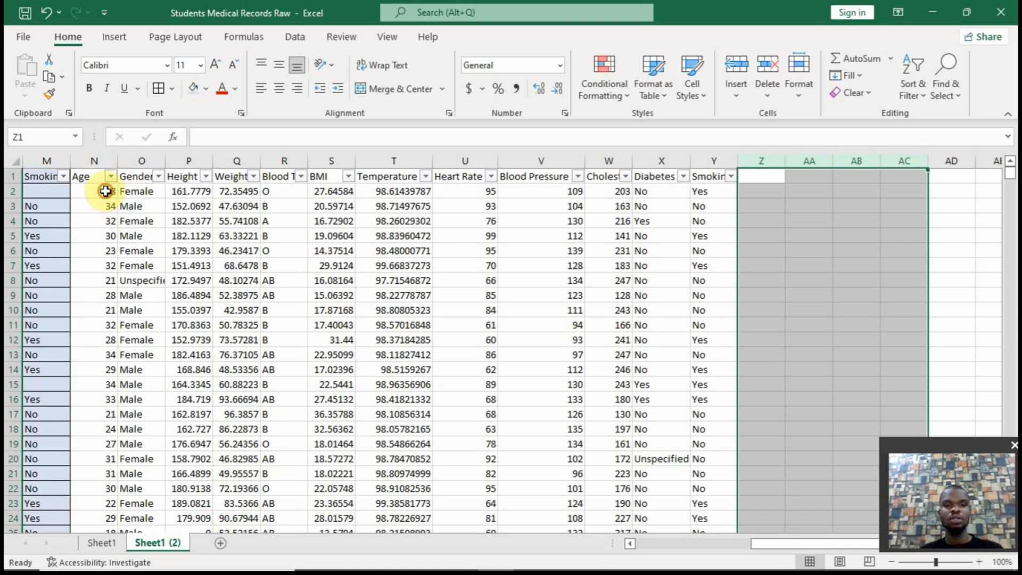
{"action": "left_click", "coordinate": [105, 191]}
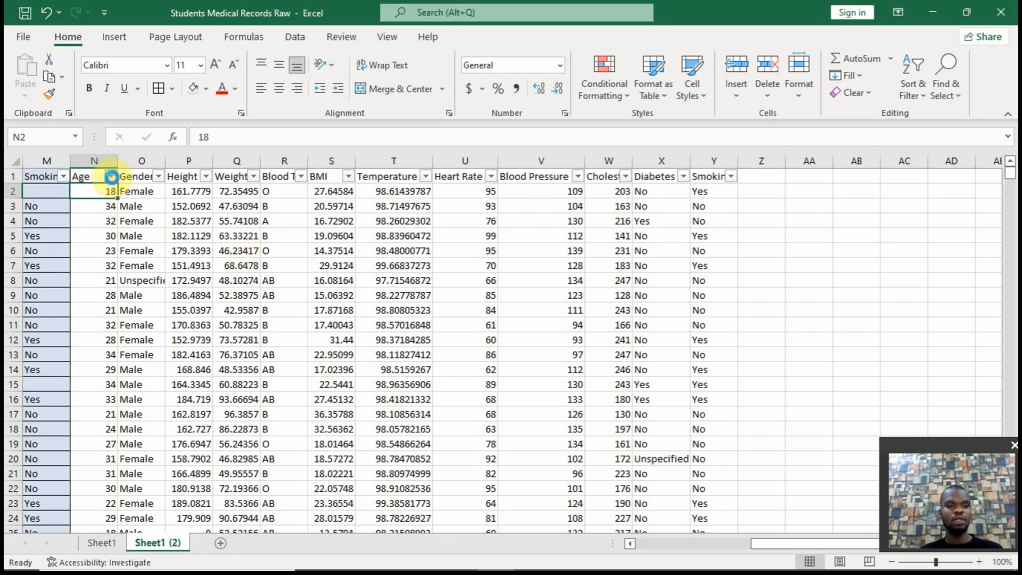
{"action": "left_click", "coordinate": [112, 179]}
{"action": "left_click", "coordinate": [111, 179]}
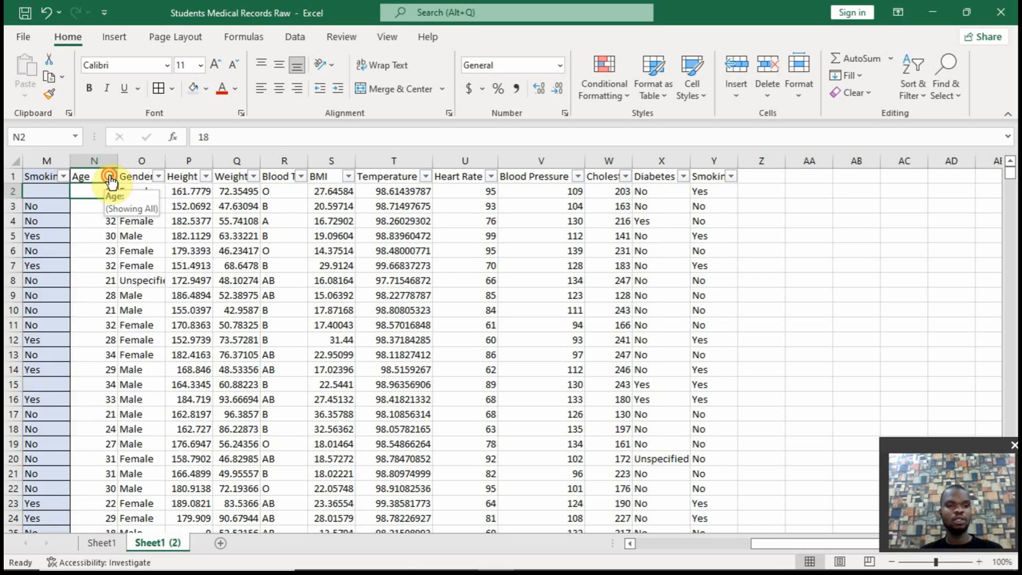
{"action": "left_click", "coordinate": [111, 179]}
{"action": "left_click", "coordinate": [48, 351]}
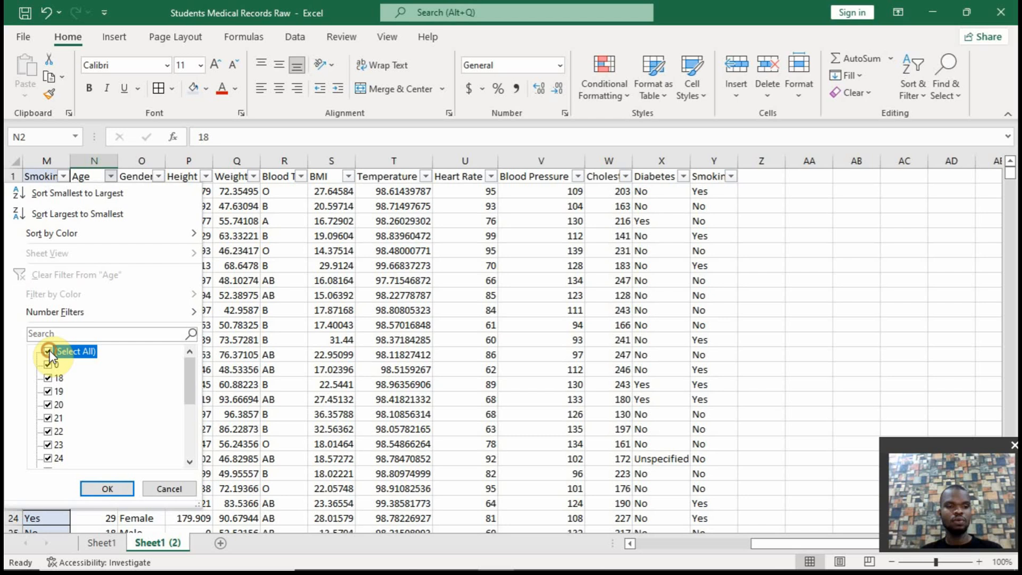
{"action": "left_click", "coordinate": [49, 364]}
{"action": "left_click", "coordinate": [107, 489]}
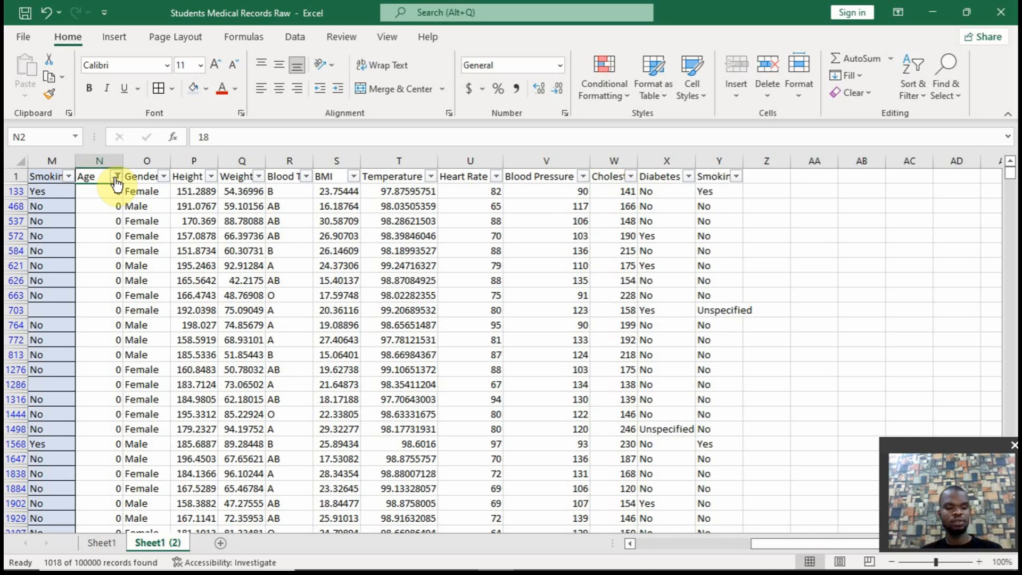
{"action": "key", "text": "ctrl+z"}
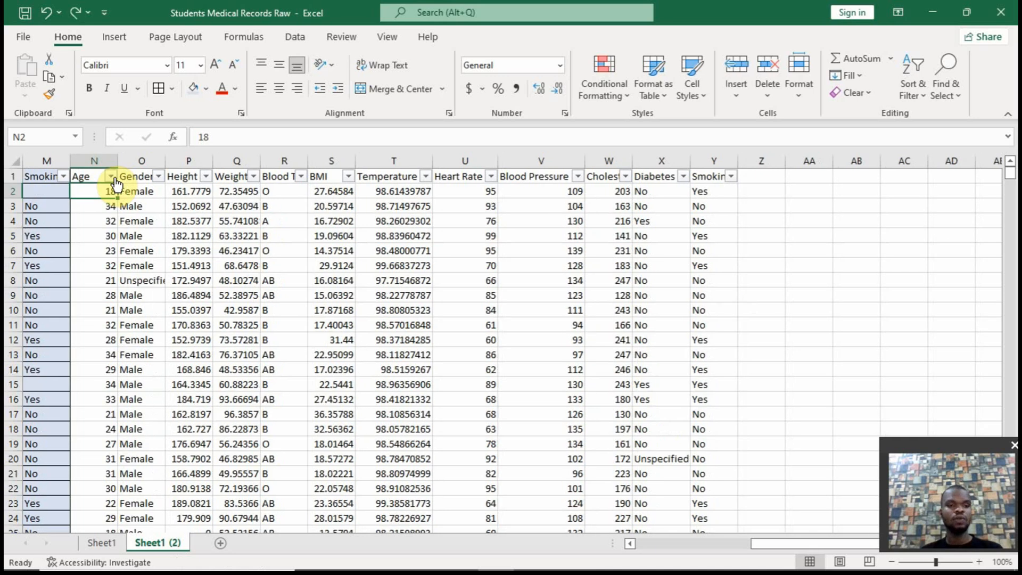
{"action": "left_click", "coordinate": [203, 178]}
{"action": "left_click", "coordinate": [206, 178]}
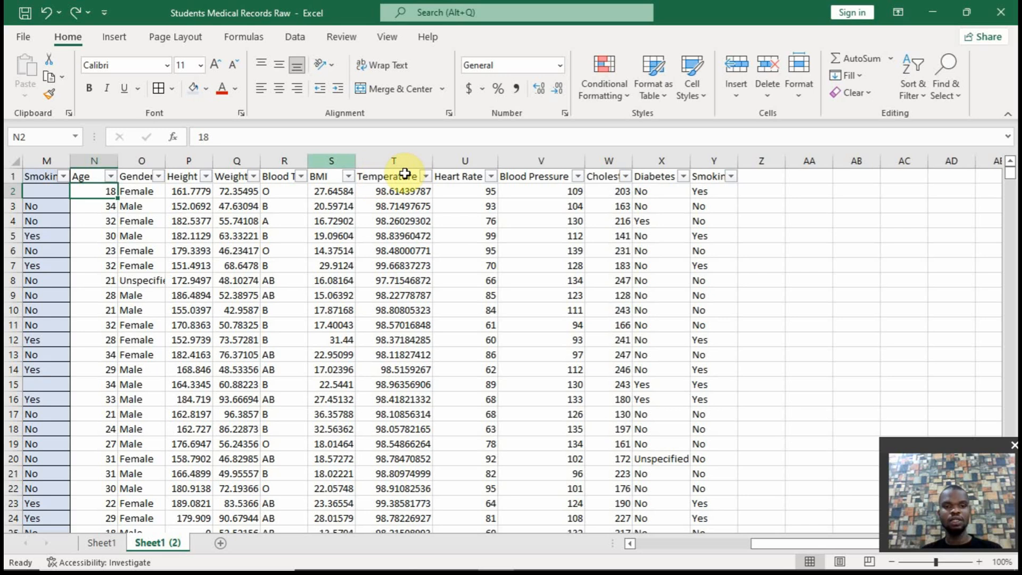
{"action": "left_click", "coordinate": [424, 177]}
{"action": "left_click", "coordinate": [473, 198]}
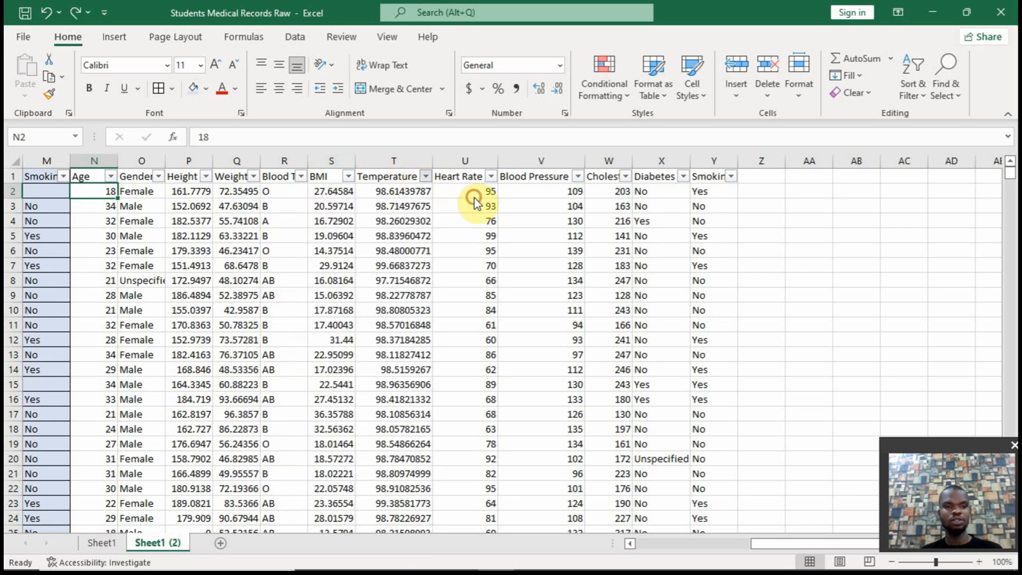
Start an IF formula in Z2 that tests N2=0 and returns AVERAGEIF(age,"<>0") when true
{"action": "left_click", "coordinate": [765, 189]}
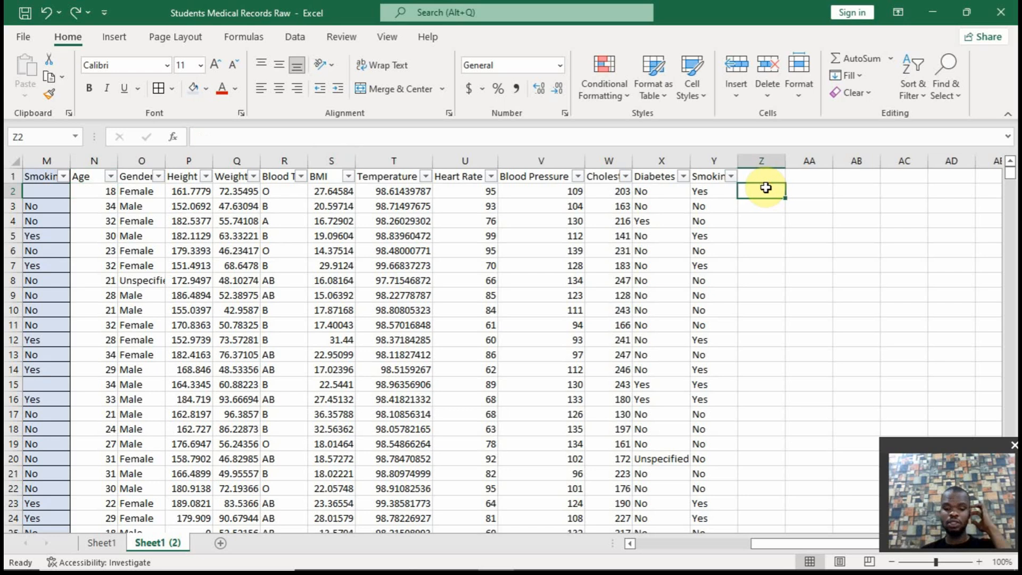
{"action": "type", "text": "="}
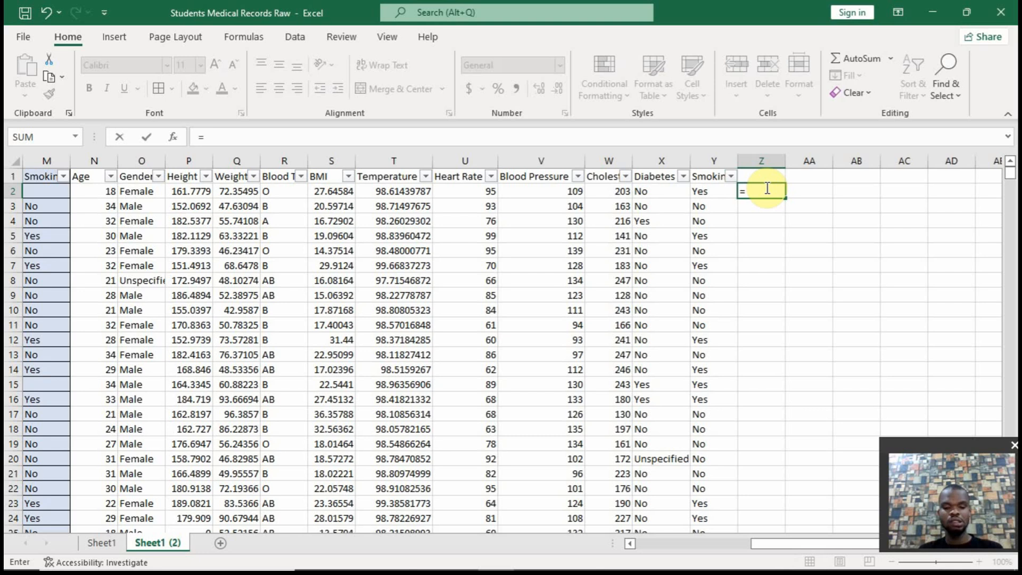
{"action": "type", "text": "if("}
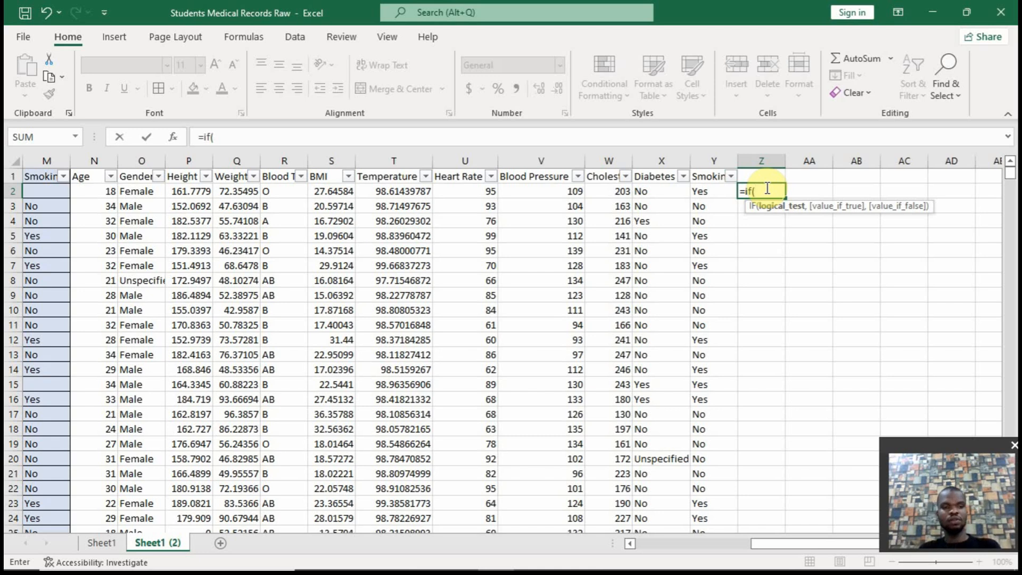
{"action": "type", "text": "n2"}
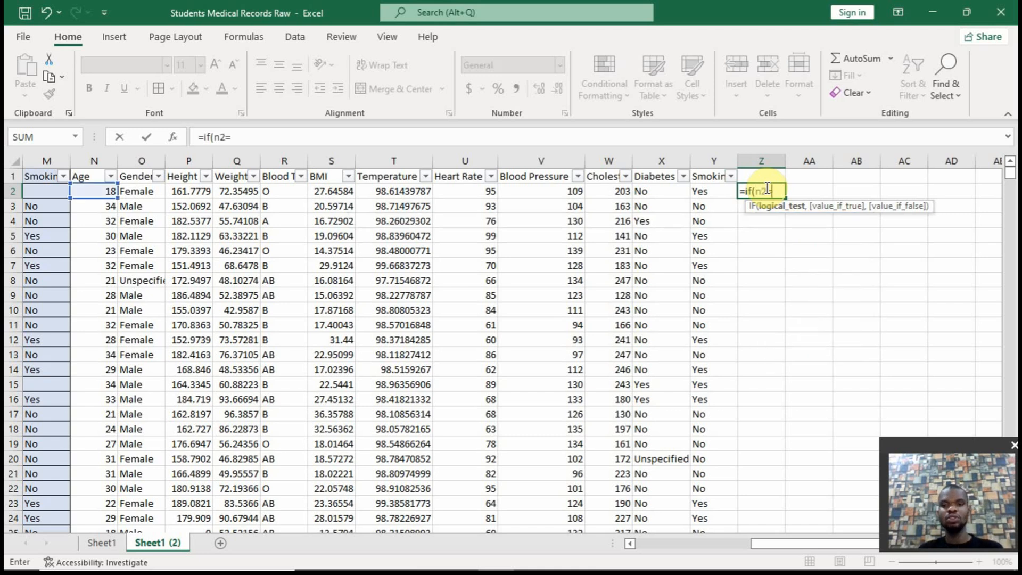
{"action": "type", "text": "=0,"}
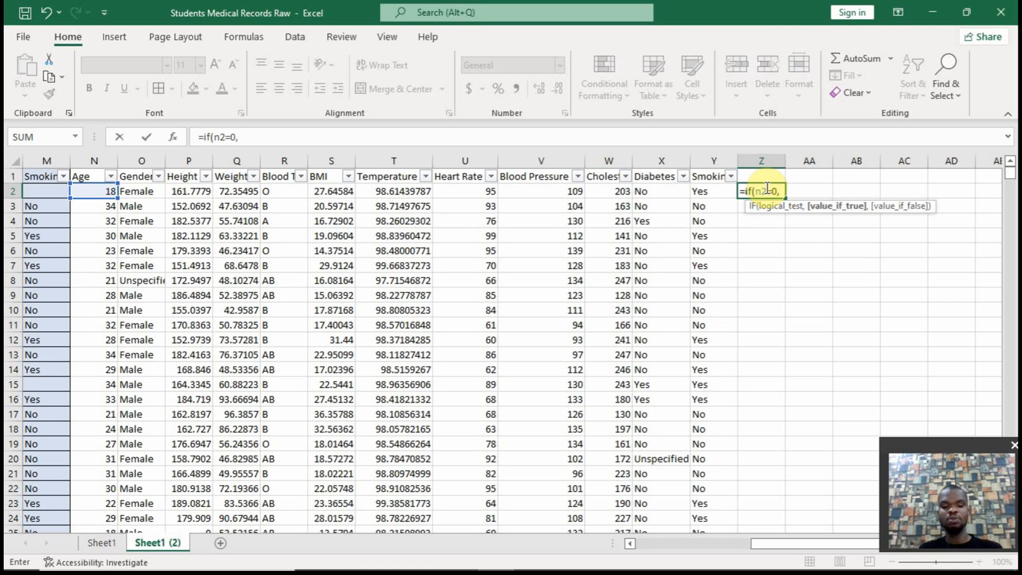
{"action": "type", "text": "average"}
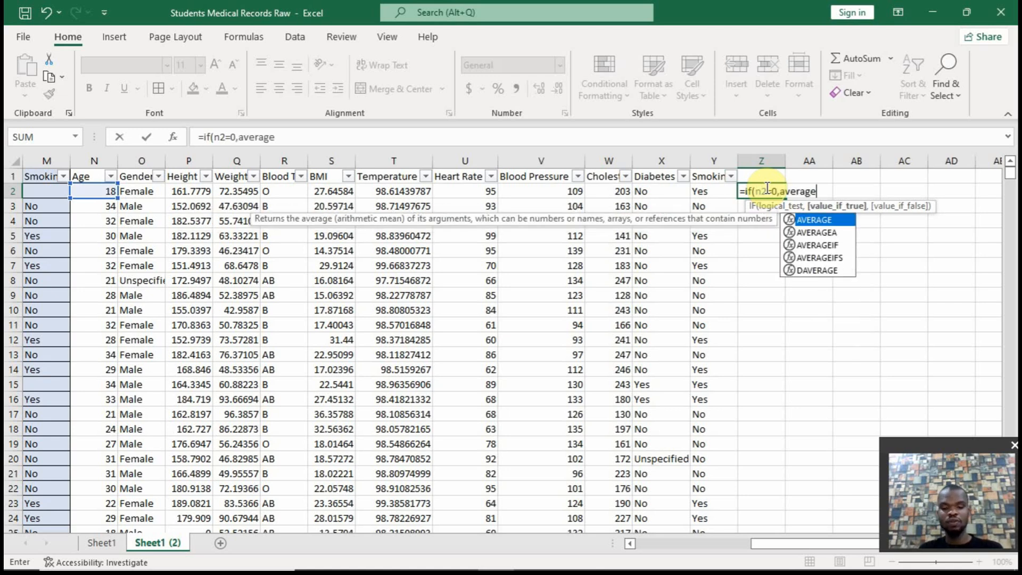
{"action": "type", "text": "if"}
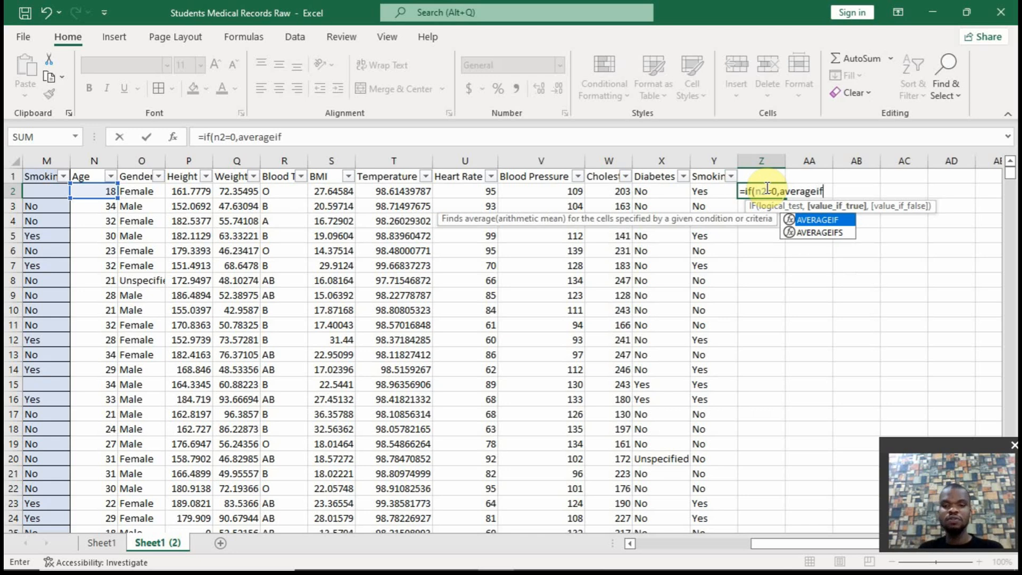
{"action": "type", "text": "(age,"}
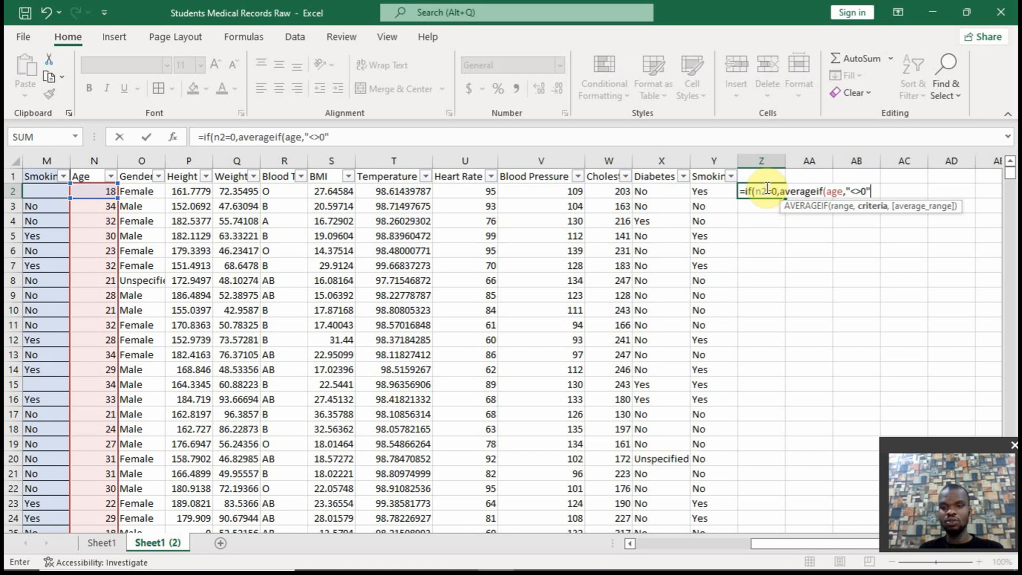
{"action": "type", "text": "\"<>0\""}
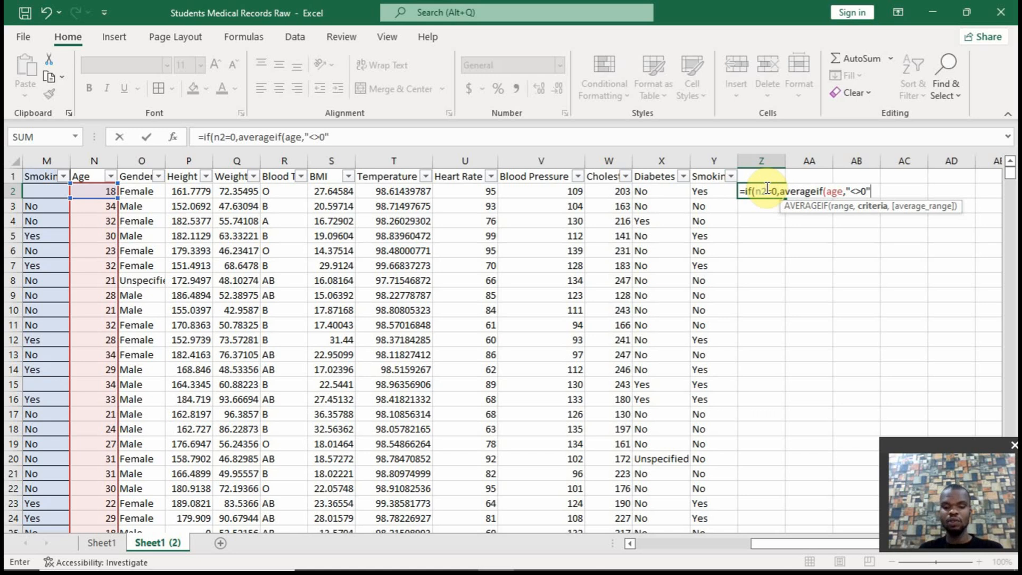
{"action": "type", "text": ")"}
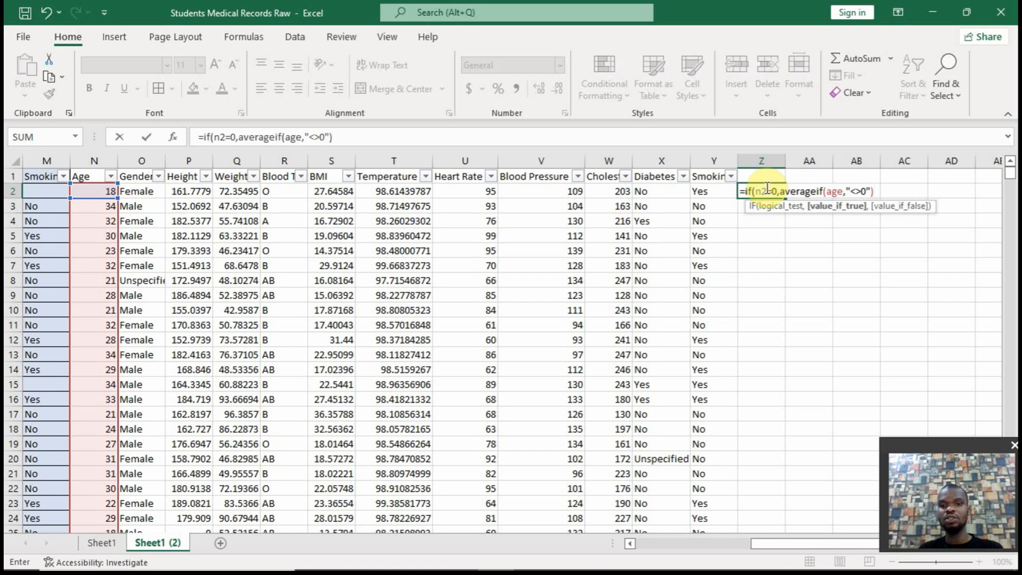
Wrap the AVERAGEIF in ROUND with 0 digits and finish the formula with N2 as the value if false
{"action": "left_click", "coordinate": [781, 193]}
{"action": "type", "text": "round("}
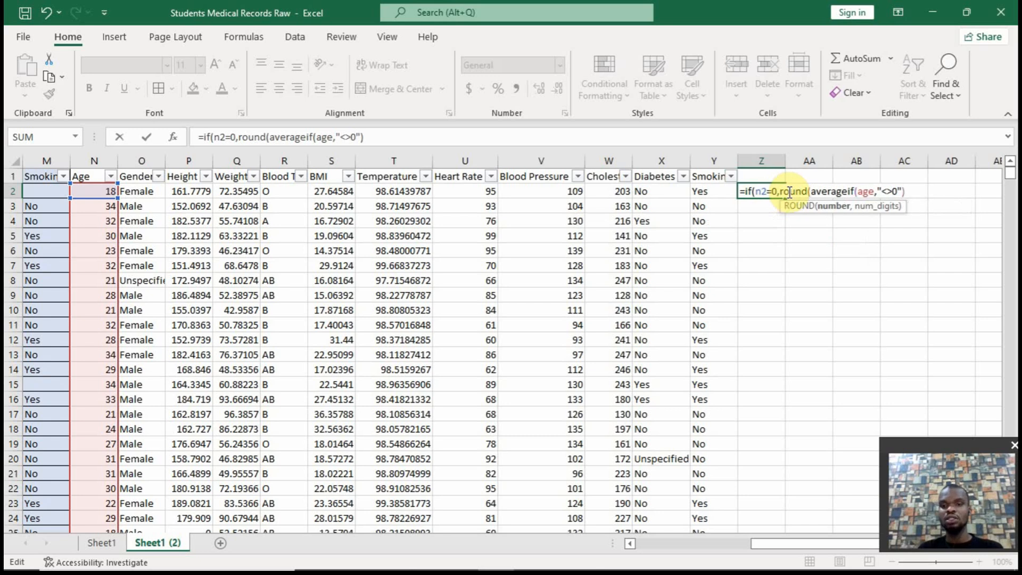
{"action": "type", "text": ","}
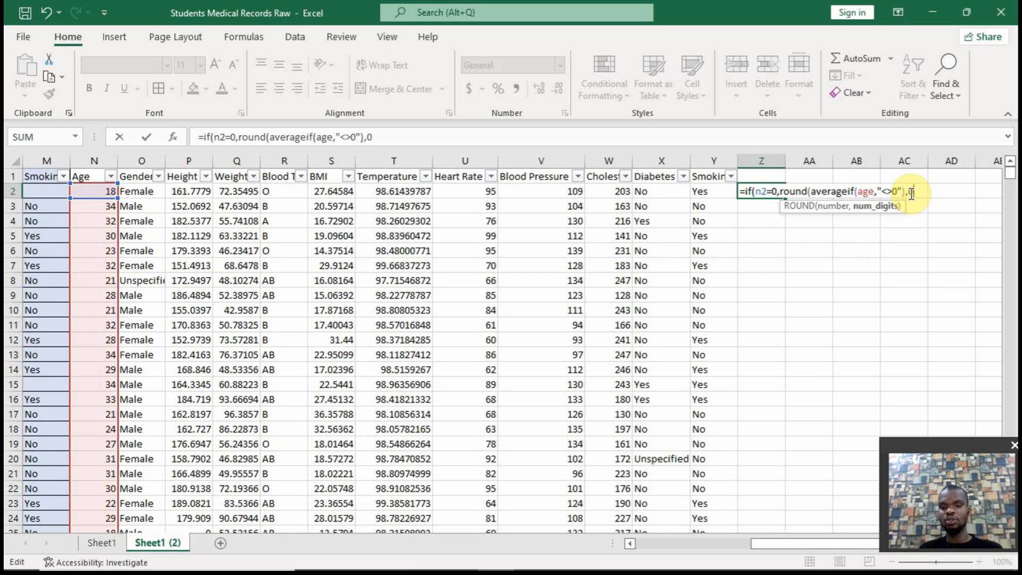
{"action": "type", "text": "0)"}
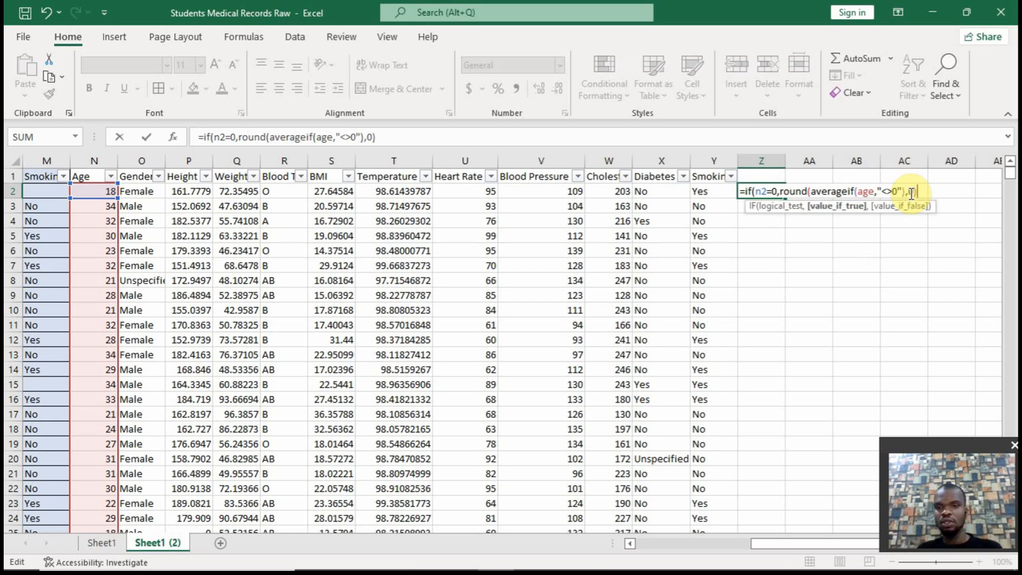
{"action": "type", "text": ","}
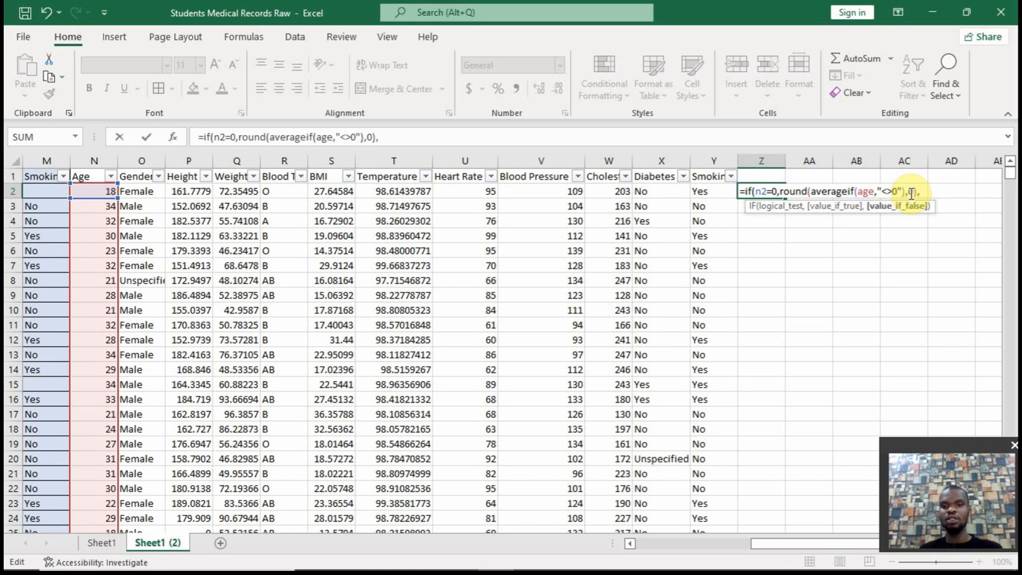
{"action": "type", "text": "n2)"}
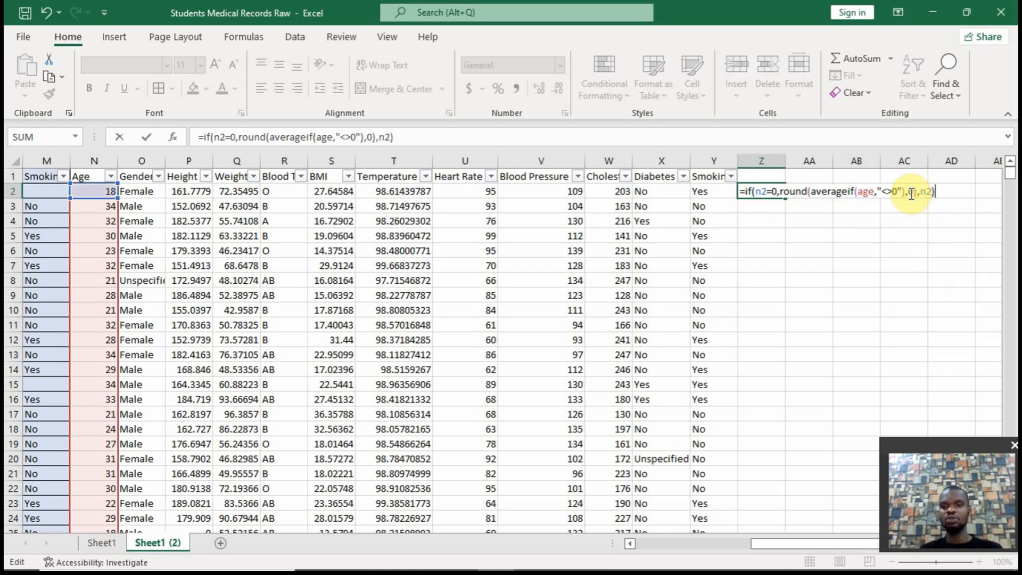
{"action": "key", "text": "Return"}
Fill the Age formula from Z2 down column Z to the last data row
{"action": "left_click", "coordinate": [777, 191]}
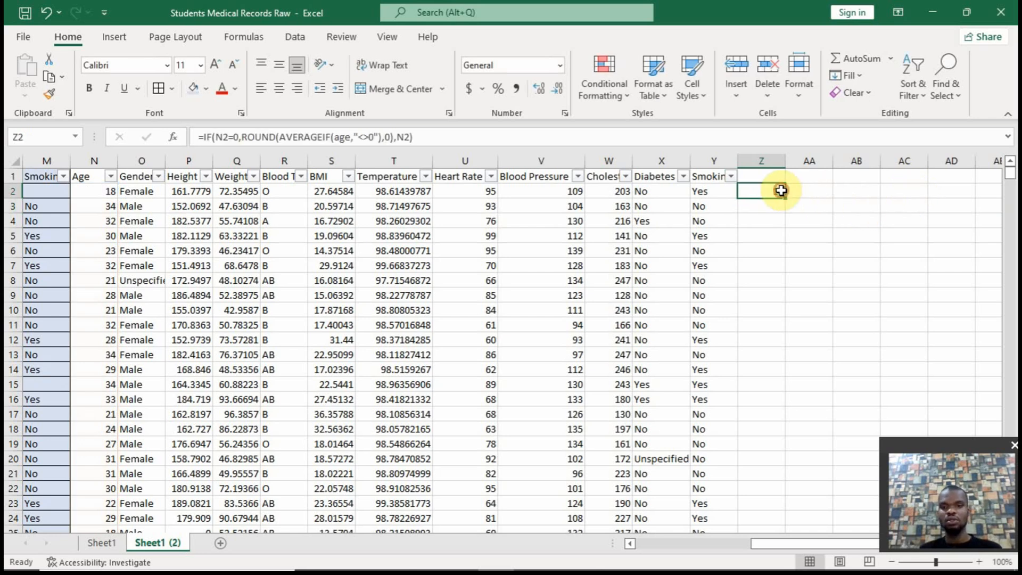
{"action": "double_click", "coordinate": [785, 199]}
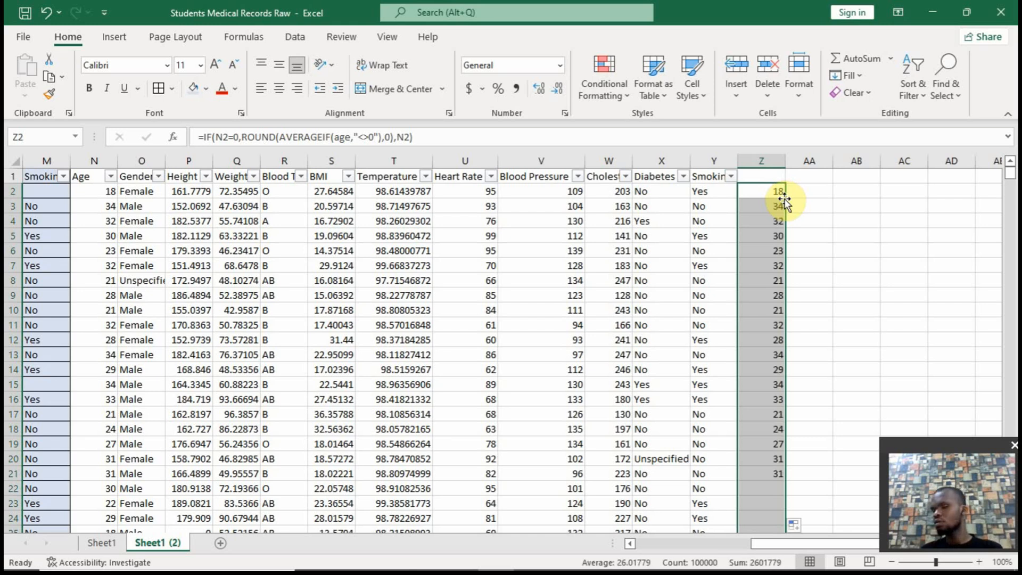
{"action": "left_click", "coordinate": [772, 190]}
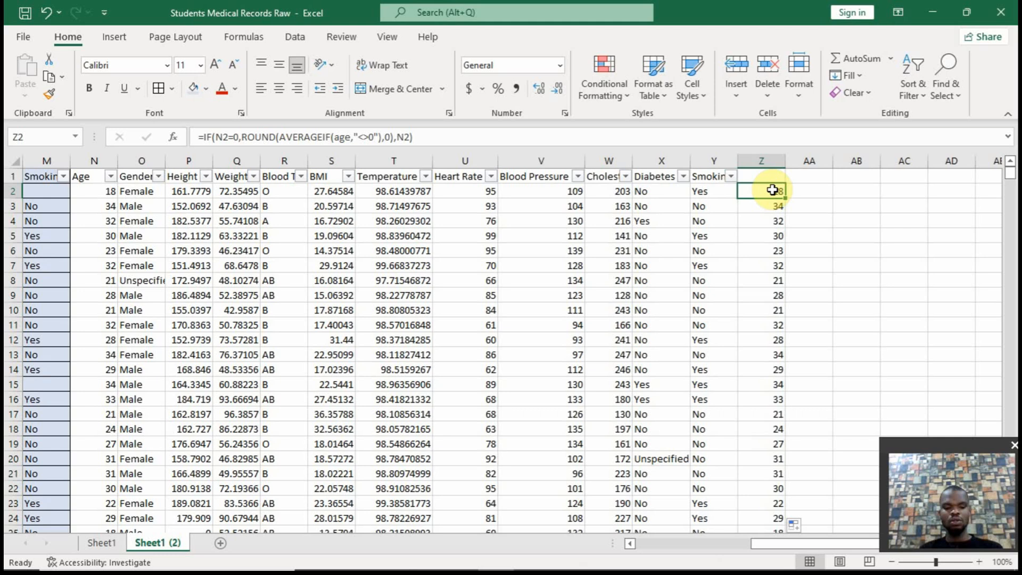
Check column Z's filter list for remaining zeros, and restore the header filters without column Z
{"action": "left_click", "coordinate": [778, 174]}
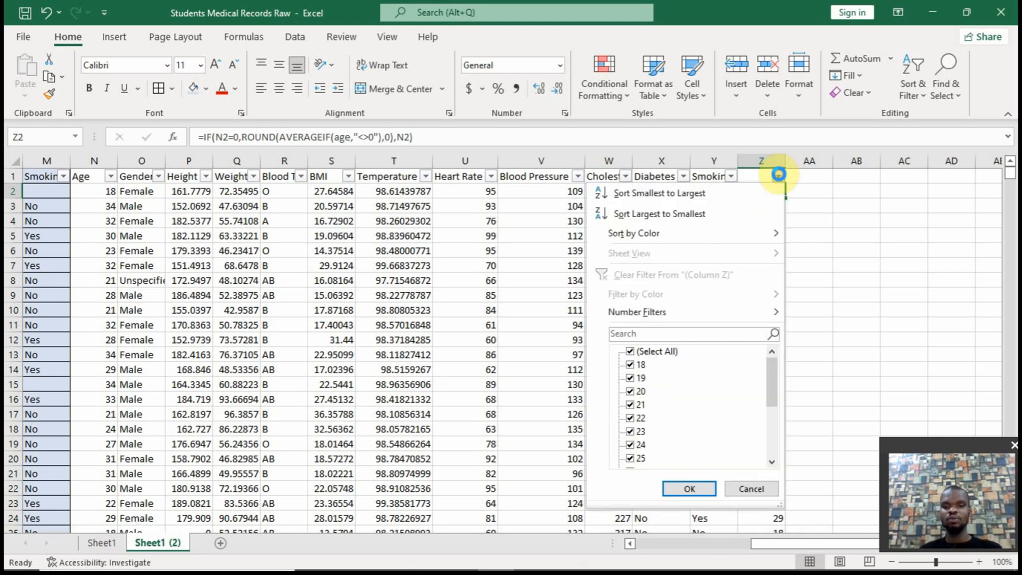
{"action": "left_click", "coordinate": [778, 174]}
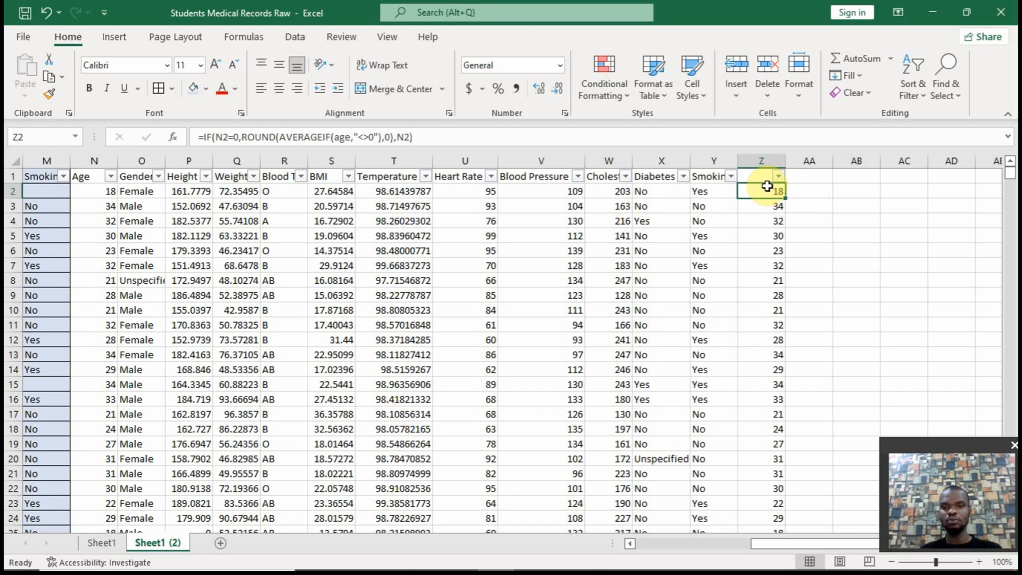
{"action": "left_click", "coordinate": [759, 203]}
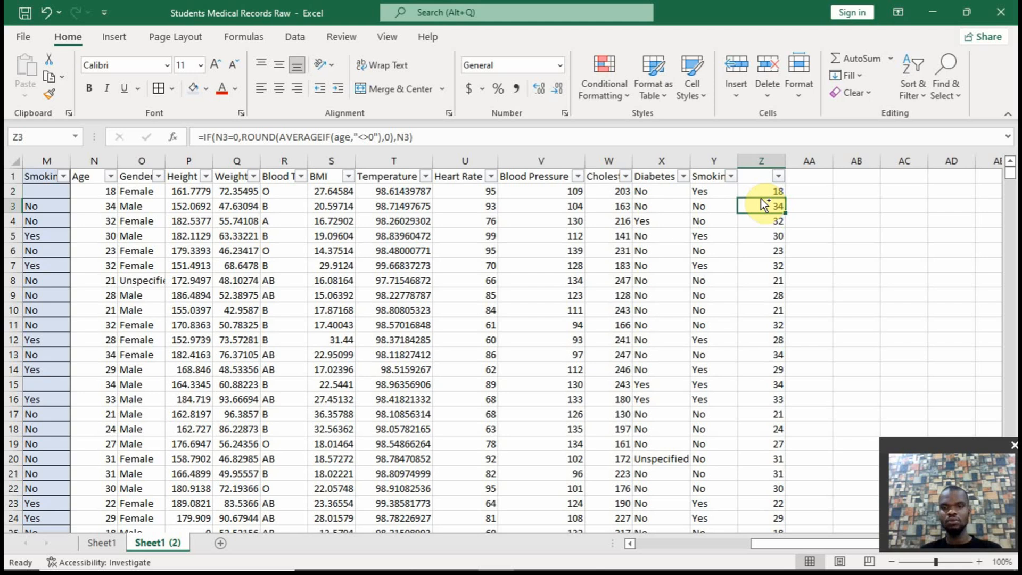
{"action": "left_click", "coordinate": [760, 190]}
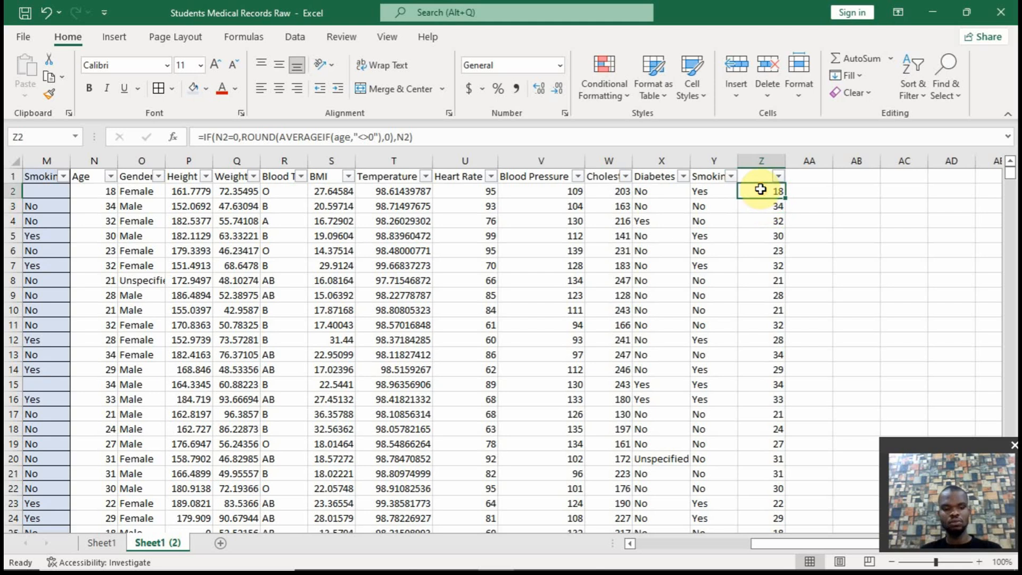
{"action": "key", "text": "ctrl+z"}
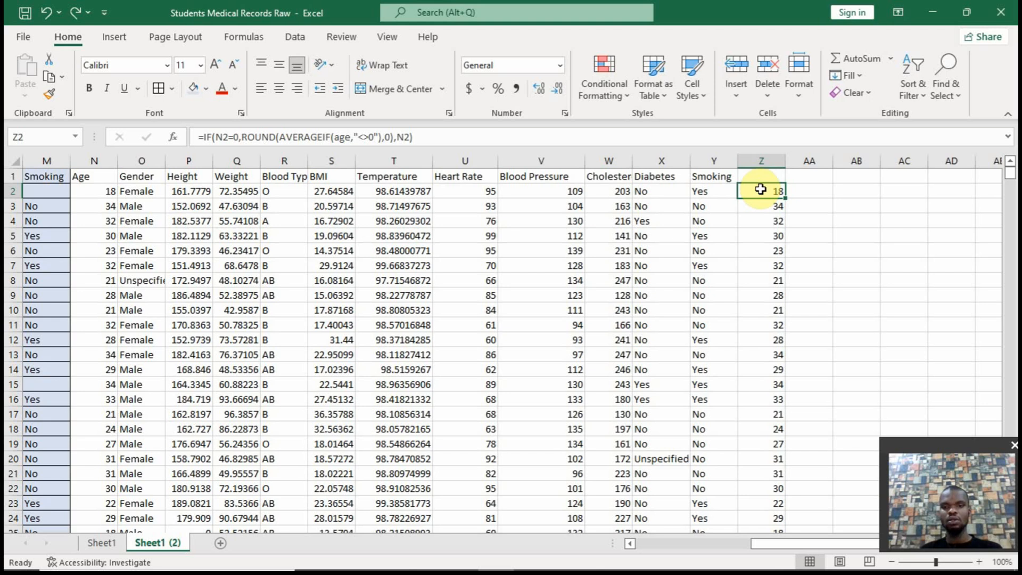
{"action": "key", "text": "ctrl+shift+l"}
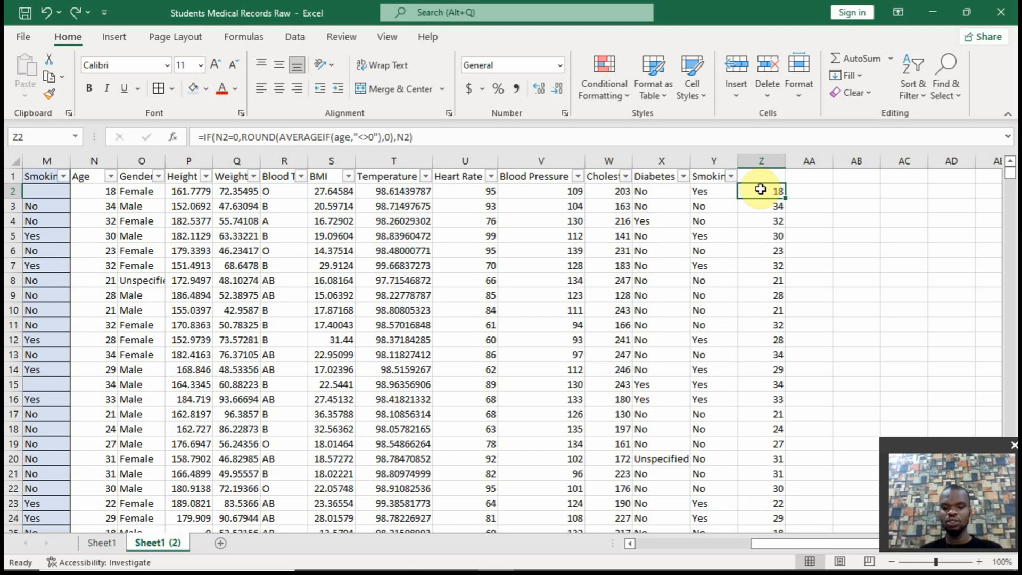
Copy the Age results in column Z, from Z2 to the last data row, over the Age column as values only
{"action": "key", "text": "ctrl+shift+Down"}
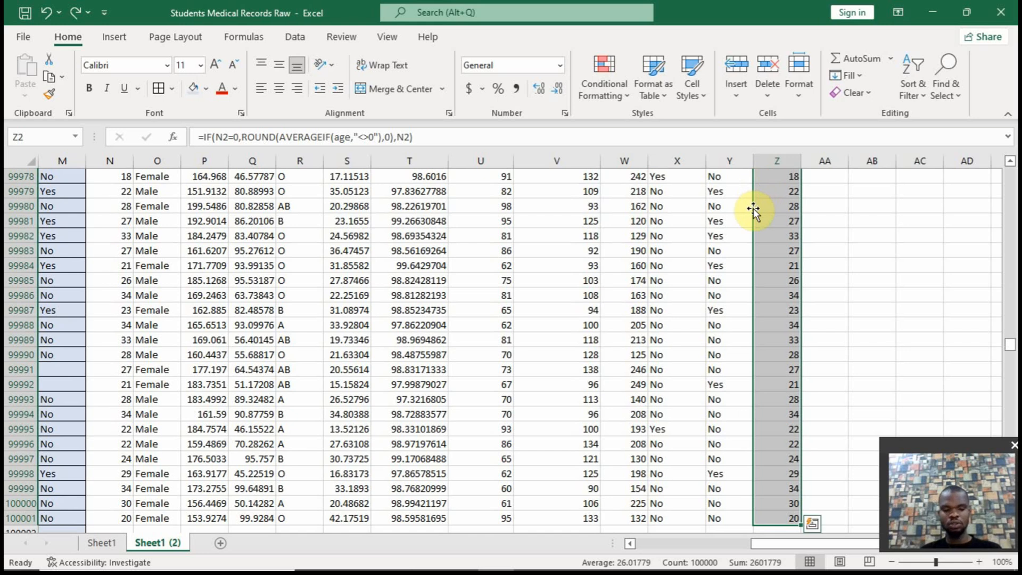
{"action": "left_click_drag", "start_coordinate": [752, 208], "coordinate": [127, 213]}
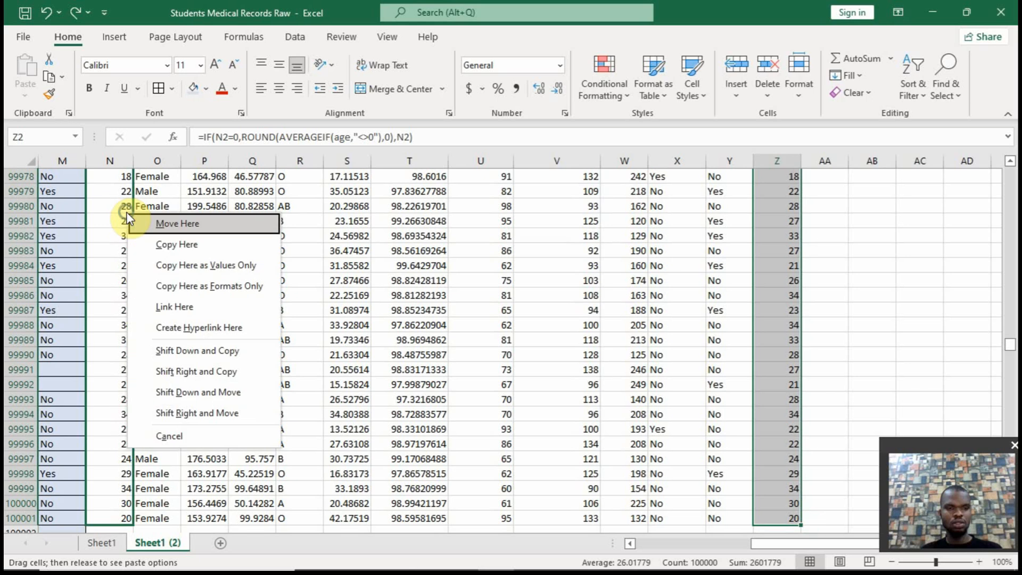
{"action": "left_click", "coordinate": [180, 264]}
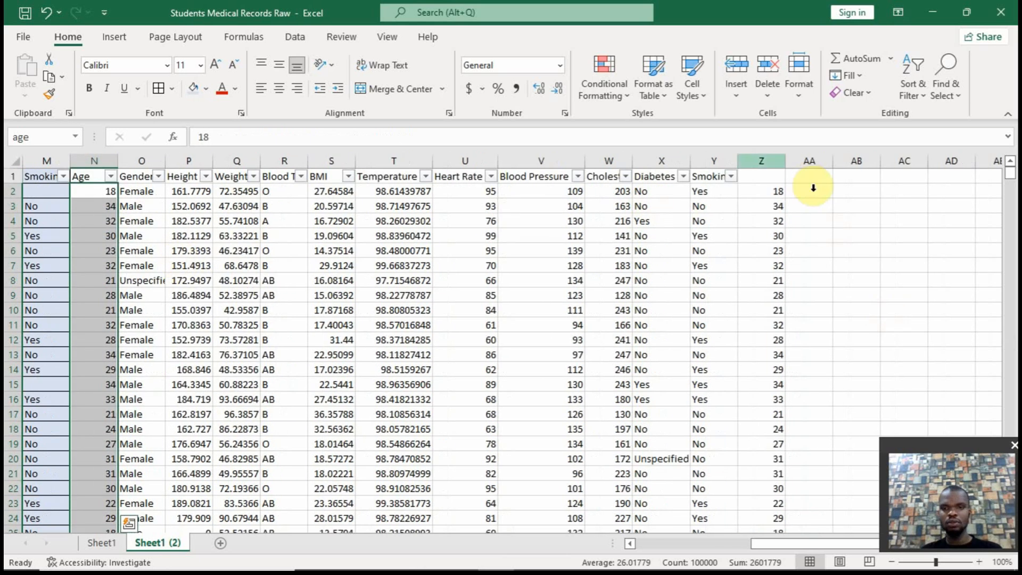
Clear the helper formulas from column Z and check the Age column's filter list for remaining zeros
{"action": "left_click", "coordinate": [766, 161]}
{"action": "right_click", "coordinate": [766, 160]}
{"action": "left_click", "coordinate": [802, 312]}
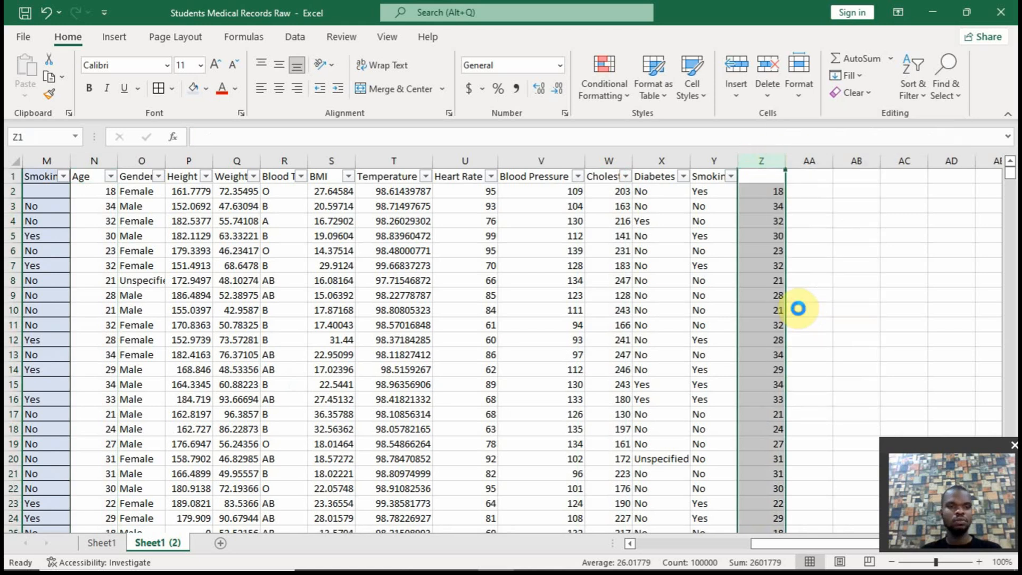
{"action": "left_click", "coordinate": [110, 177]}
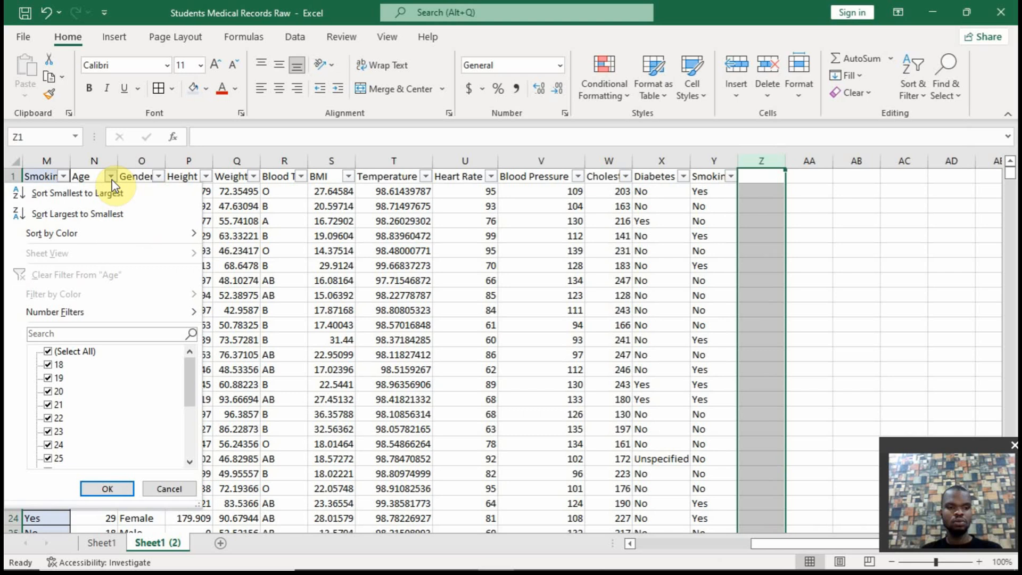
{"action": "left_click", "coordinate": [110, 176]}
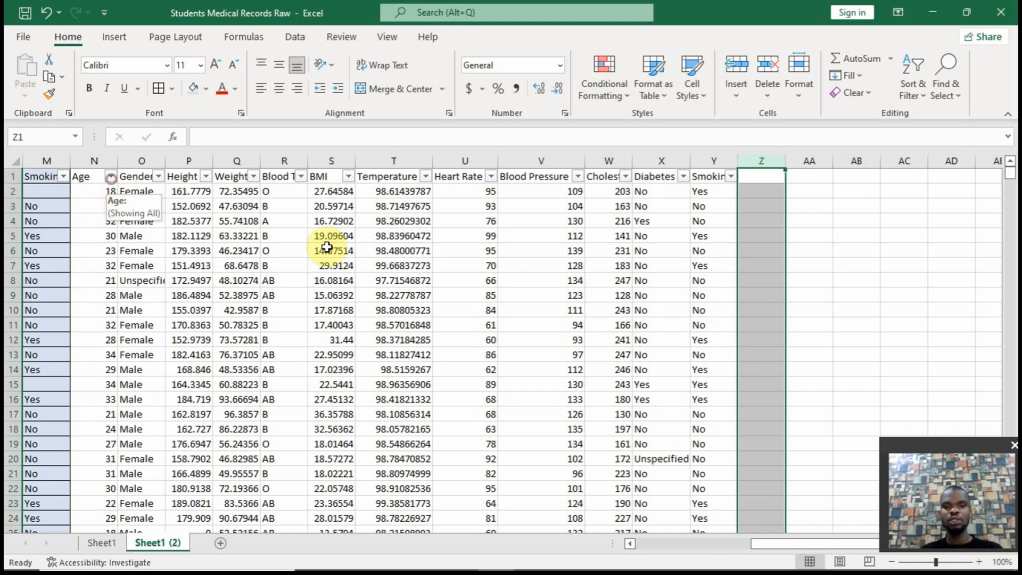
{"action": "left_click", "coordinate": [804, 191]}
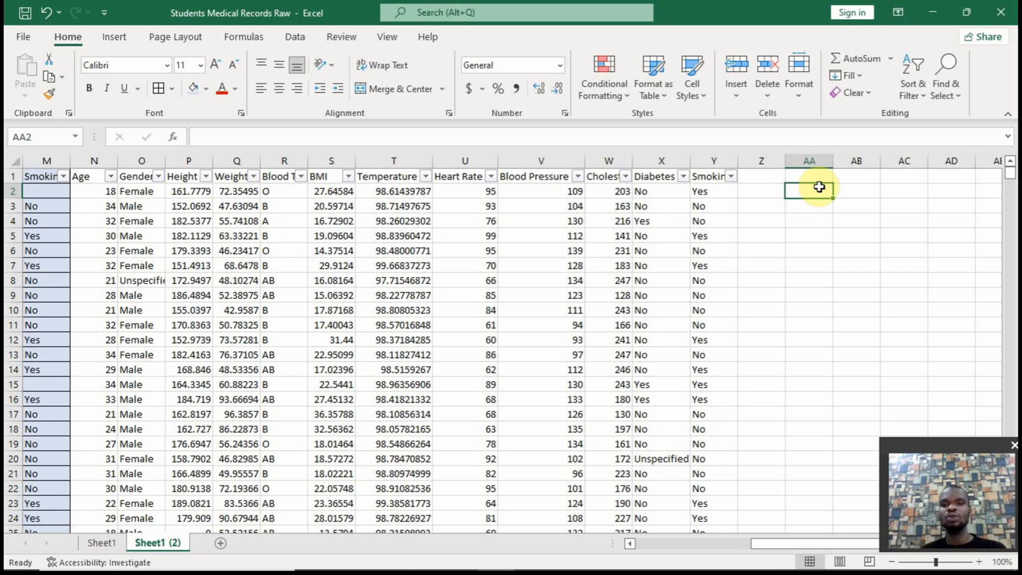
Merge and center AB1:AD1 and enter the note "BMI=Weight/Height^2" in it
{"action": "left_click_drag", "start_coordinate": [845, 177], "coordinate": [941, 176]}
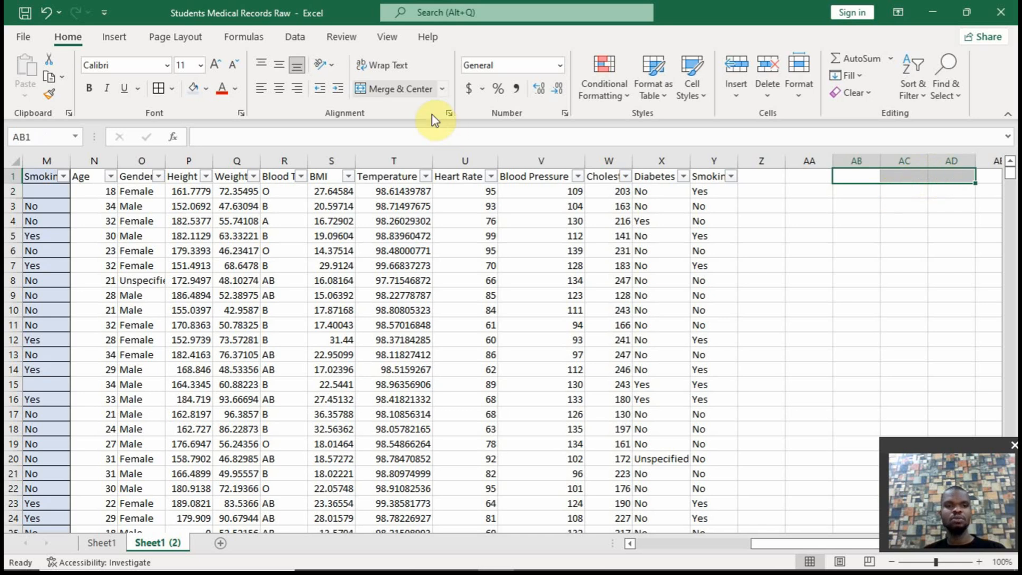
{"action": "left_click", "coordinate": [402, 88]}
{"action": "type", "text": "BM"}
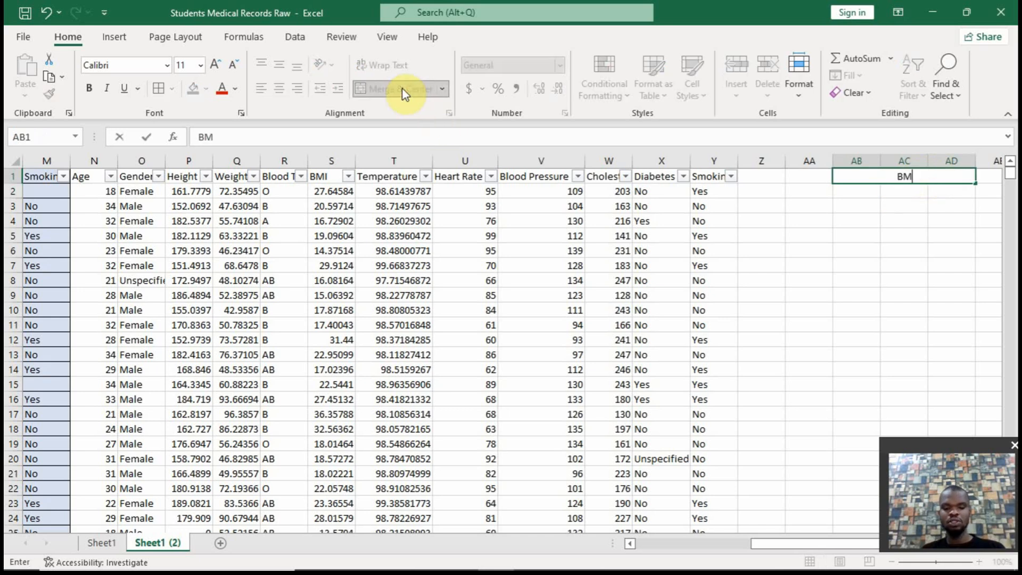
{"action": "type", "text": "I="}
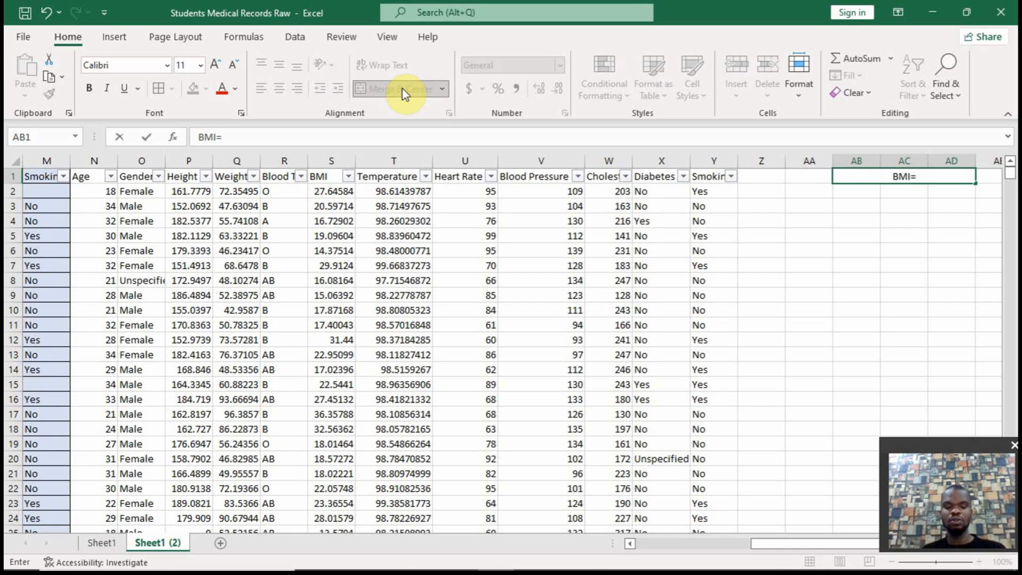
{"action": "type", "text": "Wei"}
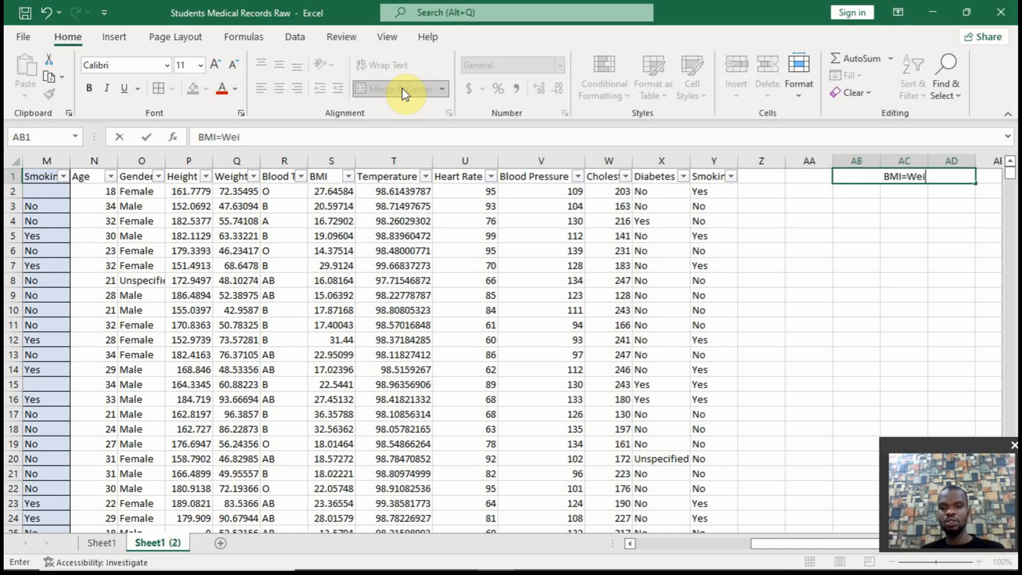
{"action": "key", "text": "BackSpace"}
{"action": "key", "text": "BackSpace"}
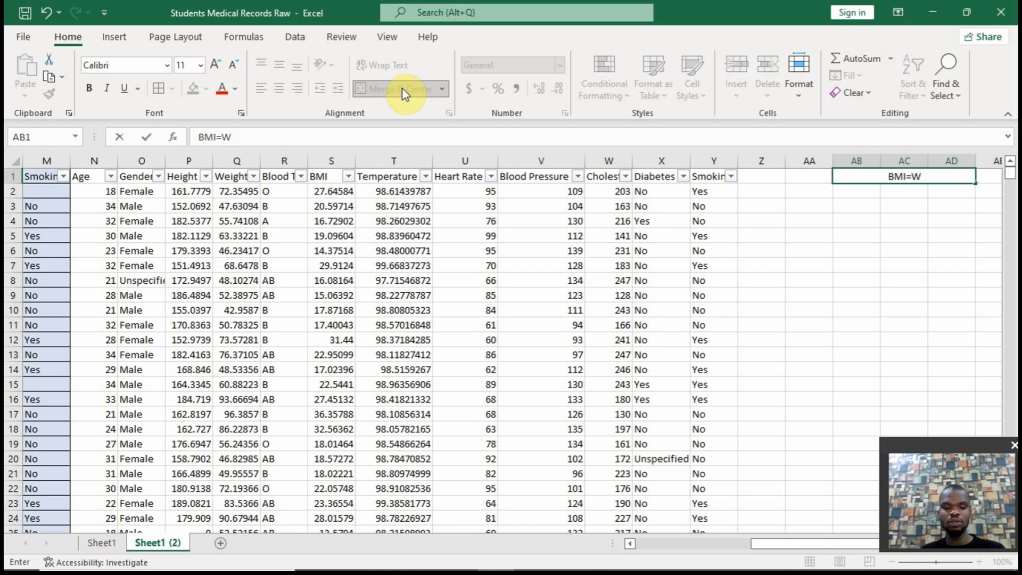
{"action": "type", "text": "eight"}
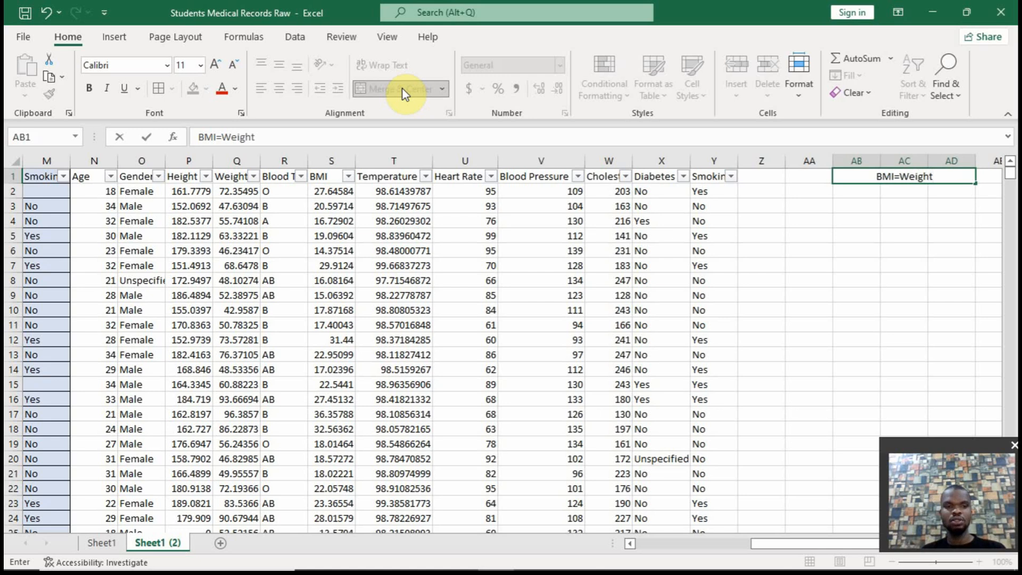
{"action": "type", "text": "/He"}
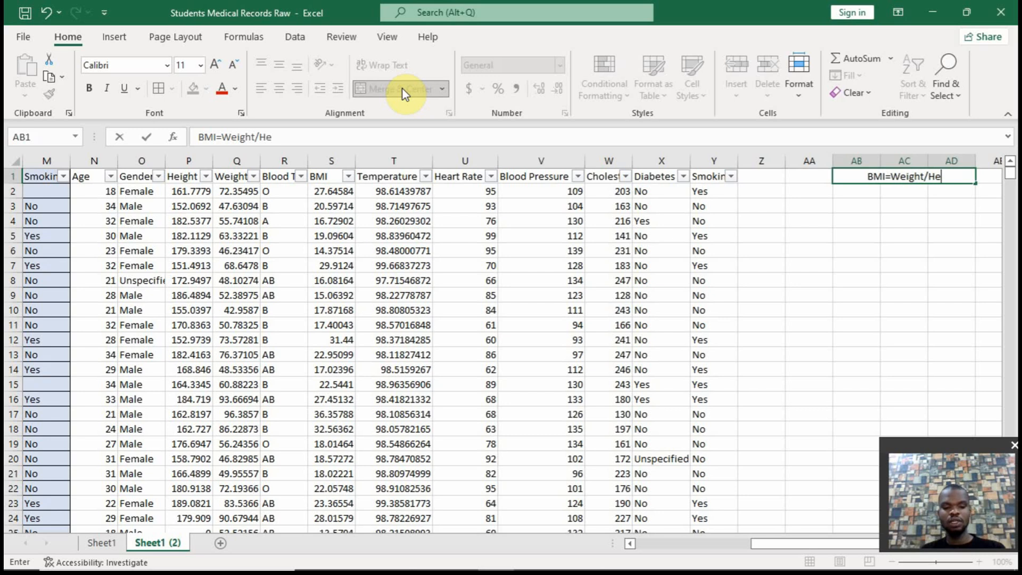
{"action": "type", "text": "ight^2)"}
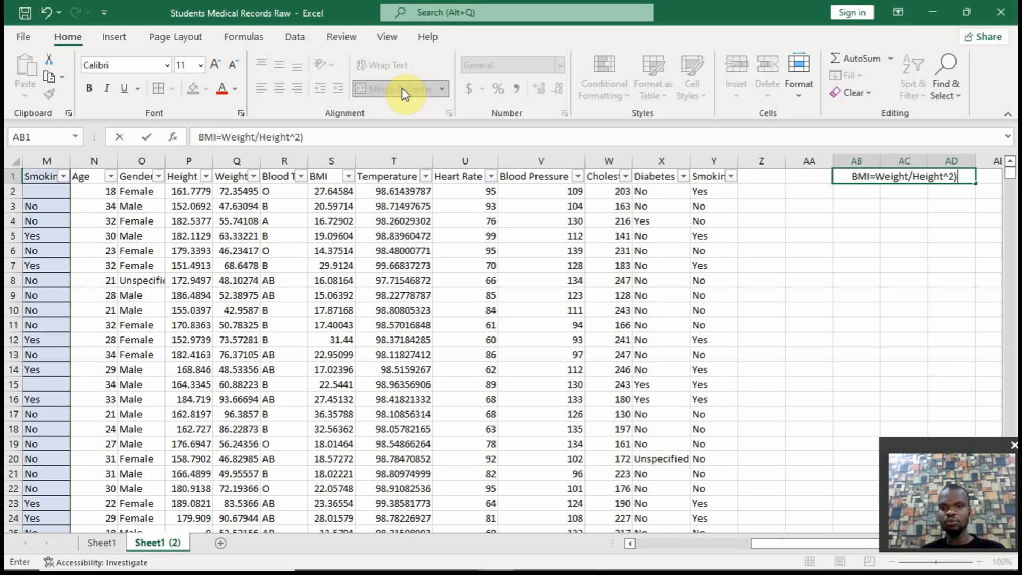
{"action": "key", "text": "BackSpace"}
{"action": "key", "text": "Return"}
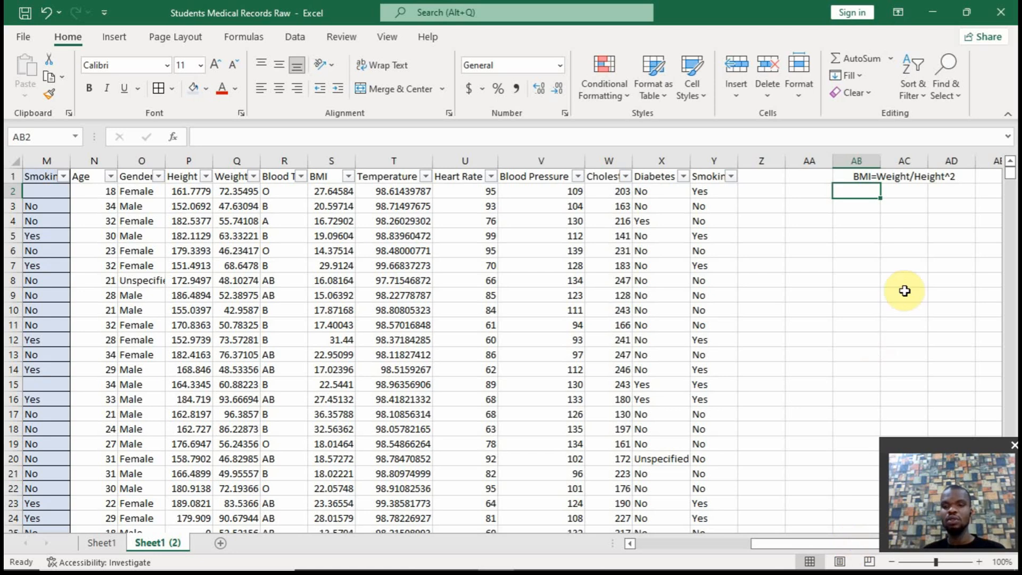
Copy all Height and Weight values from row 2 to the last data row into columns AA and AB, starting at AA2
{"action": "key", "text": "Right"}
{"action": "key", "text": "Right"}
{"action": "key", "text": "Right"}
{"action": "key", "text": "Right"}
{"action": "key", "text": "Right"}
{"action": "key", "text": "Right"}
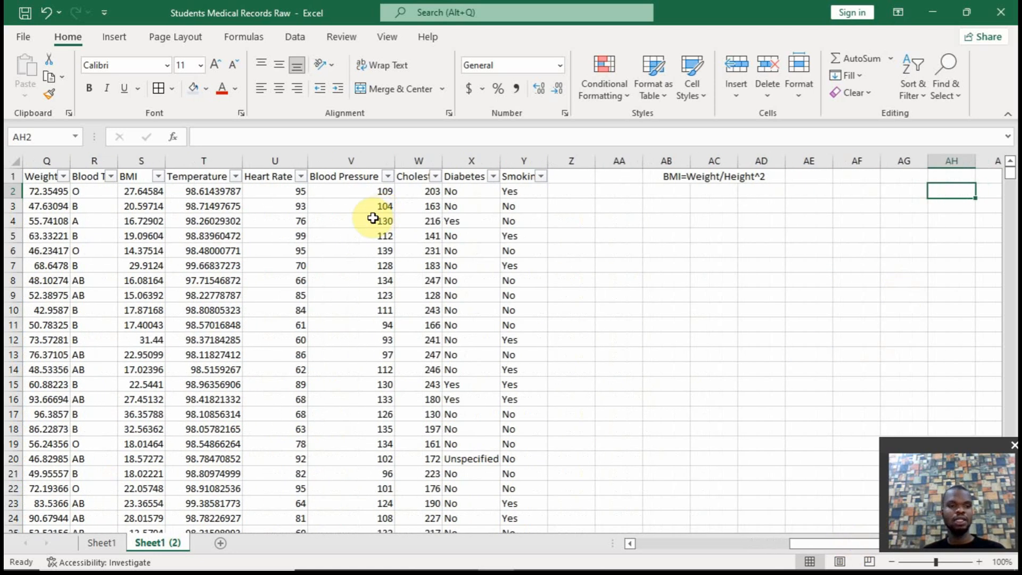
{"action": "left_click_drag", "start_coordinate": [846, 545], "coordinate": [822, 549]}
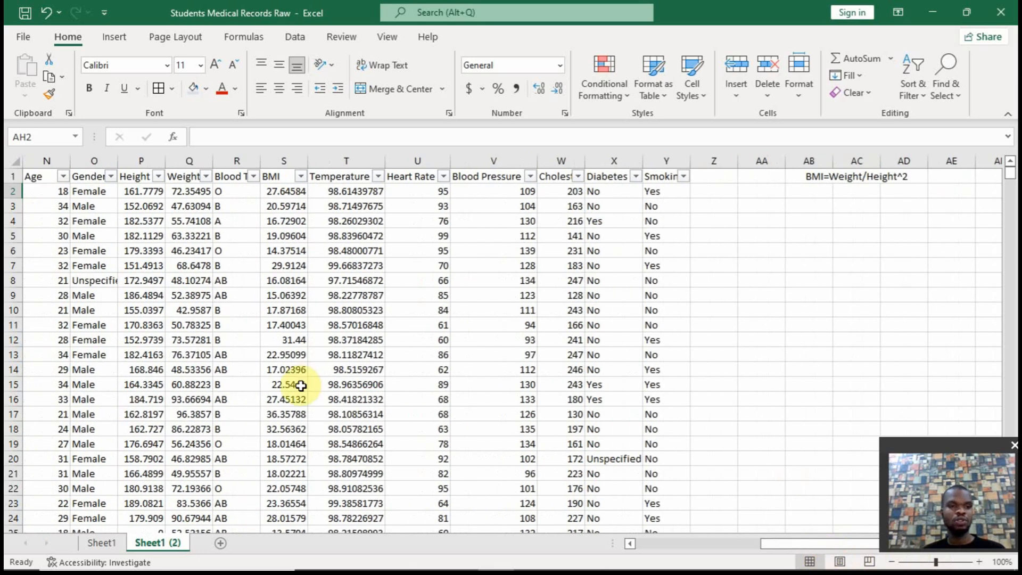
{"action": "left_click", "coordinate": [150, 191]}
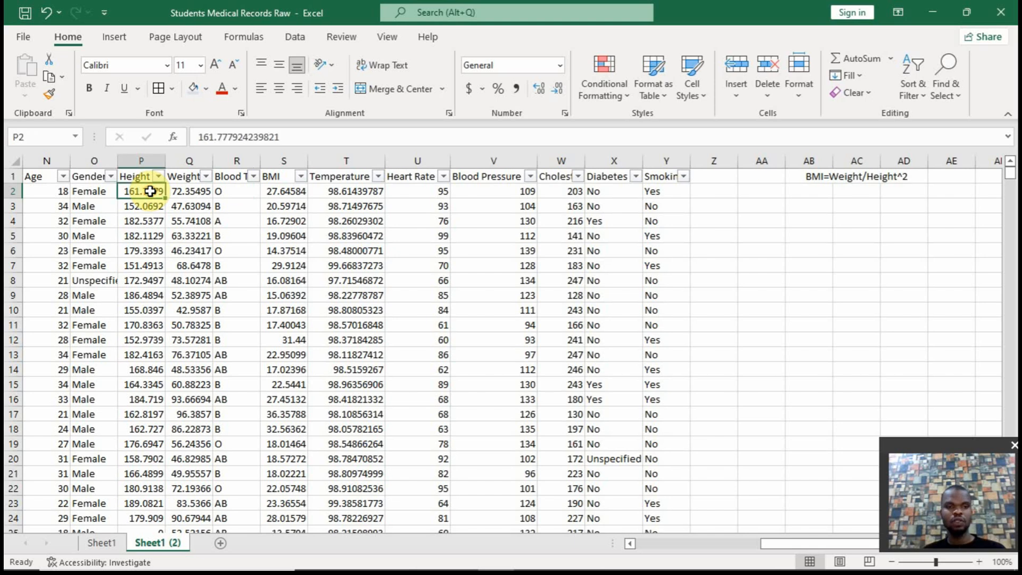
{"action": "left_click", "coordinate": [756, 192]}
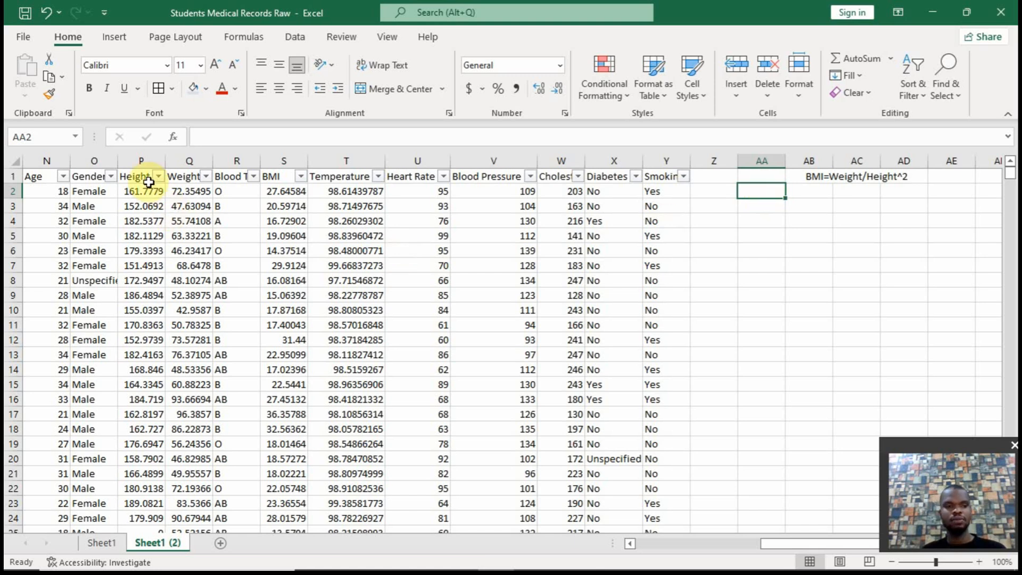
{"action": "left_click_drag", "start_coordinate": [148, 188], "coordinate": [194, 189]}
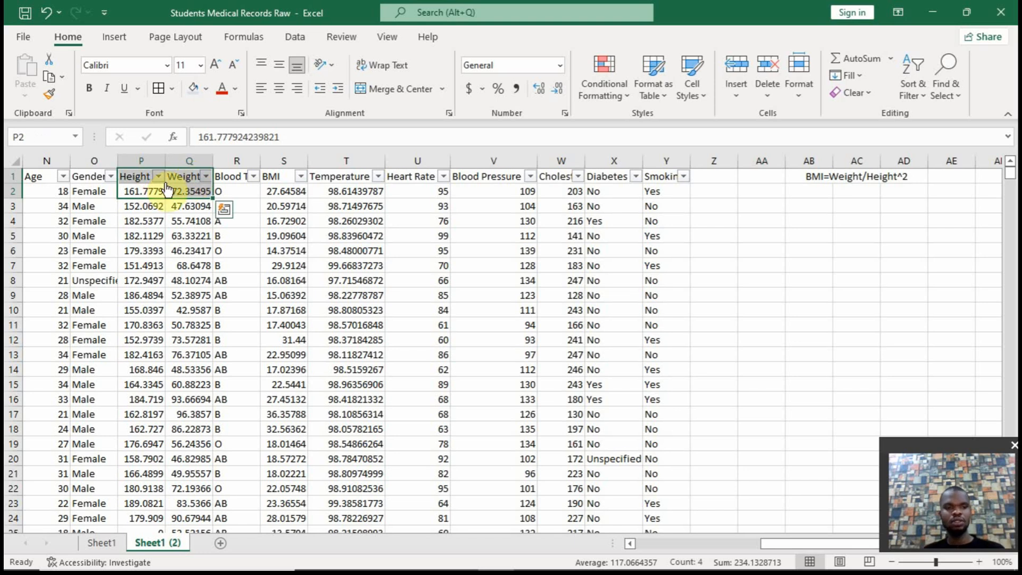
{"action": "key", "text": "ctrl+shift+Down"}
{"action": "key", "text": "ctrl+c"}
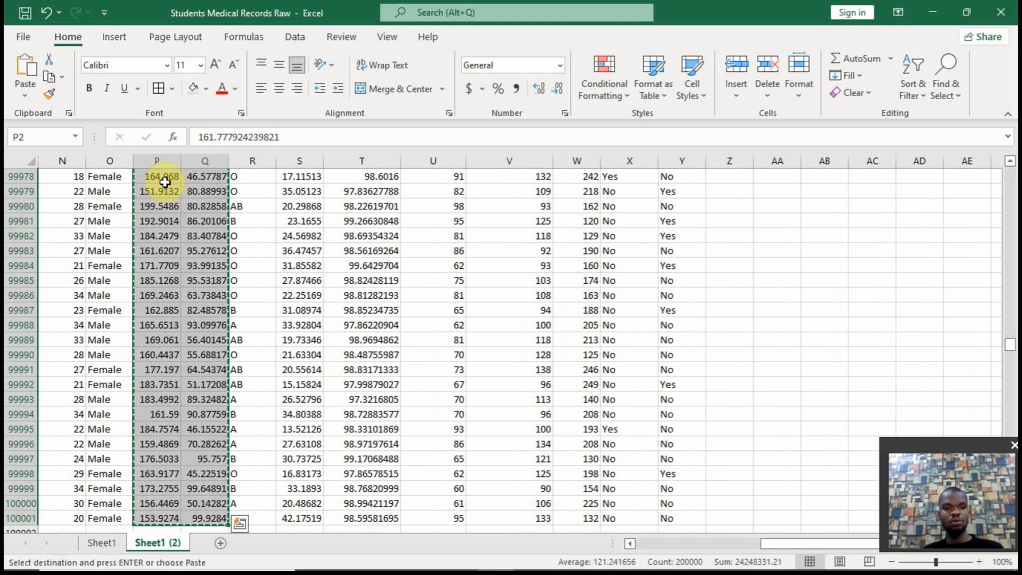
{"action": "left_click", "coordinate": [809, 499]}
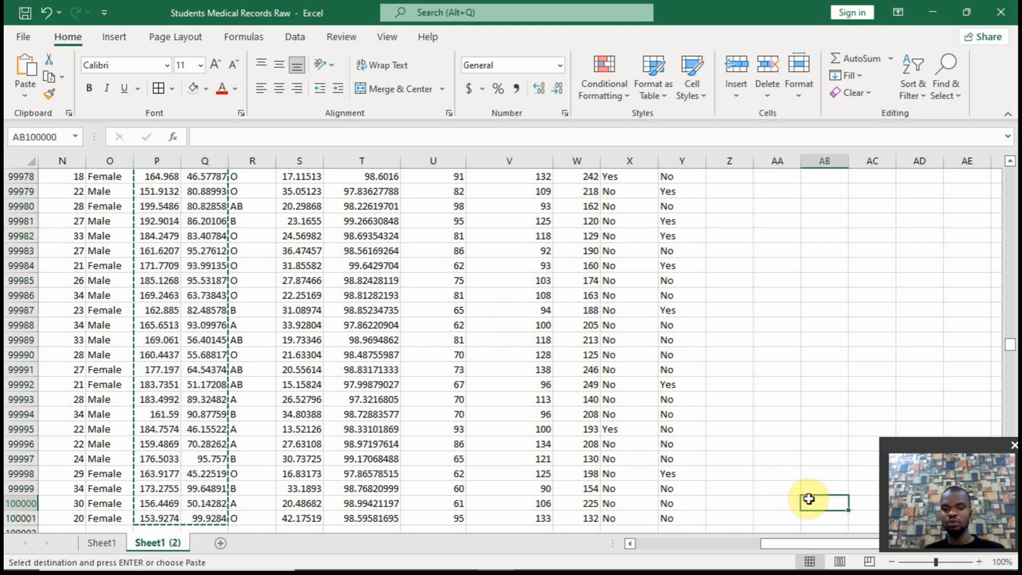
{"action": "key", "text": "ctrl+Up"}
{"action": "key", "text": "Down"}
{"action": "key", "text": "Left"}
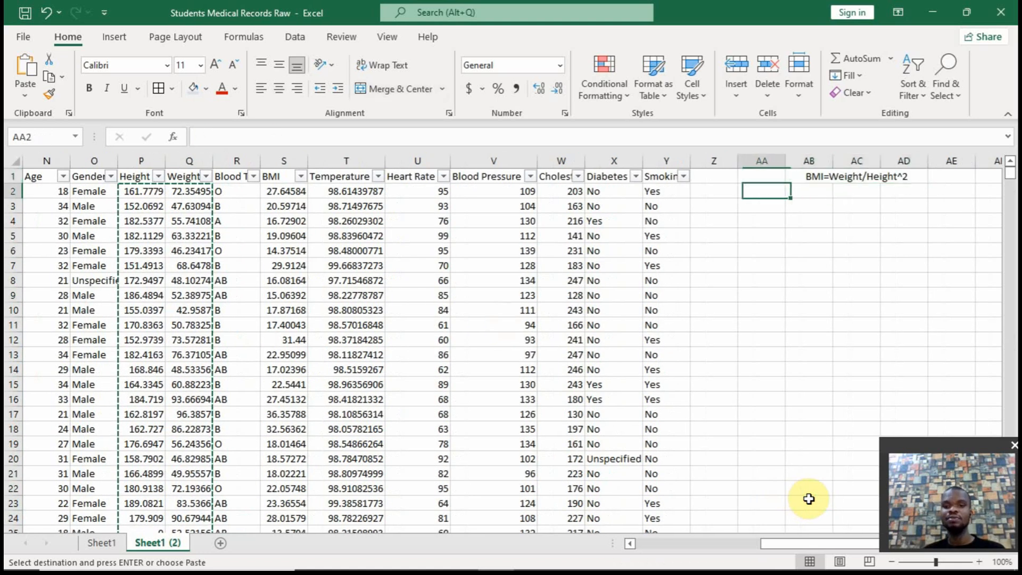
{"action": "key", "text": "ctrl+v"}
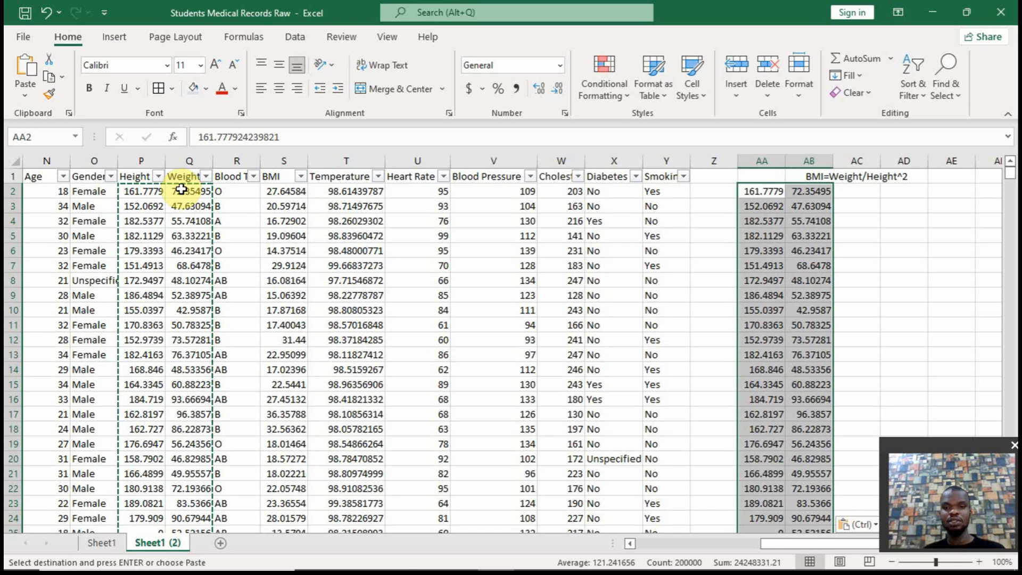
Copy all BMI values from S2 to the last data row into column AC, starting at AC2
{"action": "left_click", "coordinate": [273, 195]}
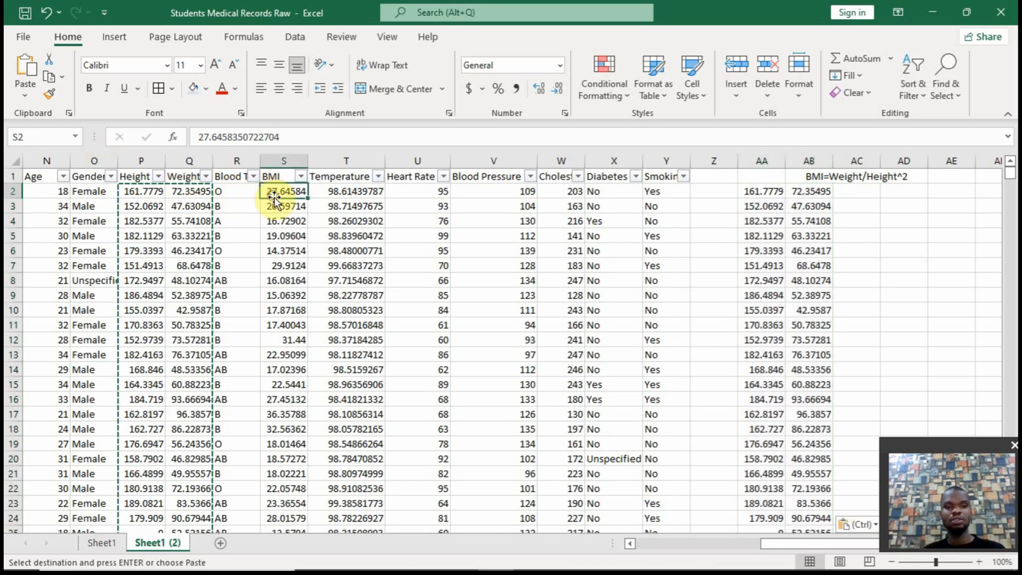
{"action": "key", "text": "ctrl+shift+Down"}
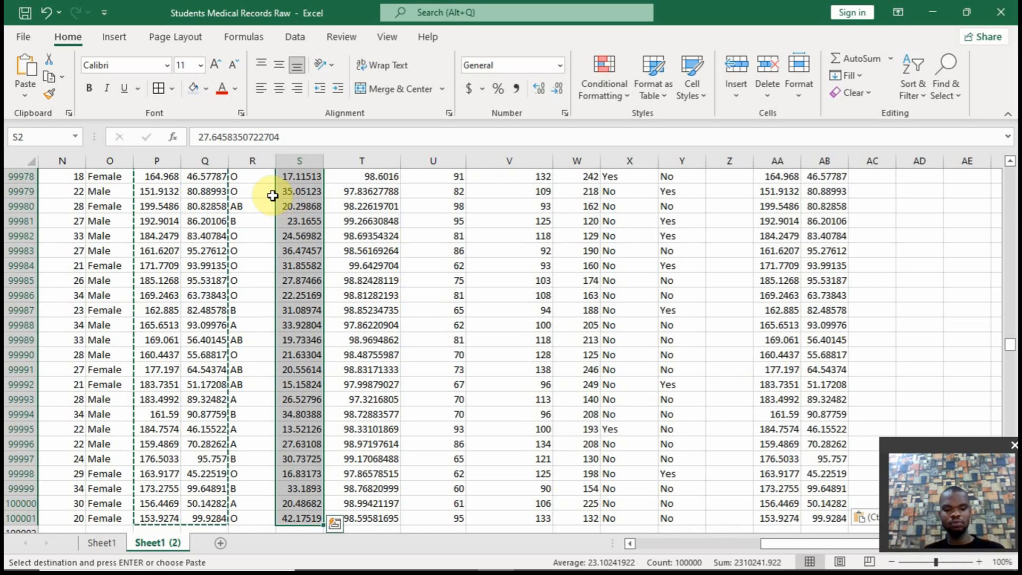
{"action": "key", "text": "ctrl+c"}
{"action": "key", "text": "Right"}
{"action": "key", "text": "Right"}
{"action": "key", "text": "Right"}
{"action": "key", "text": "Right"}
{"action": "key", "text": "Right"}
{"action": "key", "text": "Right"}
{"action": "key", "text": "Right"}
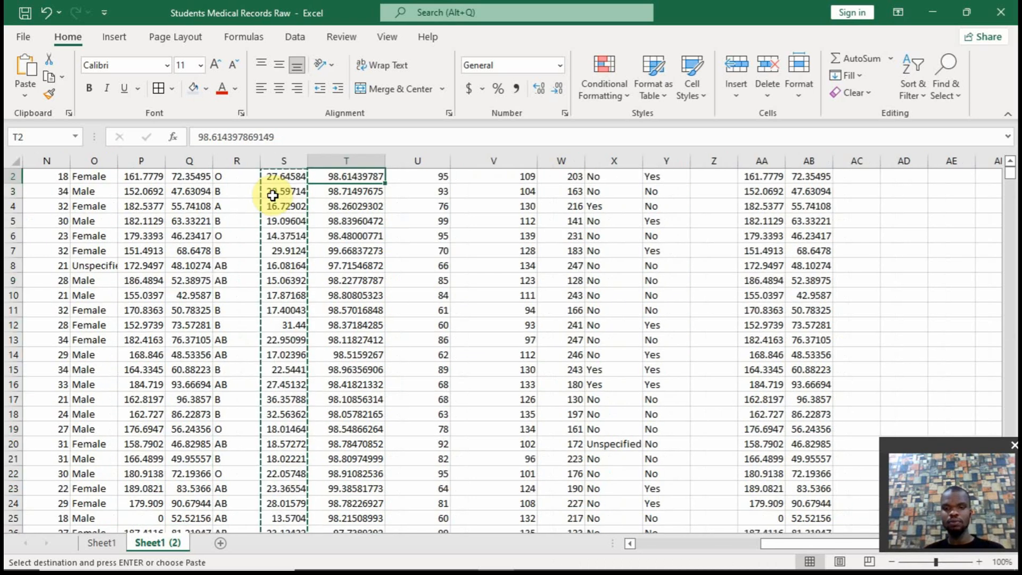
{"action": "key", "text": "Right"}
{"action": "key", "text": "Right"}
{"action": "key", "text": "Right"}
{"action": "key", "text": "Right"}
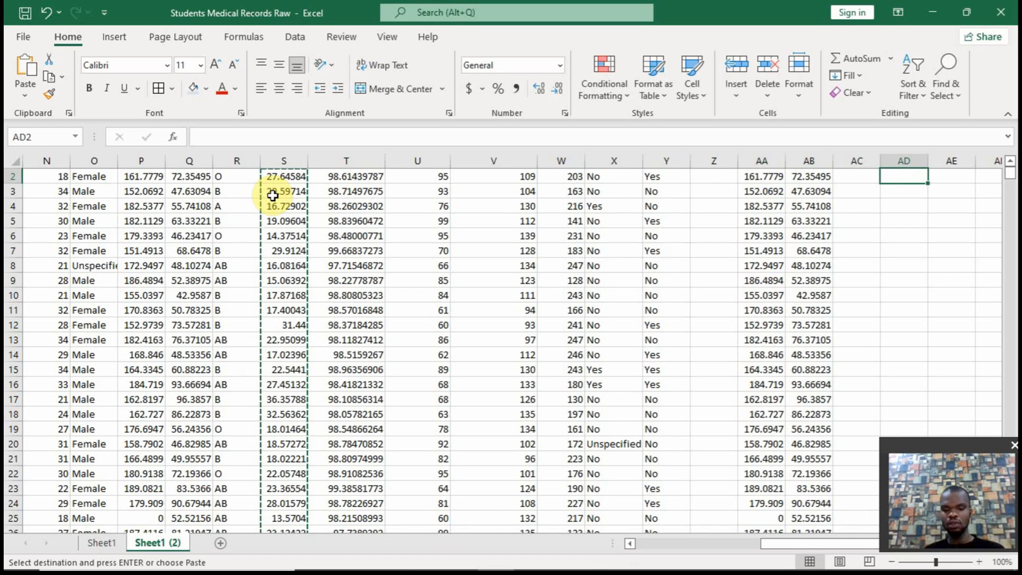
{"action": "key", "text": "Left"}
{"action": "key", "text": "ctrl+v"}
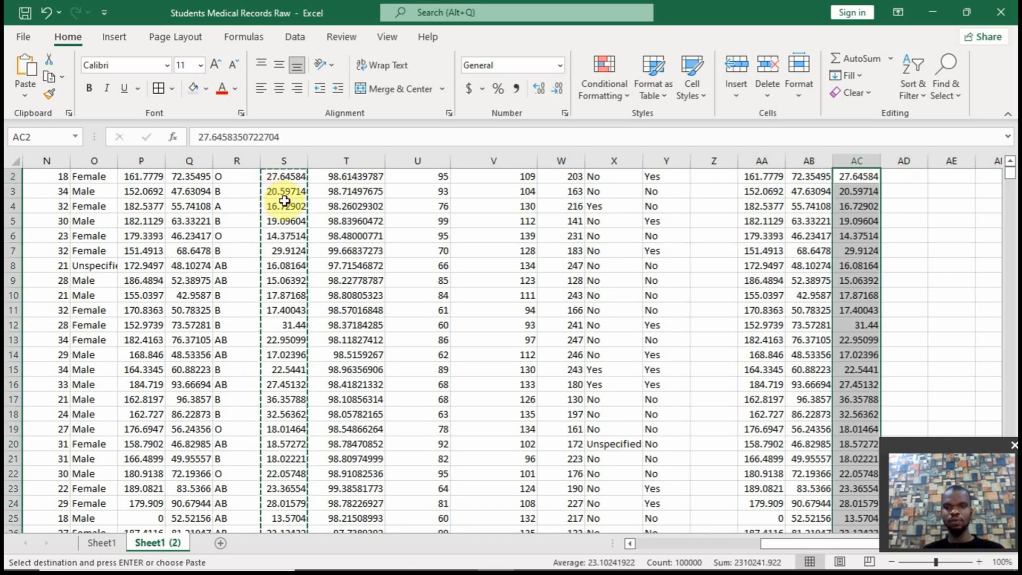
{"action": "left_click", "coordinate": [1009, 160]}
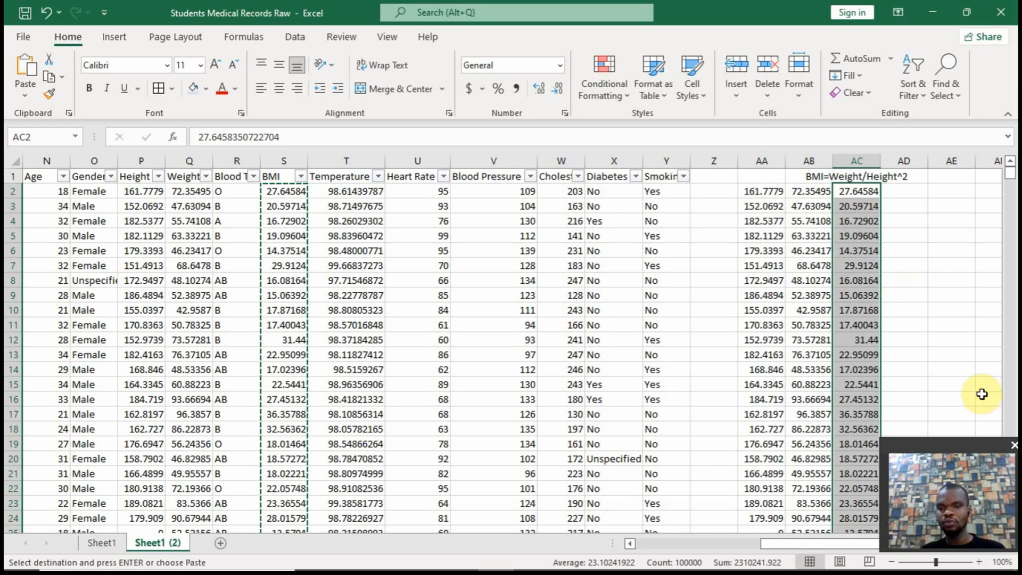
Enter the formula =IF(AC2=0,(AB2/(AA2/100)^2),AC2) in AE2 to calculate missing BMI values from weight and height
{"action": "left_click", "coordinate": [942, 192]}
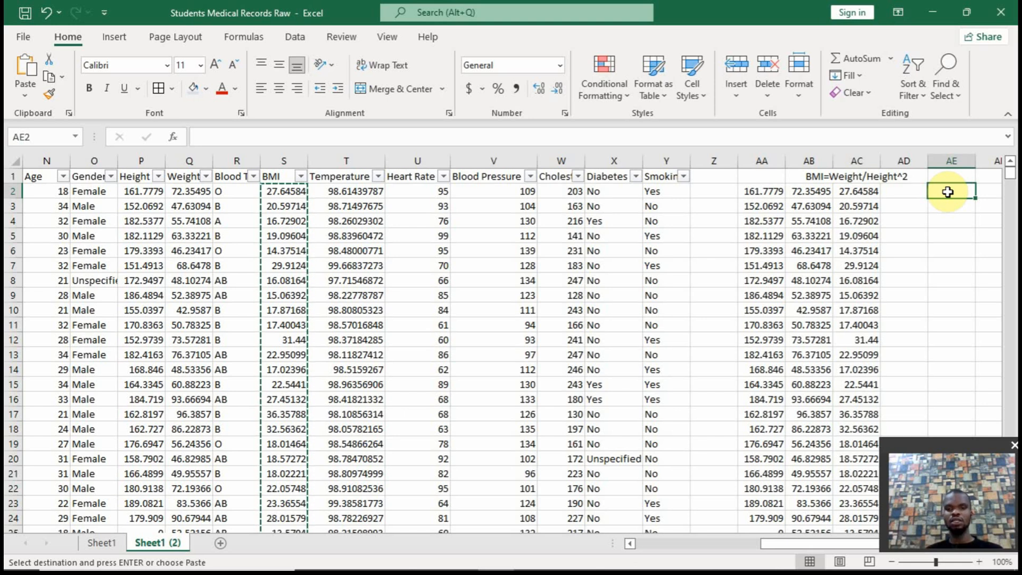
{"action": "type", "text": "=if("}
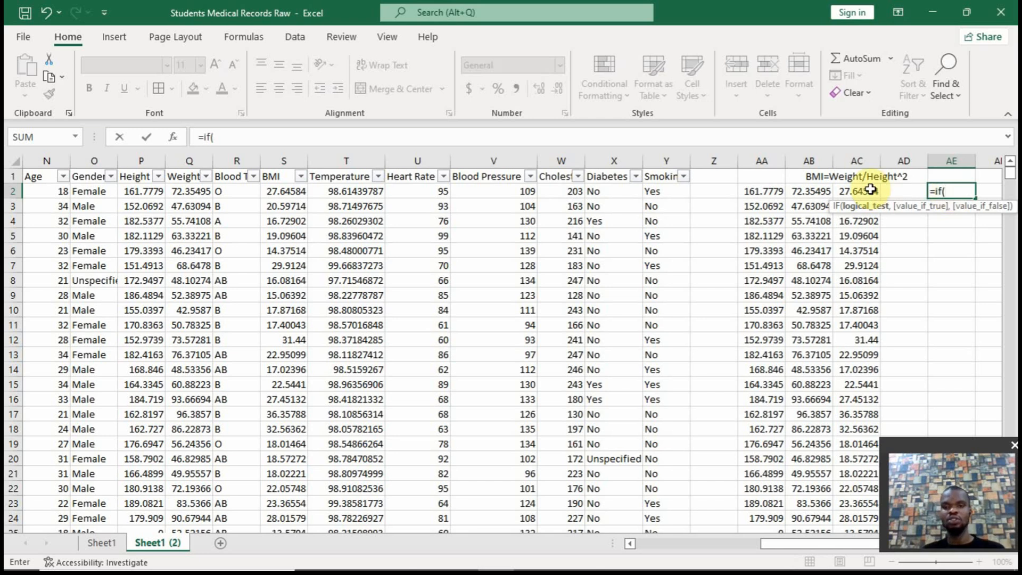
{"action": "type", "text": "ac2"}
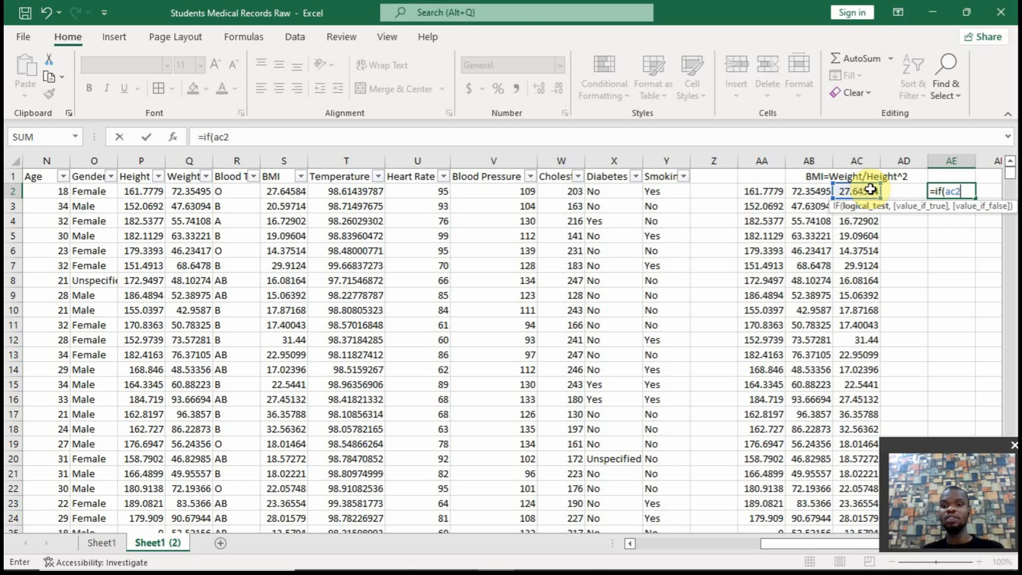
{"action": "type", "text": "=0"}
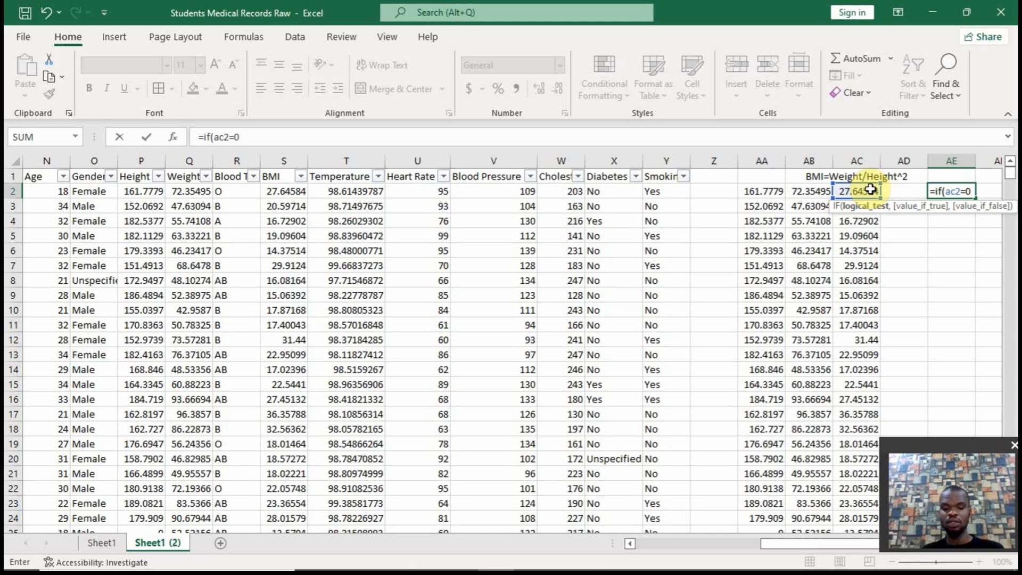
{"action": "type", "text": ","}
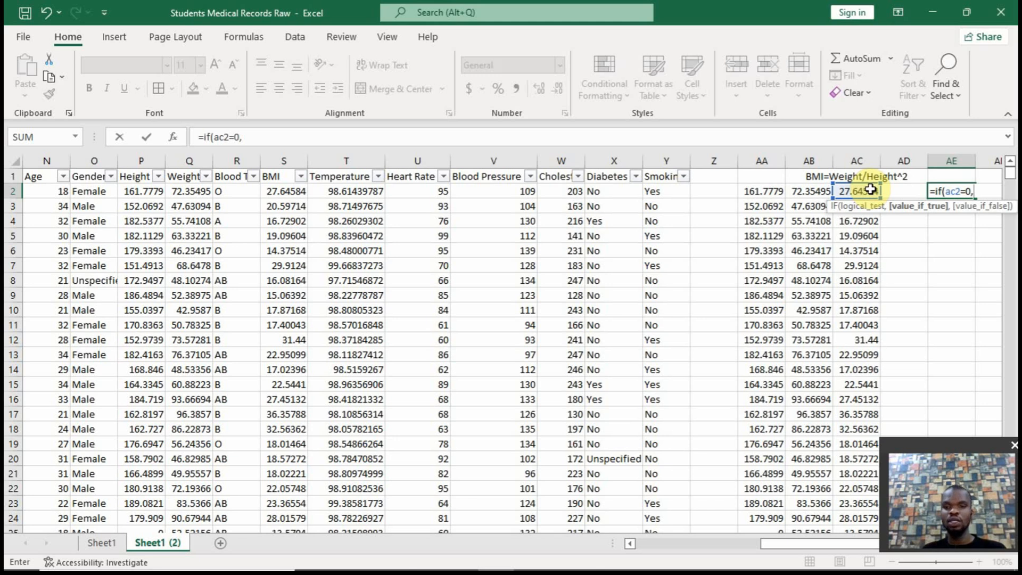
{"action": "left_click", "coordinate": [818, 191]}
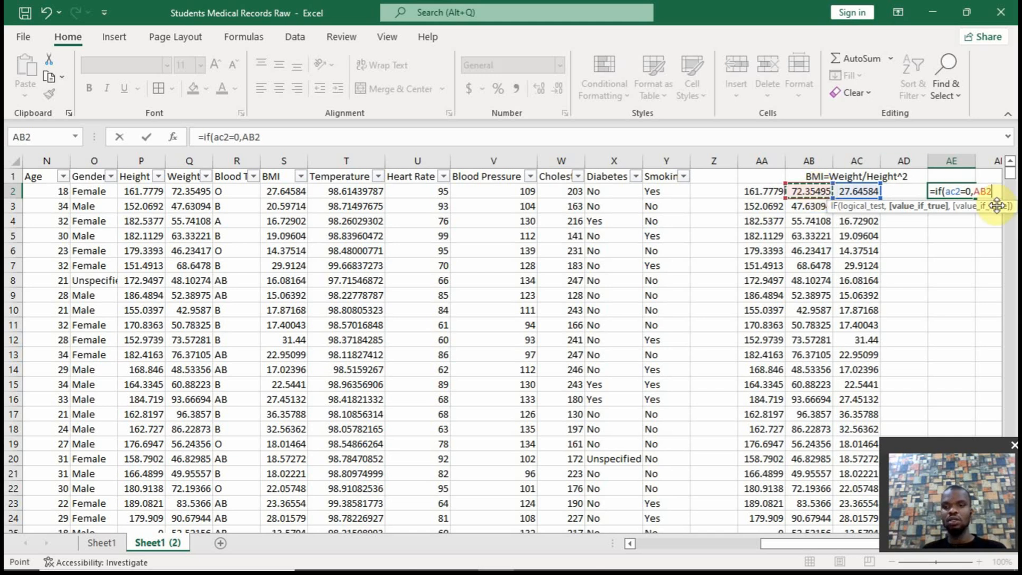
{"action": "type", "text": "/"}
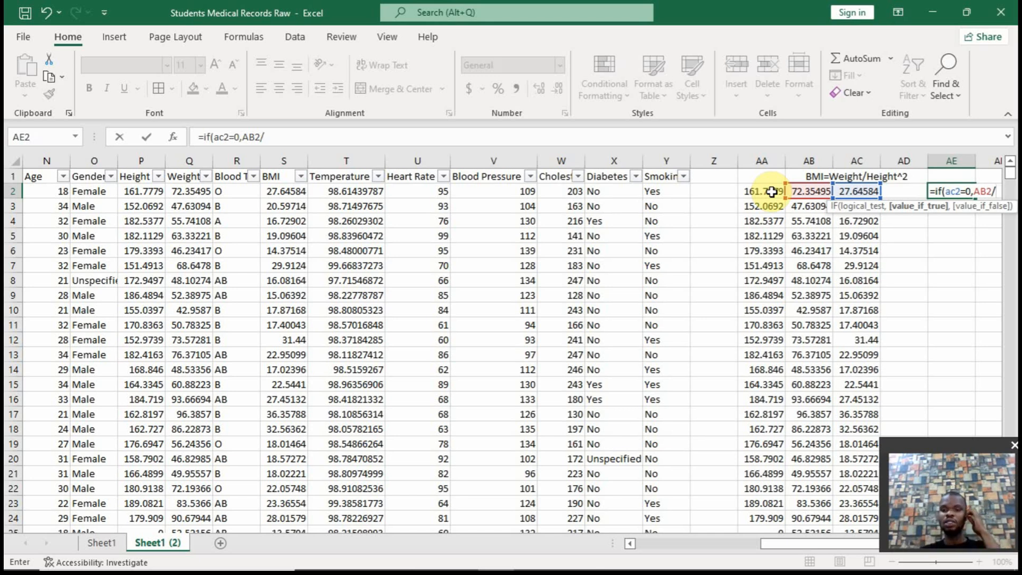
{"action": "type", "text": "("}
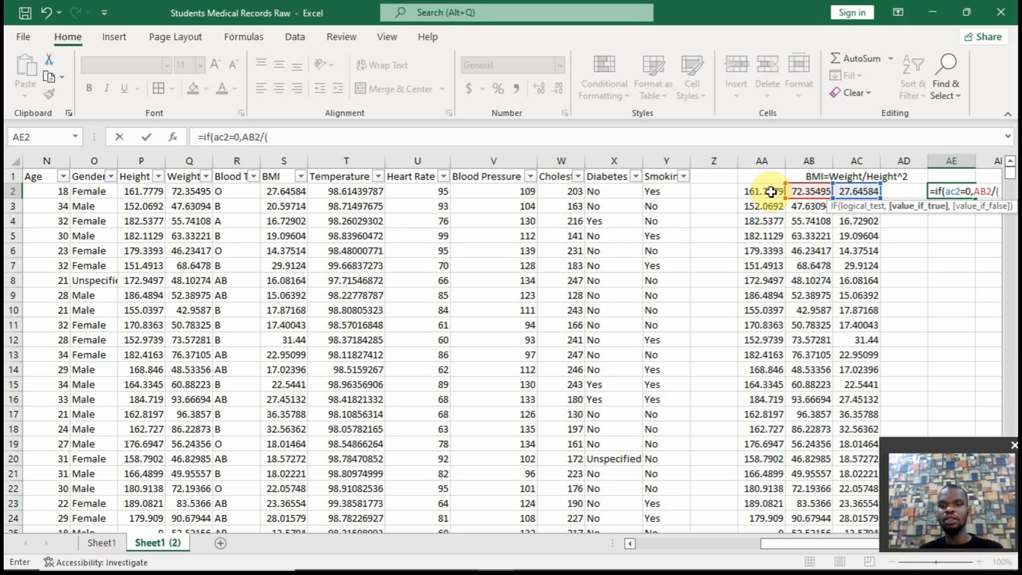
{"action": "left_click", "coordinate": [764, 191]}
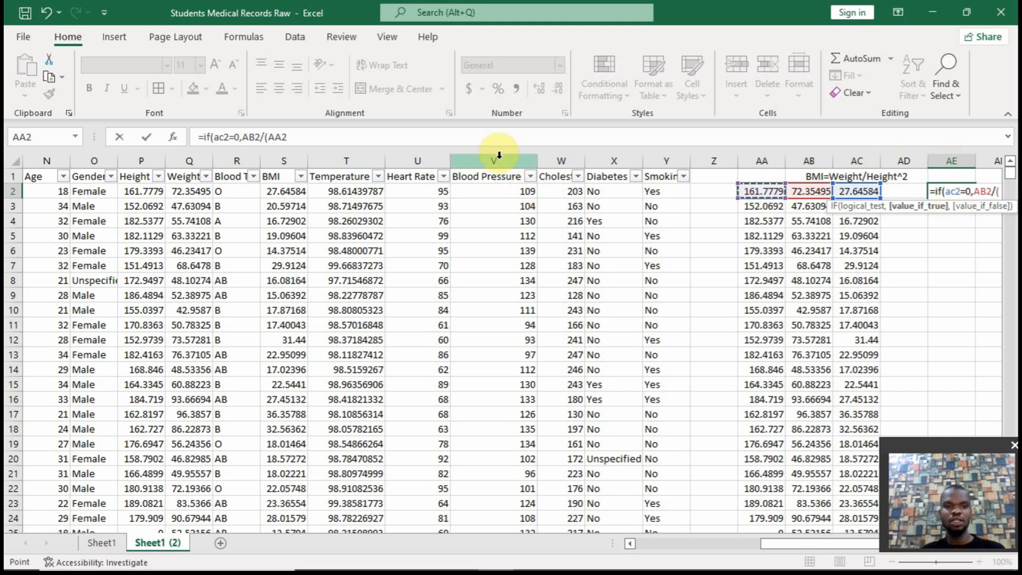
{"action": "left_click", "coordinate": [407, 139]}
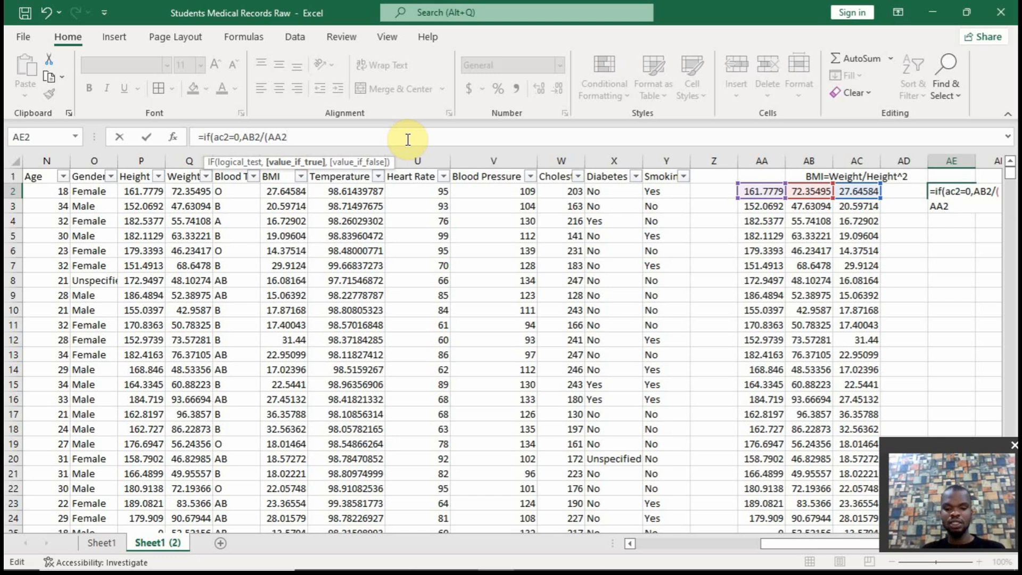
{"action": "type", "text": "00)"}
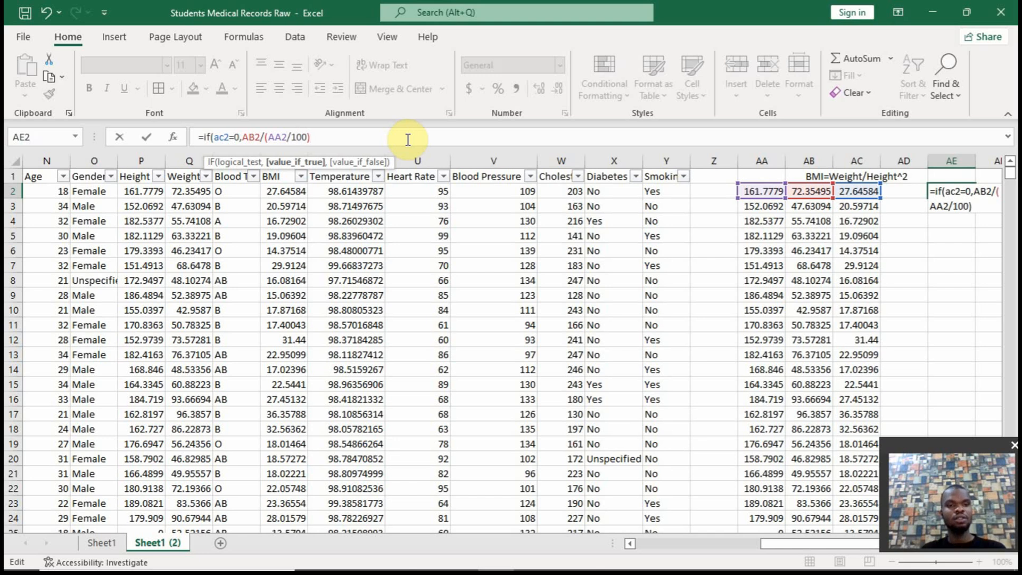
{"action": "type", "text": "^2"}
{"action": "left_click", "coordinate": [244, 137]}
{"action": "type", "text": "("}
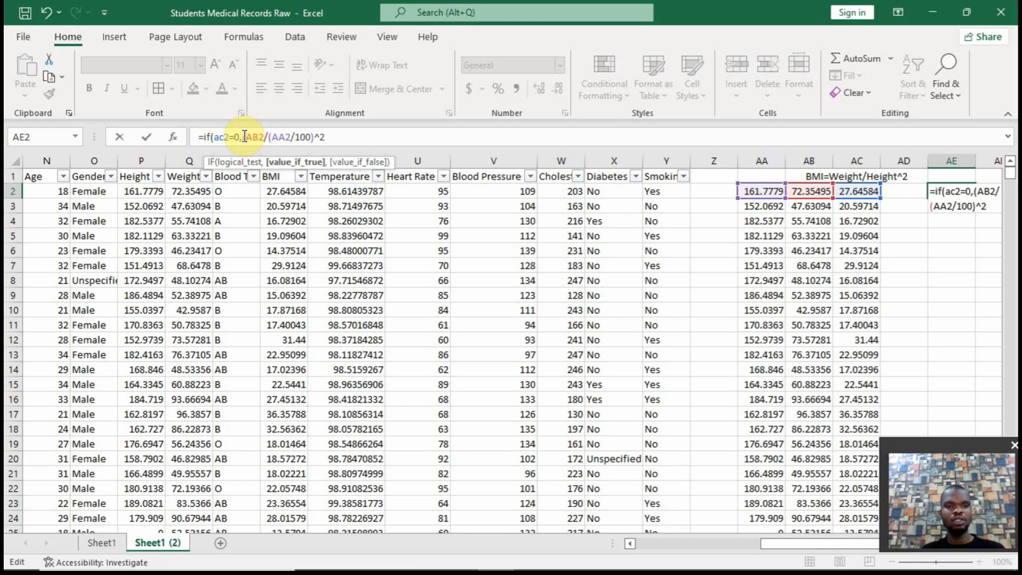
{"action": "left_click", "coordinate": [334, 137]}
{"action": "type", "text": "),"}
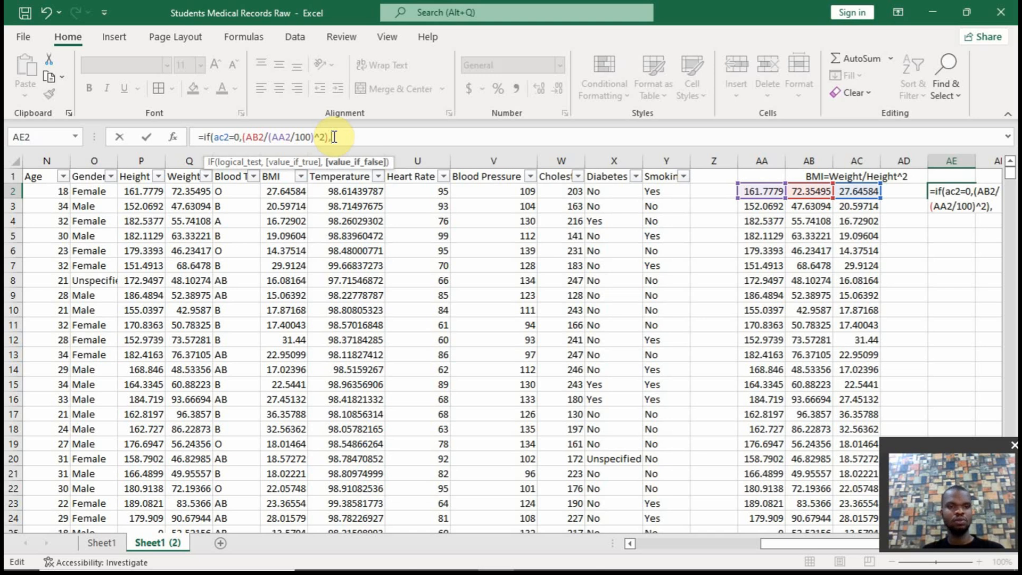
{"action": "type", "text": "ac2"}
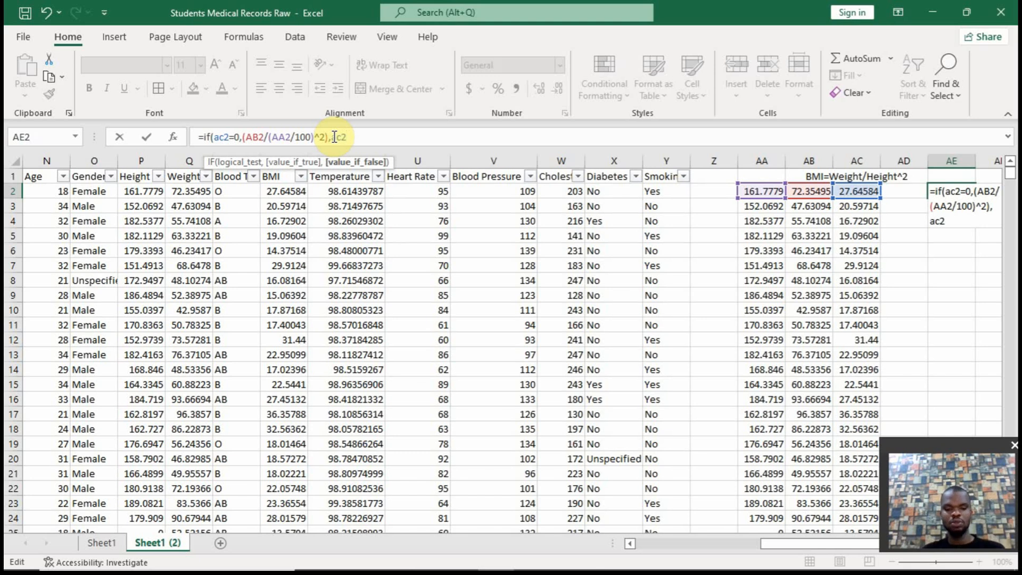
{"action": "type", "text": ")"}
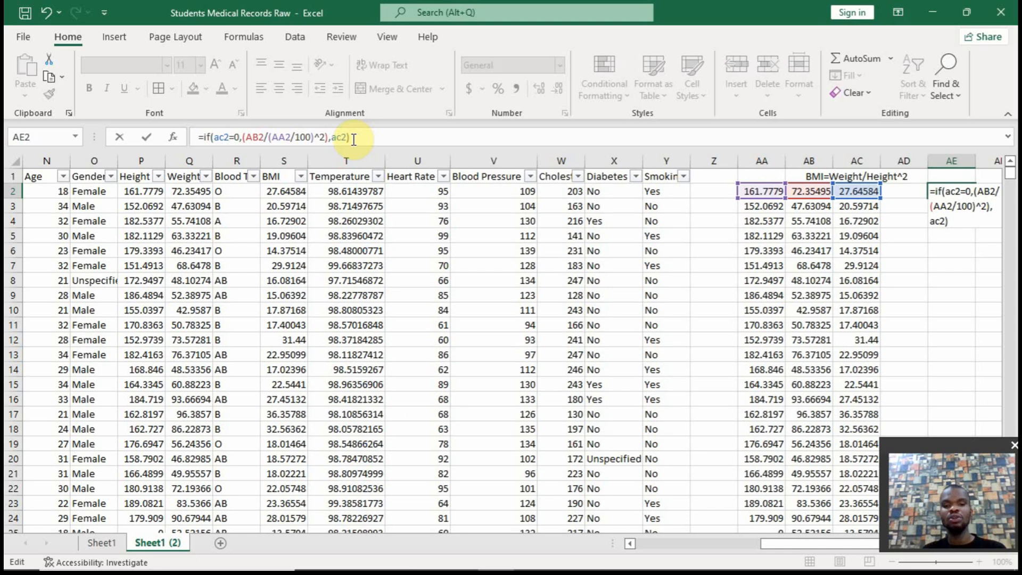
{"action": "key", "text": "Return"}
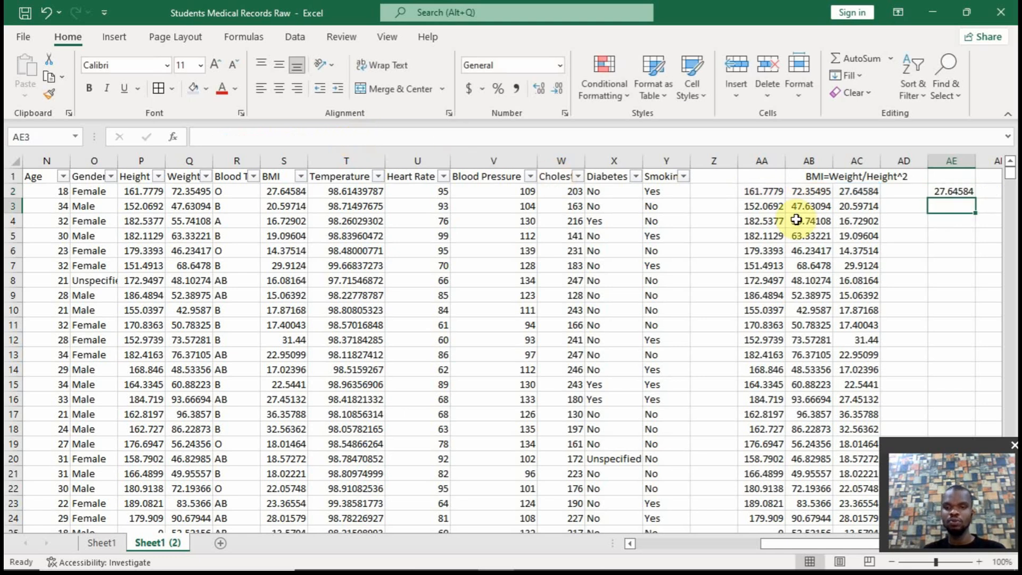
Test the expression =(AB2/(AA2/100)^2) from the AE2 formula on its own in AF2 and clear the cell again
{"action": "left_click", "coordinate": [943, 192]}
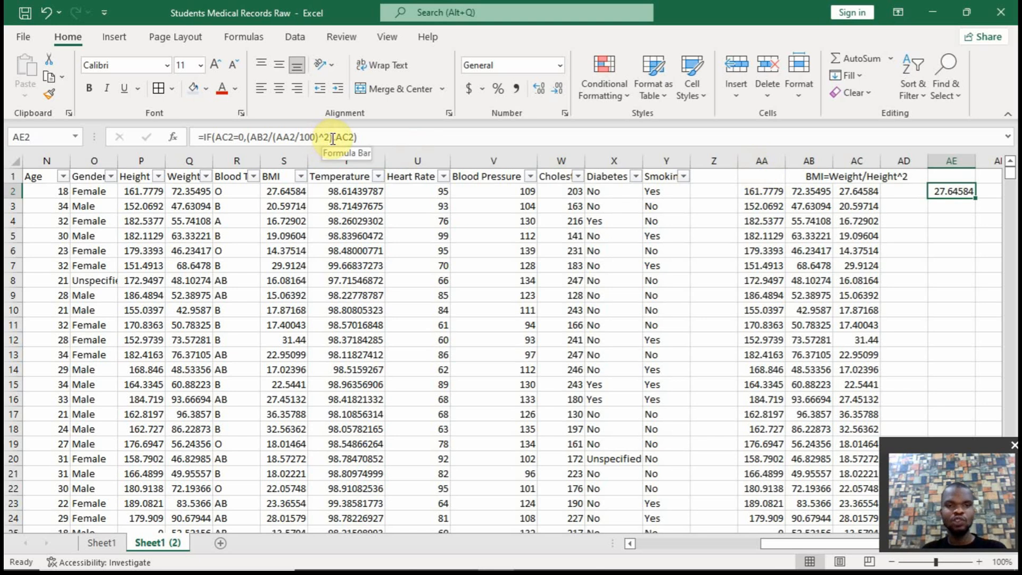
{"action": "left_click_drag", "start_coordinate": [333, 139], "coordinate": [248, 142]}
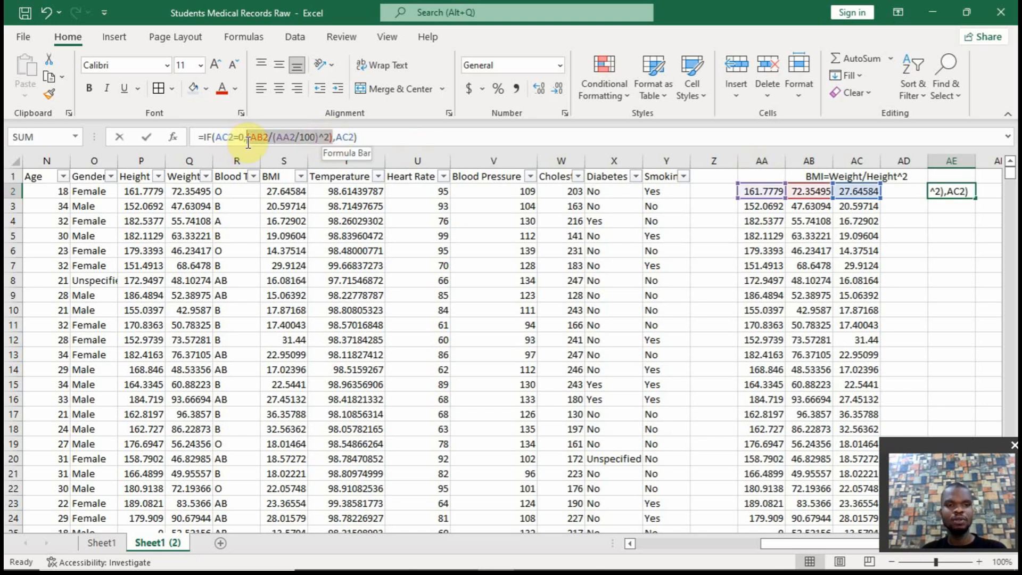
{"action": "key", "text": "ctrl+c"}
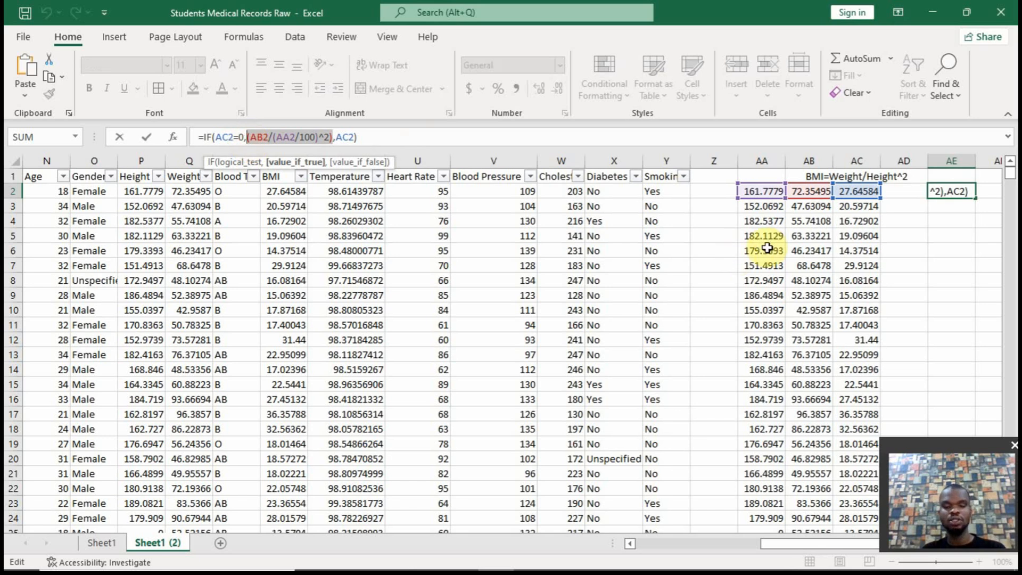
{"action": "key", "text": "Escape"}
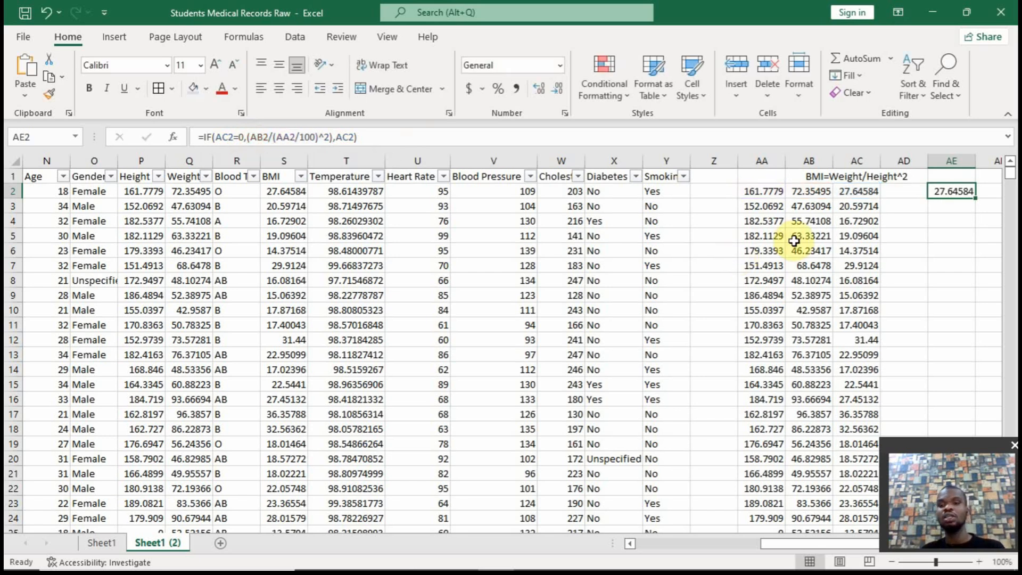
{"action": "left_click", "coordinate": [988, 190]}
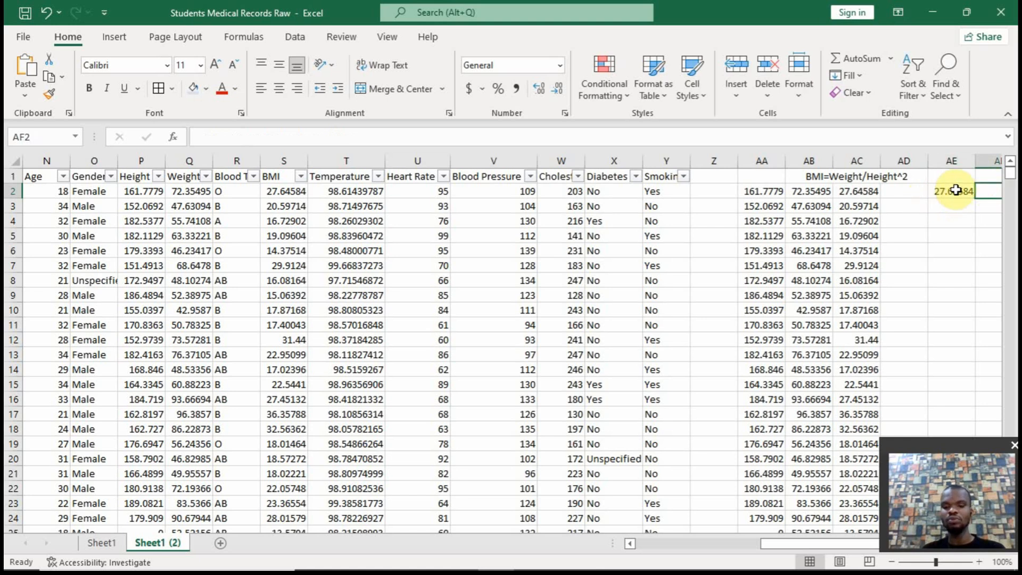
{"action": "type", "text": "=(AB2/(AA2/100)^2)"}
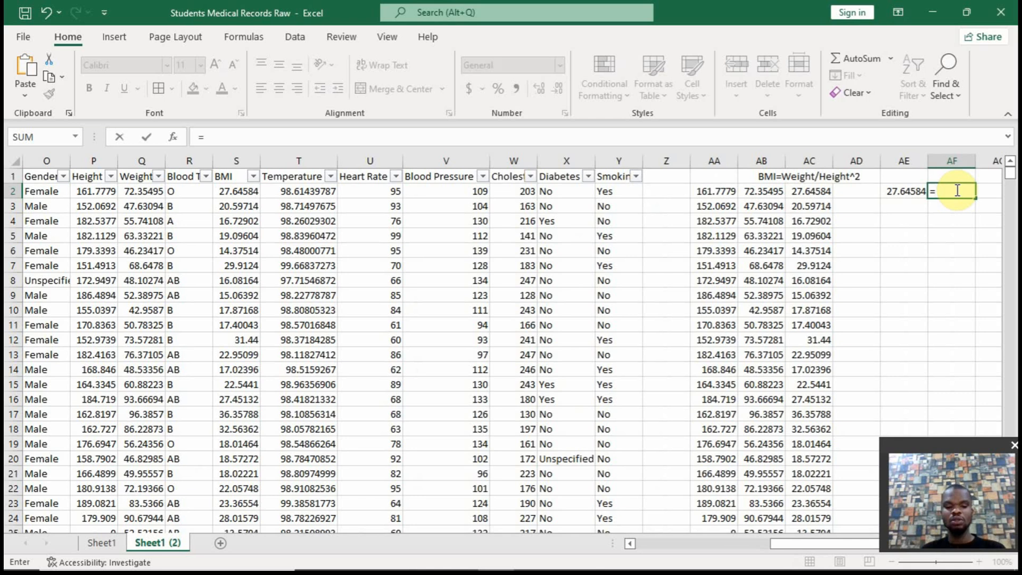
{"action": "key", "text": "Return"}
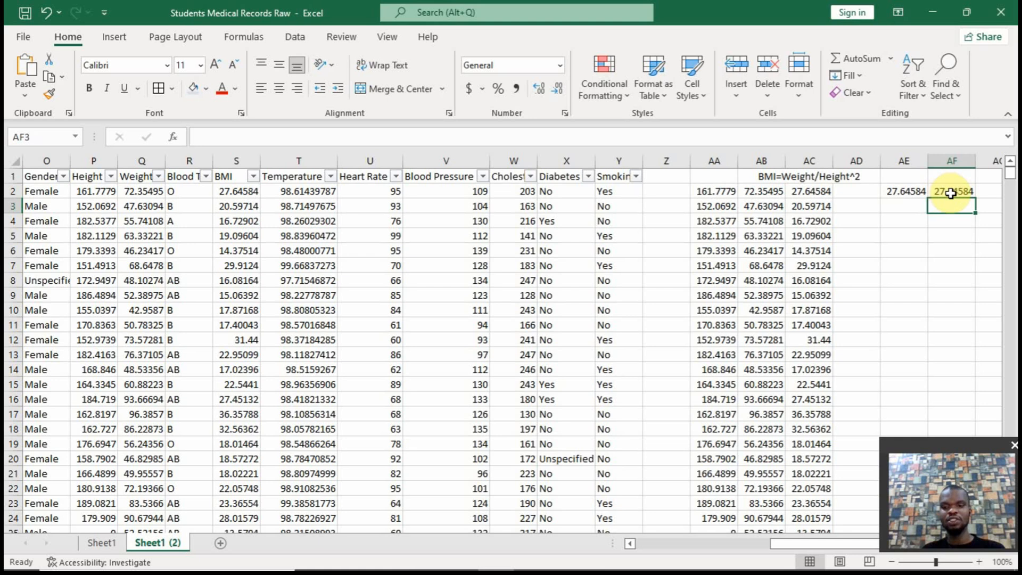
{"action": "left_click", "coordinate": [950, 192]}
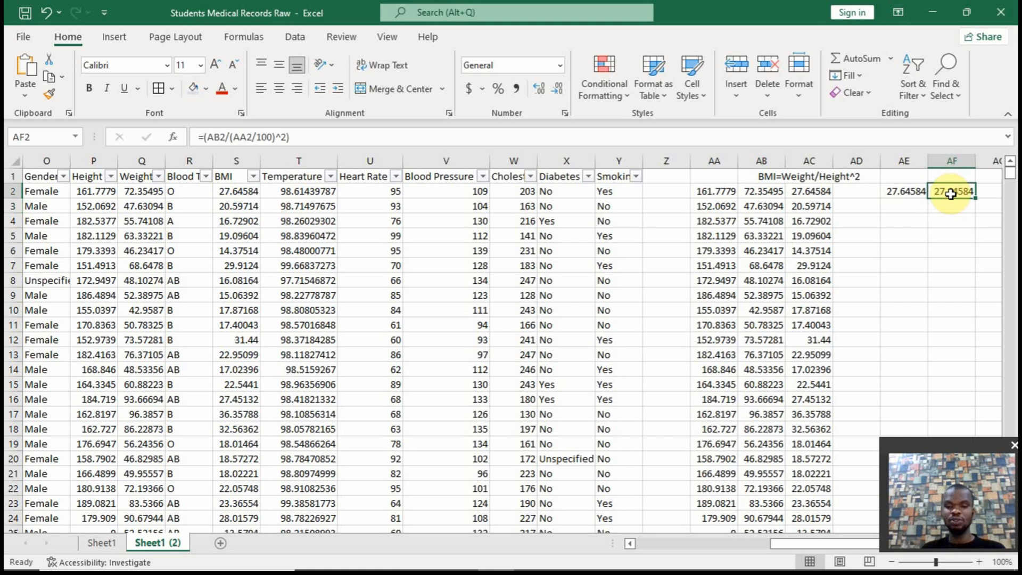
{"action": "key", "text": "Delete"}
Fill the AE2 formula down to the last data row and move the merged BMI relation note to start at AF1
{"action": "left_click", "coordinate": [924, 193]}
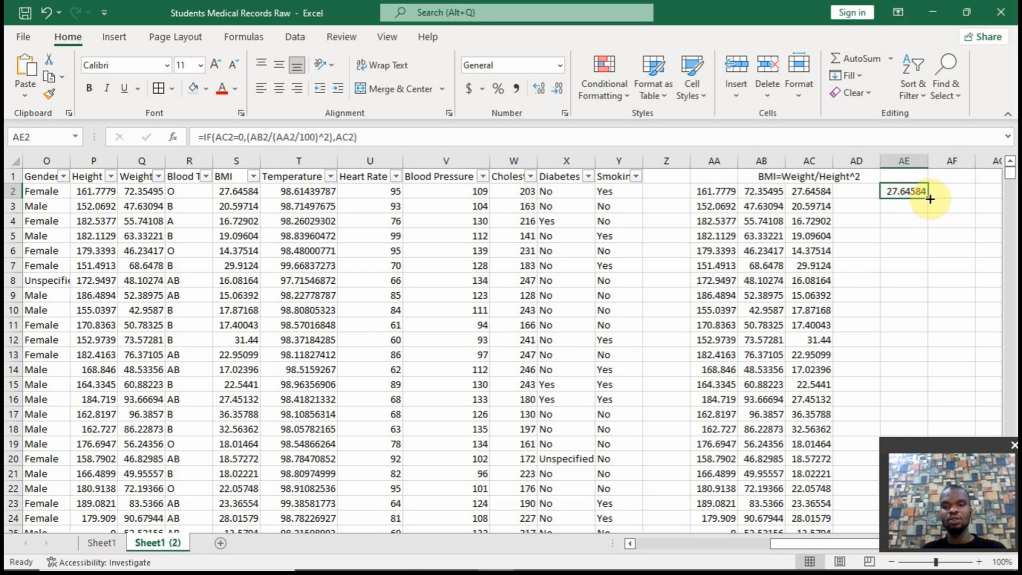
{"action": "double_click", "coordinate": [930, 199]}
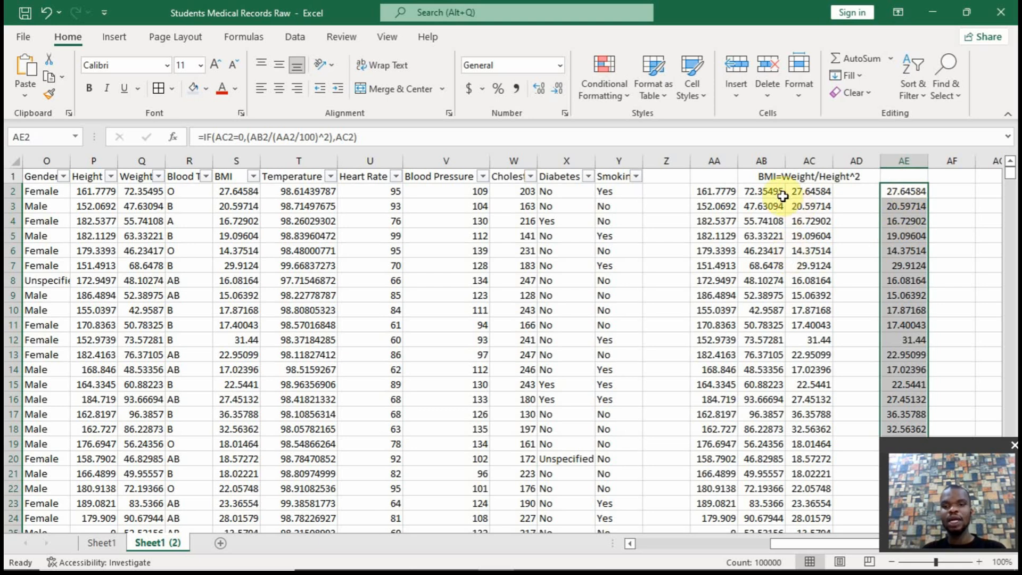
{"action": "left_click", "coordinate": [791, 178]}
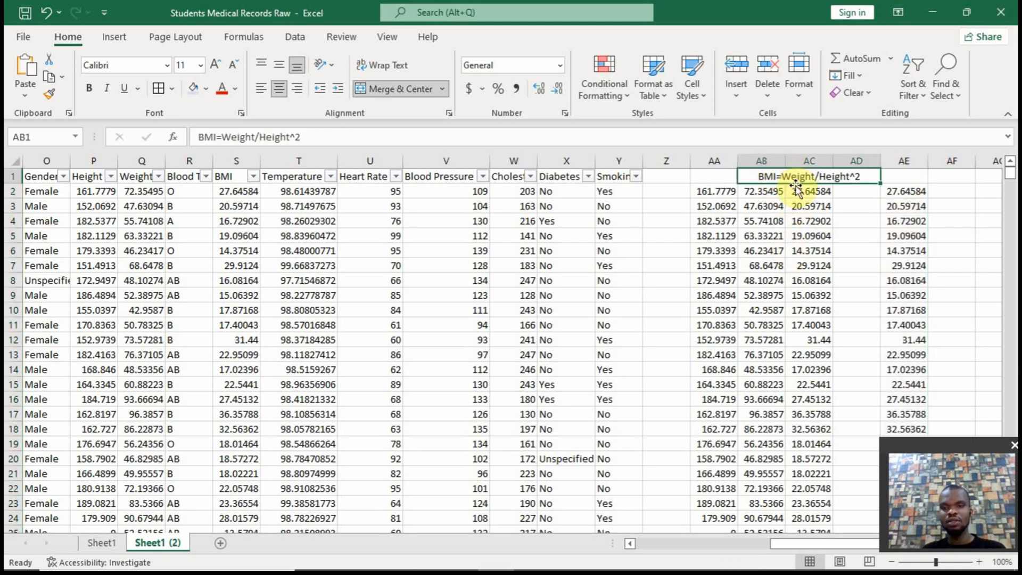
{"action": "left_click_drag", "start_coordinate": [791, 183], "coordinate": [982, 171]}
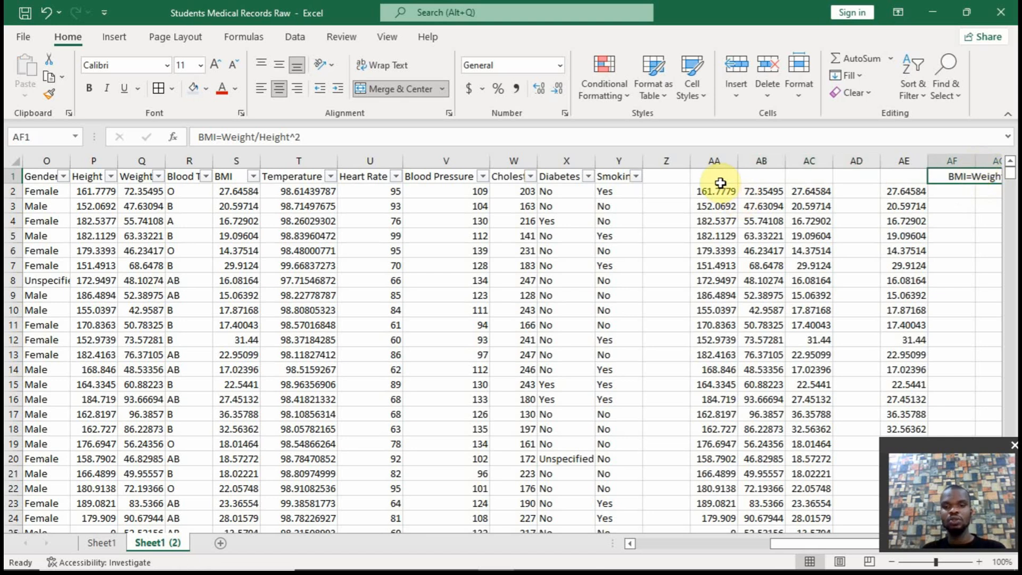
Remove the filters from the main records table and try applying filters to the copied columns AA to AC
{"action": "left_click", "coordinate": [717, 205]}
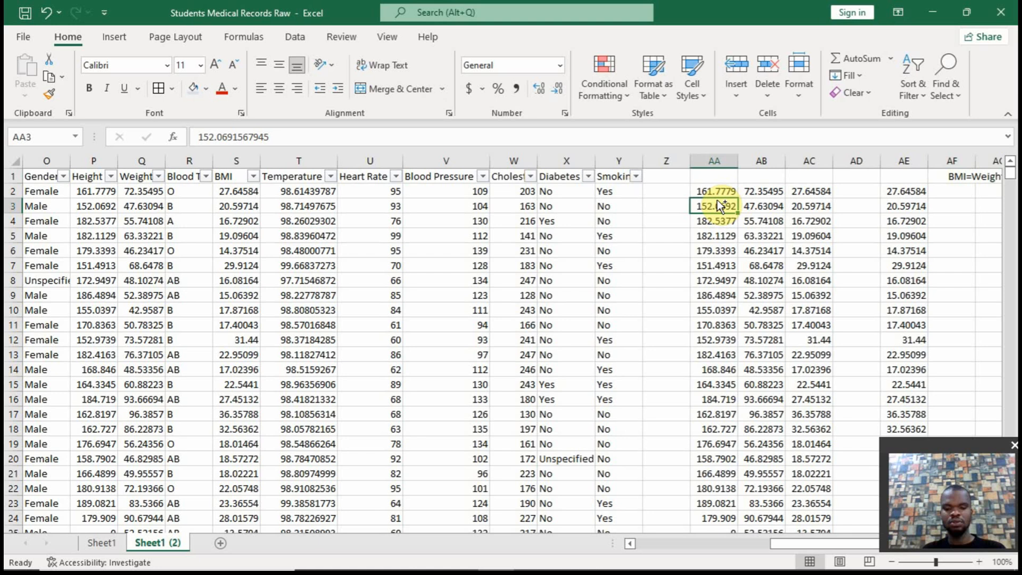
{"action": "key", "text": "ctrl+shift+l"}
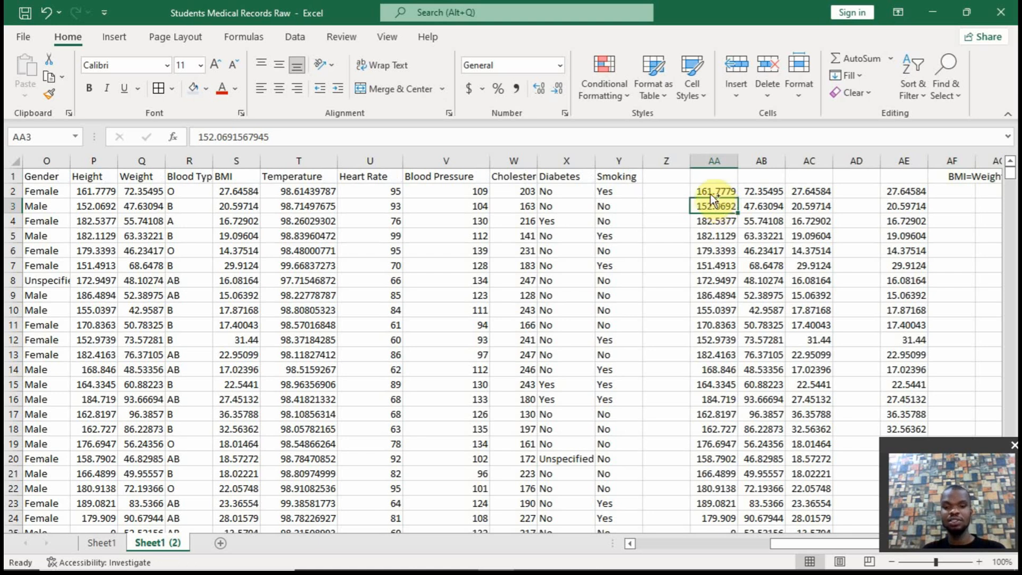
{"action": "key", "text": "ctrl+shift+l"}
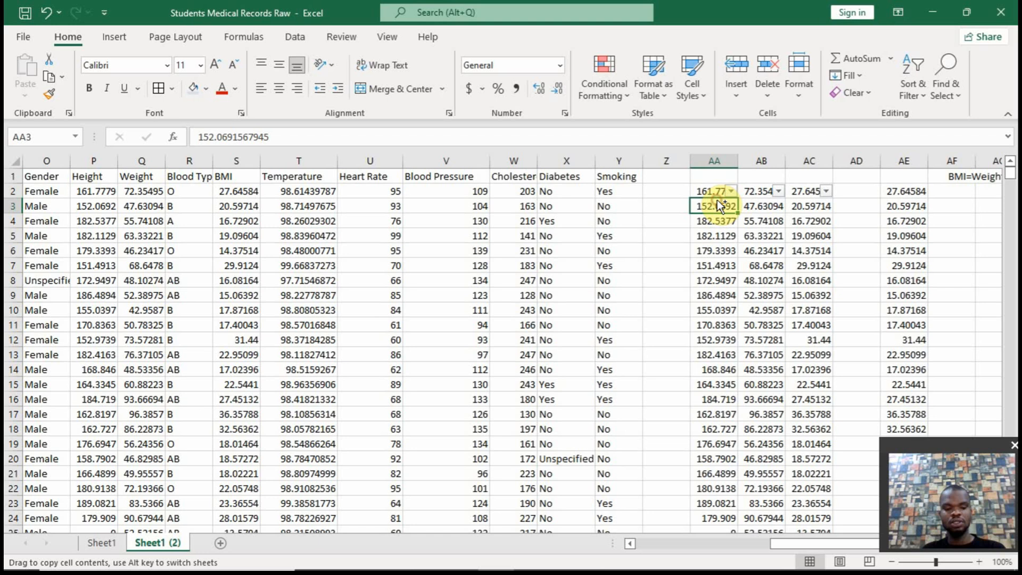
{"action": "key", "text": "ctrl+z"}
Enter the headers Height, Weight and BMI in AA1, AB1 and AC1 above the copied values
{"action": "left_click", "coordinate": [712, 181]}
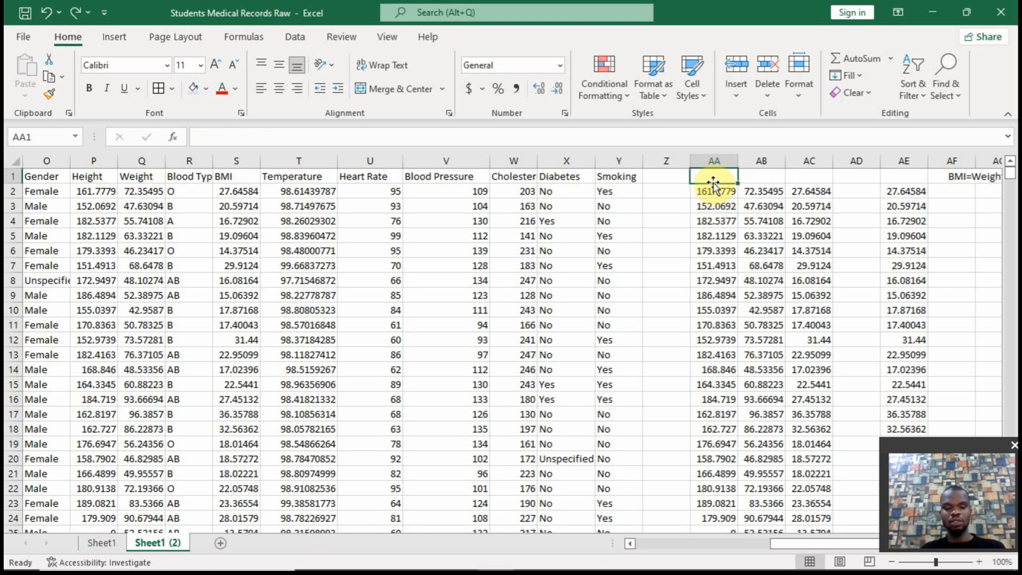
{"action": "type", "text": "Height"}
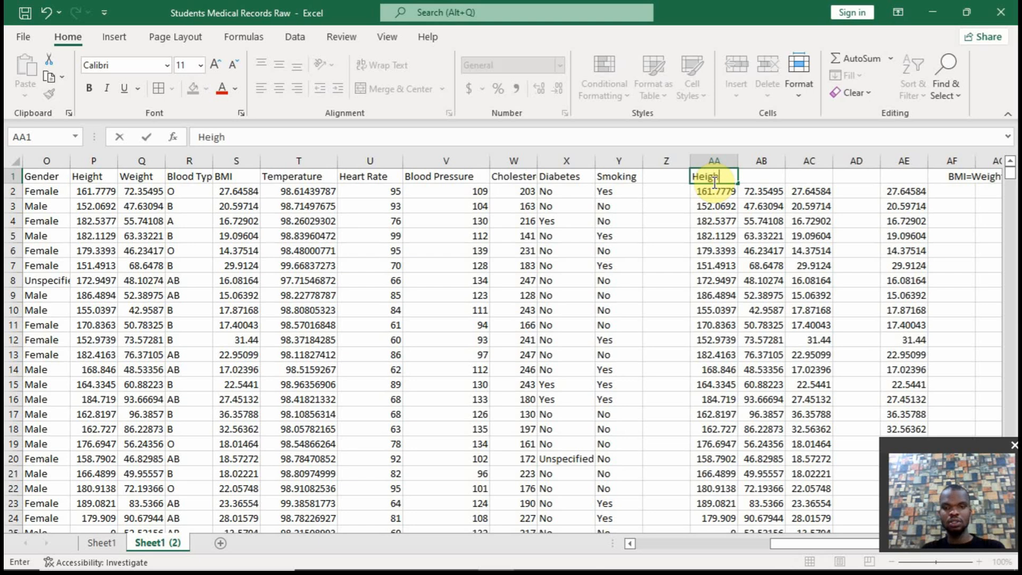
{"action": "key", "text": "Tab"}
{"action": "type", "text": "Weight"}
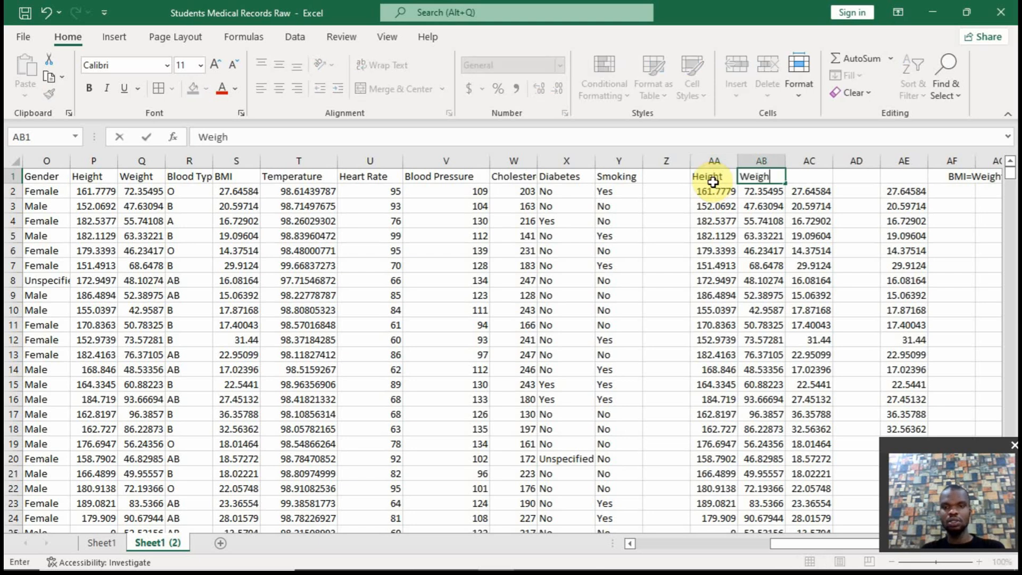
{"action": "key", "text": "Tab"}
{"action": "type", "text": "BMI"}
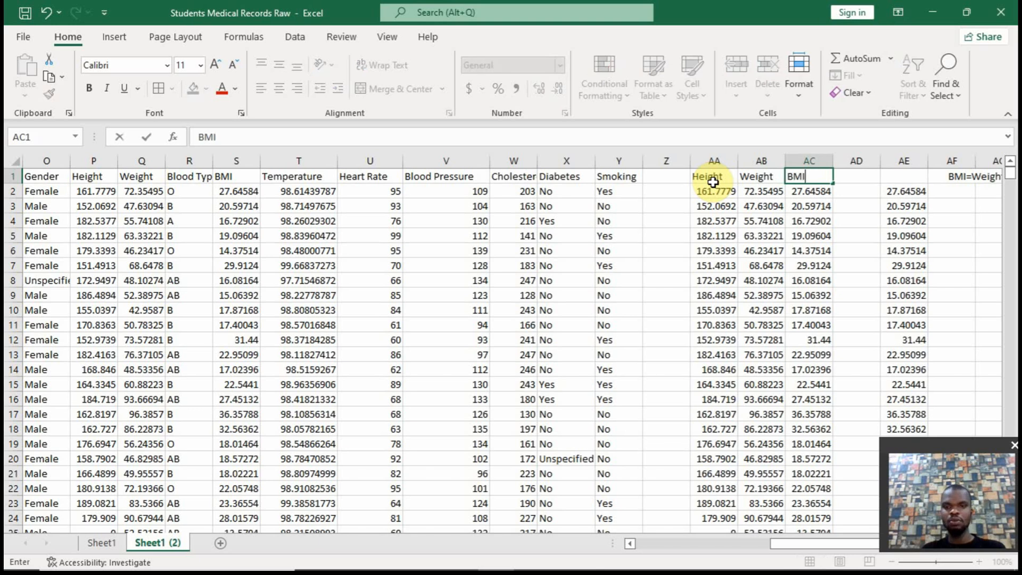
Apply filters to the copied Height, Weight and BMI columns and show only the records whose BMI is 0
{"action": "left_click", "coordinate": [715, 189]}
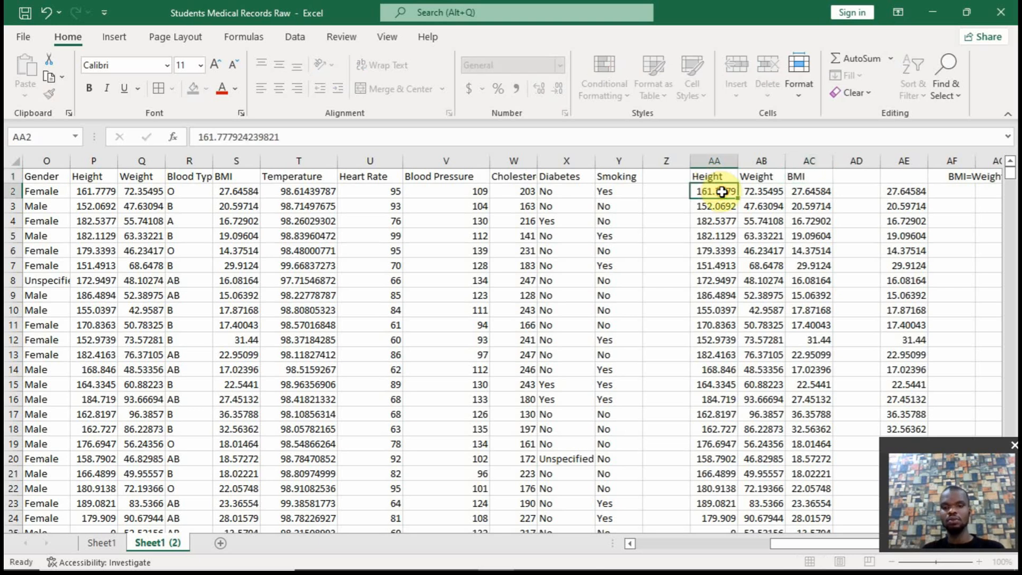
{"action": "key", "text": "ctrl+shift+l"}
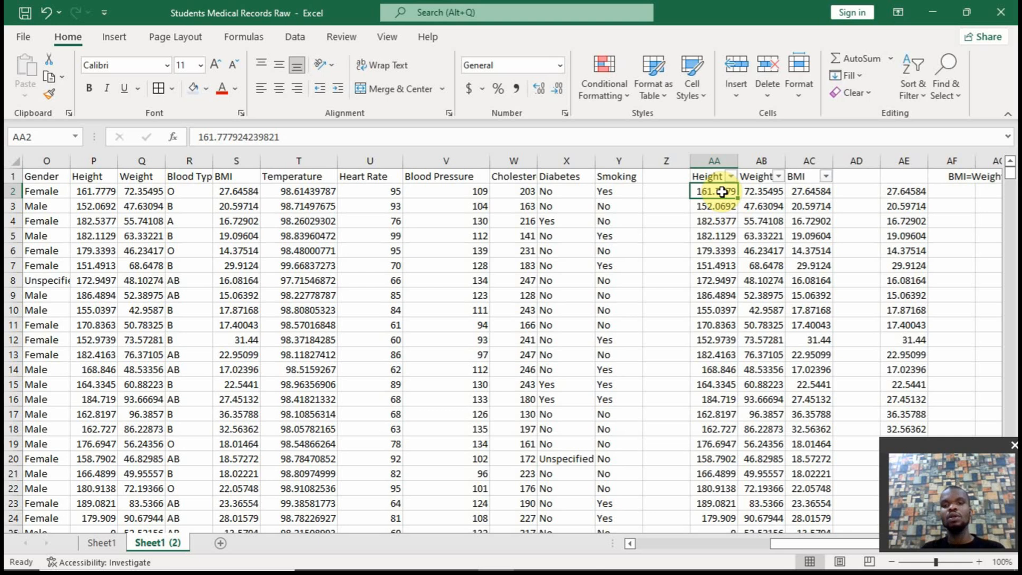
{"action": "left_click", "coordinate": [825, 176]}
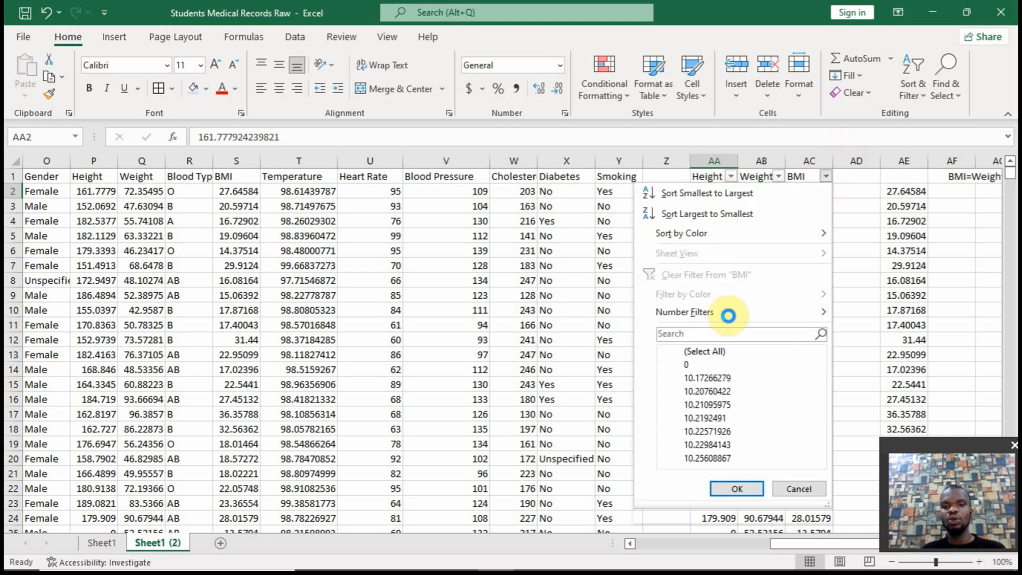
{"action": "left_click", "coordinate": [676, 354]}
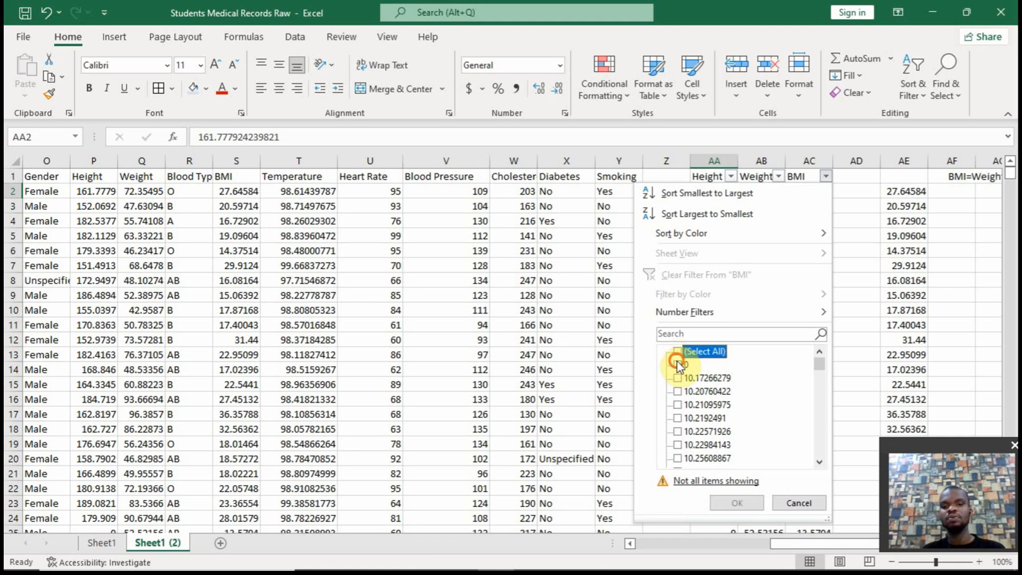
{"action": "left_click", "coordinate": [677, 364]}
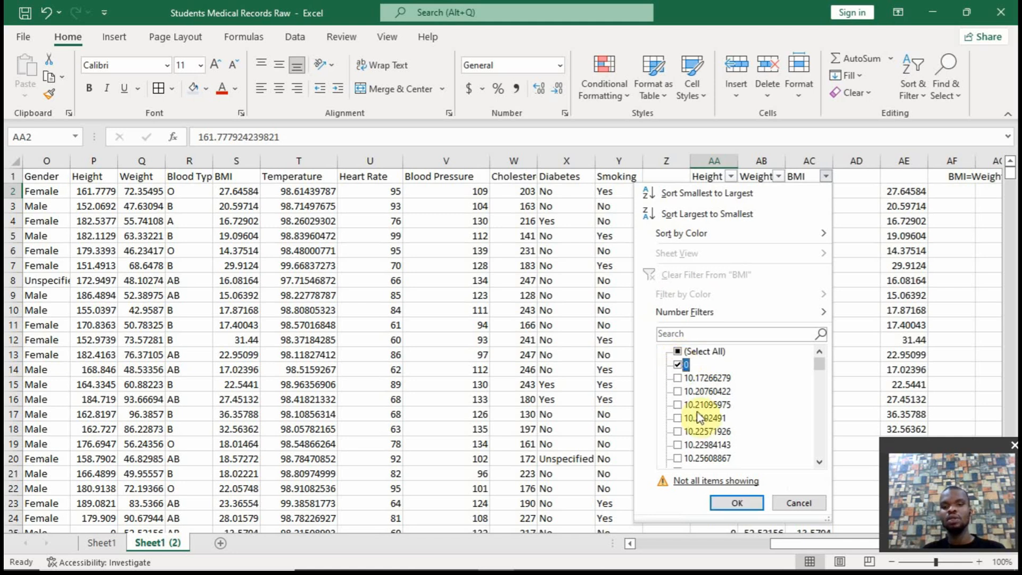
{"action": "left_click", "coordinate": [731, 503]}
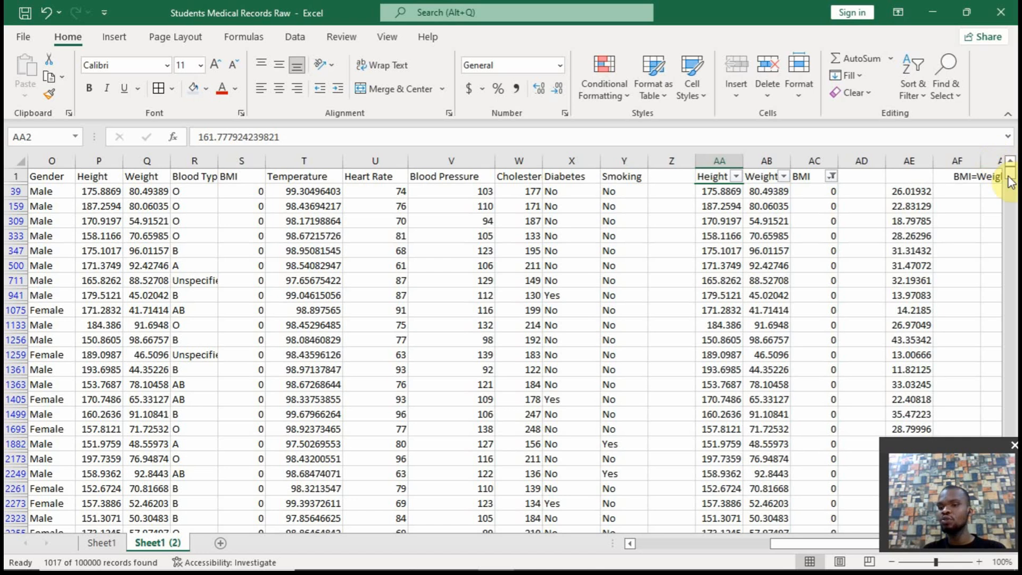
Check the filtered BMI results in column AE for errors and enter =IFERROR(AE39,0) in AF39
{"action": "mouse_move", "coordinate": [1006, 176]}
{"action": "left_mouse_down"}
{"action": "mouse_move", "coordinate": [1010, 201]}
{"action": "mouse_move", "coordinate": [1006, 186]}
{"action": "left_mouse_up"}
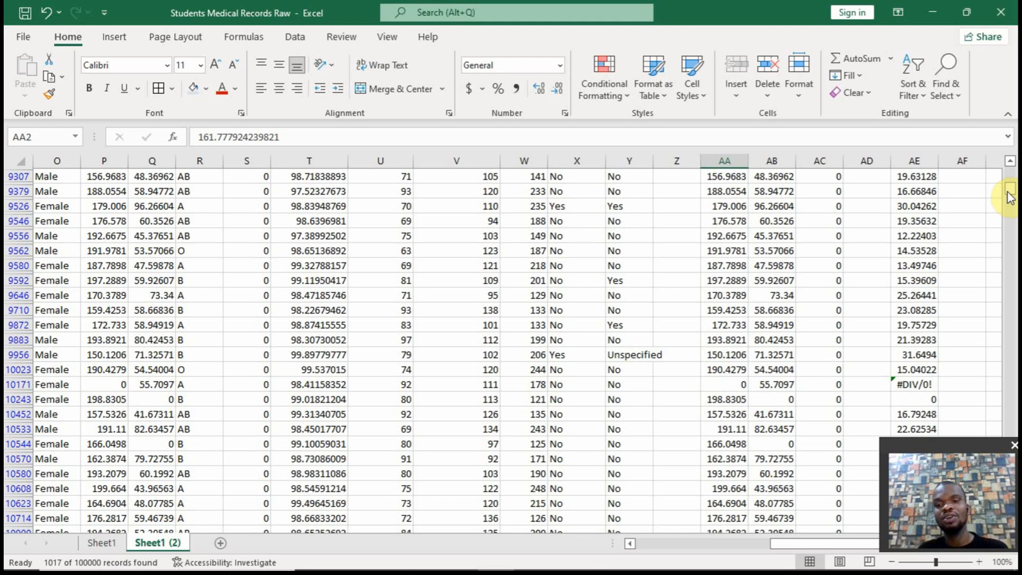
{"action": "left_click_drag", "start_coordinate": [1010, 197], "coordinate": [1008, 163]}
{"action": "left_click", "coordinate": [953, 195]}
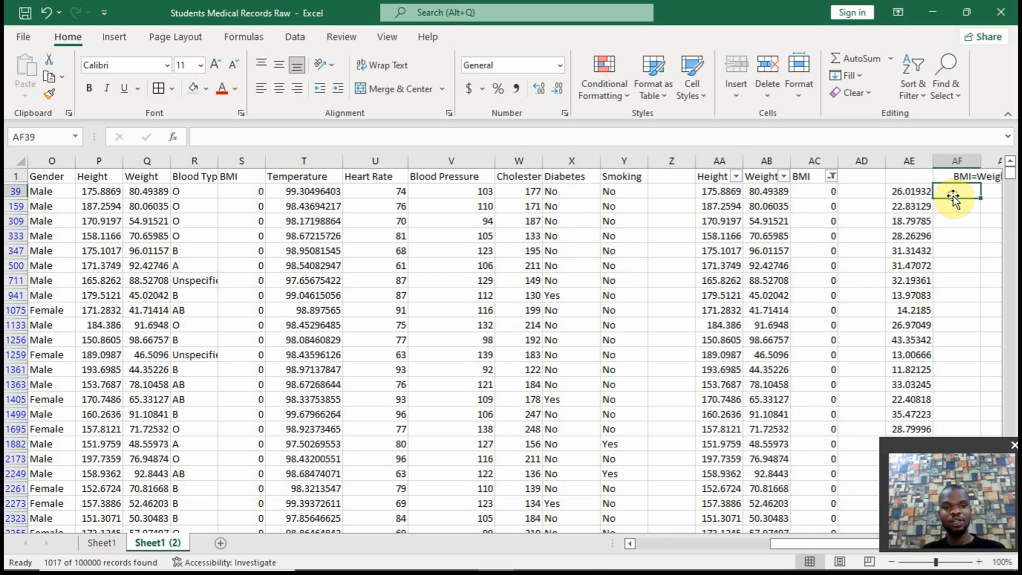
{"action": "left_click", "coordinate": [905, 192]}
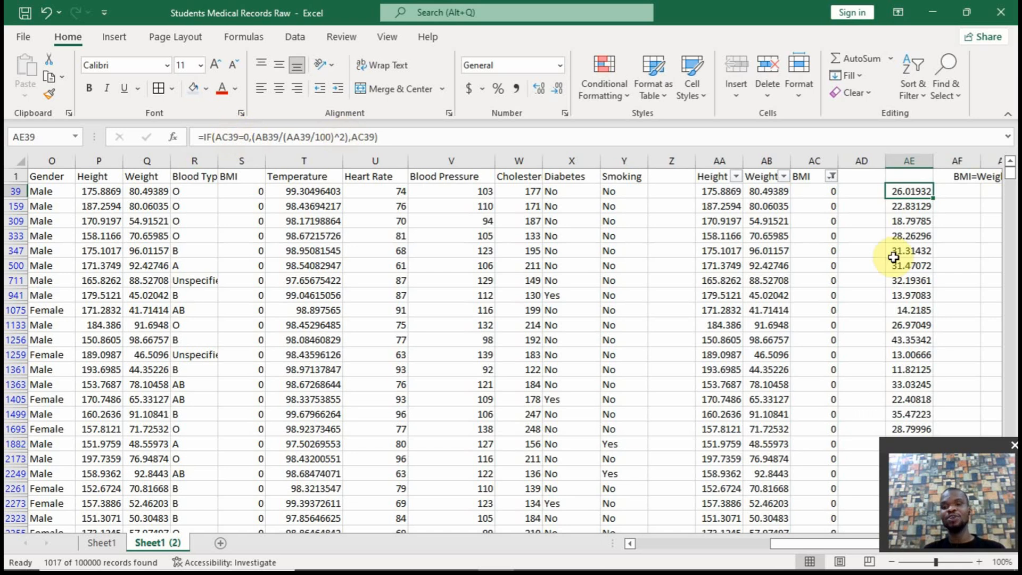
{"action": "left_click", "coordinate": [948, 195]}
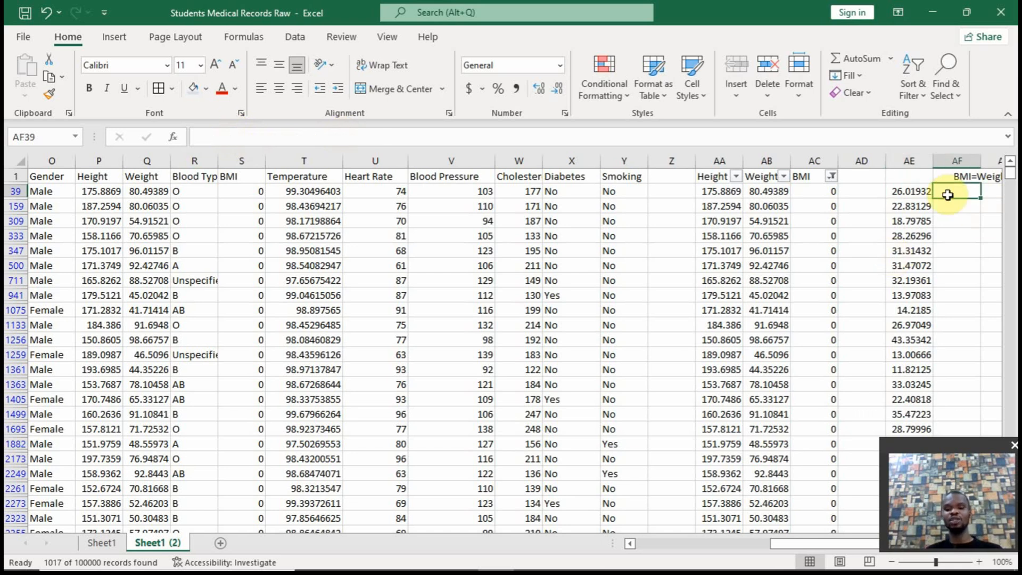
{"action": "type", "text": "=iferr"}
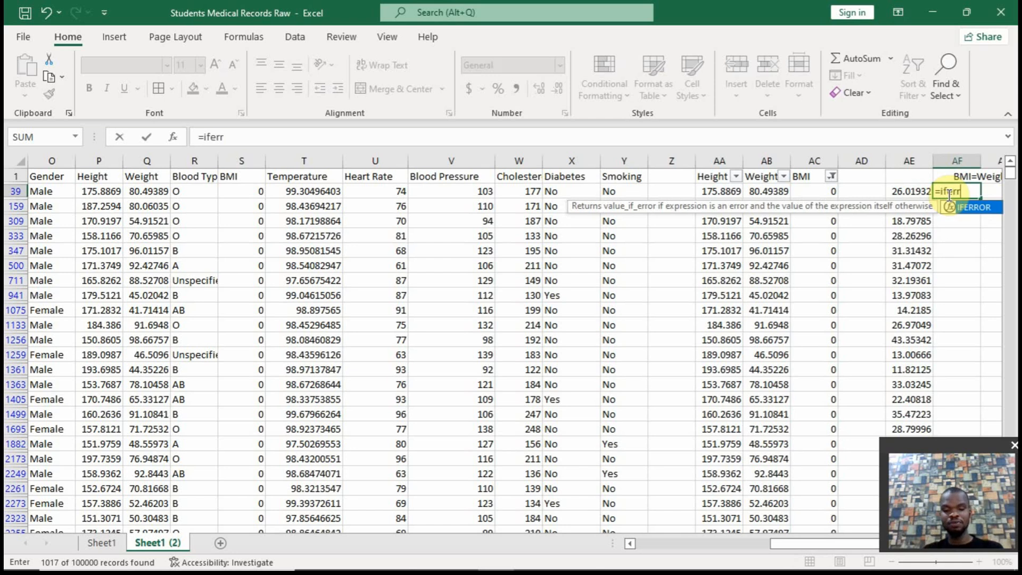
{"action": "type", "text": "or"}
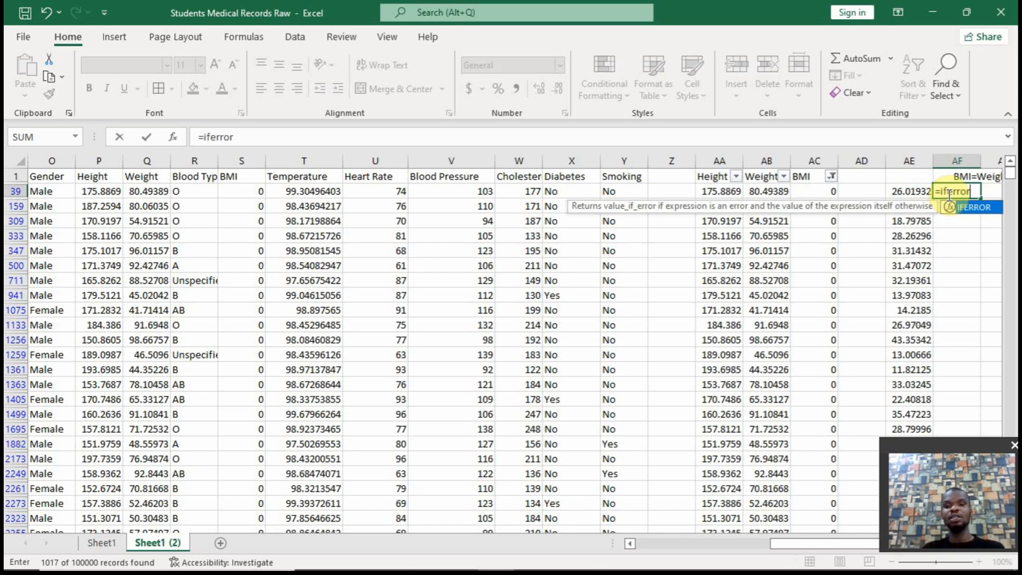
{"action": "type", "text": "("}
{"action": "left_click", "coordinate": [921, 193]}
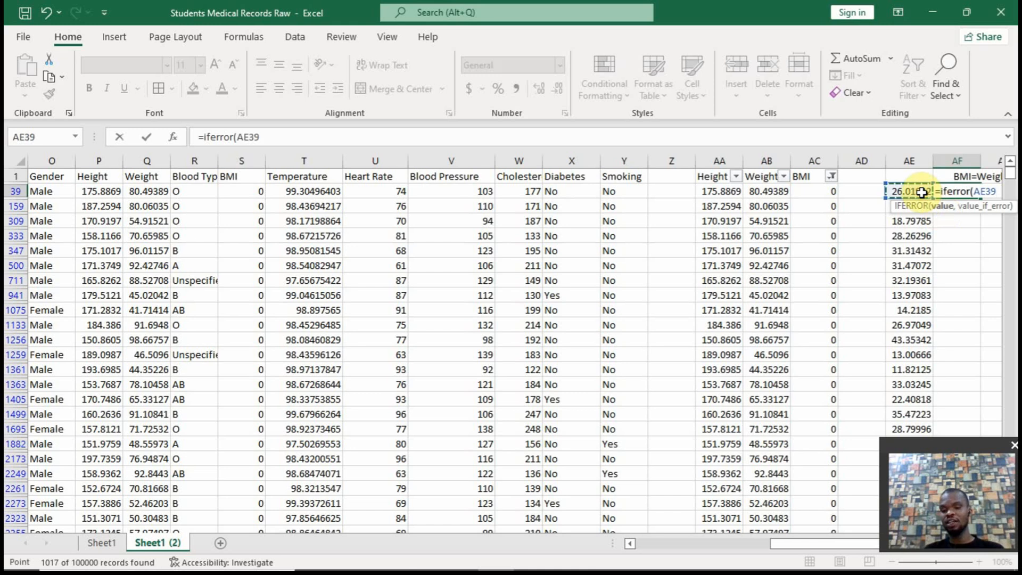
{"action": "type", "text": ","}
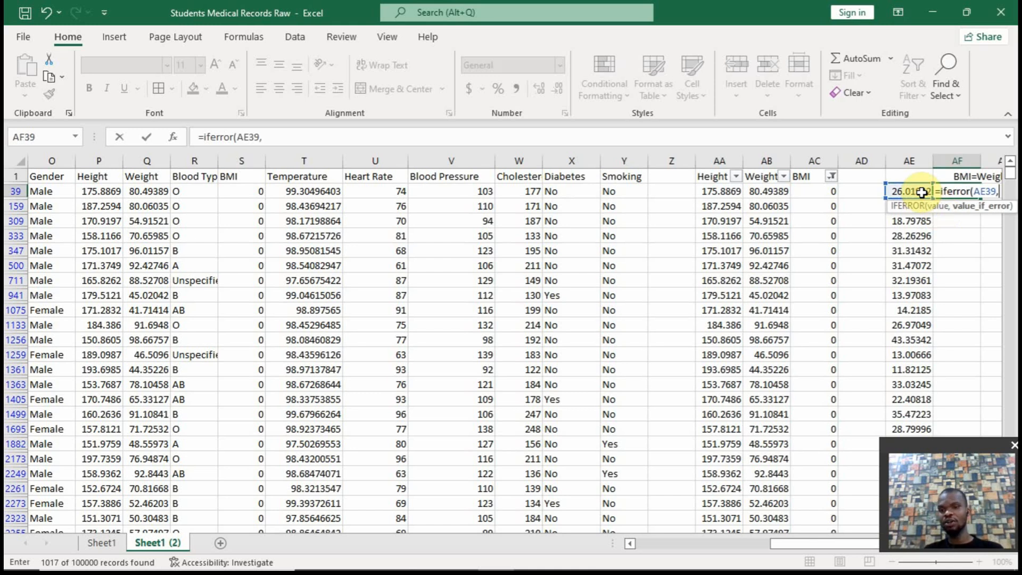
{"action": "type", "text": "0"}
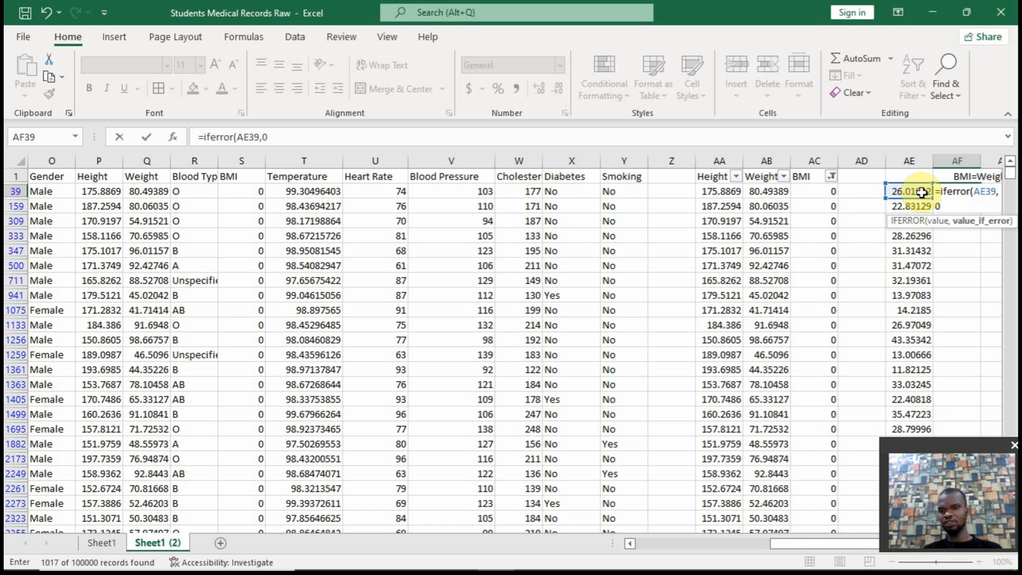
{"action": "type", "text": ")"}
{"action": "key", "text": "Return"}
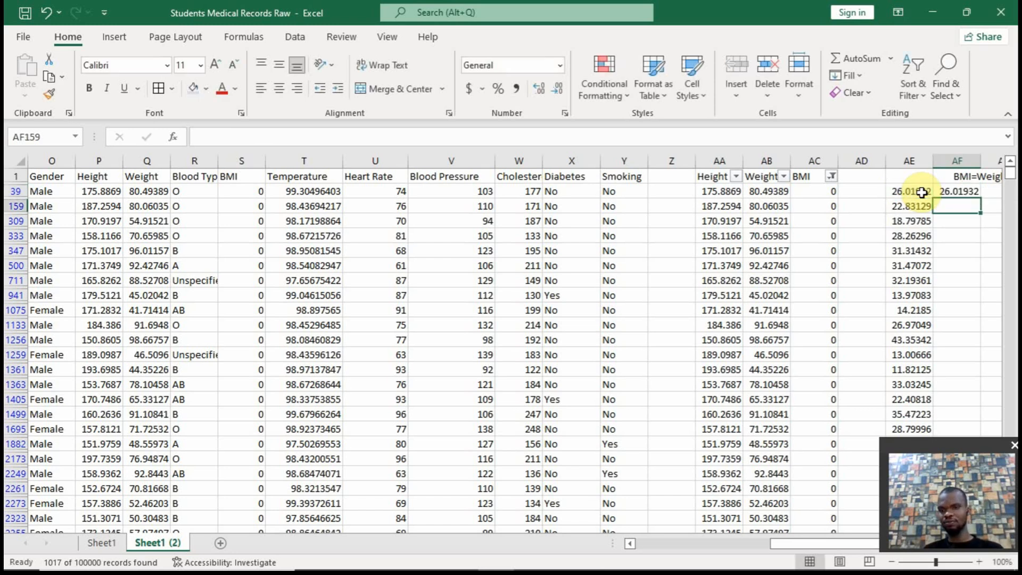
Fill the AF39 formula down the filtered rows and compare its results with column AE
{"action": "left_click", "coordinate": [960, 191]}
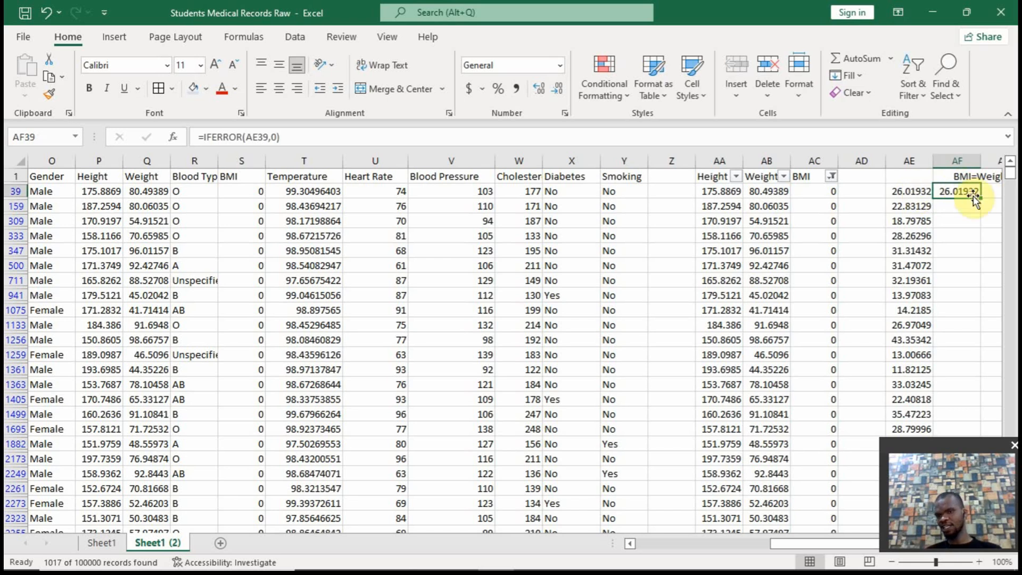
{"action": "double_click", "coordinate": [981, 197]}
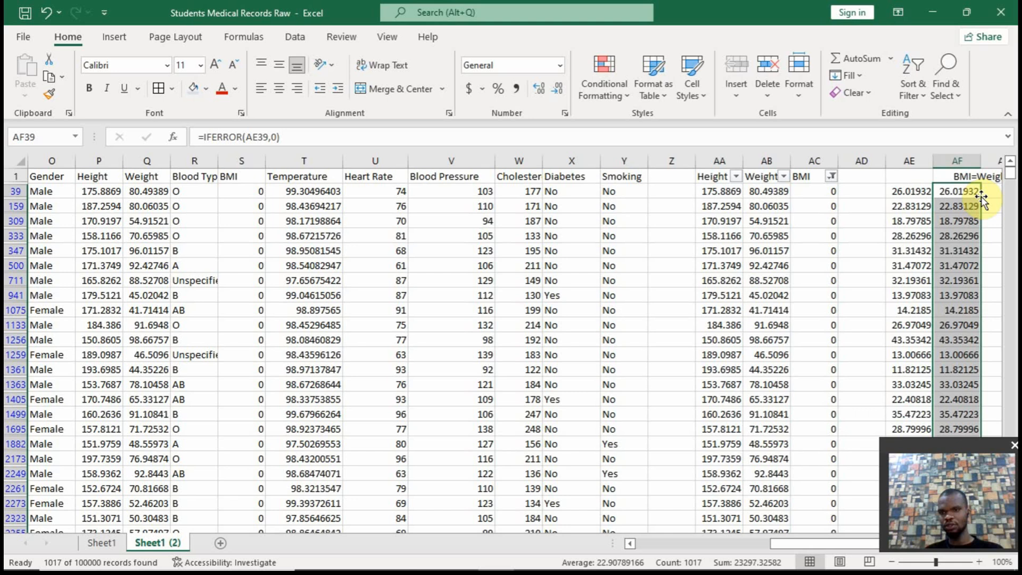
{"action": "left_click", "coordinate": [1010, 213]}
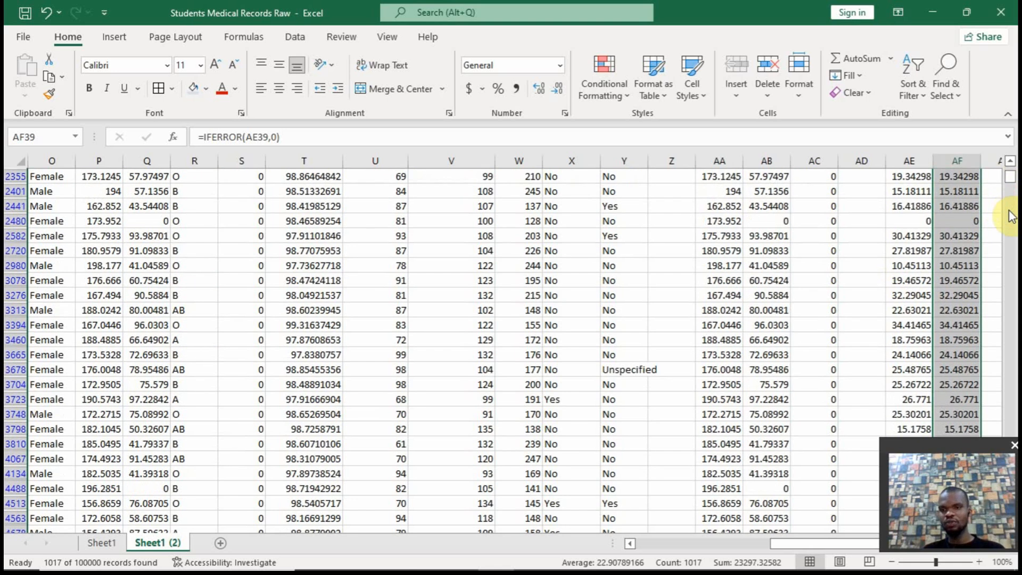
{"action": "left_click", "coordinate": [1011, 215]}
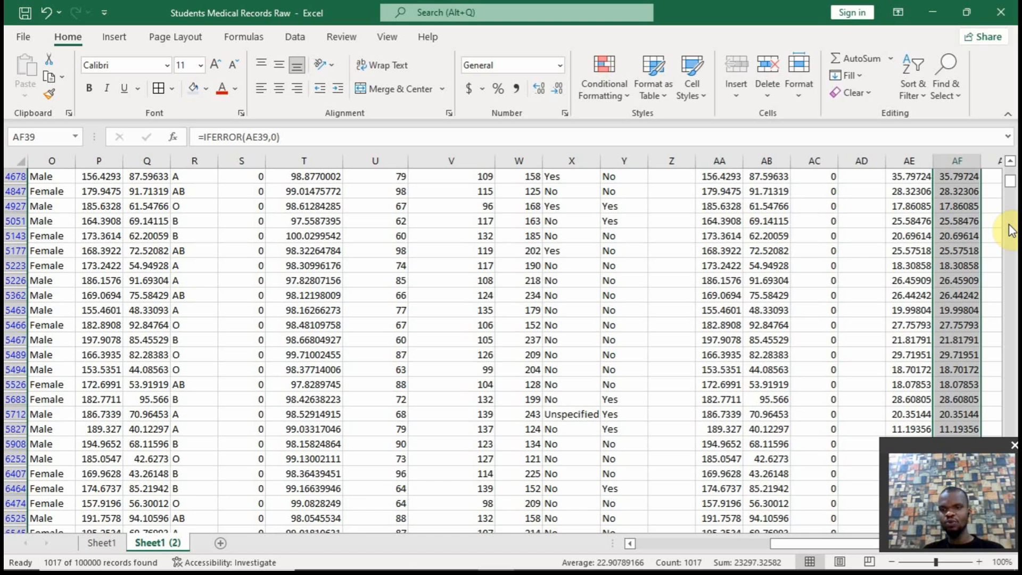
{"action": "left_click", "coordinate": [1010, 169]}
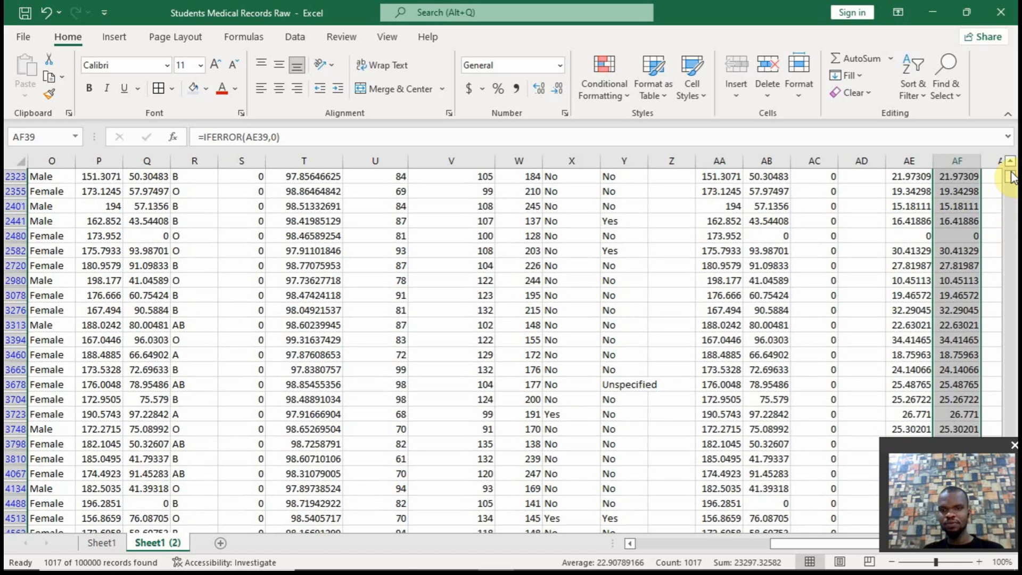
{"action": "left_click", "coordinate": [1011, 228]}
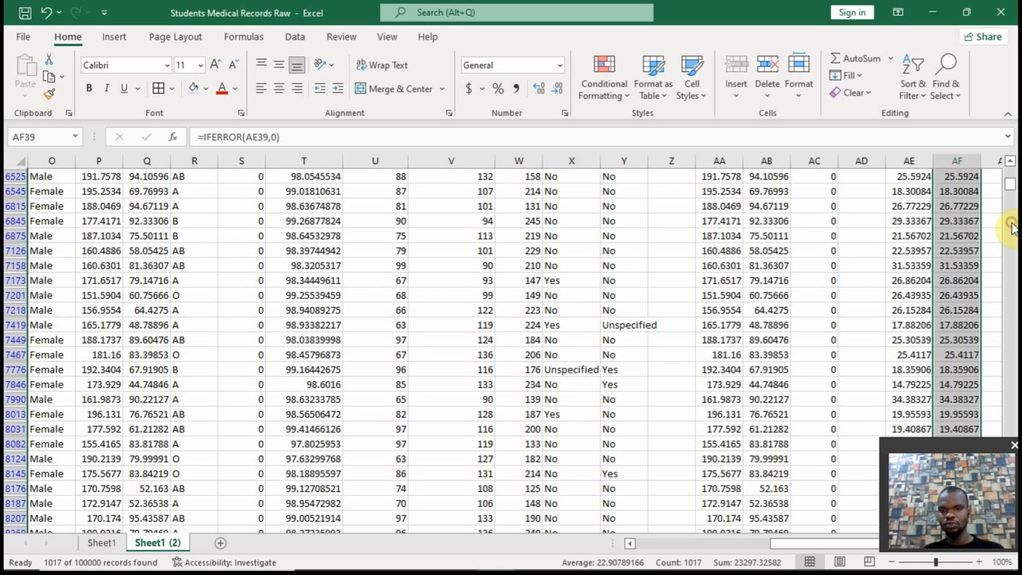
{"action": "left_click", "coordinate": [1011, 228]}
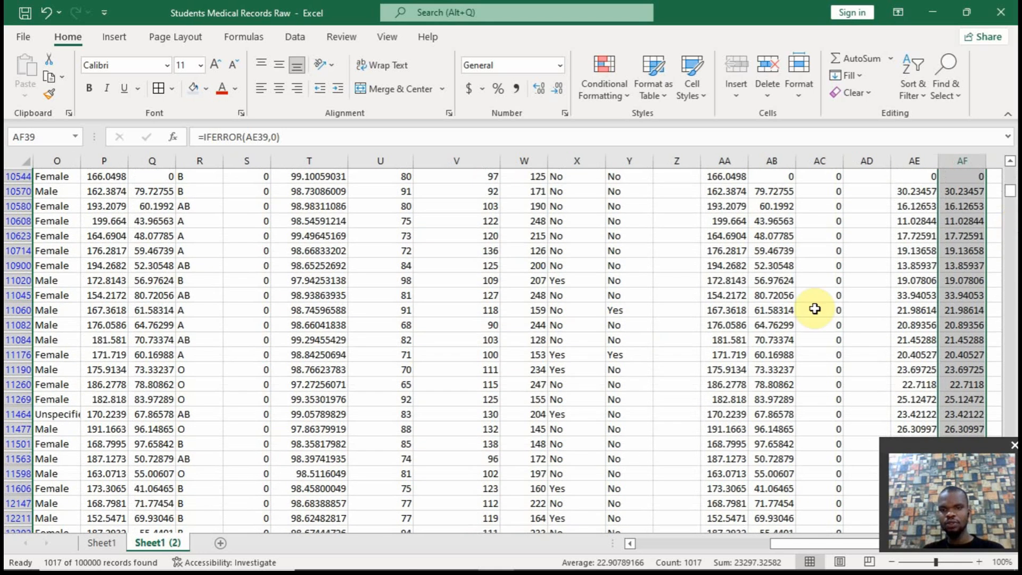
{"action": "left_click", "coordinate": [1010, 164]}
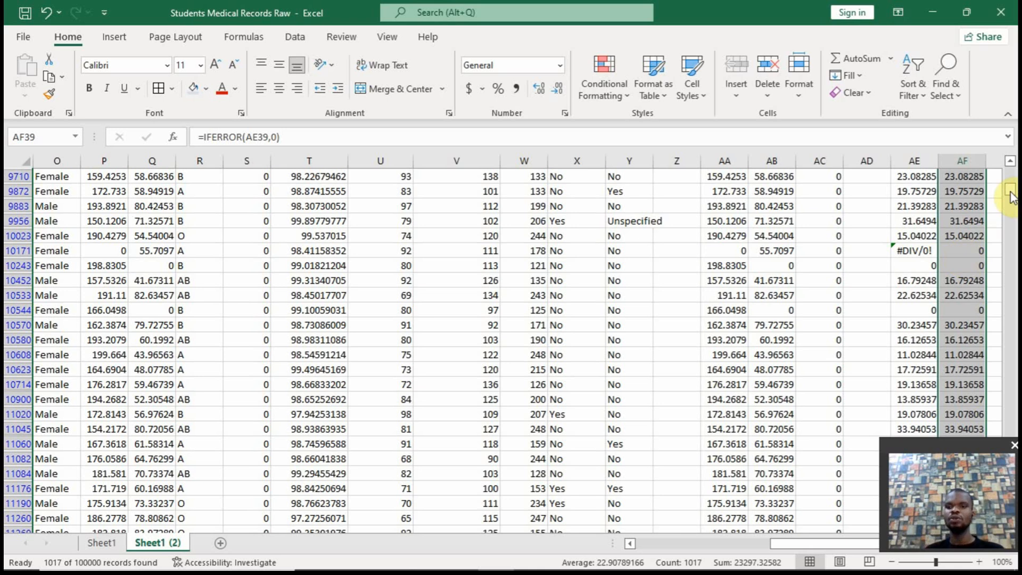
{"action": "left_click_drag", "start_coordinate": [1010, 197], "coordinate": [1010, 171]}
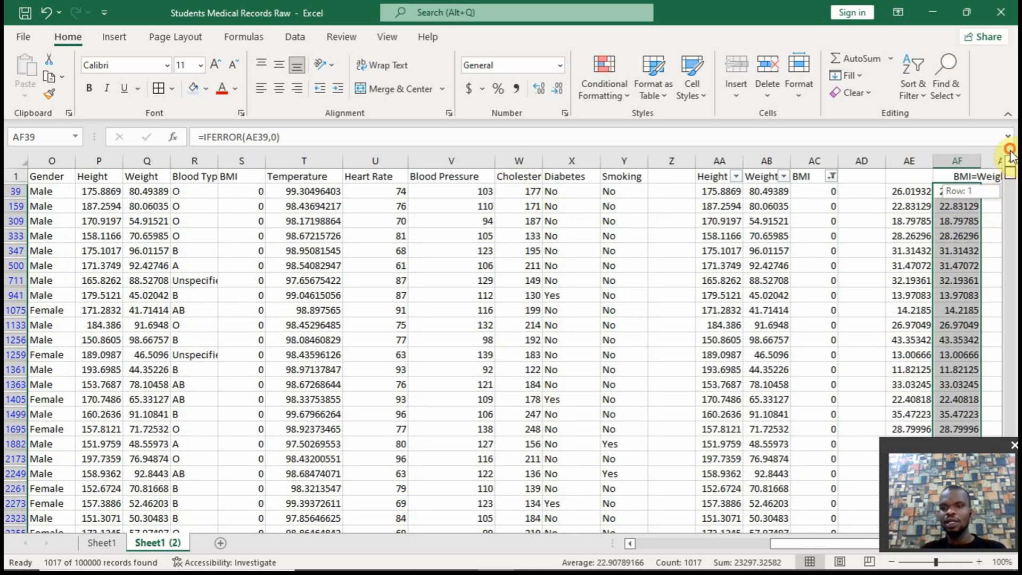
Wrap the AE39 formula in IFERROR with fallback 0, giving =IFERROR(IF(AC39=0,(AB39/(AA39/100)^2),AC39),0)
{"action": "left_click", "coordinate": [913, 192]}
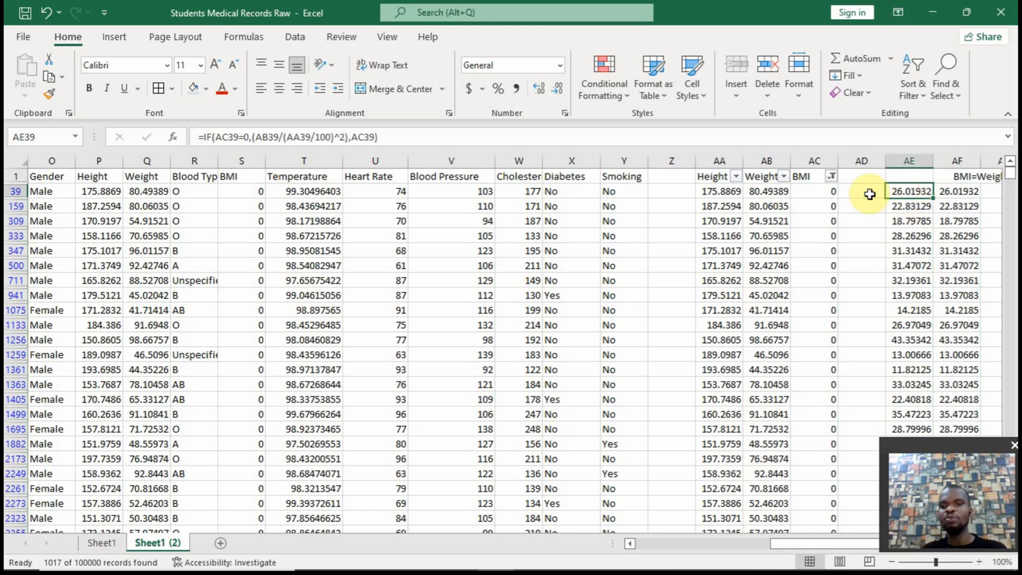
{"action": "left_click", "coordinate": [205, 140]}
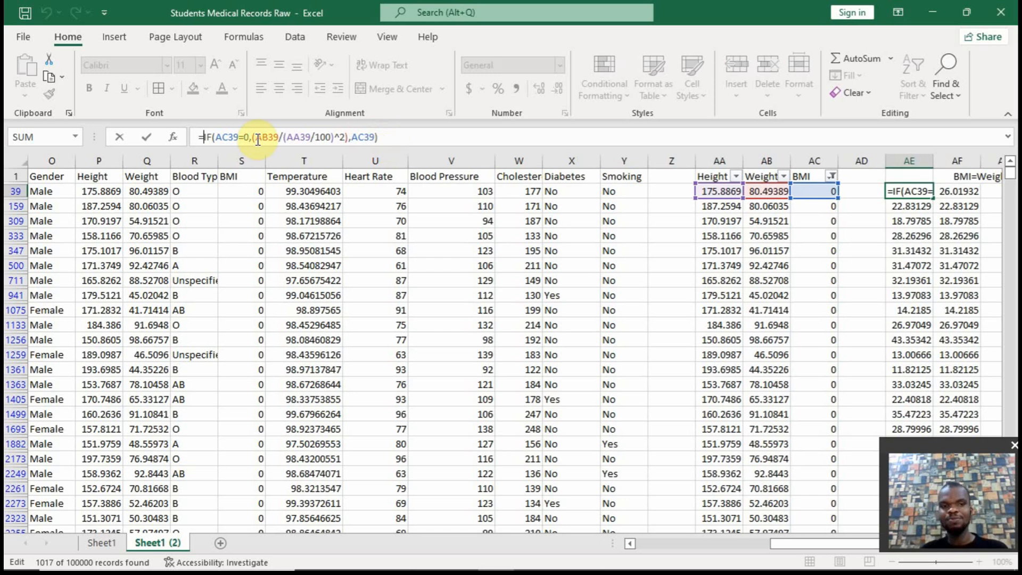
{"action": "type", "text": "iferror("}
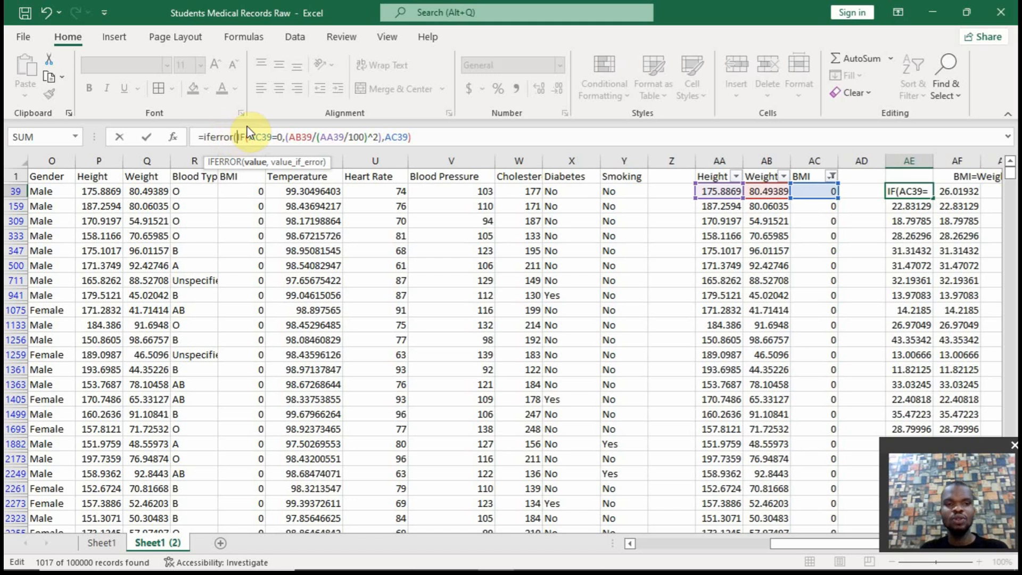
{"action": "left_click", "coordinate": [410, 137]}
{"action": "type", "text": ")"}
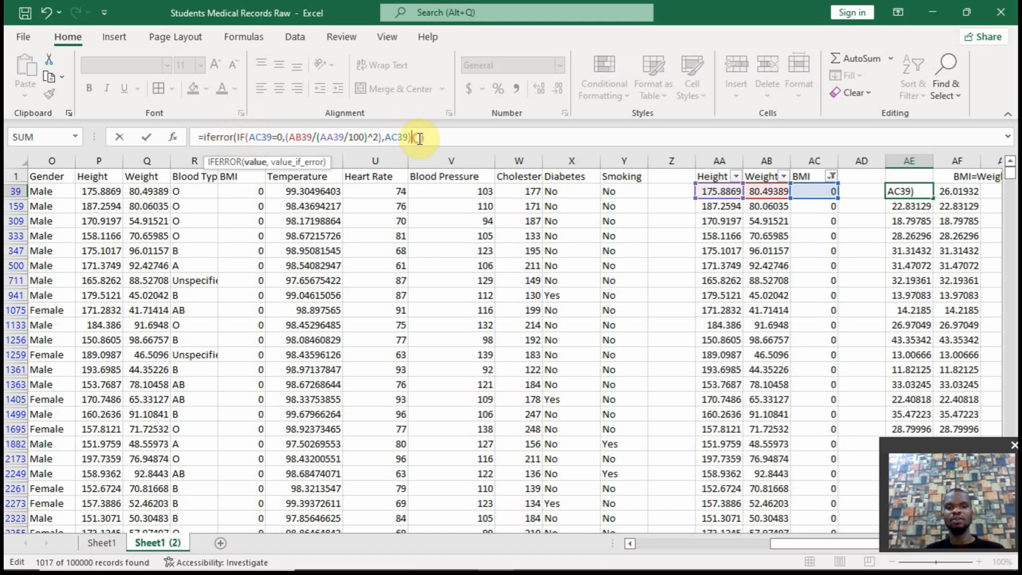
{"action": "type", "text": ","}
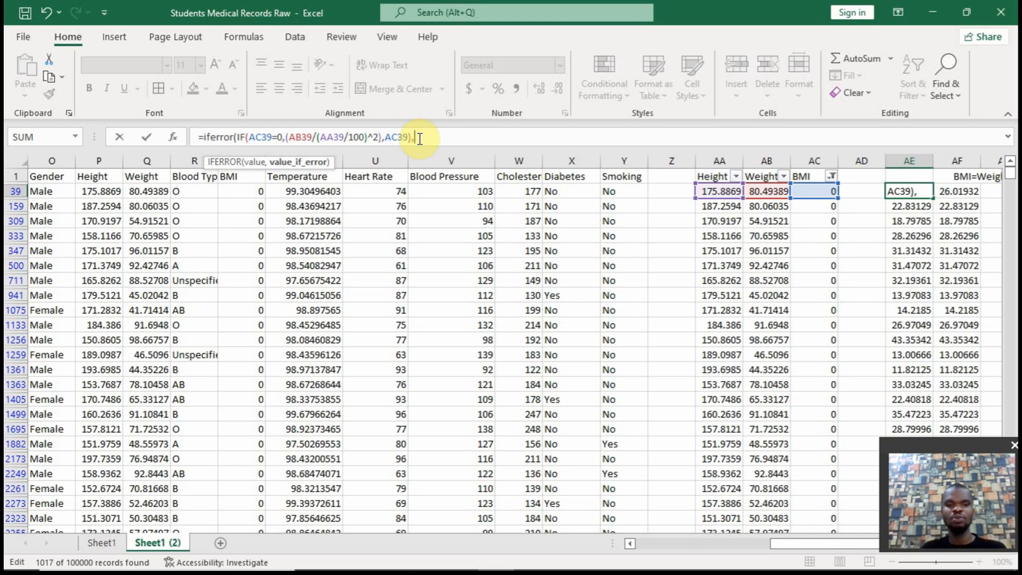
{"action": "type", "text": "0)"}
{"action": "key", "text": "Return"}
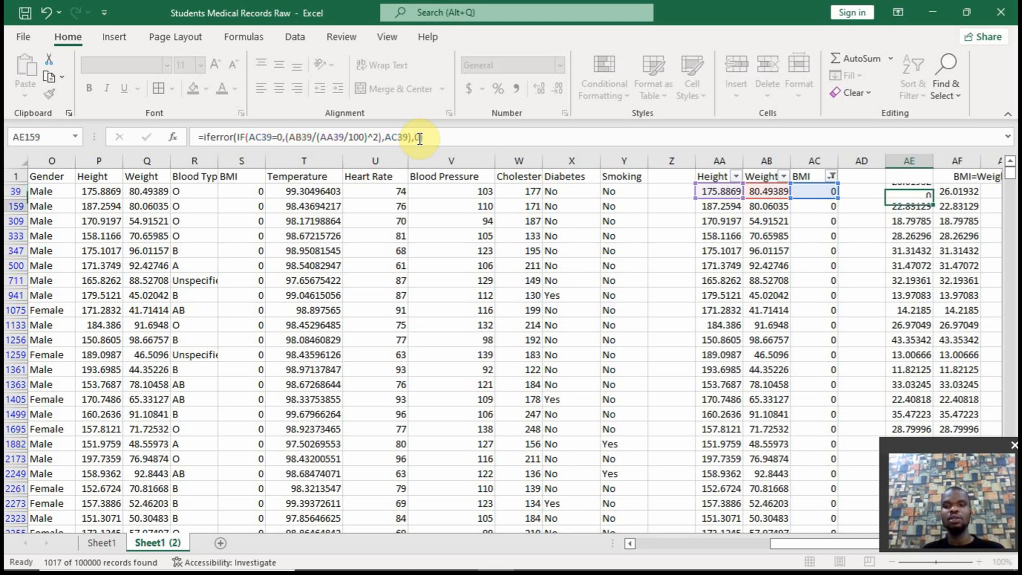
Fill the updated AE39 formula down the filtered rows and ignore the inconsistent formula error on them
{"action": "left_click", "coordinate": [911, 192]}
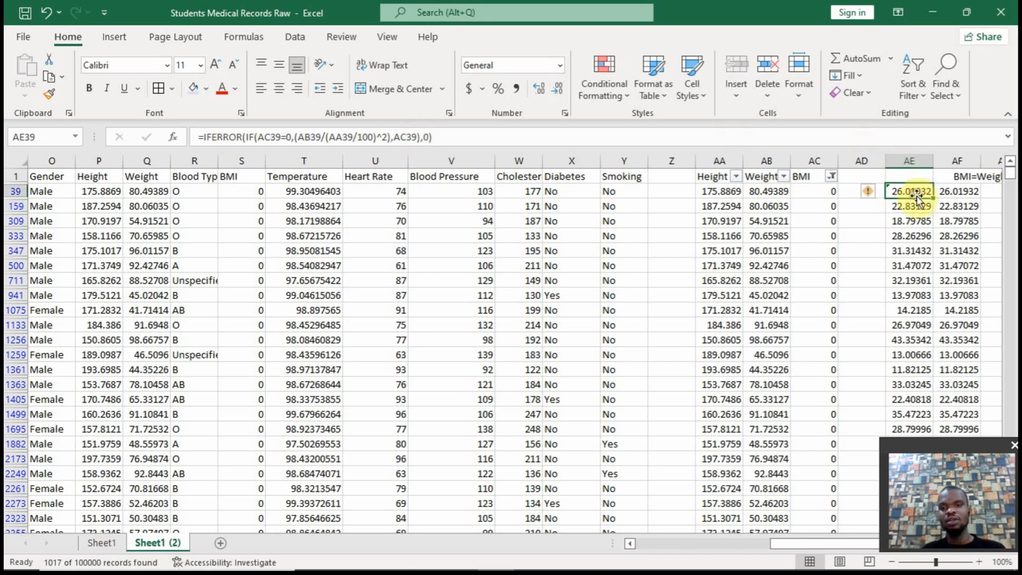
{"action": "double_click", "coordinate": [932, 199]}
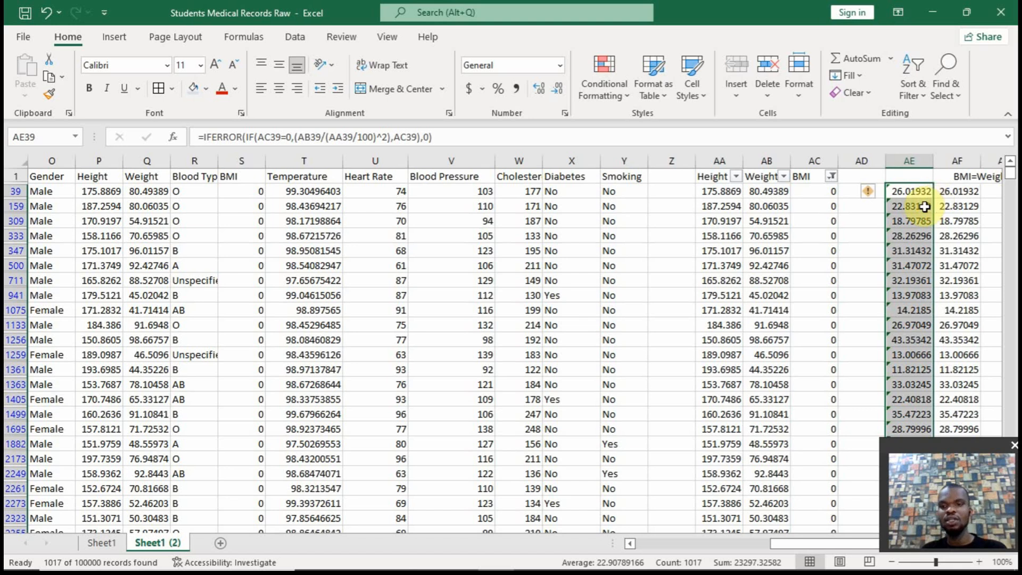
{"action": "left_click", "coordinate": [871, 194]}
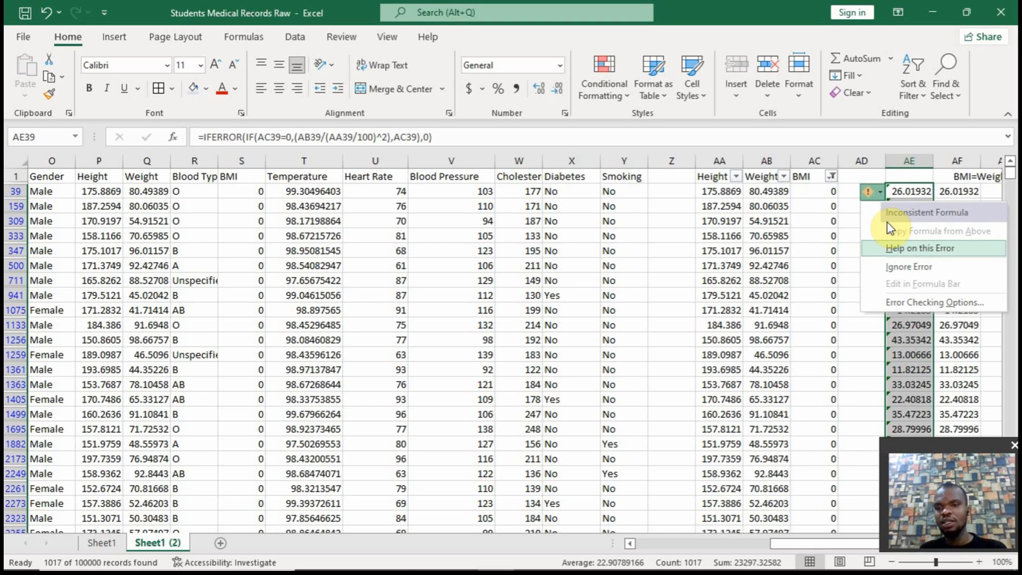
{"action": "left_click", "coordinate": [894, 263]}
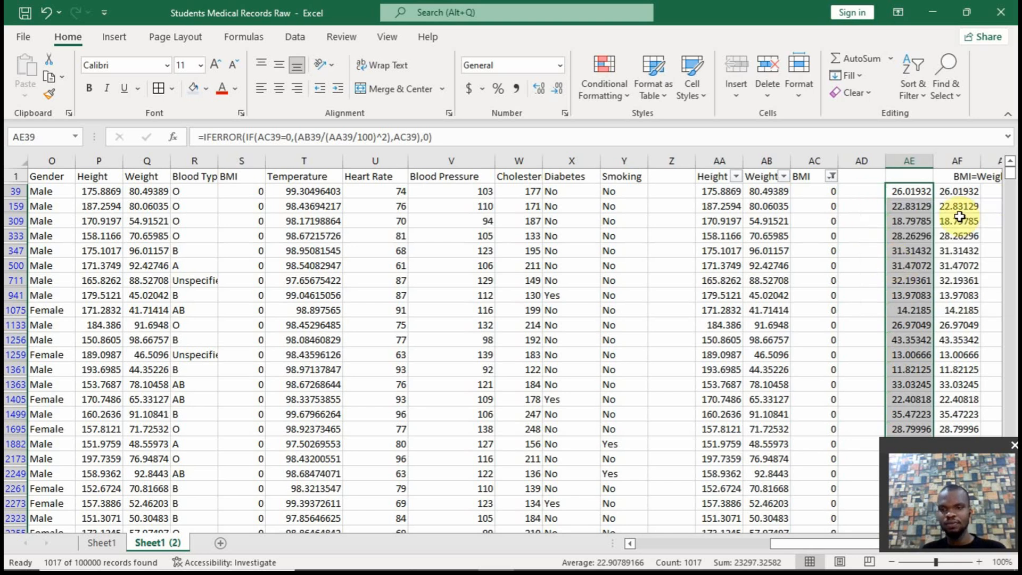
Compare the BMI results in columns AE and AF down the filtered rows, including rows with zero Height or Weight
{"action": "left_click", "coordinate": [1011, 230]}
{"action": "left_click", "coordinate": [1011, 230]}
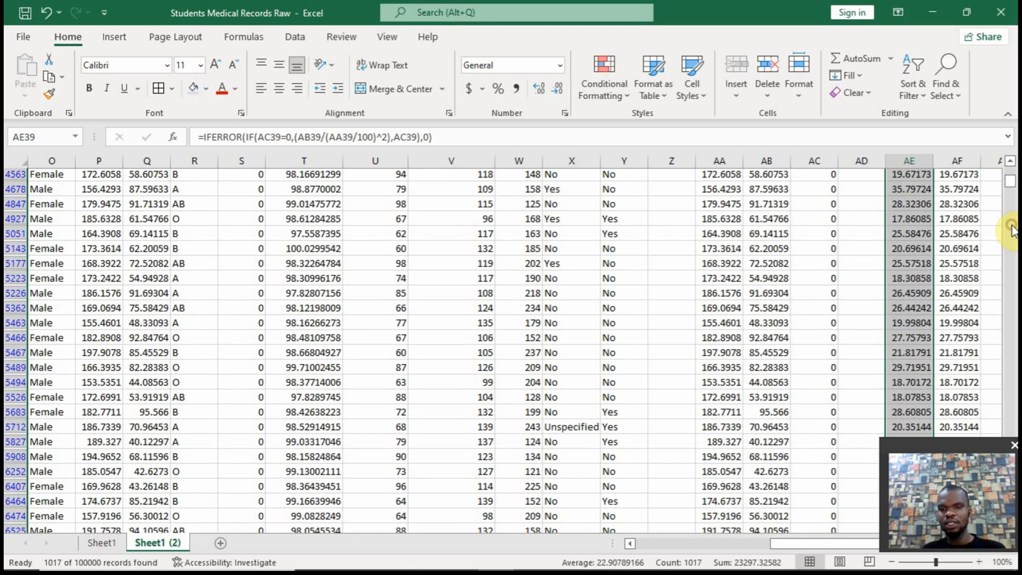
{"action": "left_click", "coordinate": [1011, 230]}
{"action": "left_click", "coordinate": [1011, 230]}
{"action": "left_click", "coordinate": [1011, 230]}
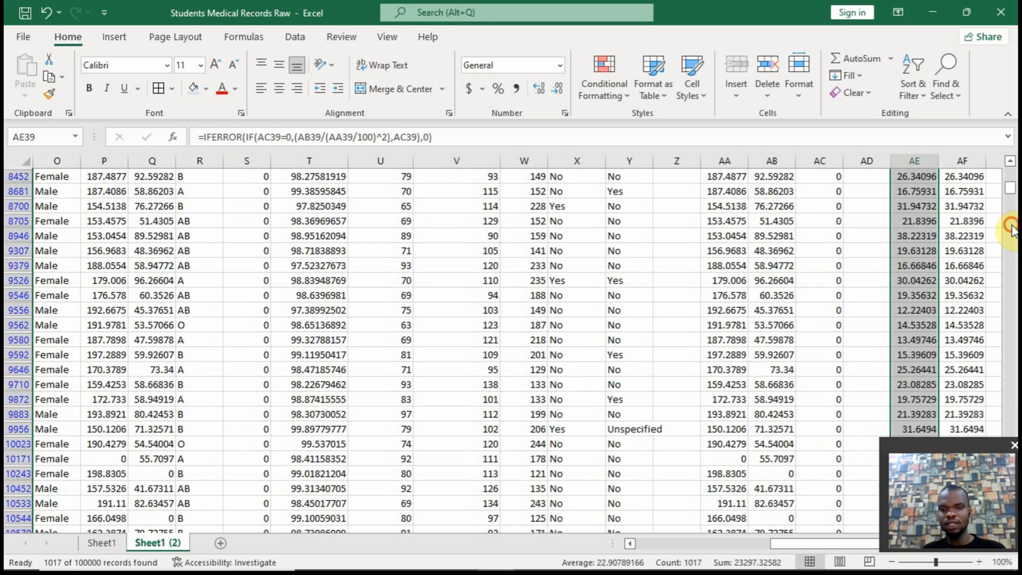
{"action": "left_click", "coordinate": [1011, 230]}
{"action": "left_click", "coordinate": [1009, 161]}
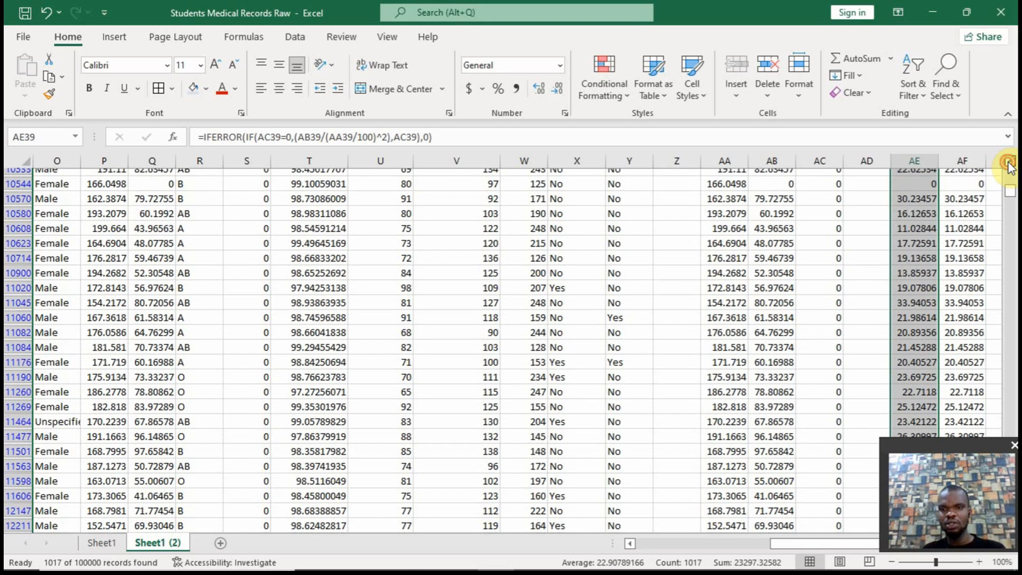
{"action": "left_click", "coordinate": [1010, 161]}
{"action": "left_click", "coordinate": [1010, 162]}
{"action": "left_click", "coordinate": [1009, 162]}
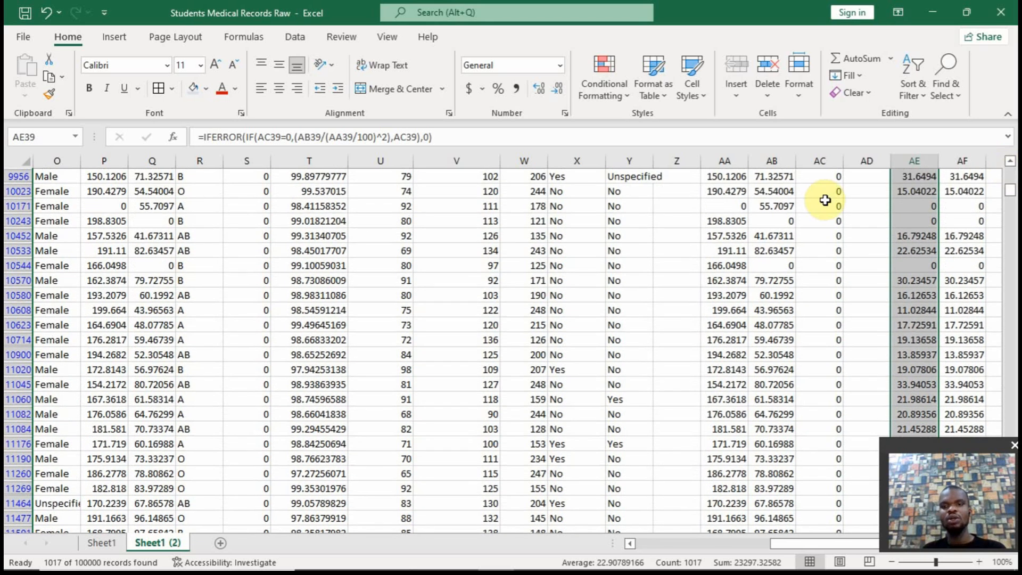
{"action": "left_click_drag", "start_coordinate": [1010, 194], "coordinate": [1011, 183]}
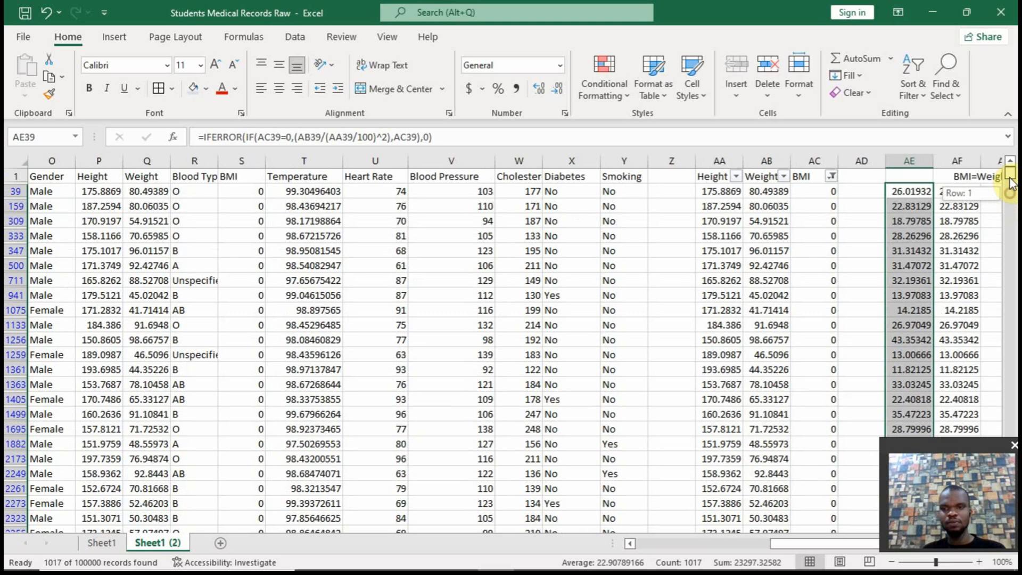
Delete the IFERROR formulas from AF39 down the filtered rows and show all records again in the BMI filter
{"action": "left_click", "coordinate": [956, 192]}
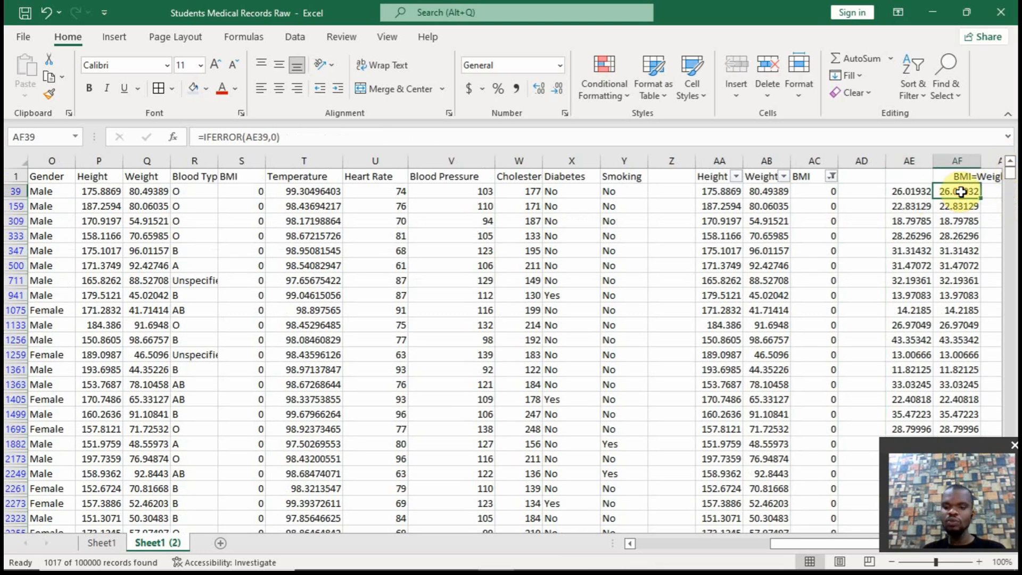
{"action": "key", "text": "ctrl+shift+Down"}
{"action": "key", "text": "ctrl+BackSpace"}
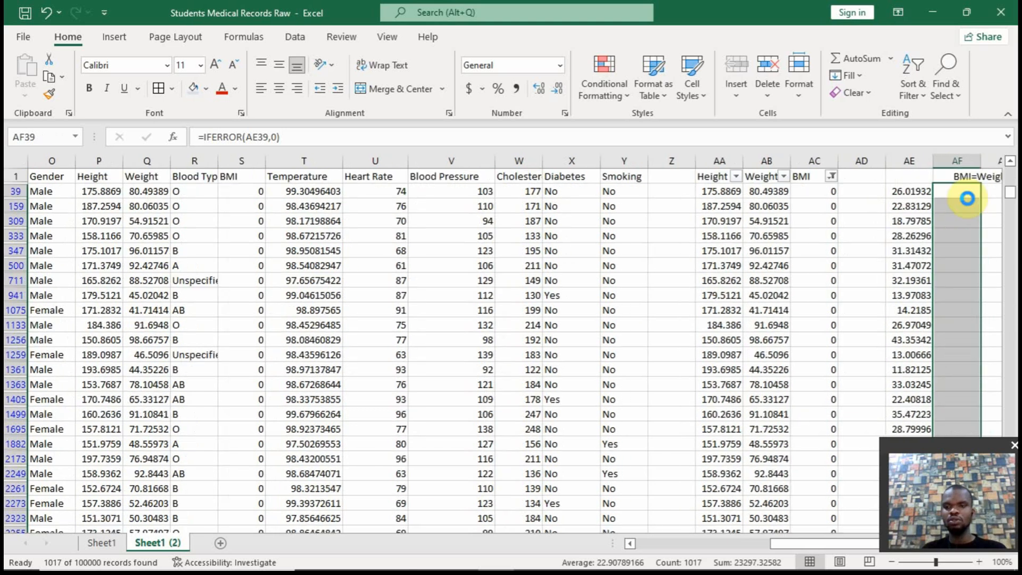
{"action": "key", "text": "Delete"}
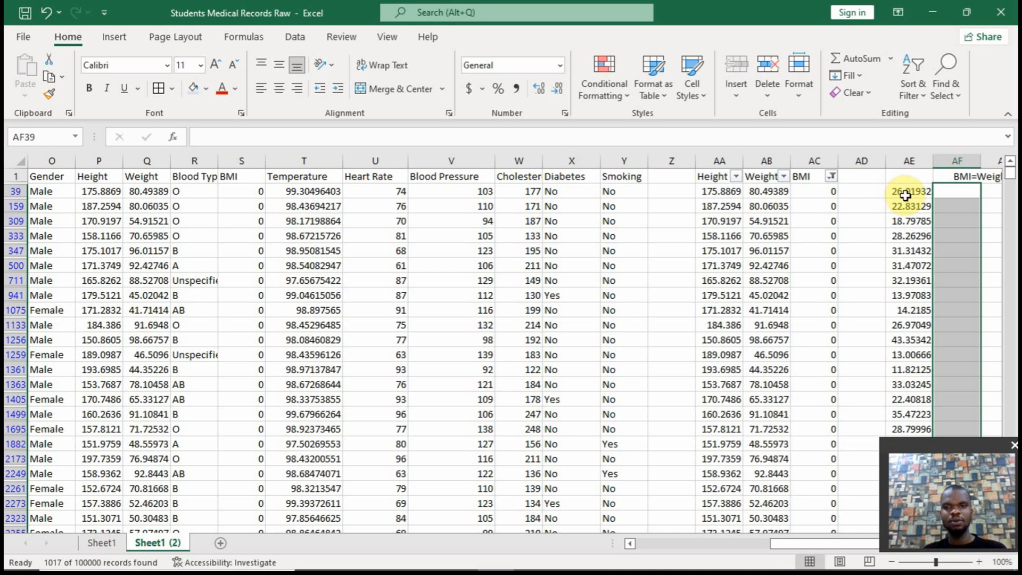
{"action": "left_click", "coordinate": [830, 177]}
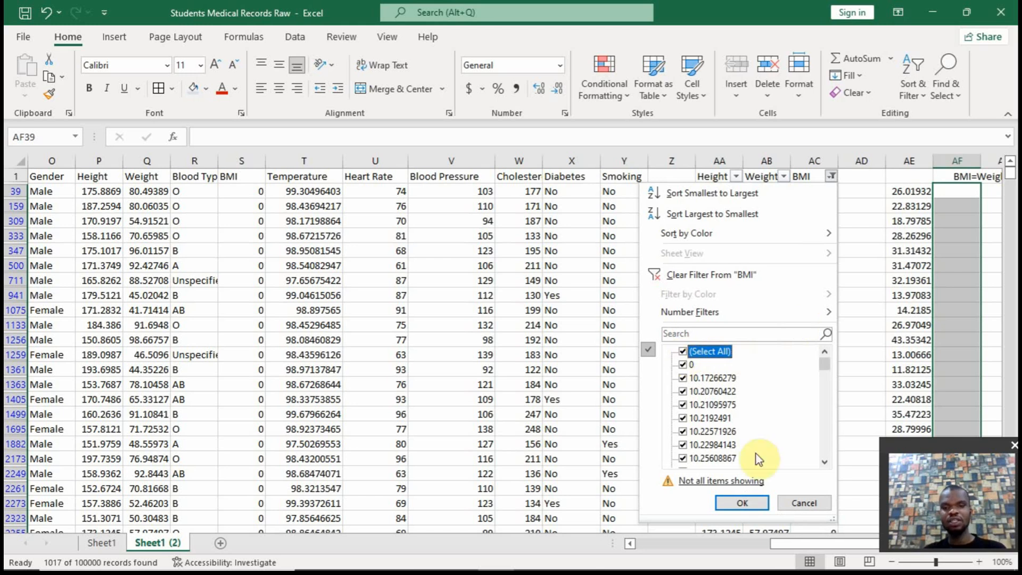
{"action": "left_click", "coordinate": [739, 503]}
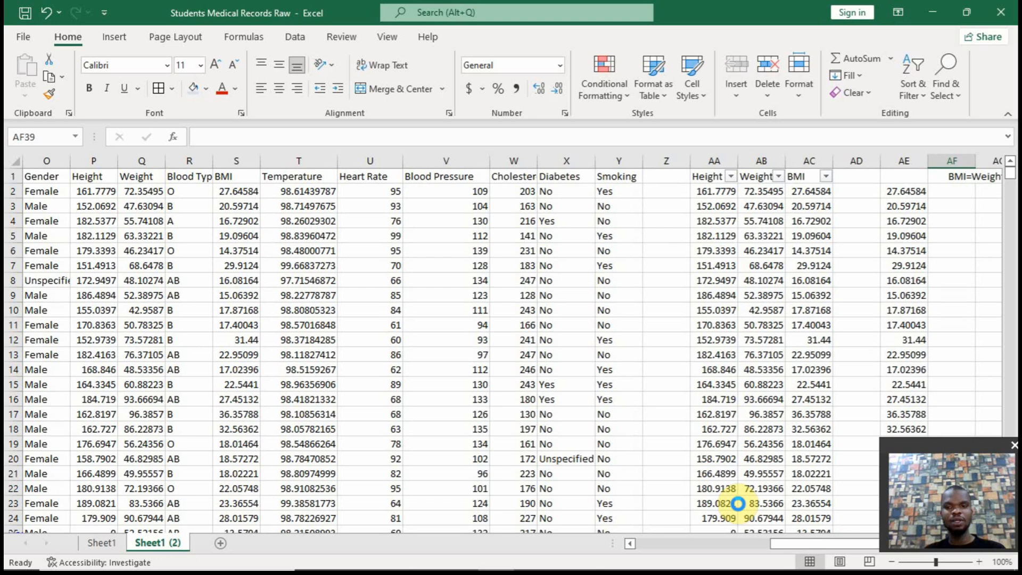
{"action": "left_click", "coordinate": [916, 189]}
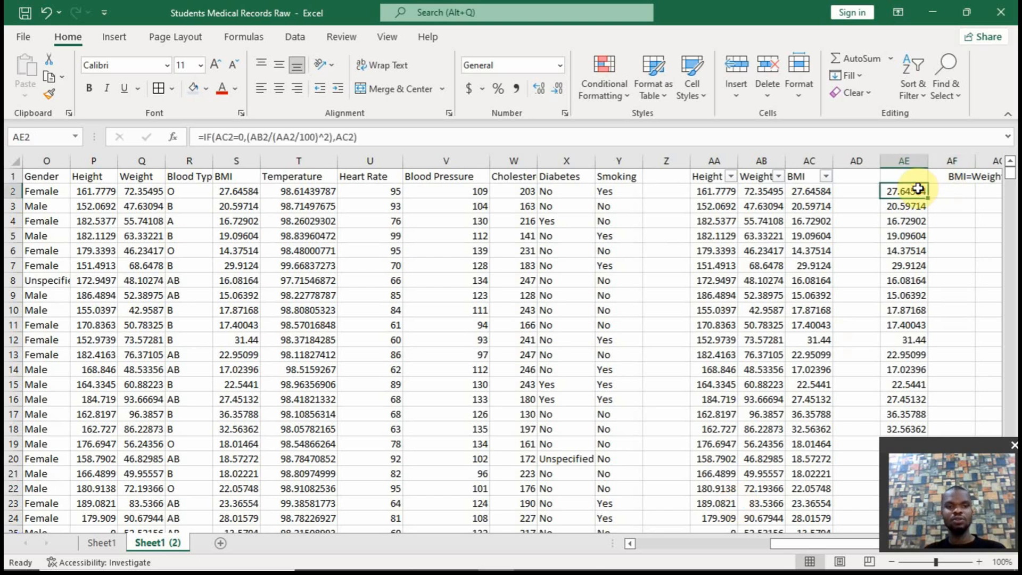
{"action": "left_click", "coordinate": [212, 135]}
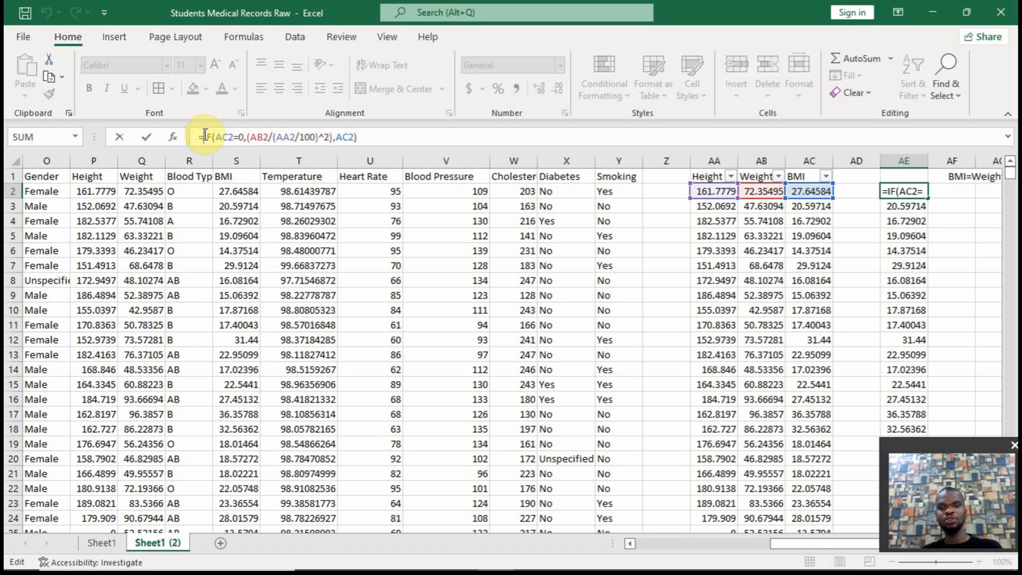
{"action": "key", "text": "Escape"}
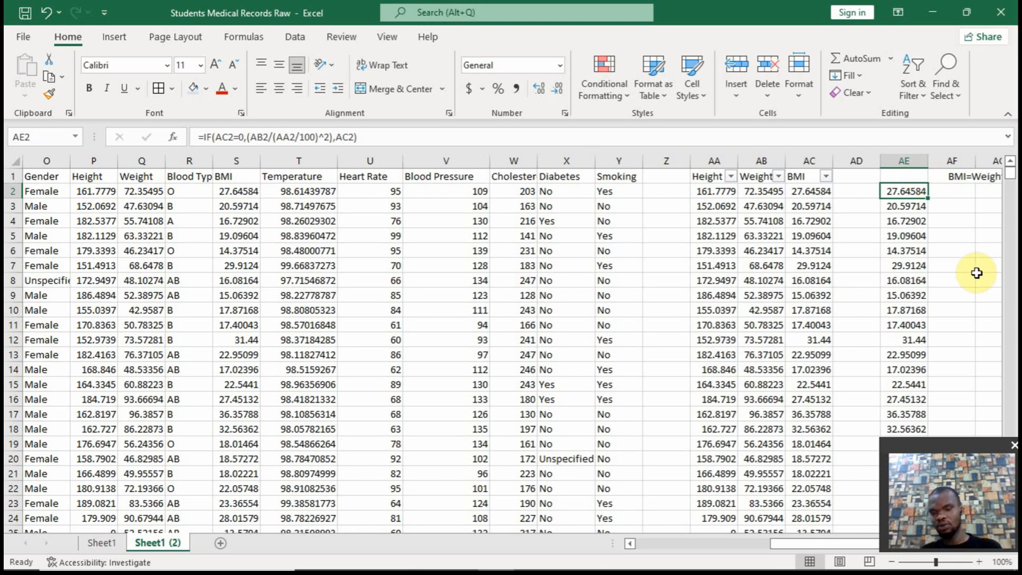
{"action": "left_click", "coordinate": [919, 207]}
{"action": "key", "text": "ctrl+shift+Down"}
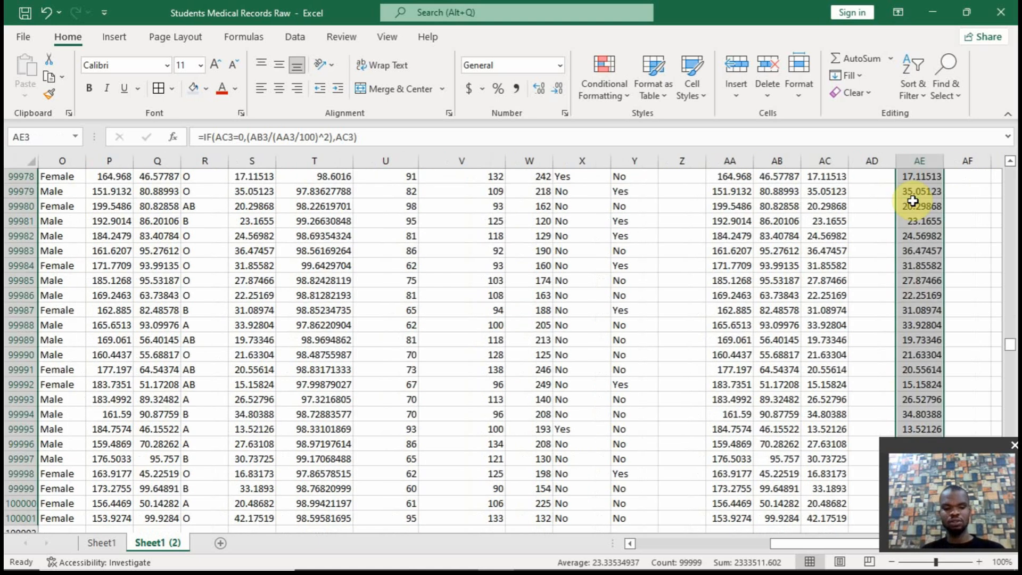
Copy the results from AE2 down to AE100001, paste them as values into the BMI column from AC2, and clear column AE
{"action": "key", "text": "ctrl+Up"}
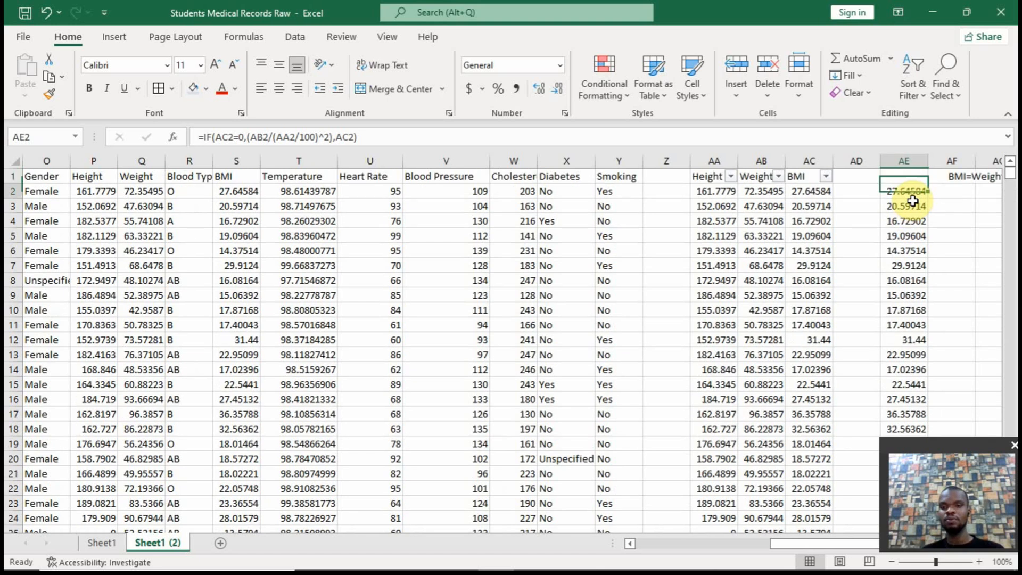
{"action": "key", "text": "ctrl+shift+Down"}
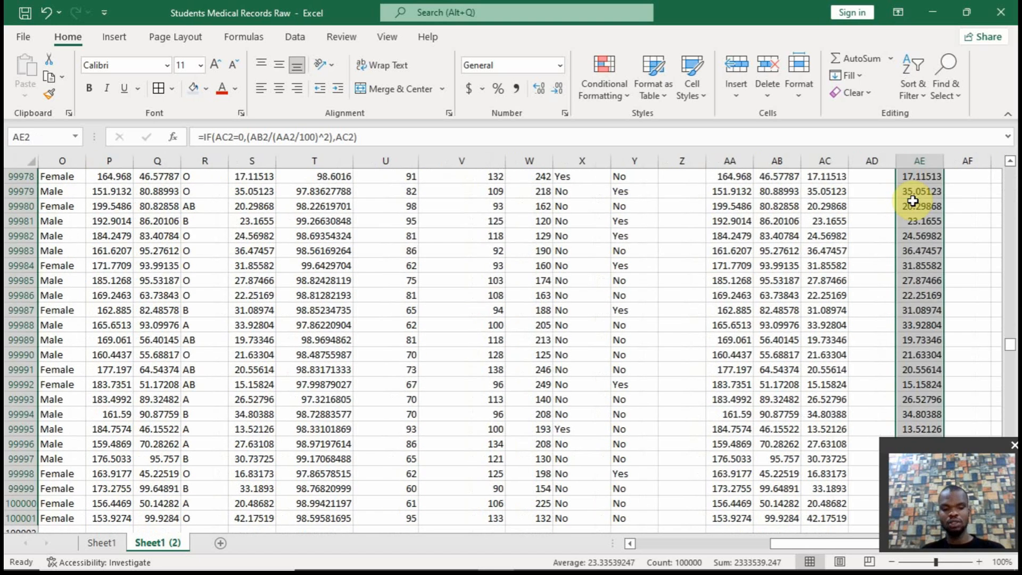
{"action": "key", "text": "ctrl+c"}
{"action": "key", "text": "Left"}
{"action": "key", "text": "Left"}
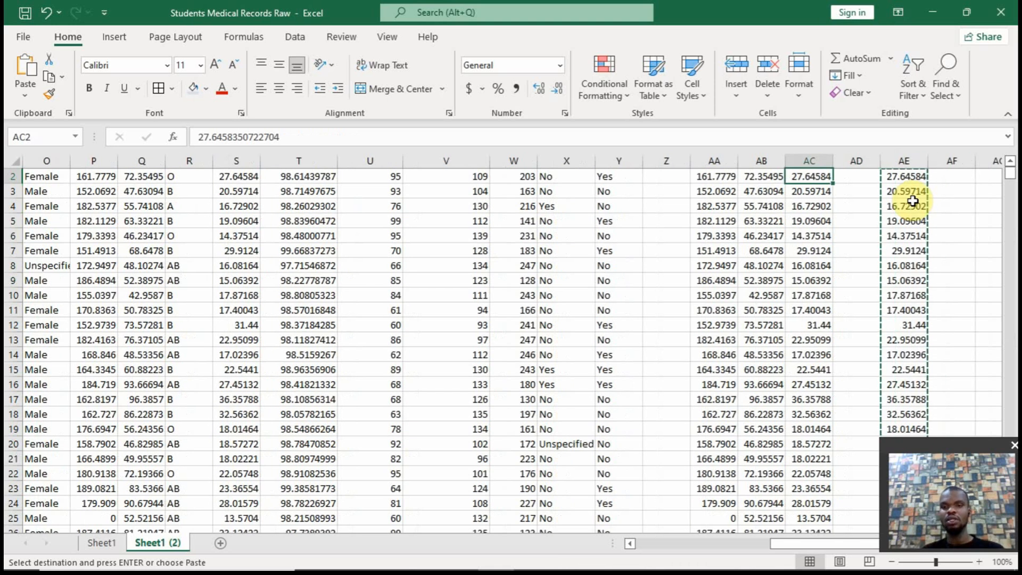
{"action": "left_click", "coordinate": [1009, 161]}
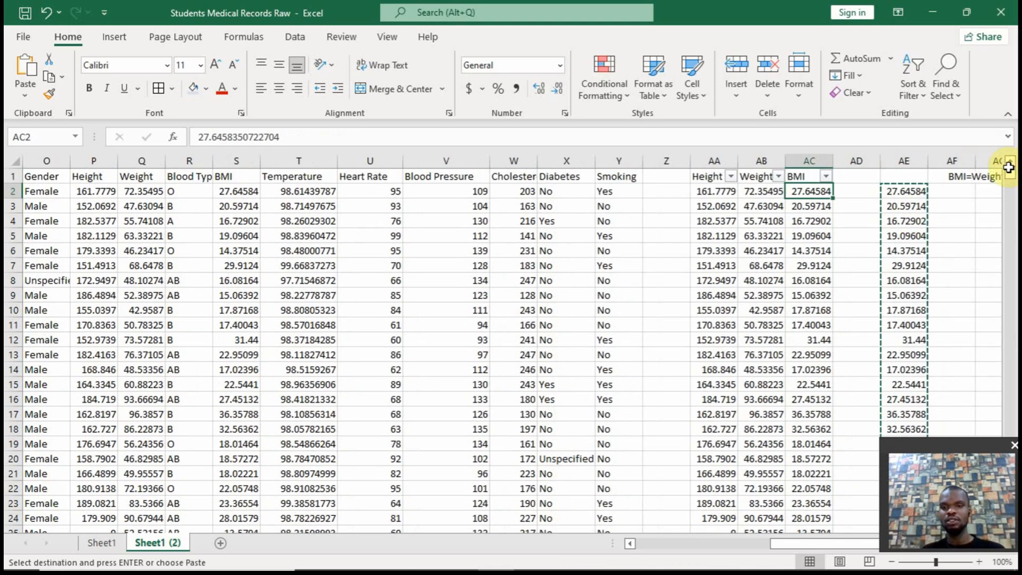
{"action": "right_click", "coordinate": [804, 191]}
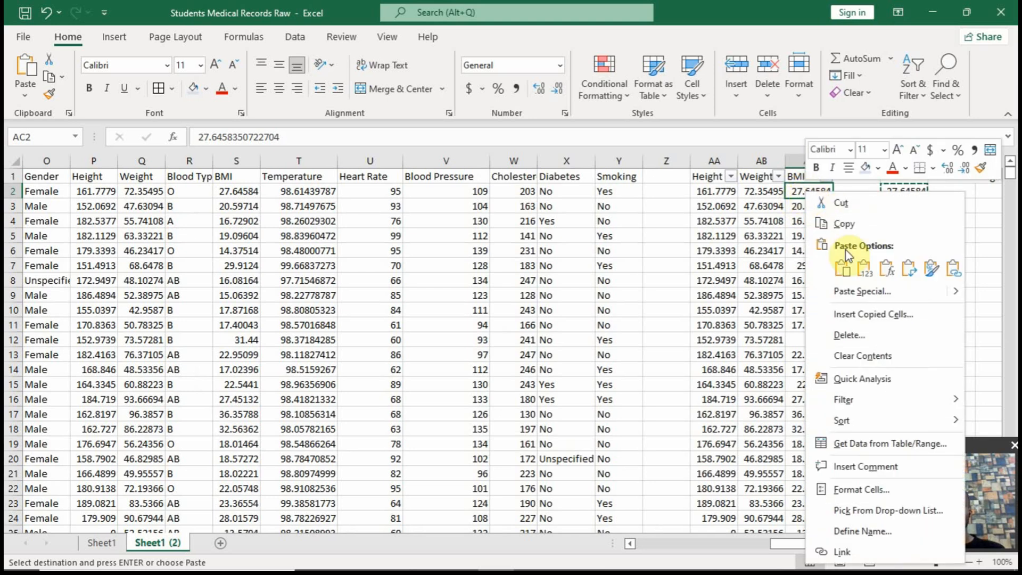
{"action": "left_click", "coordinate": [864, 270]}
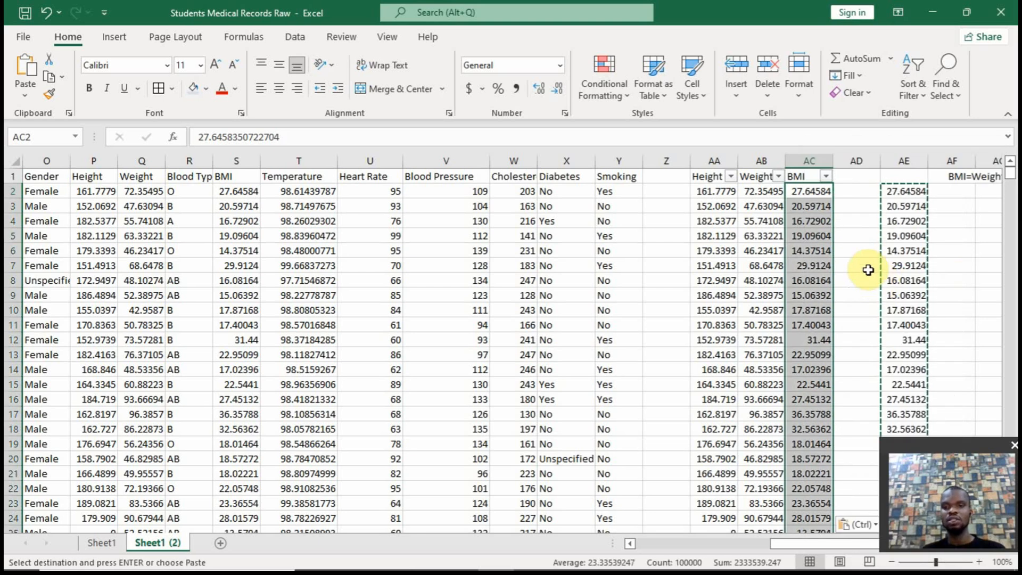
{"action": "right_click", "coordinate": [902, 160]}
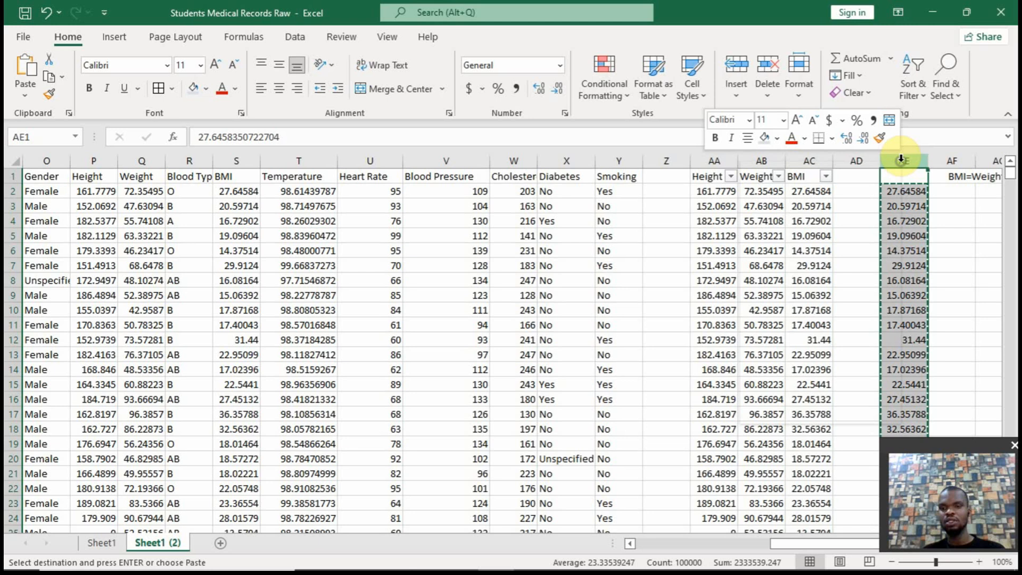
{"action": "left_click", "coordinate": [821, 322]}
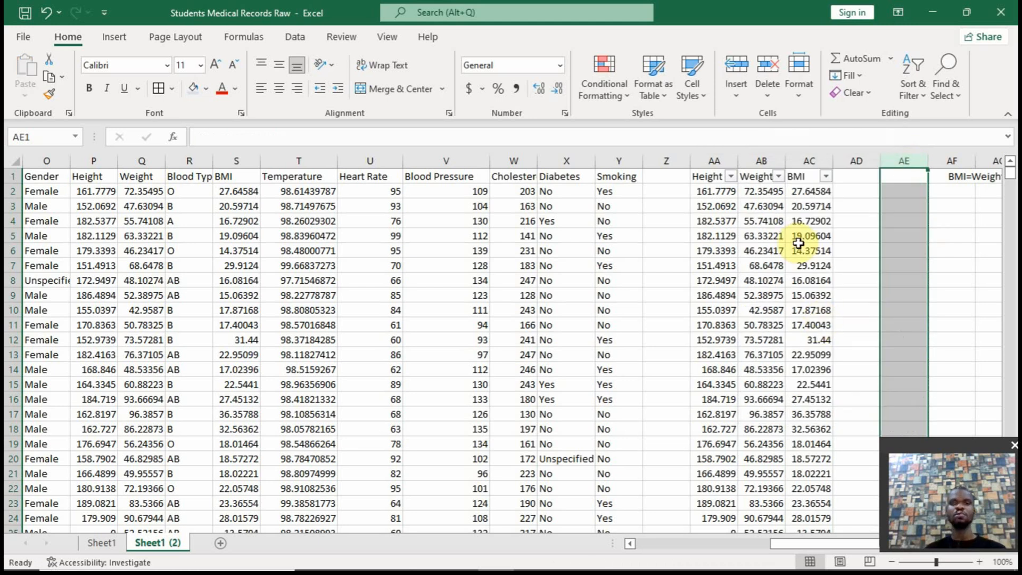
Filter the BMI column AC to 0, examine the Height and Weight of the matching records, and show all records again
{"action": "left_click", "coordinate": [825, 176]}
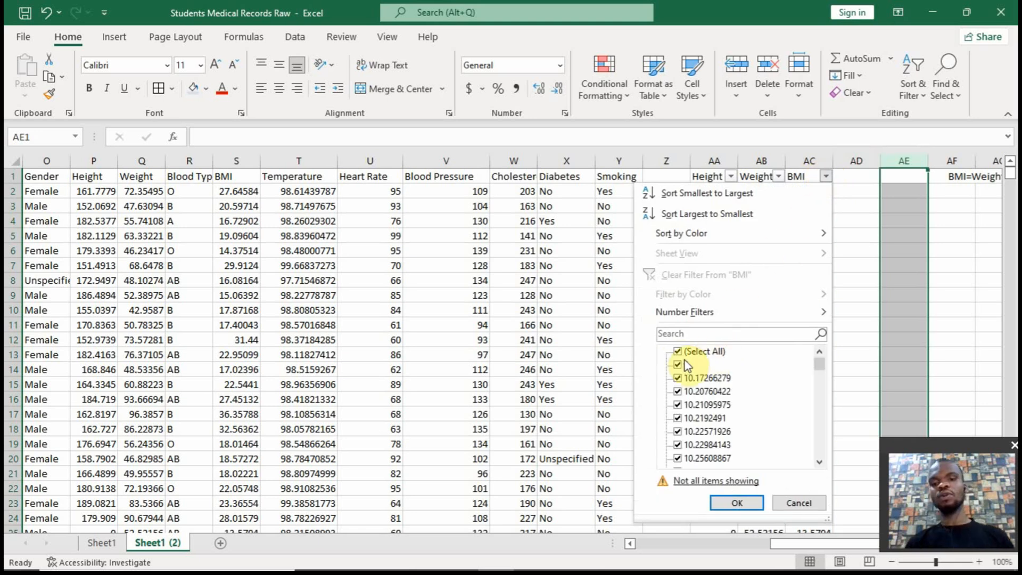
{"action": "left_click", "coordinate": [678, 351]}
{"action": "left_click", "coordinate": [677, 364]}
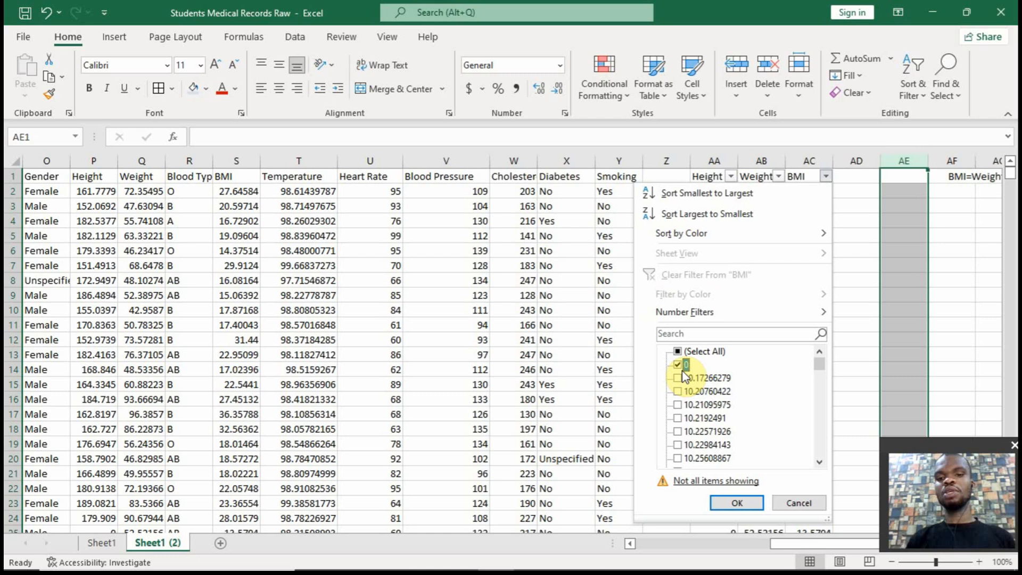
{"action": "left_click", "coordinate": [737, 503]}
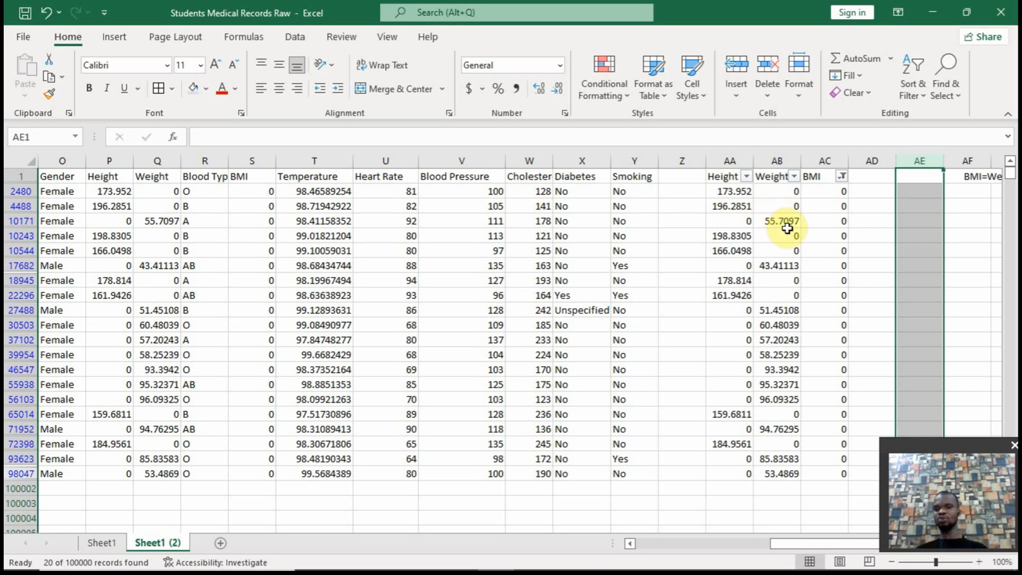
{"action": "left_click", "coordinate": [841, 177]}
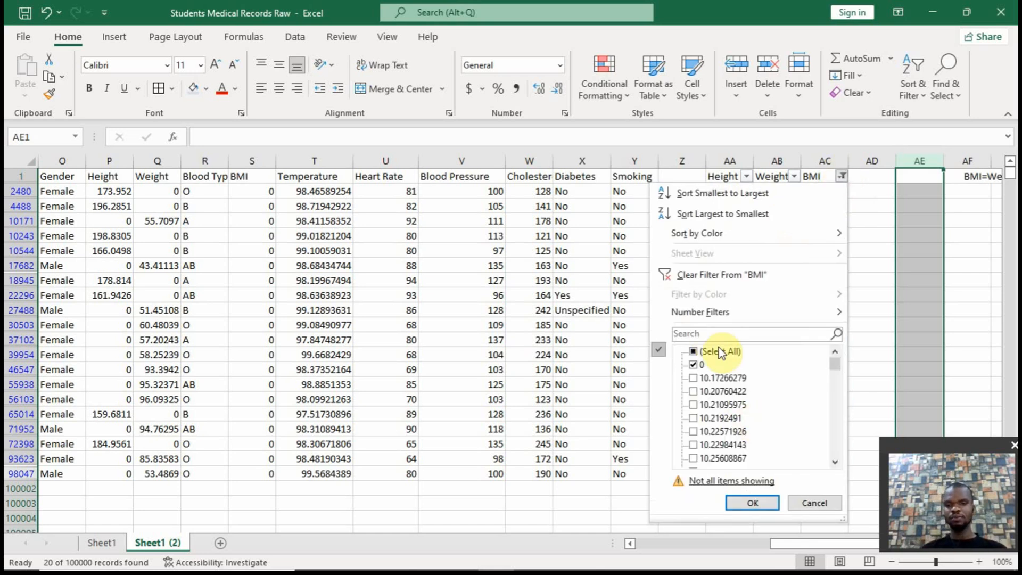
{"action": "left_click", "coordinate": [695, 352]}
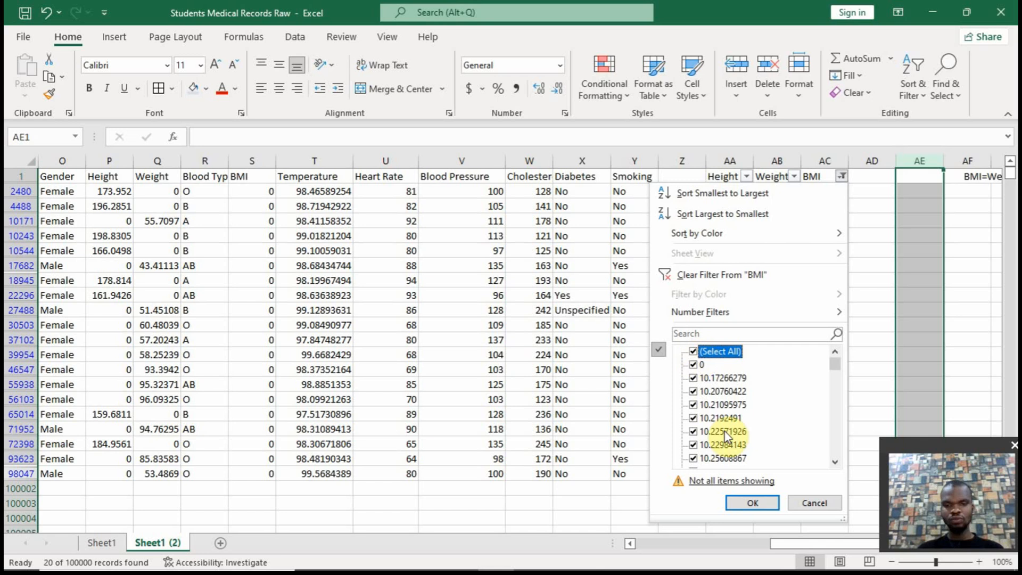
{"action": "left_click", "coordinate": [743, 502]}
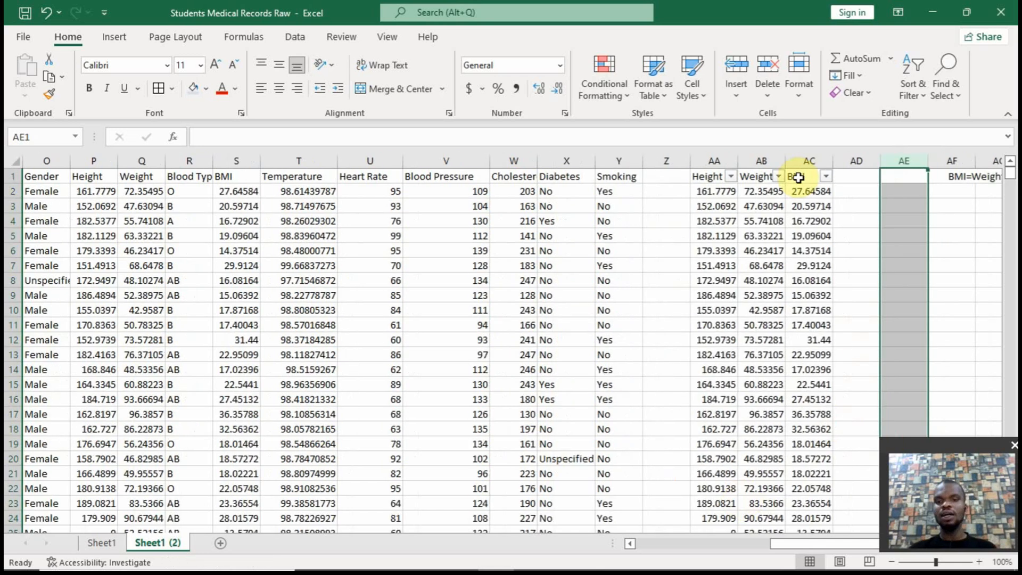
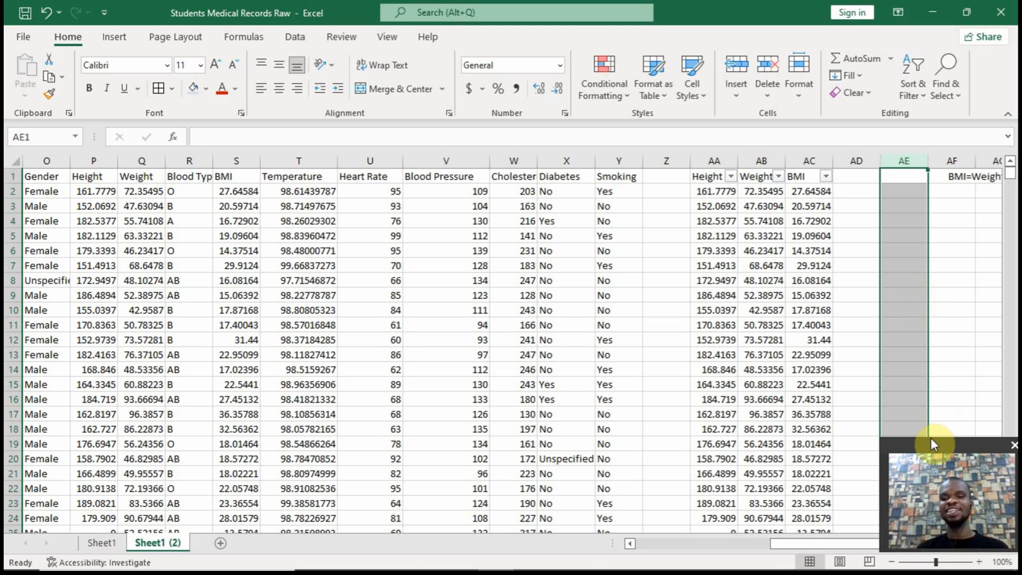
Rewrite the formula note in AF1 as BMI*Height^2=Weight
{"action": "left_click_drag", "start_coordinate": [815, 547], "coordinate": [857, 541]}
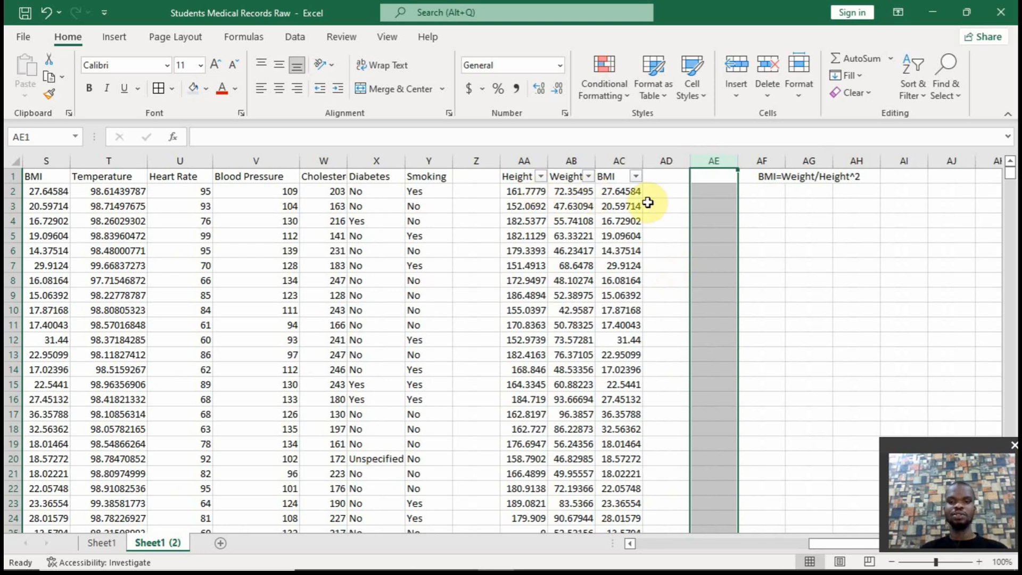
{"action": "left_click", "coordinate": [773, 182]}
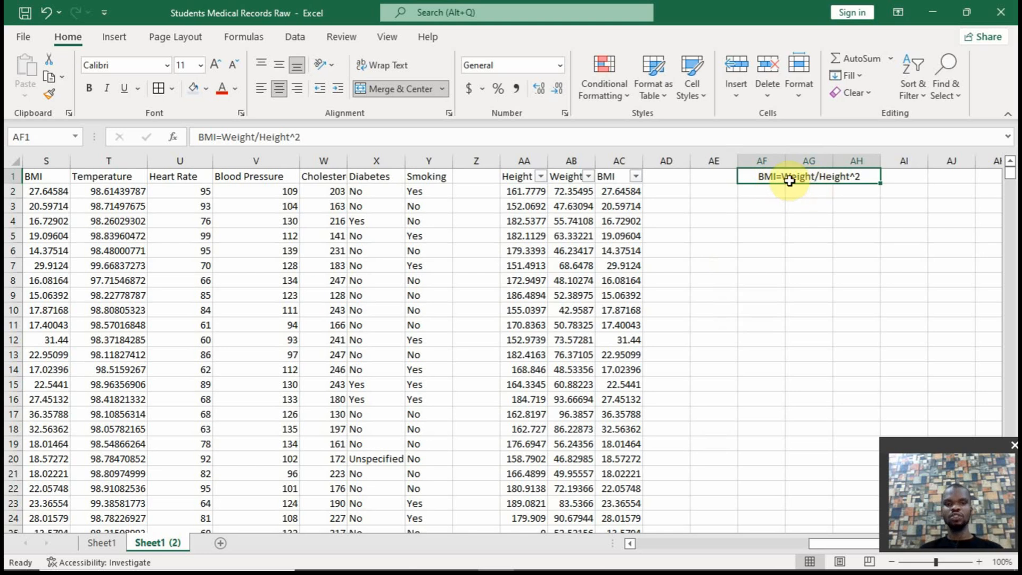
{"action": "double_click", "coordinate": [257, 137]}
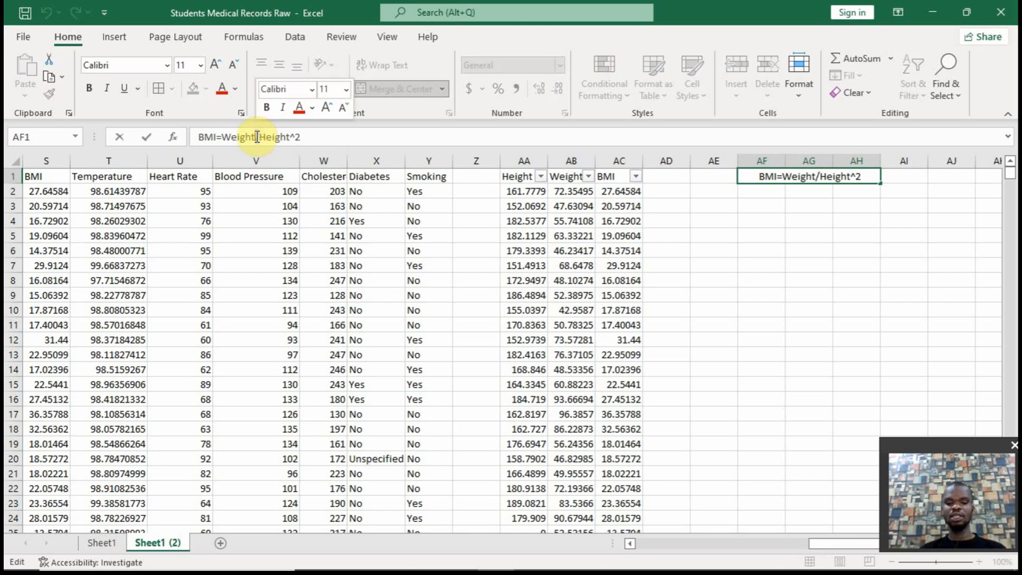
{"action": "key", "text": "BackSpace"}
{"action": "left_click_drag", "start_coordinate": [258, 137], "coordinate": [313, 137]}
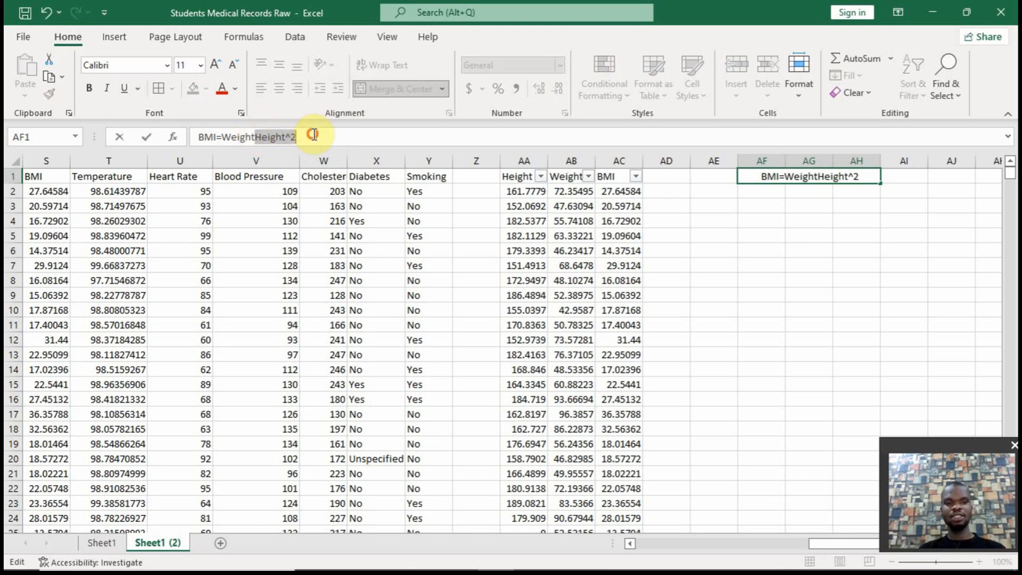
{"action": "key", "text": "BackSpace"}
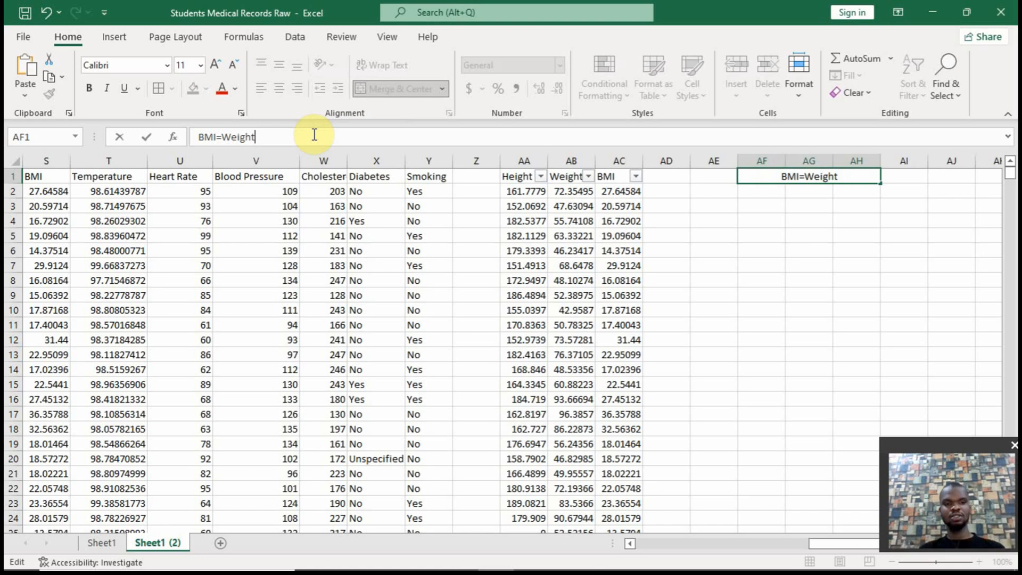
{"action": "left_click", "coordinate": [217, 137]}
{"action": "type", "text": "*Height^2"}
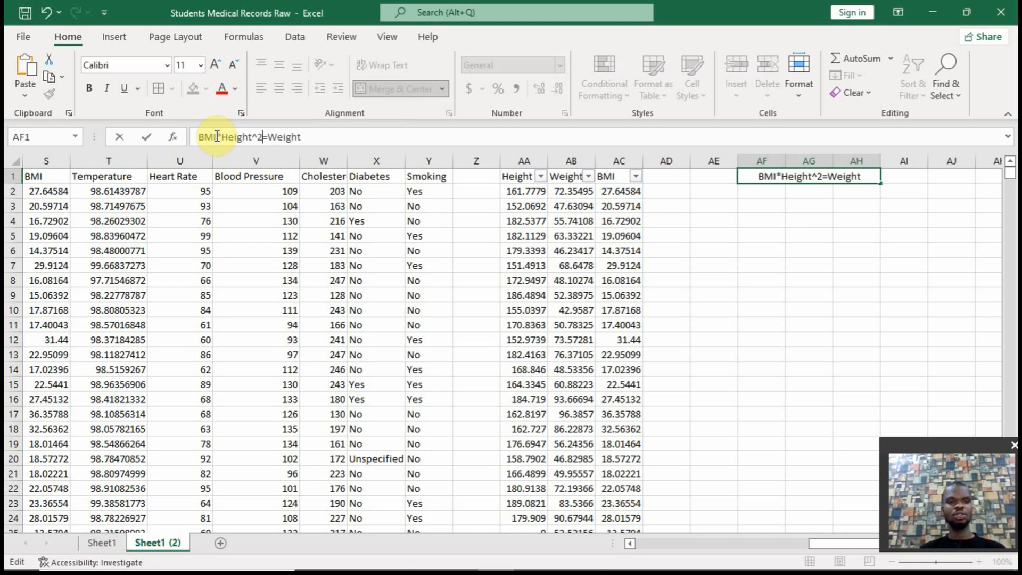
{"action": "key", "text": "Return"}
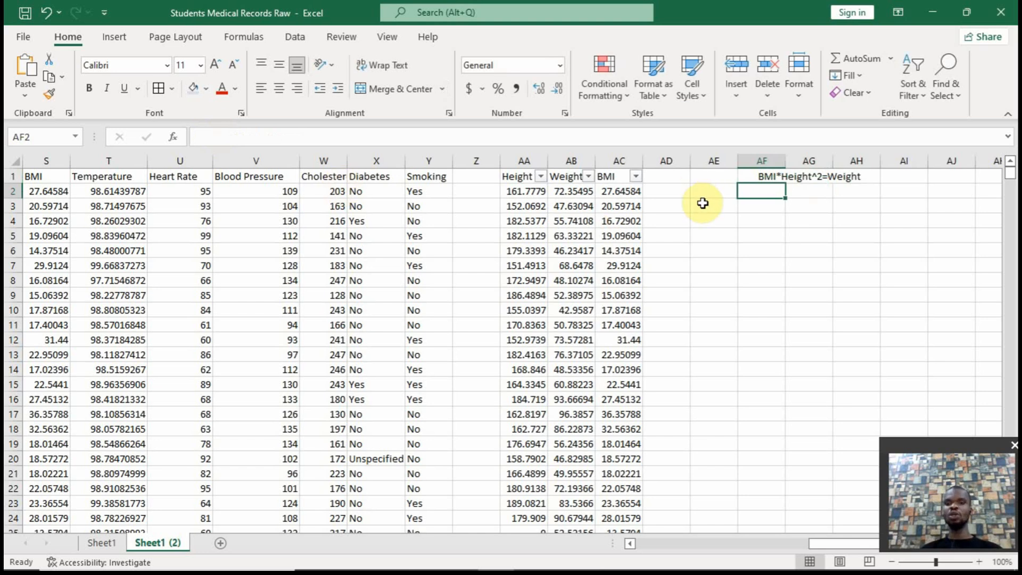
Start an IFERROR formula in AE2 with an empty value argument and 0 as the value if error
{"action": "left_click", "coordinate": [718, 190]}
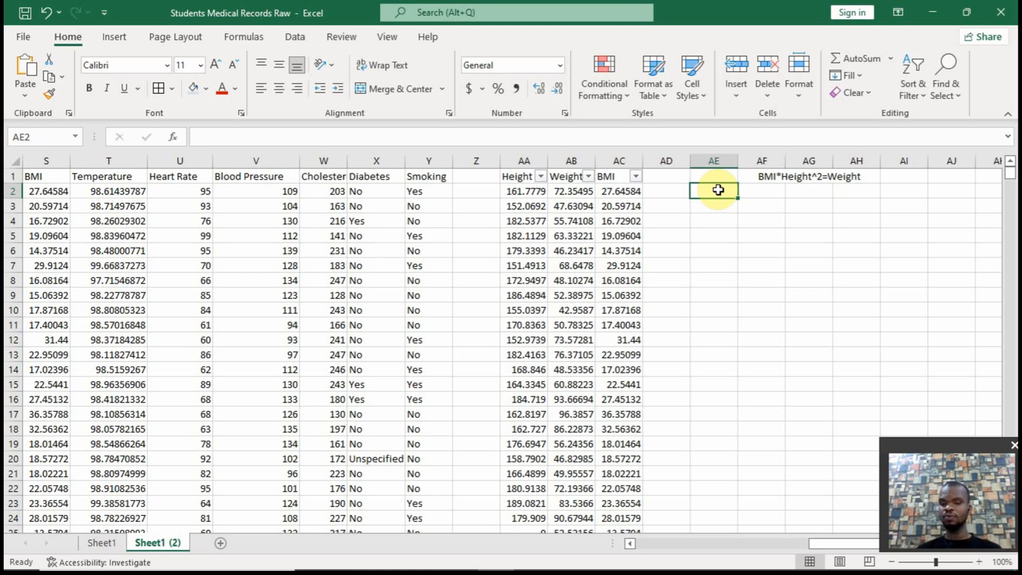
{"action": "type", "text": "=if"}
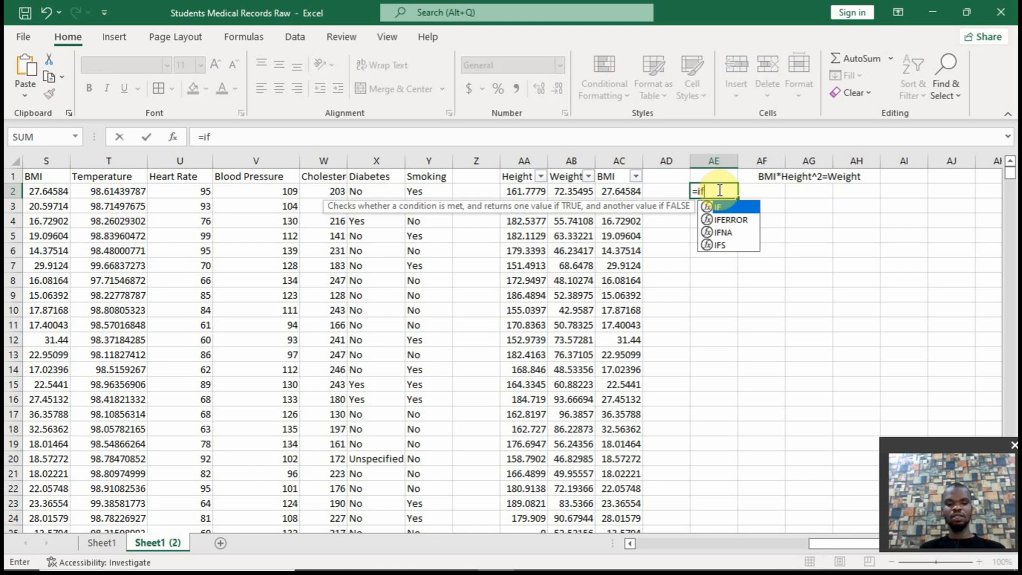
{"action": "type", "text": "error"}
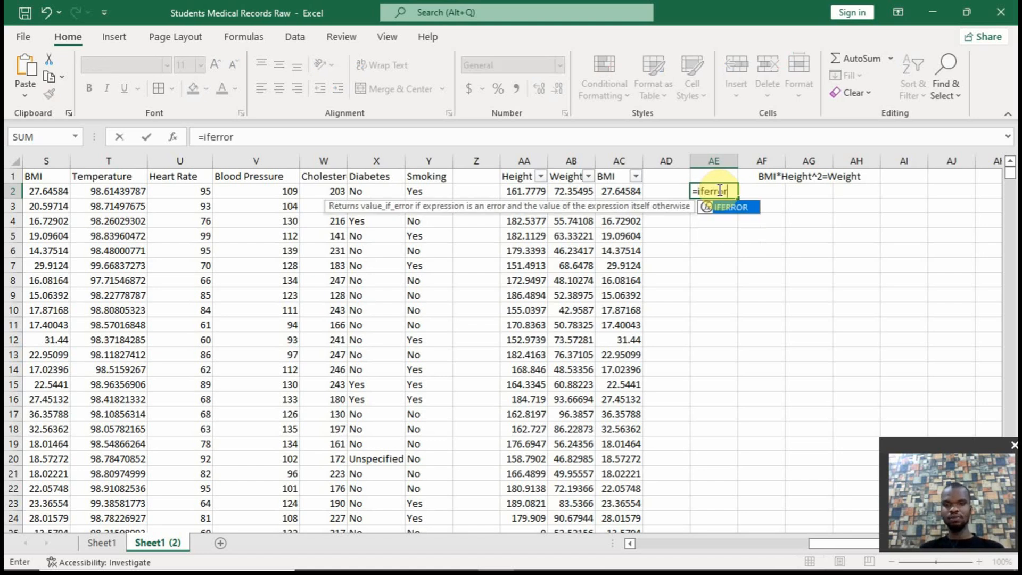
{"action": "type", "text": "(,"}
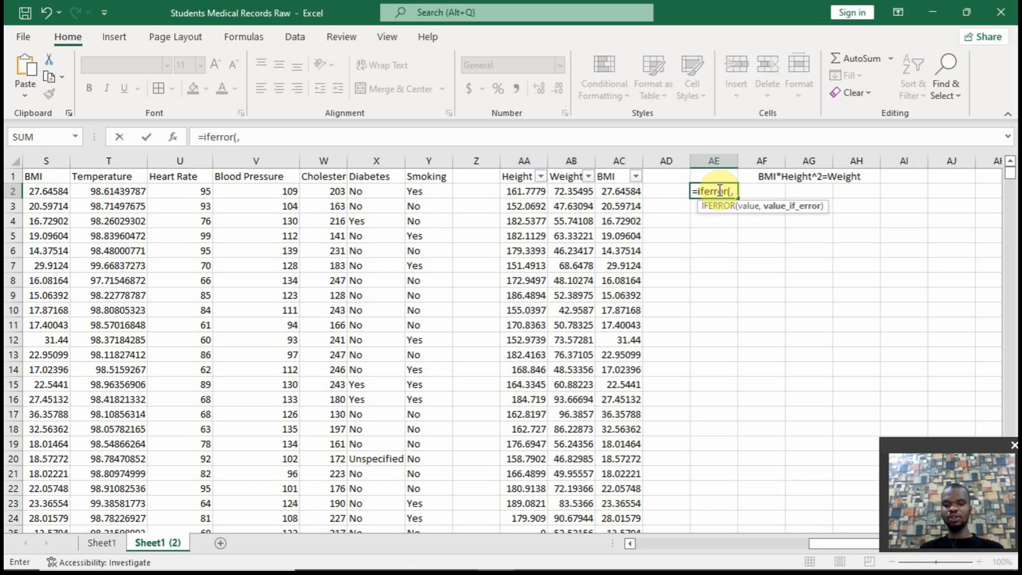
{"action": "type", "text": "0)"}
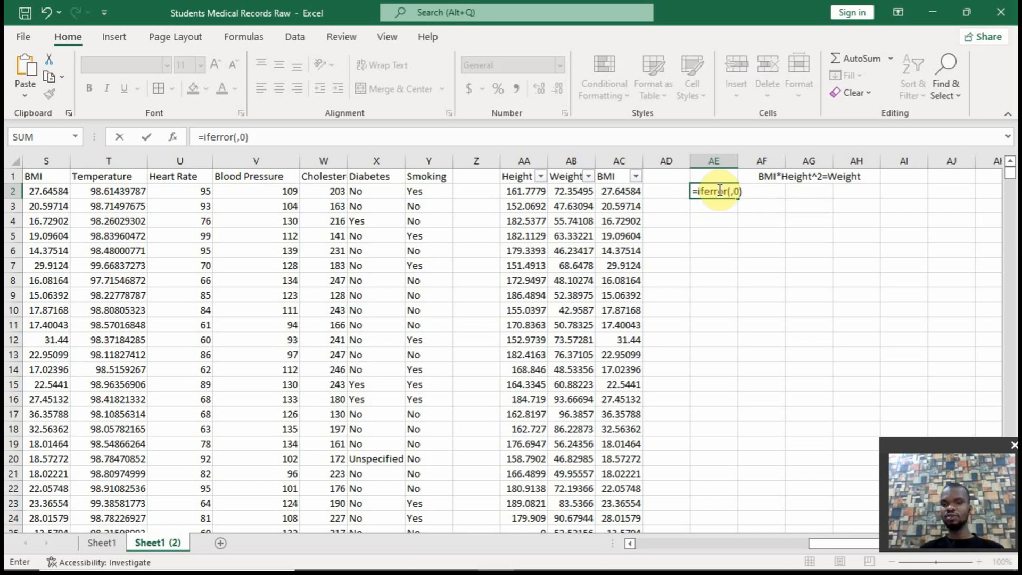
Nest an IF in AE2's IFERROR value argument that tests AB2=0 and returns AC2*(AA2/100)^2 when true
{"action": "left_click", "coordinate": [732, 192]}
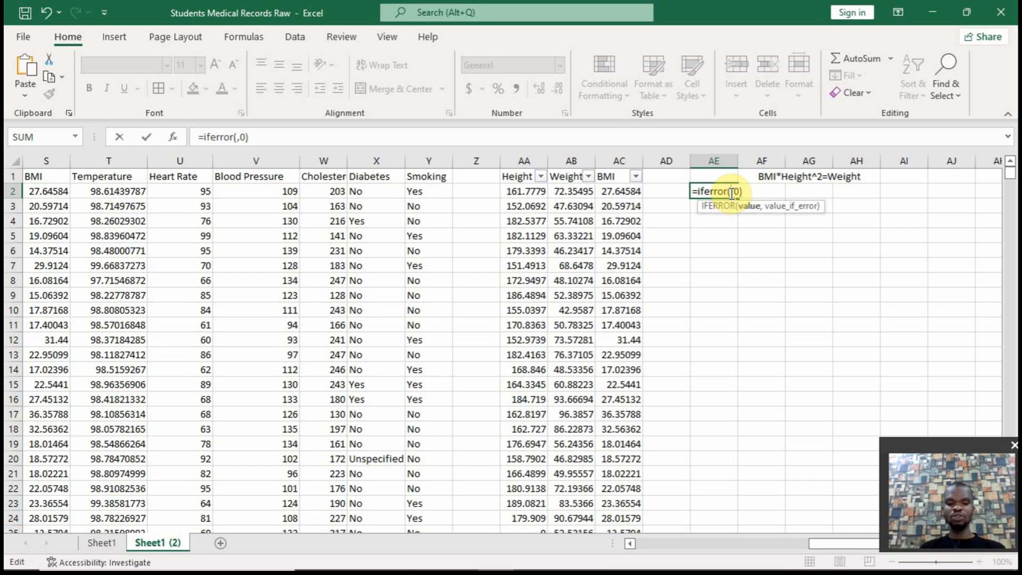
{"action": "type", "text": "if("}
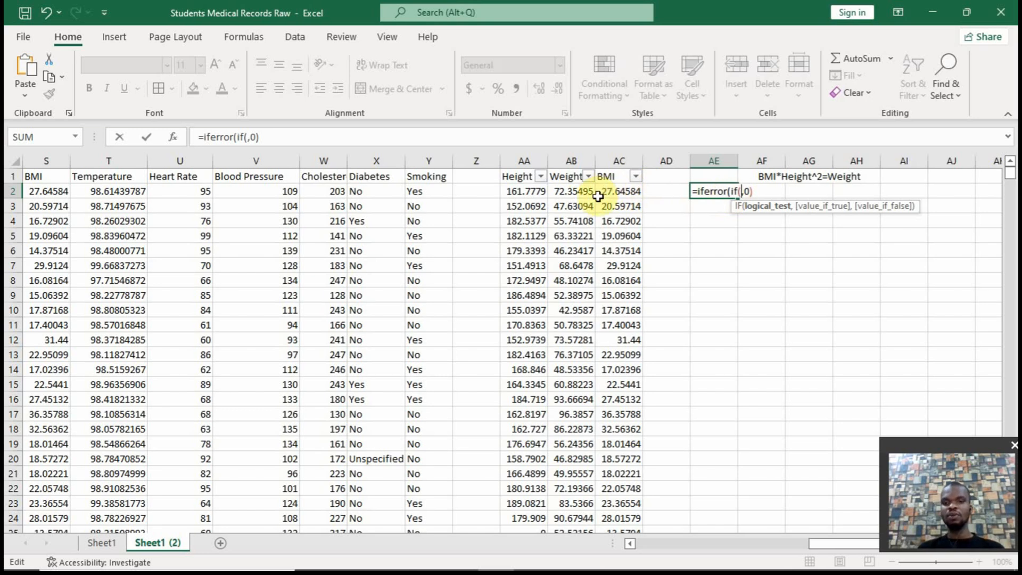
{"action": "left_click", "coordinate": [572, 192]}
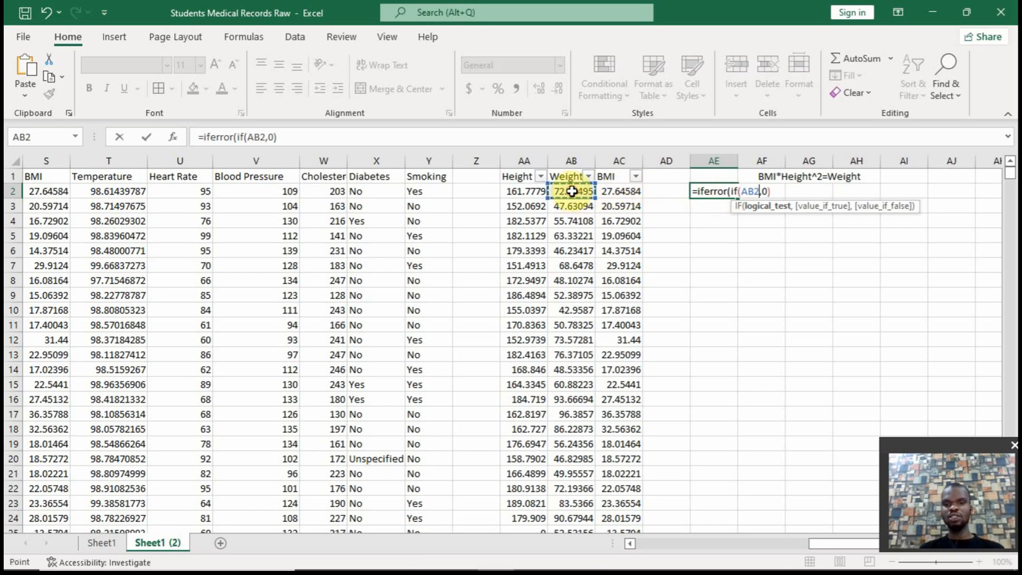
{"action": "type", "text": "="}
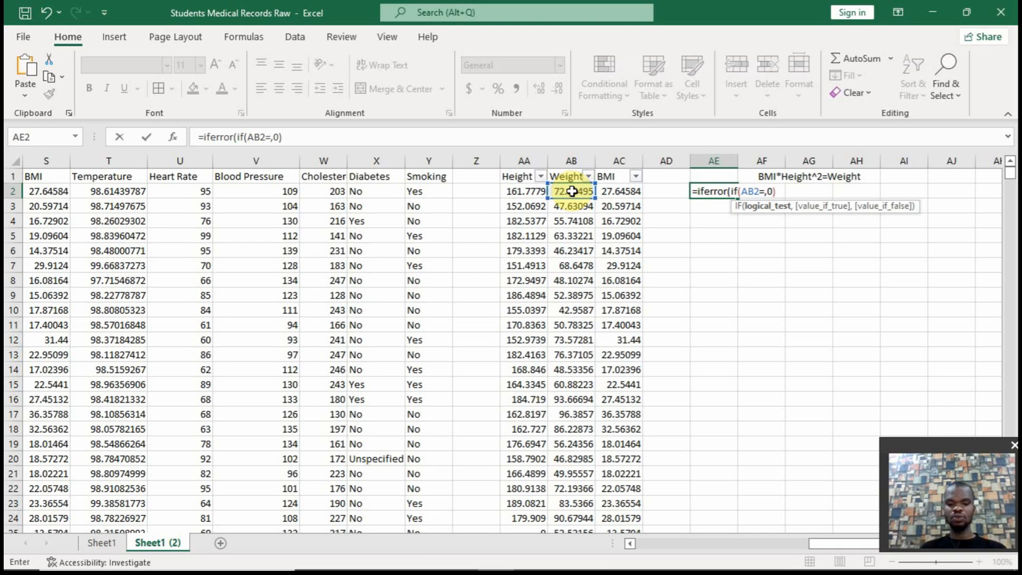
{"action": "type", "text": "0,"}
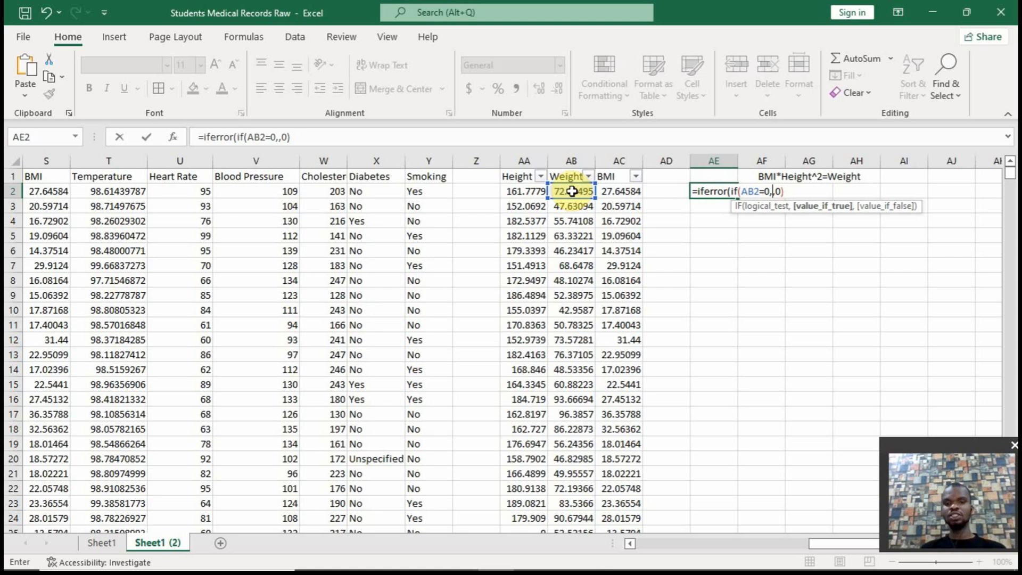
{"action": "left_click", "coordinate": [607, 191]}
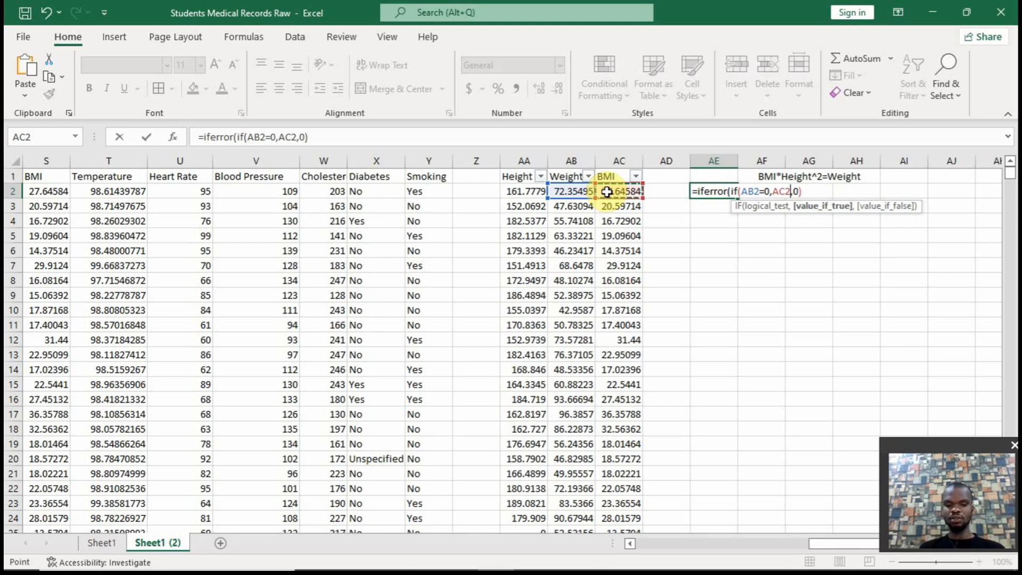
{"action": "type", "text": "*"}
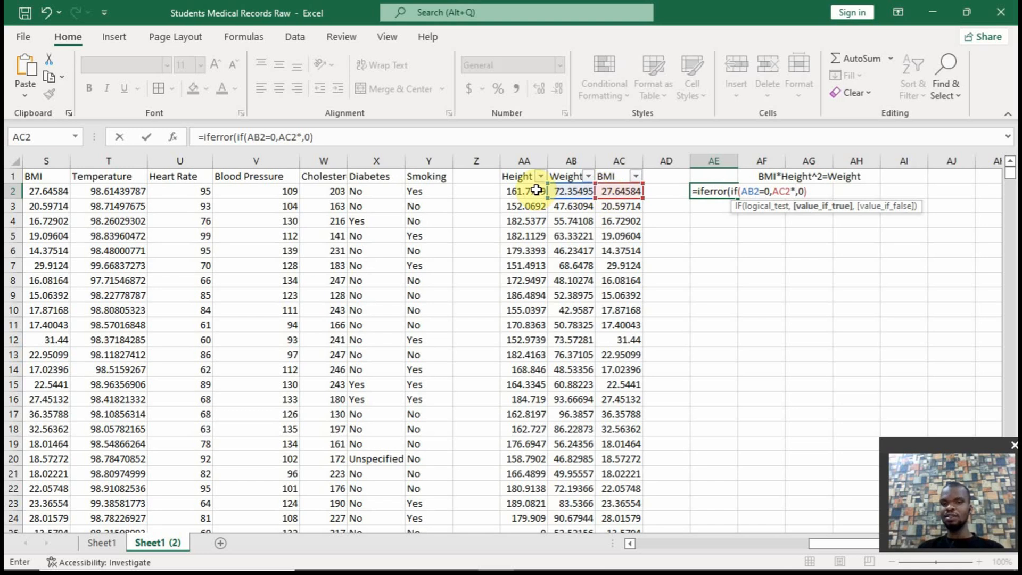
{"action": "type", "text": "("}
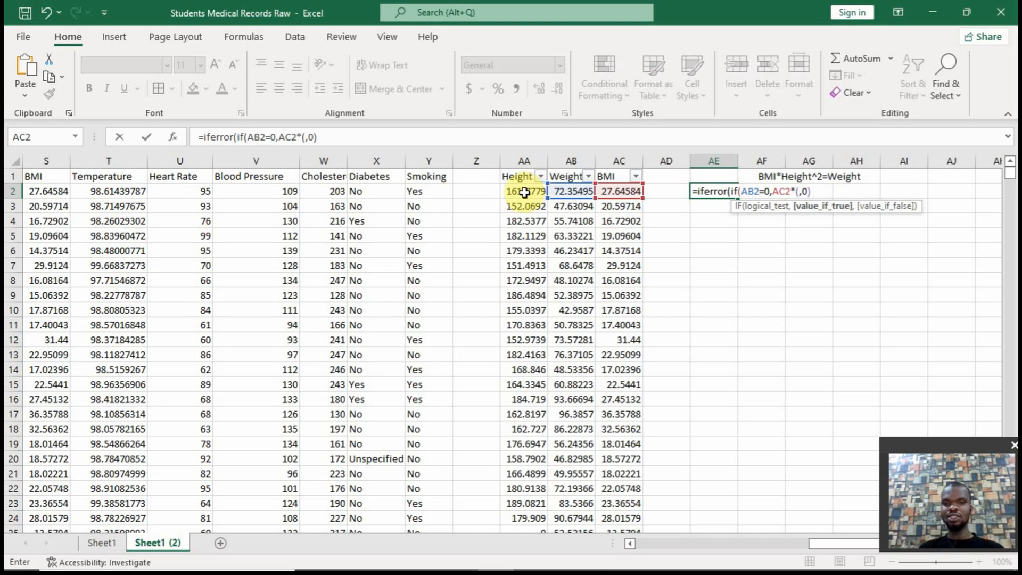
{"action": "left_click", "coordinate": [525, 191]}
{"action": "type", "text": "/100"}
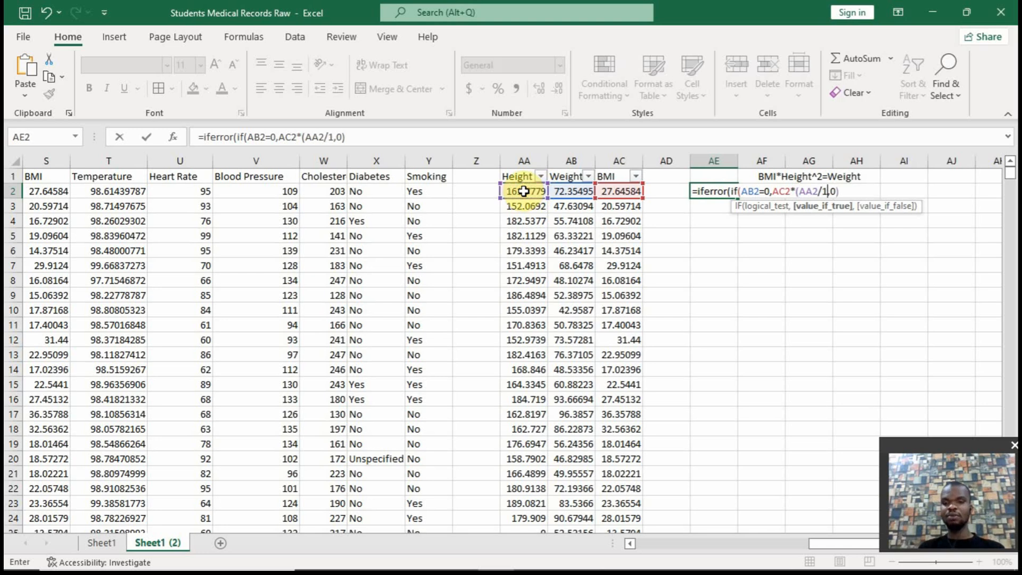
{"action": "type", "text": ")"}
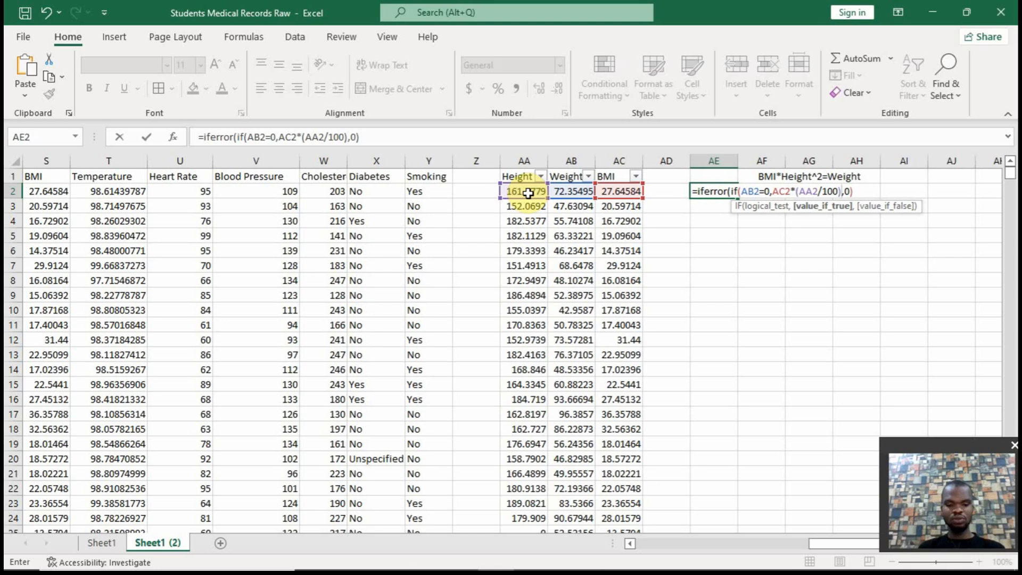
{"action": "type", "text": "^2"}
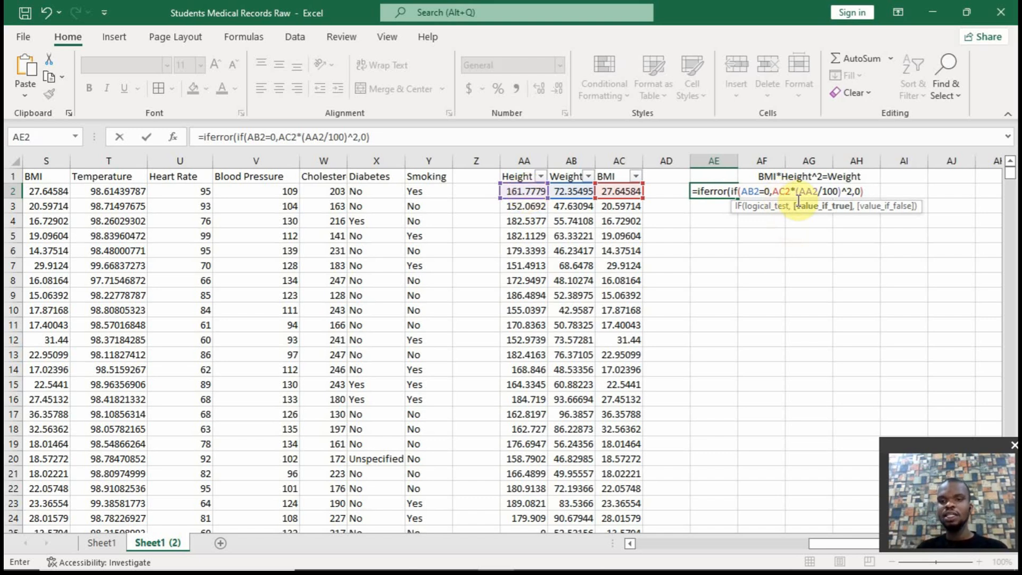
Make AB2 the IF's value if false, close the IF before the 0 fallback, and enter the formula in AE2
{"action": "left_click", "coordinate": [856, 191]}
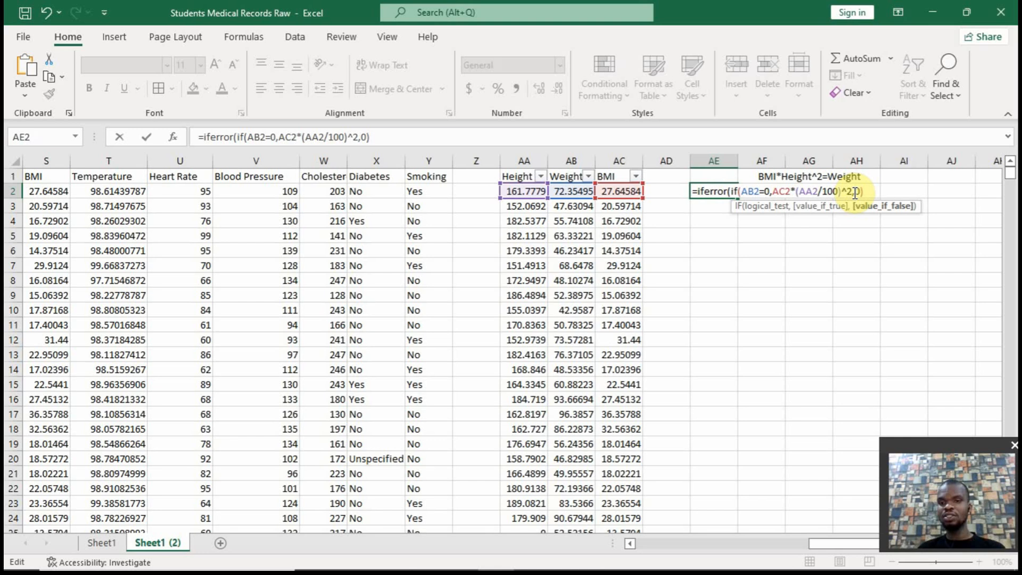
{"action": "left_click", "coordinate": [577, 192]}
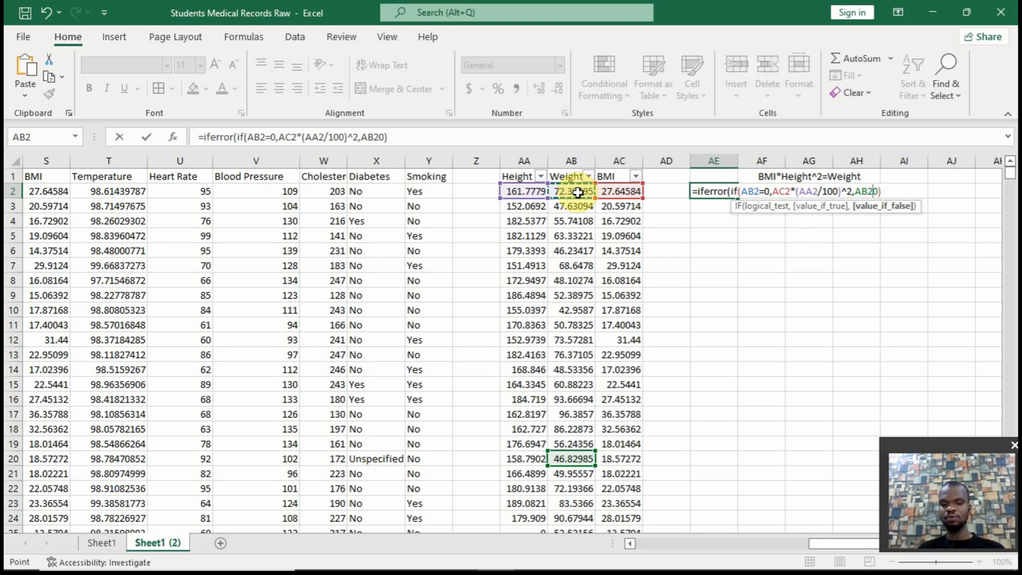
{"action": "type", "text": "),"}
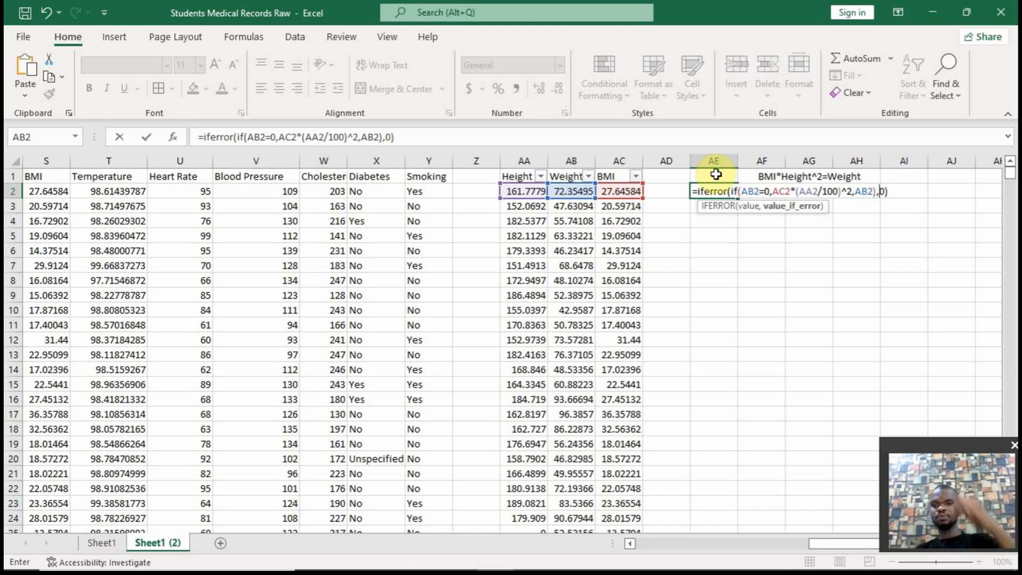
{"action": "key", "text": "Return"}
Copy the expression AC2*(AA2/100)^2 from AE2's formula and enter it as a check formula in AF2
{"action": "left_click", "coordinate": [719, 191]}
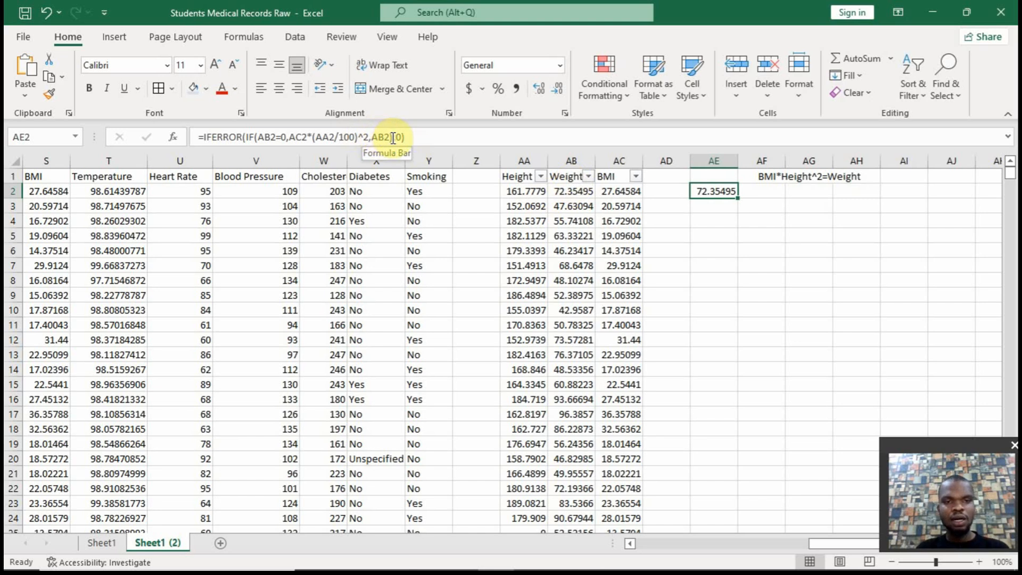
{"action": "left_click_drag", "start_coordinate": [369, 137], "coordinate": [292, 137]}
{"action": "key", "text": "ctrl+c"}
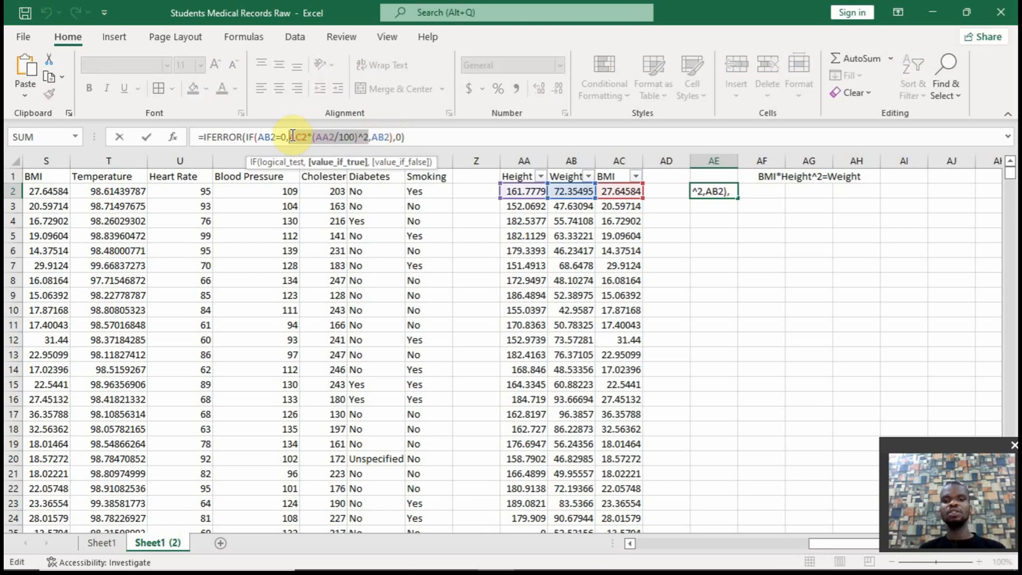
{"action": "key", "text": "Escape"}
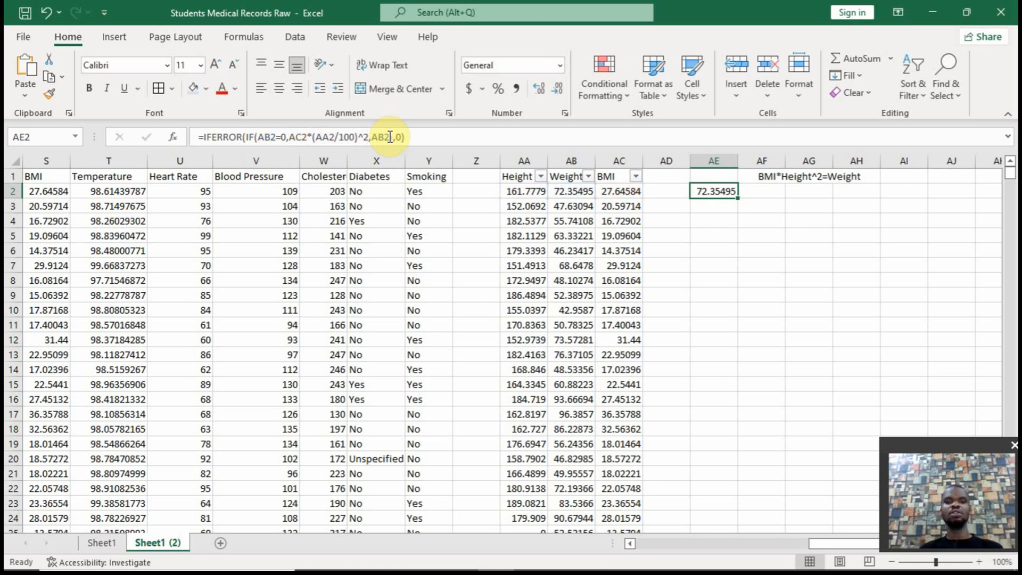
{"action": "left_click", "coordinate": [768, 192]}
{"action": "type", "text": "="}
{"action": "key", "text": "ctrl+v"}
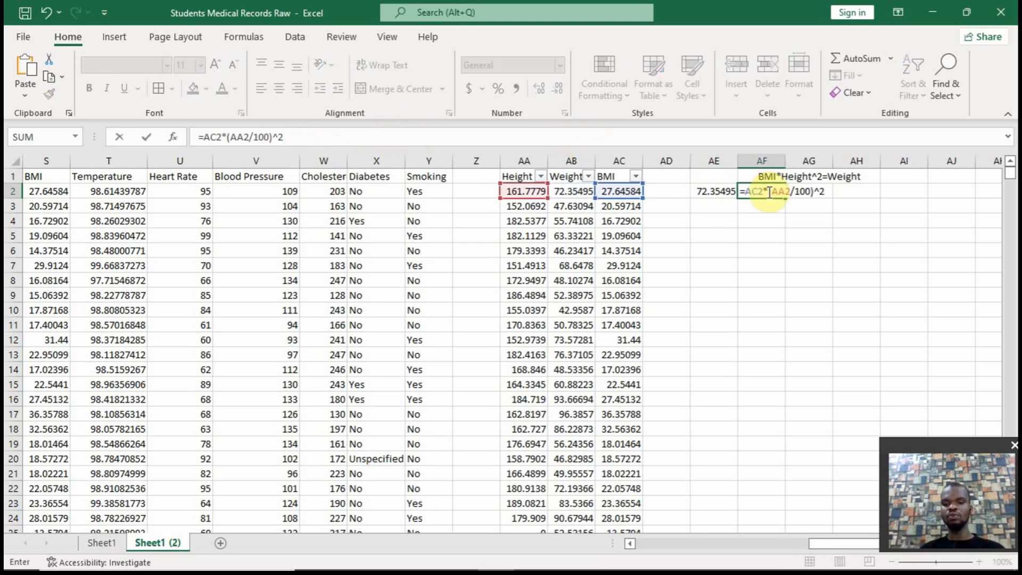
{"action": "key", "text": "Return"}
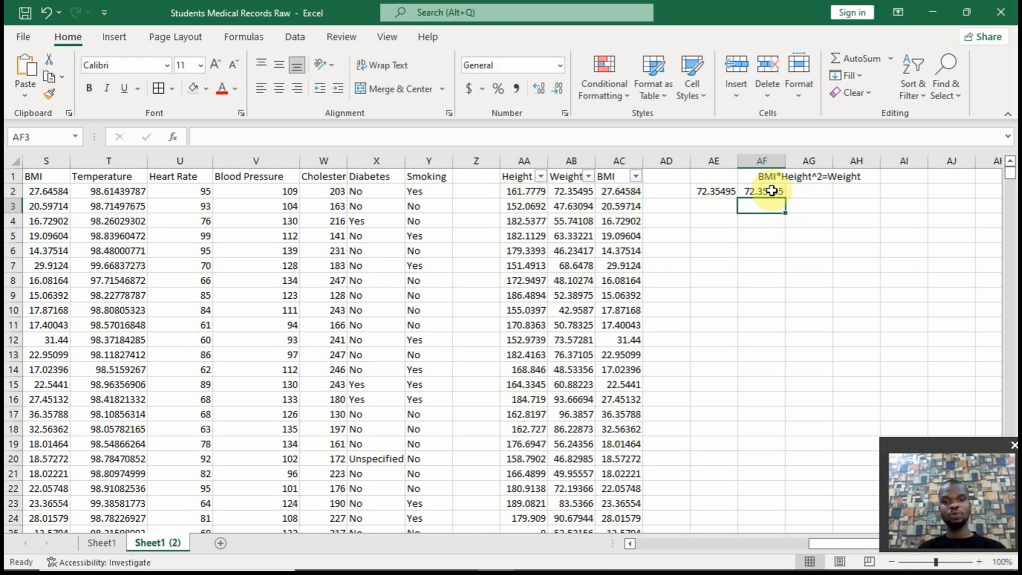
Move the IFERROR weight formula from AE2 to AD2, beside the BMI column
{"action": "left_click", "coordinate": [721, 191]}
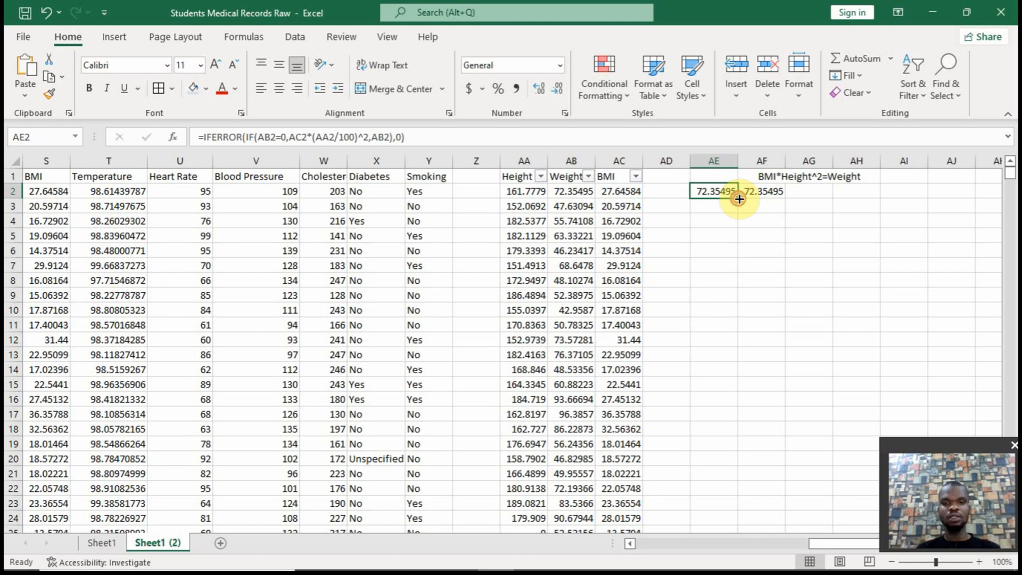
{"action": "left_click", "coordinate": [739, 198]}
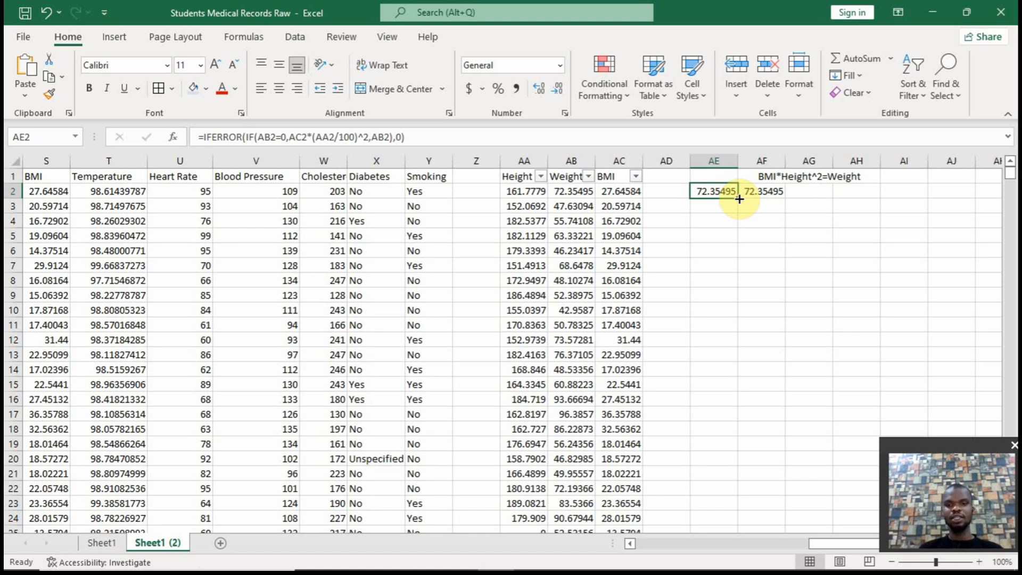
{"action": "left_click", "coordinate": [738, 198]}
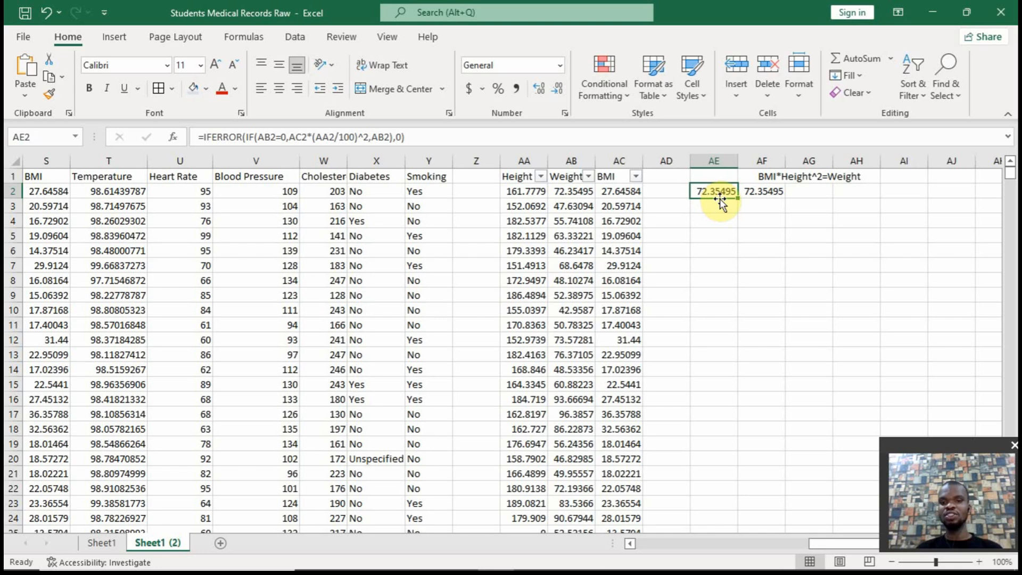
{"action": "left_click", "coordinate": [738, 198]}
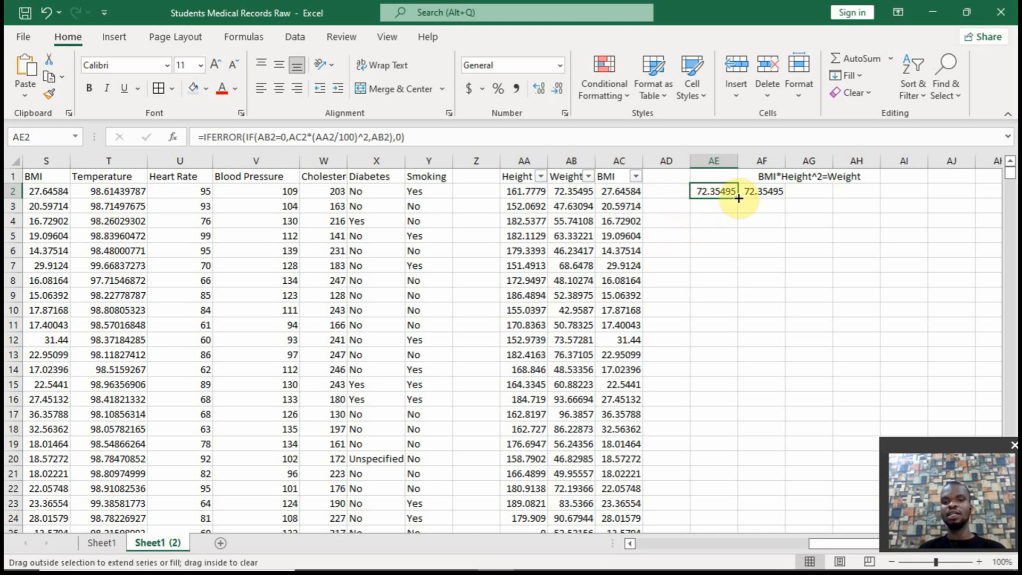
{"action": "left_click_drag", "start_coordinate": [726, 198], "coordinate": [685, 202]}
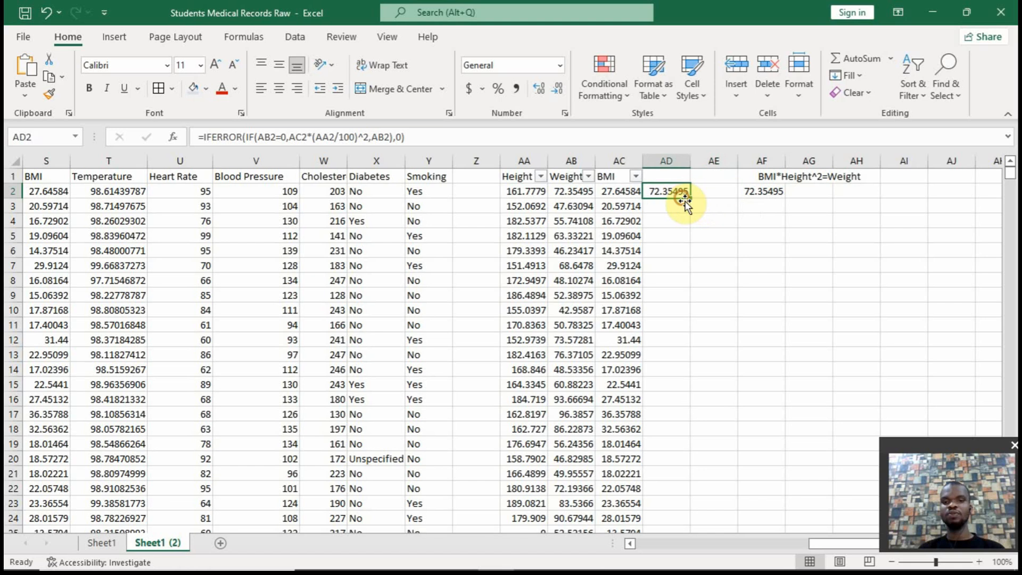
Fill AD2's formula down column AD to the last record and delete the check formula in AF2
{"action": "double_click", "coordinate": [689, 197]}
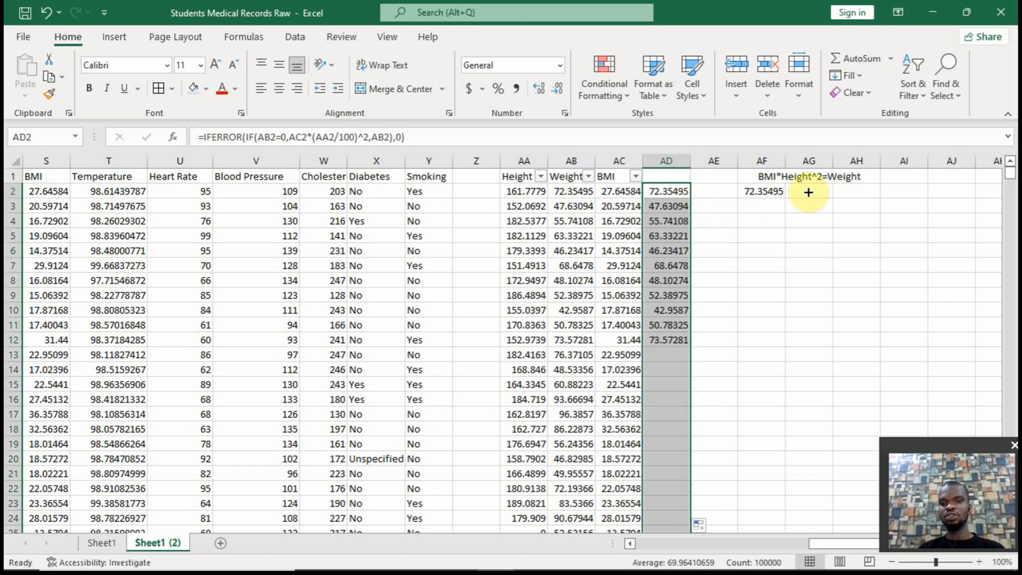
{"action": "left_click", "coordinate": [771, 198]}
{"action": "key", "text": "Delete"}
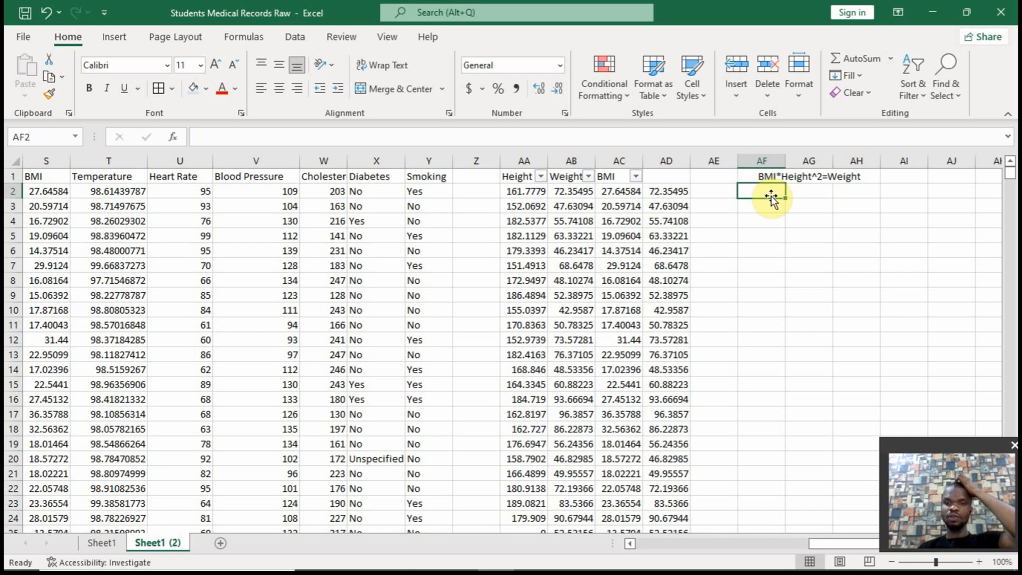
Filter the Weight column to only 0 values, check the calculated weights in column AD, and clear the filter
{"action": "left_click", "coordinate": [675, 194]}
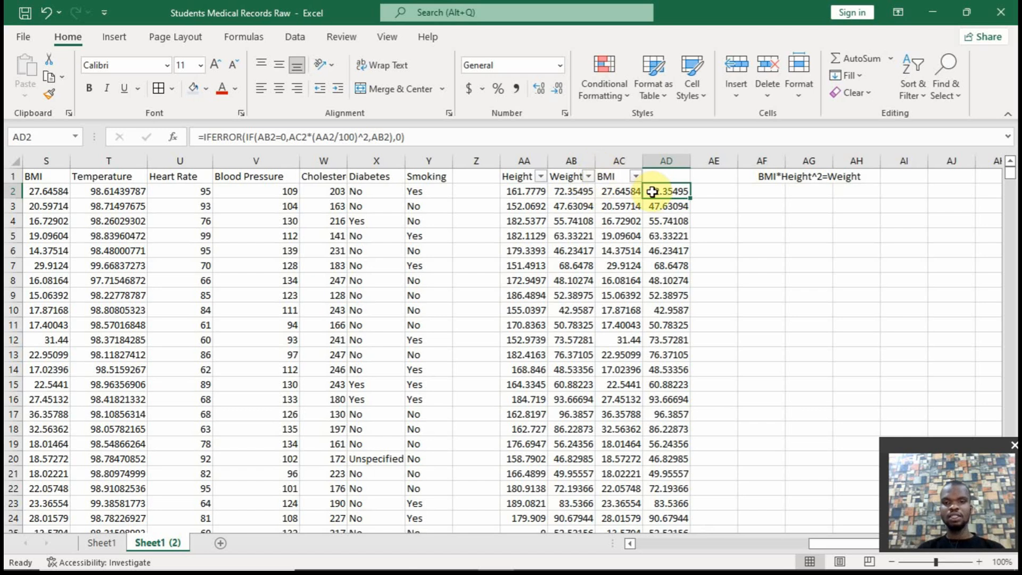
{"action": "left_click", "coordinate": [588, 176]}
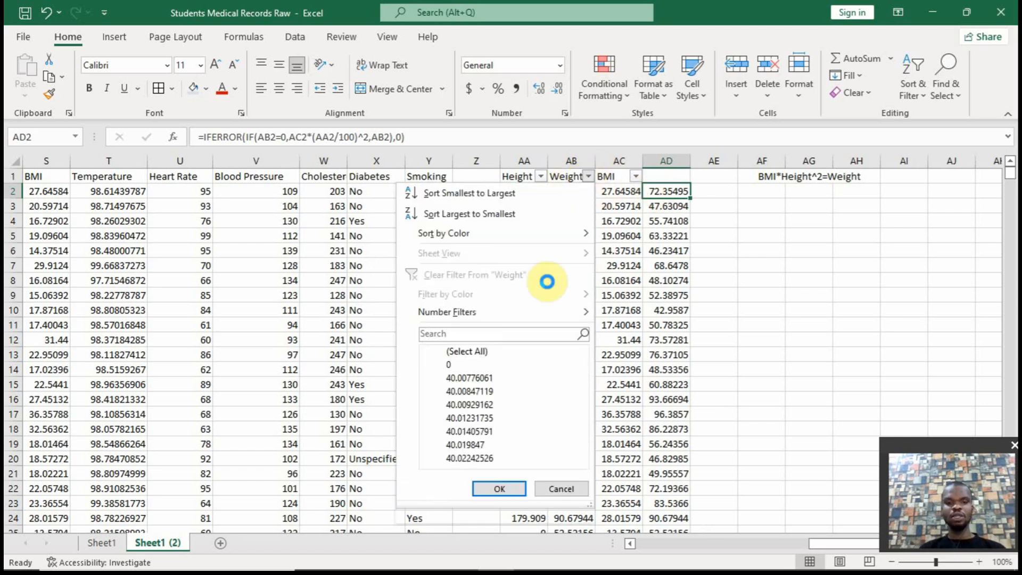
{"action": "left_click", "coordinate": [443, 352]}
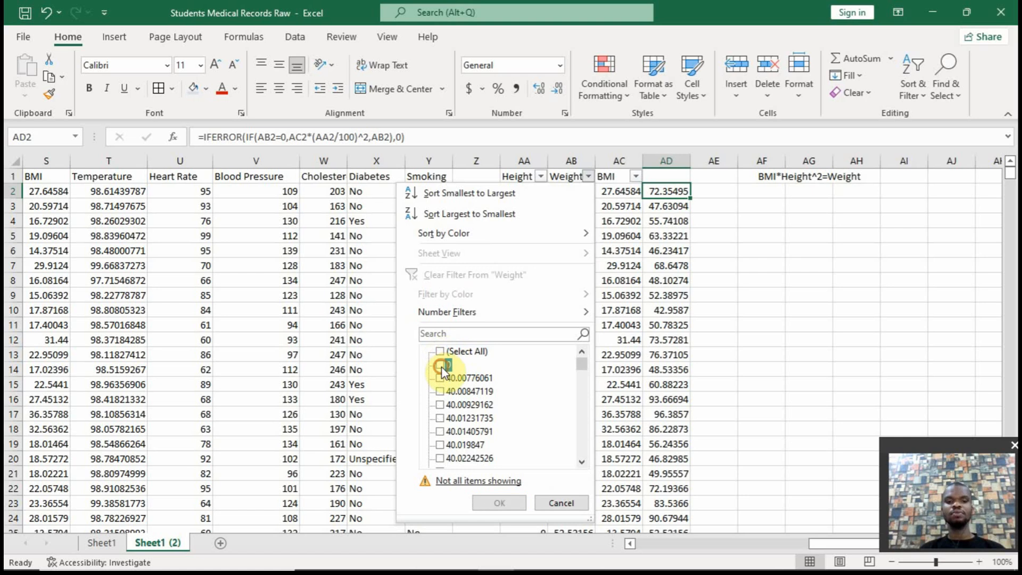
{"action": "left_click", "coordinate": [442, 366]}
{"action": "left_click", "coordinate": [498, 502]}
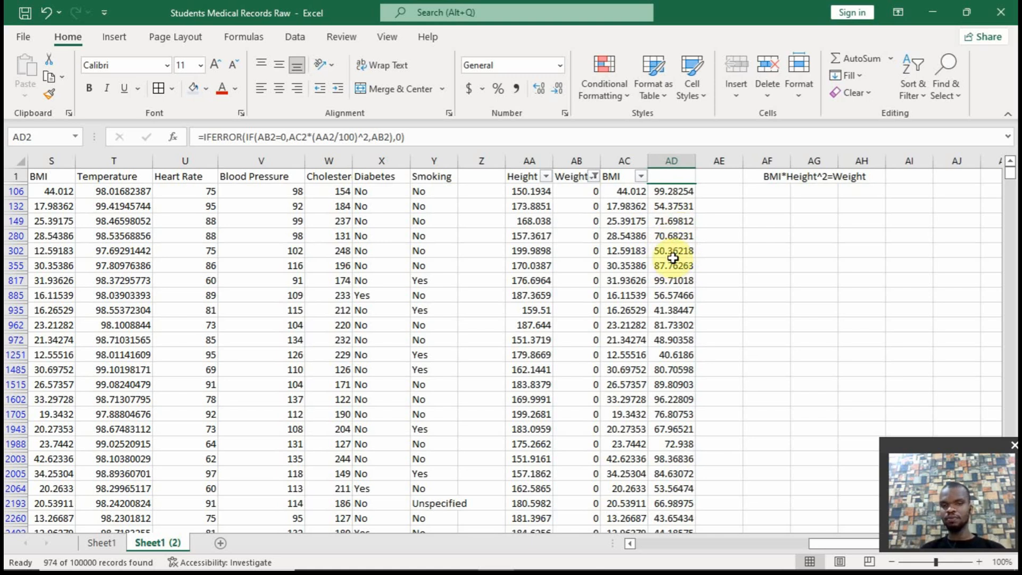
{"action": "left_click", "coordinate": [593, 177]}
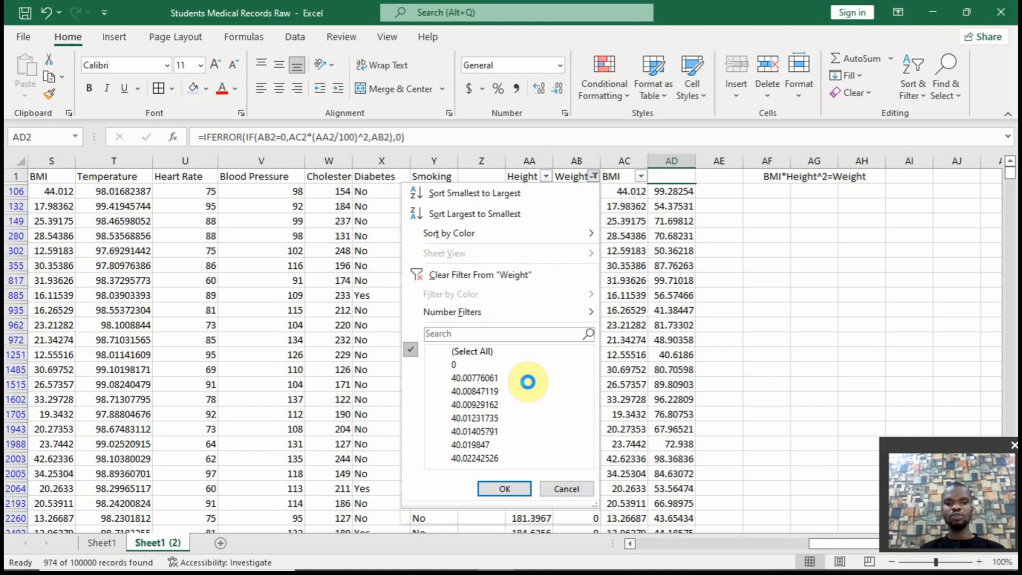
{"action": "left_click", "coordinate": [459, 276]}
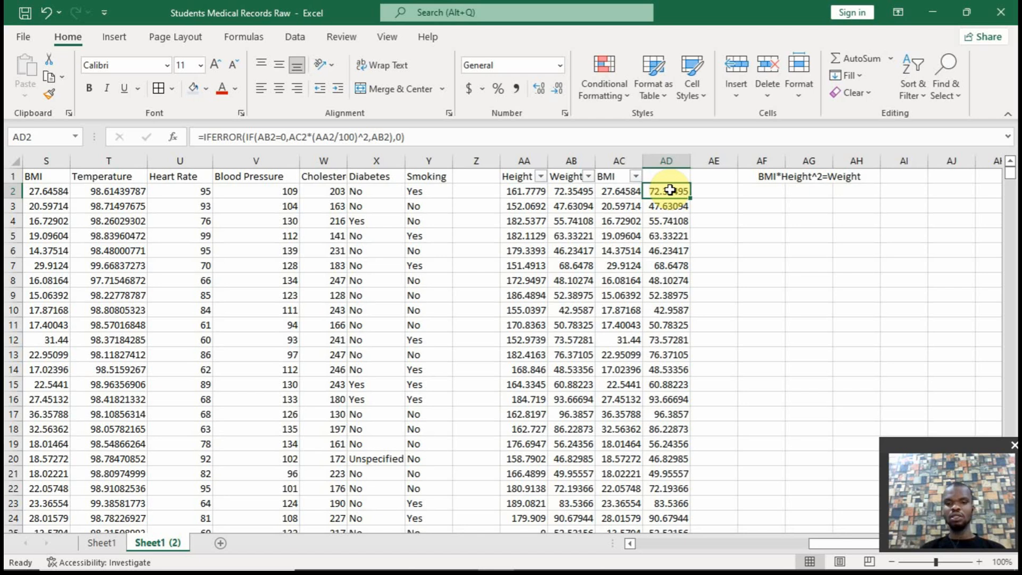
Copy the calculated weights from AD2 down to the last record and paste them as values over the Weight column from AB2
{"action": "key", "text": "ctrl+shift+Down"}
{"action": "key", "text": "ctrl+c"}
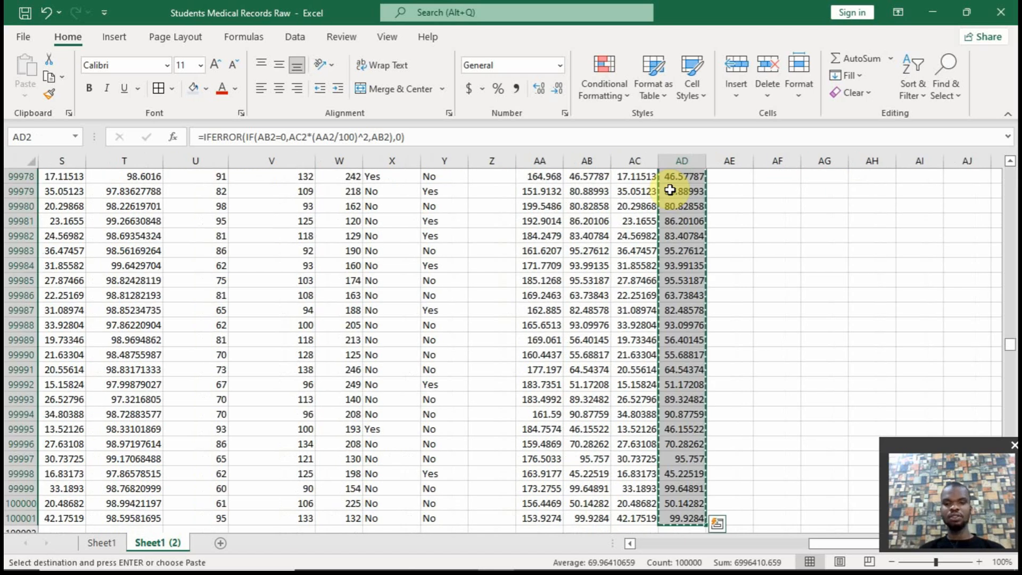
{"action": "key", "text": "Left"}
{"action": "key", "text": "Left"}
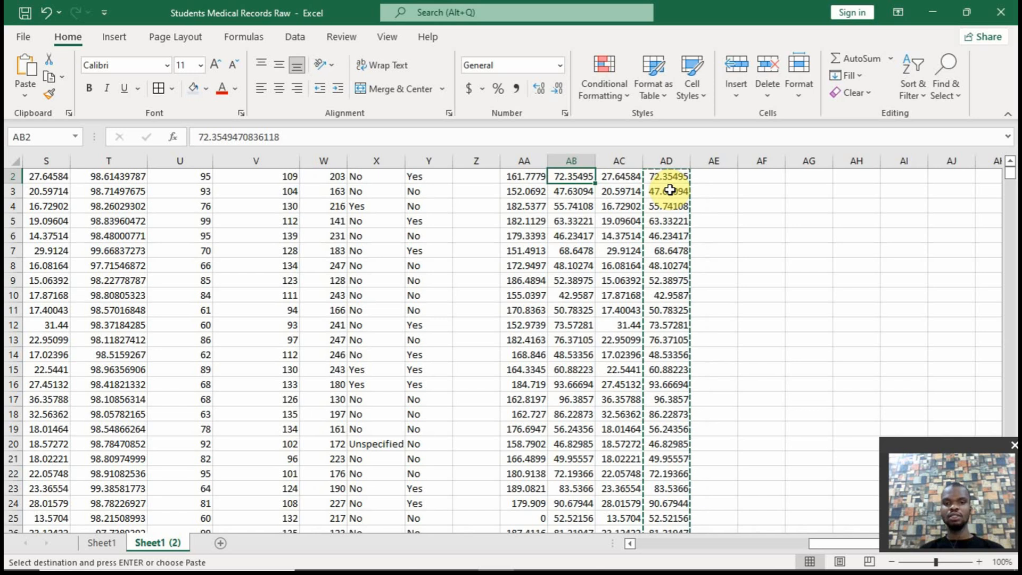
{"action": "right_click", "coordinate": [567, 177]}
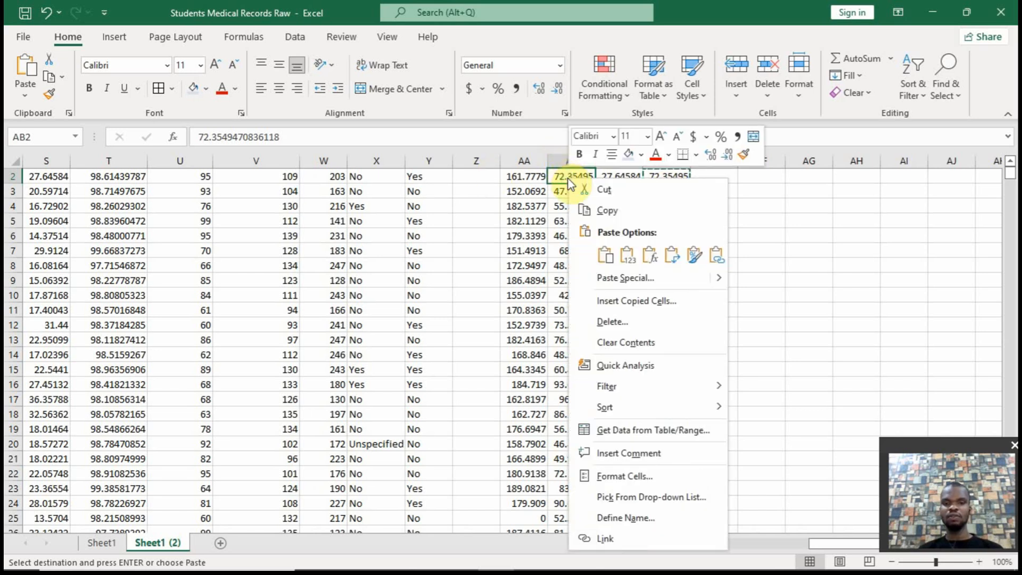
{"action": "left_click", "coordinate": [605, 255]}
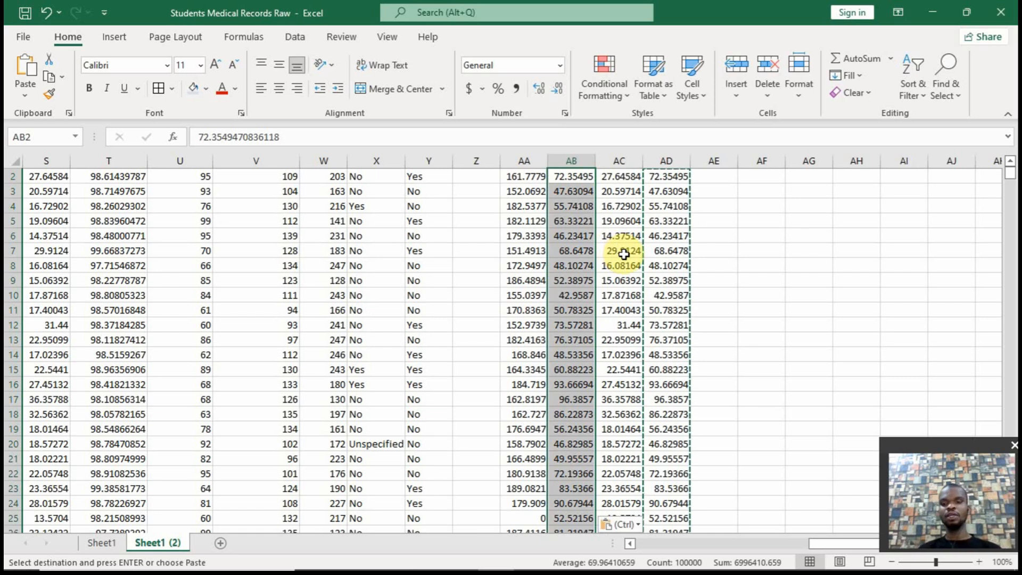
{"action": "scroll", "coordinate": [997, 169], "scroll_direction": "up", "scroll_amount": 1}
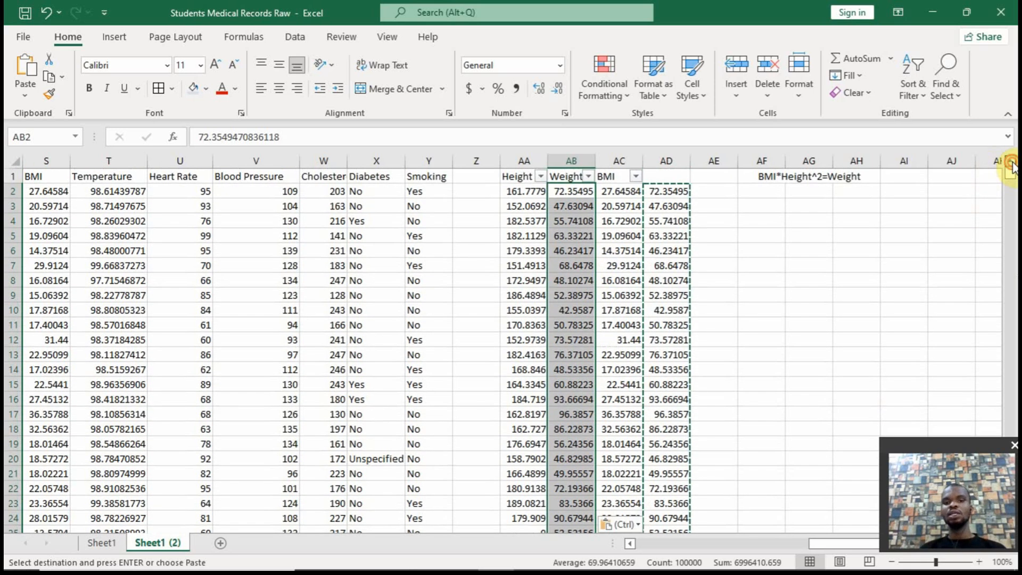
Clear the contents of helper column AD
{"action": "left_click", "coordinate": [669, 161]}
{"action": "right_click", "coordinate": [672, 161]}
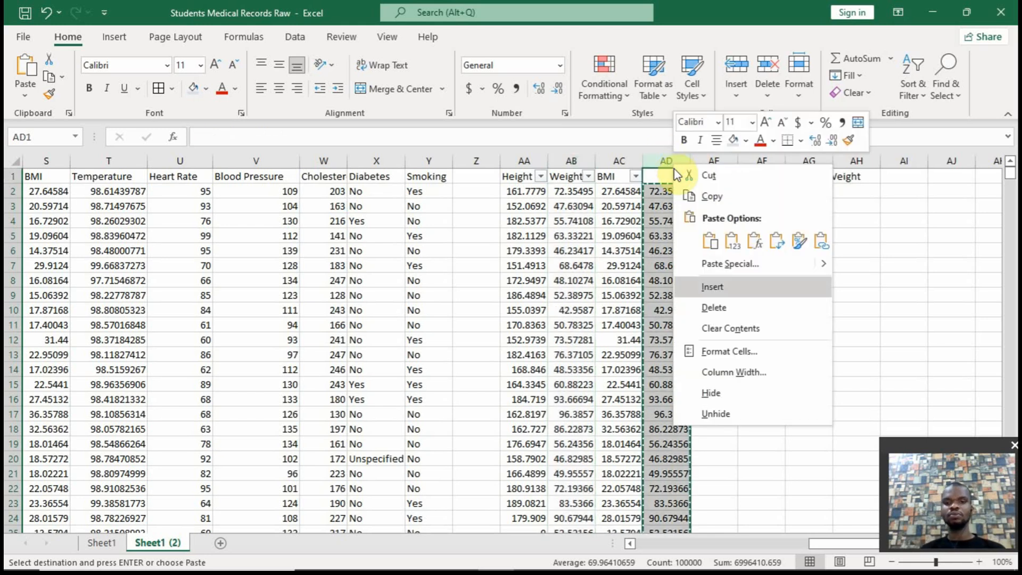
{"action": "left_click", "coordinate": [701, 325]}
Change the relation note in AF1 to Height^2=Weight/BMI
{"action": "left_click", "coordinate": [795, 176]}
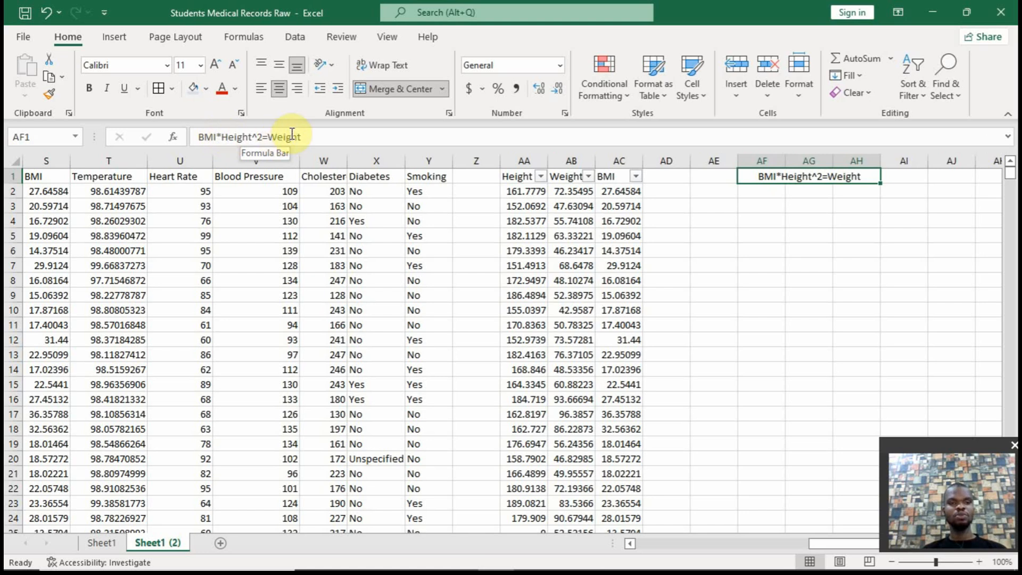
{"action": "left_click", "coordinate": [320, 138]}
{"action": "type", "text": "/BMI"}
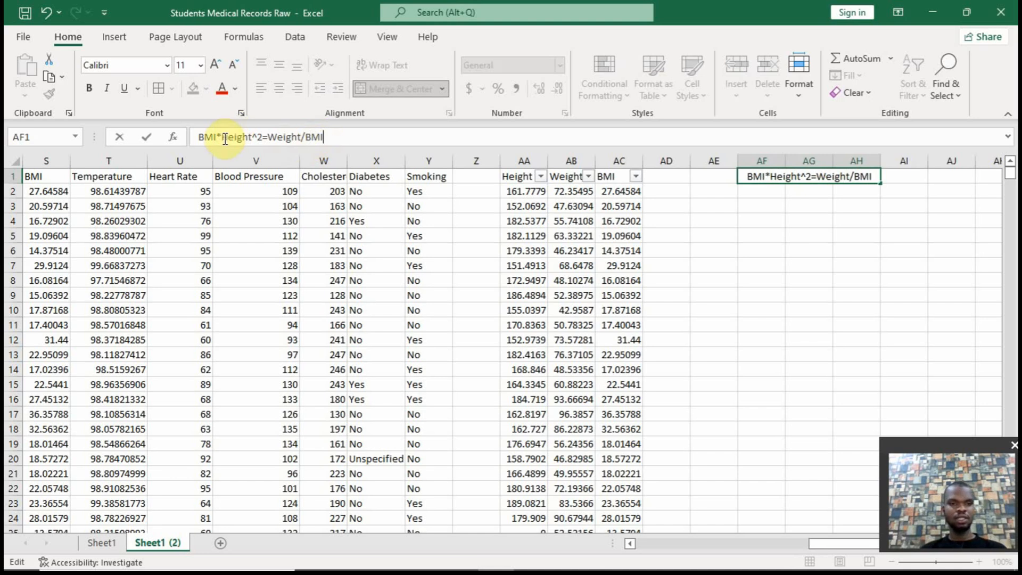
{"action": "left_click_drag", "start_coordinate": [220, 137], "coordinate": [196, 137]}
{"action": "key", "text": "Delete"}
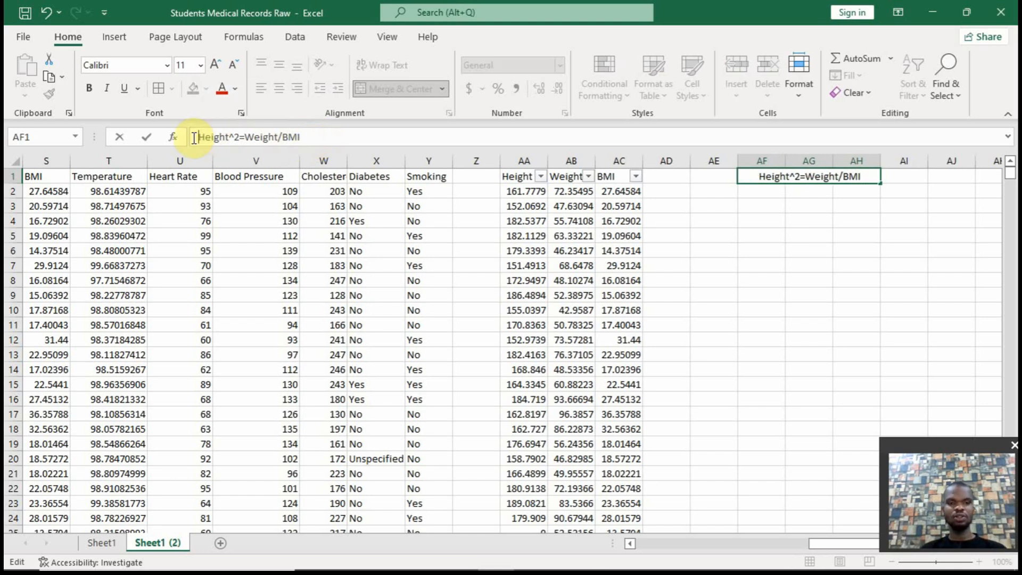
Rewrite the AF1 note to solve for height as Height=sqrt(Weight/BMI)*100
{"action": "left_click", "coordinate": [247, 137]}
{"action": "type", "text": "sqrt("}
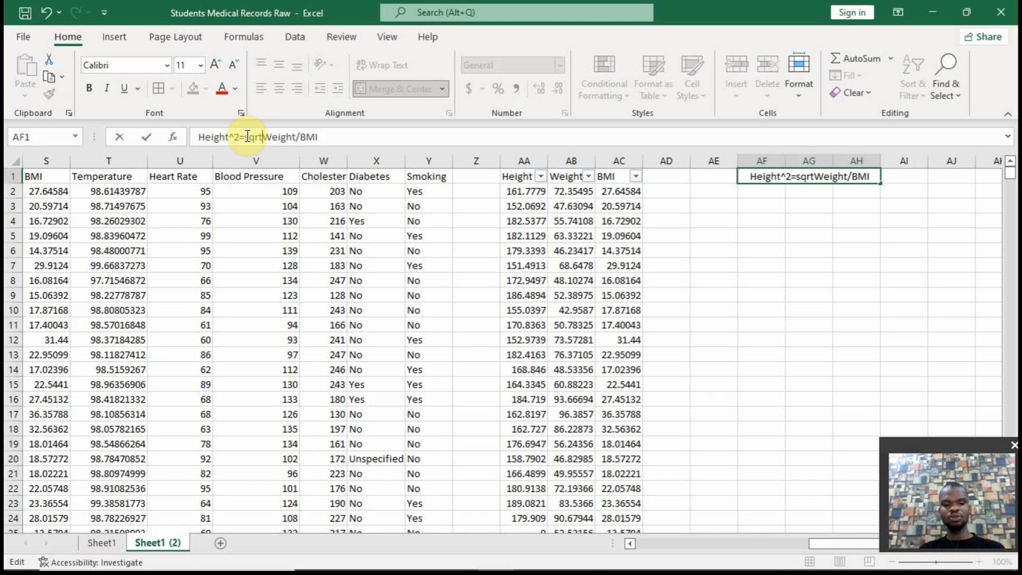
{"action": "left_click", "coordinate": [337, 136]}
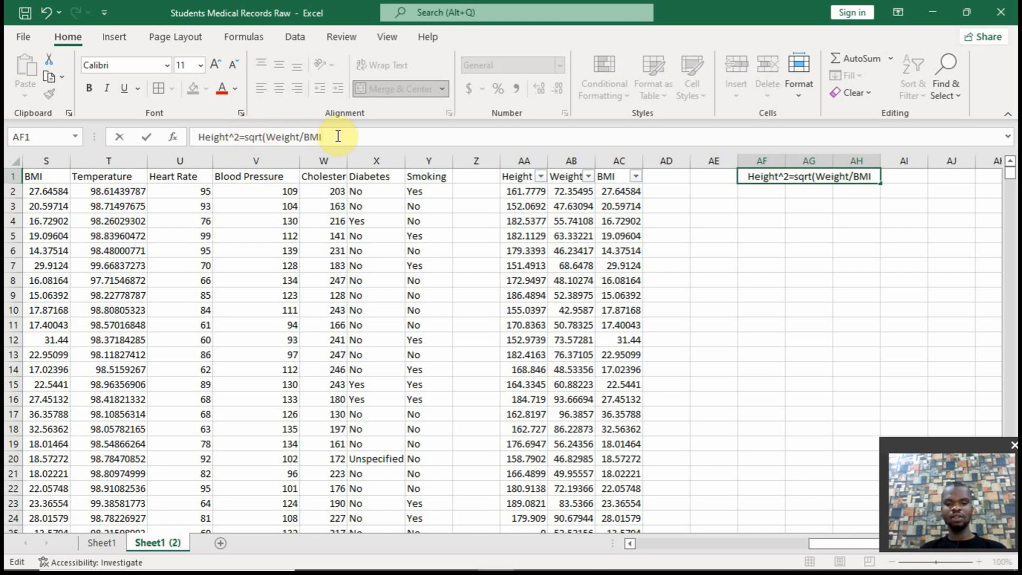
{"action": "type", "text": ")"}
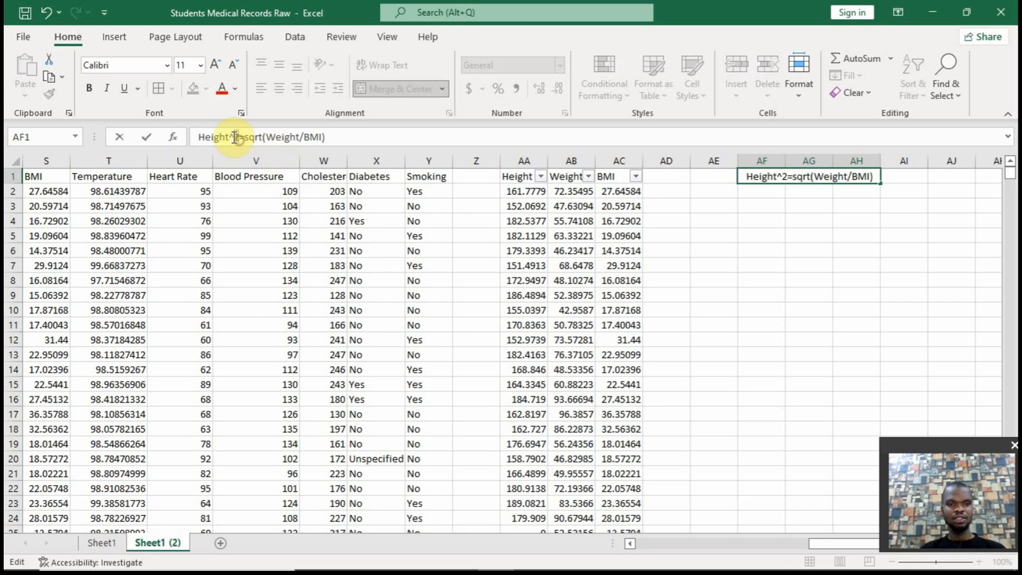
{"action": "key", "text": "BackSpace"}
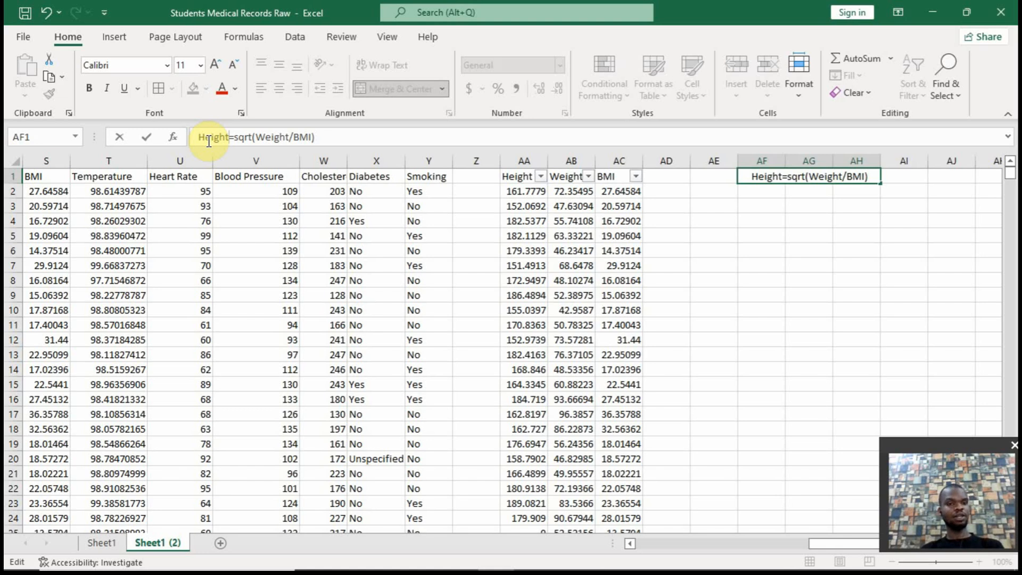
{"action": "left_click", "coordinate": [334, 141]}
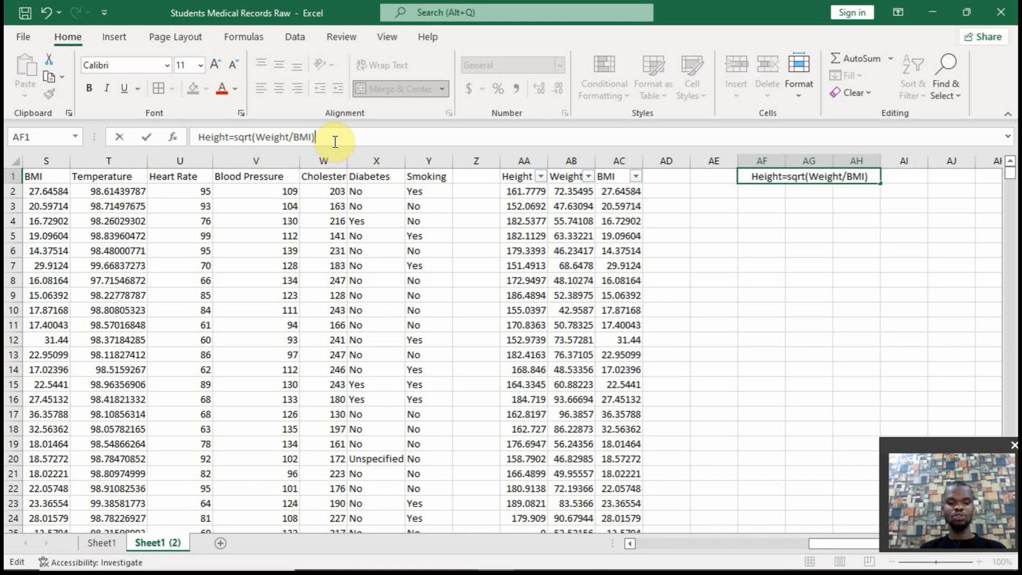
{"action": "type", "text": "*100"}
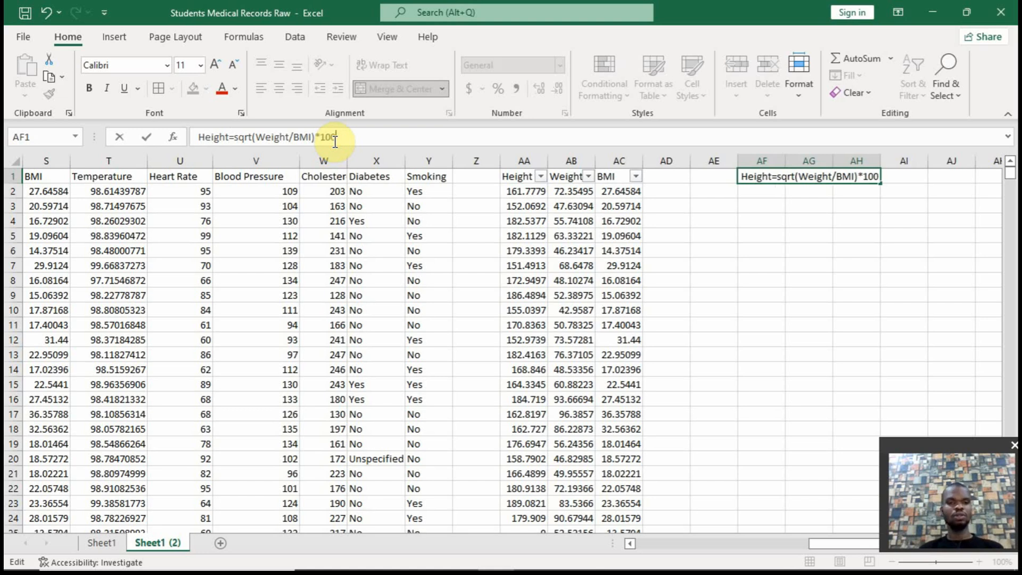
{"action": "key", "text": "Return"}
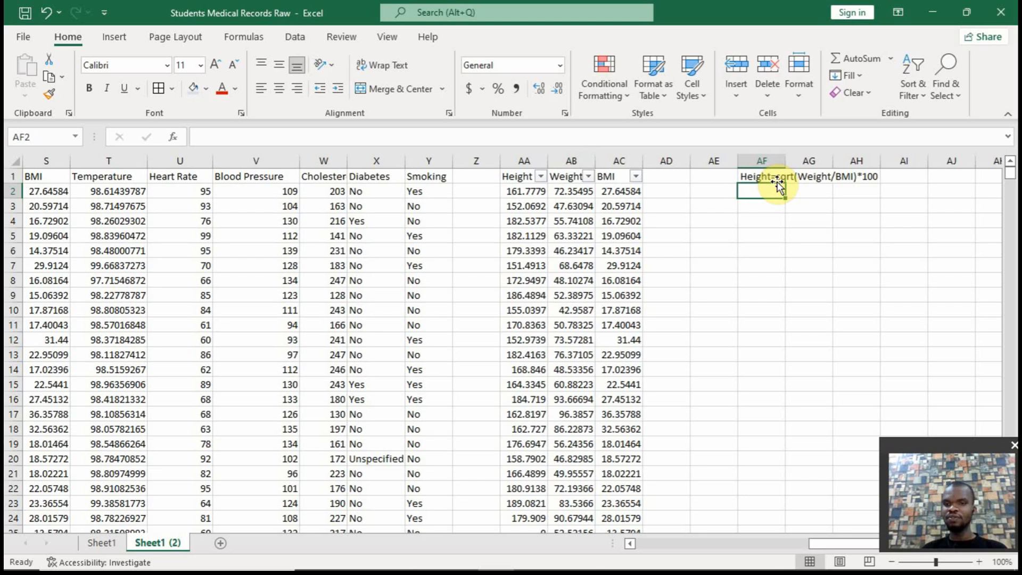
Enter an IFERROR formula in AD2 with an empty value argument and 0 as the value if error
{"action": "left_click", "coordinate": [671, 190]}
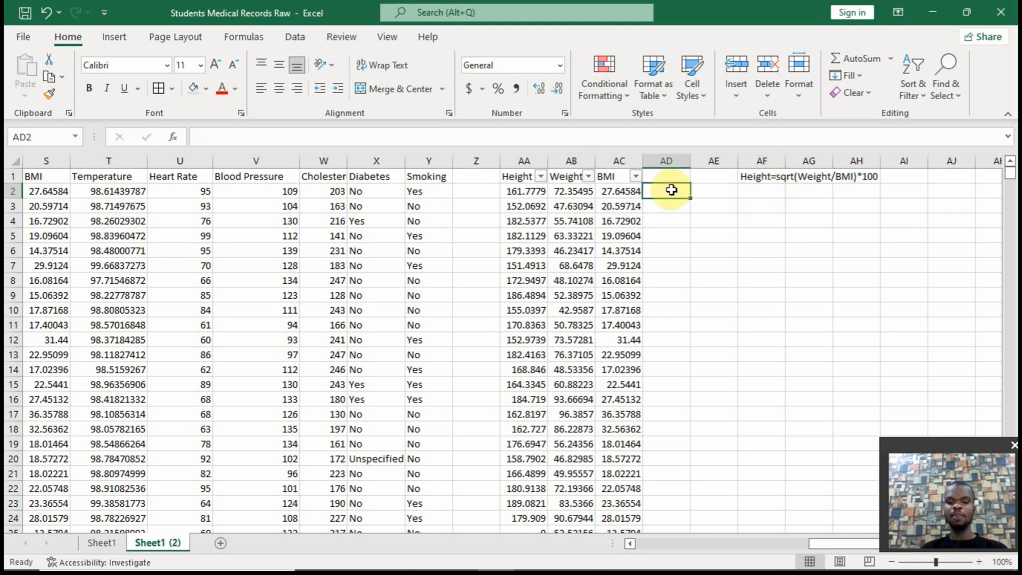
{"action": "type", "text": "="}
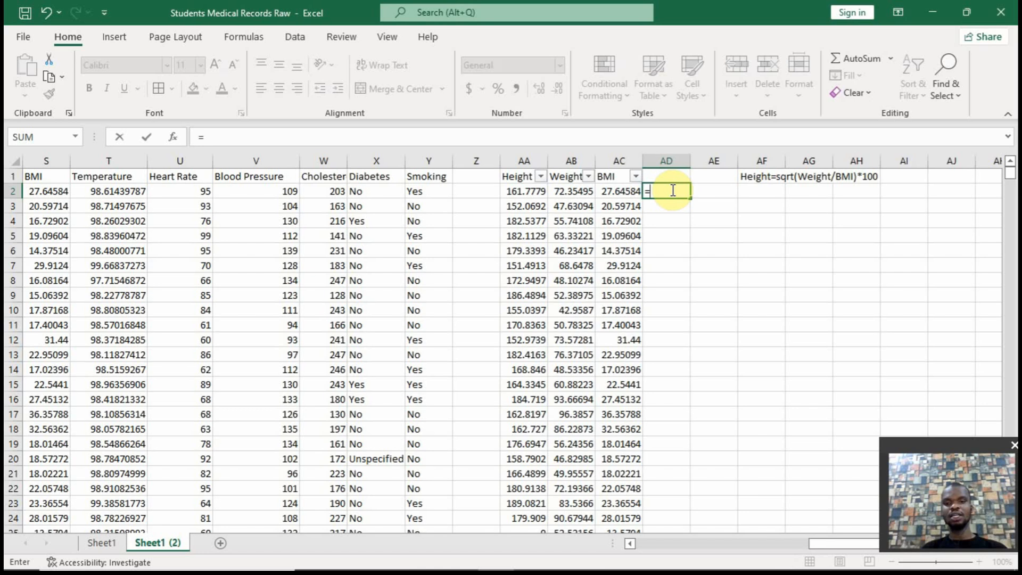
{"action": "type", "text": "iferror"}
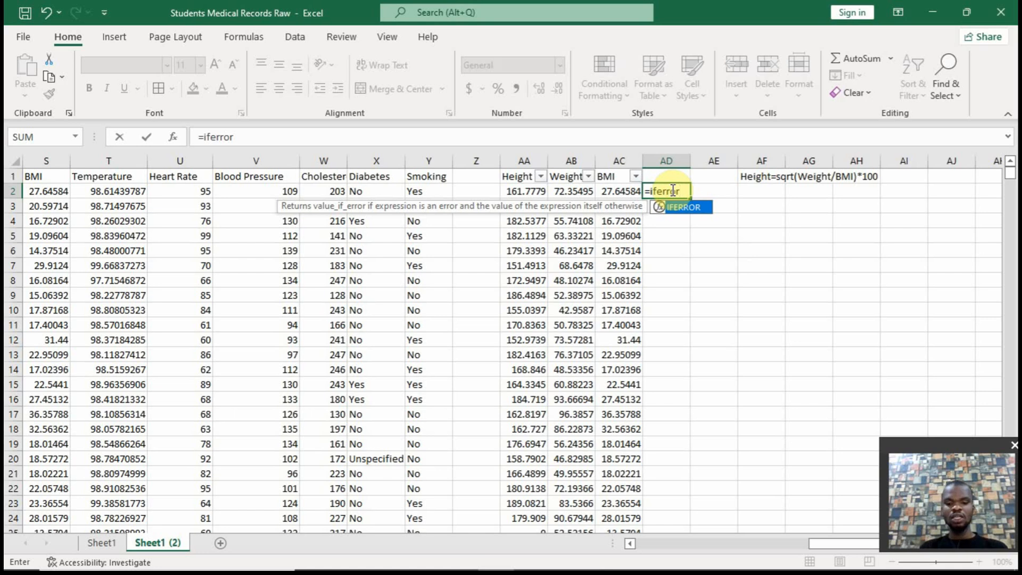
{"action": "type", "text": "(,0"}
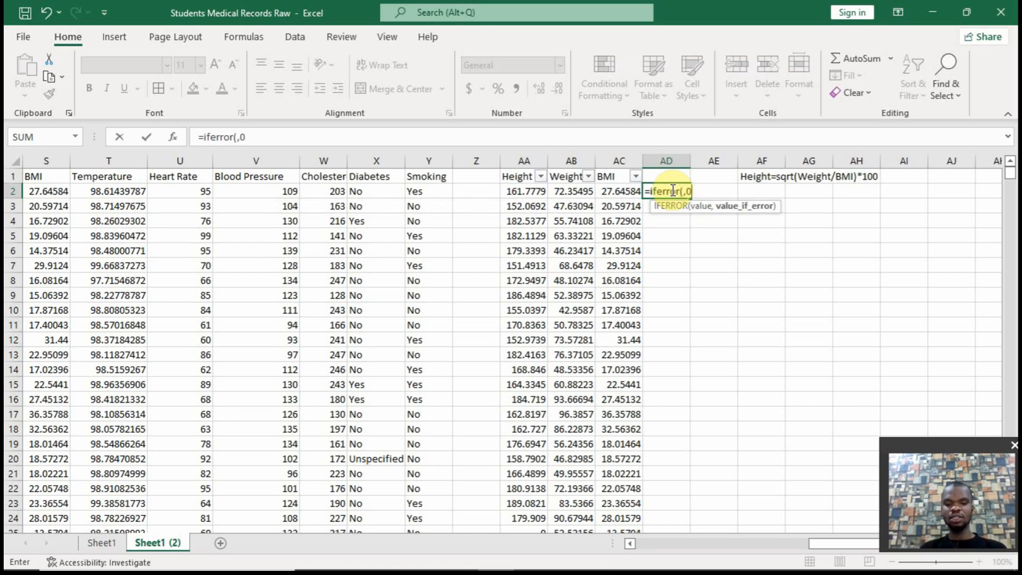
{"action": "type", "text": ")"}
{"action": "key", "text": "Left"}
{"action": "key", "text": "Left"}
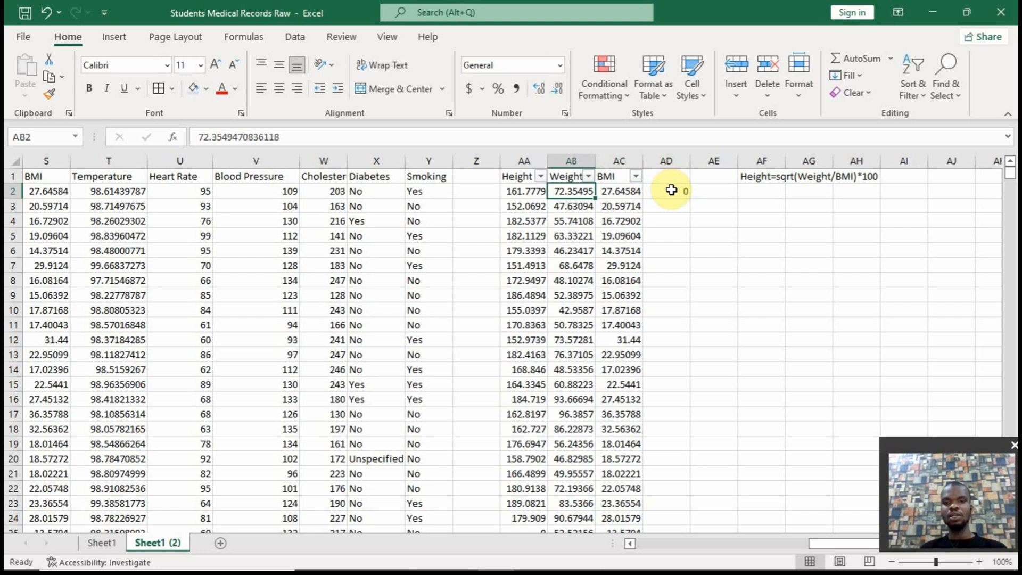
Nest an IF function with the test AA2=0 as the value argument of the IFERROR formula in AD2
{"action": "double_click", "coordinate": [672, 190]}
{"action": "left_click", "coordinate": [247, 137]}
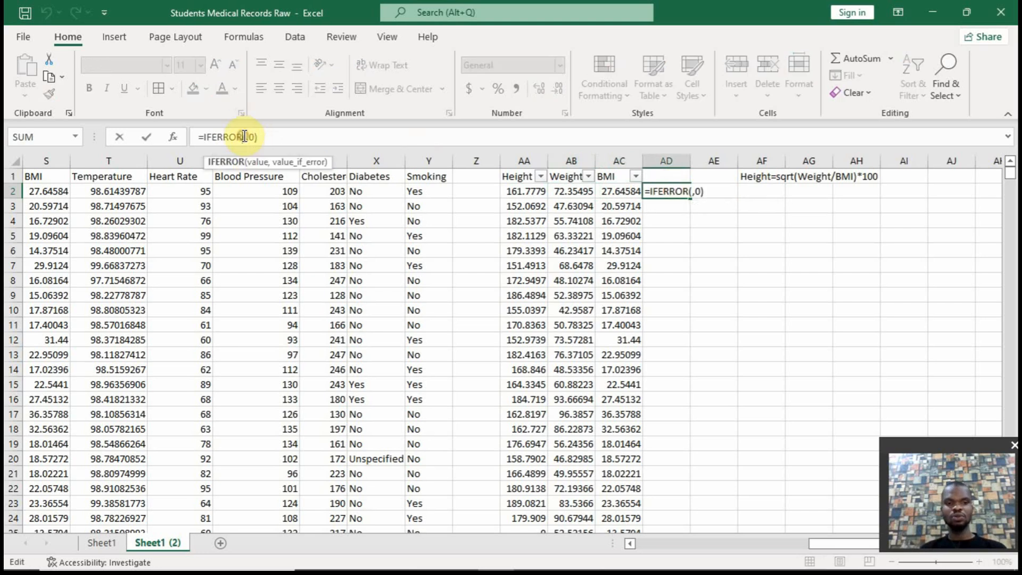
{"action": "type", "text": "if("}
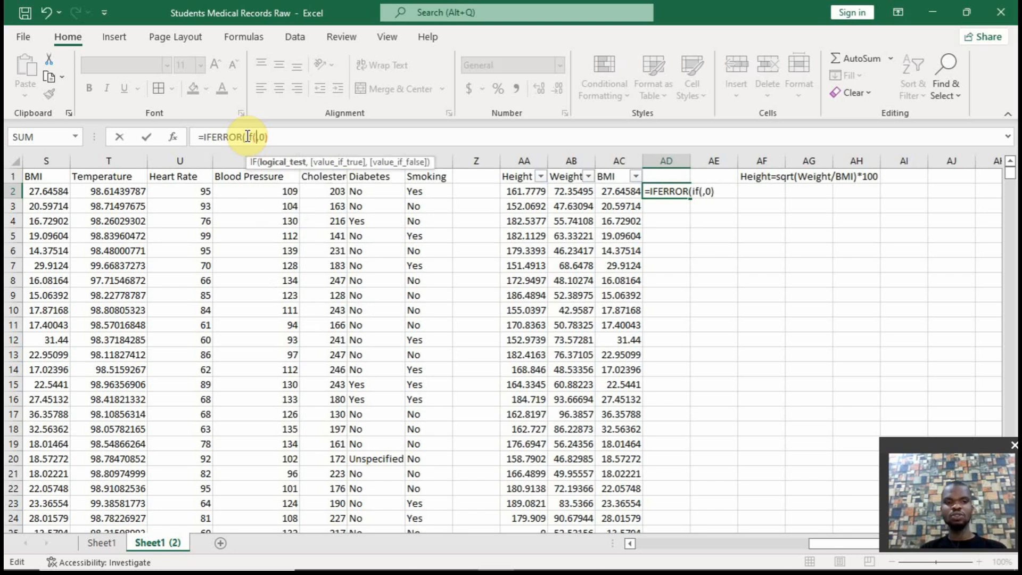
{"action": "left_click", "coordinate": [513, 190]}
{"action": "type", "text": "="}
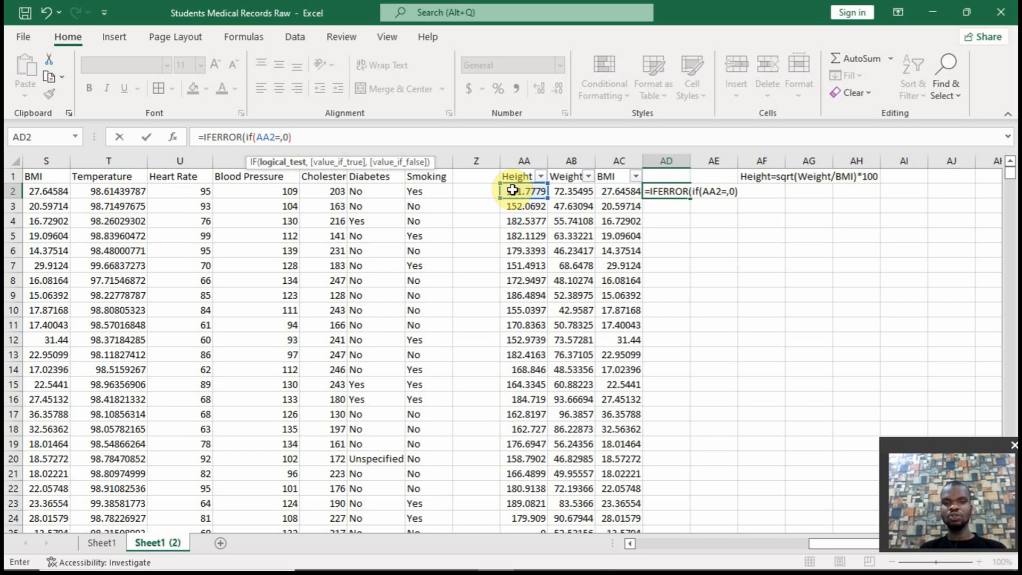
{"action": "type", "text": "0,"}
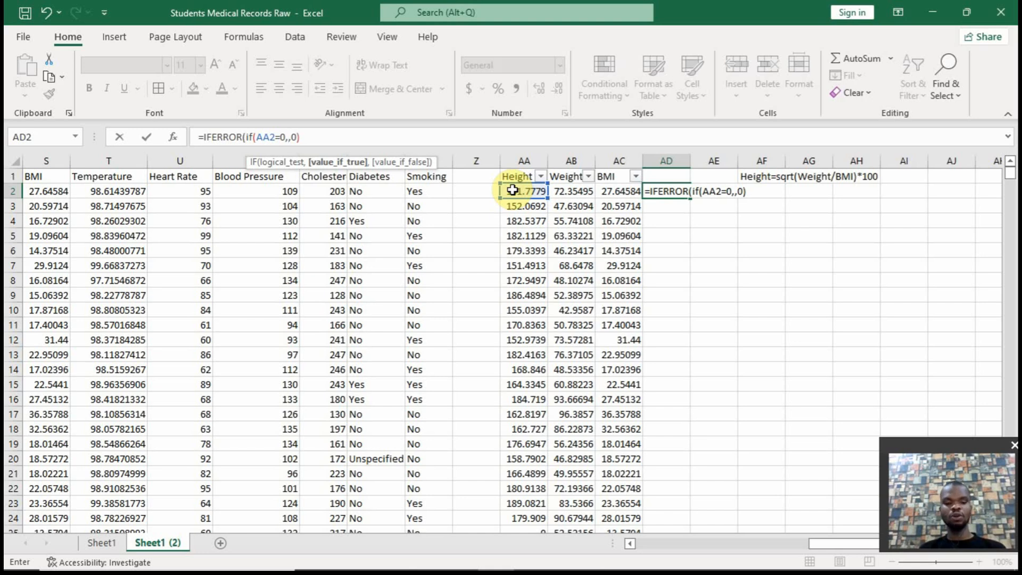
{"action": "type", "text": "sqrt"}
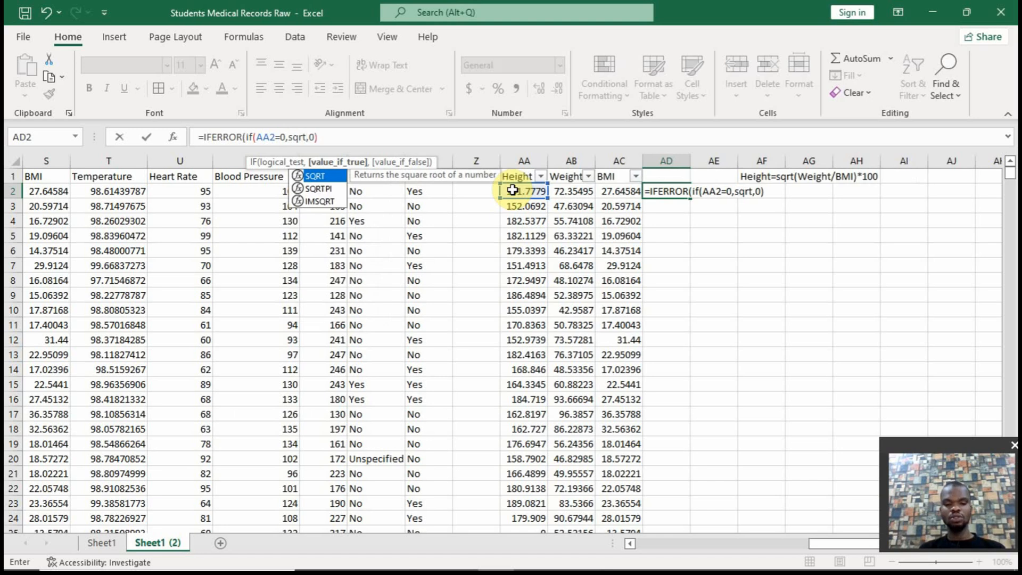
{"action": "type", "text": "("}
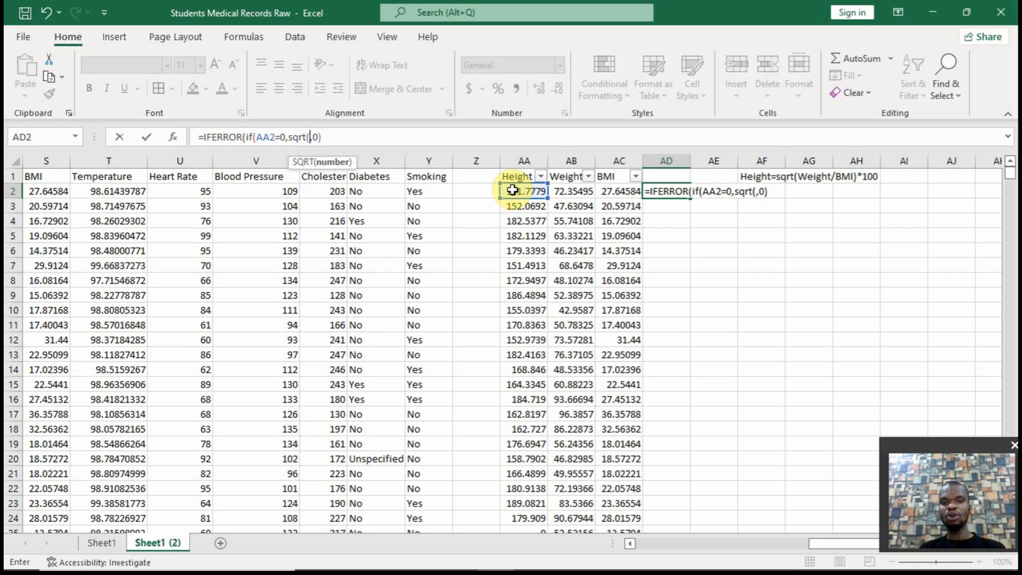
Set the IF function's true value to sqrt(AB2/AC2), the square root of Weight divided by BMI
{"action": "left_click", "coordinate": [579, 191]}
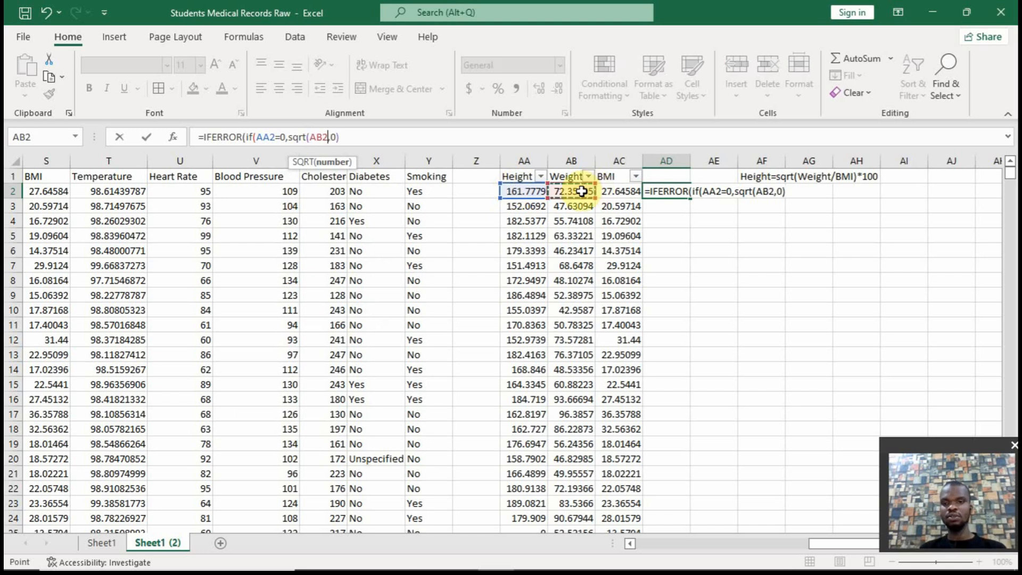
{"action": "type", "text": "/"}
{"action": "left_click", "coordinate": [581, 191]}
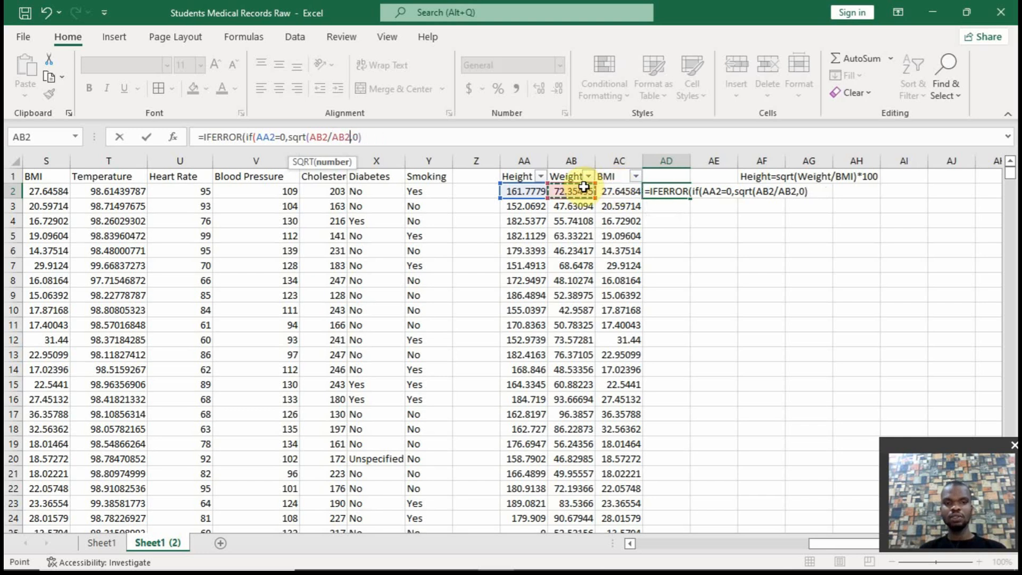
{"action": "left_click", "coordinate": [614, 190]}
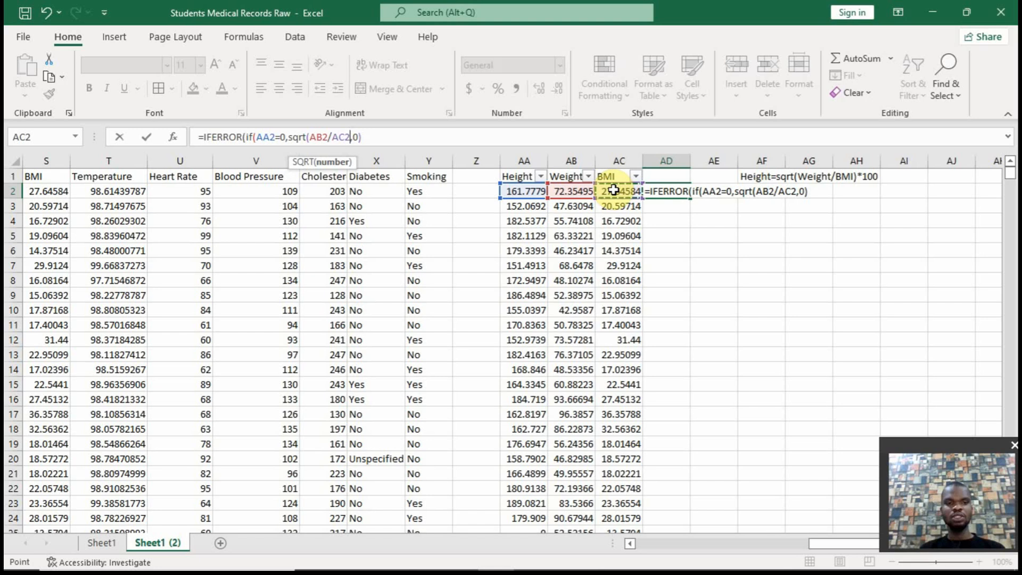
{"action": "type", "text": ")"}
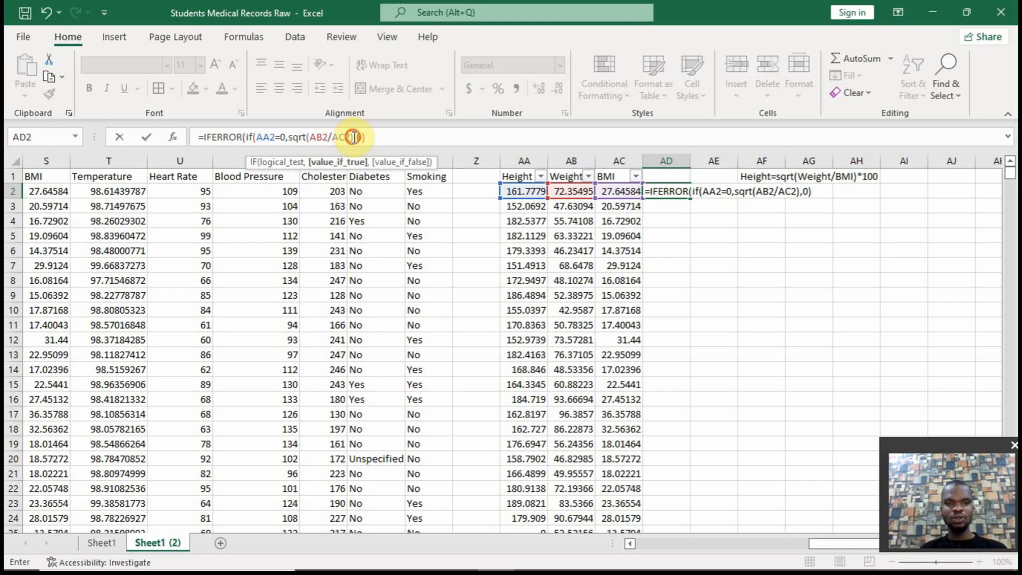
Enclose the sqrt(AB2/AC2) term in its own parentheses and multiply it by 100
{"action": "left_click_drag", "start_coordinate": [354, 137], "coordinate": [294, 131]}
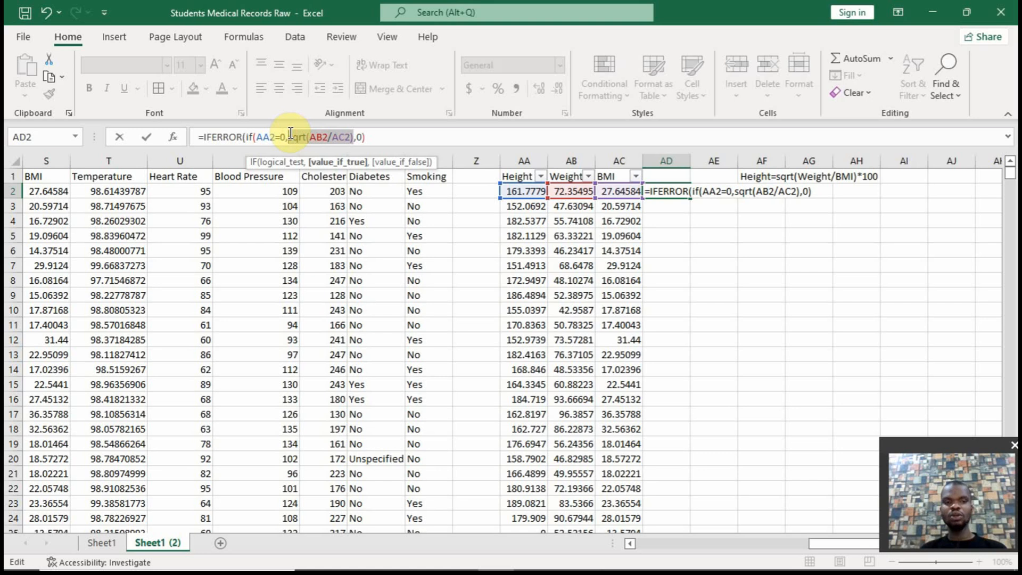
{"action": "left_click", "coordinate": [290, 133]}
{"action": "type", "text": ")"}
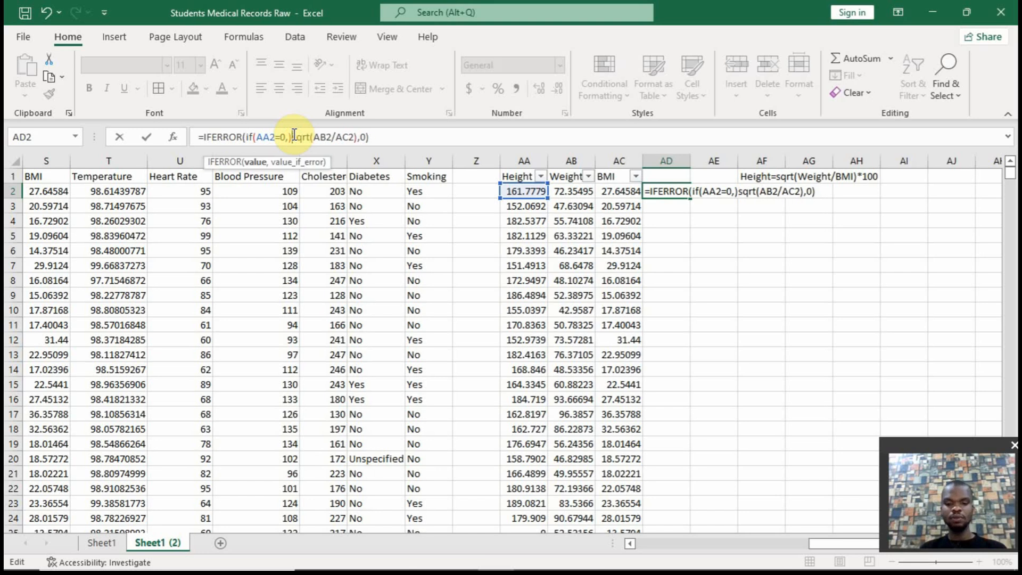
{"action": "type", "text": "("}
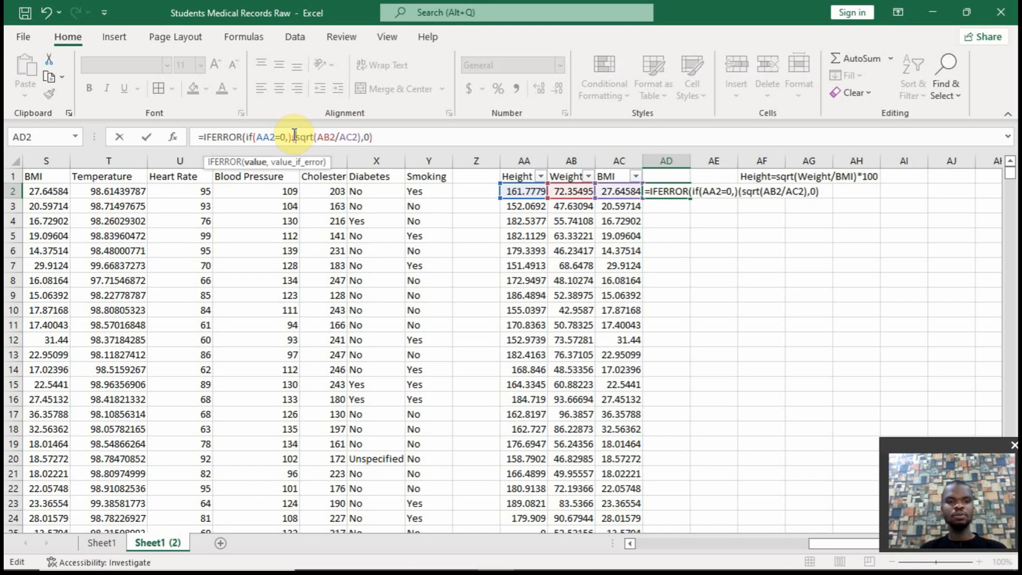
{"action": "left_click", "coordinate": [360, 134]}
{"action": "left_click", "coordinate": [362, 136]}
{"action": "type", "text": ")"}
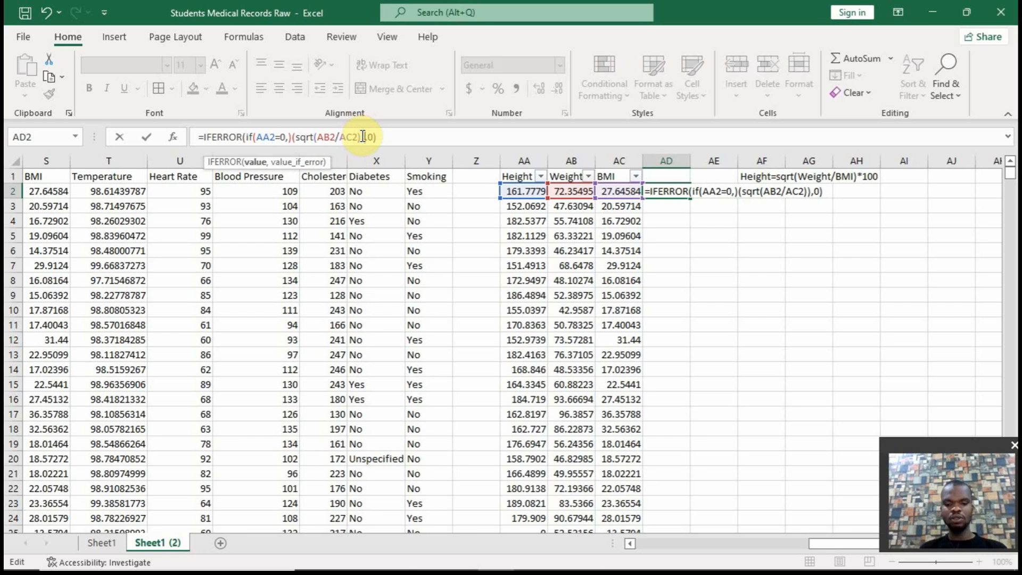
{"action": "type", "text": "*100"}
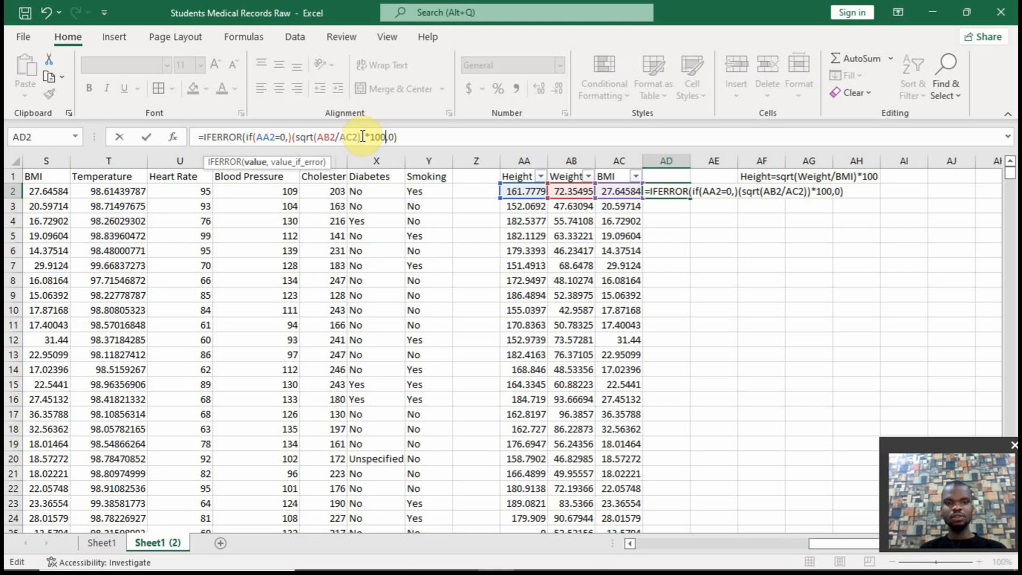
{"action": "type", "text": ","}
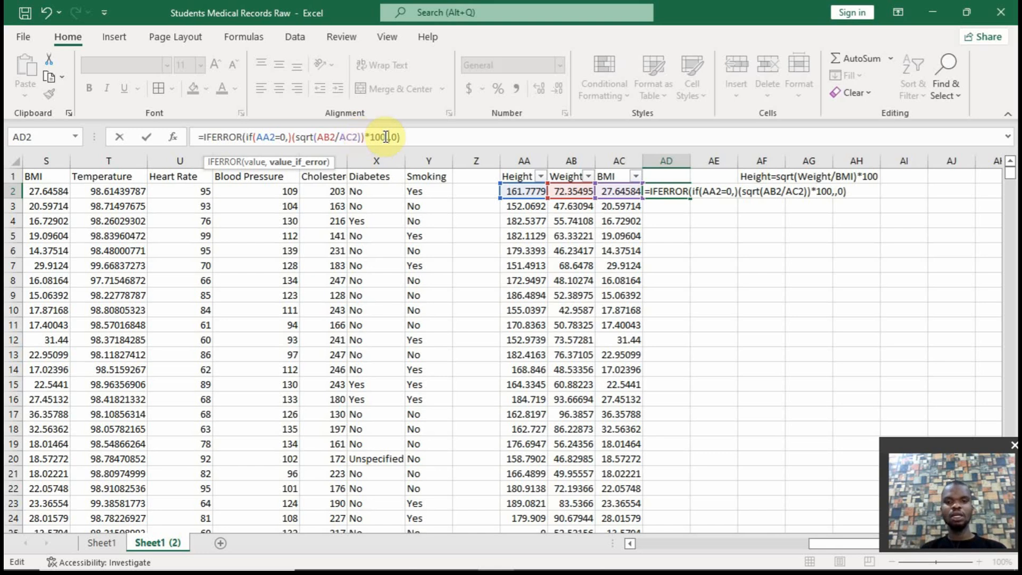
Add AA2 as the IF function's false value, close its parenthesis, and try to commit the AD2 formula
{"action": "left_click", "coordinate": [522, 191]}
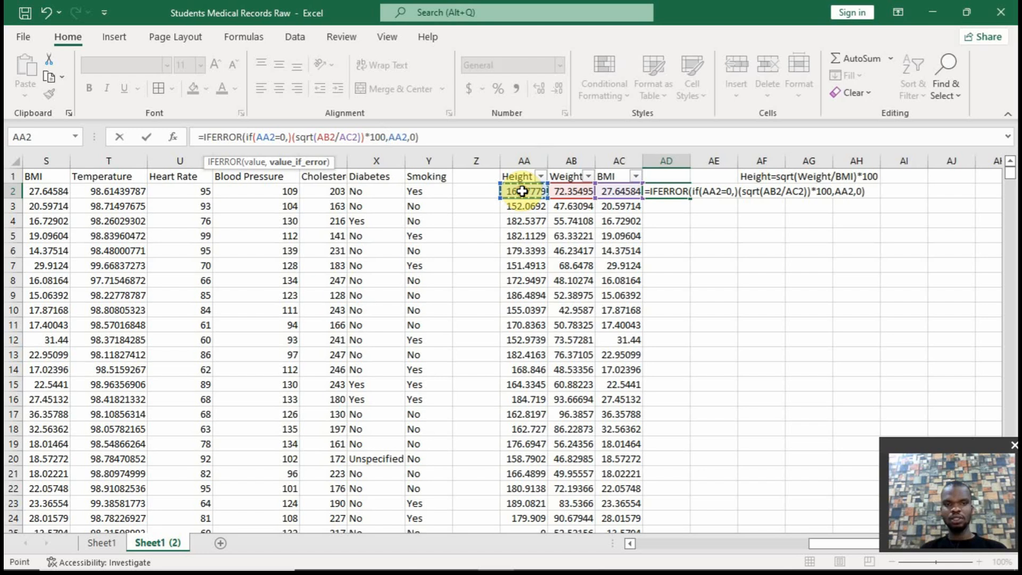
{"action": "type", "text": ")"}
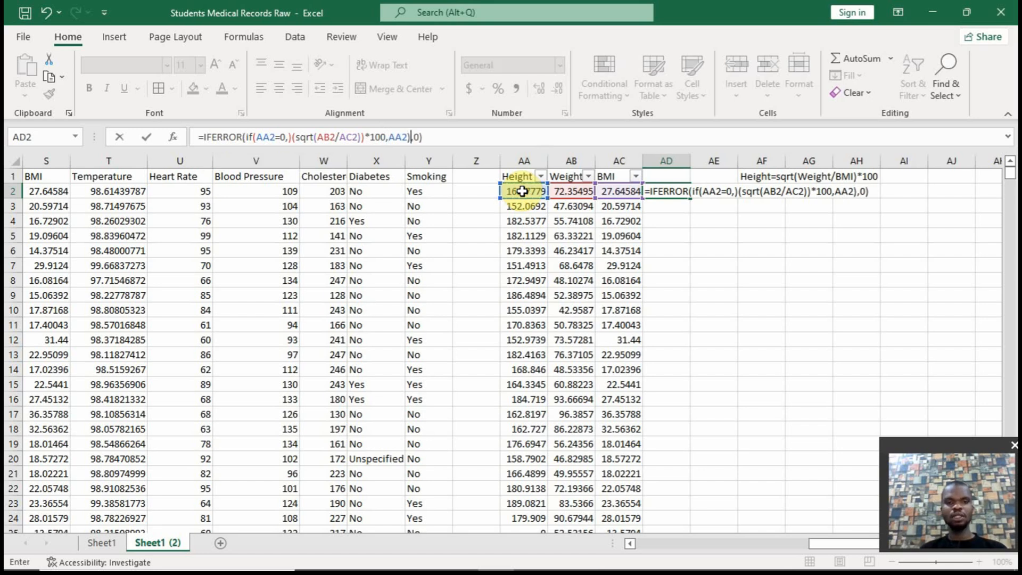
{"action": "key", "text": "Return"}
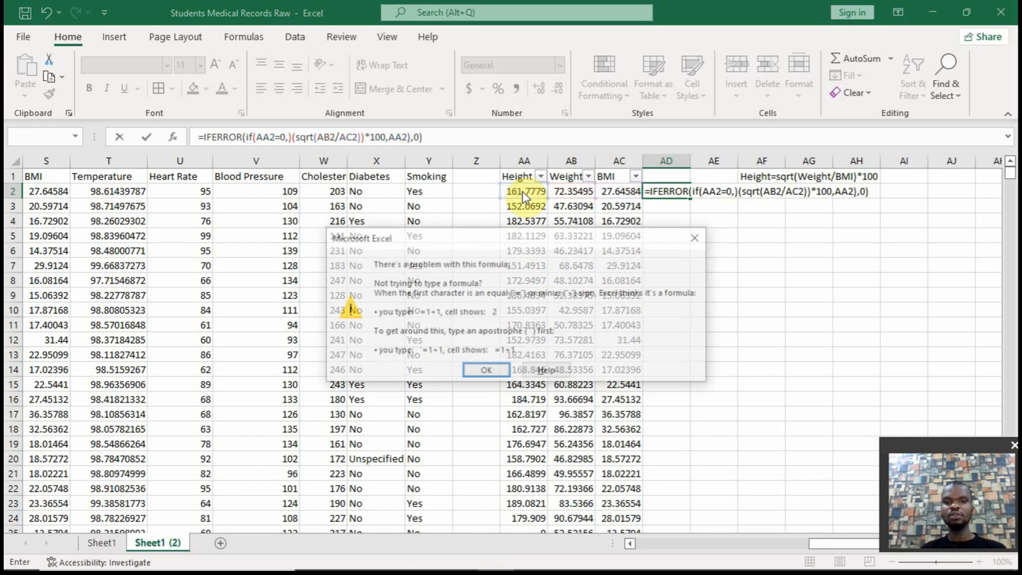
{"action": "left_click", "coordinate": [485, 370]}
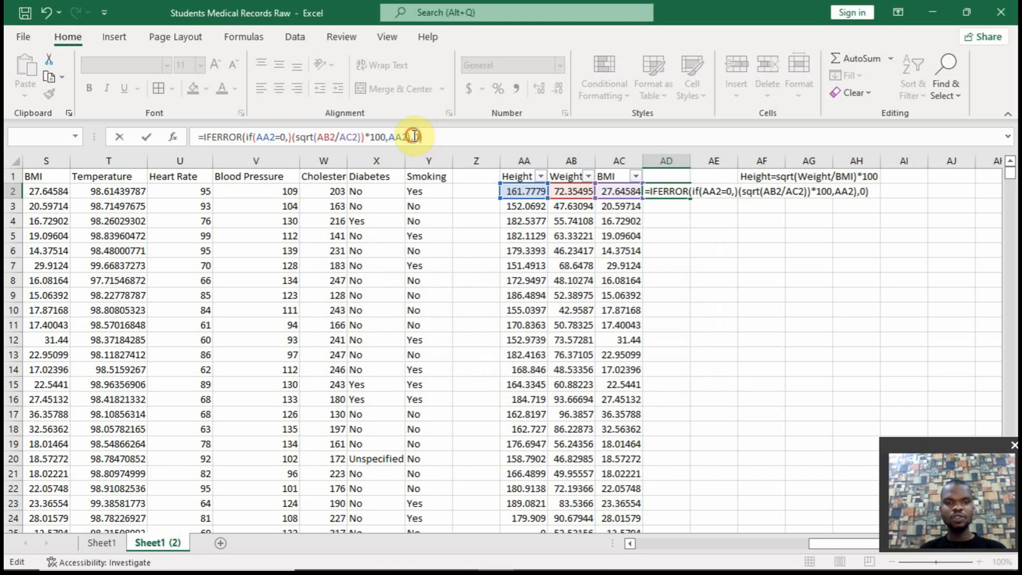
Remove the stray closing parenthesis after AA2=0 and commit the formula as =IFERROR(IF(AA2=0,(SQRT(AB2/AC2))*100,AA2),0)
{"action": "left_click", "coordinate": [398, 137]}
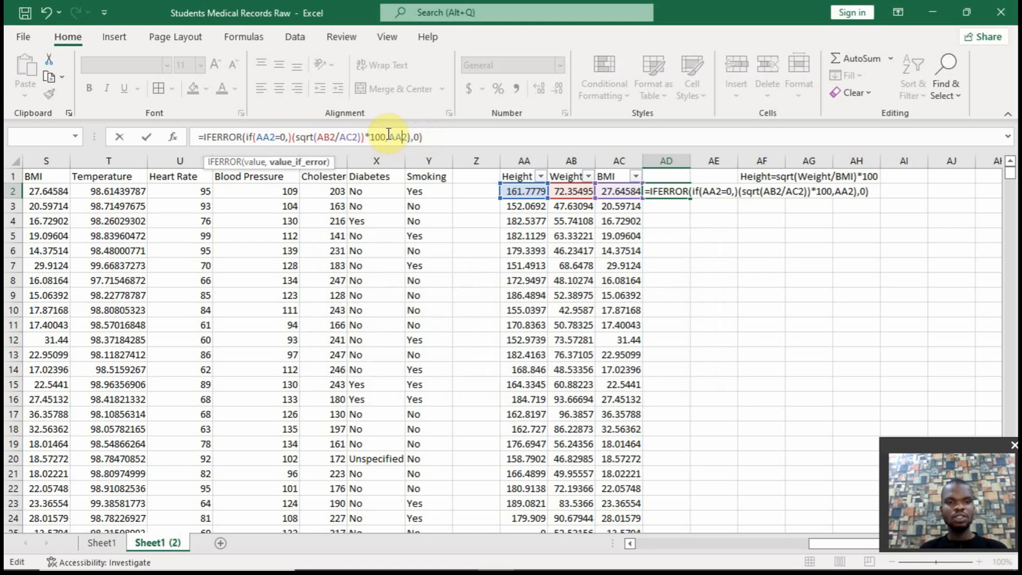
{"action": "left_click", "coordinate": [415, 134]}
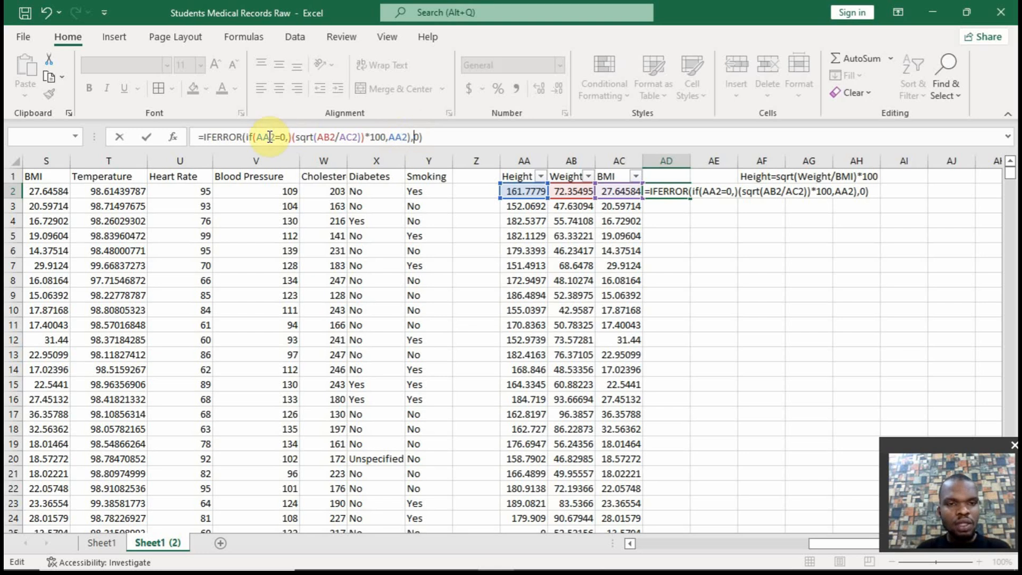
{"action": "left_click", "coordinate": [291, 136]}
{"action": "key", "text": "BackSpace"}
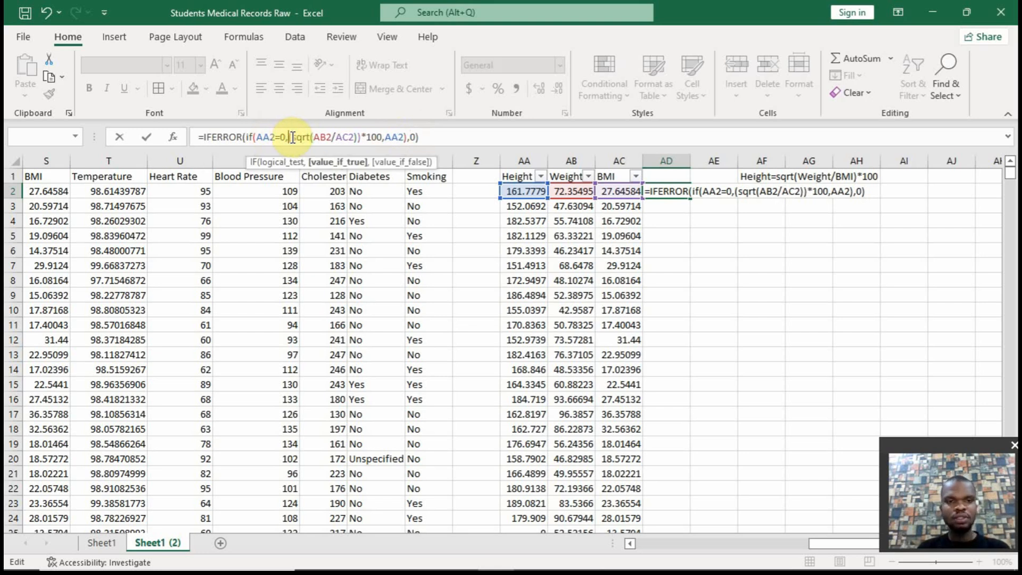
{"action": "left_click", "coordinate": [421, 136]}
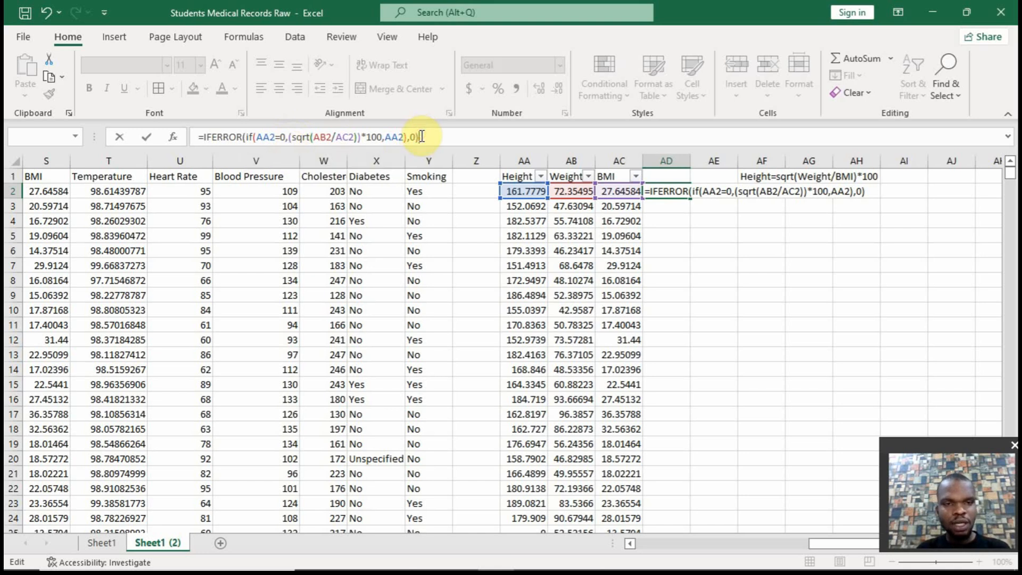
{"action": "left_click", "coordinate": [245, 137]}
{"action": "left_click", "coordinate": [257, 138]}
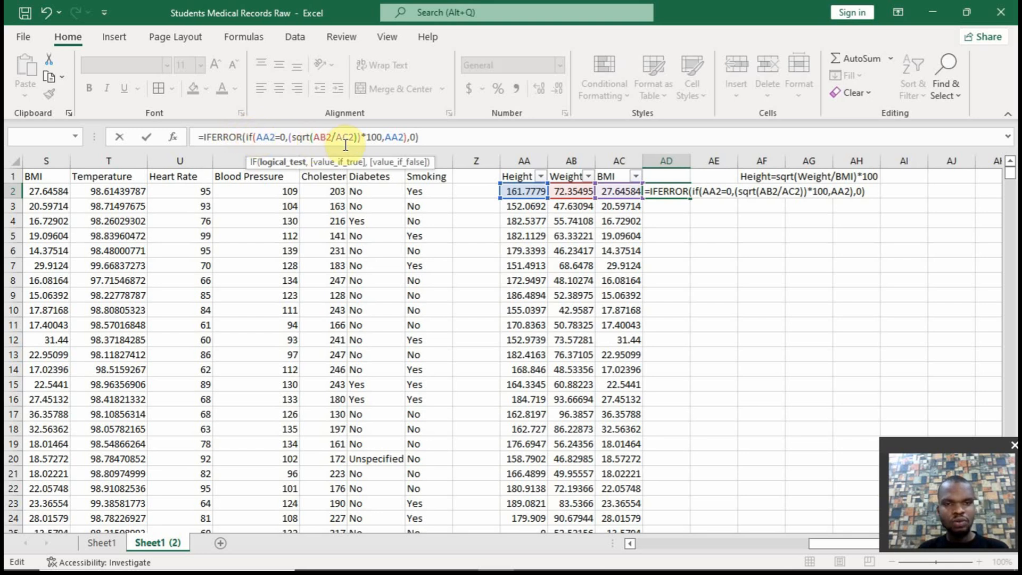
{"action": "left_click", "coordinate": [406, 137]}
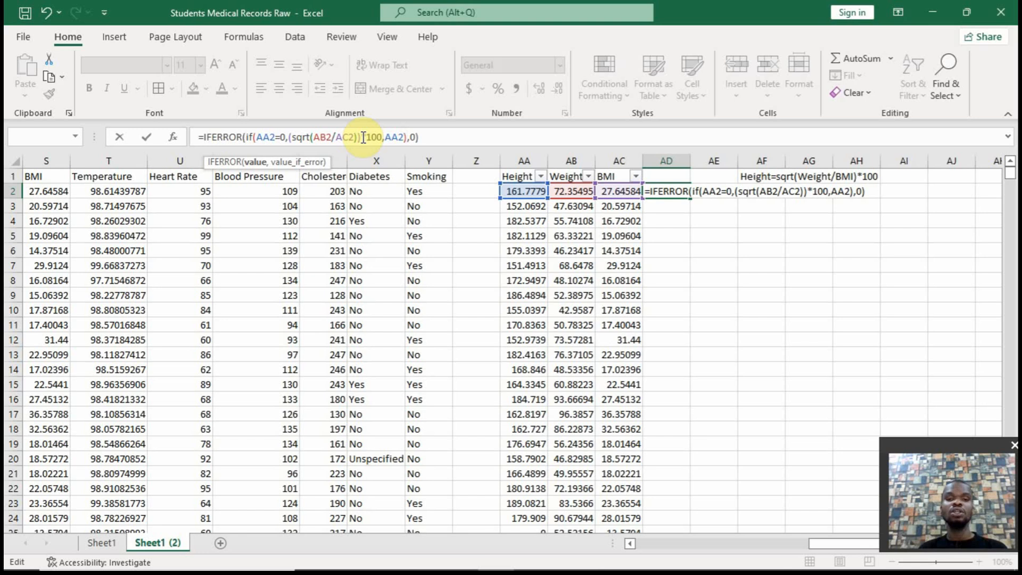
{"action": "key", "text": "Return"}
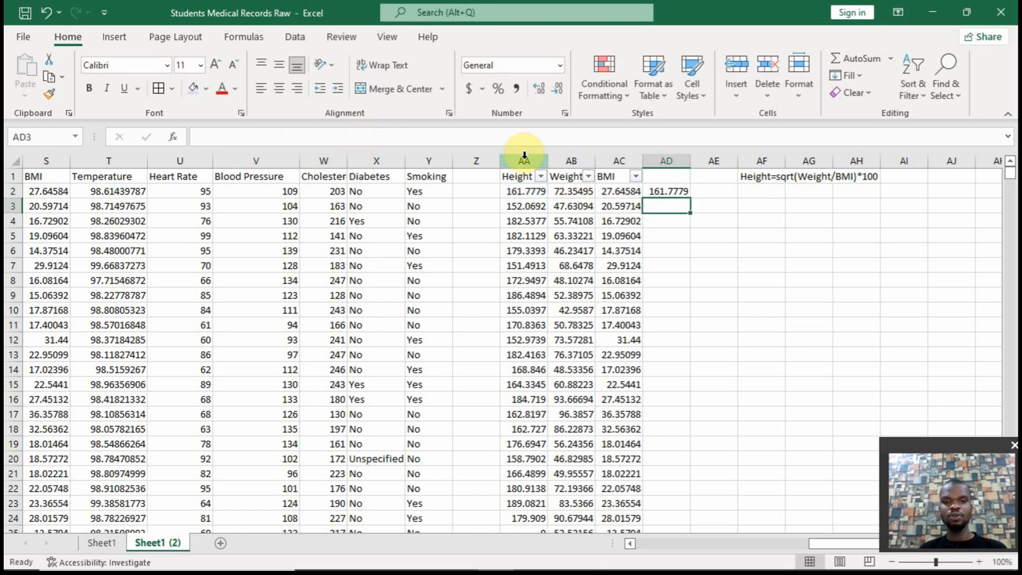
Copy the height expression from the AD2 formula and enter it alone in AE2 as =(SQRT(AB2/AC2))*100 for a check
{"action": "left_click", "coordinate": [659, 192]}
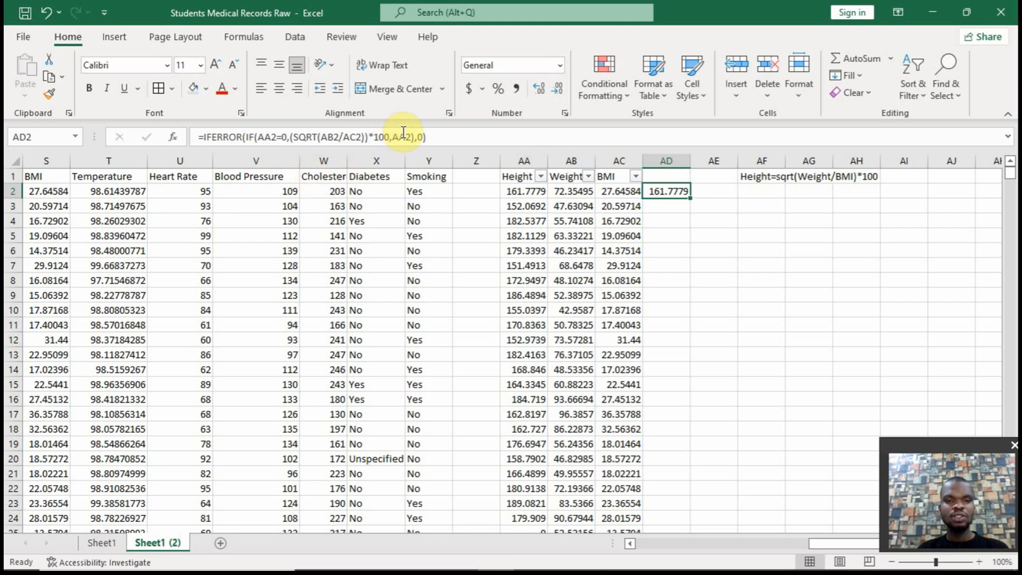
{"action": "left_click_drag", "start_coordinate": [390, 136], "coordinate": [291, 135]}
{"action": "key", "text": "ctrl+c"}
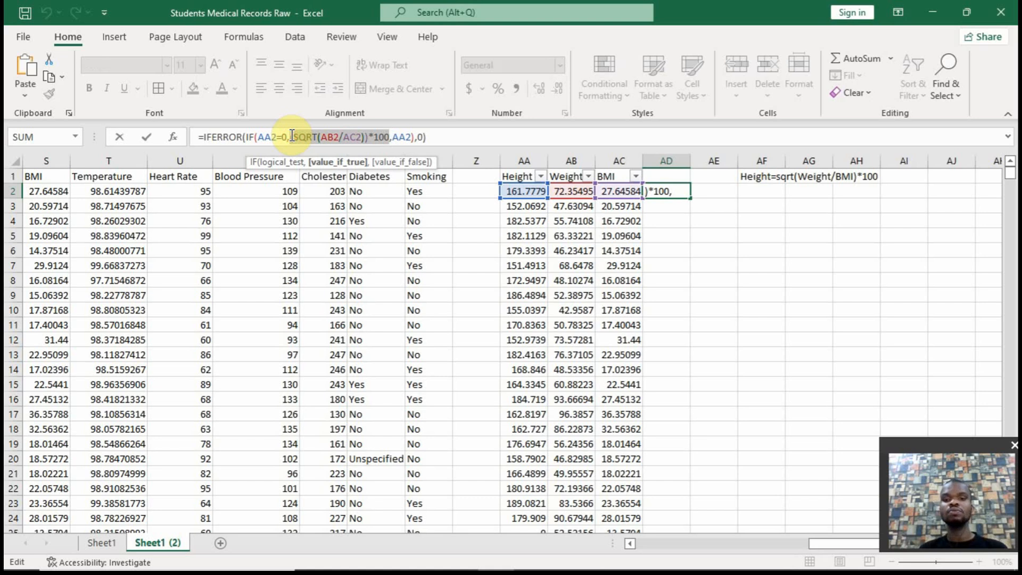
{"action": "key", "text": "Escape"}
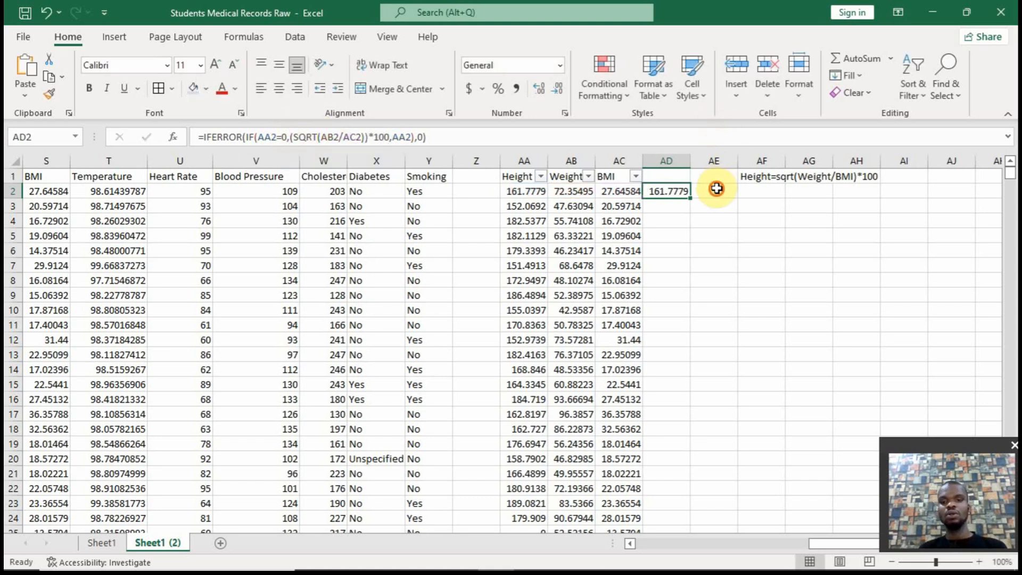
{"action": "left_click", "coordinate": [716, 189]}
{"action": "type", "text": "="}
{"action": "key", "text": "ctrl+v"}
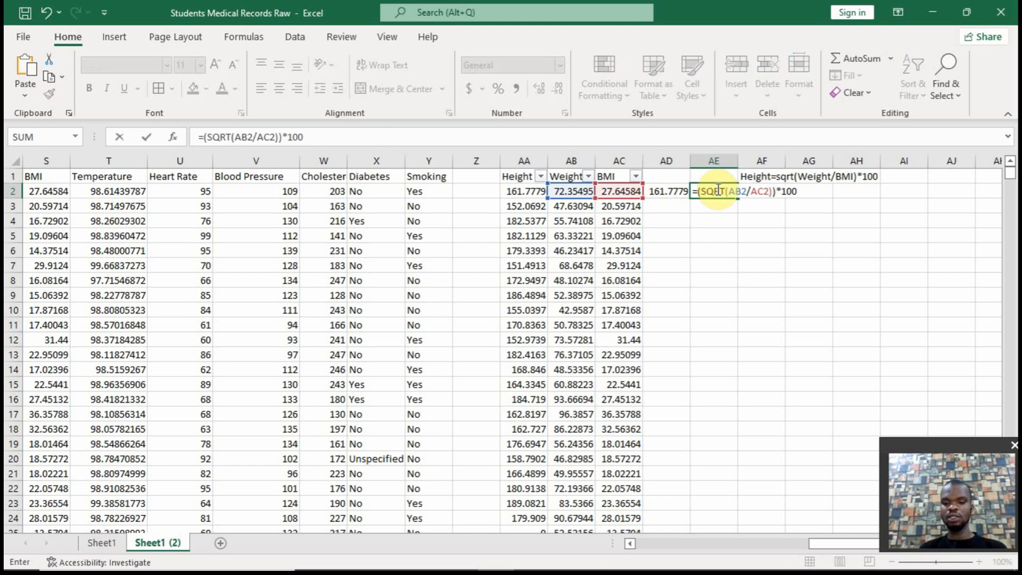
{"action": "key", "text": "Return"}
Fill the AD2 formula down the column and copy the results as values only over the Height column AA
{"action": "left_click", "coordinate": [677, 192]}
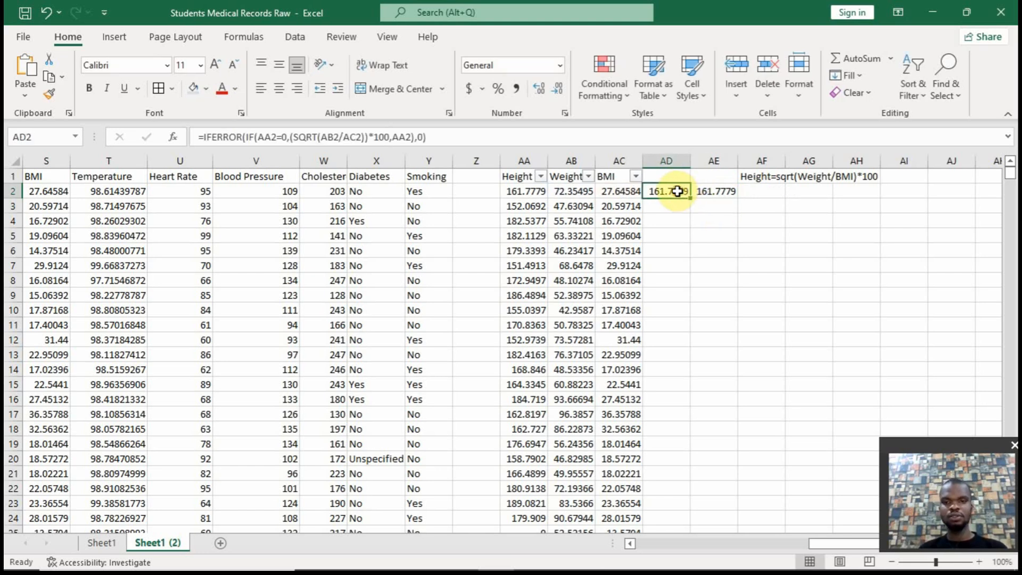
{"action": "double_click", "coordinate": [689, 198]}
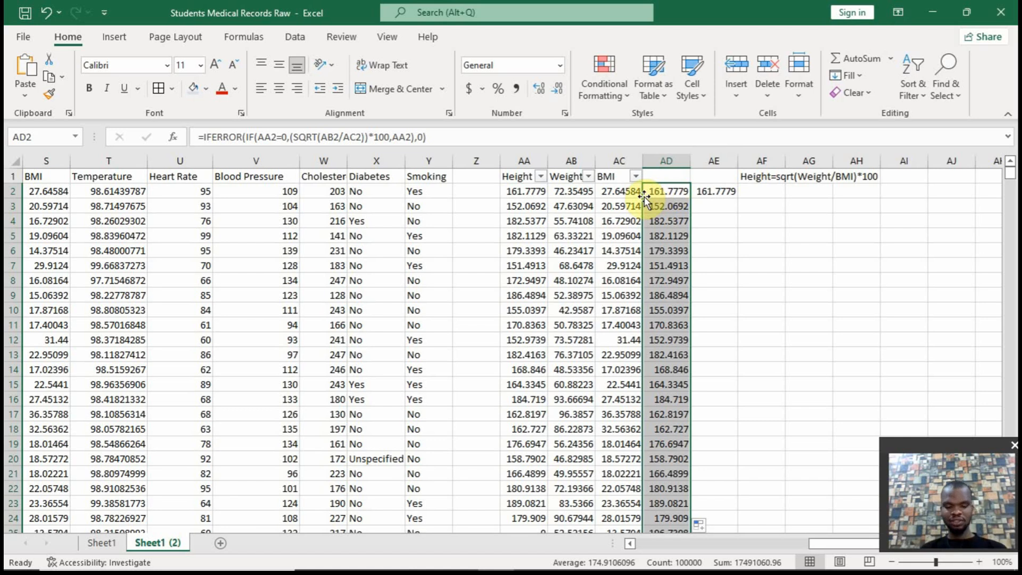
{"action": "left_click_drag", "start_coordinate": [644, 196], "coordinate": [531, 195]}
{"action": "left_click", "coordinate": [590, 247]}
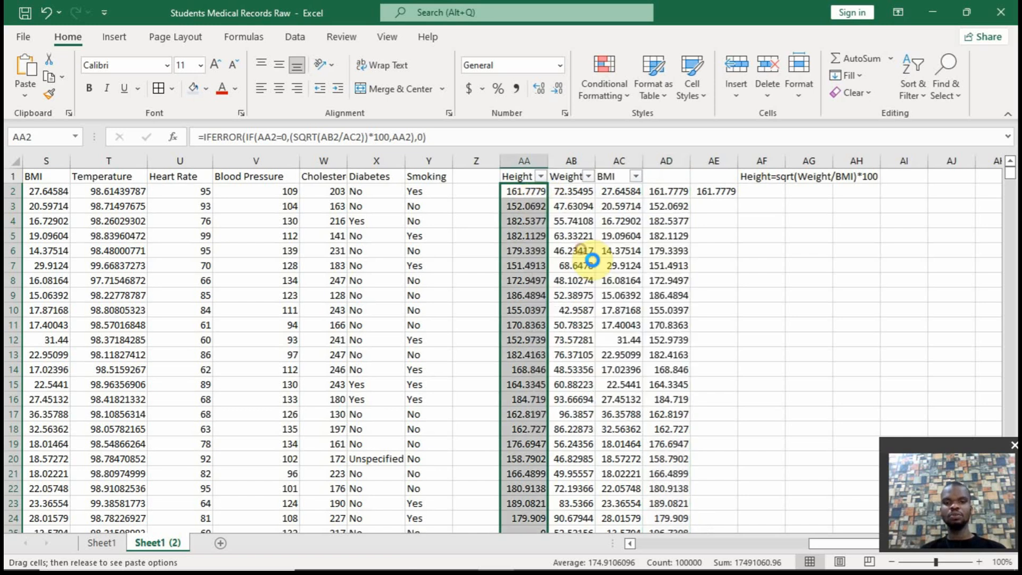
Clear the contents of helper columns AD and AE
{"action": "left_click_drag", "start_coordinate": [673, 160], "coordinate": [708, 163]}
{"action": "right_click", "coordinate": [708, 162]}
{"action": "left_click", "coordinate": [748, 326]}
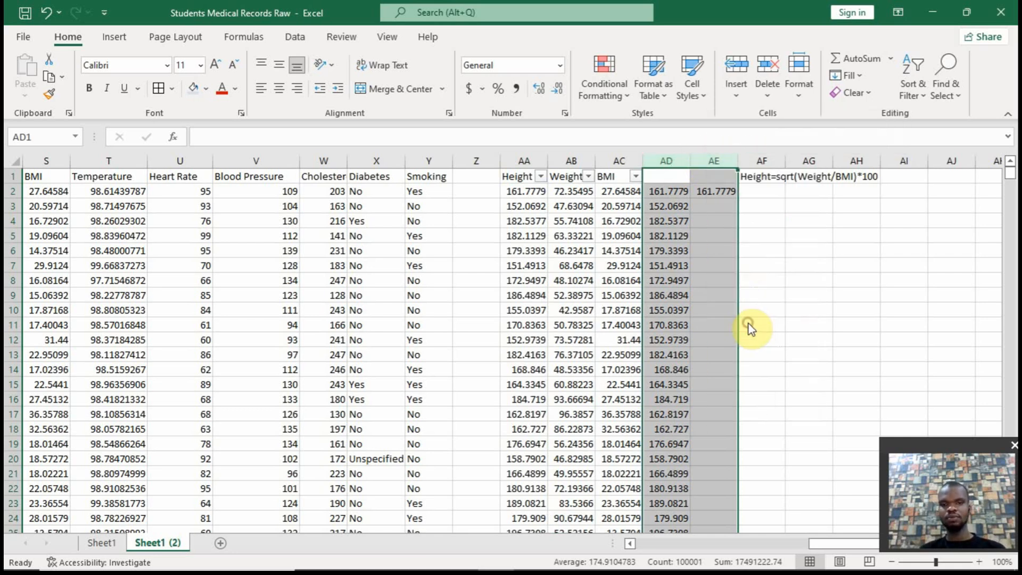
Check the Height column's filter value list for zero entries, leaving the column unfiltered
{"action": "left_click", "coordinate": [636, 236]}
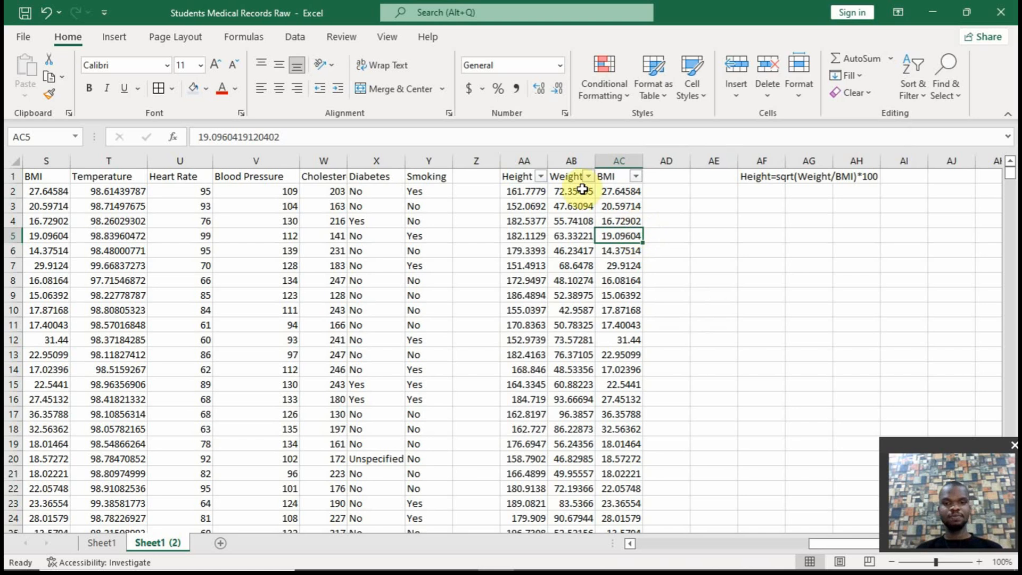
{"action": "left_click", "coordinate": [541, 177]}
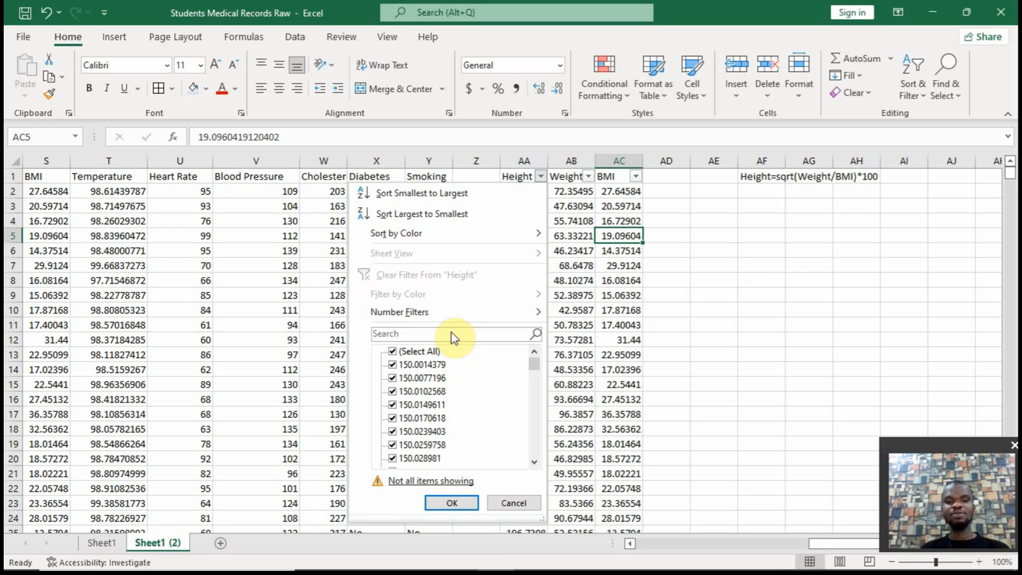
{"action": "left_click_drag", "start_coordinate": [539, 367], "coordinate": [541, 338]}
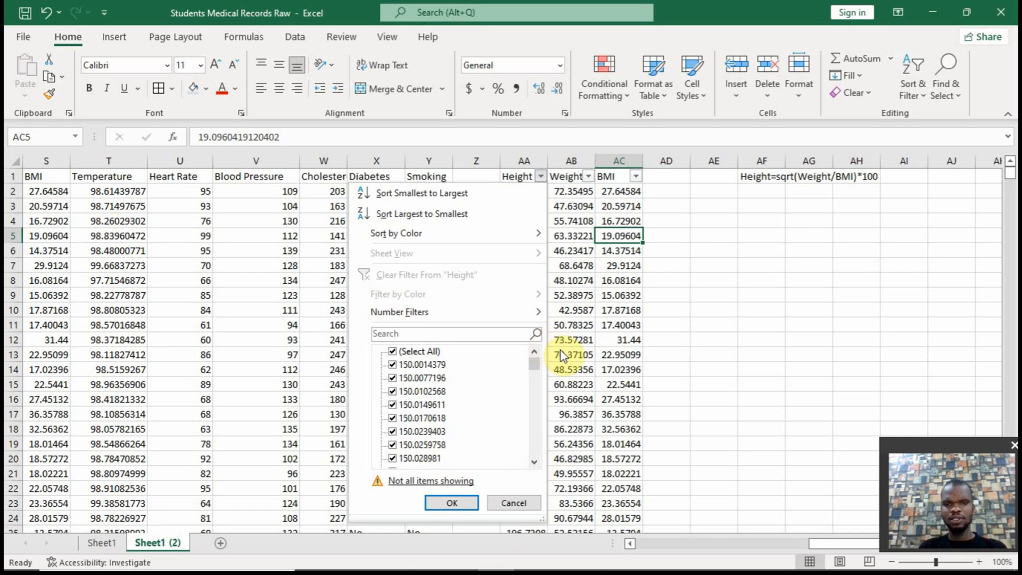
{"action": "left_click", "coordinate": [616, 288]}
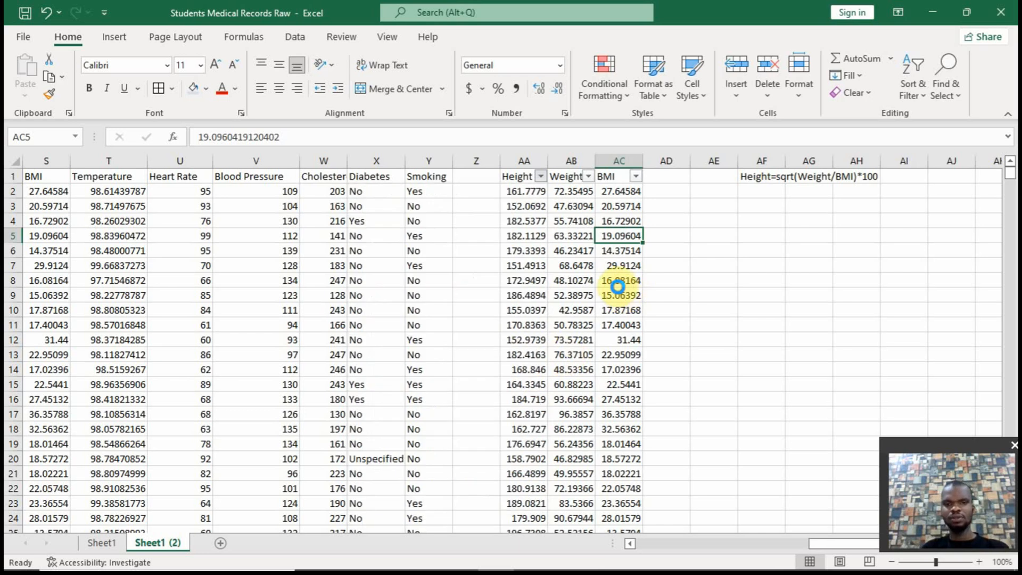
Filter the Weight column to show only the 0 values, and restore all rows after viewing them
{"action": "left_click", "coordinate": [588, 177]}
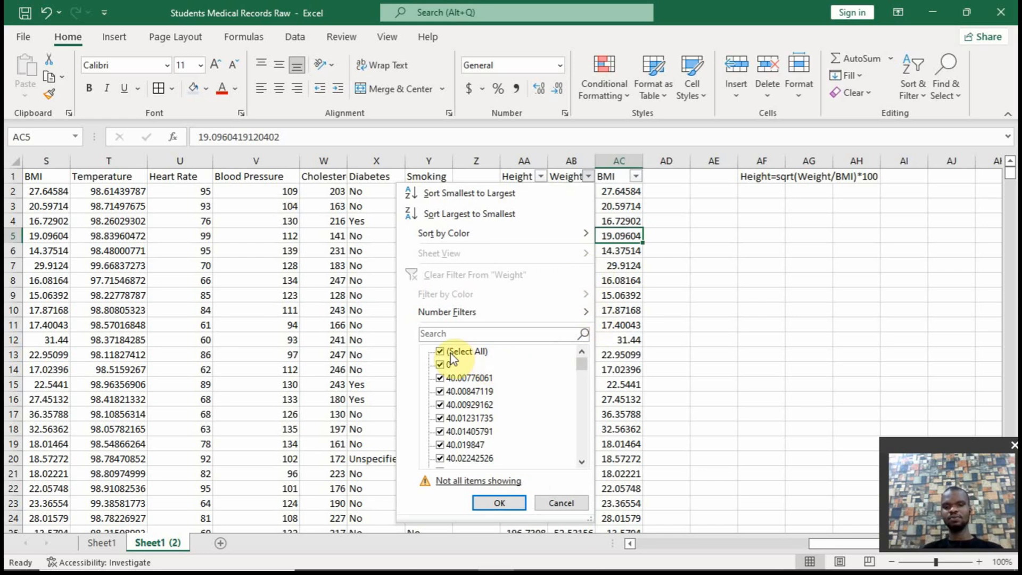
{"action": "left_click", "coordinate": [442, 350]}
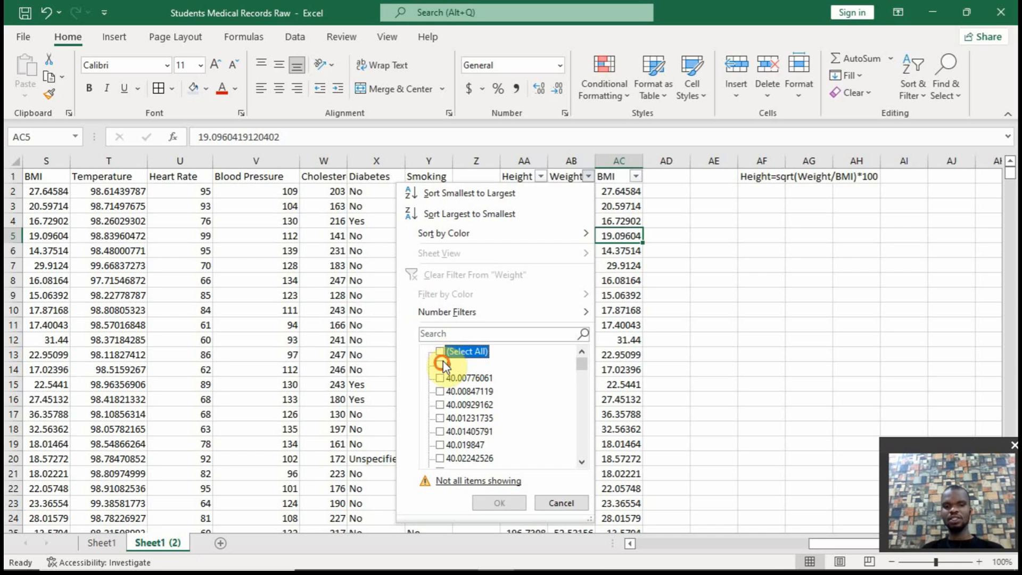
{"action": "left_click", "coordinate": [441, 364]}
{"action": "left_click", "coordinate": [499, 503]}
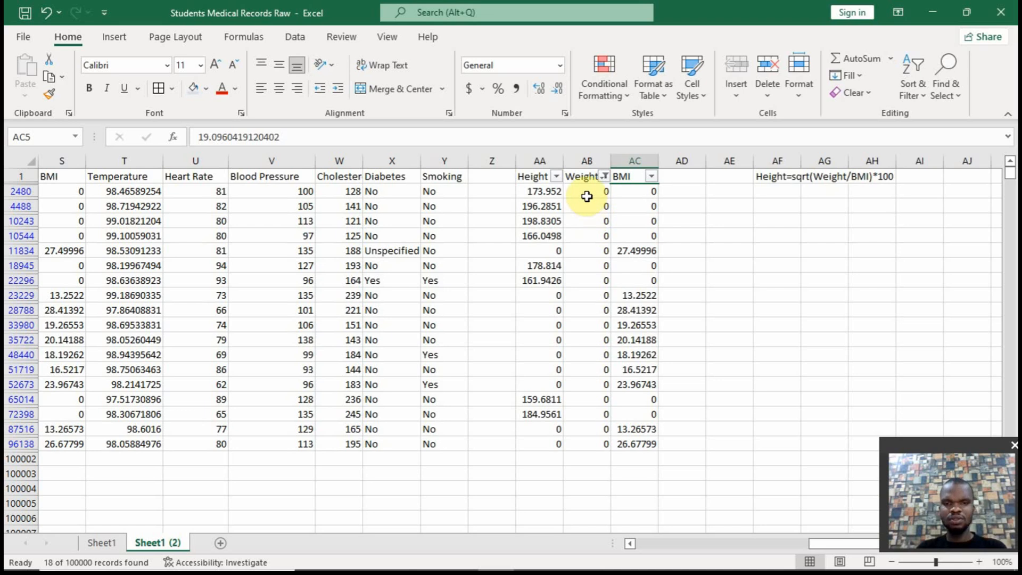
{"action": "left_click", "coordinate": [604, 176]}
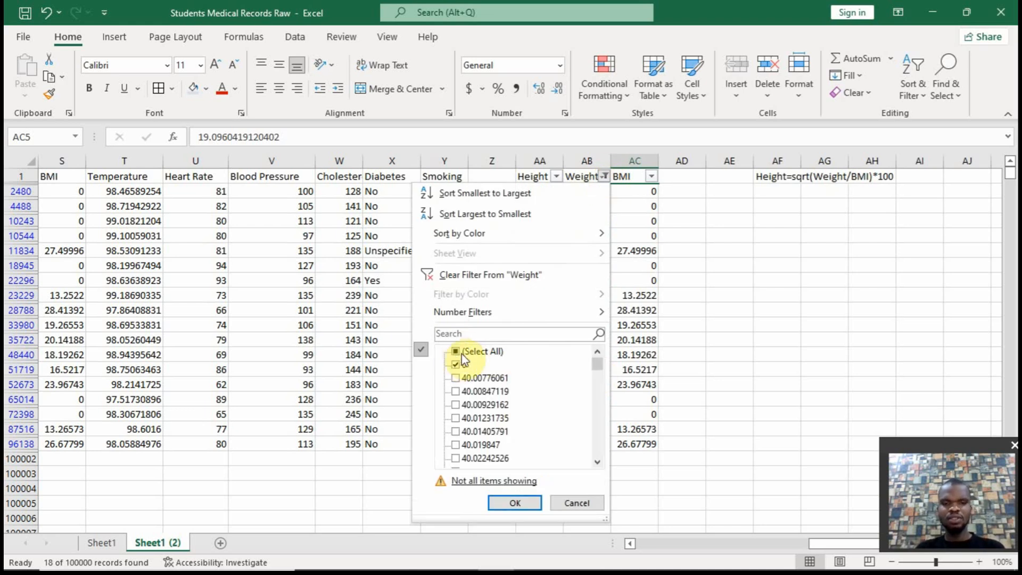
{"action": "left_click", "coordinate": [456, 351]}
{"action": "left_click", "coordinate": [515, 503]}
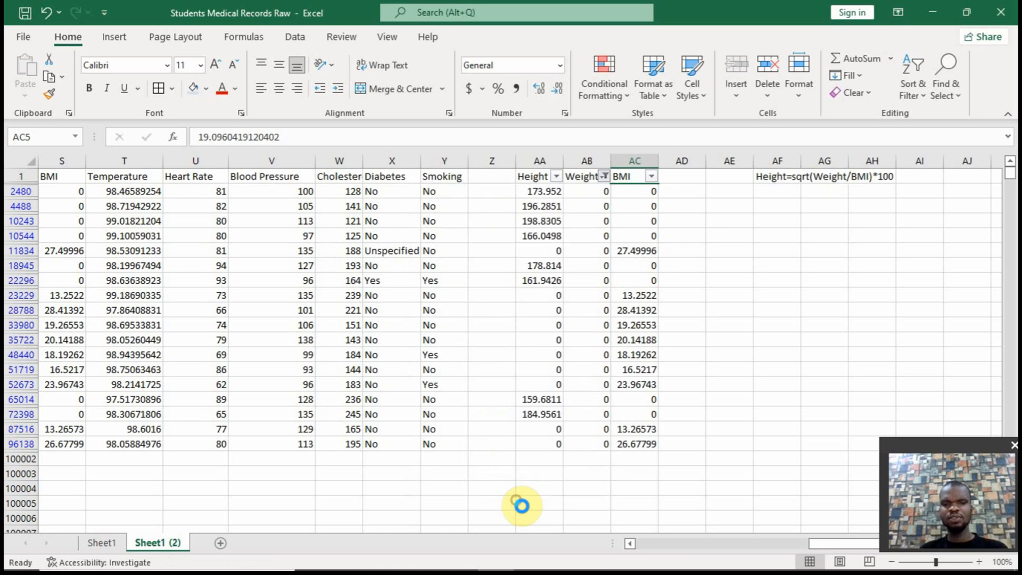
Open the Height column's filter list and read the explanation of why not all items are showing
{"action": "left_click", "coordinate": [543, 185]}
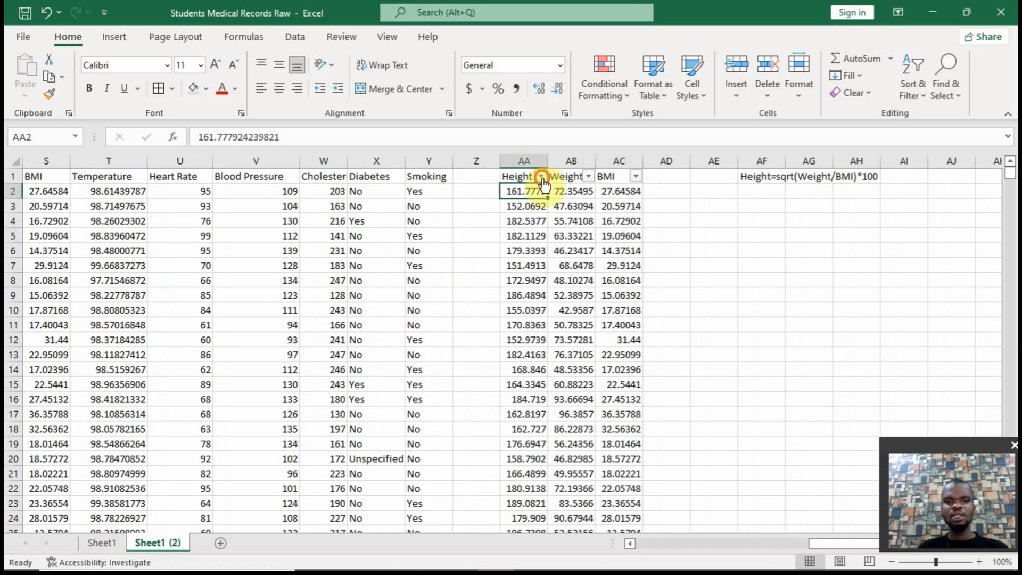
{"action": "left_click", "coordinate": [540, 176]}
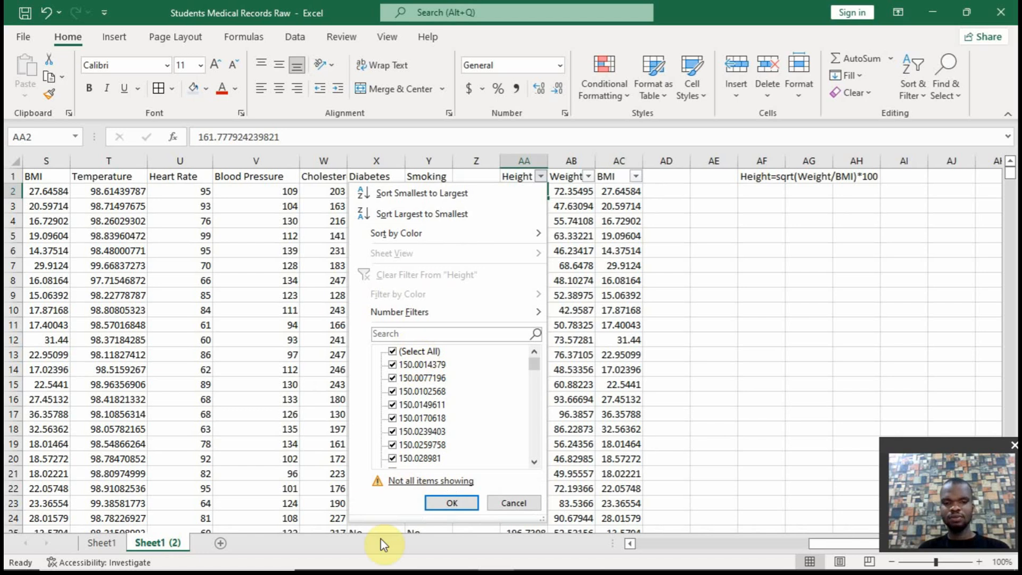
{"action": "left_click", "coordinate": [407, 481]}
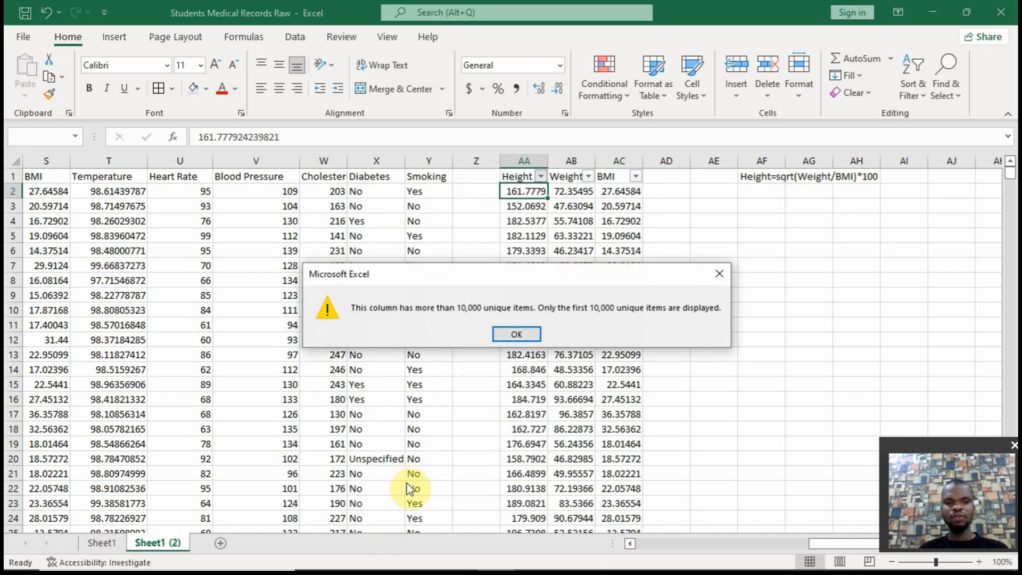
{"action": "left_click", "coordinate": [518, 335]}
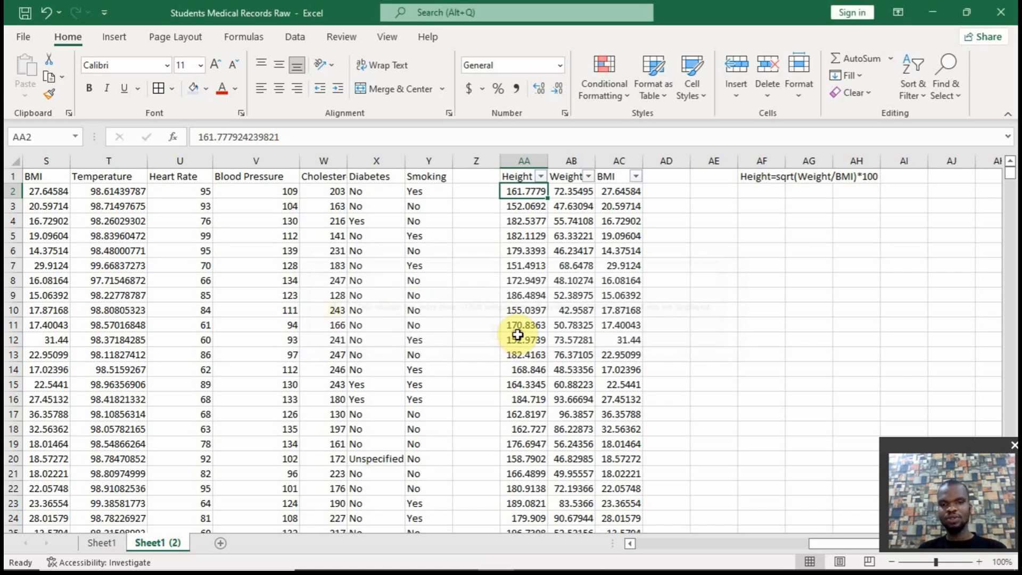
Apply a number filter to the Height column for rows that equal 0, and clear it after viewing them
{"action": "left_click", "coordinate": [539, 176]}
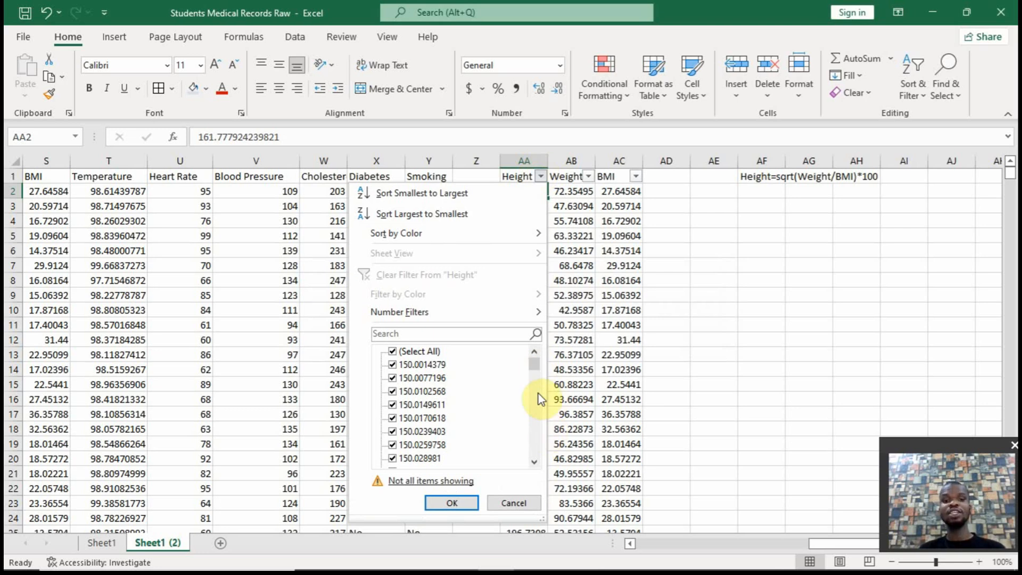
{"action": "left_click", "coordinate": [476, 334]}
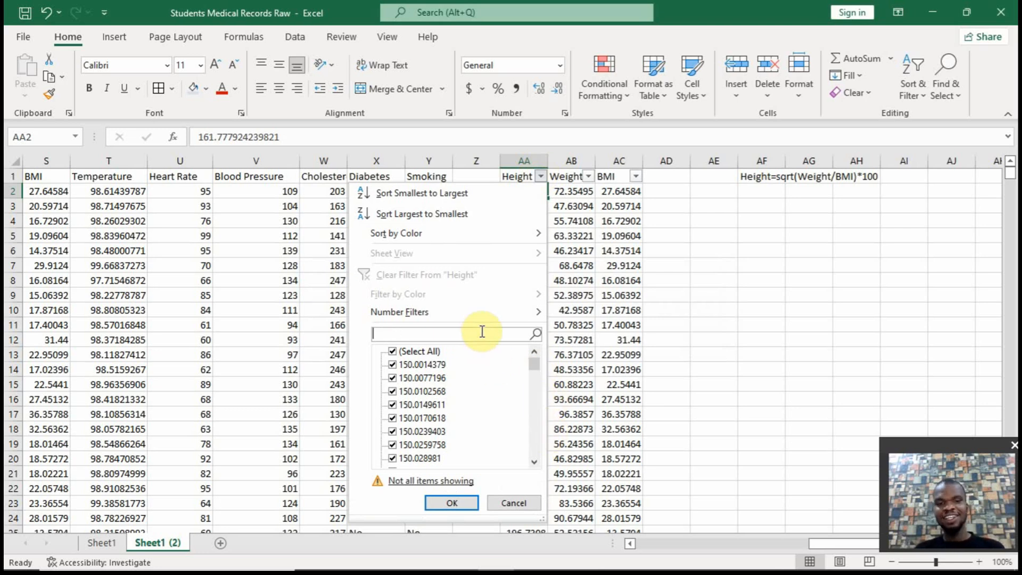
{"action": "mouse_move", "coordinate": [498, 314]}
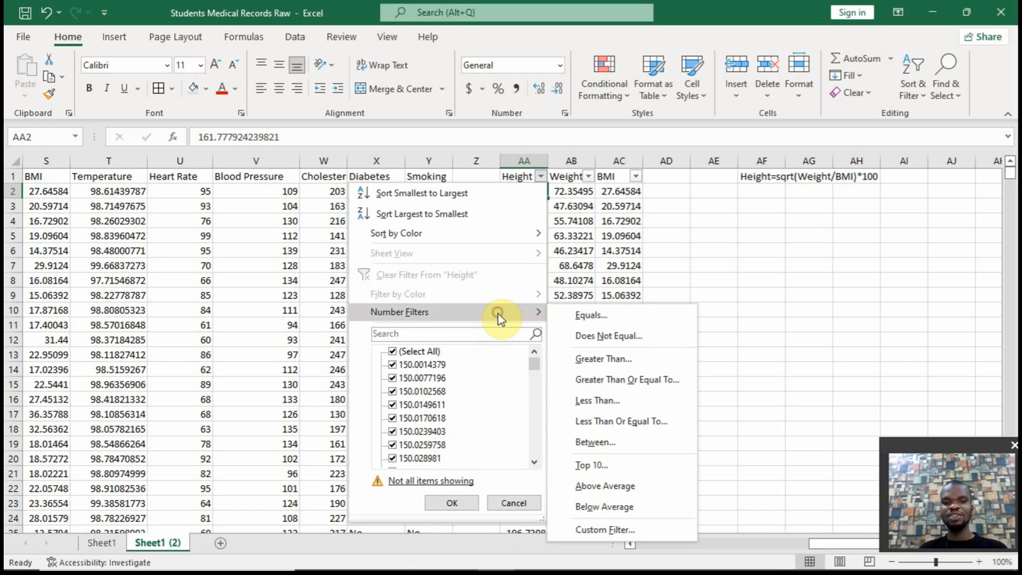
{"action": "left_click", "coordinate": [580, 319]}
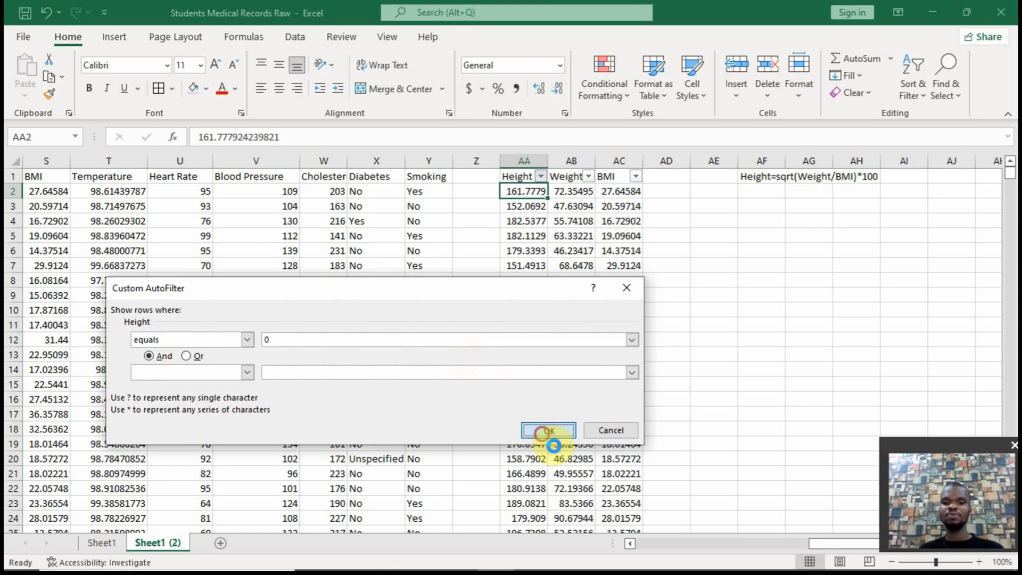
{"action": "left_click", "coordinate": [548, 429]}
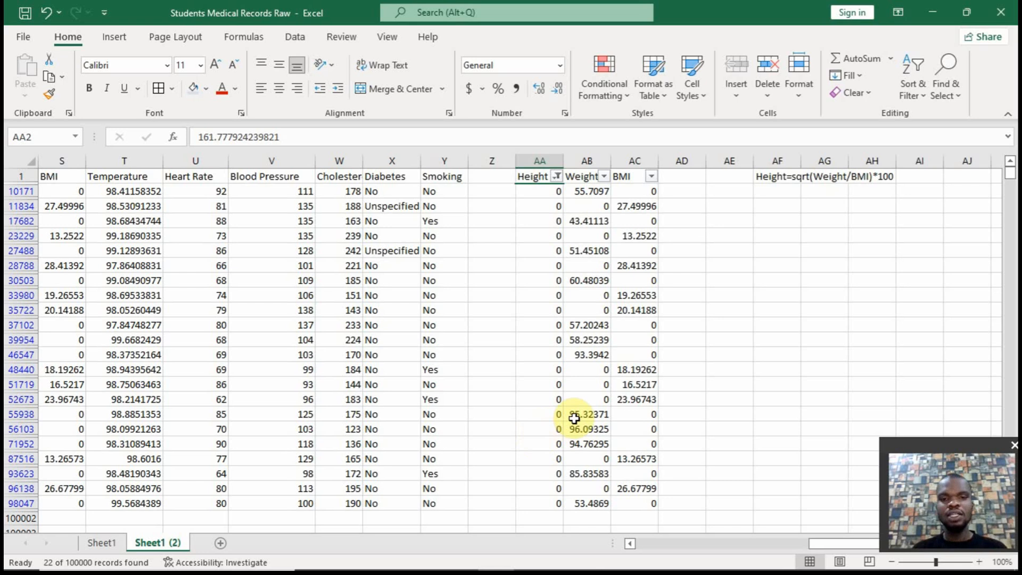
{"action": "left_click", "coordinate": [556, 177]}
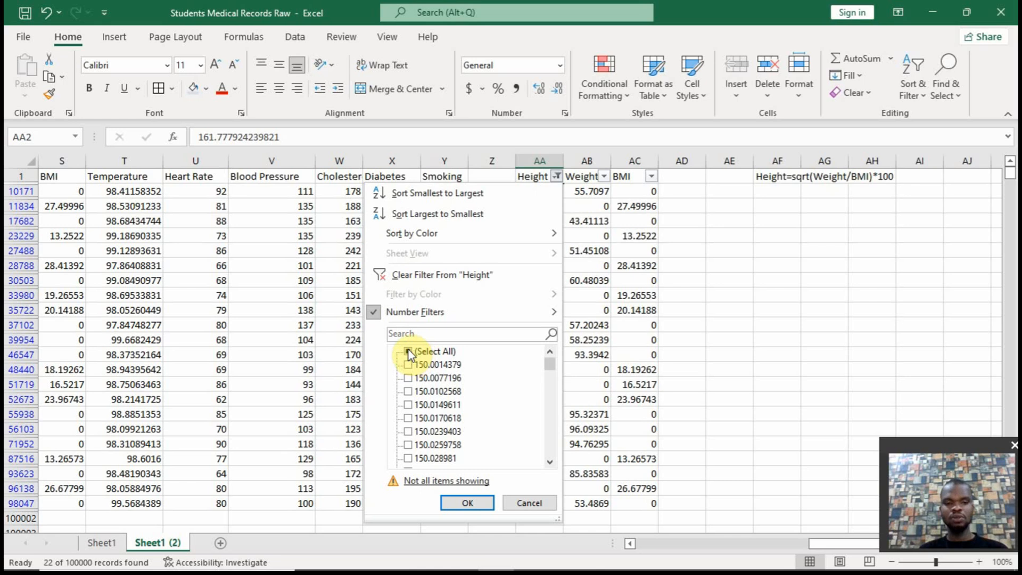
{"action": "left_click", "coordinate": [413, 351]}
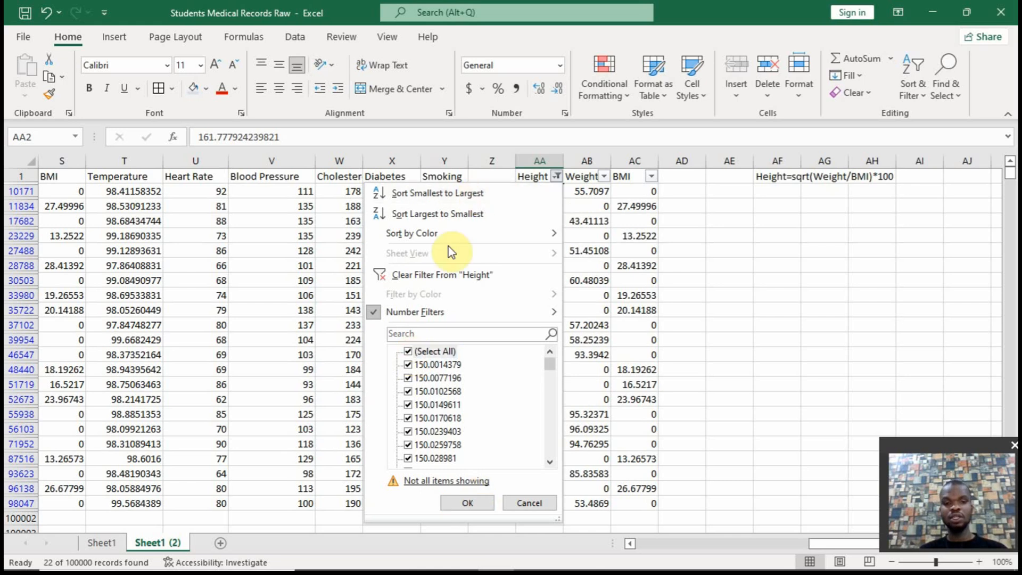
{"action": "left_click", "coordinate": [441, 272]}
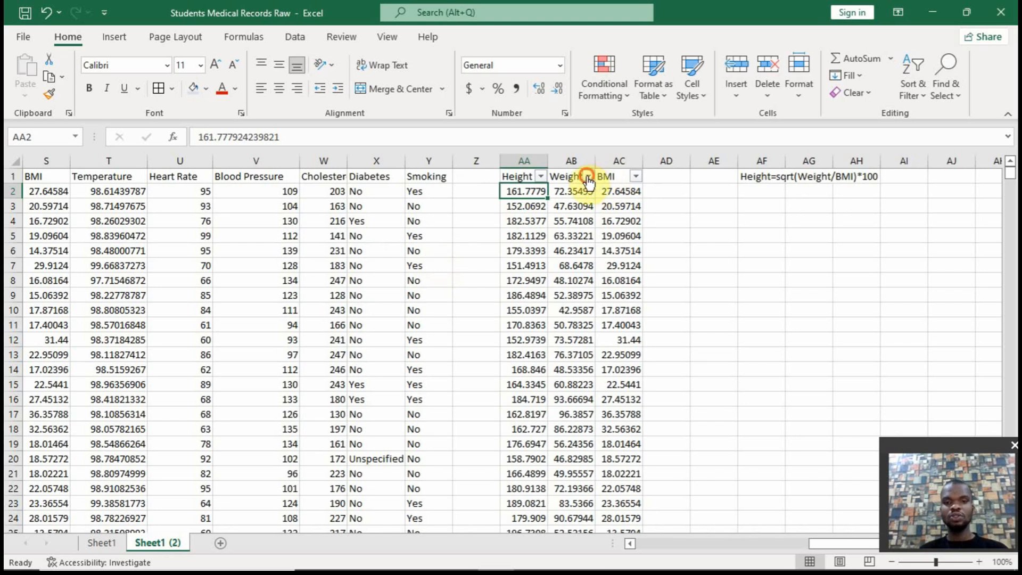
Show only the rows with 0 in the Weight column again, and clear the Weight filter
{"action": "left_click", "coordinate": [587, 176]}
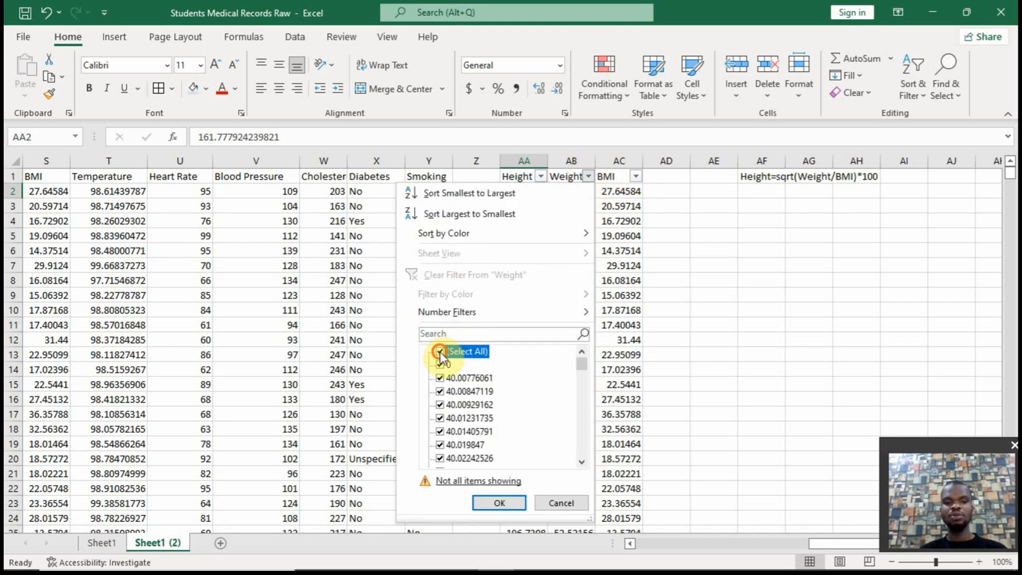
{"action": "left_click", "coordinate": [440, 351]}
{"action": "left_click", "coordinate": [440, 364]}
{"action": "left_click", "coordinate": [494, 501]}
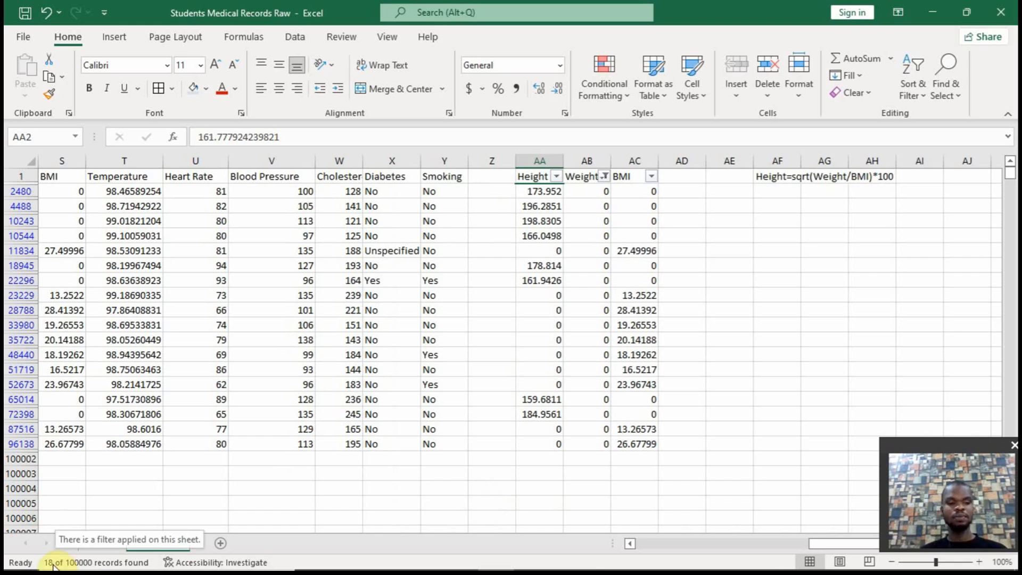
{"action": "left_click", "coordinate": [604, 177]}
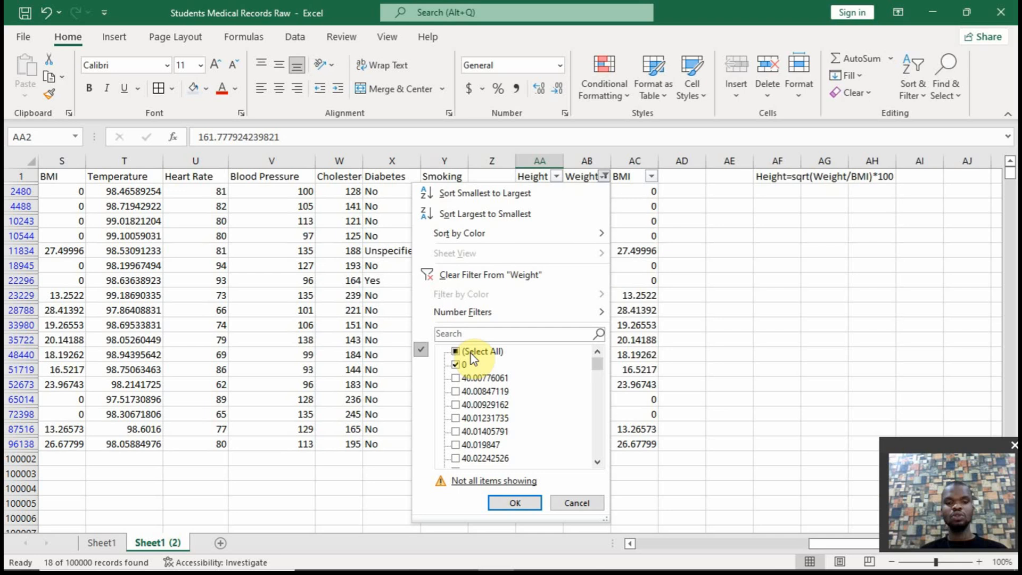
{"action": "left_click", "coordinate": [475, 278]}
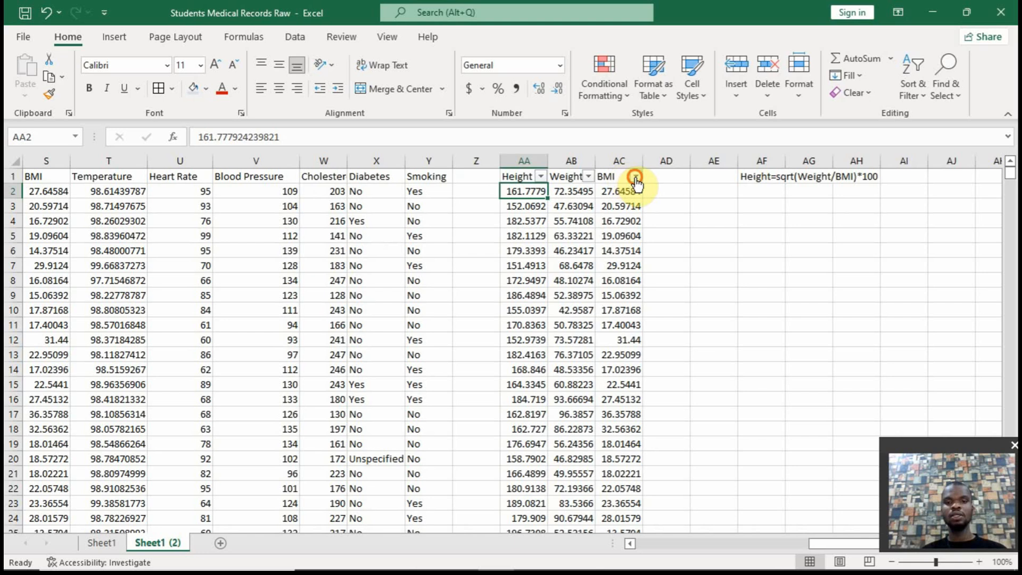
Filter the BMI column in AC to only the 0 values, and clear the BMI filter after viewing the rows
{"action": "left_click", "coordinate": [635, 176]}
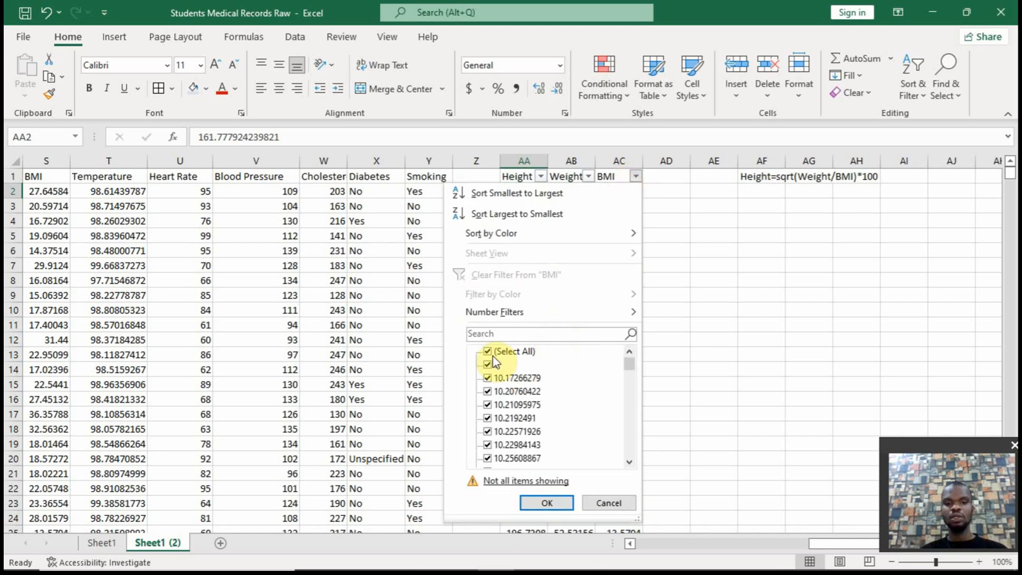
{"action": "left_click", "coordinate": [498, 352]}
{"action": "left_click", "coordinate": [491, 368]}
{"action": "left_click", "coordinate": [546, 502]}
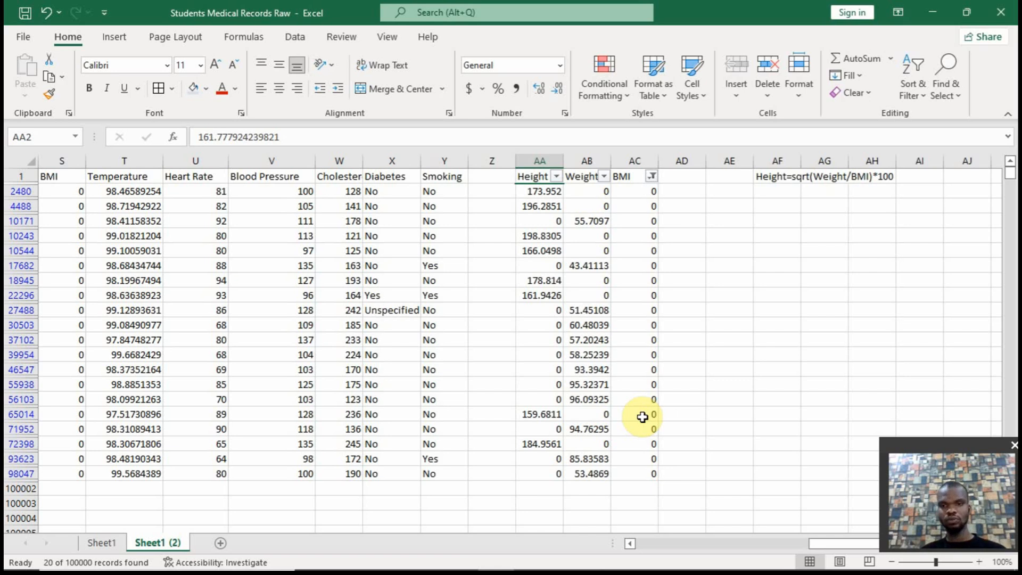
{"action": "left_click", "coordinate": [652, 177]}
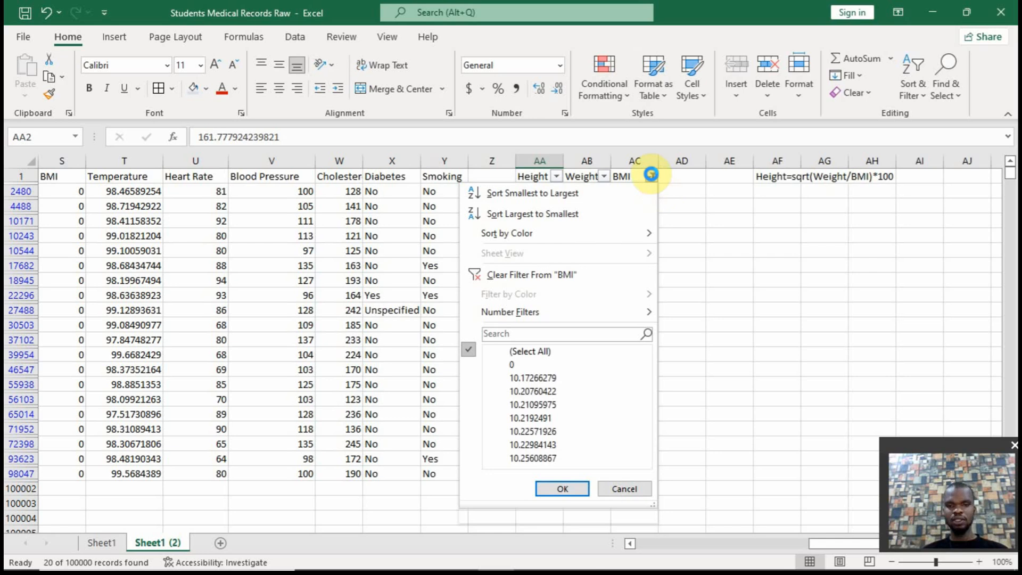
{"action": "left_click", "coordinate": [509, 277]}
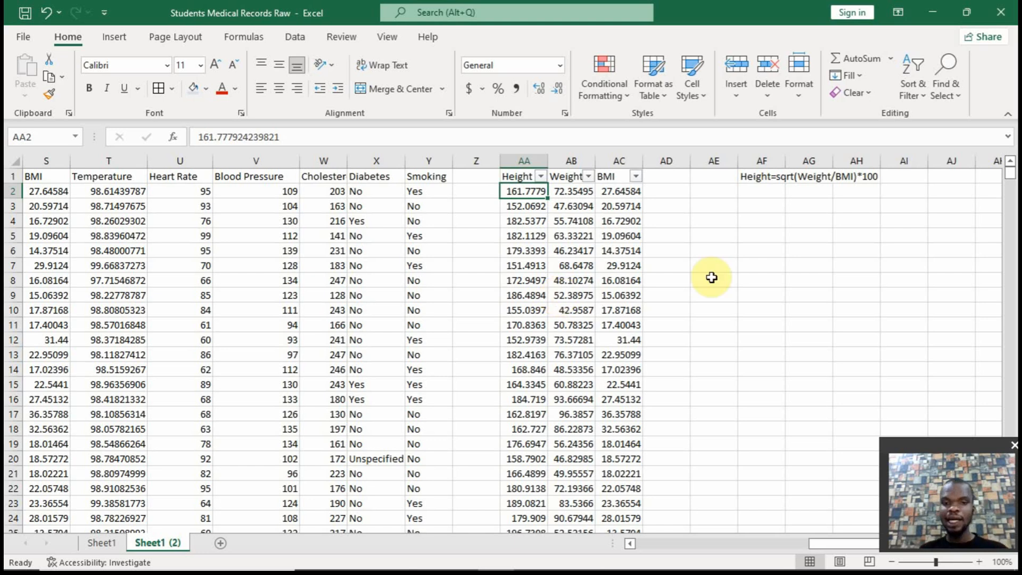
Calculate the average of the non-zero heights in AE2 with =AVERAGEIF(AA2:AA100001,"<>0")
{"action": "left_click", "coordinate": [713, 190]}
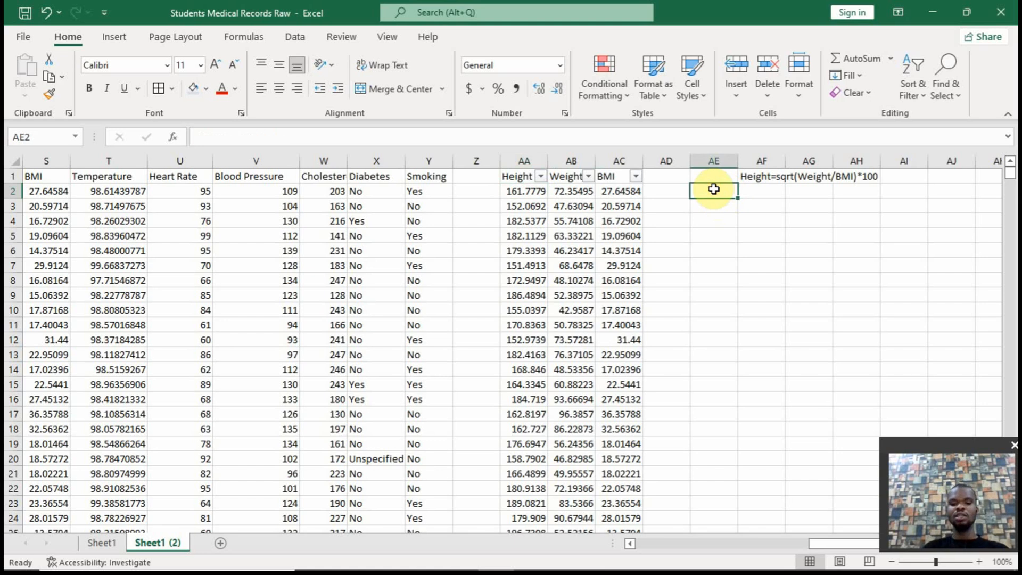
{"action": "type", "text": "="}
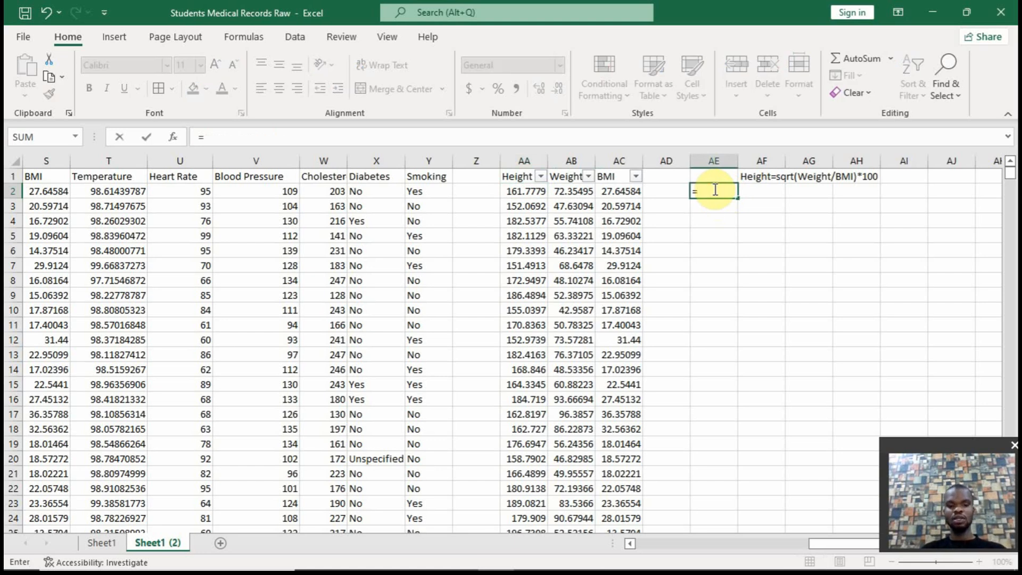
{"action": "type", "text": "average"}
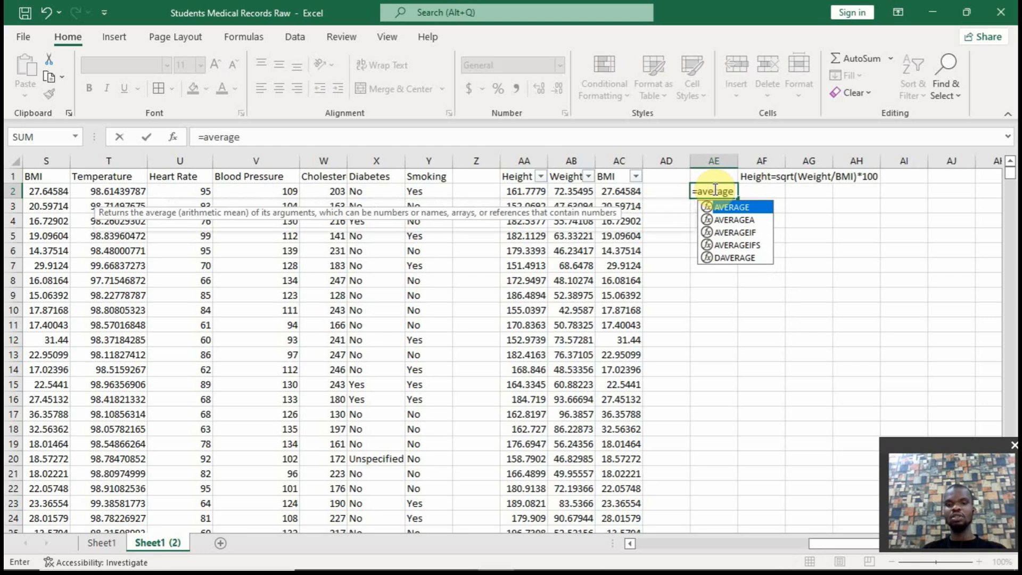
{"action": "key", "text": "Down"}
{"action": "key", "text": "Down"}
{"action": "key", "text": "Tab"}
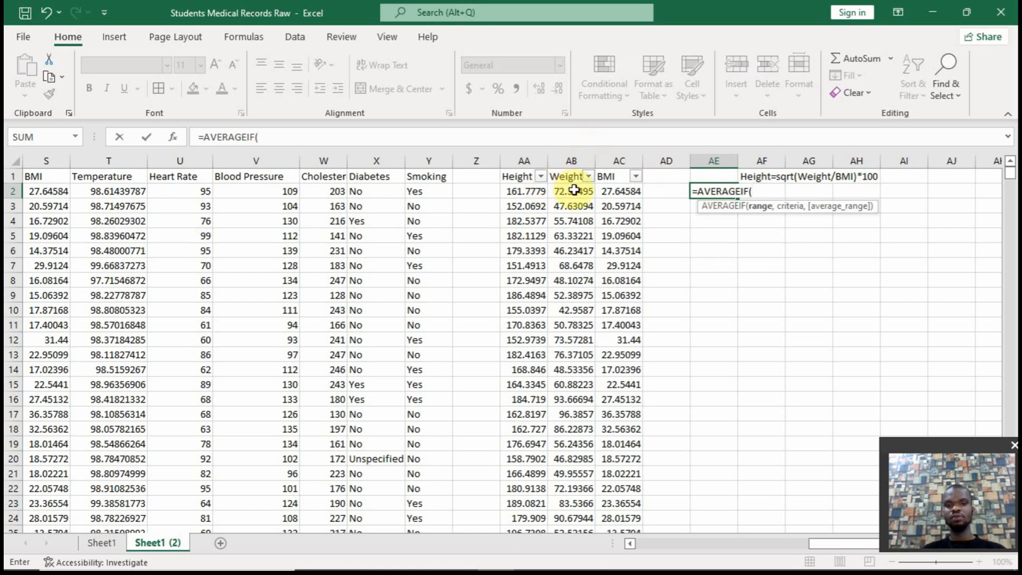
{"action": "left_click", "coordinate": [534, 191]}
{"action": "key", "text": "ctrl+shift+Down"}
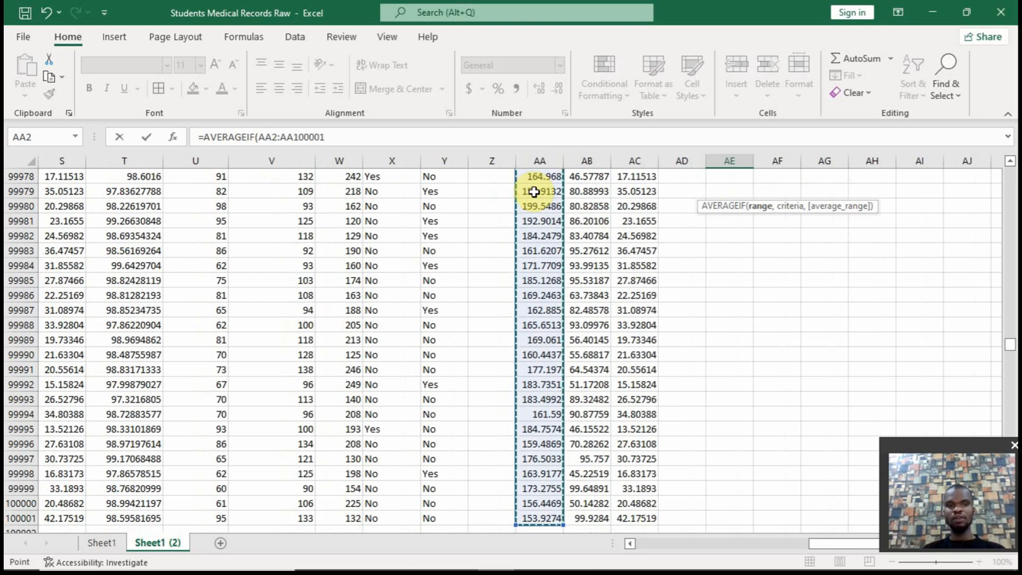
{"action": "type", "text": ",\"<>0"}
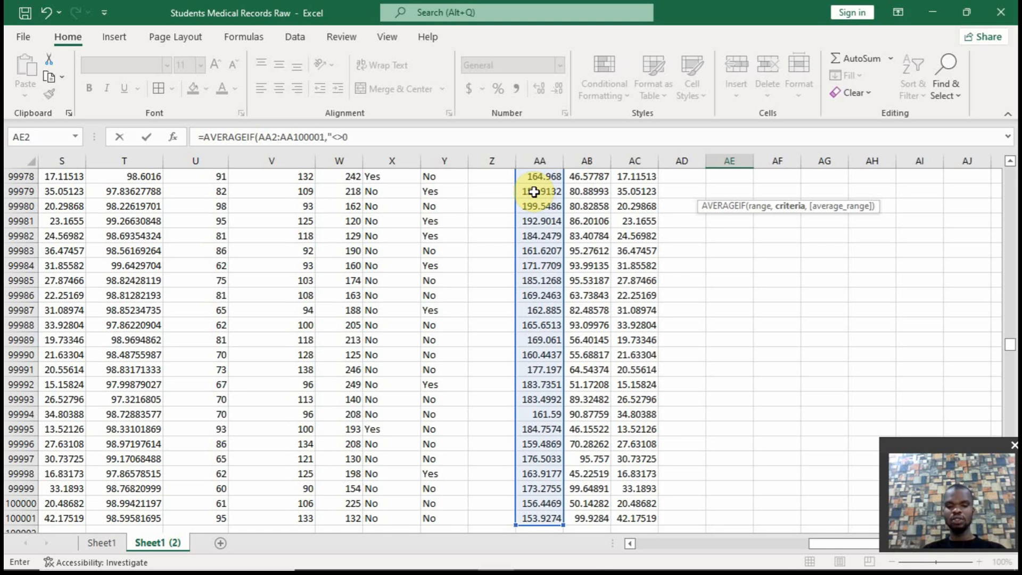
{"action": "type", "text": "\""}
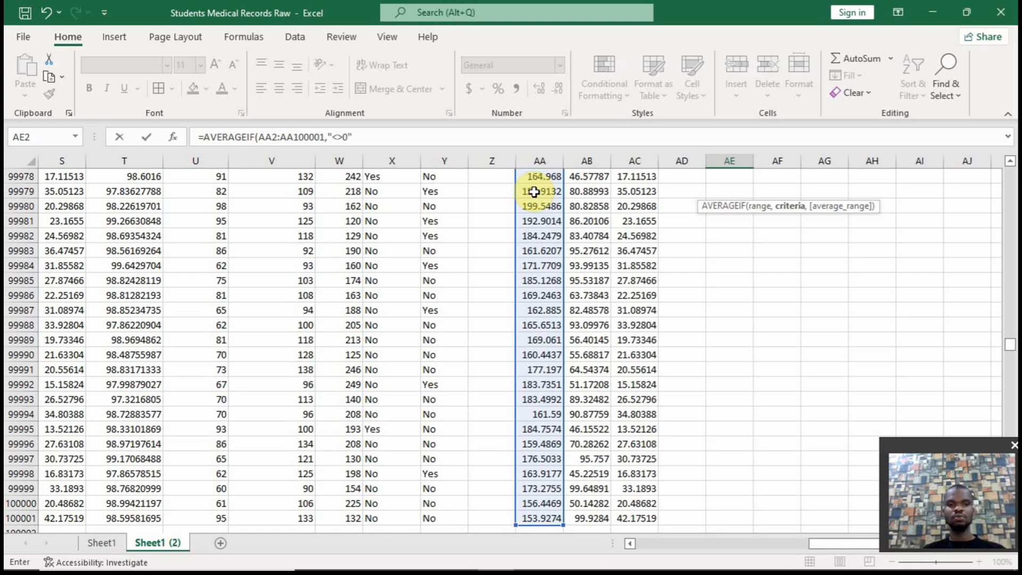
{"action": "type", "text": ")"}
{"action": "key", "text": "Return"}
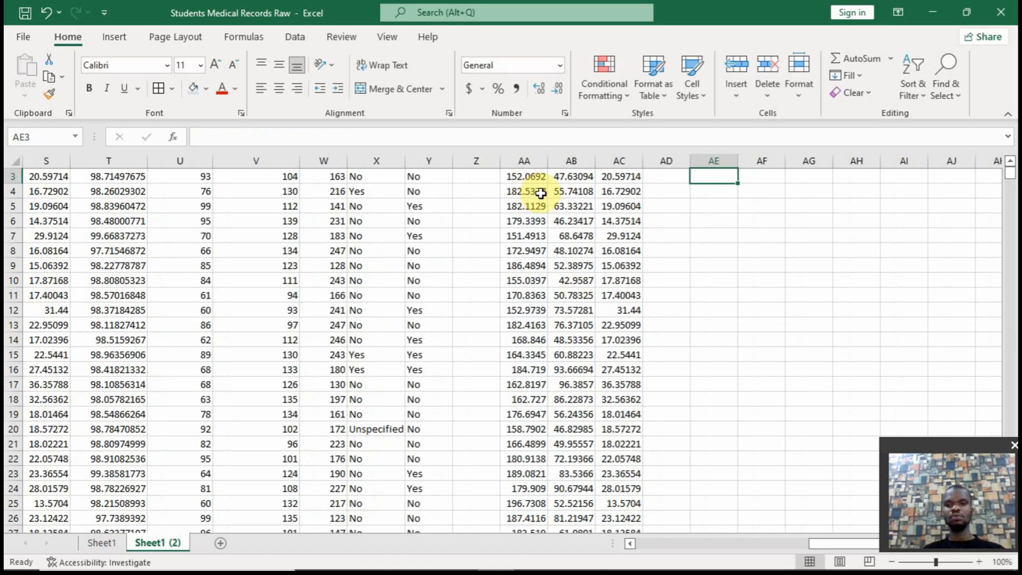
Extend the AE2 average formula one cell across to AF2 so it averages the non-zero weights
{"action": "key", "text": "Up"}
{"action": "scroll", "coordinate": [747, 176], "scroll_direction": "up", "scroll_amount": 1}
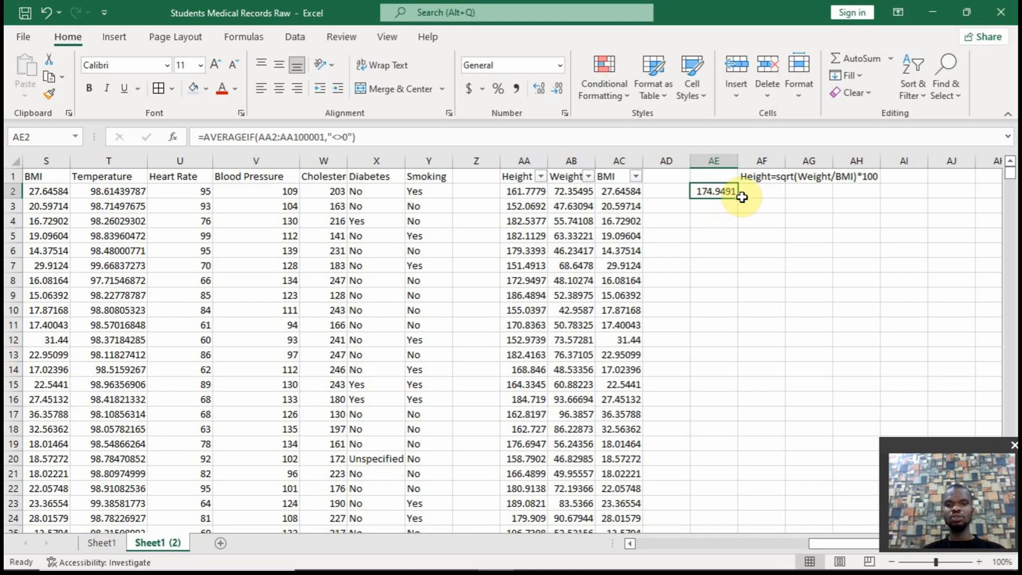
{"action": "left_click_drag", "start_coordinate": [738, 197], "coordinate": [772, 192]}
{"action": "left_click", "coordinate": [762, 192]}
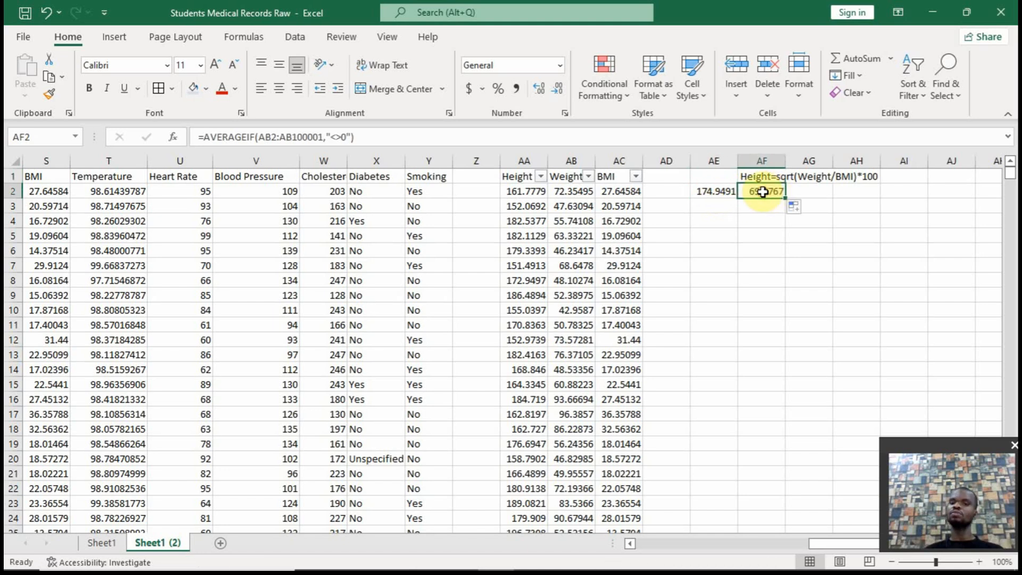
Enter =IF(AA2=0,$AE$2,AA2) in AD2 to replace zero heights with the average, and fill it down the column
{"action": "left_click", "coordinate": [671, 191]}
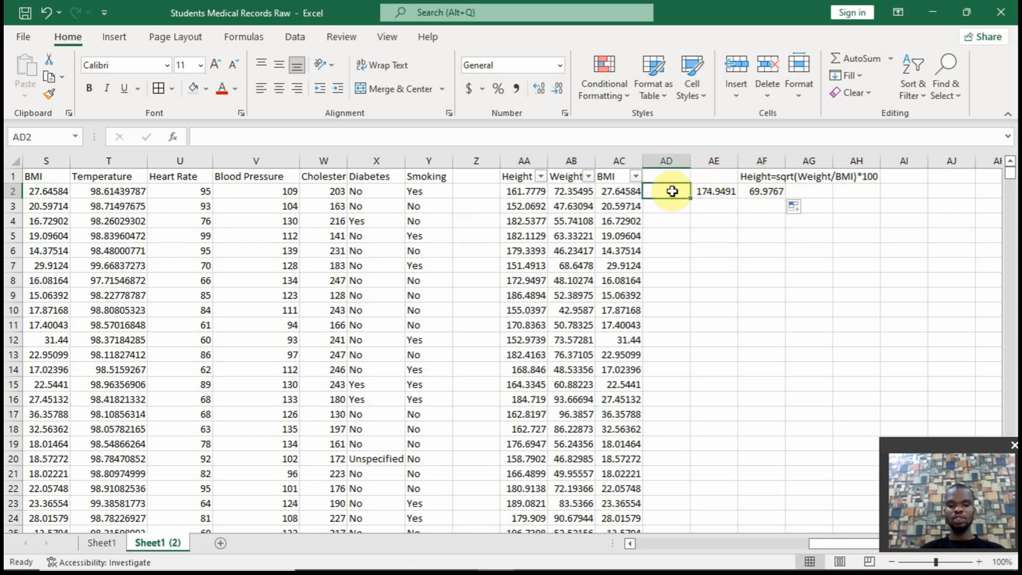
{"action": "type", "text": "=if("}
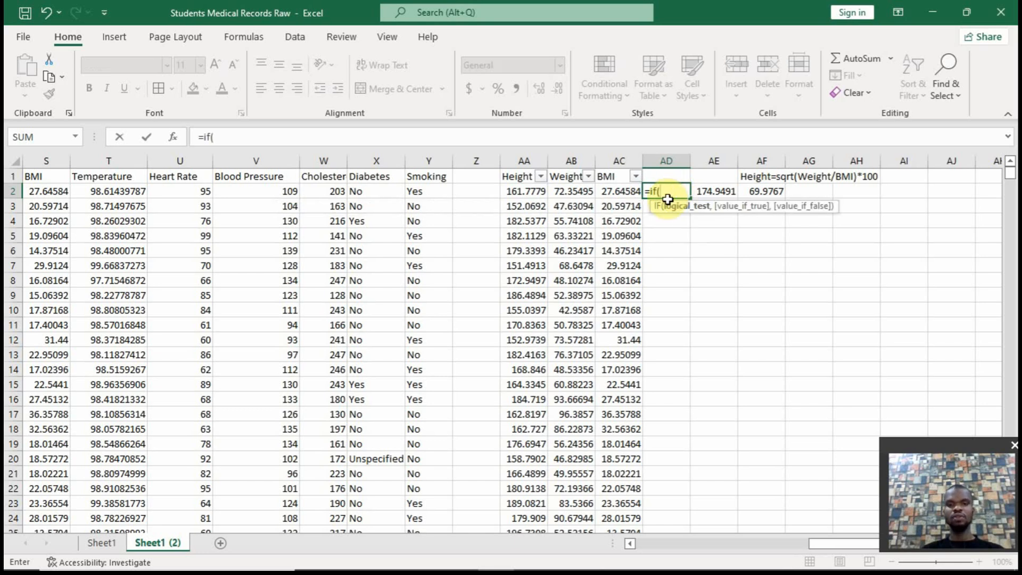
{"action": "left_click", "coordinate": [529, 192]}
{"action": "type", "text": "="}
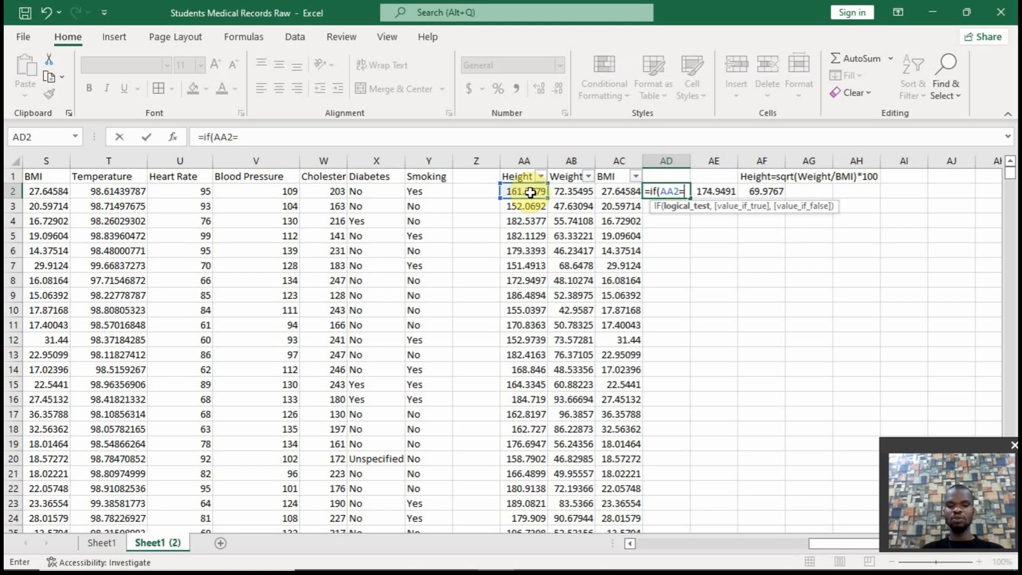
{"action": "type", "text": "0,"}
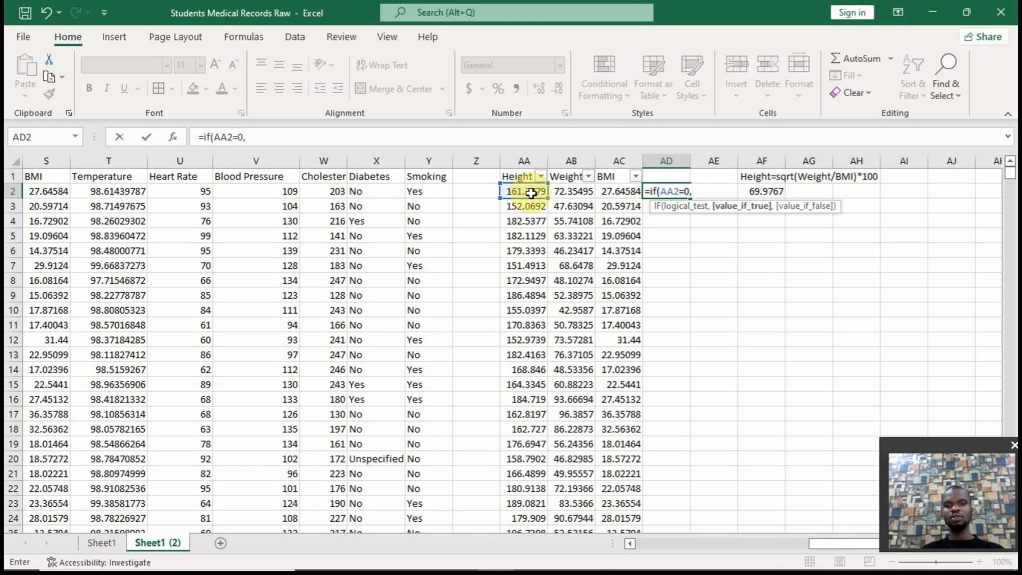
{"action": "key", "text": "Right"}
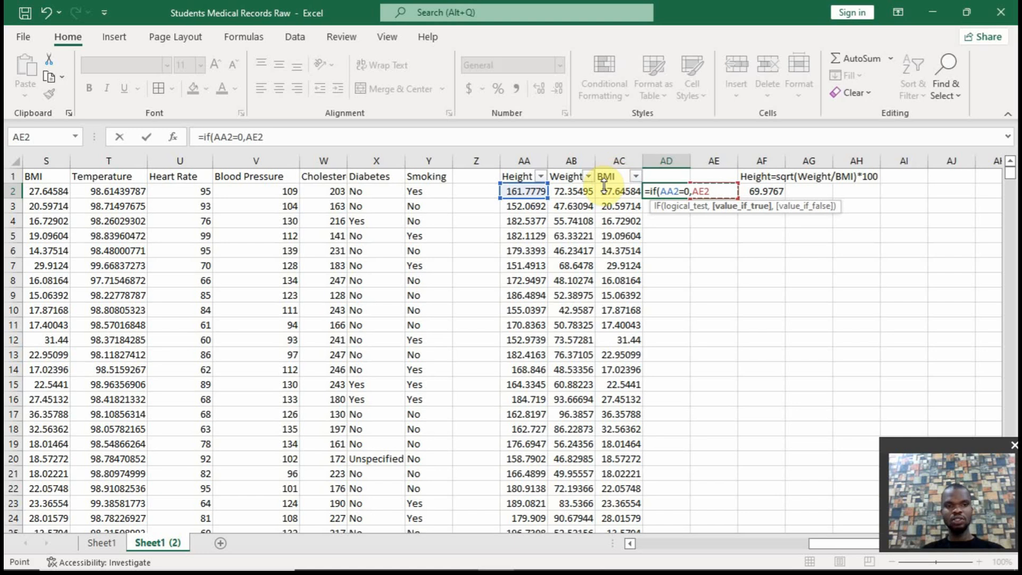
{"action": "key", "text": "F4"}
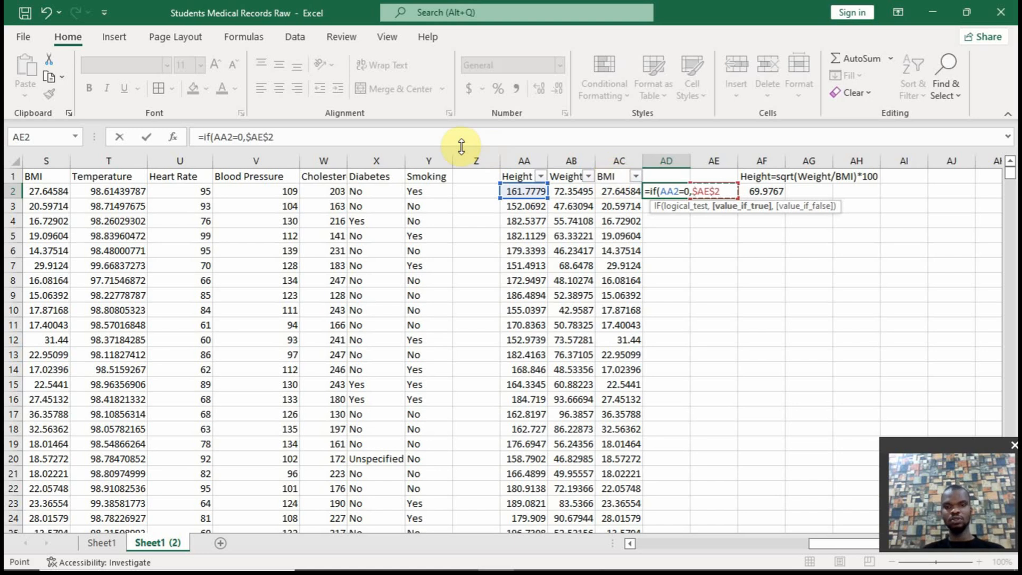
{"action": "type", "text": ","}
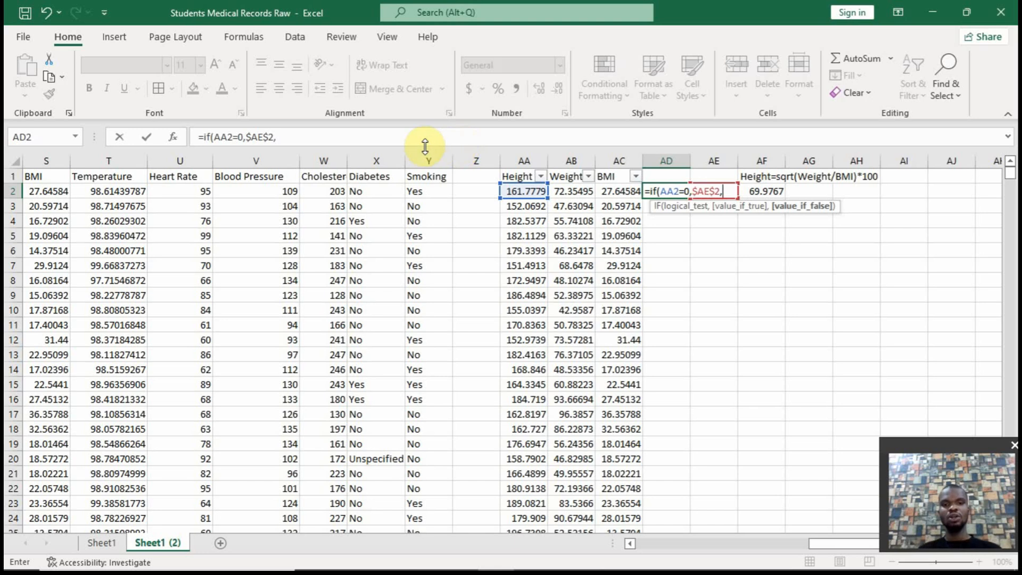
{"action": "left_click", "coordinate": [526, 191]}
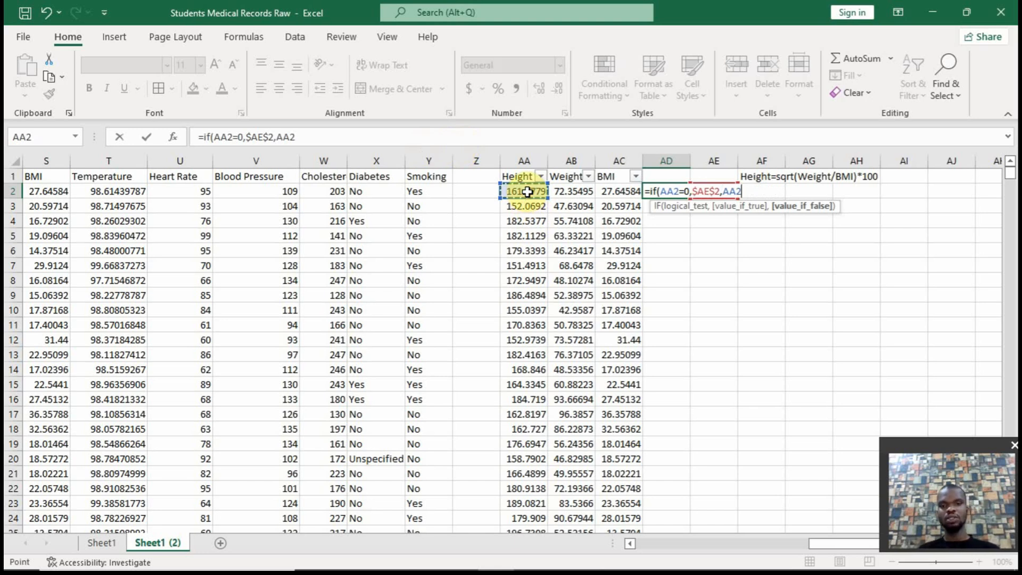
{"action": "type", "text": ")"}
{"action": "key", "text": "Return"}
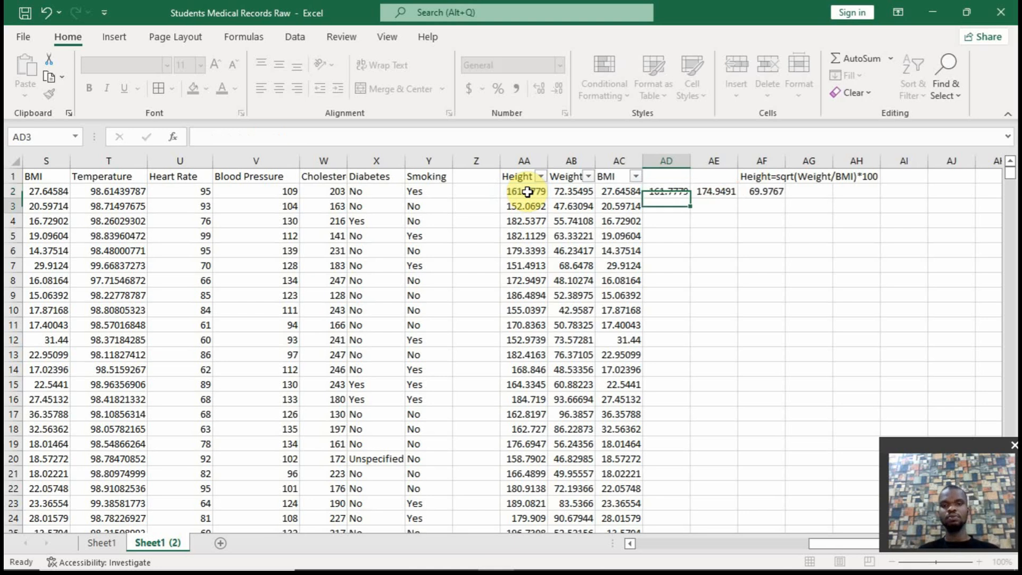
{"action": "left_click", "coordinate": [666, 191]}
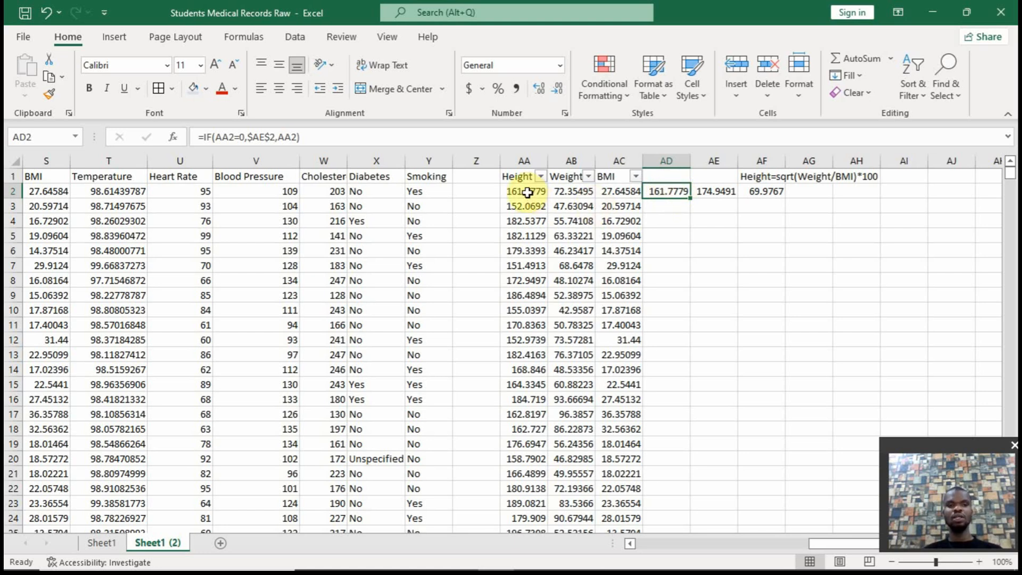
{"action": "double_click", "coordinate": [692, 199]}
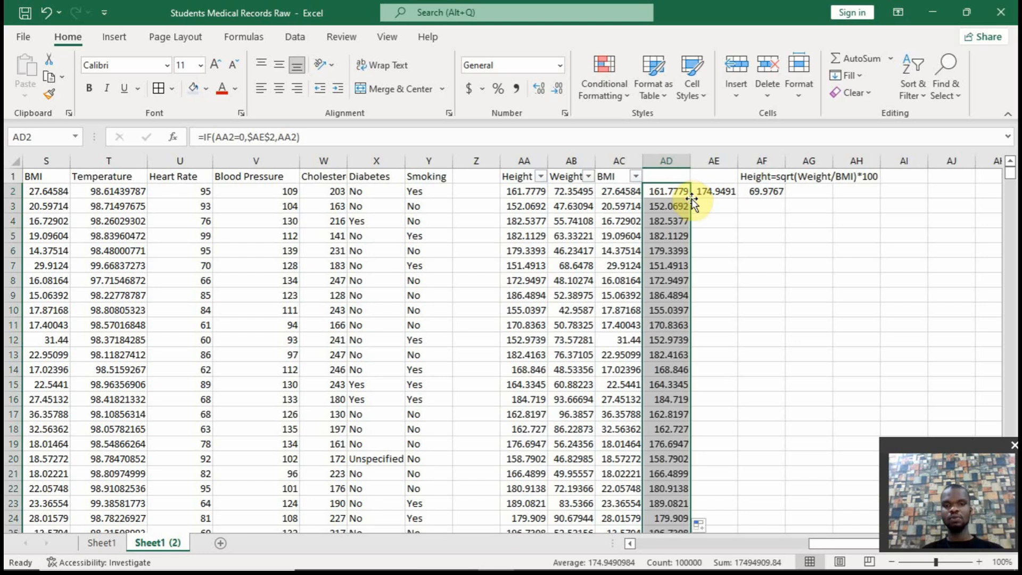
{"action": "left_click_drag", "start_coordinate": [690, 204], "coordinate": [534, 210]}
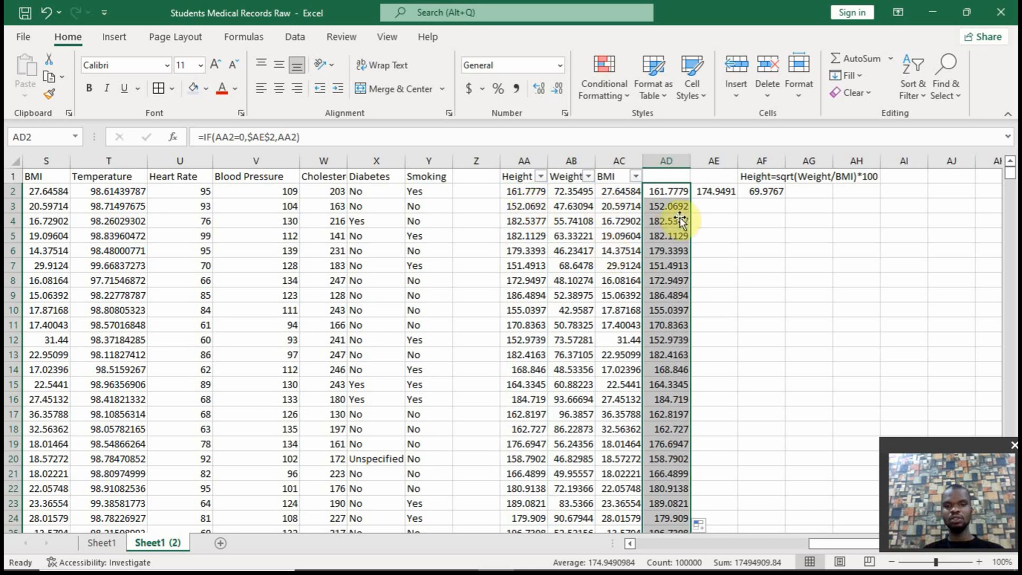
{"action": "left_click_drag", "start_coordinate": [686, 222], "coordinate": [589, 226]}
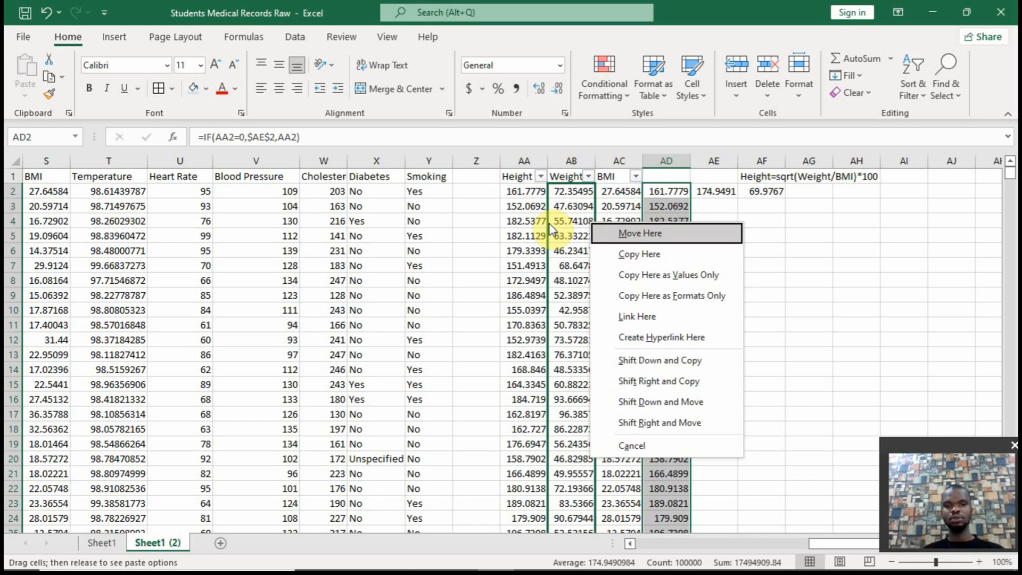
{"action": "right_click", "coordinate": [685, 207]}
{"action": "key", "text": "Escape"}
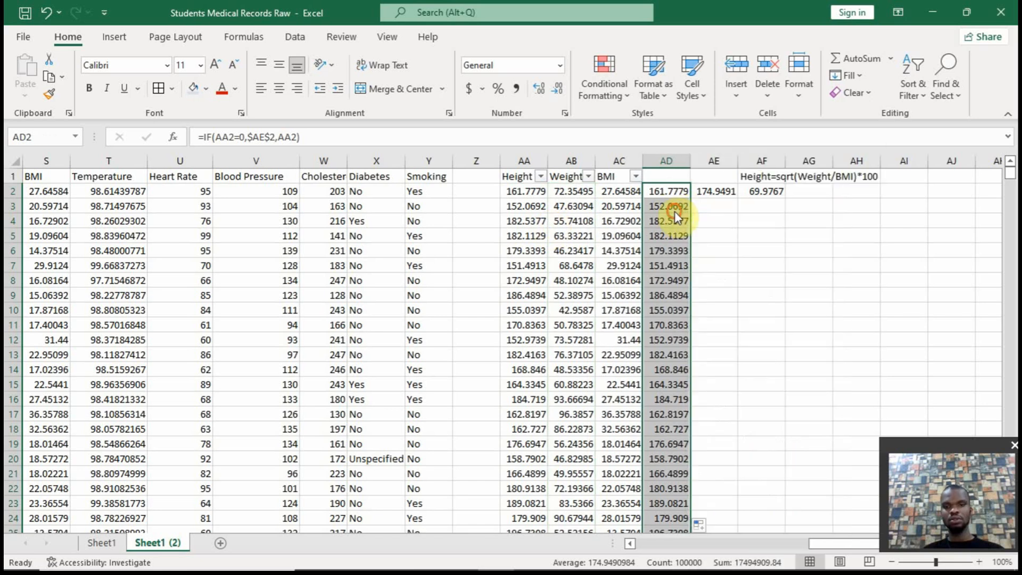
Copy the AD results as values only over the Height data in column AA, and clear the contents of column AD
{"action": "left_click_drag", "start_coordinate": [689, 215], "coordinate": [552, 205]}
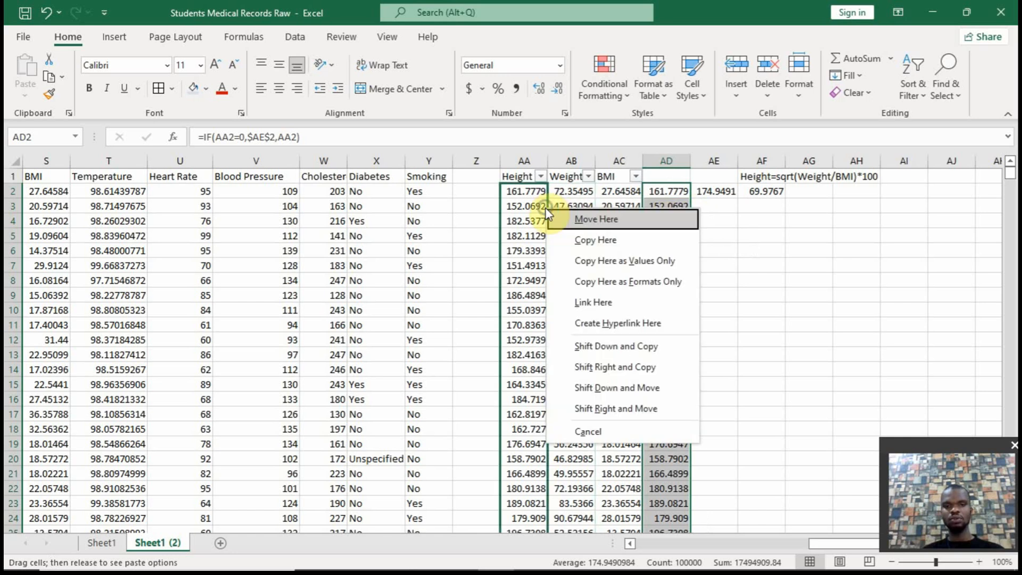
{"action": "left_click", "coordinate": [604, 261]}
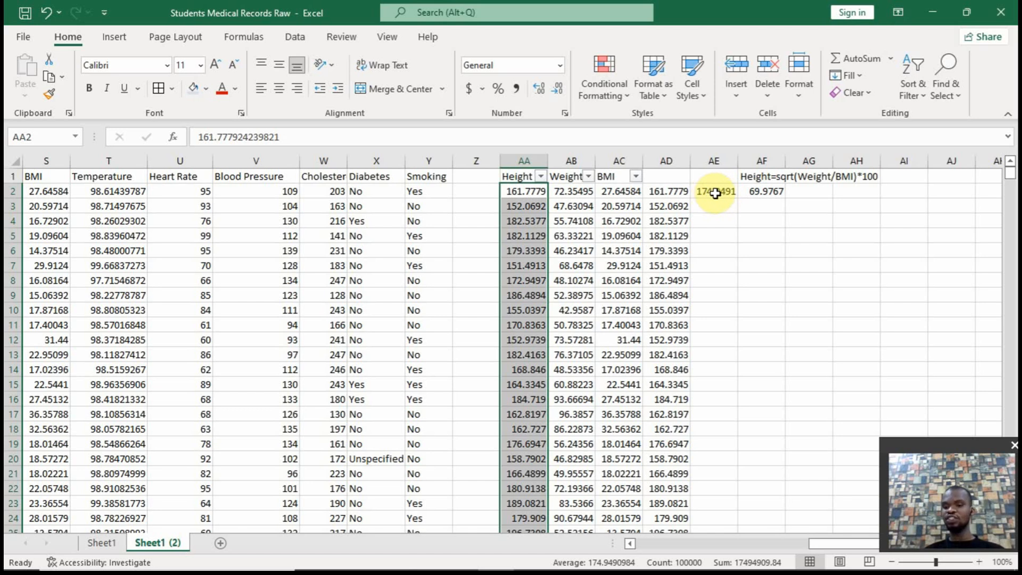
{"action": "right_click", "coordinate": [670, 160]}
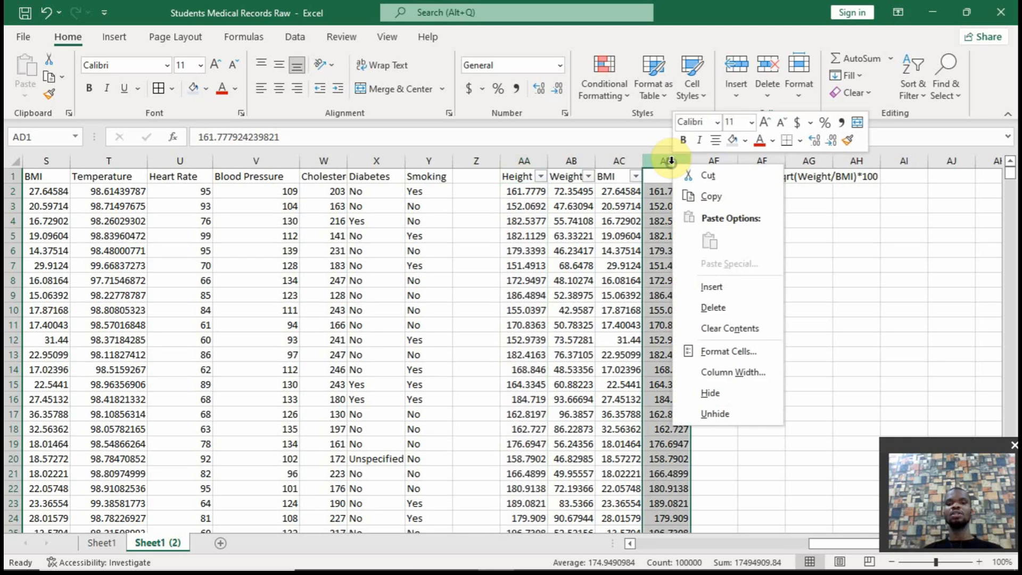
{"action": "left_click", "coordinate": [692, 322]}
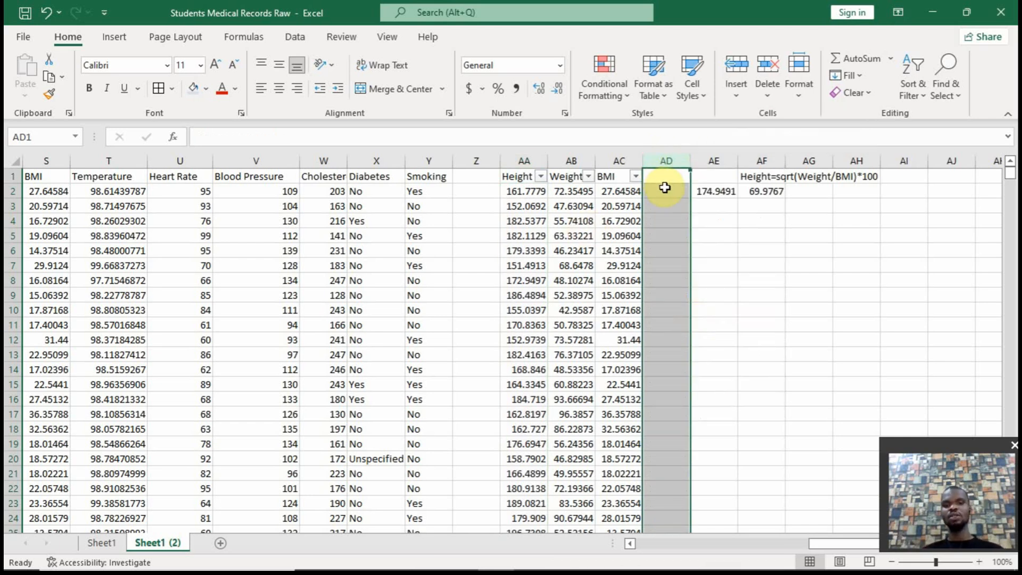
Filter the Weight column to only the 0 values, and select the first visible data cell in column AD
{"action": "left_click", "coordinate": [588, 176]}
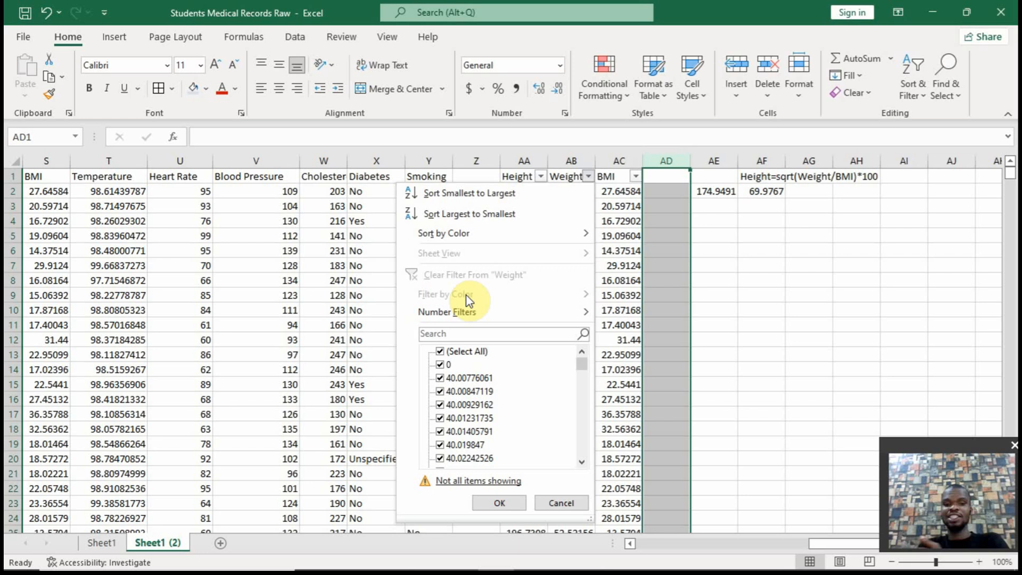
{"action": "left_click", "coordinate": [440, 350]}
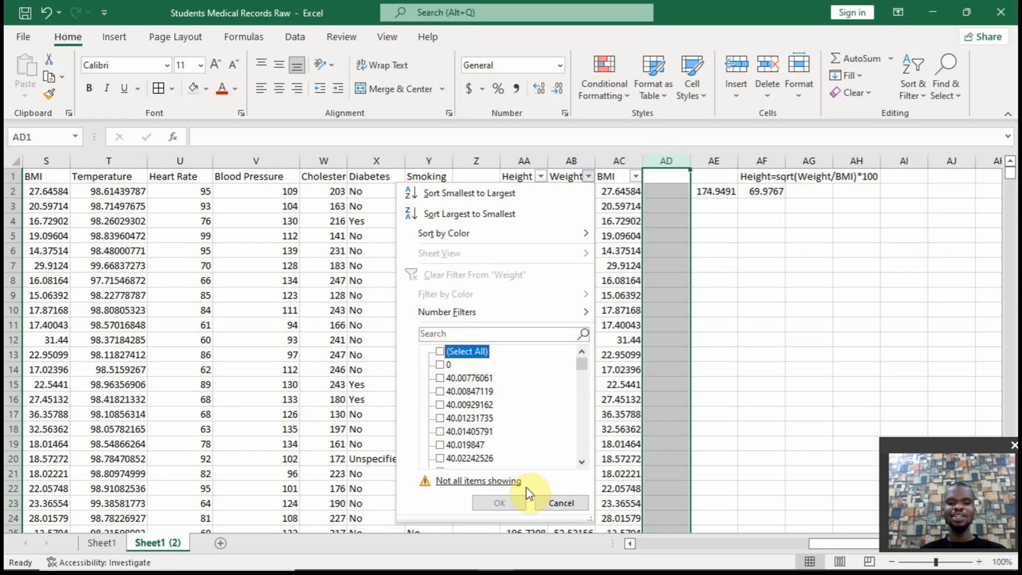
{"action": "left_click", "coordinate": [441, 365]}
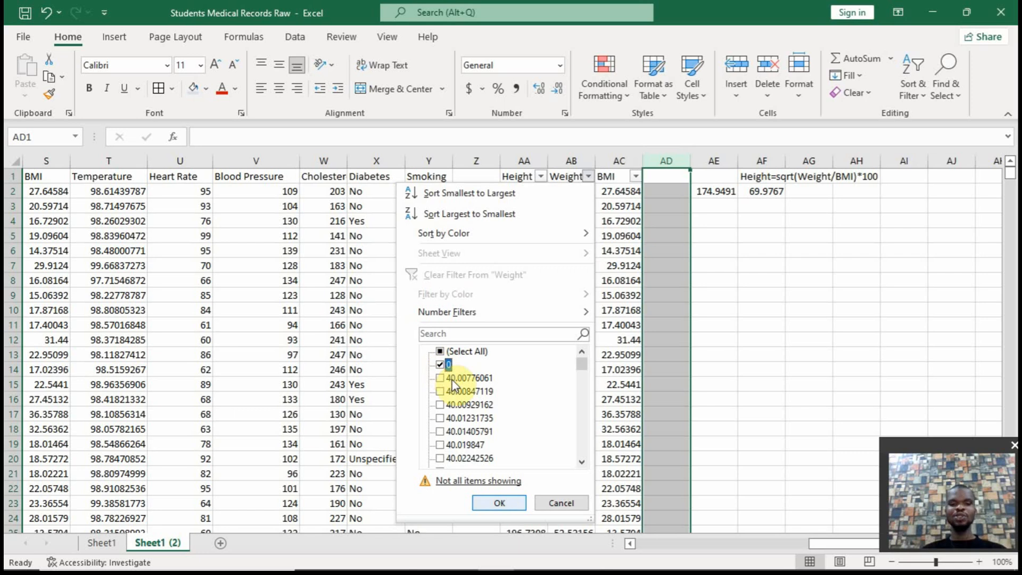
{"action": "left_click", "coordinate": [511, 504]}
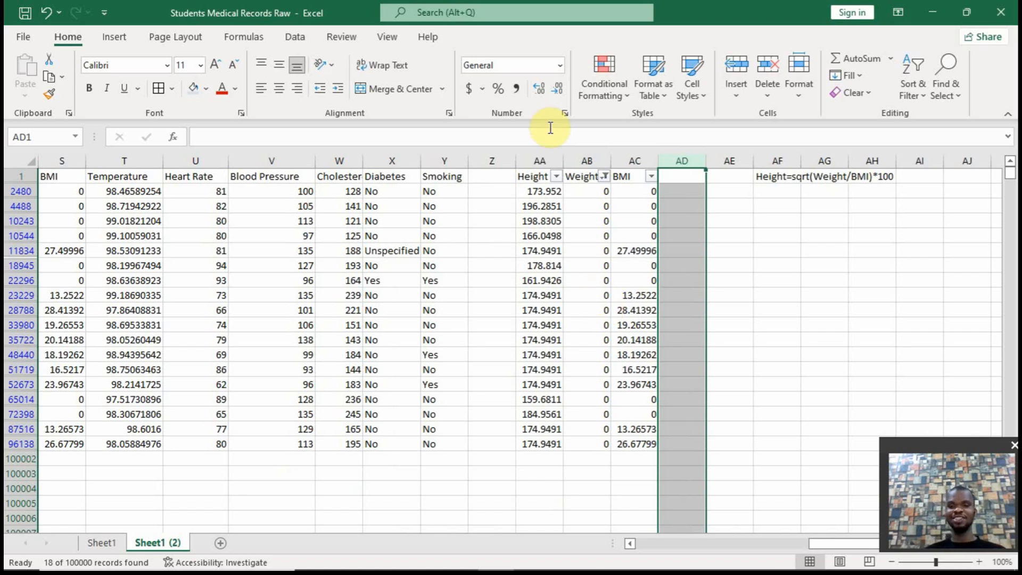
{"action": "left_click", "coordinate": [604, 176]}
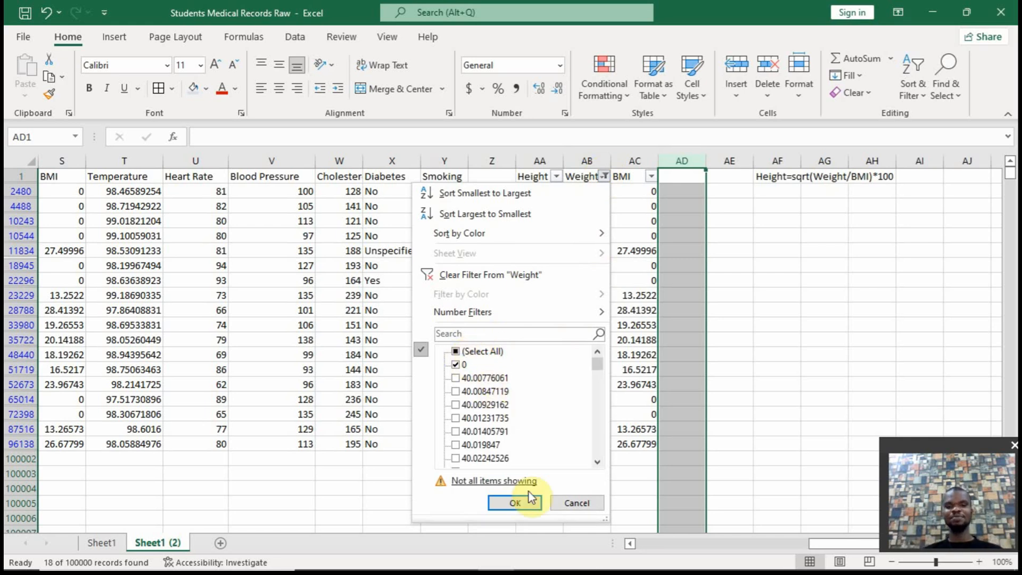
{"action": "left_click", "coordinate": [574, 501]}
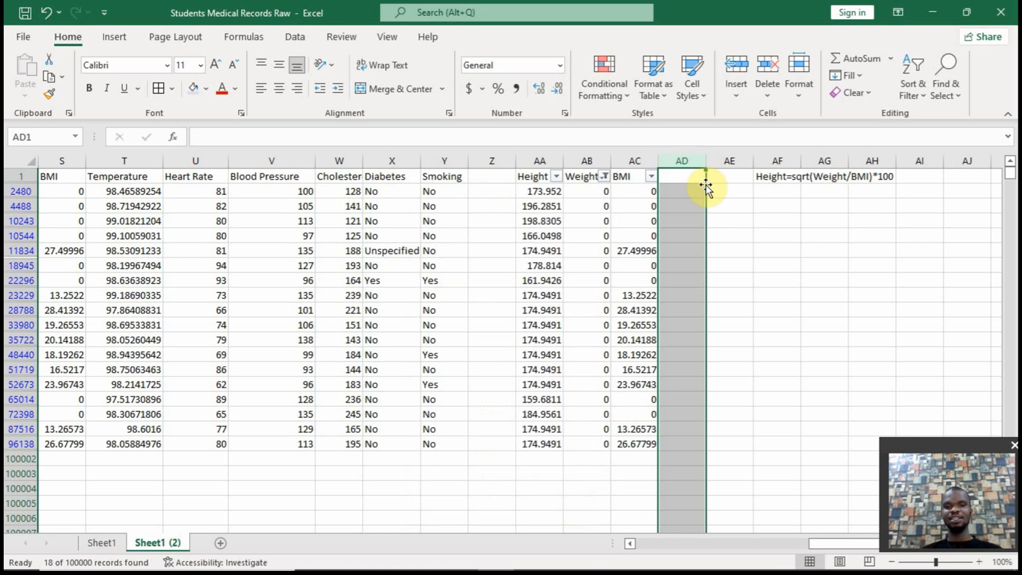
{"action": "left_click", "coordinate": [692, 190]}
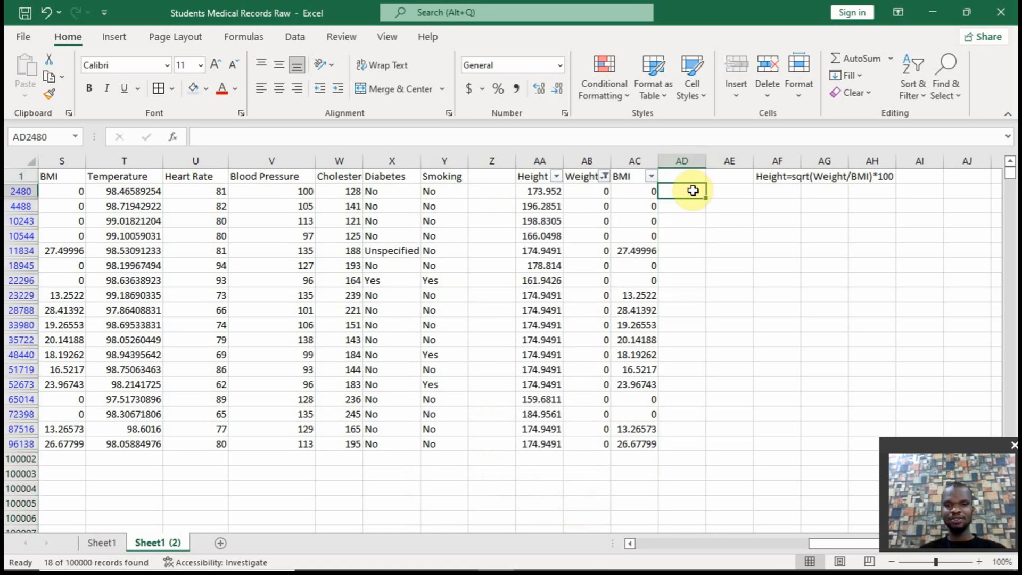
Enter the partial formula =IF(AB2480=0,) in AD2480 and restore all values in the Weight filter
{"action": "type", "text": "="}
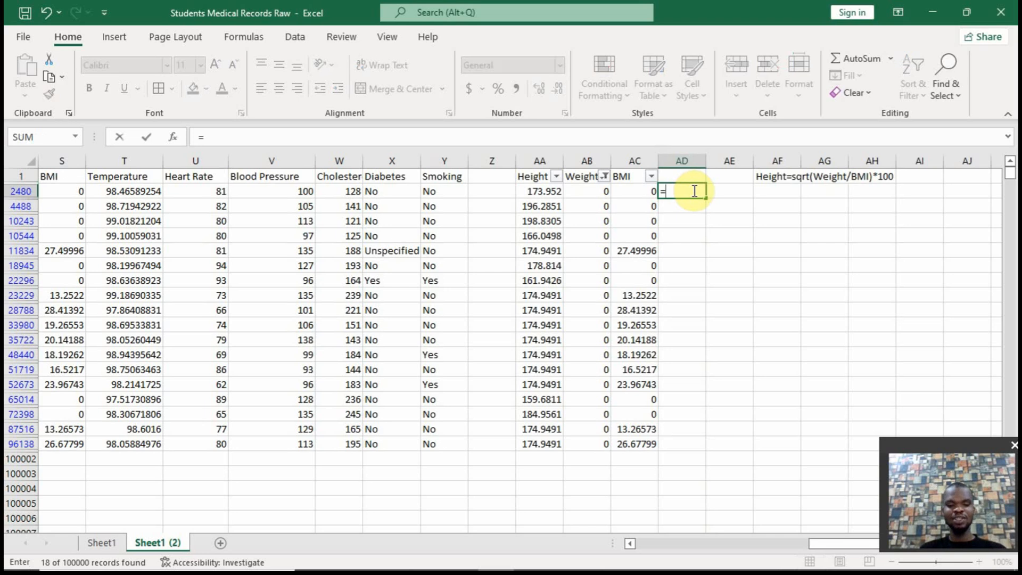
{"action": "type", "text": "if("}
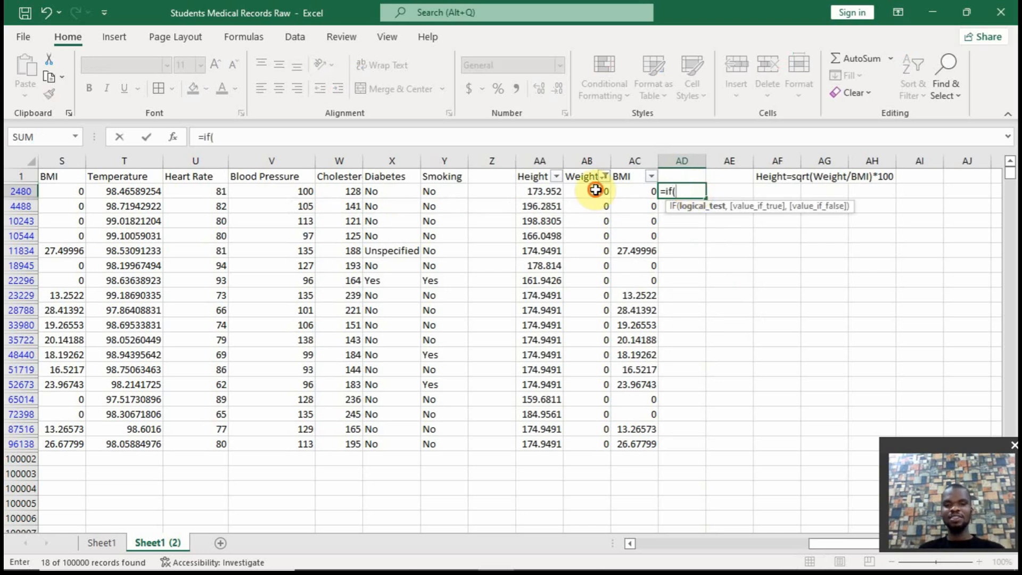
{"action": "left_click", "coordinate": [595, 190]}
{"action": "type", "text": "=0"}
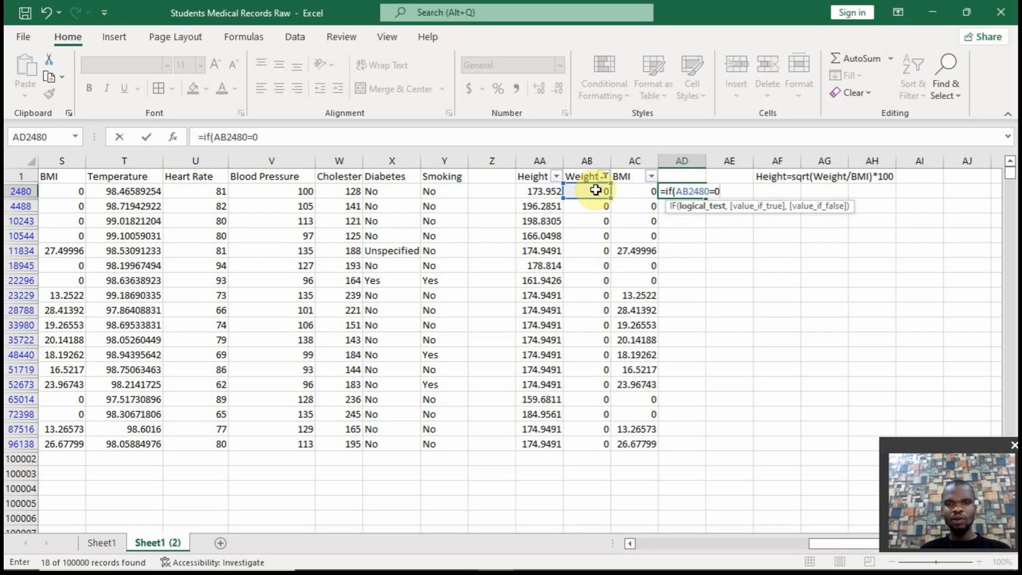
{"action": "type", "text": ","}
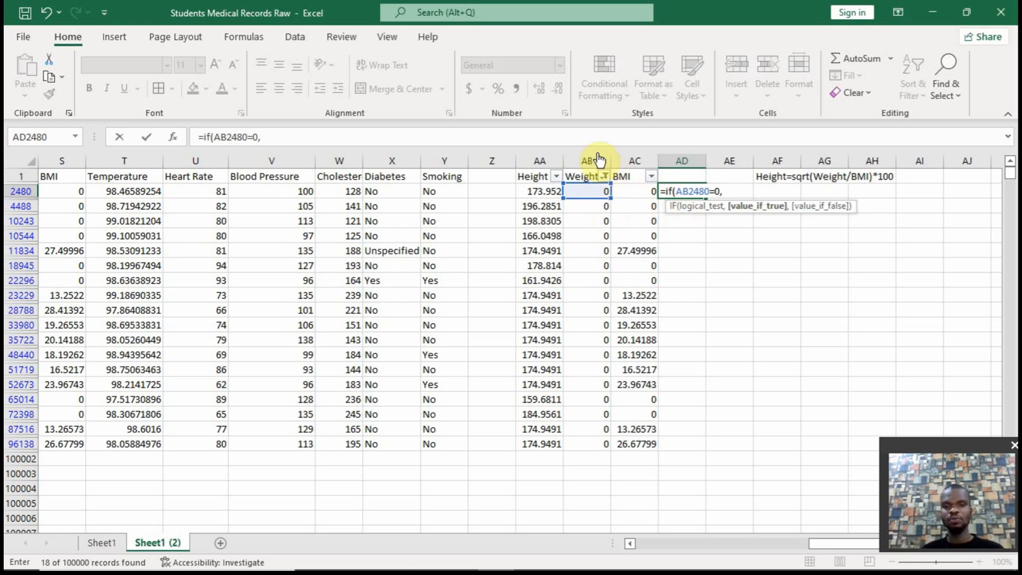
{"action": "left_click", "coordinate": [604, 176]}
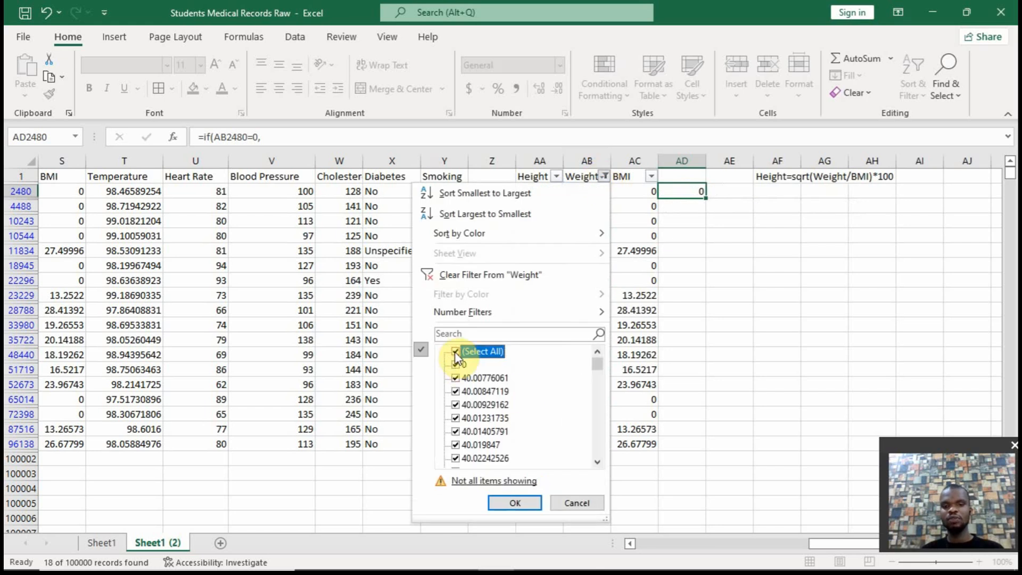
{"action": "left_click", "coordinate": [515, 500]}
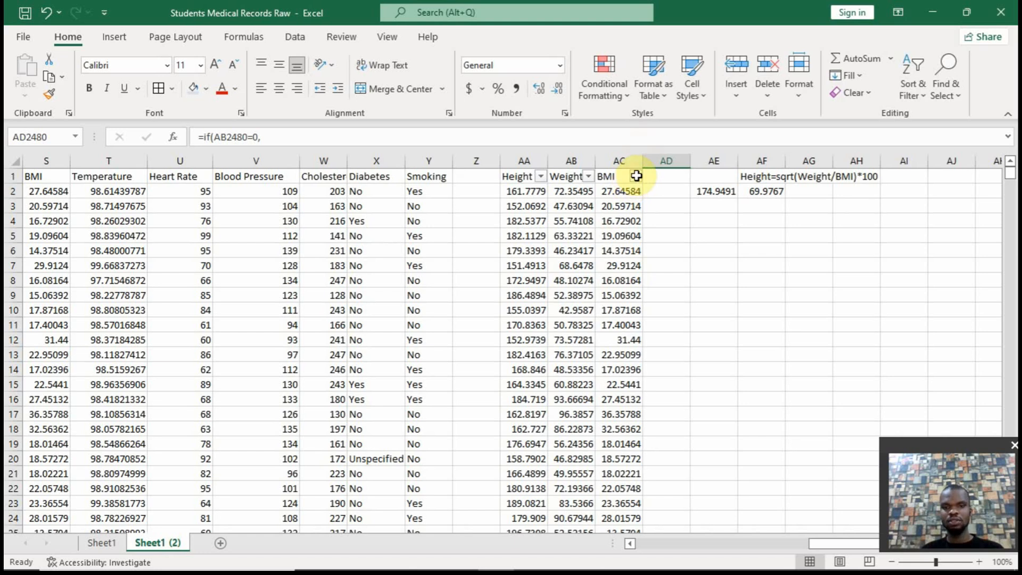
Filter the BMI column in AC to only the 0 values
{"action": "left_click", "coordinate": [636, 175]}
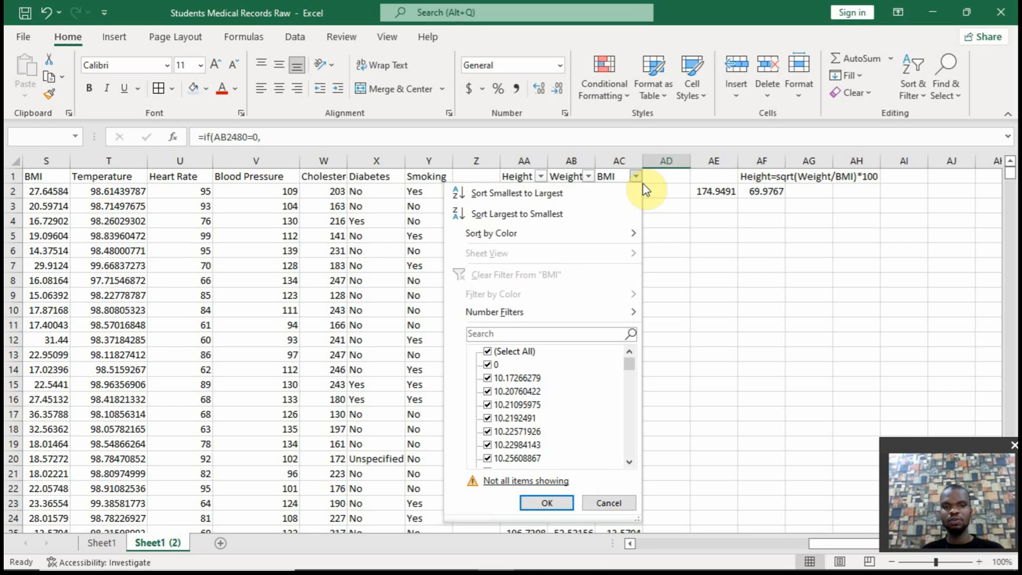
{"action": "left_click", "coordinate": [488, 351]}
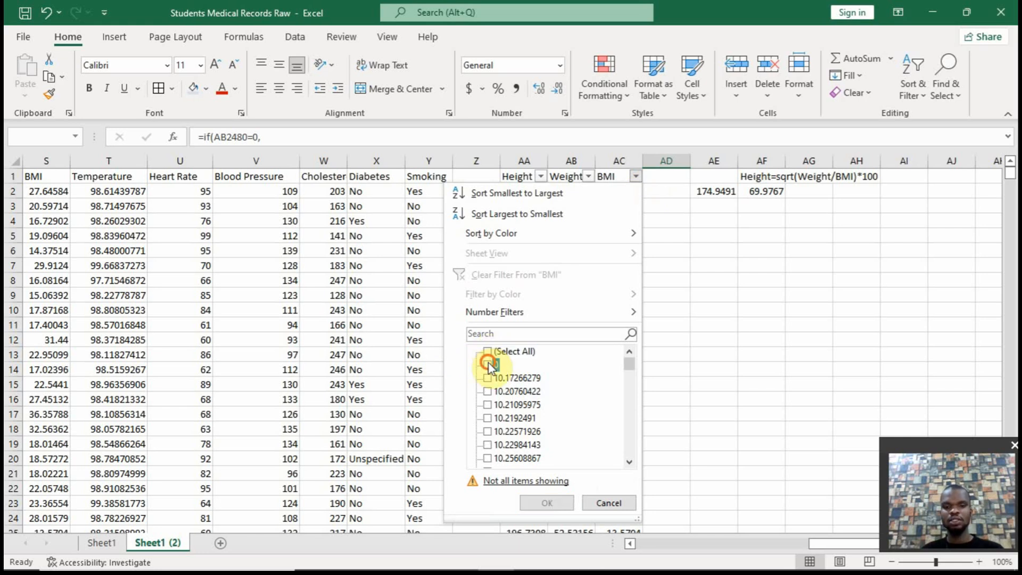
{"action": "left_click", "coordinate": [488, 365]}
{"action": "left_click", "coordinate": [546, 501]}
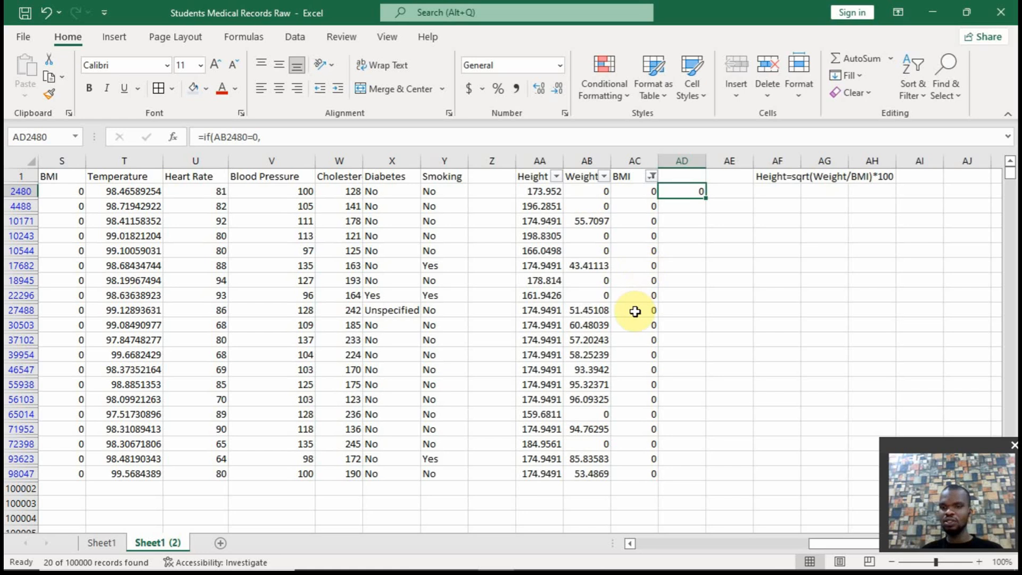
Start a replacement IF formula in AD2480 that tests whether the BMI in AC2480 equals 0
{"action": "left_click", "coordinate": [675, 190]}
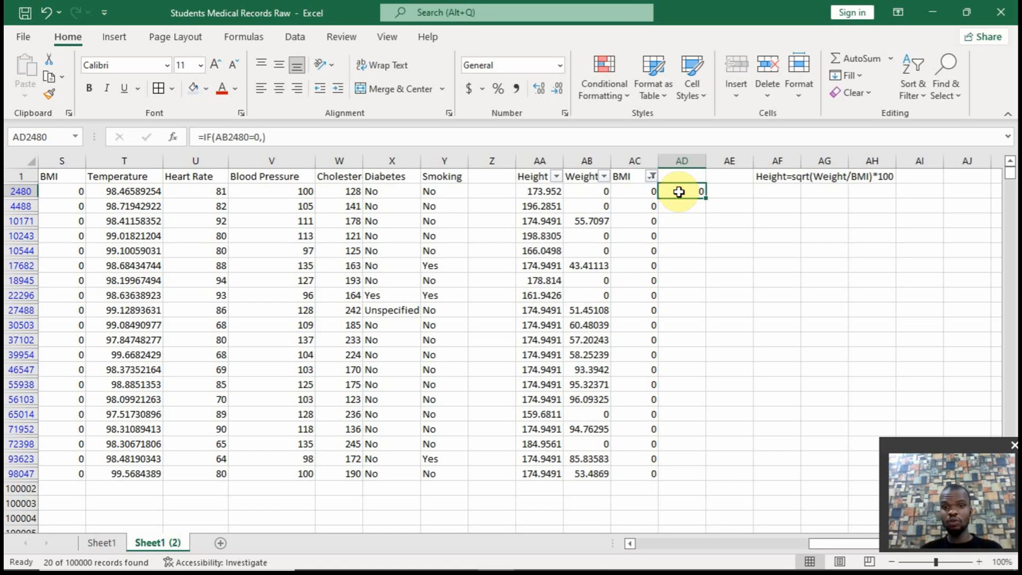
{"action": "type", "text": "="}
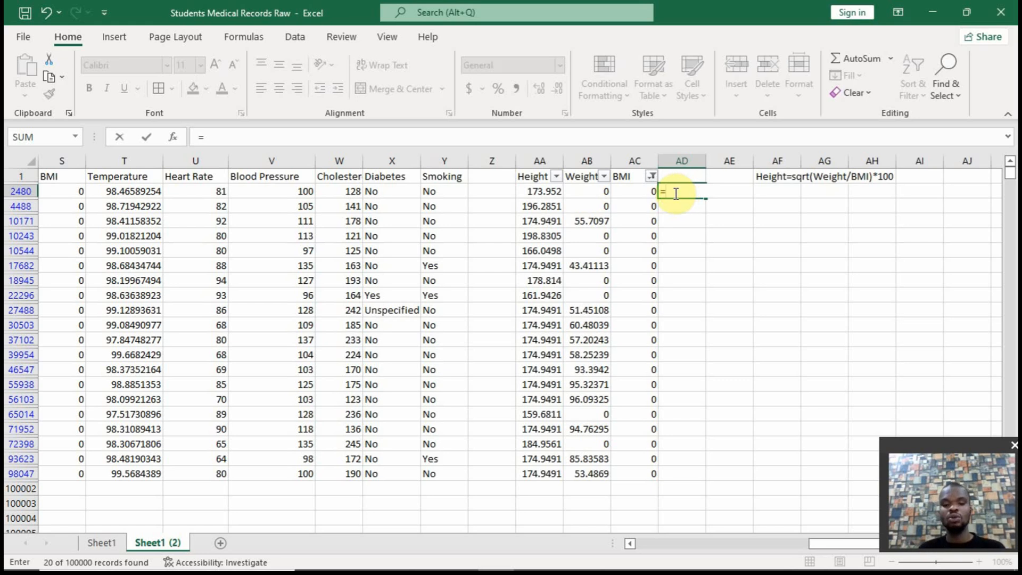
{"action": "type", "text": "if("}
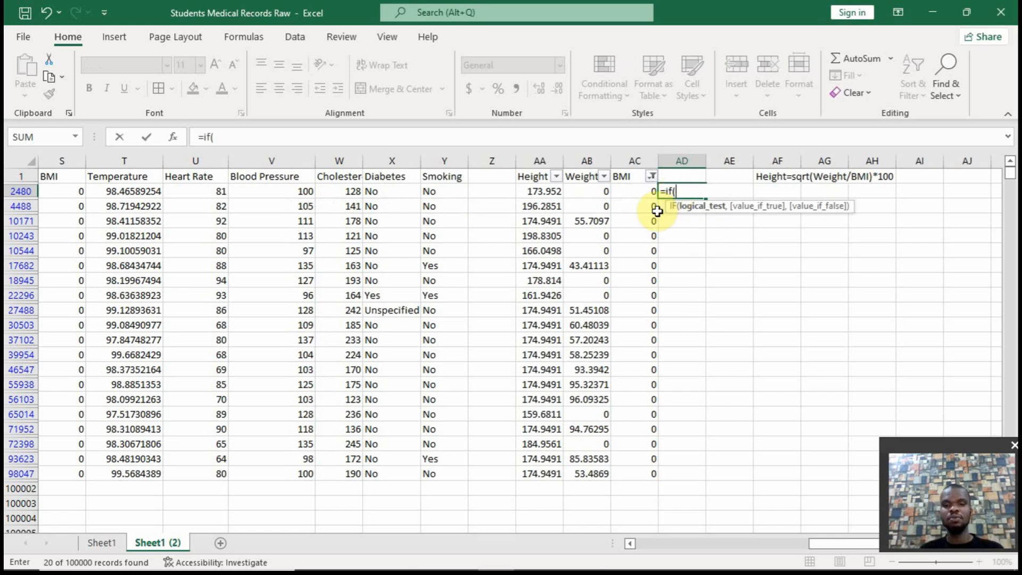
{"action": "left_click", "coordinate": [643, 190]}
{"action": "type", "text": "="}
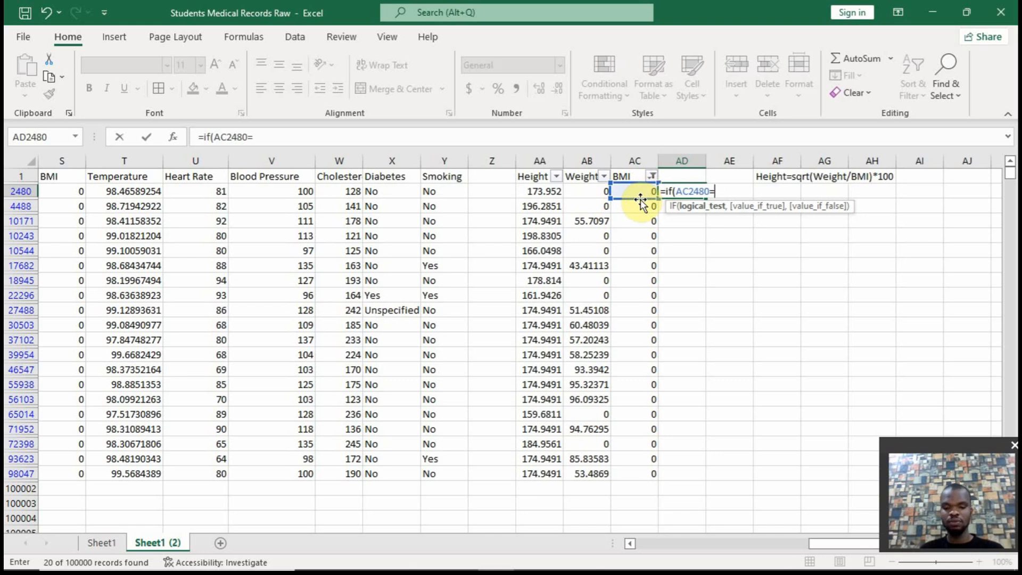
{"action": "type", "text": "0,"}
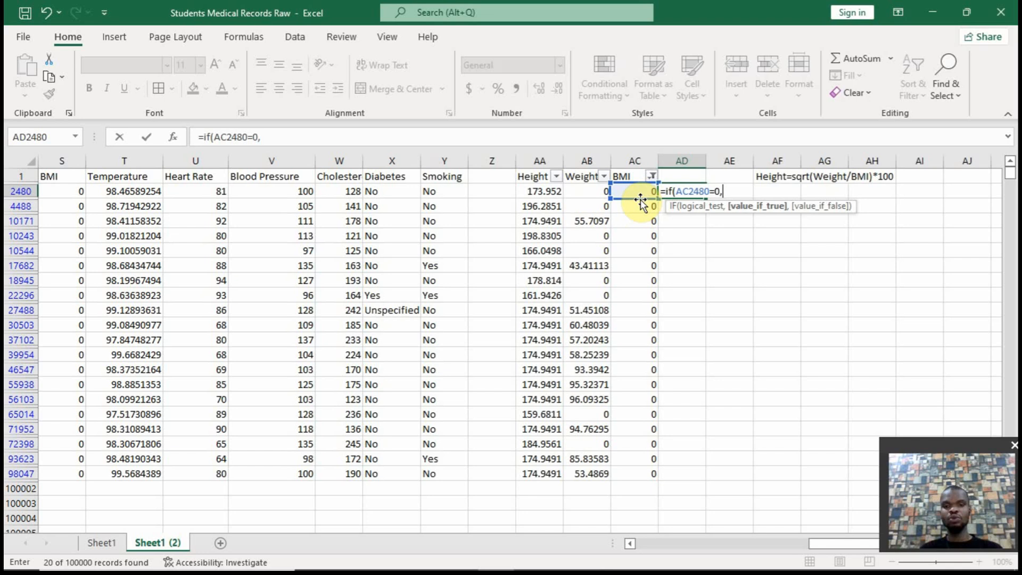
Set the formula's value-if-true to weight over height in metres squared, AB2480/(AA2480/100)^2
{"action": "left_click", "coordinate": [581, 190]}
{"action": "type", "text": "/"}
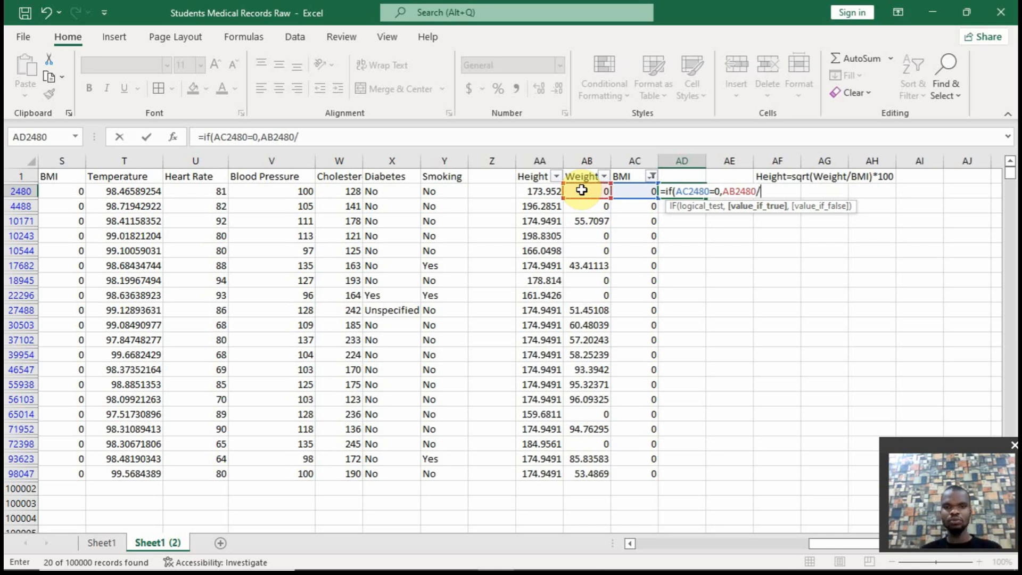
{"action": "left_click", "coordinate": [554, 191]}
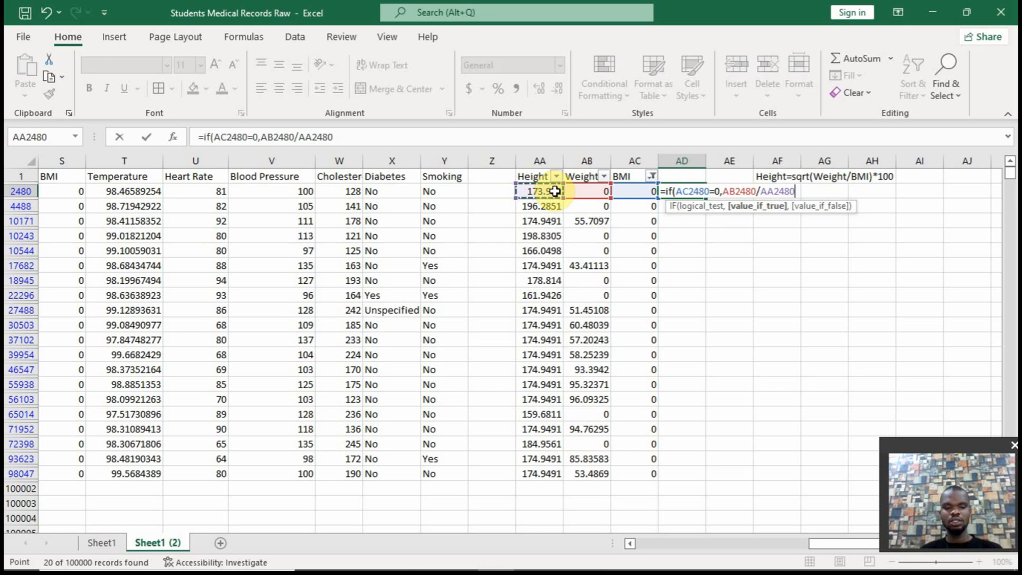
{"action": "left_click", "coordinate": [300, 137]}
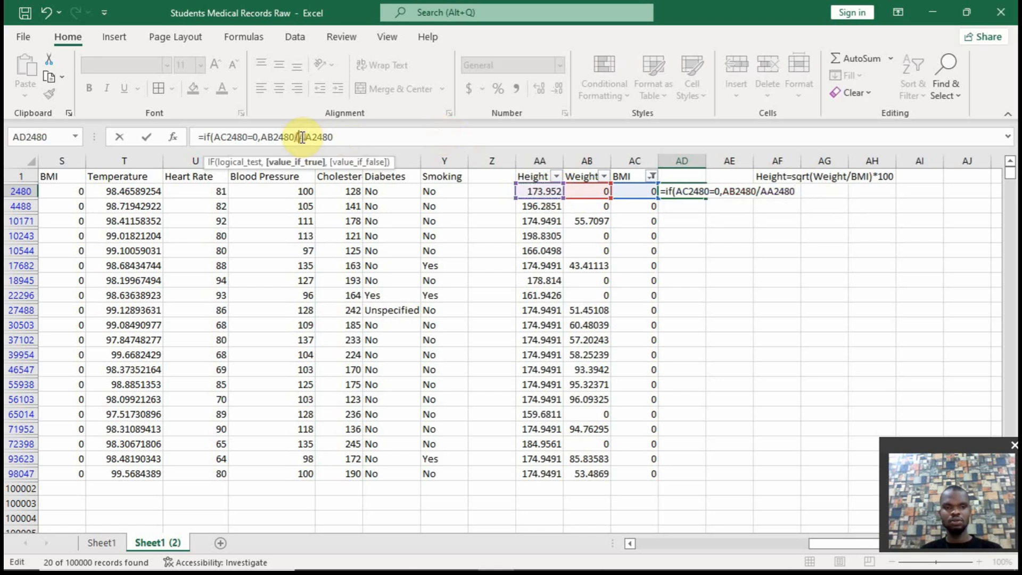
{"action": "type", "text": "("}
{"action": "left_click", "coordinate": [347, 136]}
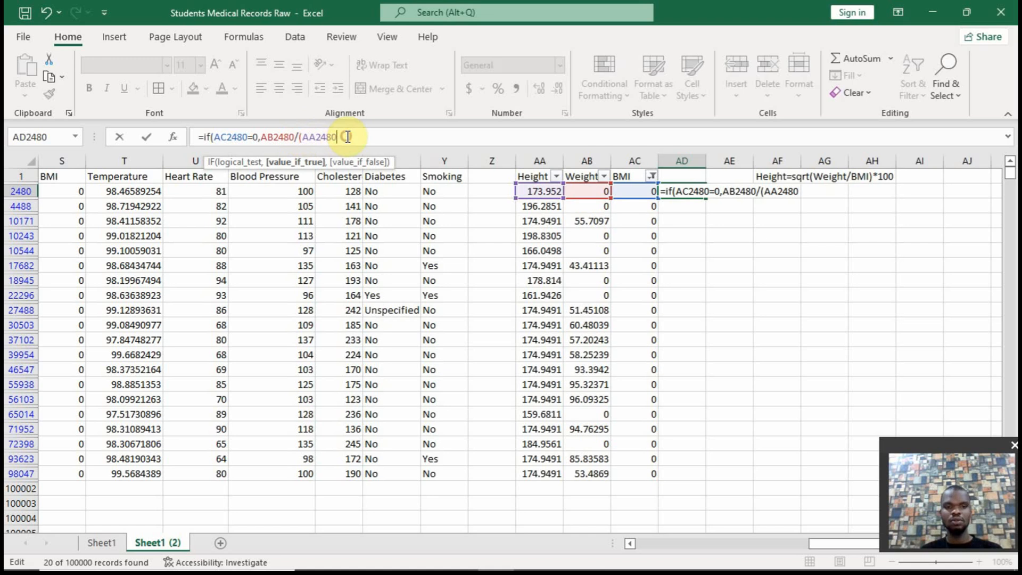
{"action": "type", "text": "/100"}
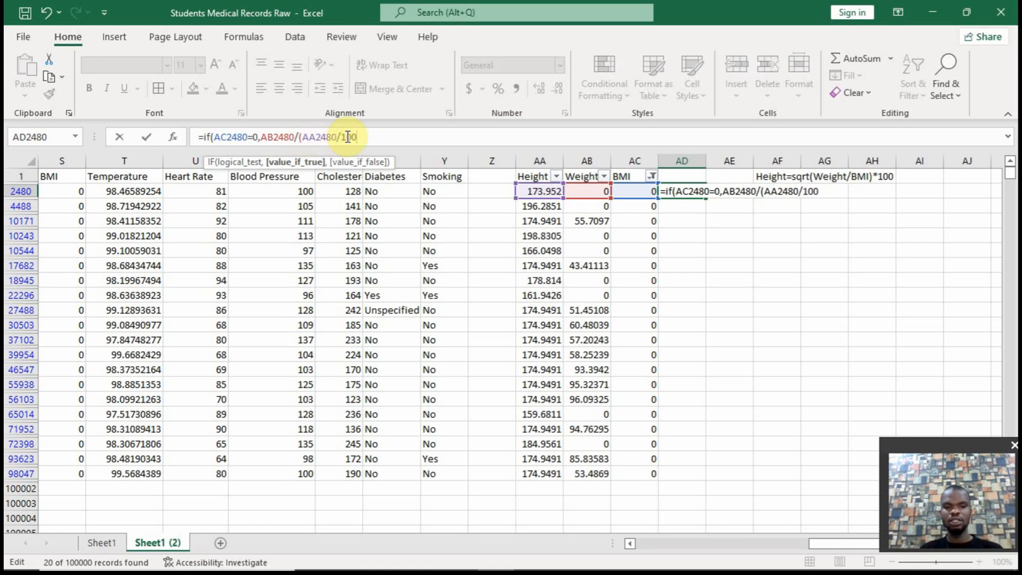
{"action": "type", "text": ")^2"}
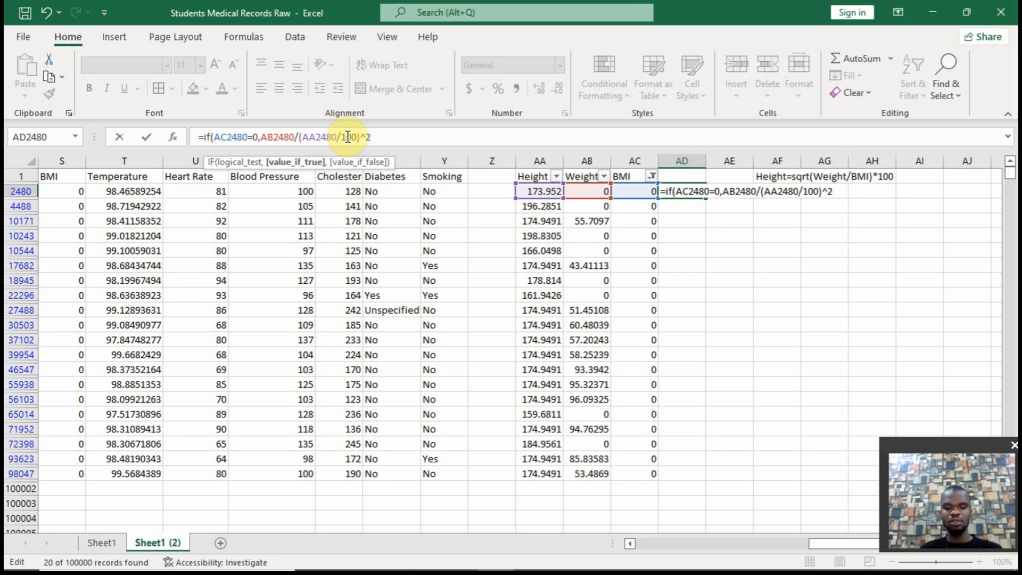
{"action": "type", "text": ","}
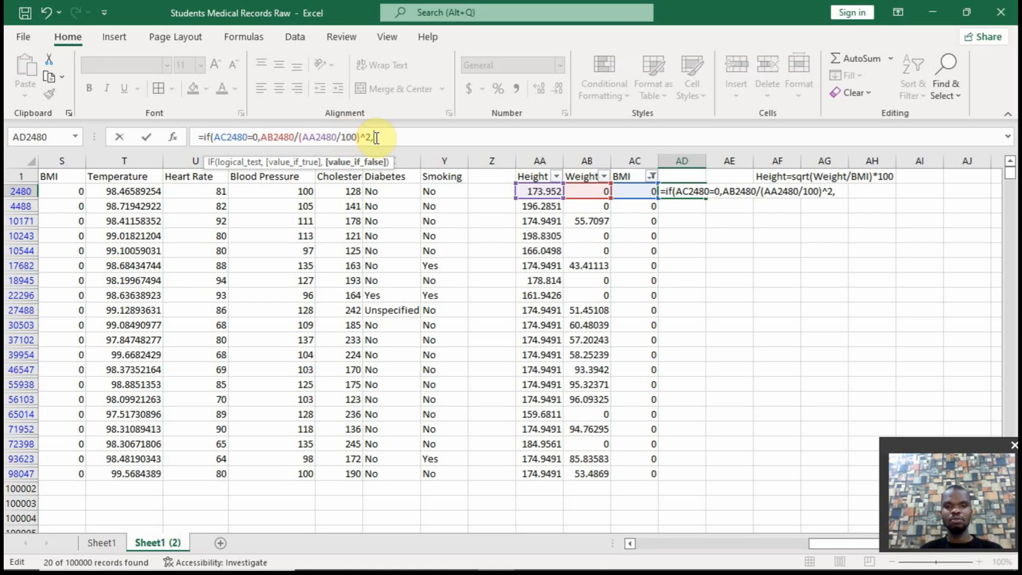
Complete the AD2480 formula with AC2480 as value-if-false and wrap it as =IFERROR(IF(AC2480=0,AB2480/(AA2480/100)^2,AC2480),0)
{"action": "left_click", "coordinate": [624, 190]}
{"action": "type", "text": ")"}
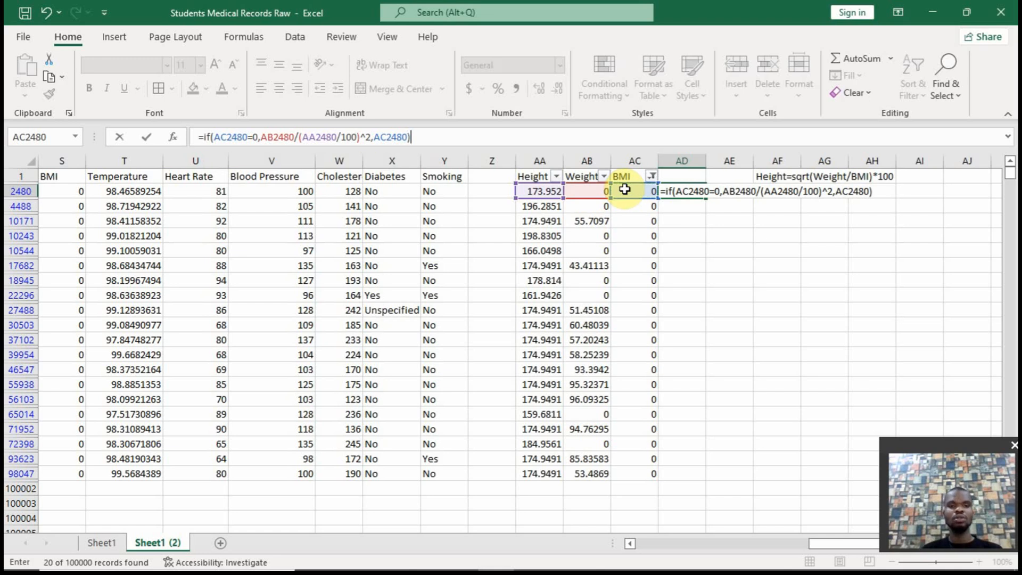
{"action": "left_click", "coordinate": [205, 136]}
{"action": "type", "text": "iferror"}
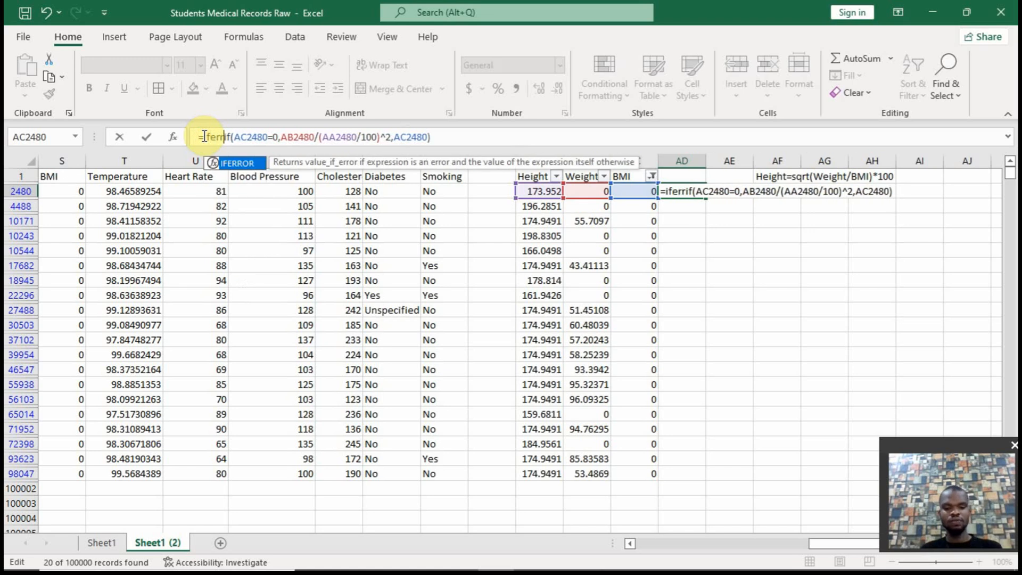
{"action": "type", "text": "("}
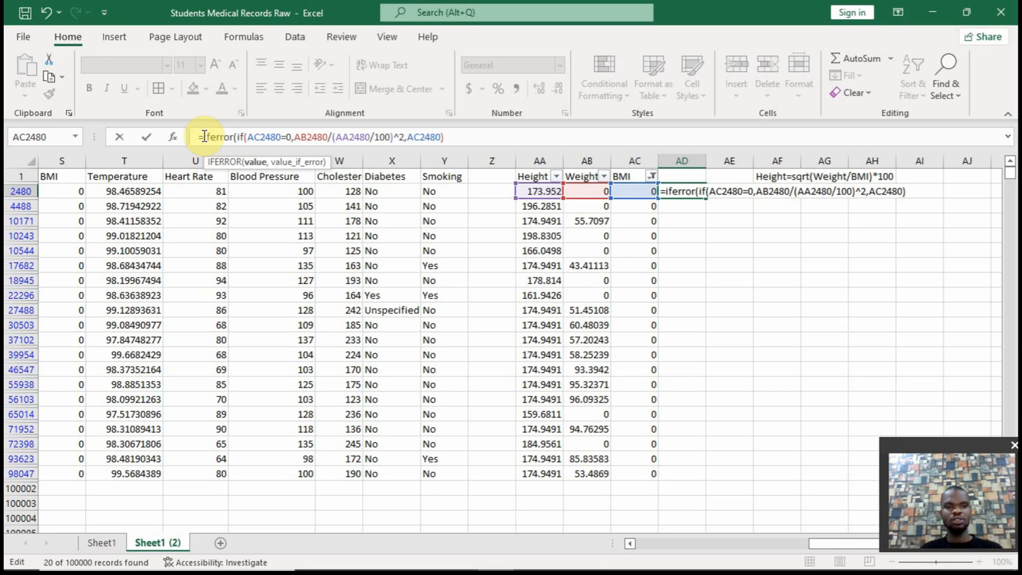
{"action": "left_click", "coordinate": [497, 133]}
{"action": "type", "text": ",0)"}
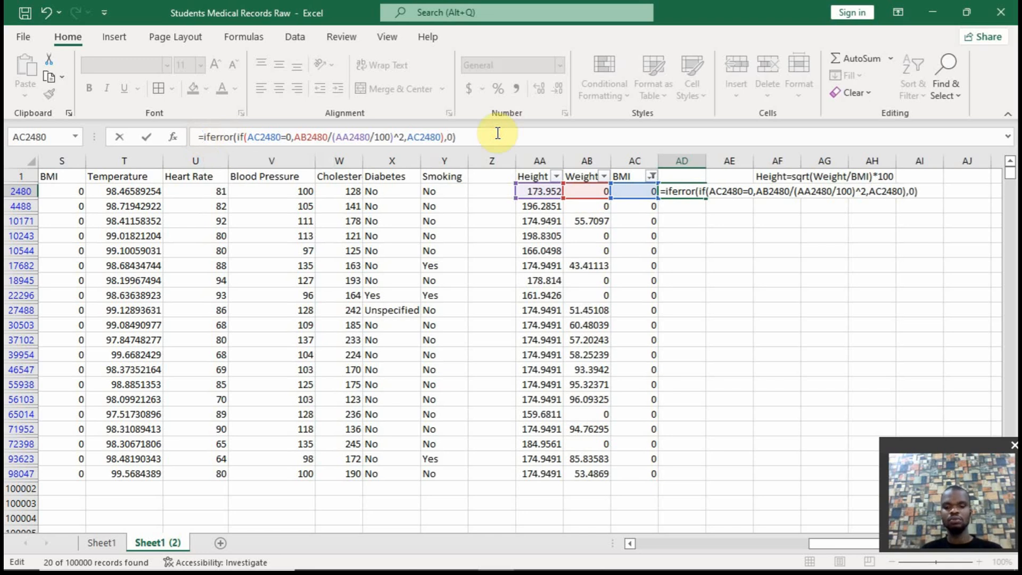
{"action": "key", "text": "Return"}
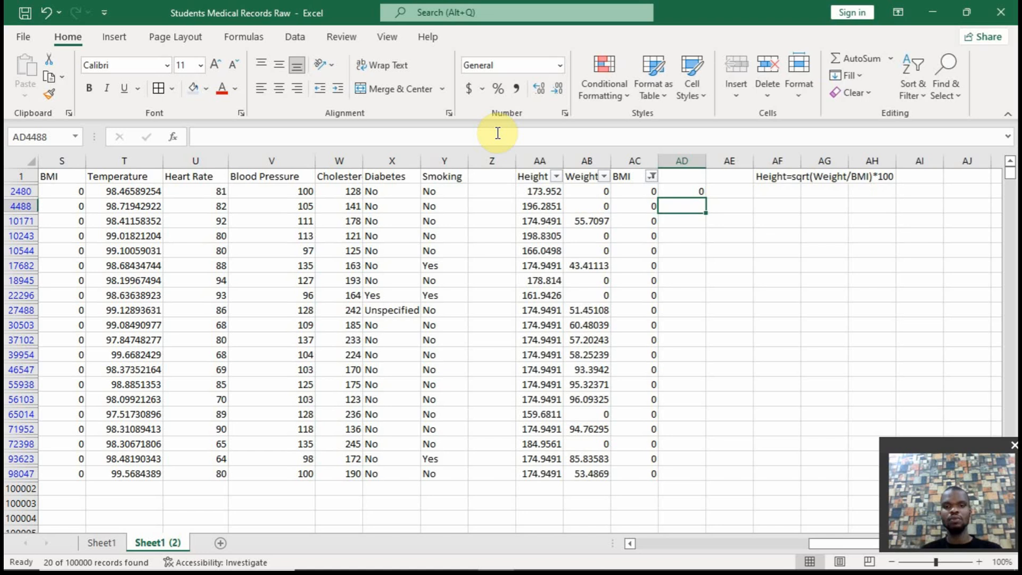
Fill the AD2480 formula down the filtered rows to AD98047 and try to copy the results as values only over the BMI column
{"action": "left_click", "coordinate": [686, 191]}
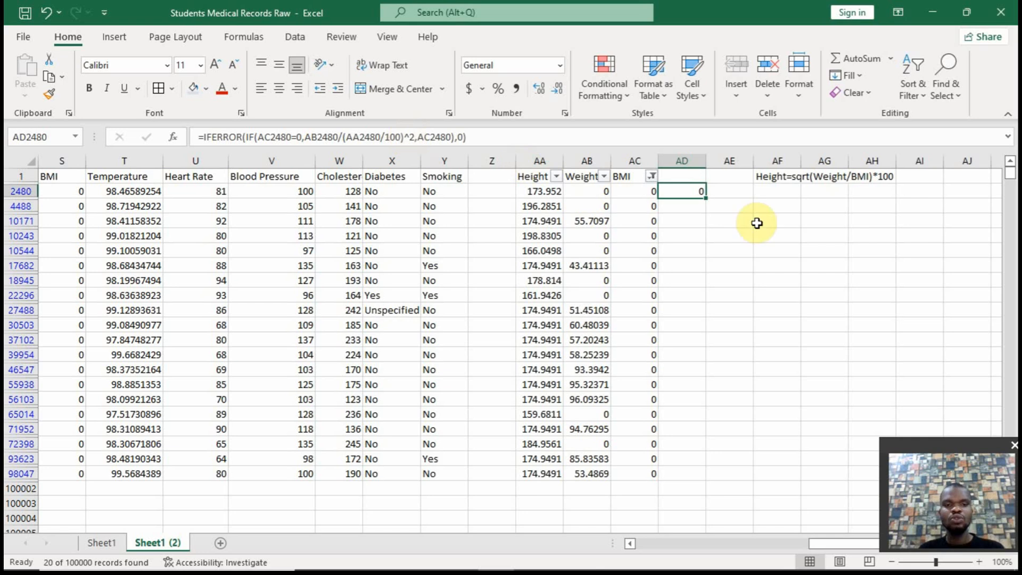
{"action": "left_click_drag", "start_coordinate": [705, 198], "coordinate": [704, 208]}
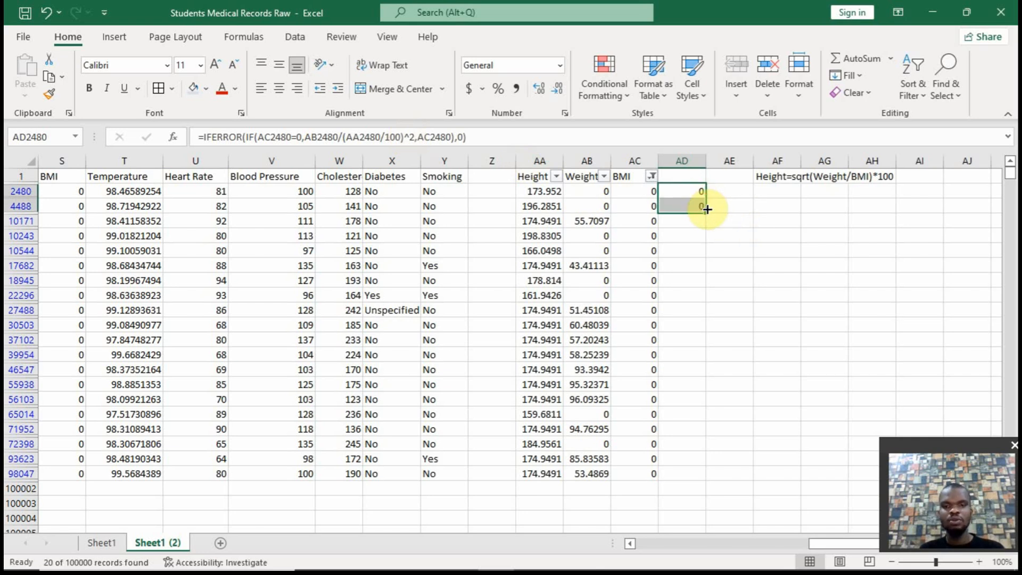
{"action": "left_click", "coordinate": [688, 206]}
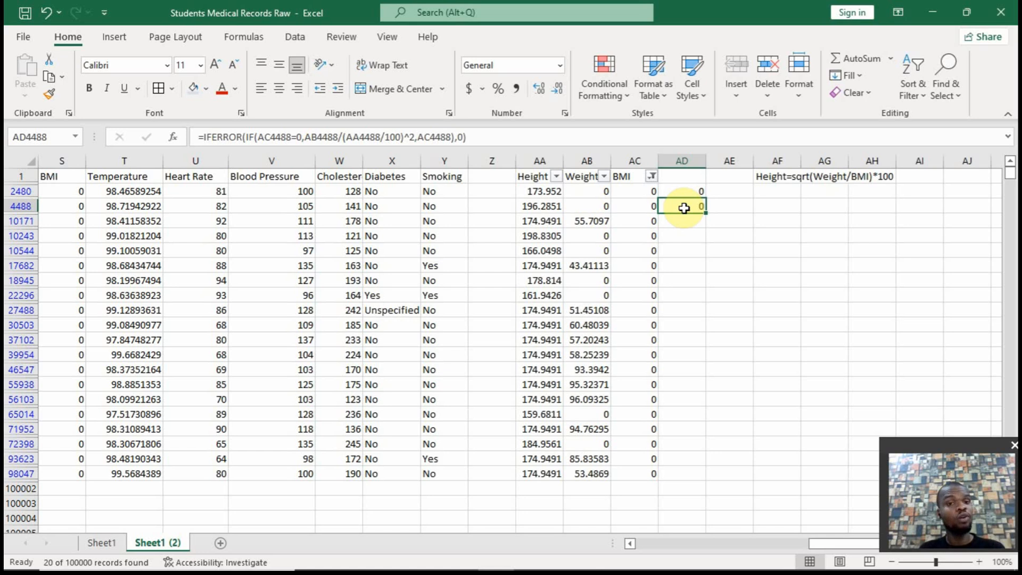
{"action": "left_click", "coordinate": [685, 194]}
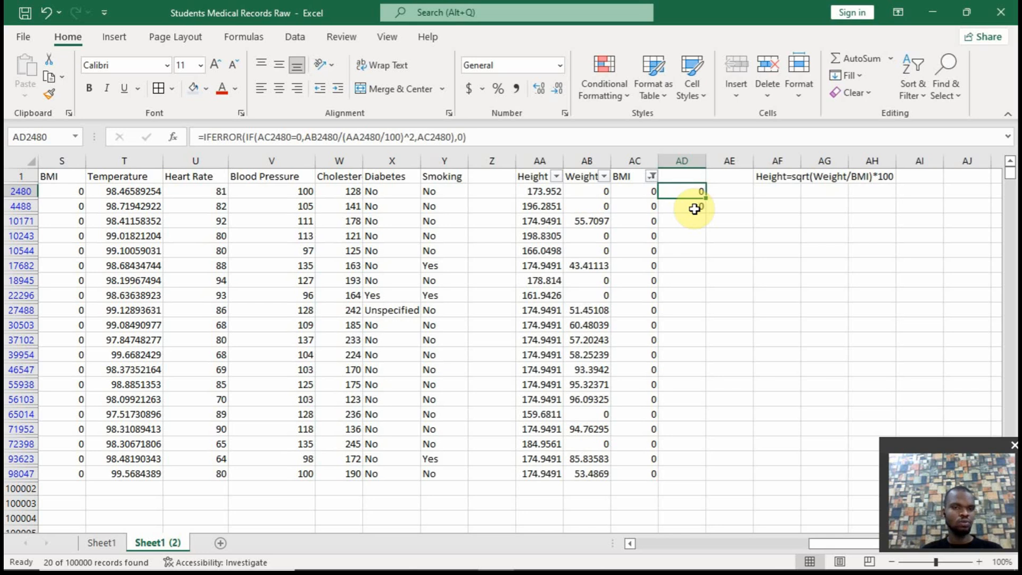
{"action": "left_click", "coordinate": [691, 206]}
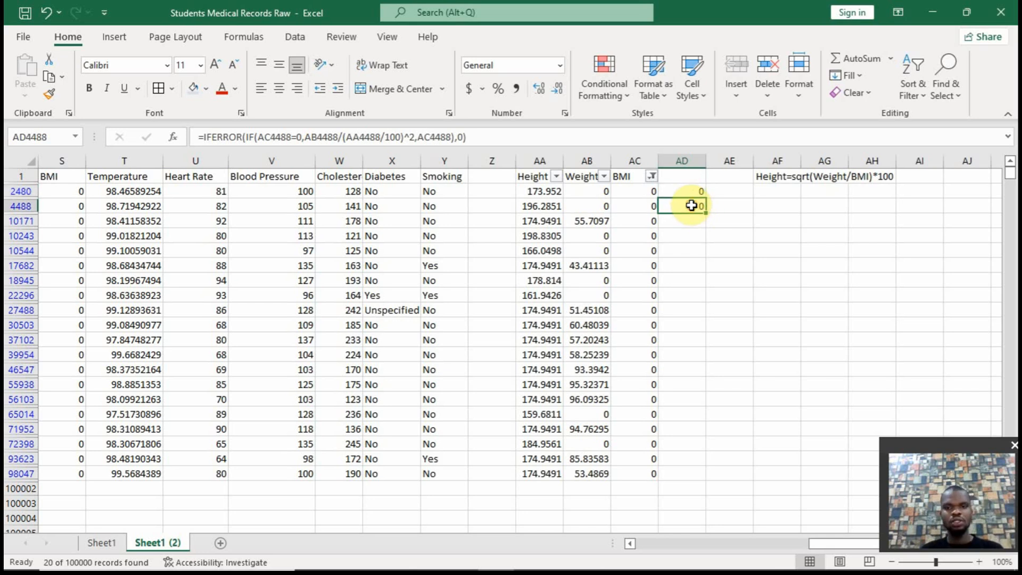
{"action": "left_click_drag", "start_coordinate": [705, 212], "coordinate": [691, 479]}
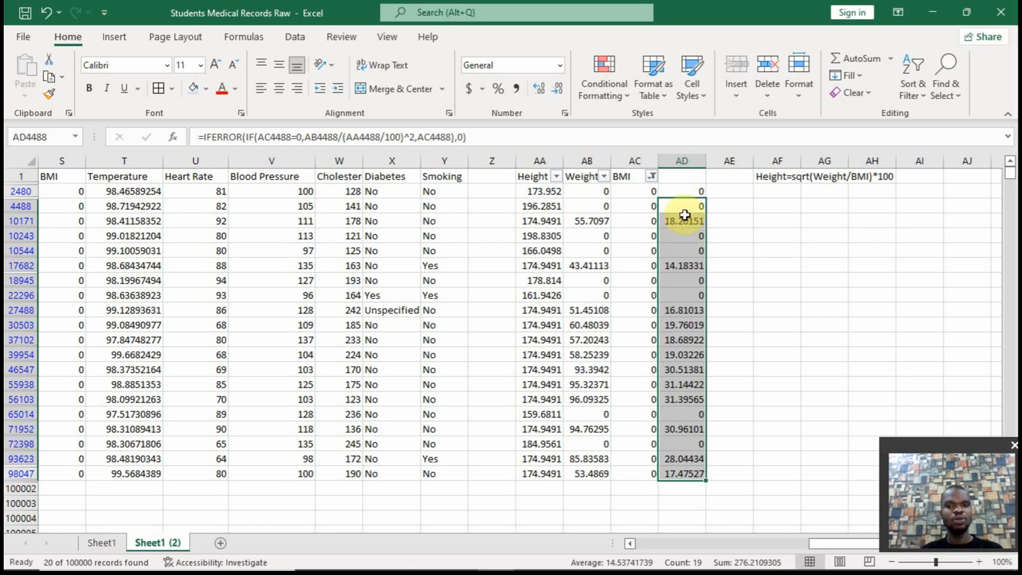
{"action": "left_click_drag", "start_coordinate": [681, 192], "coordinate": [627, 467]}
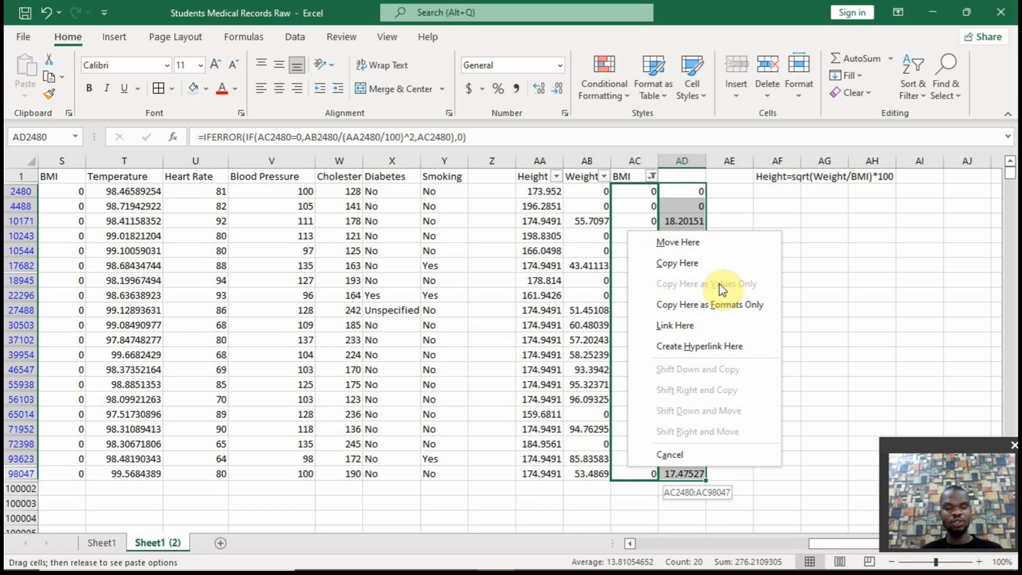
{"action": "left_click", "coordinate": [682, 178]}
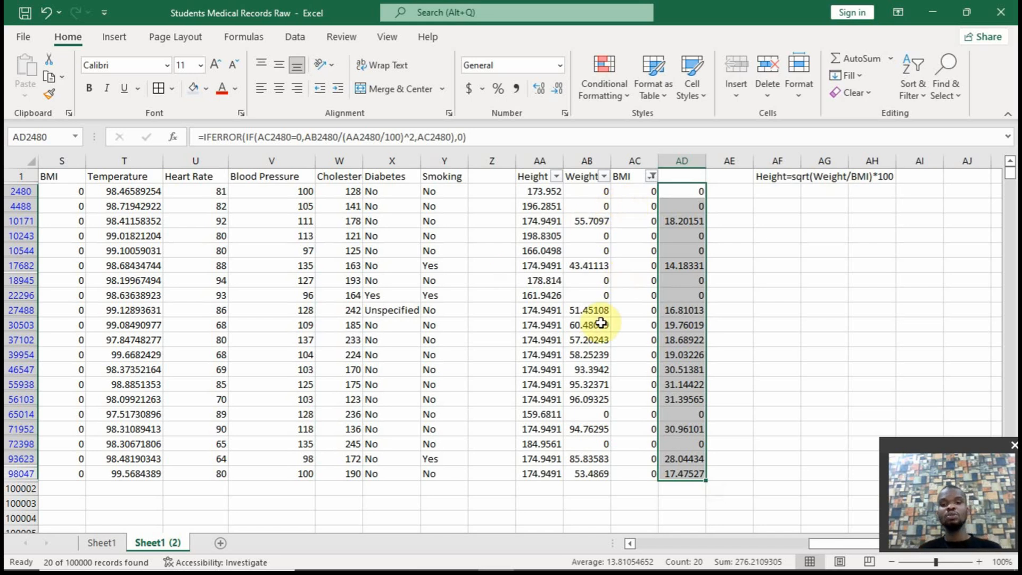
Undo the AD fills, the IFERROR formula and the BMI filter, and return to the first data rows
{"action": "key", "text": "ctrl+z"}
{"action": "key", "text": "ctrl+z"}
{"action": "key", "text": "ctrl+z"}
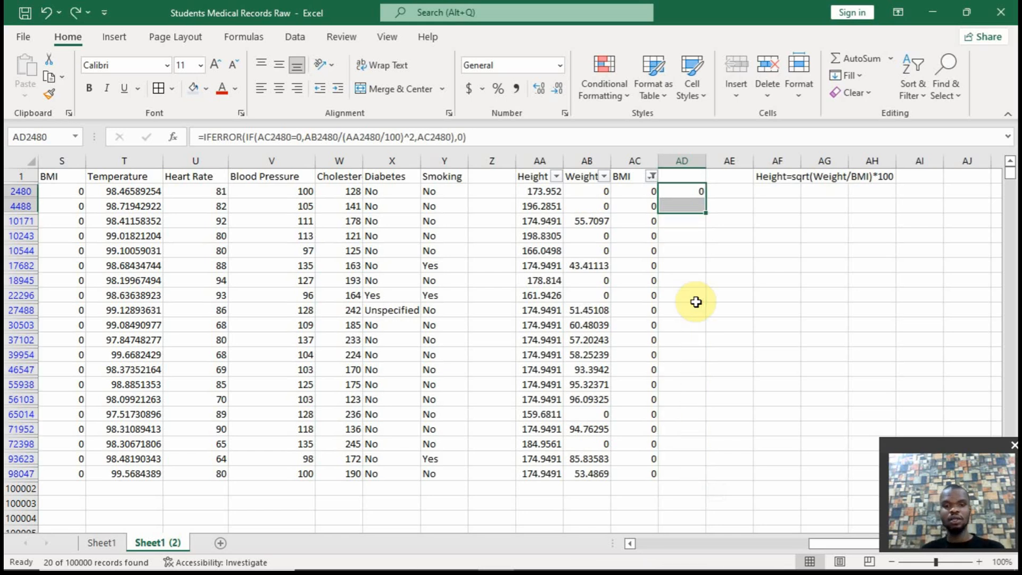
{"action": "key", "text": "ctrl+z"}
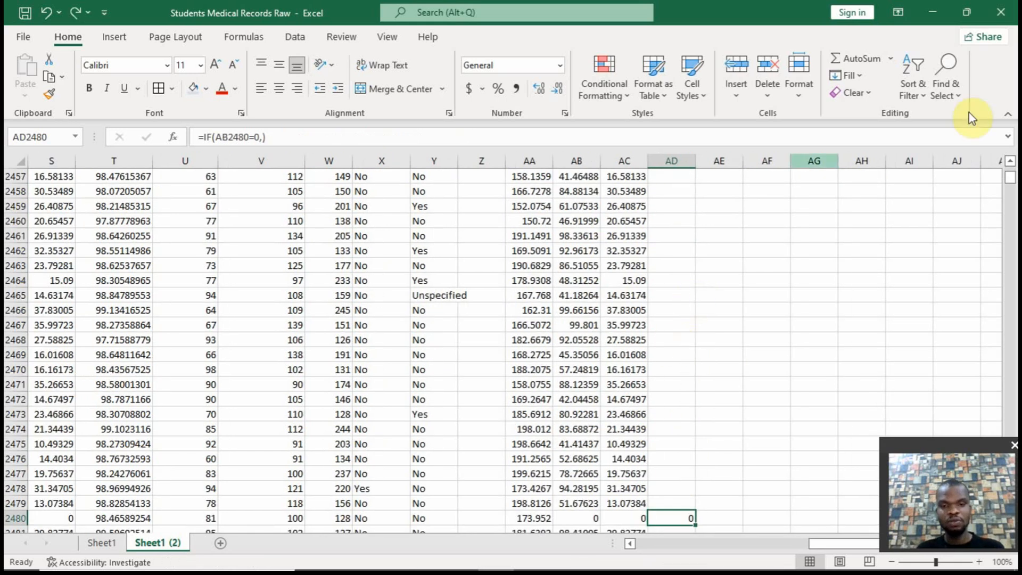
{"action": "scroll", "coordinate": [1008, 175], "scroll_direction": "up", "scroll_amount": 2}
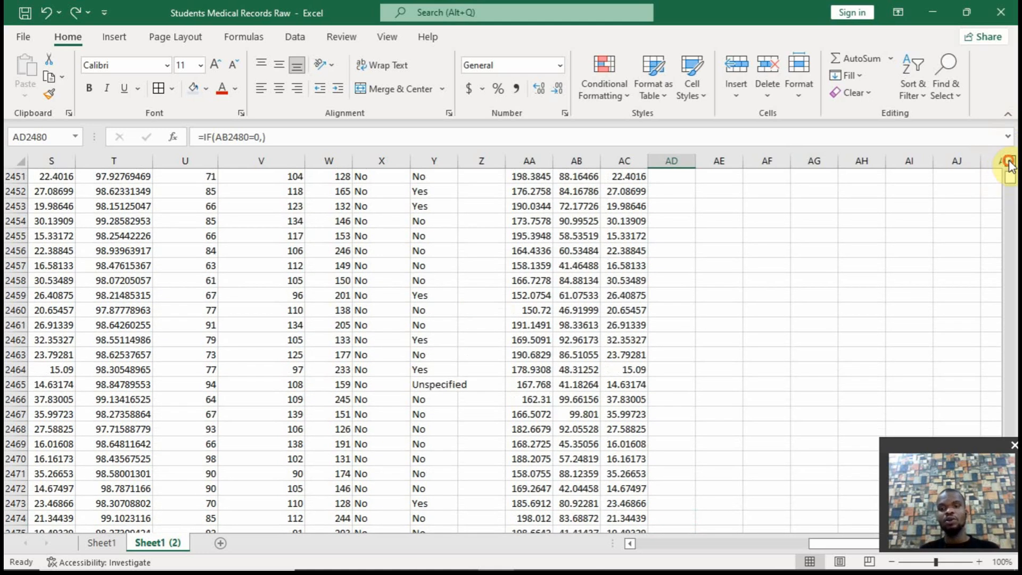
{"action": "left_click_drag", "start_coordinate": [1009, 176], "coordinate": [1008, 162]}
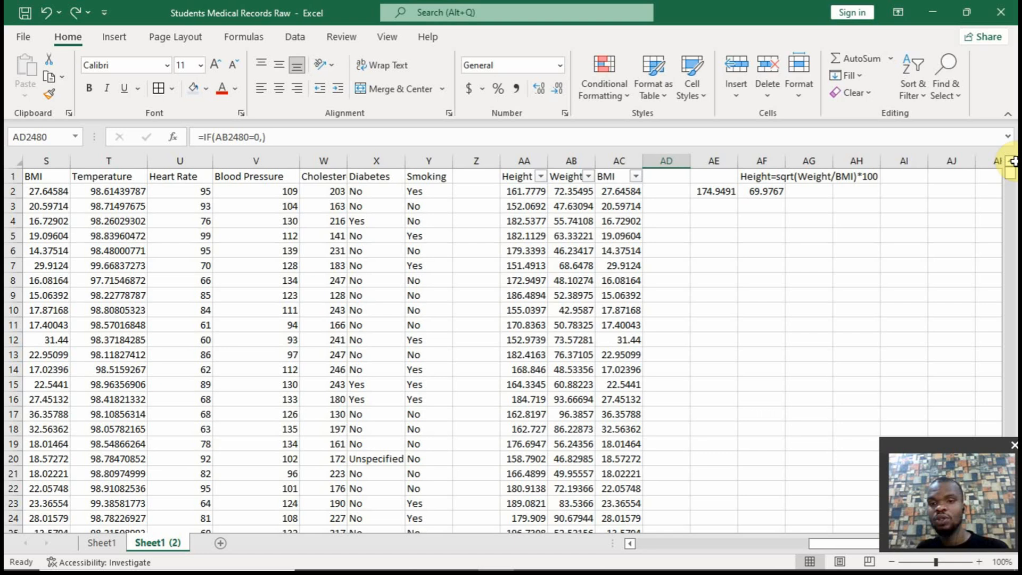